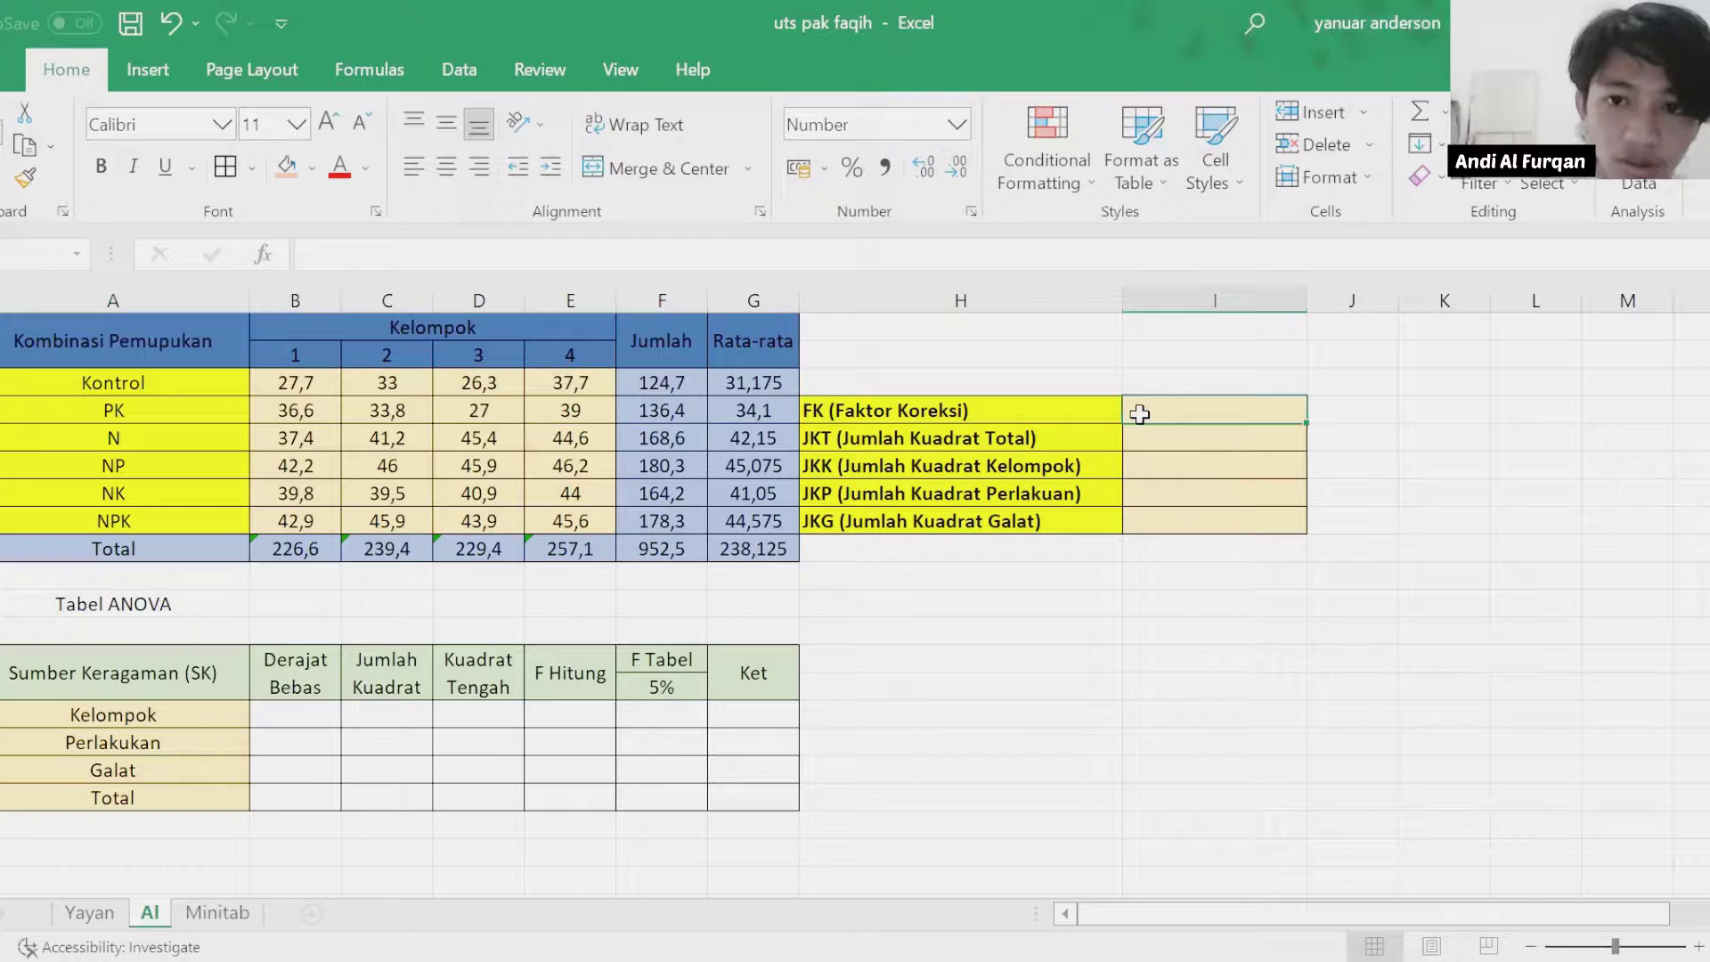
Calculate the FK (Faktor Koreksi) in I6 with the formula =(F11^2)/(6*4).
{"action": "double_click", "coordinate": [1139, 413]}
{"action": "type", "text": "=("}
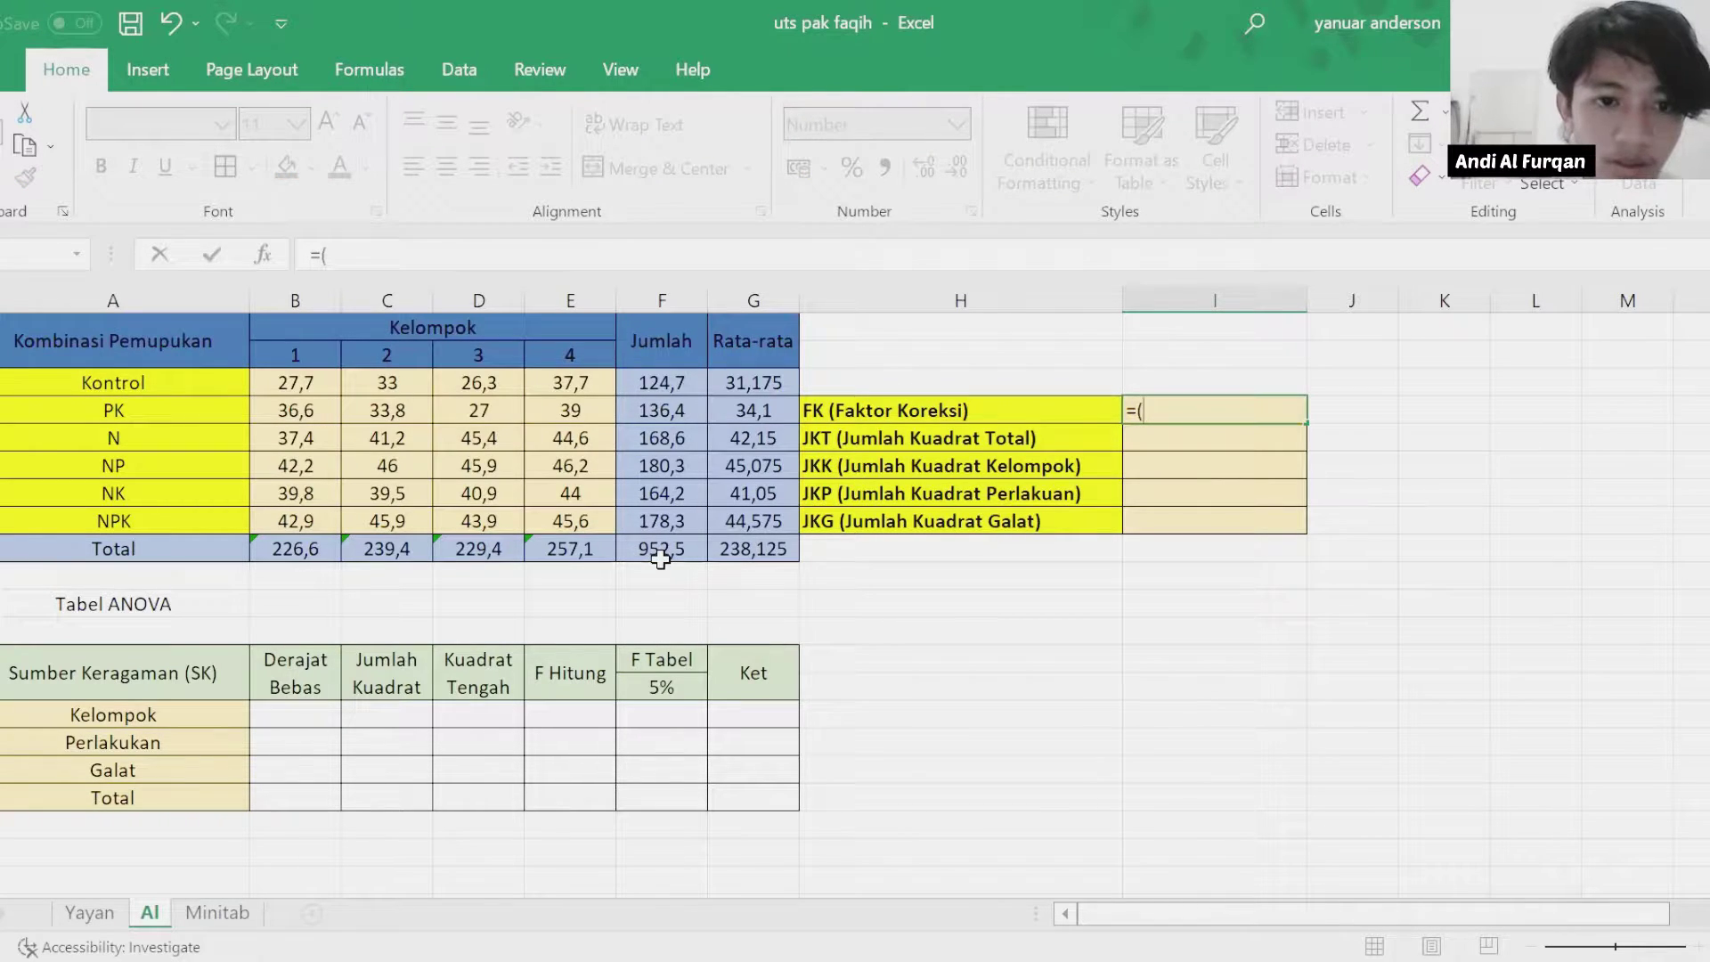
{"action": "left_click", "coordinate": [660, 558]}
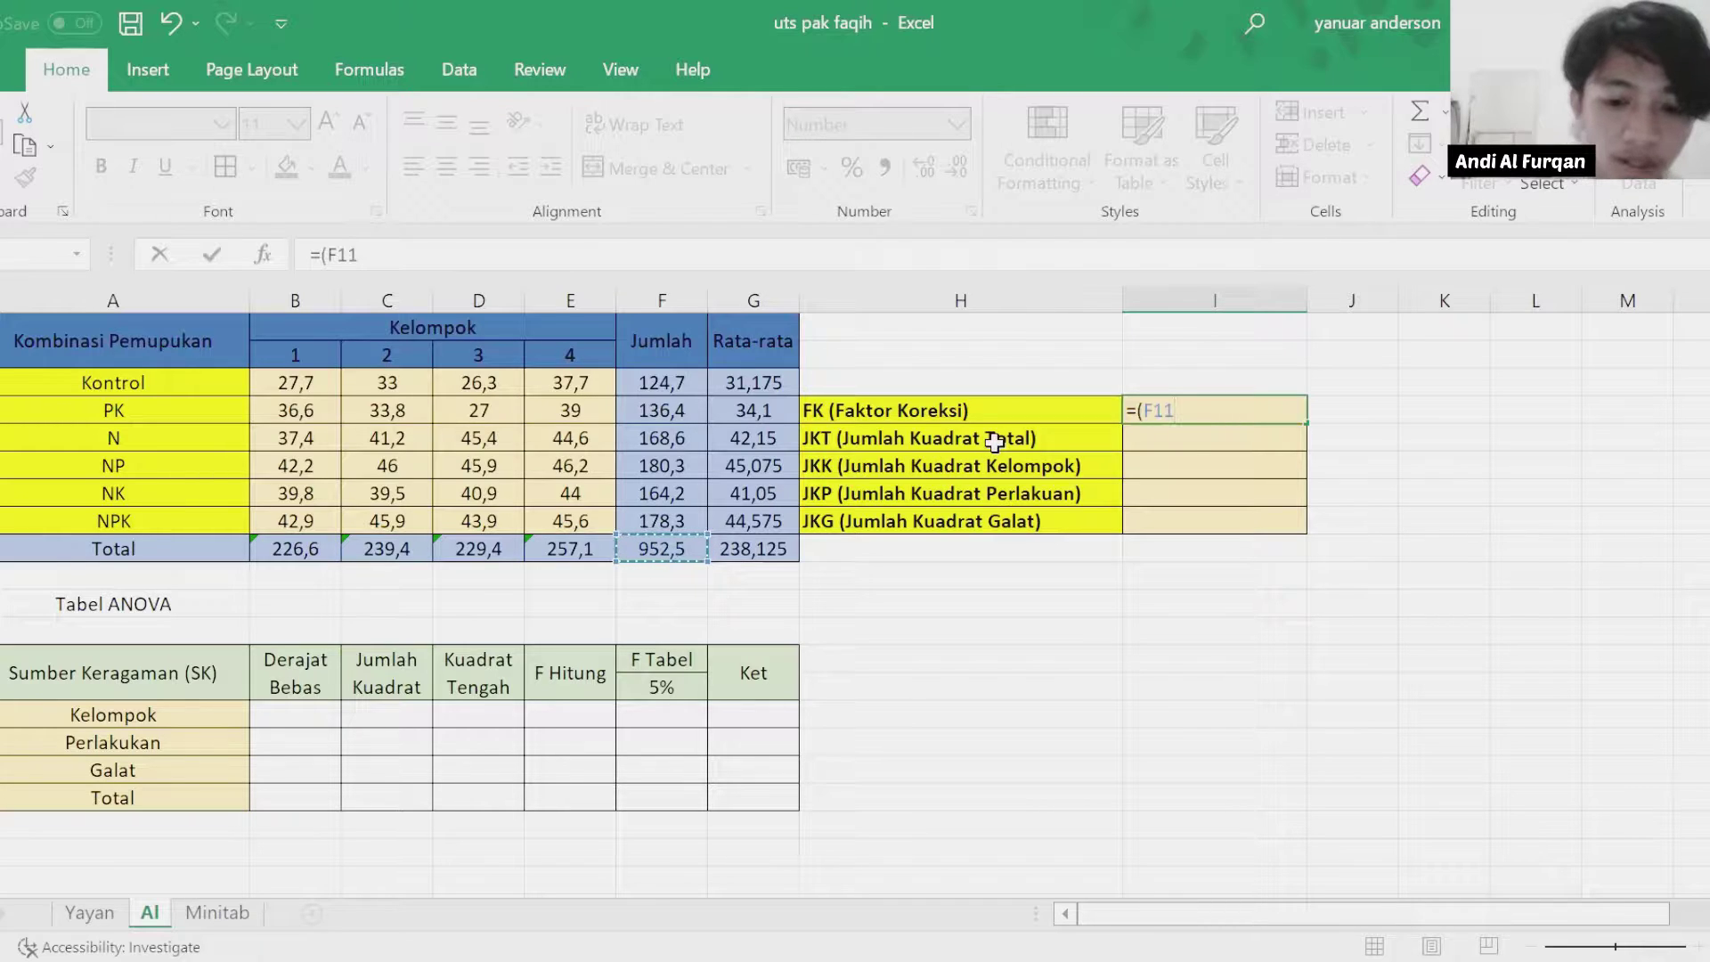
{"action": "type", "text": "^2)/(6*4"}
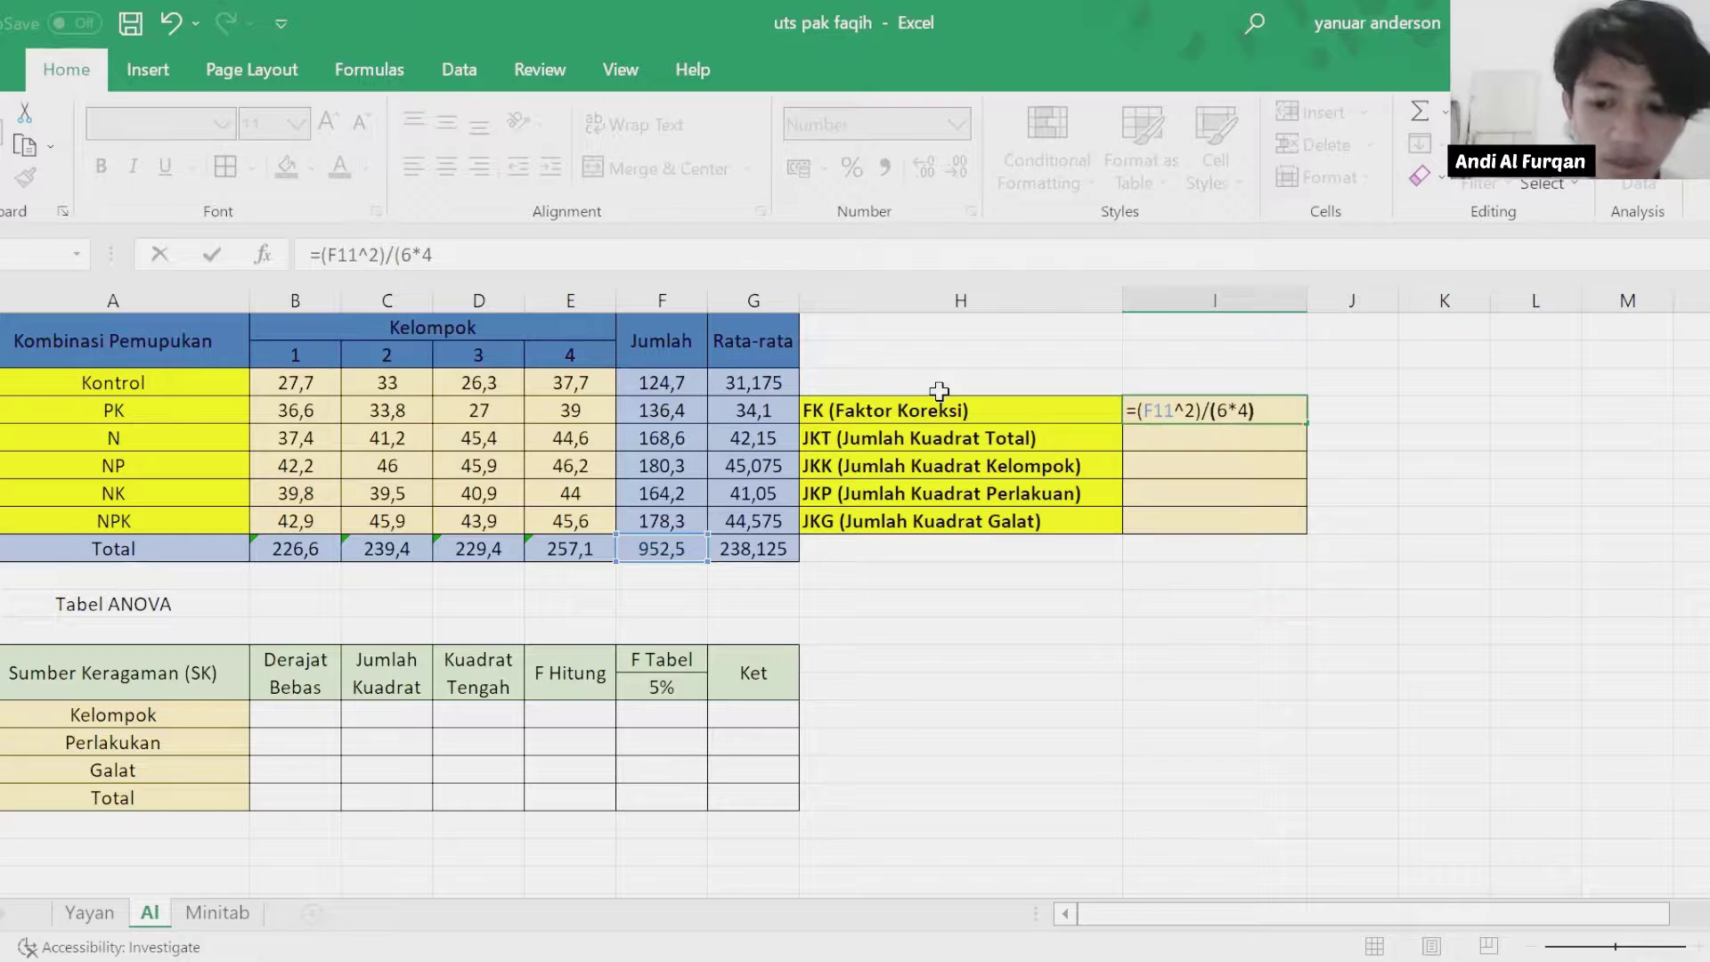
{"action": "key", "text": "Return"}
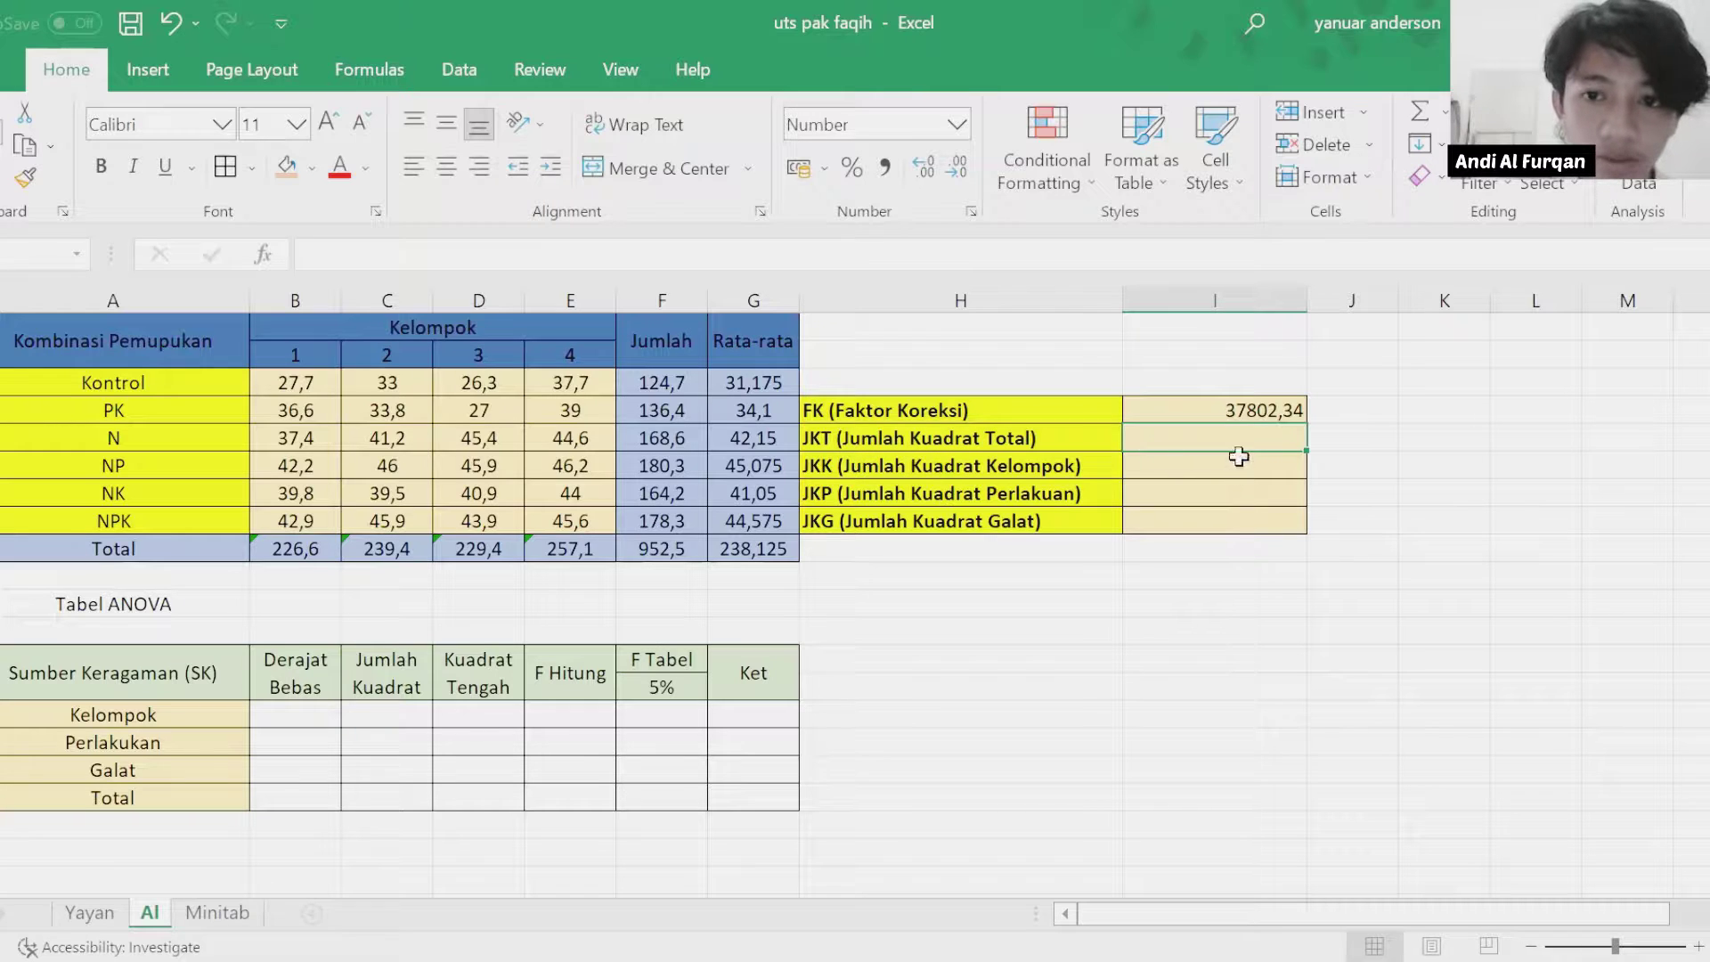
Calculate the JKT (Jumlah Kuadrat Total) in I7 with the formula =SUMSQ(B5:E10)-I6.
{"action": "type", "text": "="}
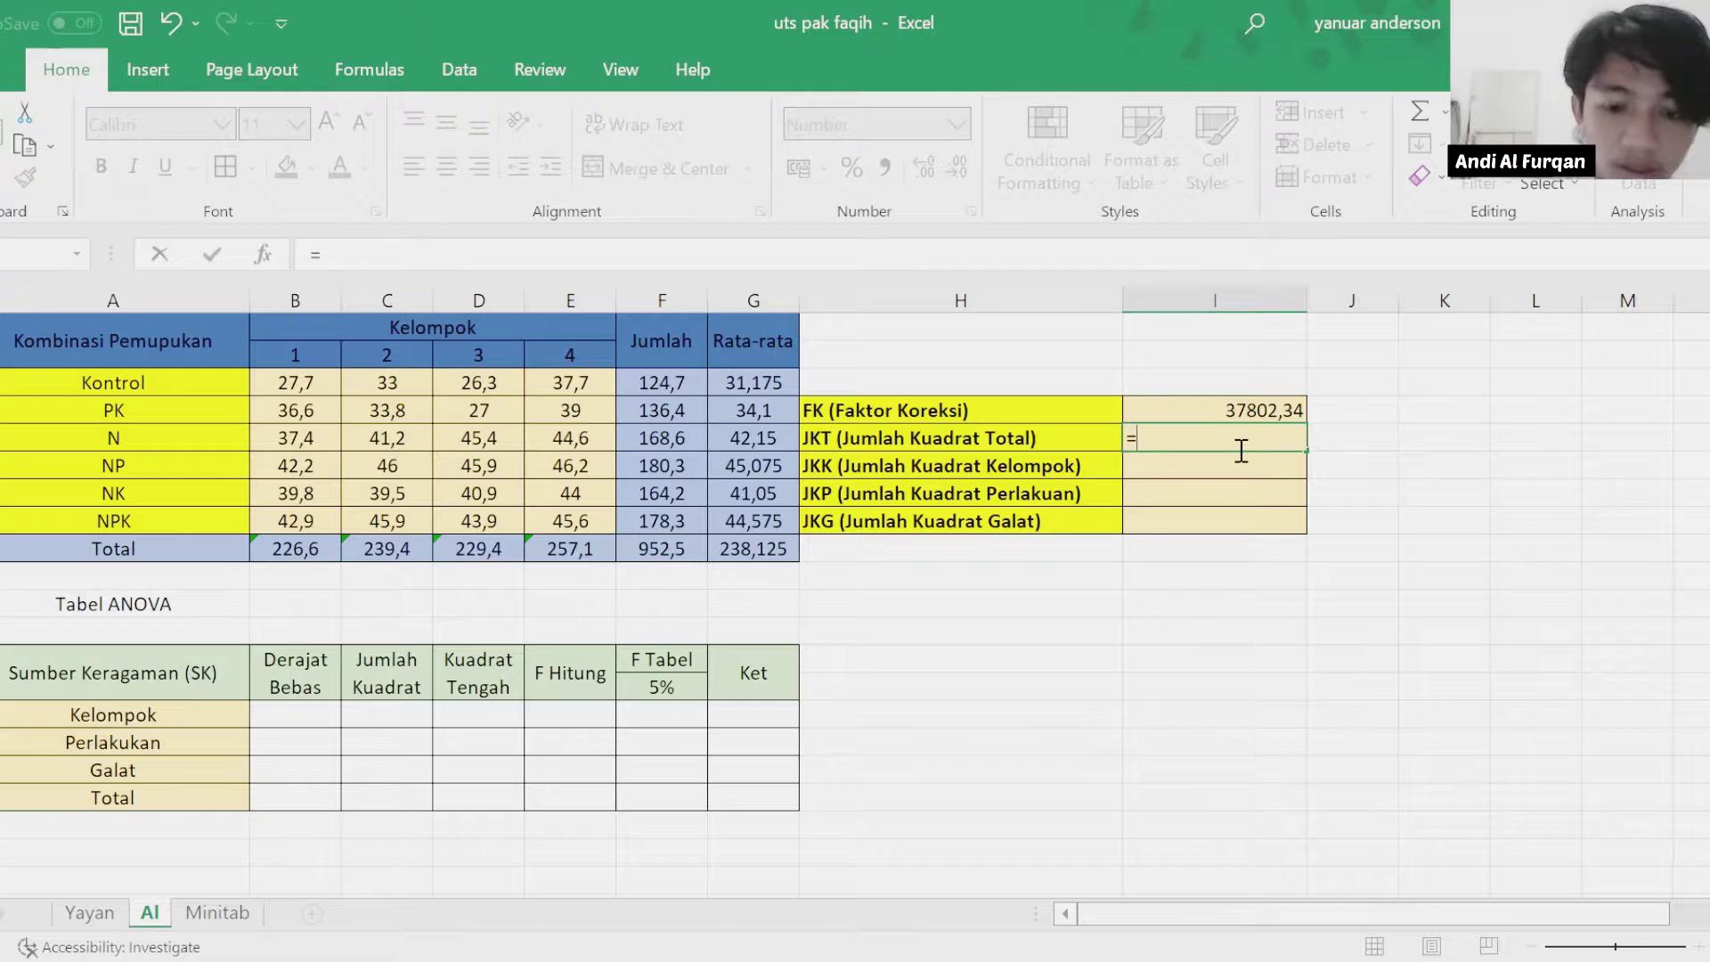
{"action": "type", "text": "sumq"}
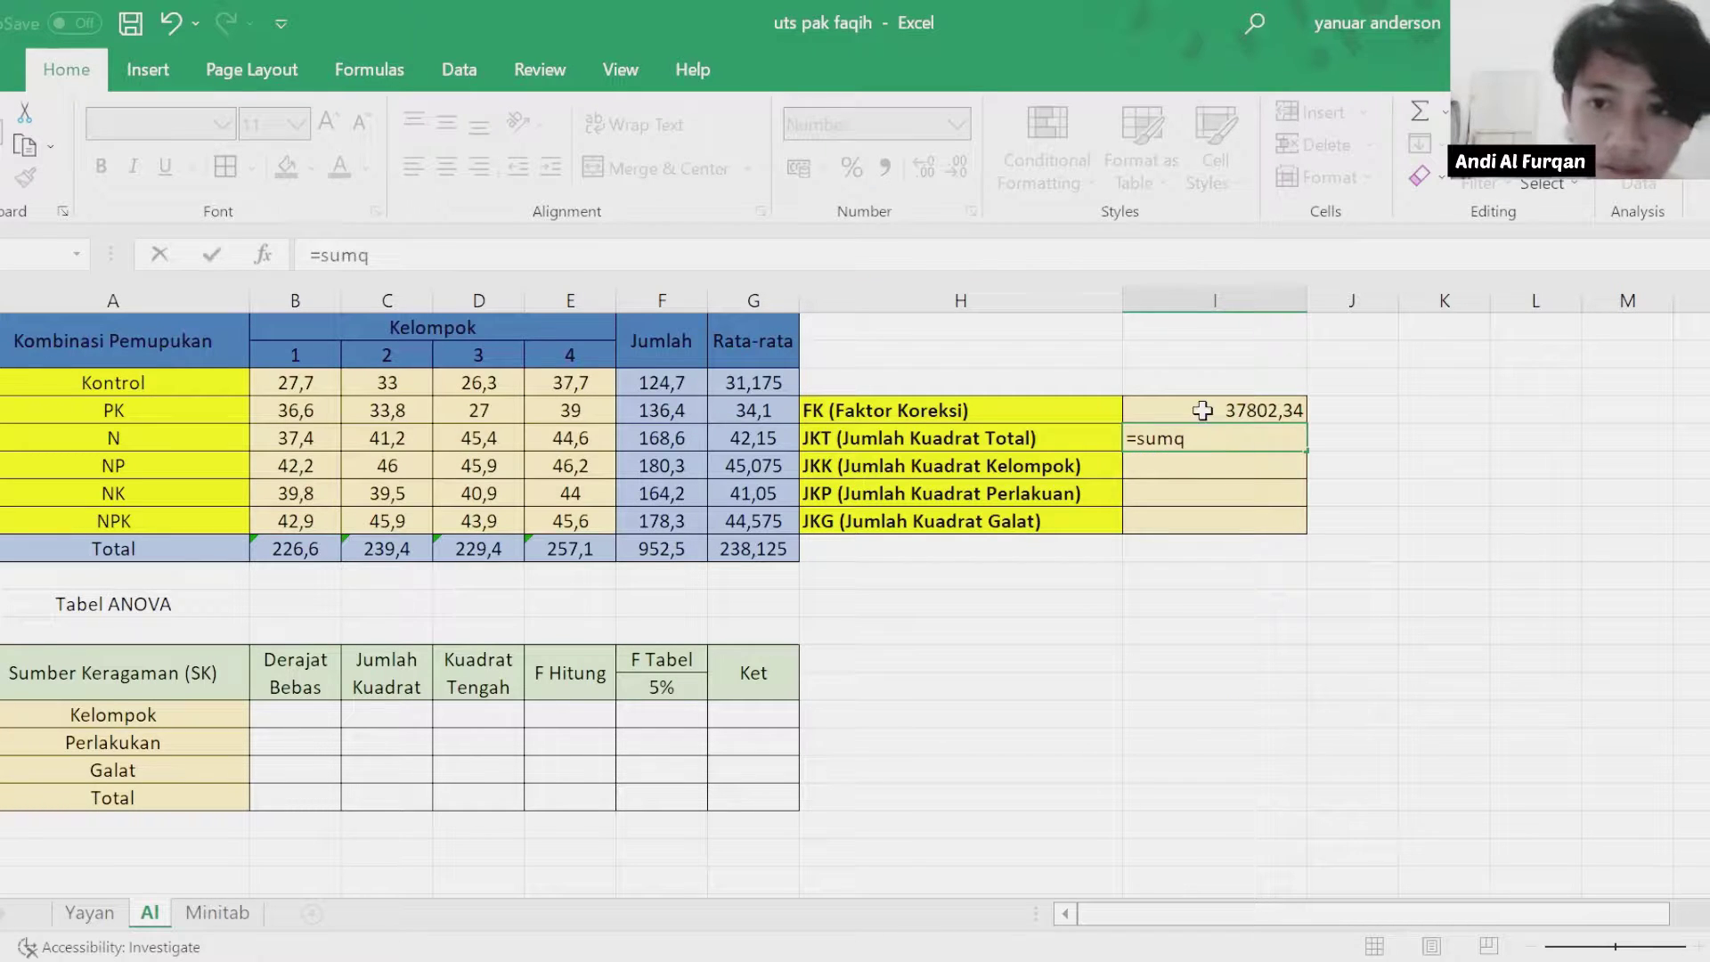
{"action": "key", "text": "BackSpace"}
{"action": "type", "text": "s"}
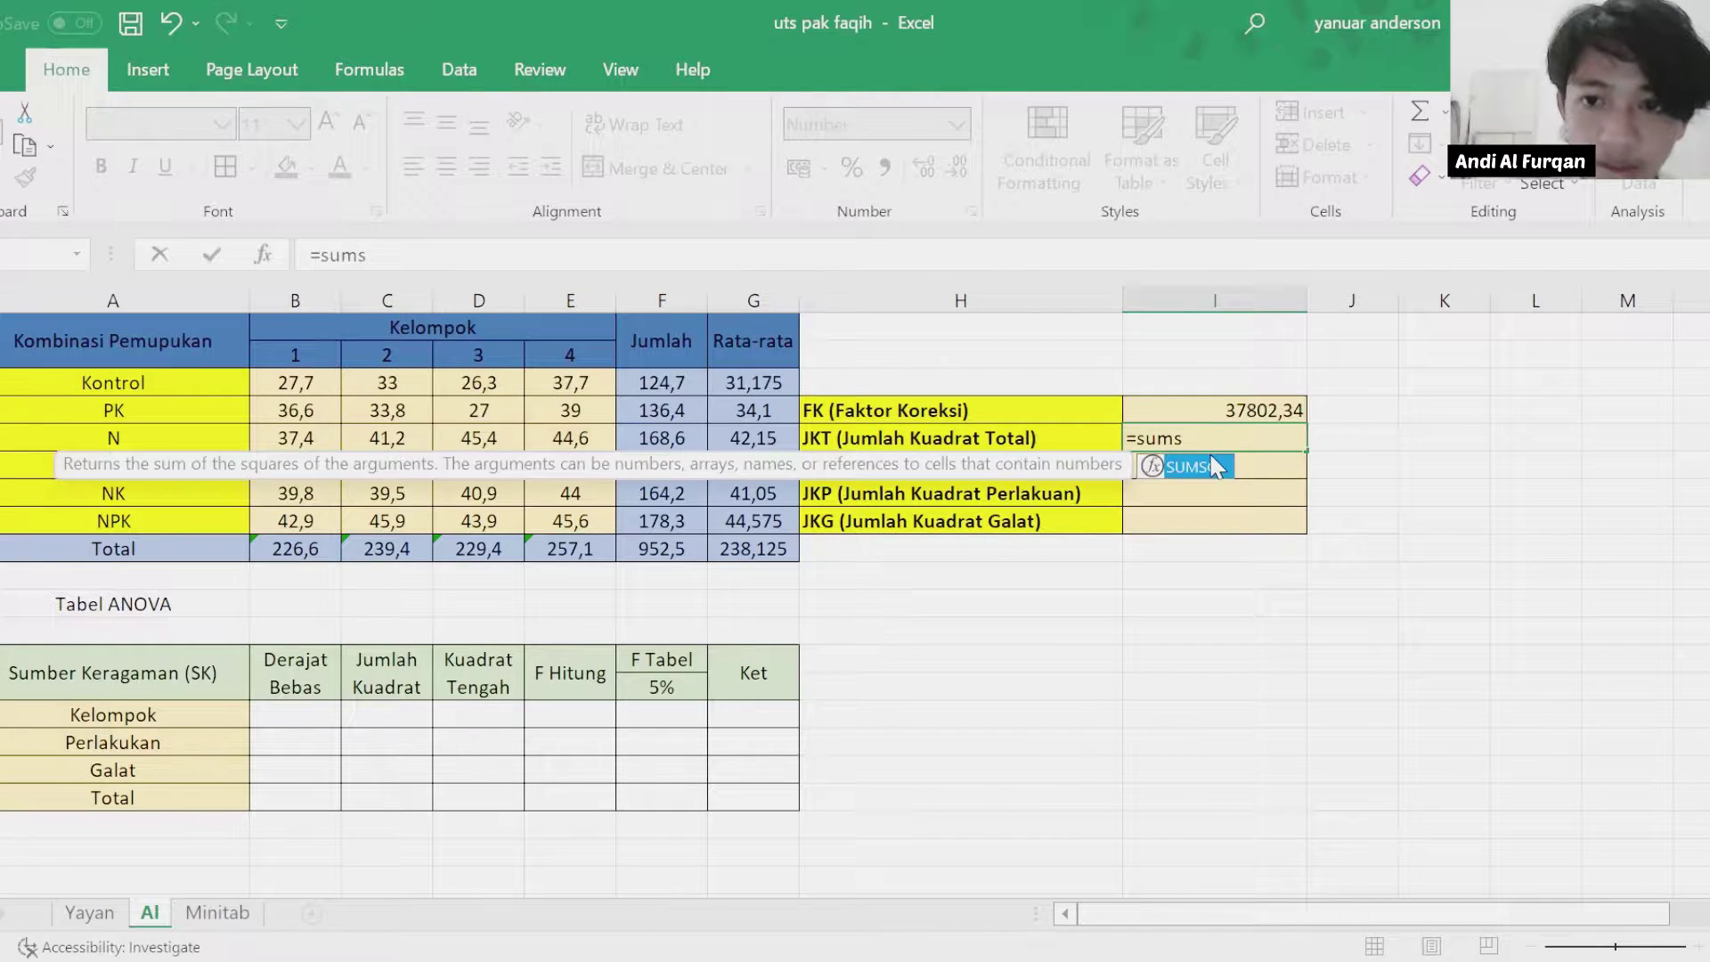
{"action": "double_click", "coordinate": [1193, 466]}
{"action": "left_click", "coordinate": [311, 389]}
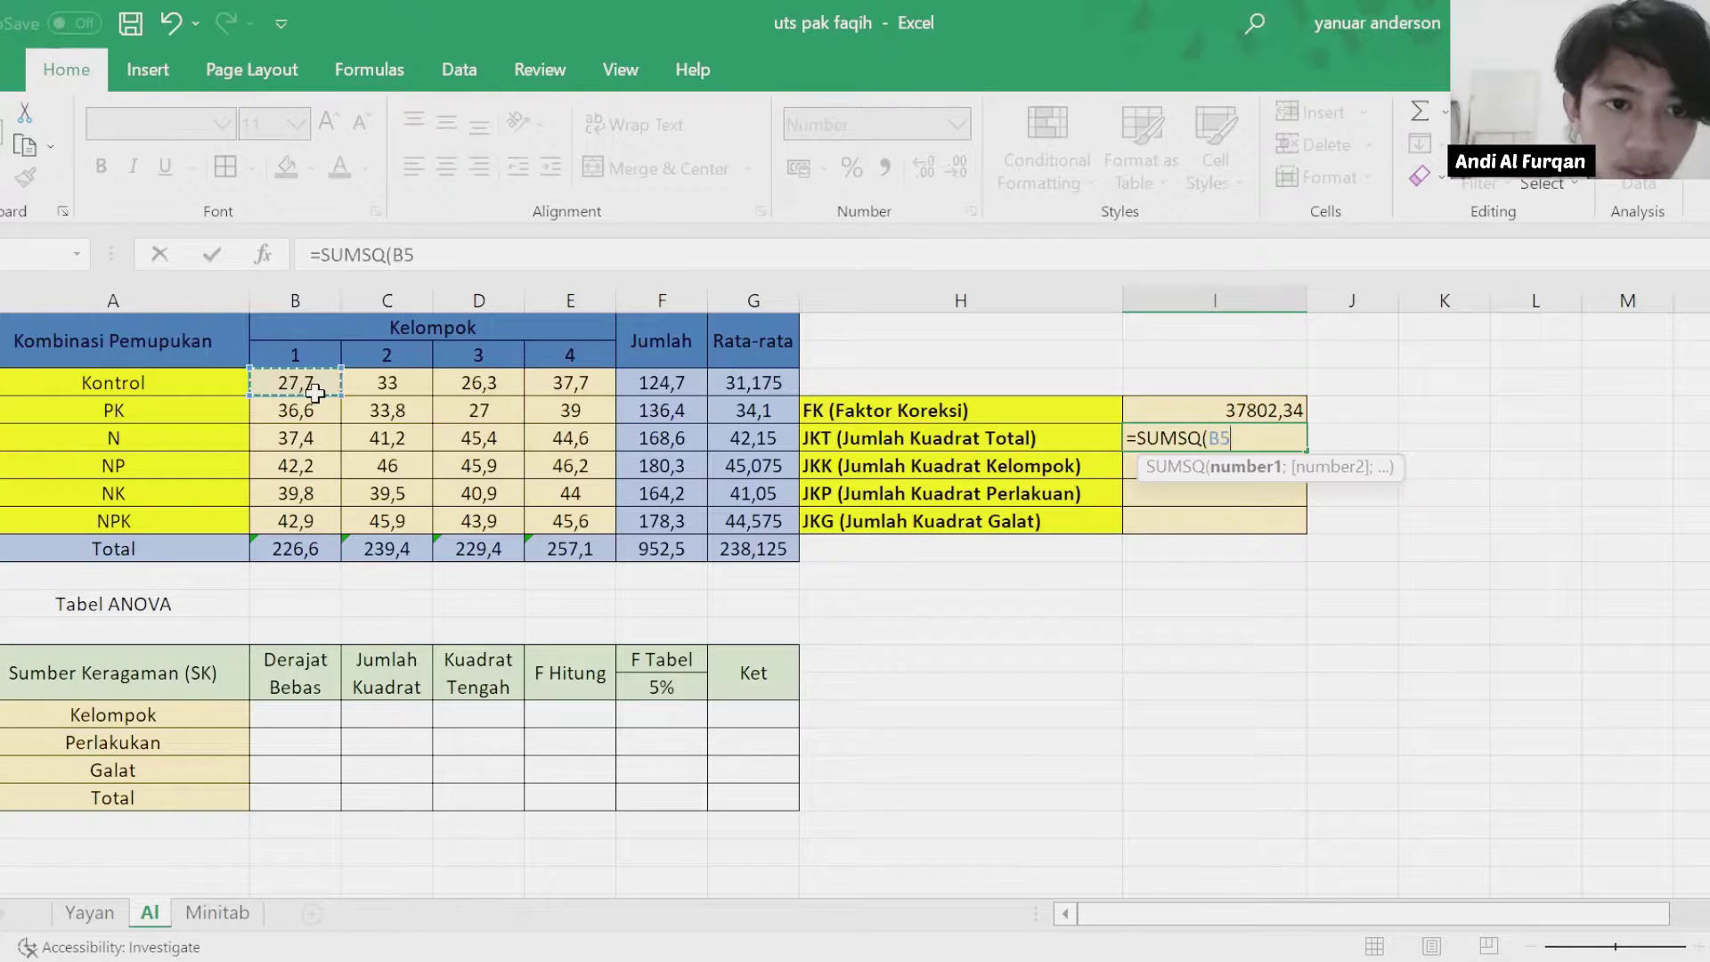
{"action": "left_click", "coordinate": [564, 518], "text": "shift"}
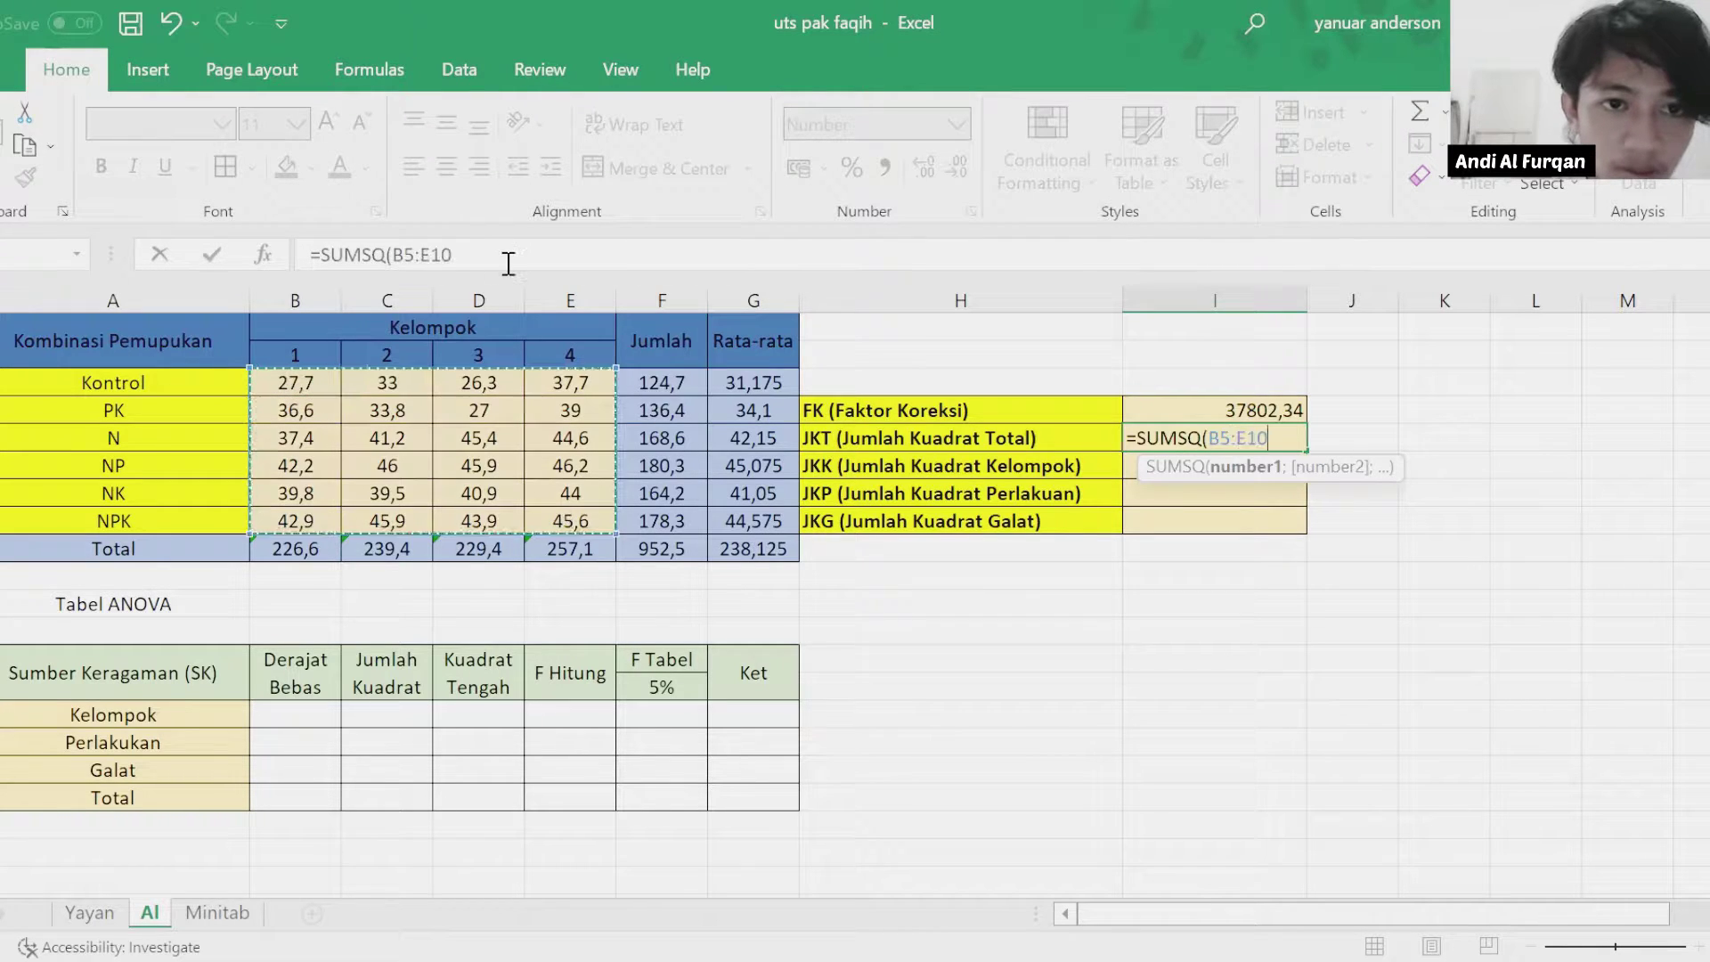
{"action": "left_click", "coordinate": [508, 259]}
{"action": "type", "text": ")"}
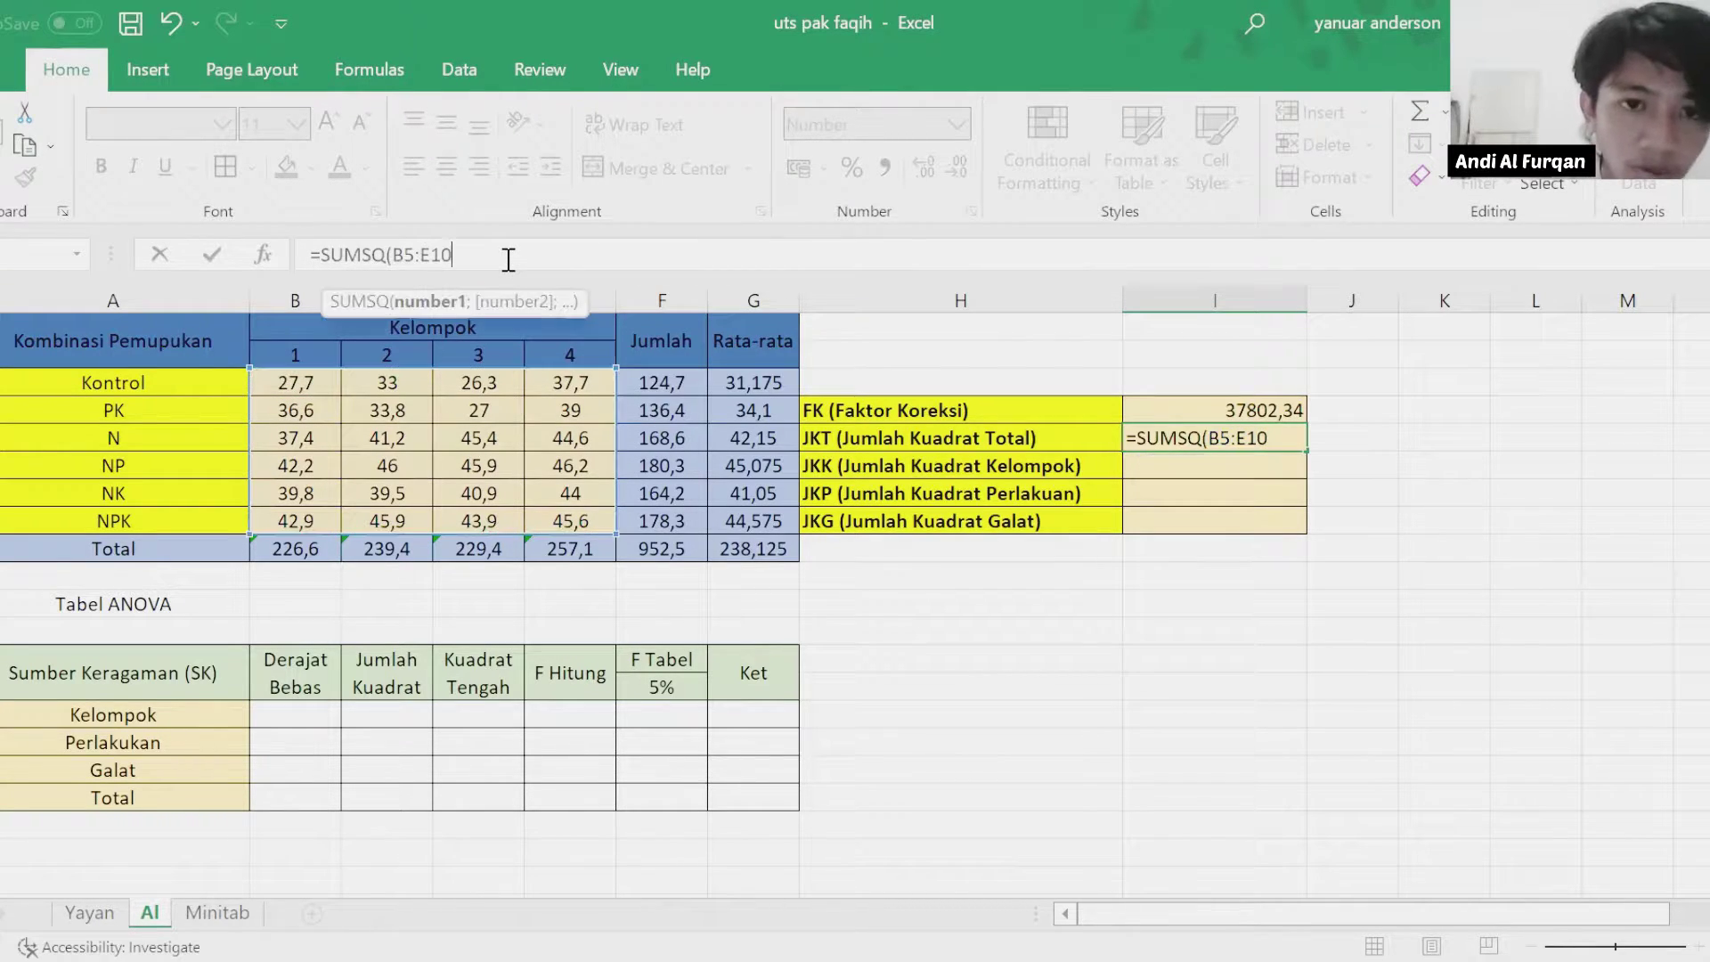
{"action": "type", "text": "-"}
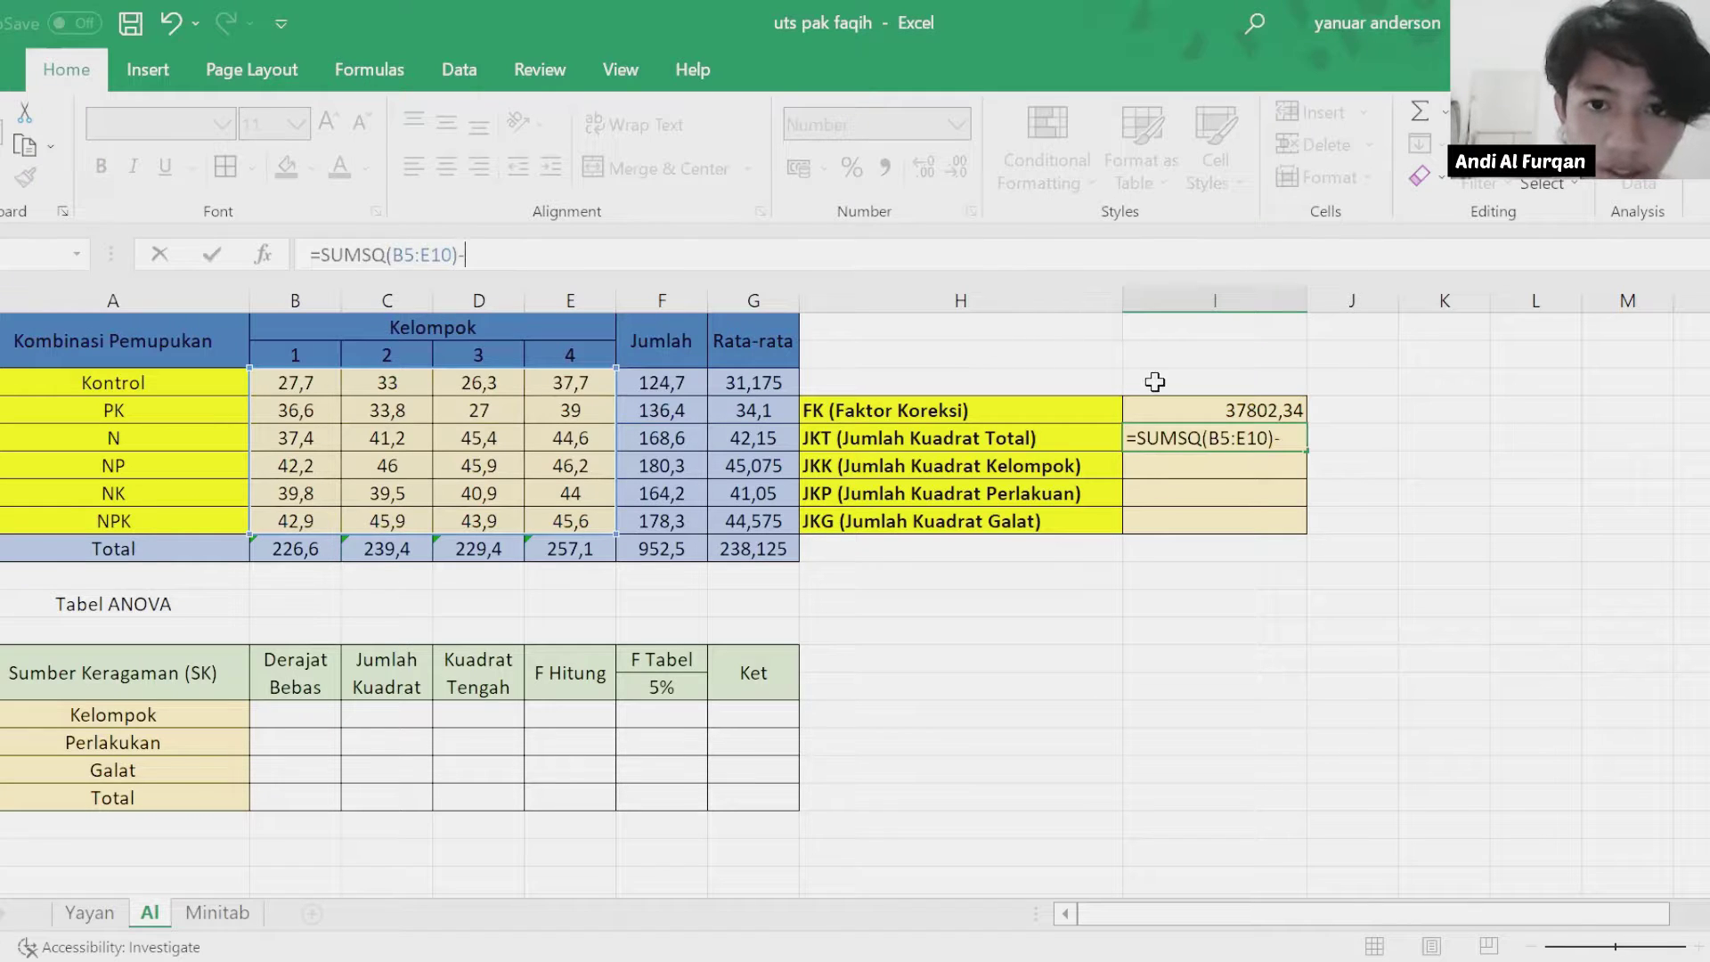
{"action": "left_click", "coordinate": [1198, 402]}
{"action": "key", "text": "Return"}
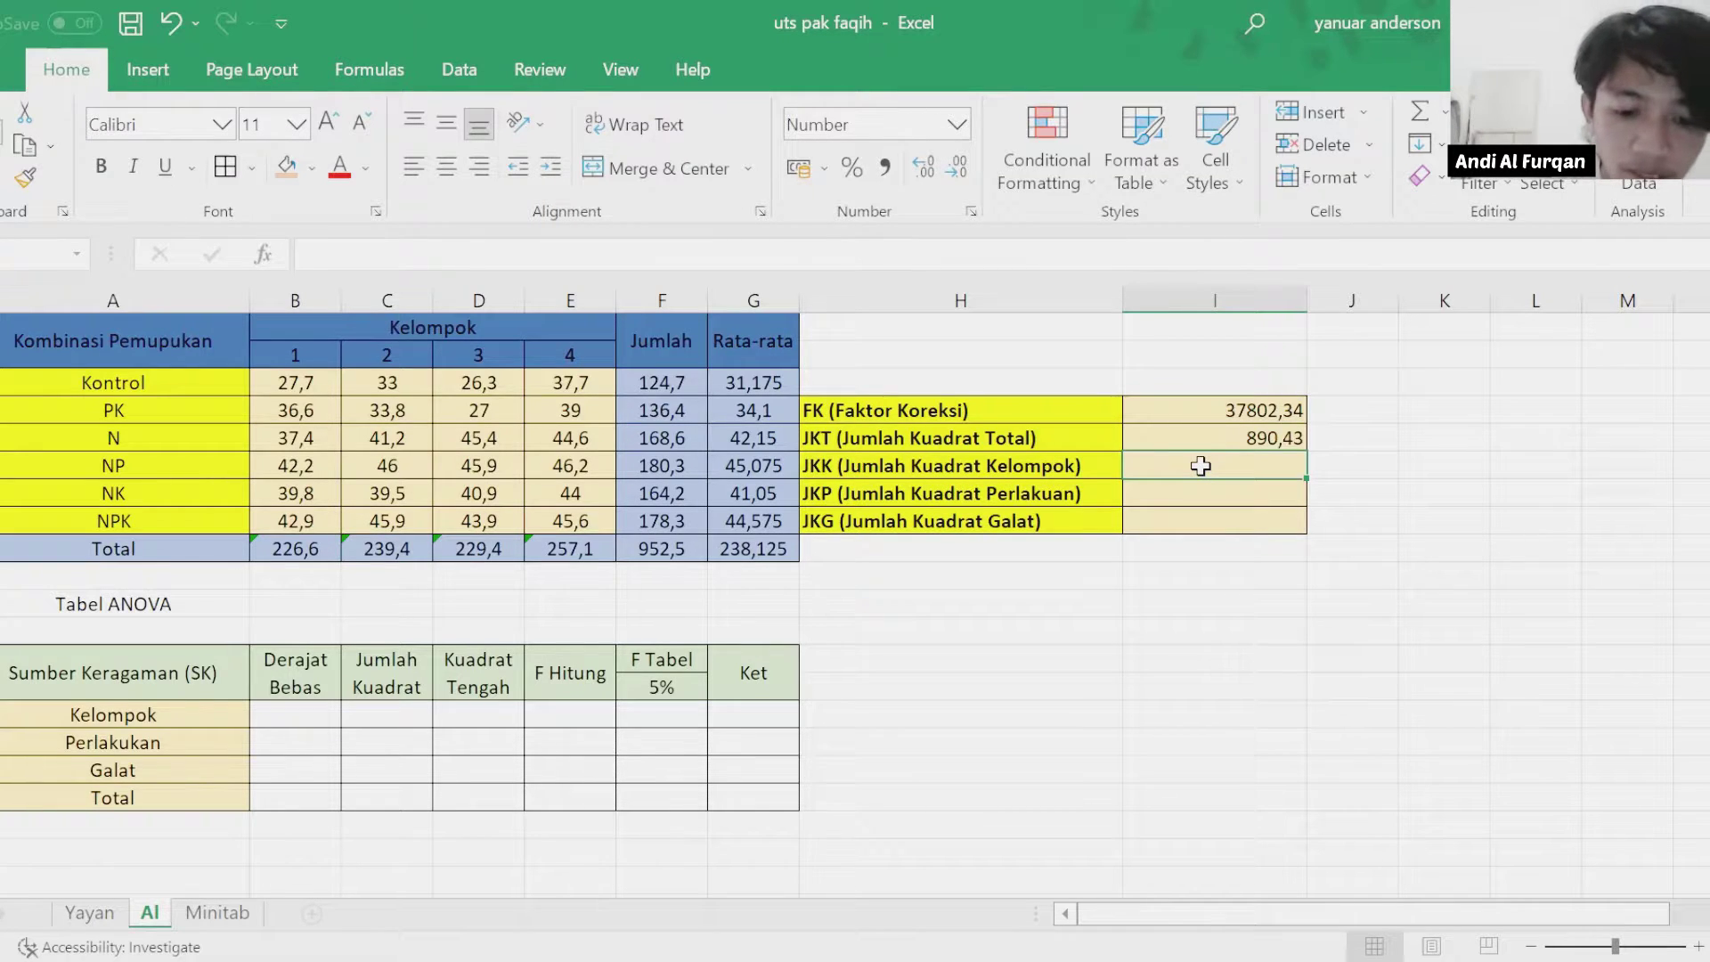
Begin the JKK (Jumlah Kuadrat Kelompok) formula in I8 with the sum of squares of group totals B11:E11 divided by 6.
{"action": "type", "text": "="}
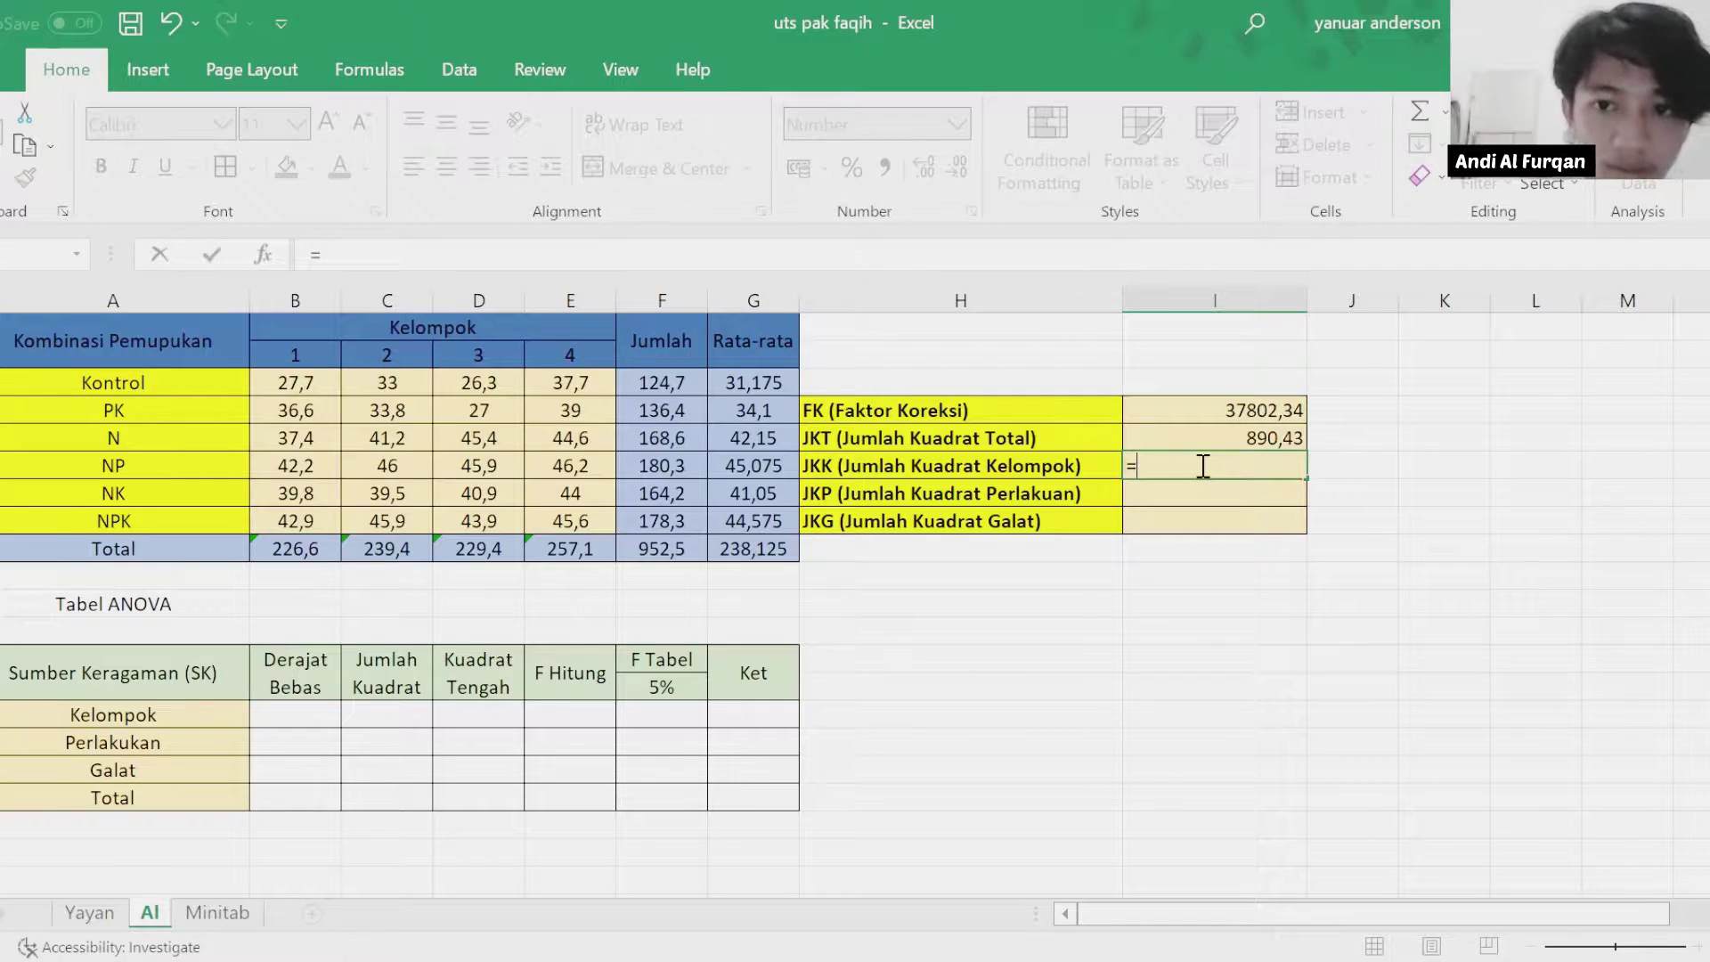
{"action": "type", "text": "sumq"}
{"action": "key", "text": "BackSpace"}
{"action": "type", "text": "s"}
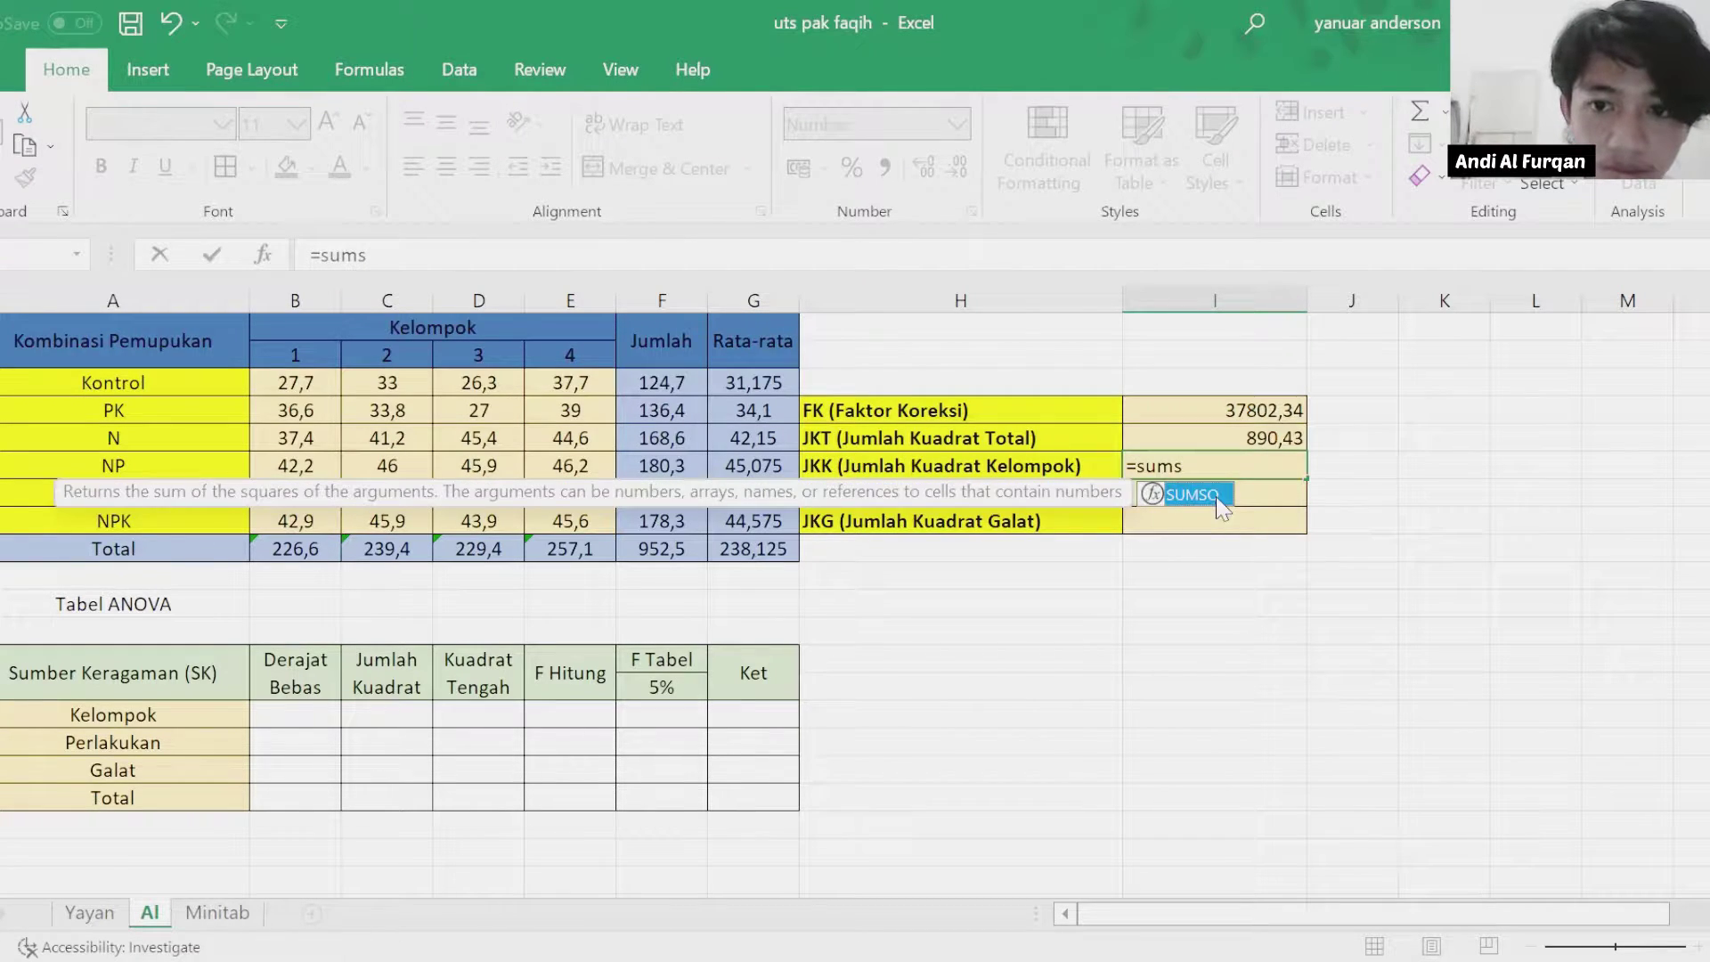
{"action": "key", "text": "Tab"}
{"action": "left_click", "coordinate": [296, 547]}
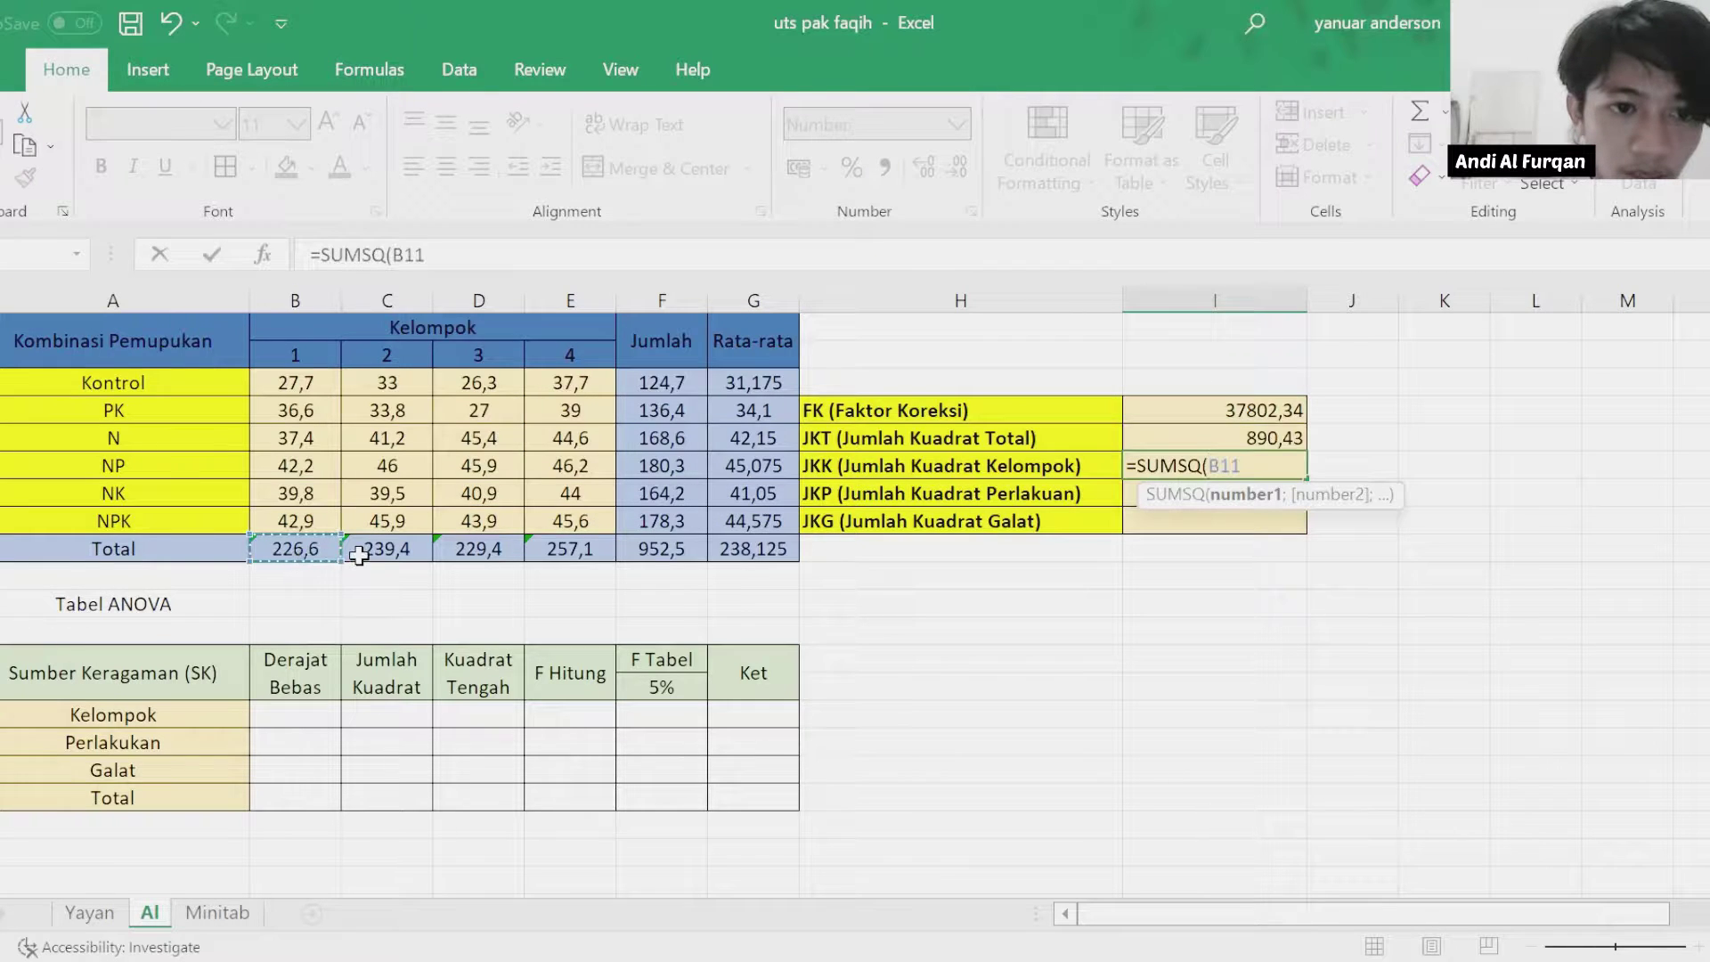
{"action": "left_click_drag", "start_coordinate": [359, 555], "coordinate": [536, 556]}
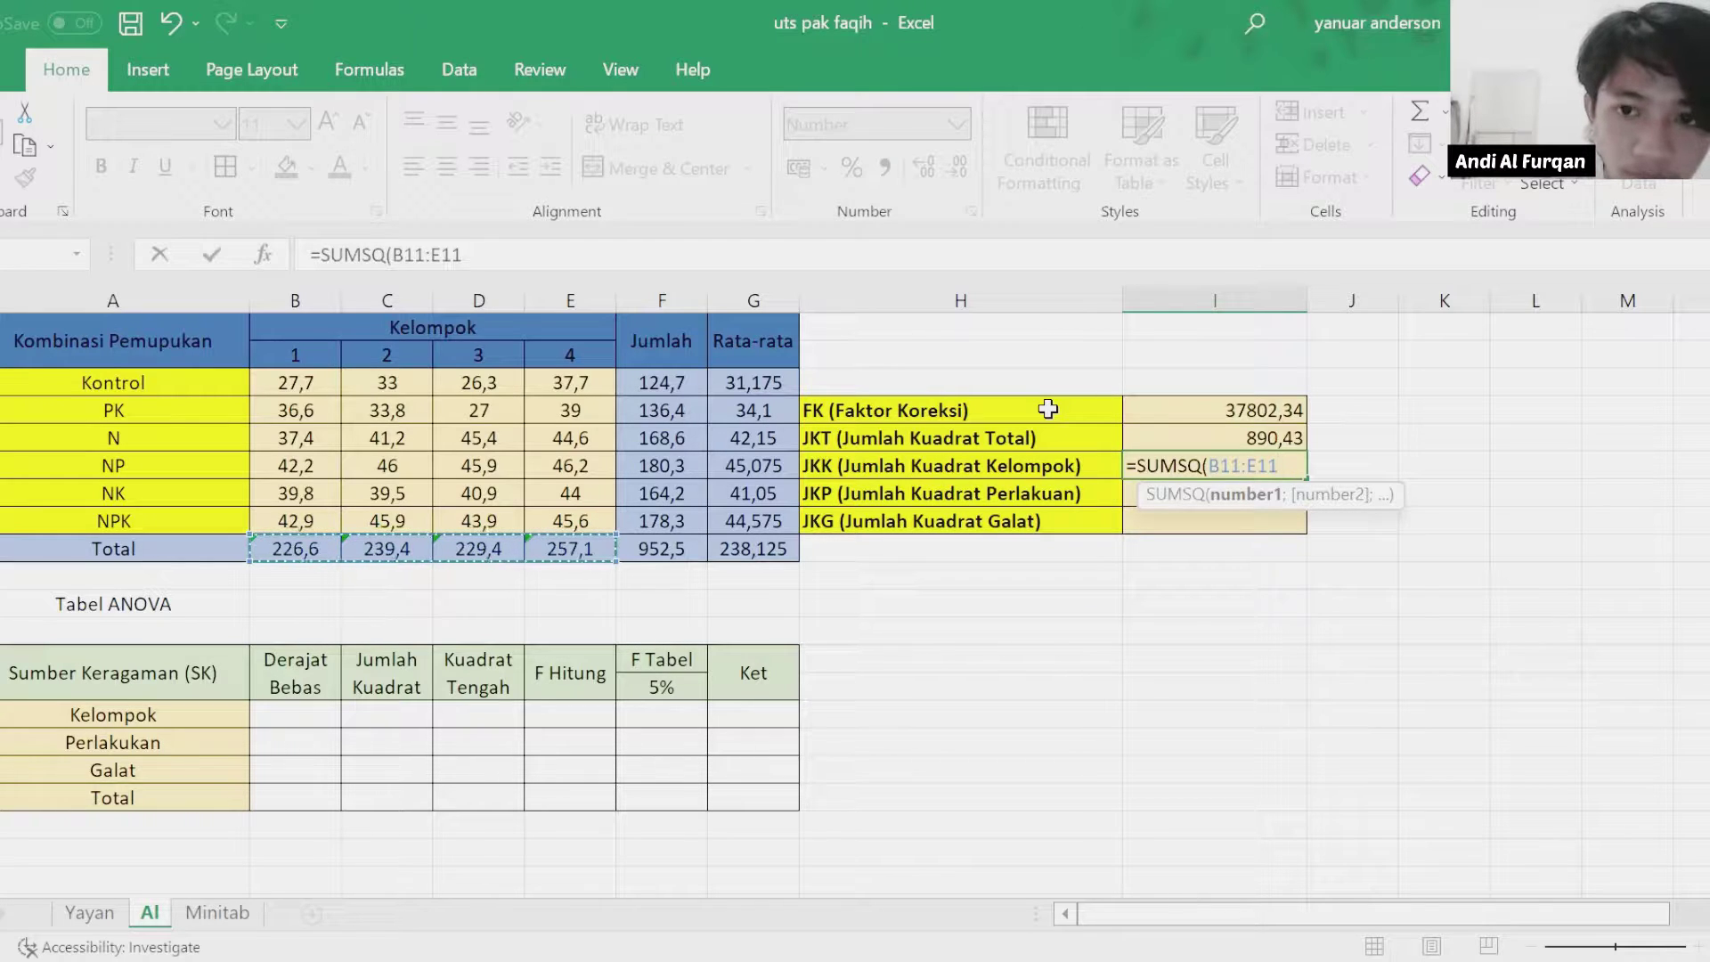
{"action": "type", "text": "0"}
{"action": "key", "text": "BackSpace"}
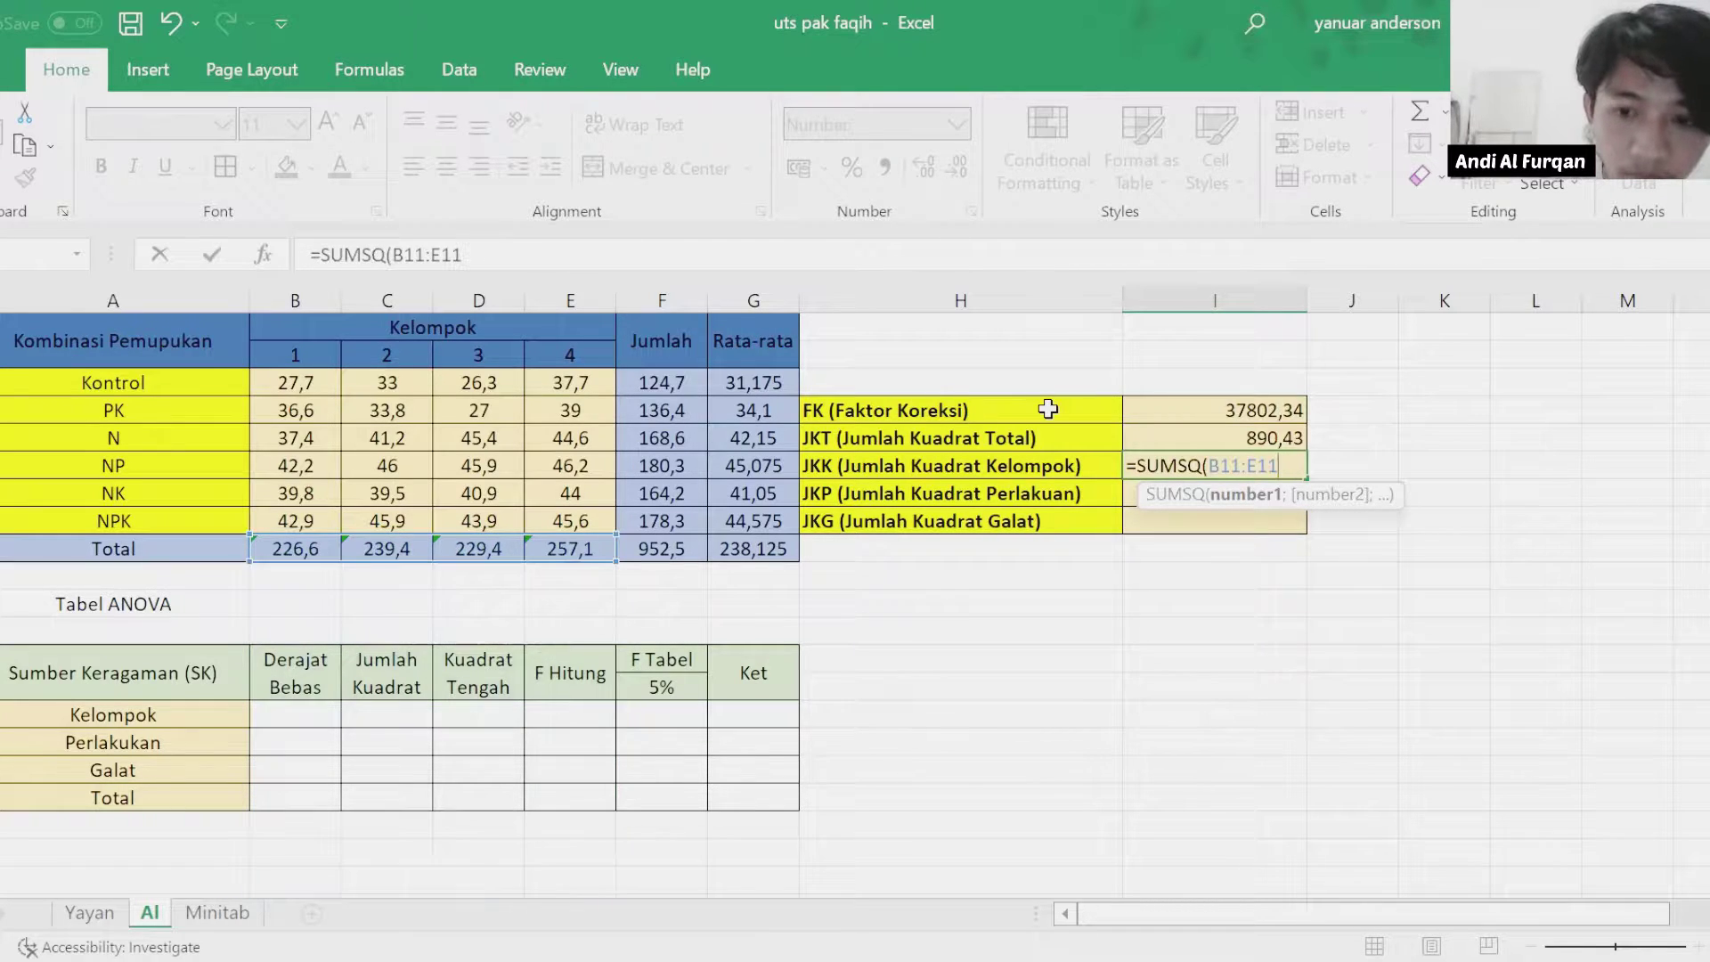
{"action": "type", "text": ")"}
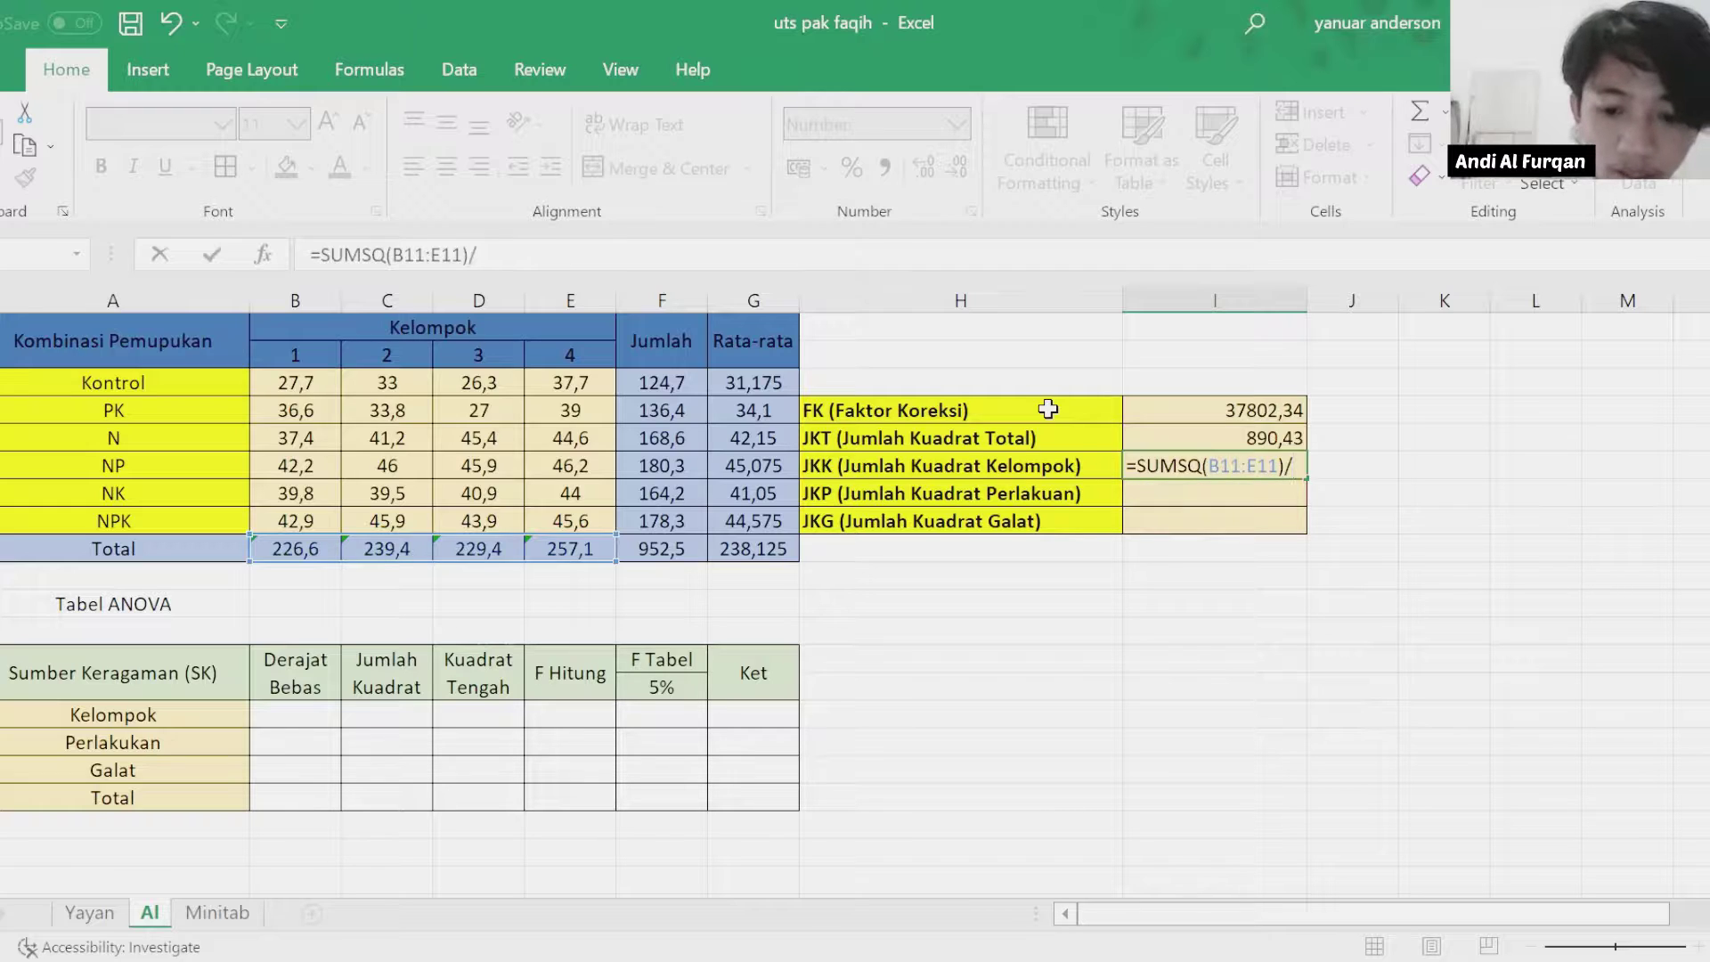
{"action": "type", "text": "/6"}
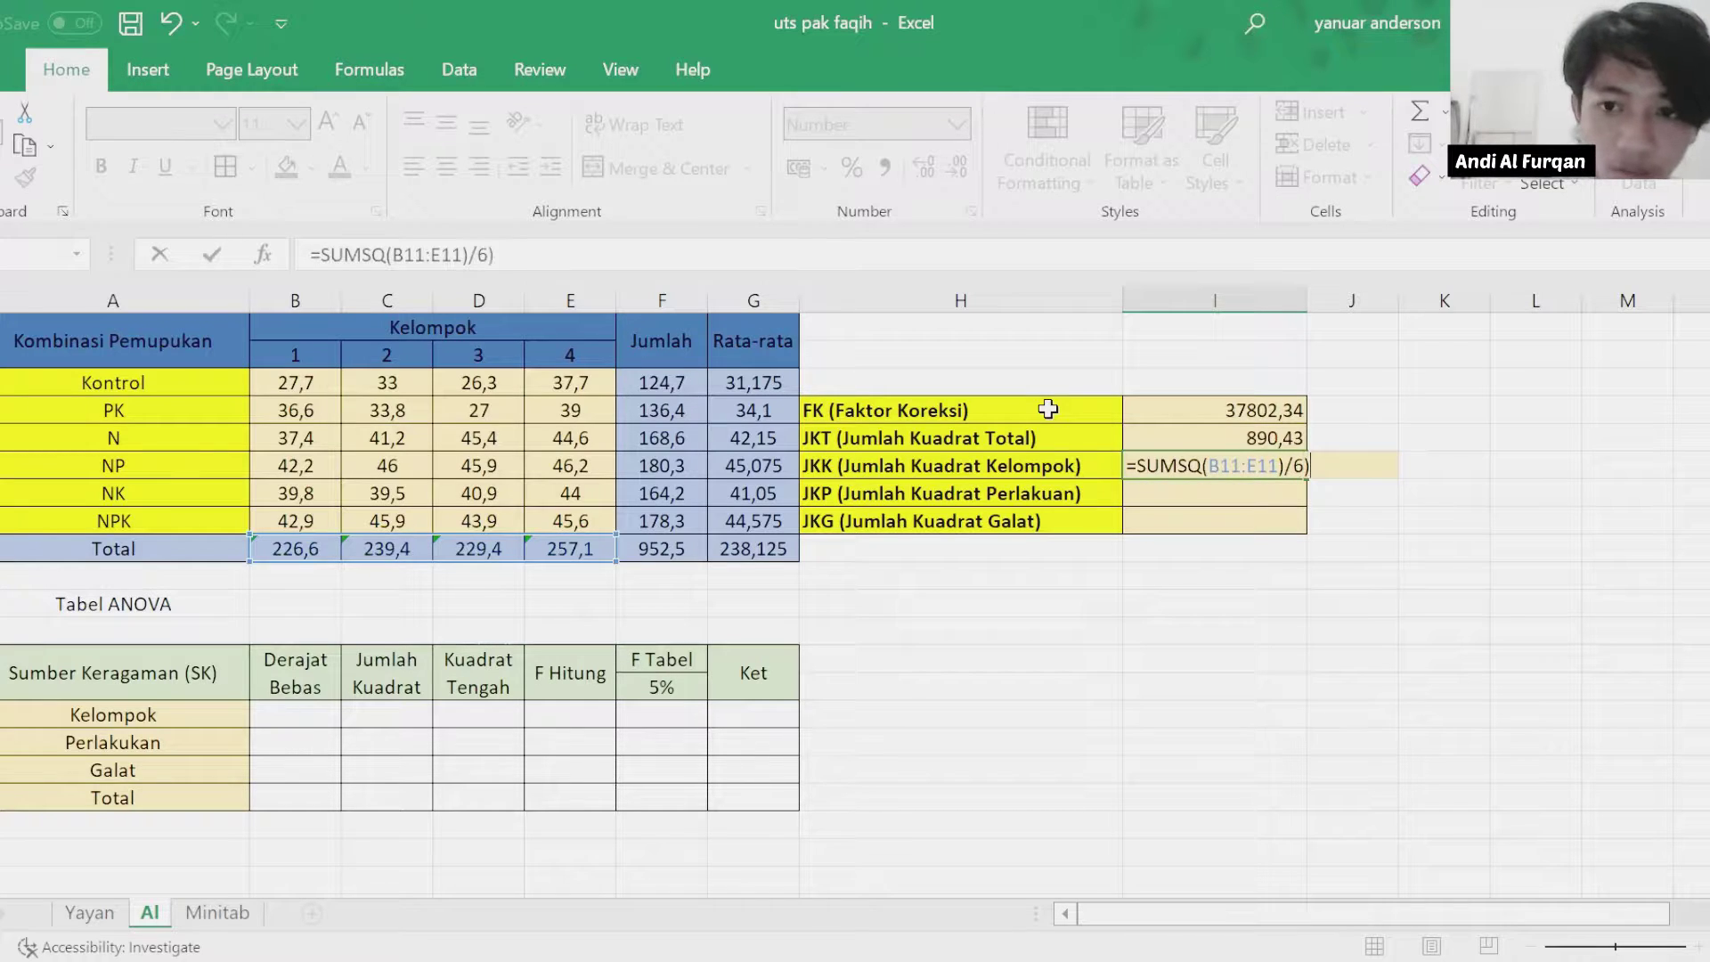
Enclose the JKK quotient in parentheses and subtract the correction factor, completing =(SUMSQ(B11:E11)/6)-I6.
{"action": "left_click", "coordinate": [331, 254]}
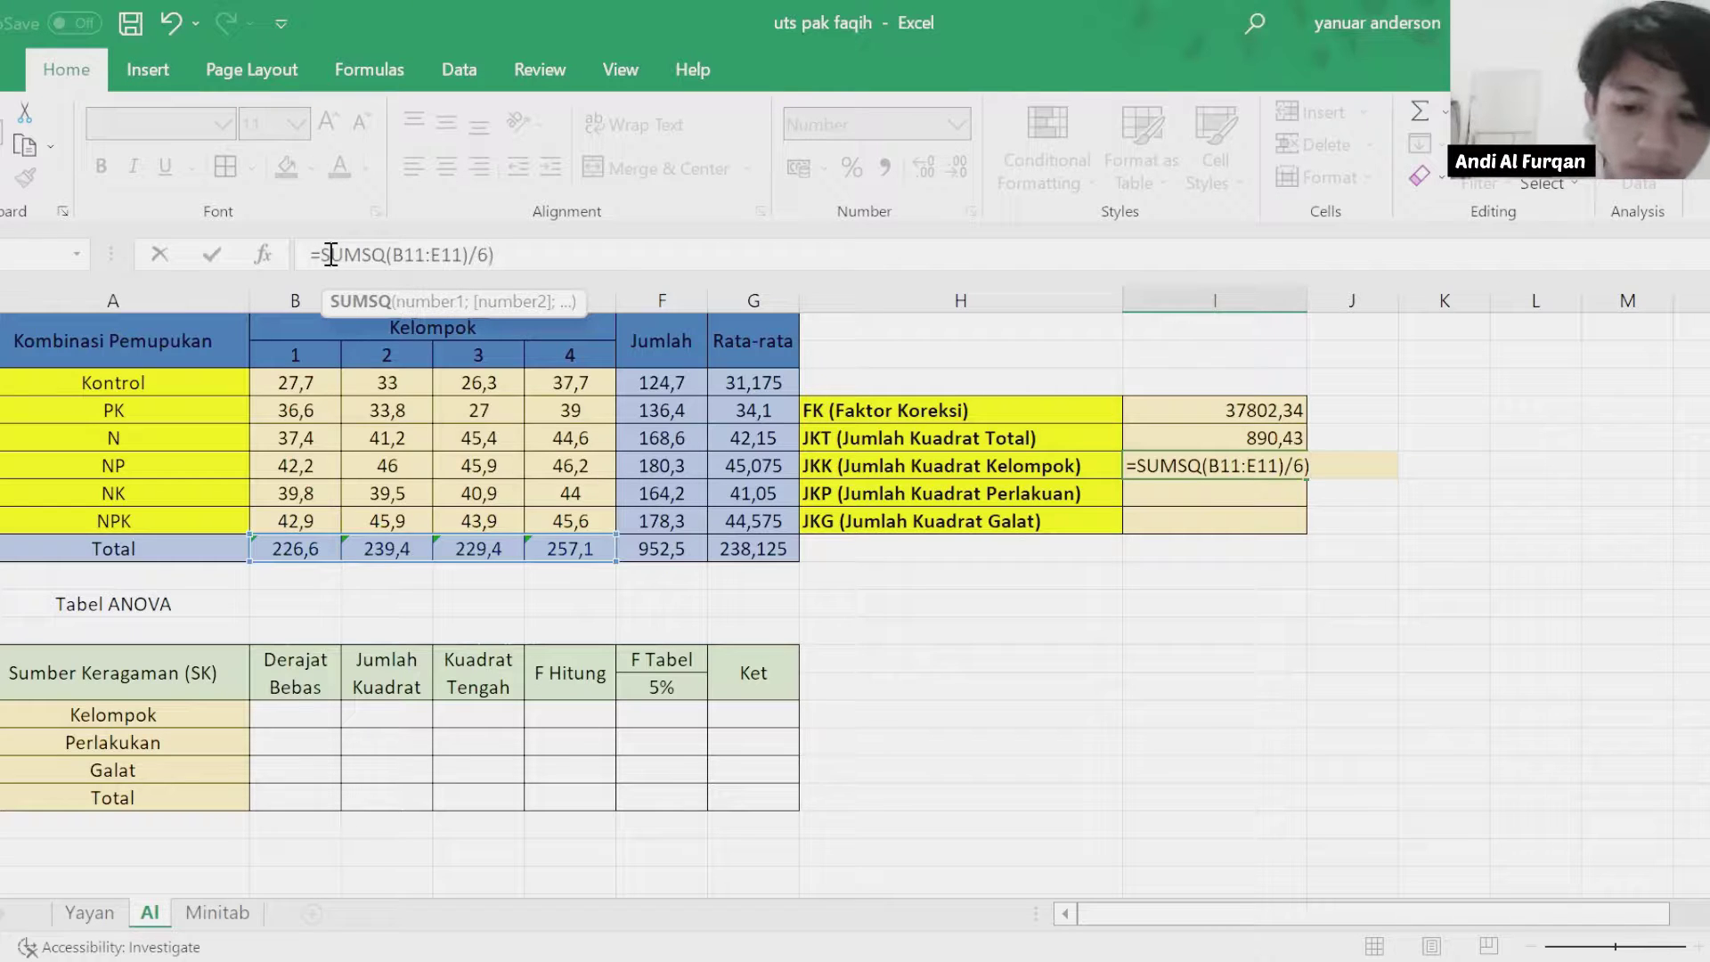
{"action": "type", "text": "("}
{"action": "left_click", "coordinate": [531, 258]}
{"action": "type", "text": ")"}
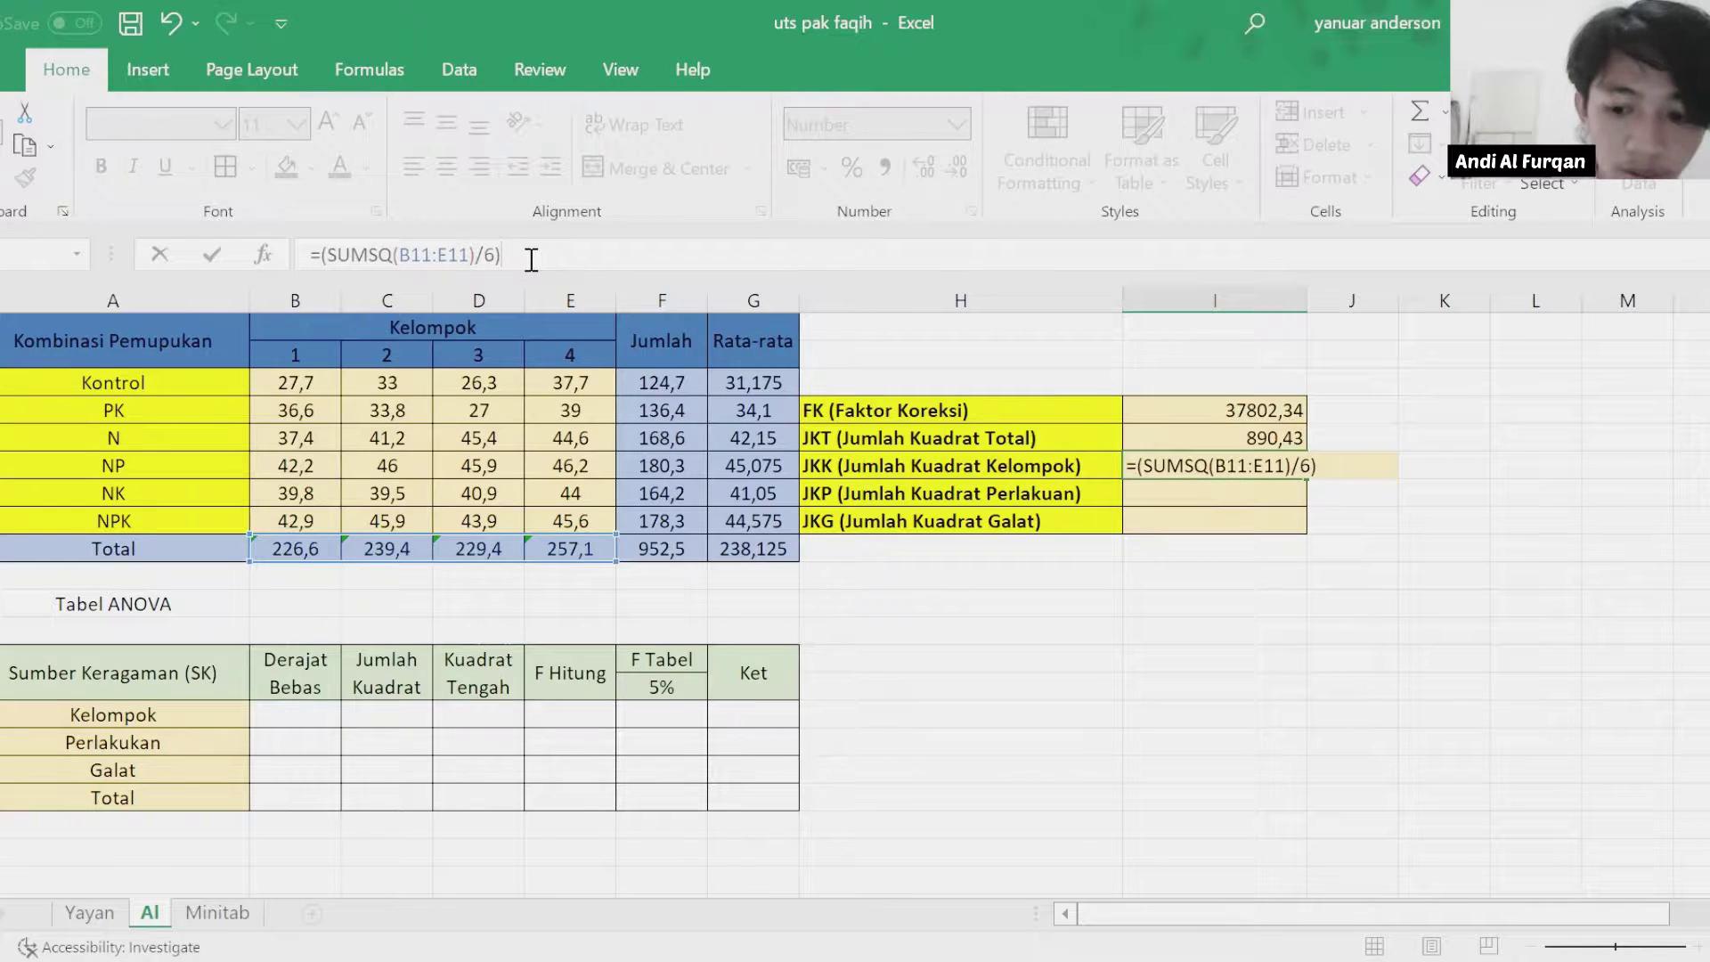
{"action": "left_click", "coordinate": [1158, 412]}
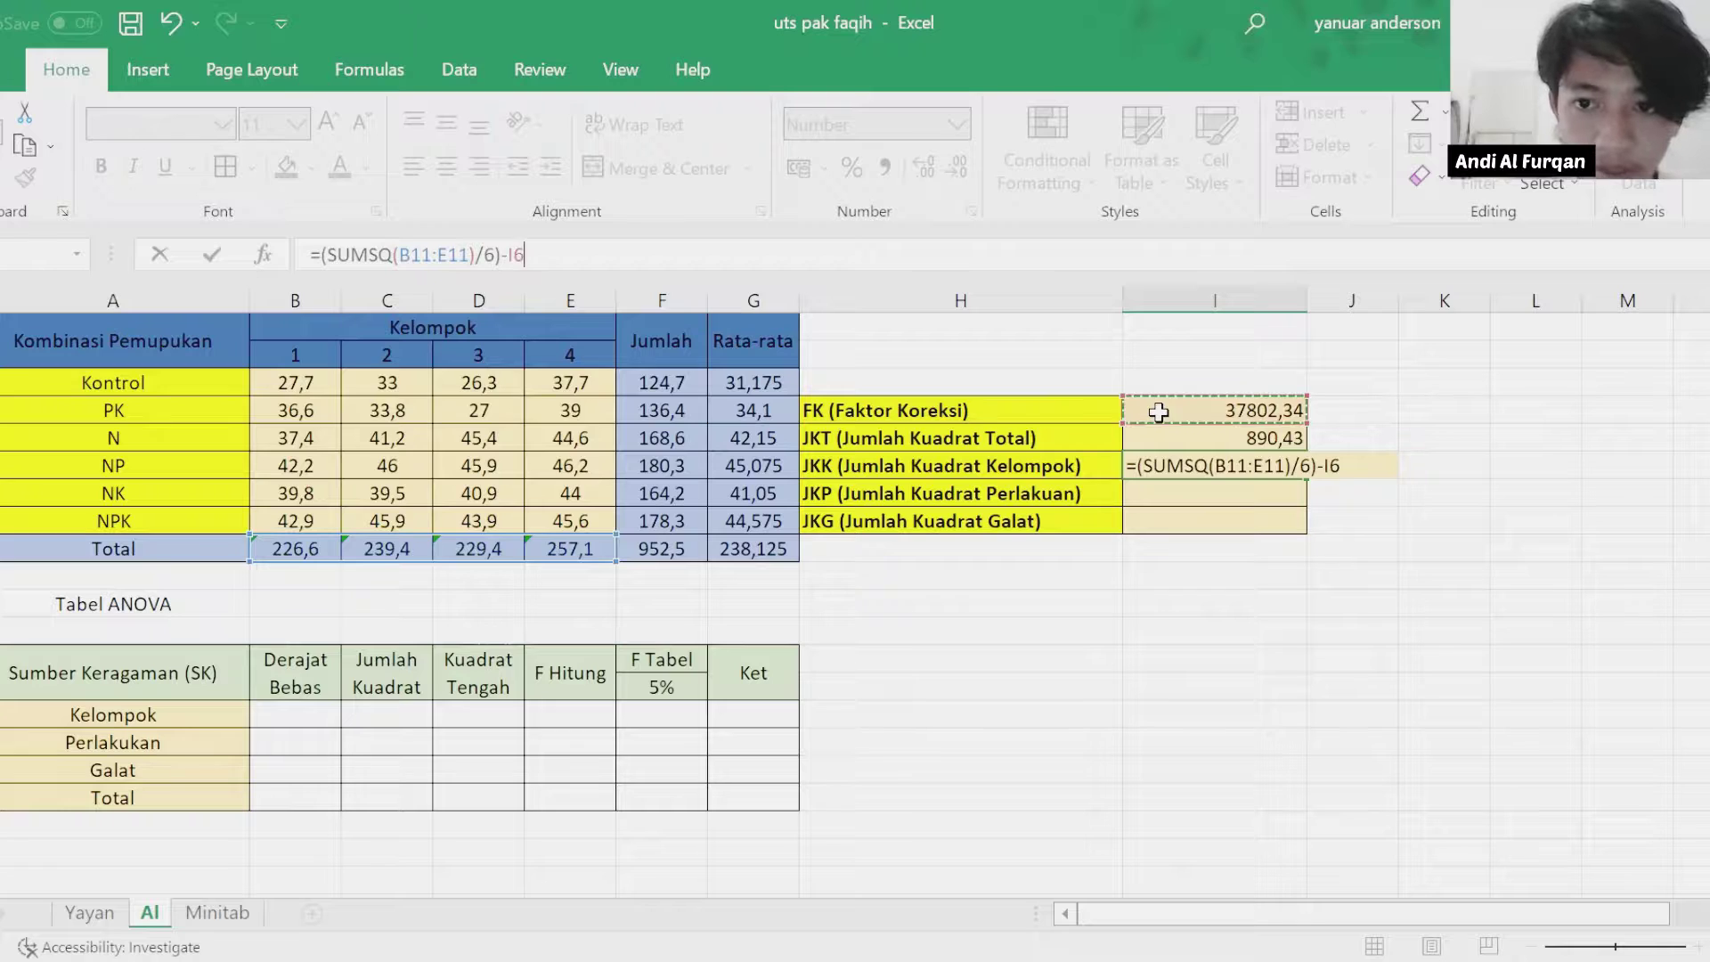
{"action": "key", "text": "Return"}
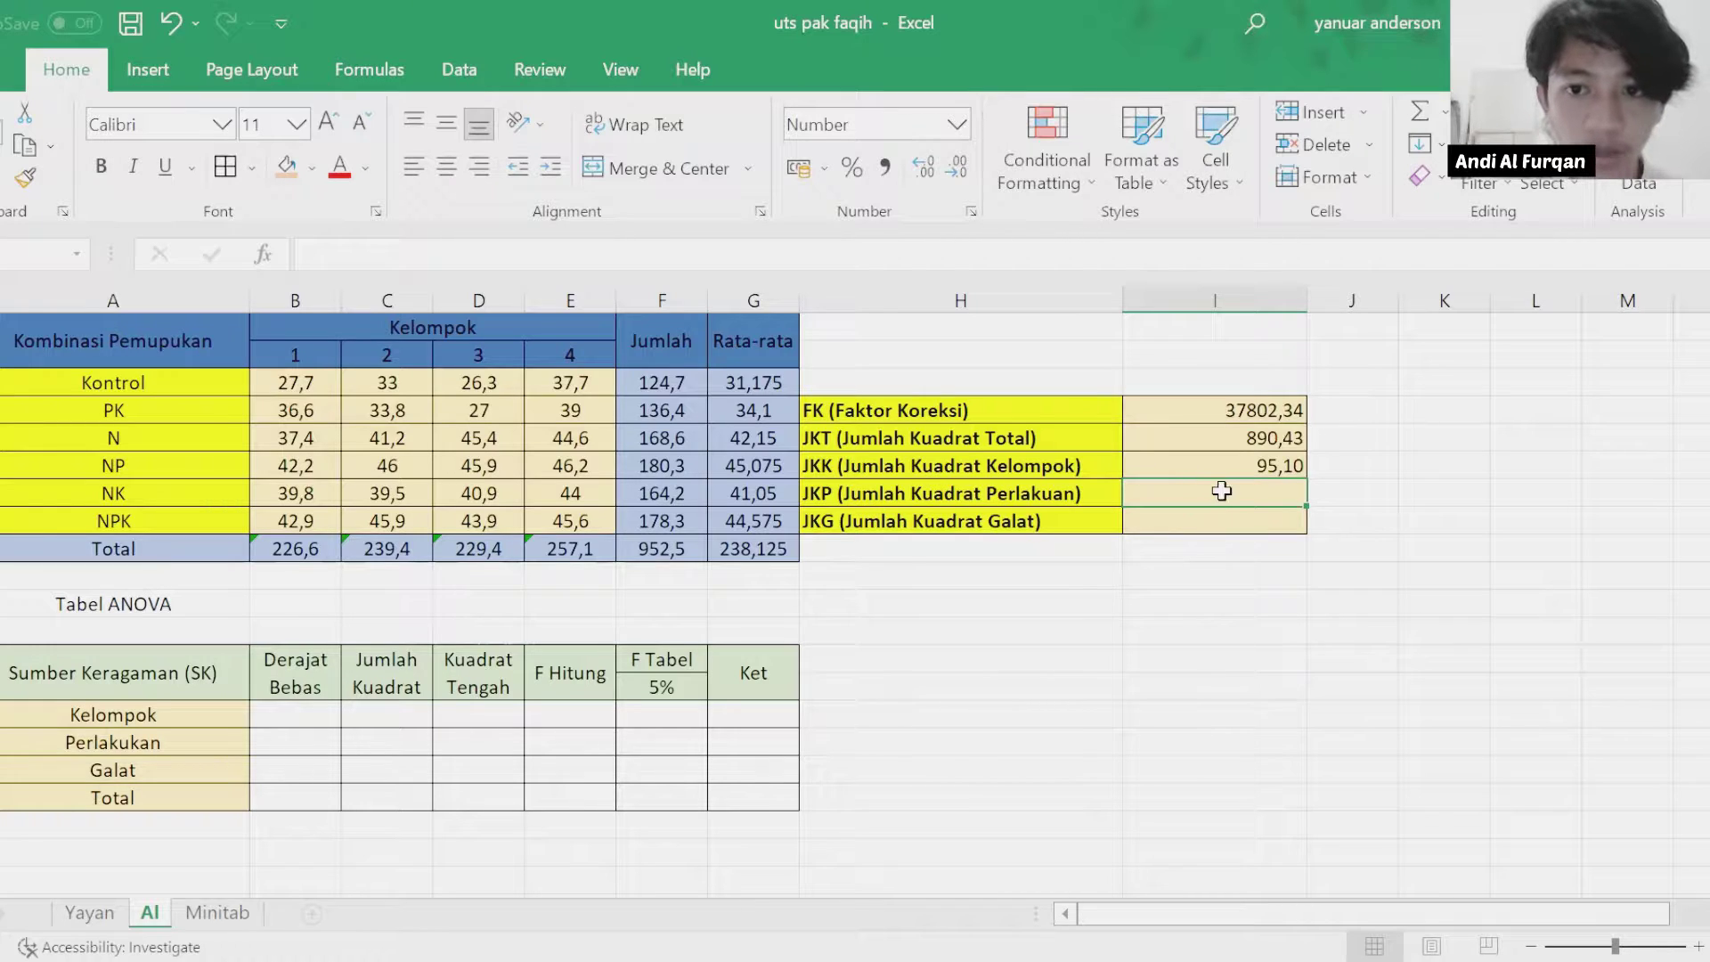
Calculate the JKP (Jumlah Kuadrat Perlakuan) in I9 with the formula =(SUMSQ(F5:F10)/4)-I6.
{"action": "left_click", "coordinate": [582, 247]}
{"action": "type", "text": "="}
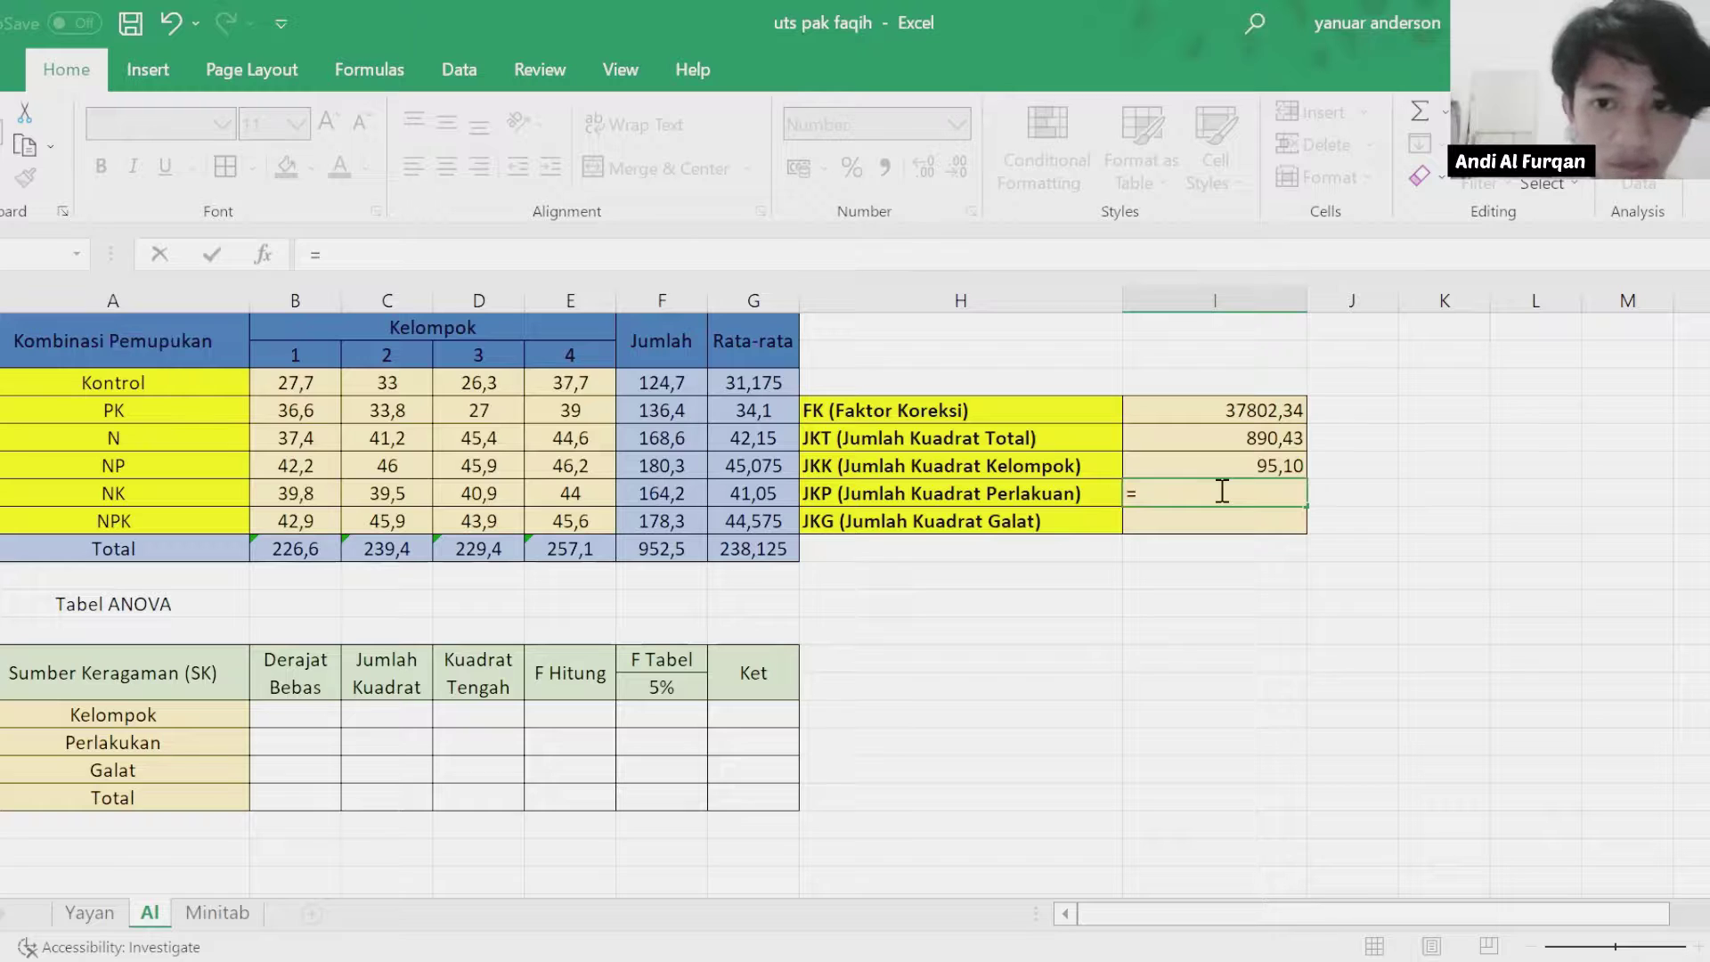
{"action": "type", "text": "sums"}
{"action": "double_click", "coordinate": [1198, 530]}
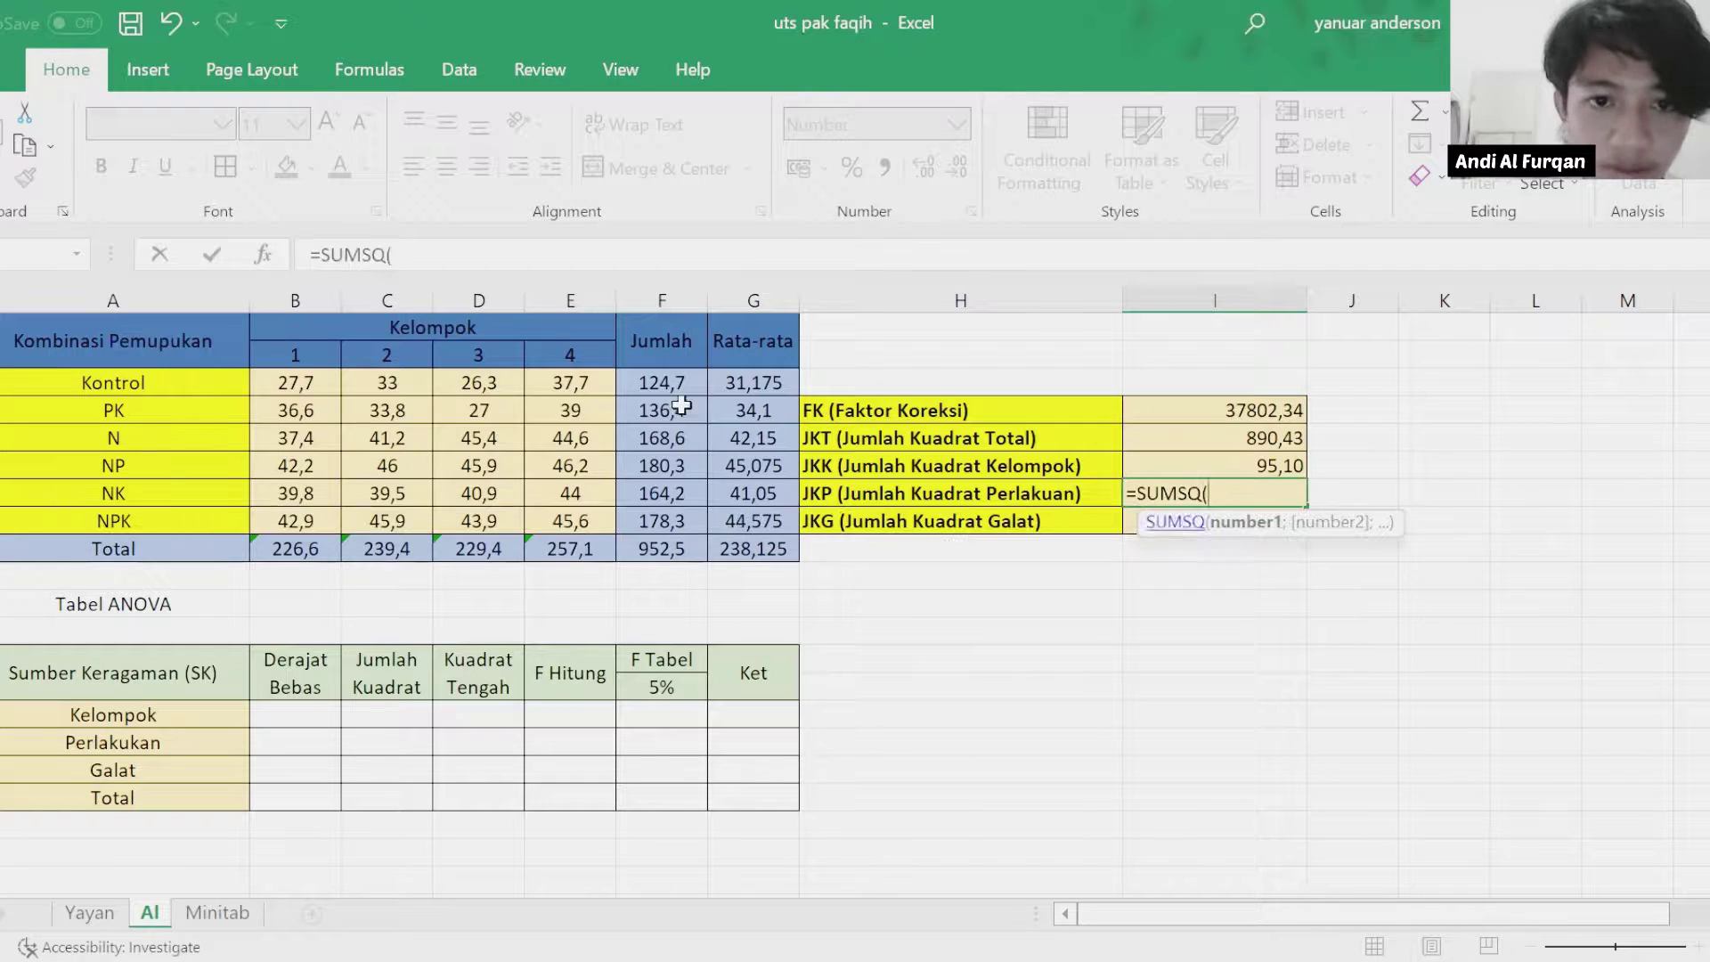
{"action": "left_click", "coordinate": [663, 387]}
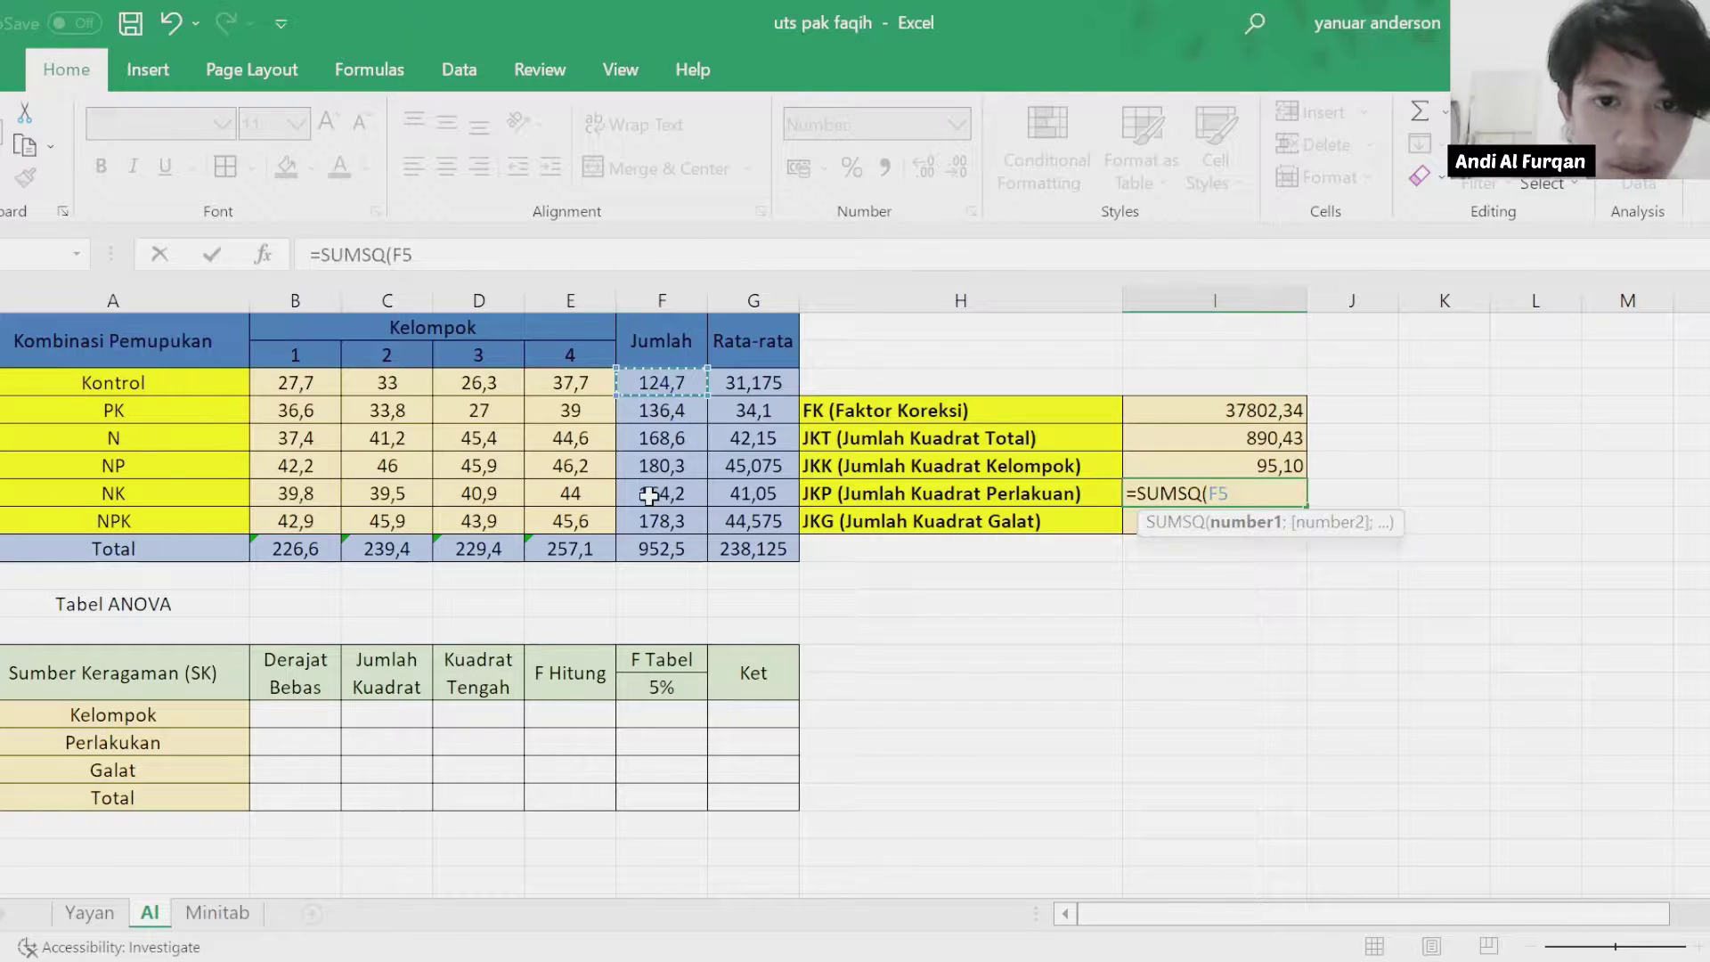
{"action": "type", "text": ":F10"}
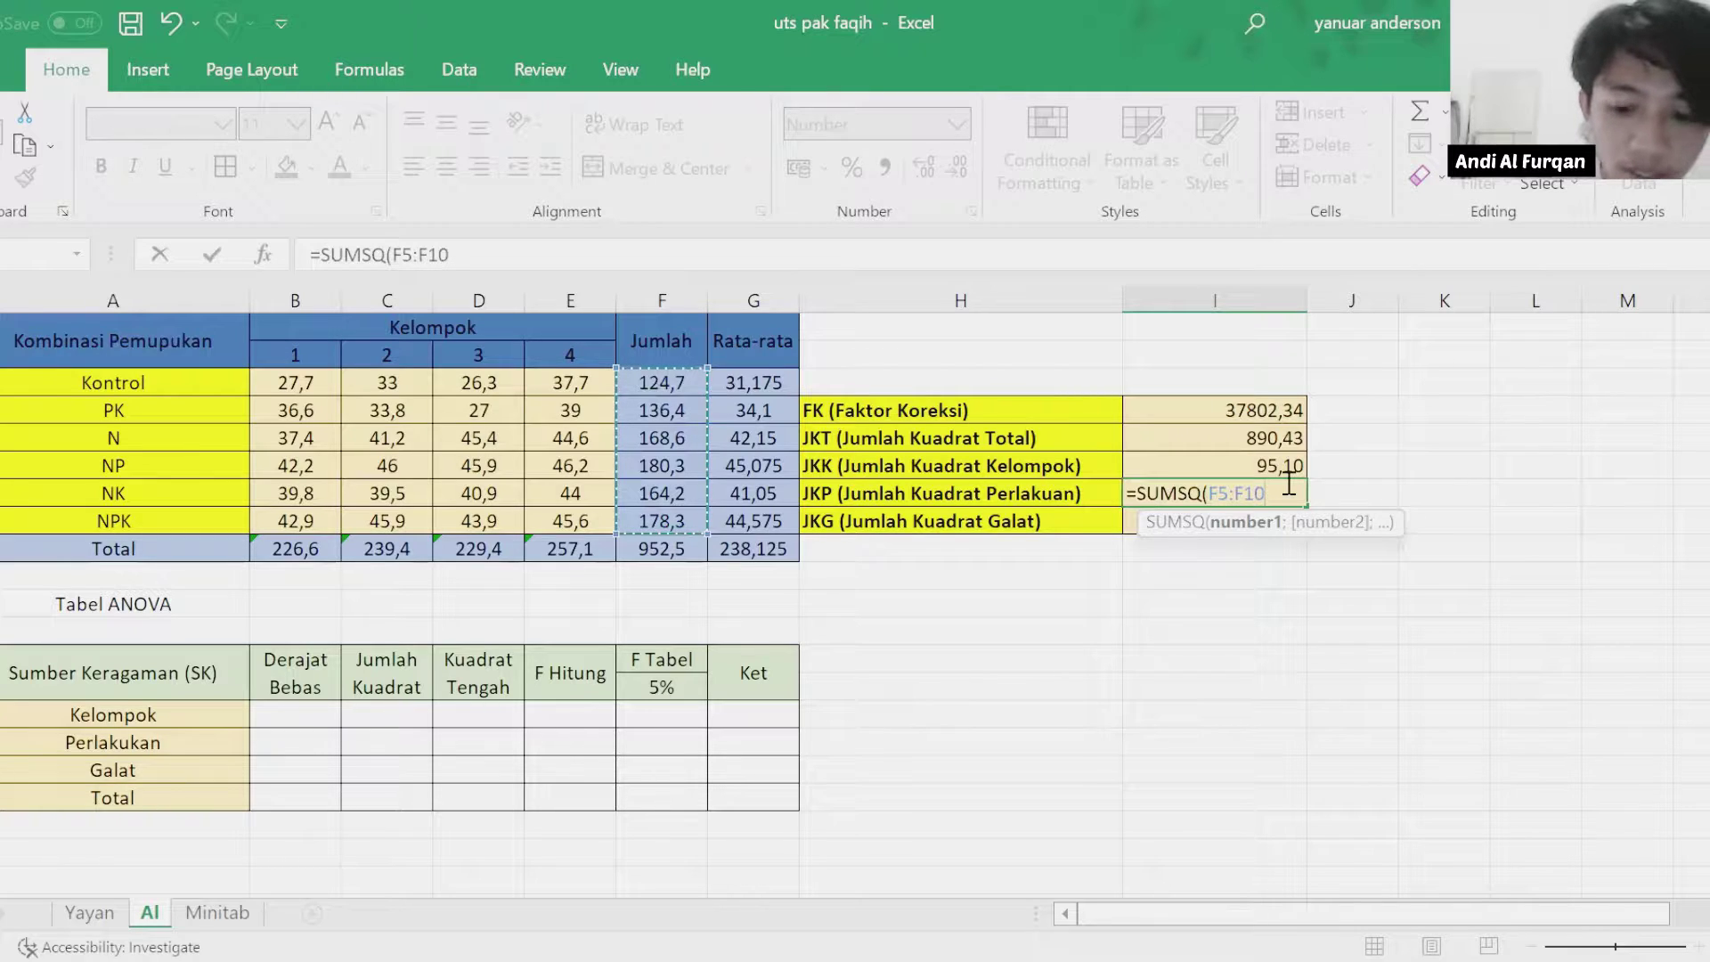
{"action": "type", "text": ")/4"}
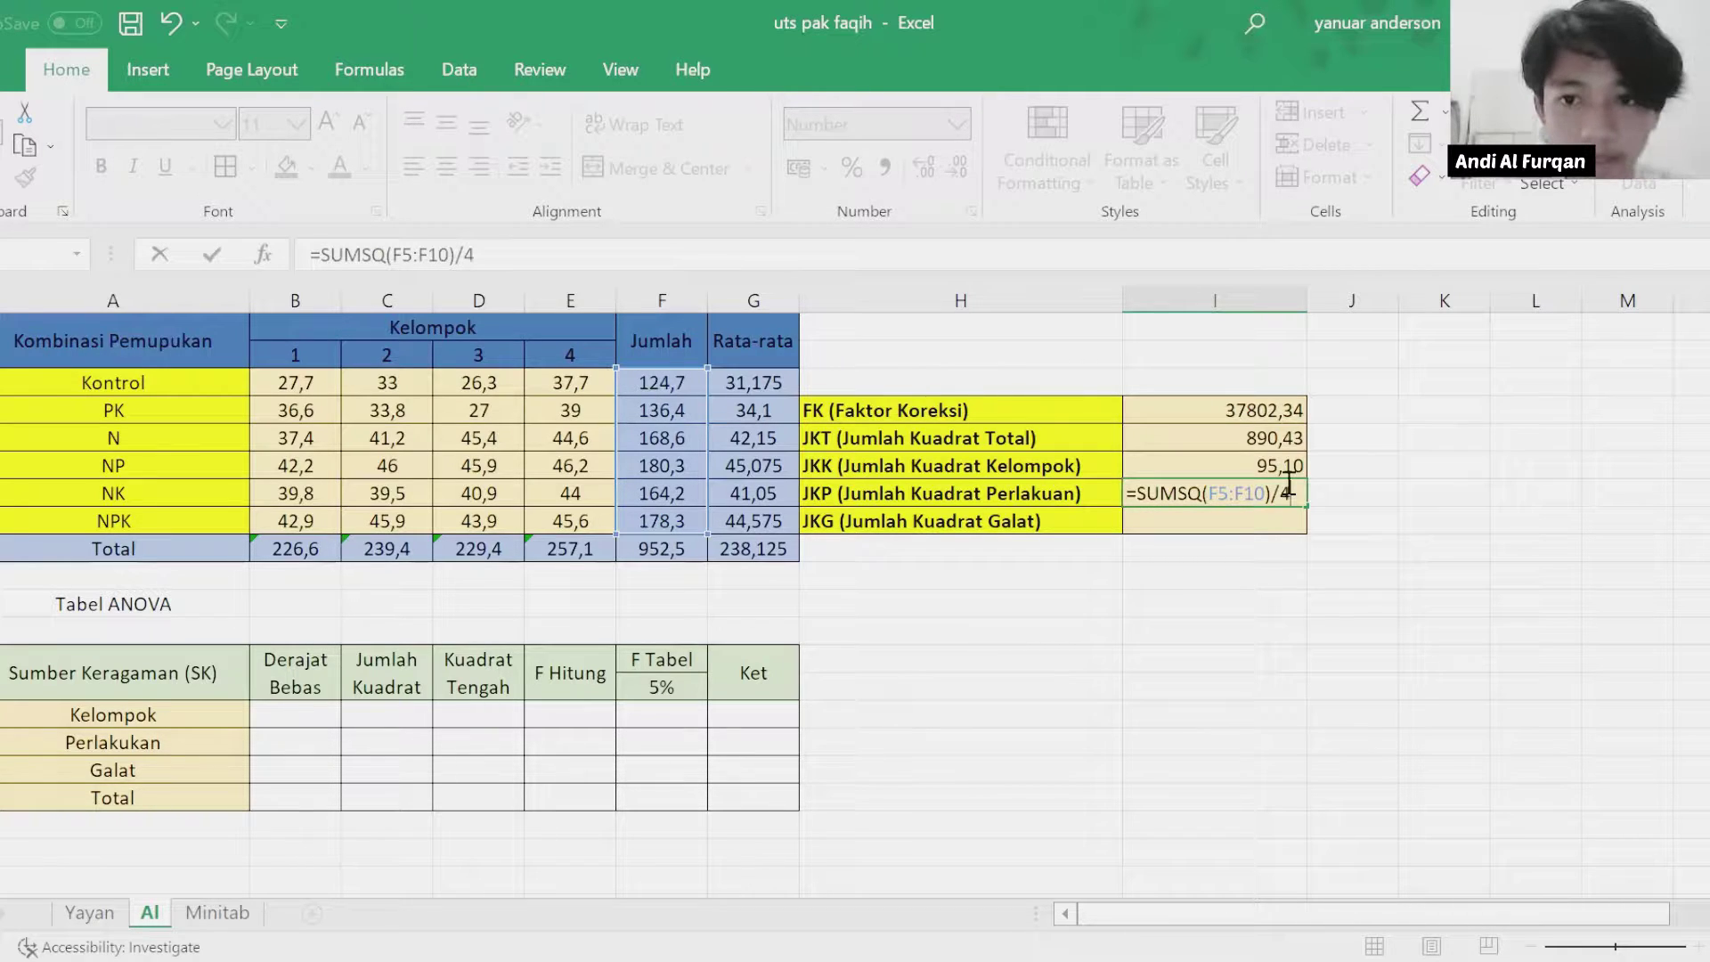
{"action": "left_click", "coordinate": [325, 255]}
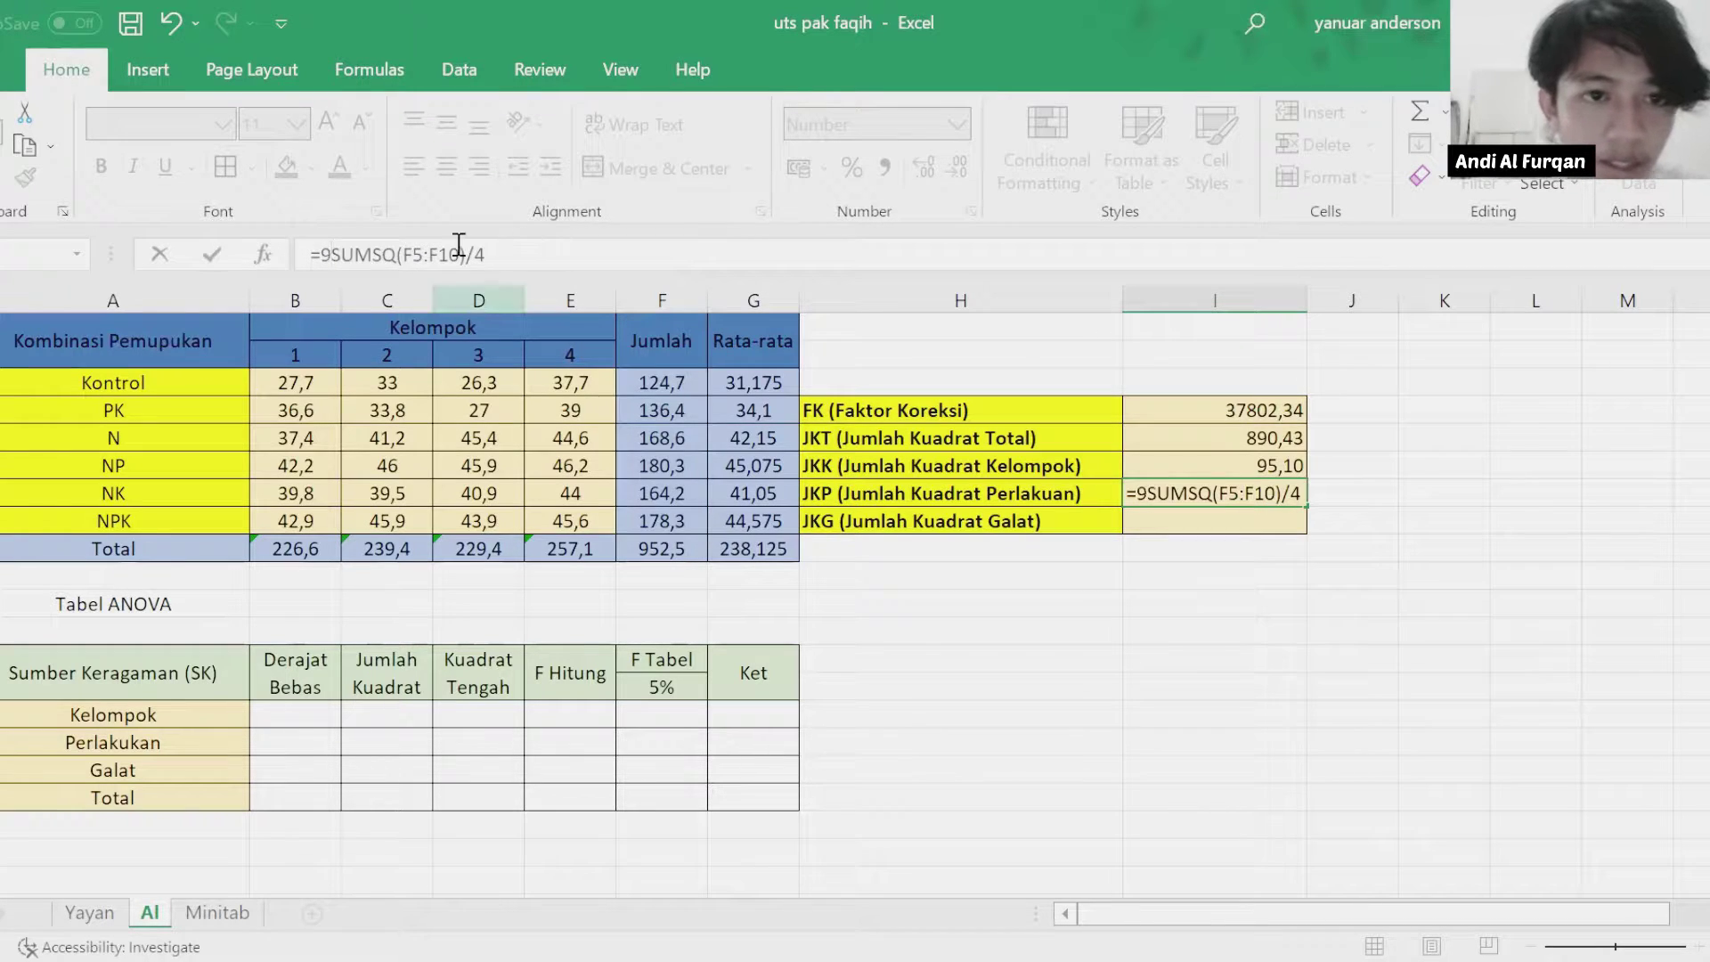
{"action": "type", "text": "("}
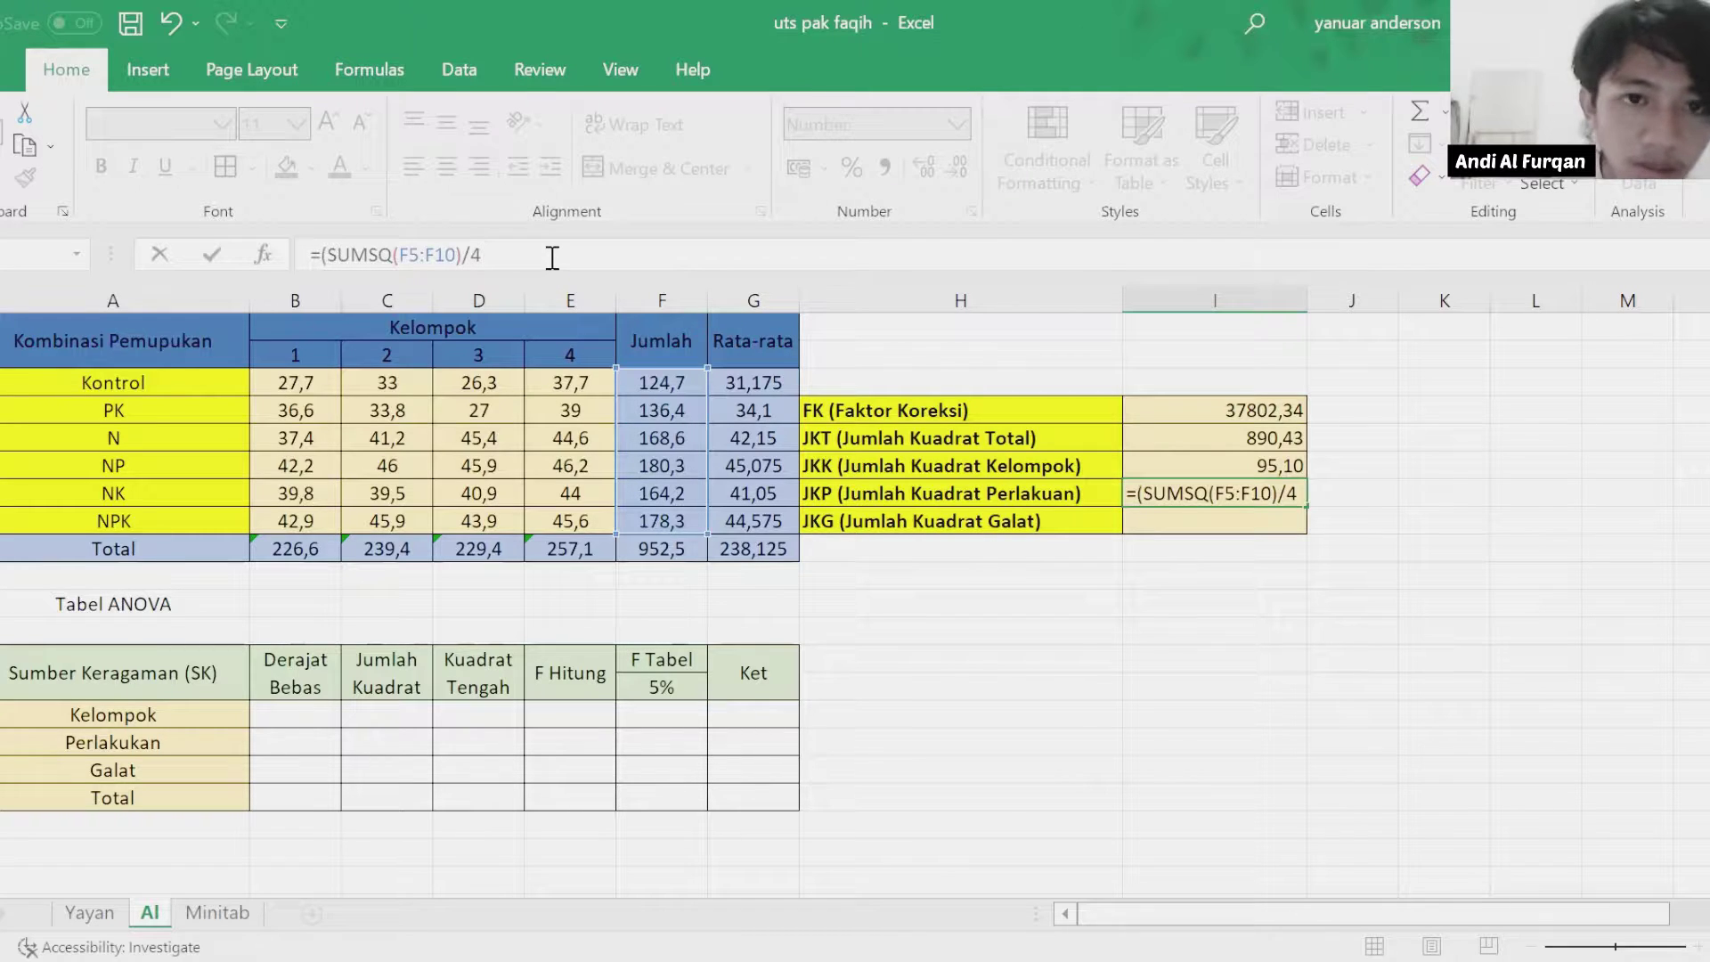
{"action": "type", "text": ")-"}
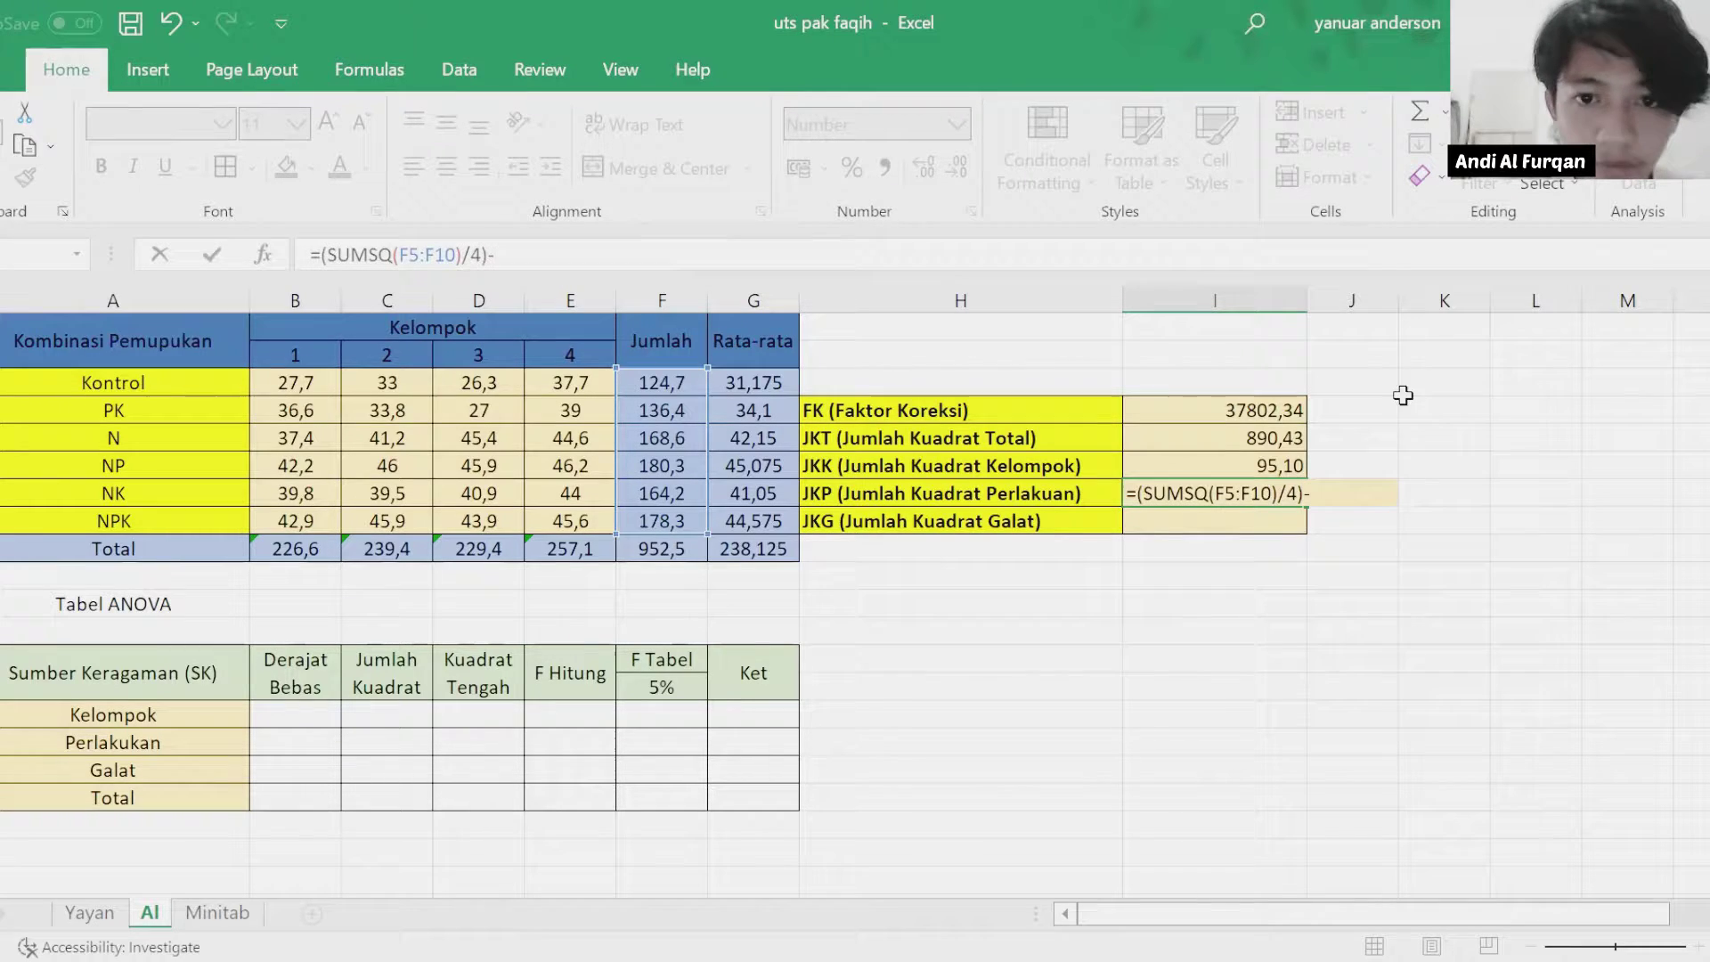
{"action": "left_click", "coordinate": [1258, 410]}
{"action": "key", "text": "Return"}
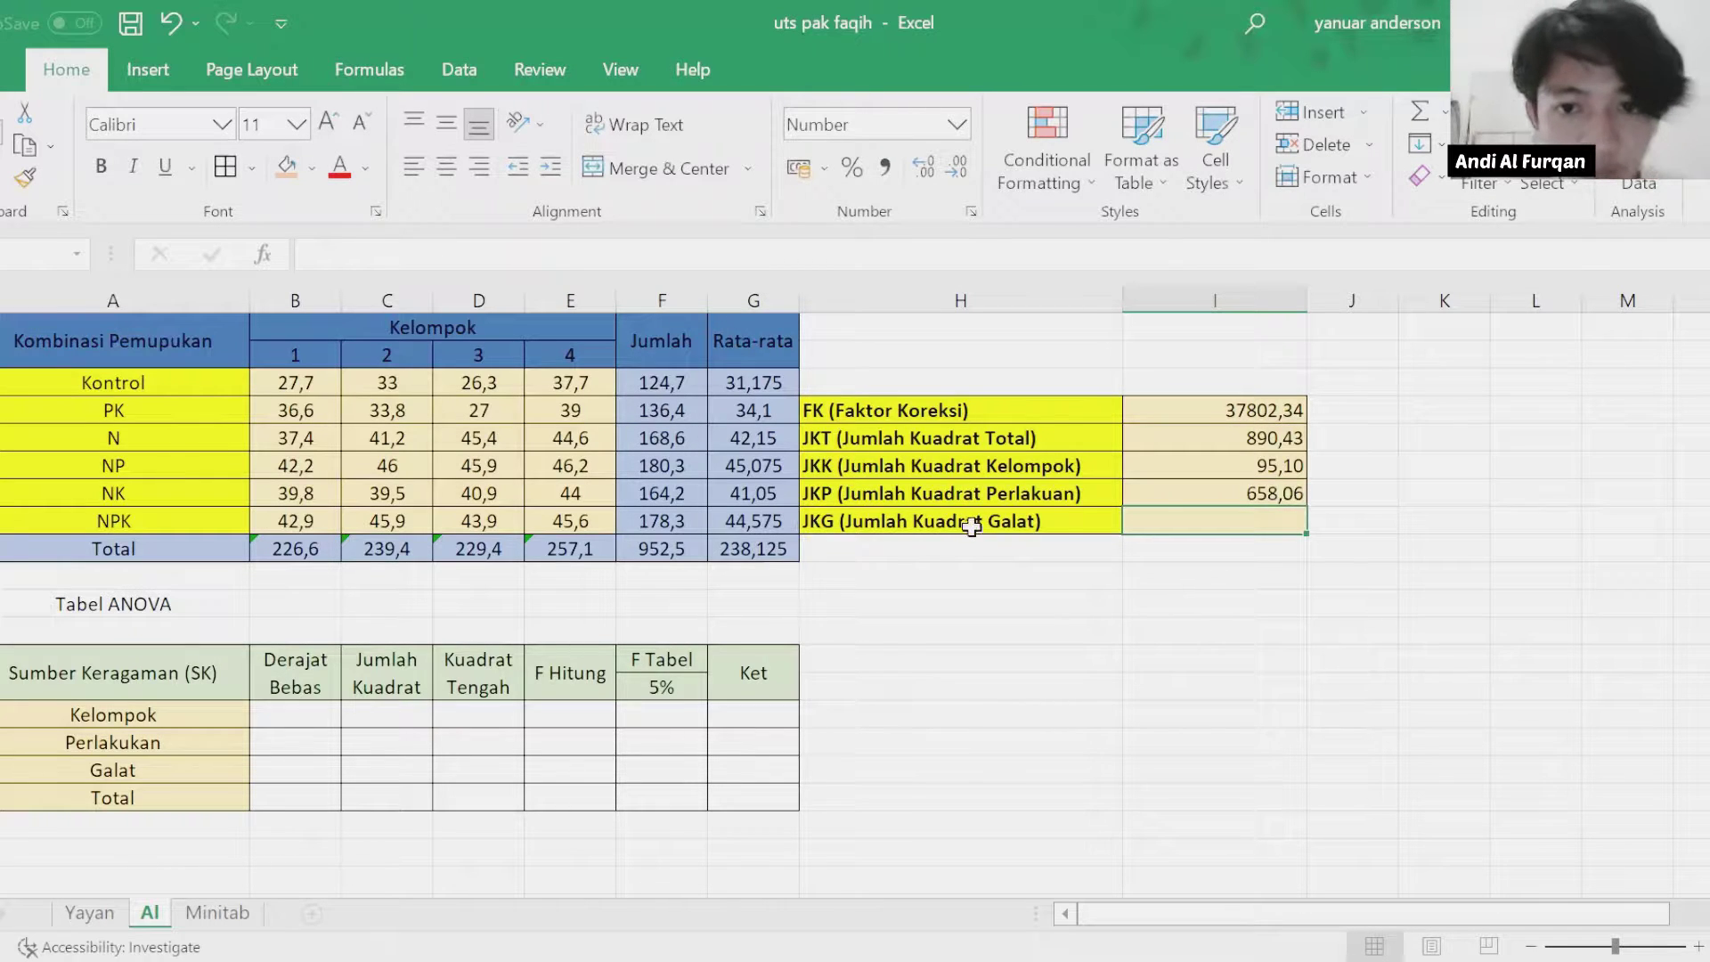
Calculate the JKG (Jumlah Kuadrat Galat) in I10 with the formula =I7-I8-I9.
{"action": "type", "text": "="}
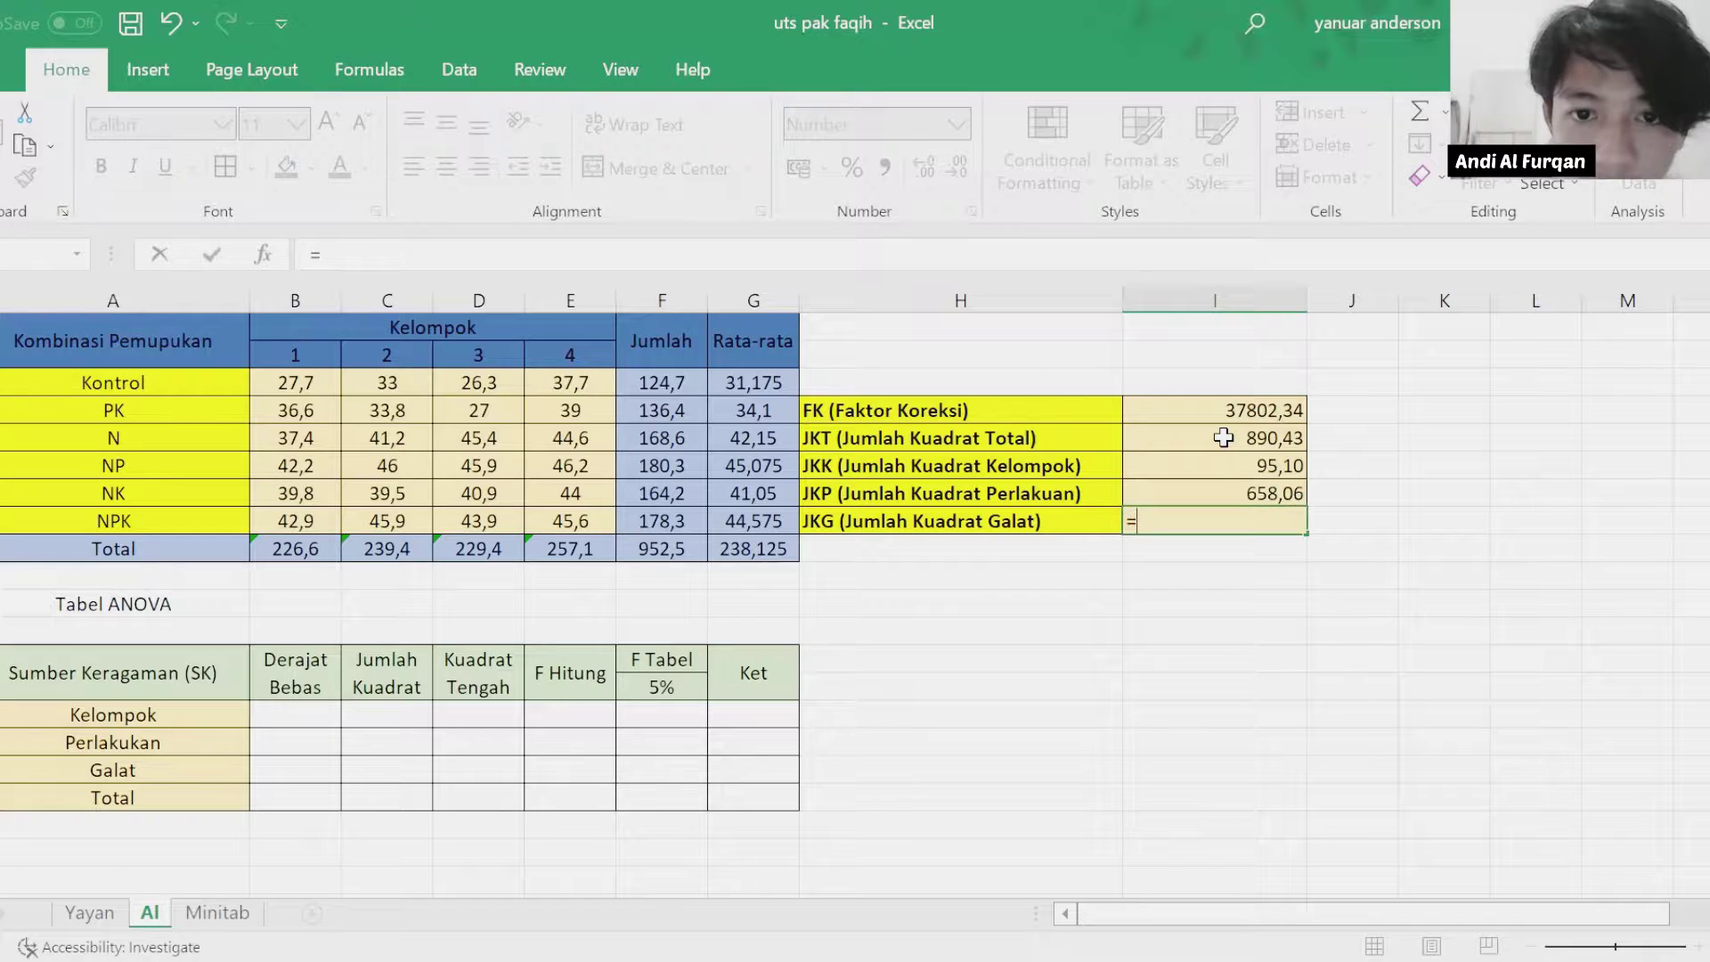
{"action": "left_click", "coordinate": [1223, 438]}
{"action": "type", "text": "-"}
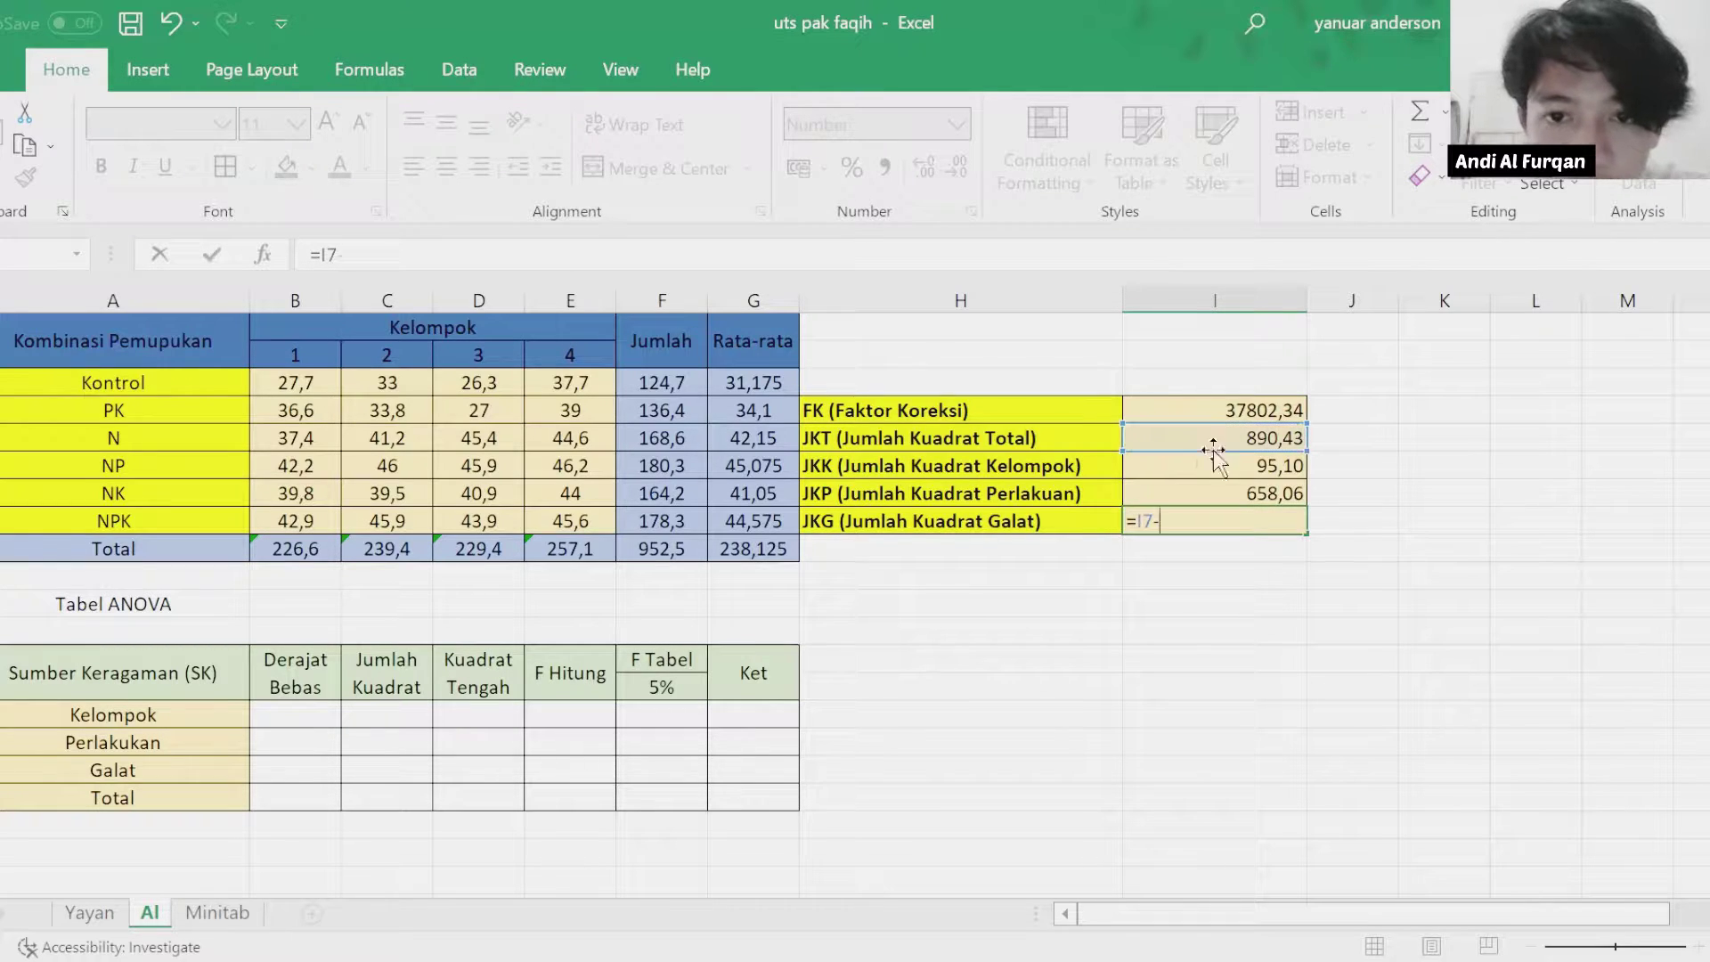
{"action": "left_click", "coordinate": [1208, 468]}
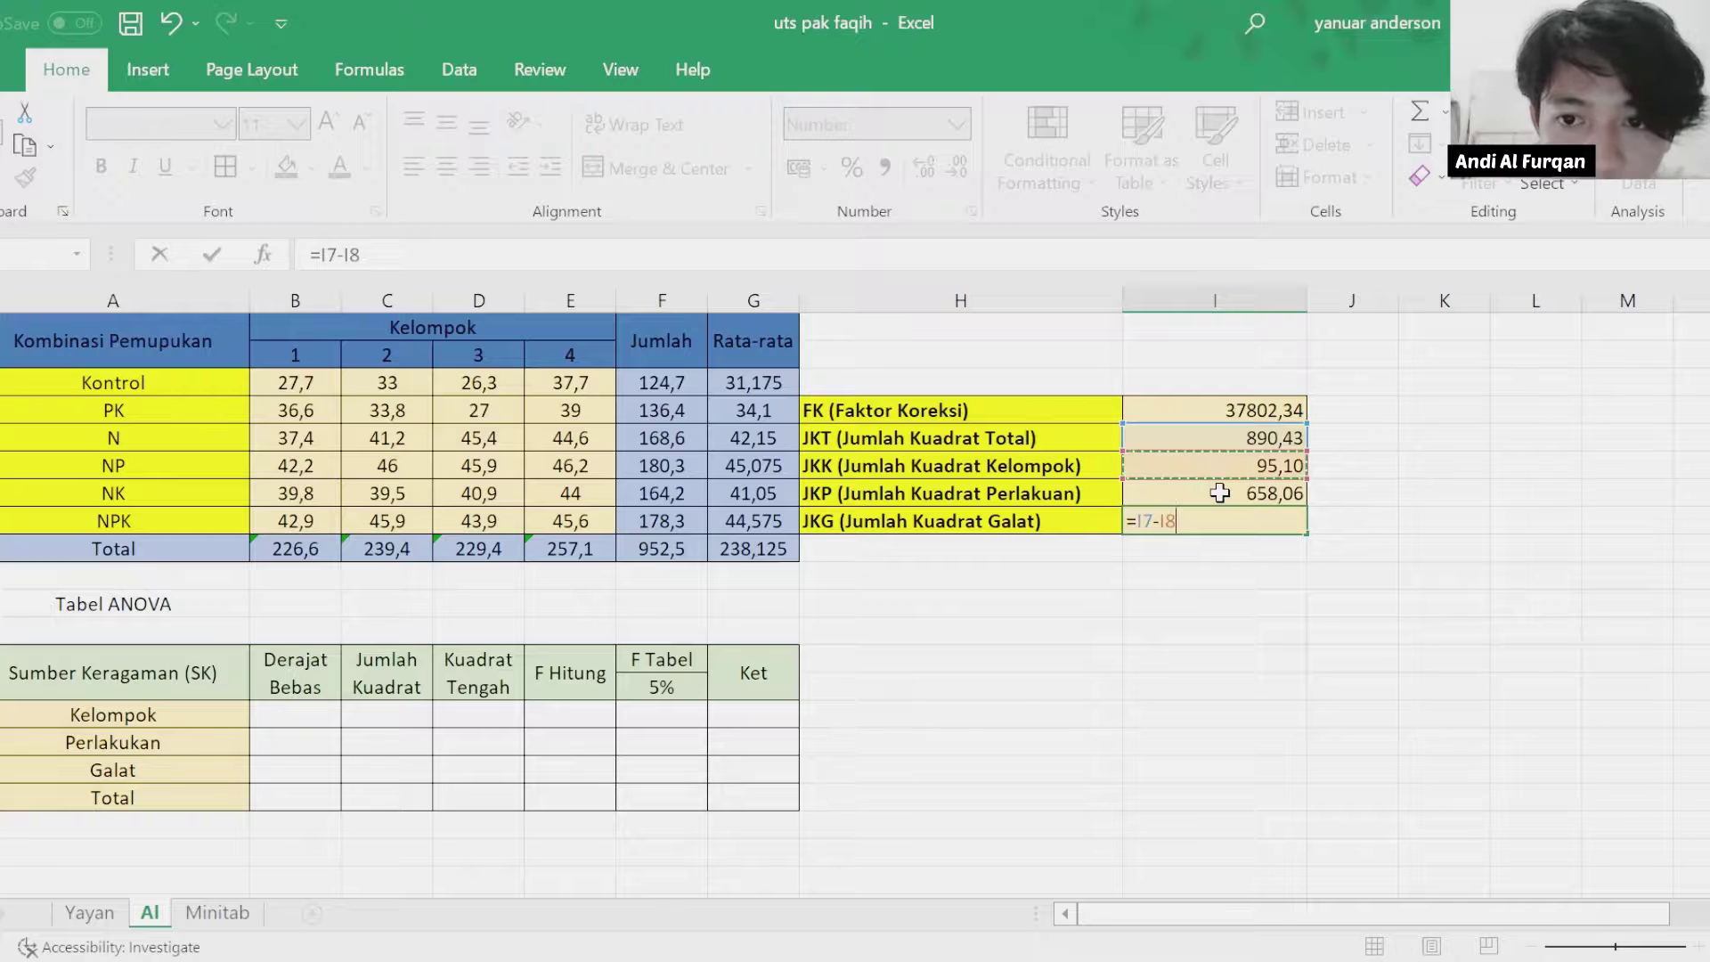
{"action": "type", "text": "-"}
{"action": "left_click", "coordinate": [1219, 492]}
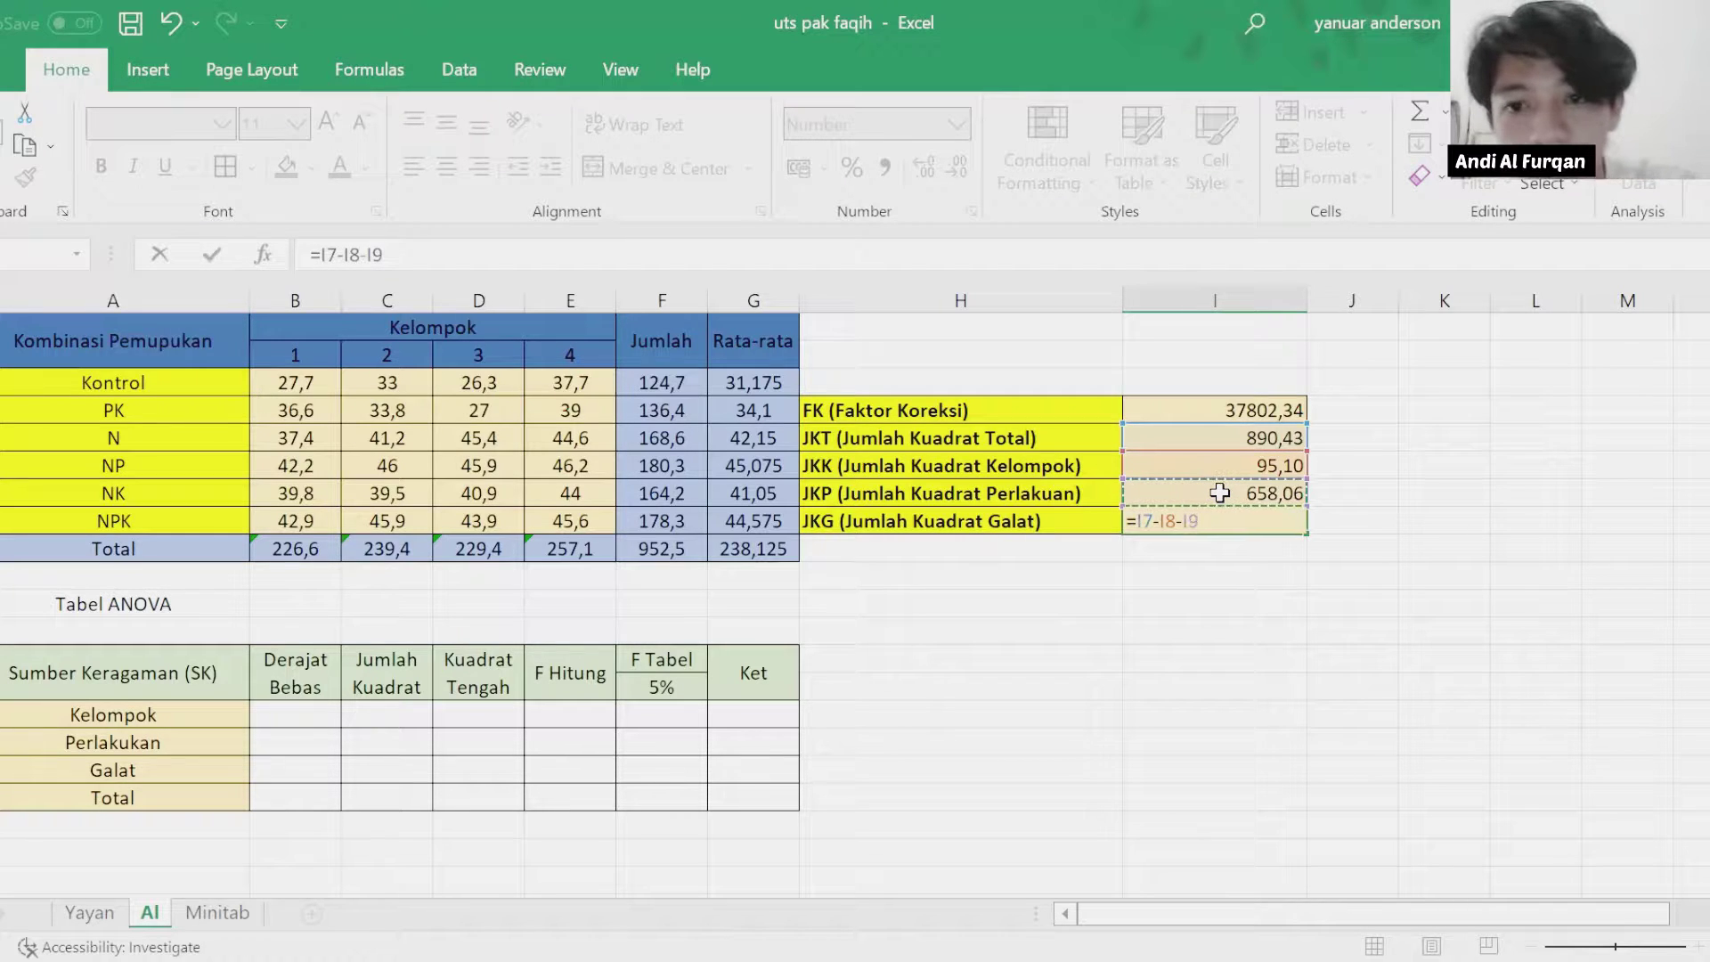
{"action": "key", "text": "Return"}
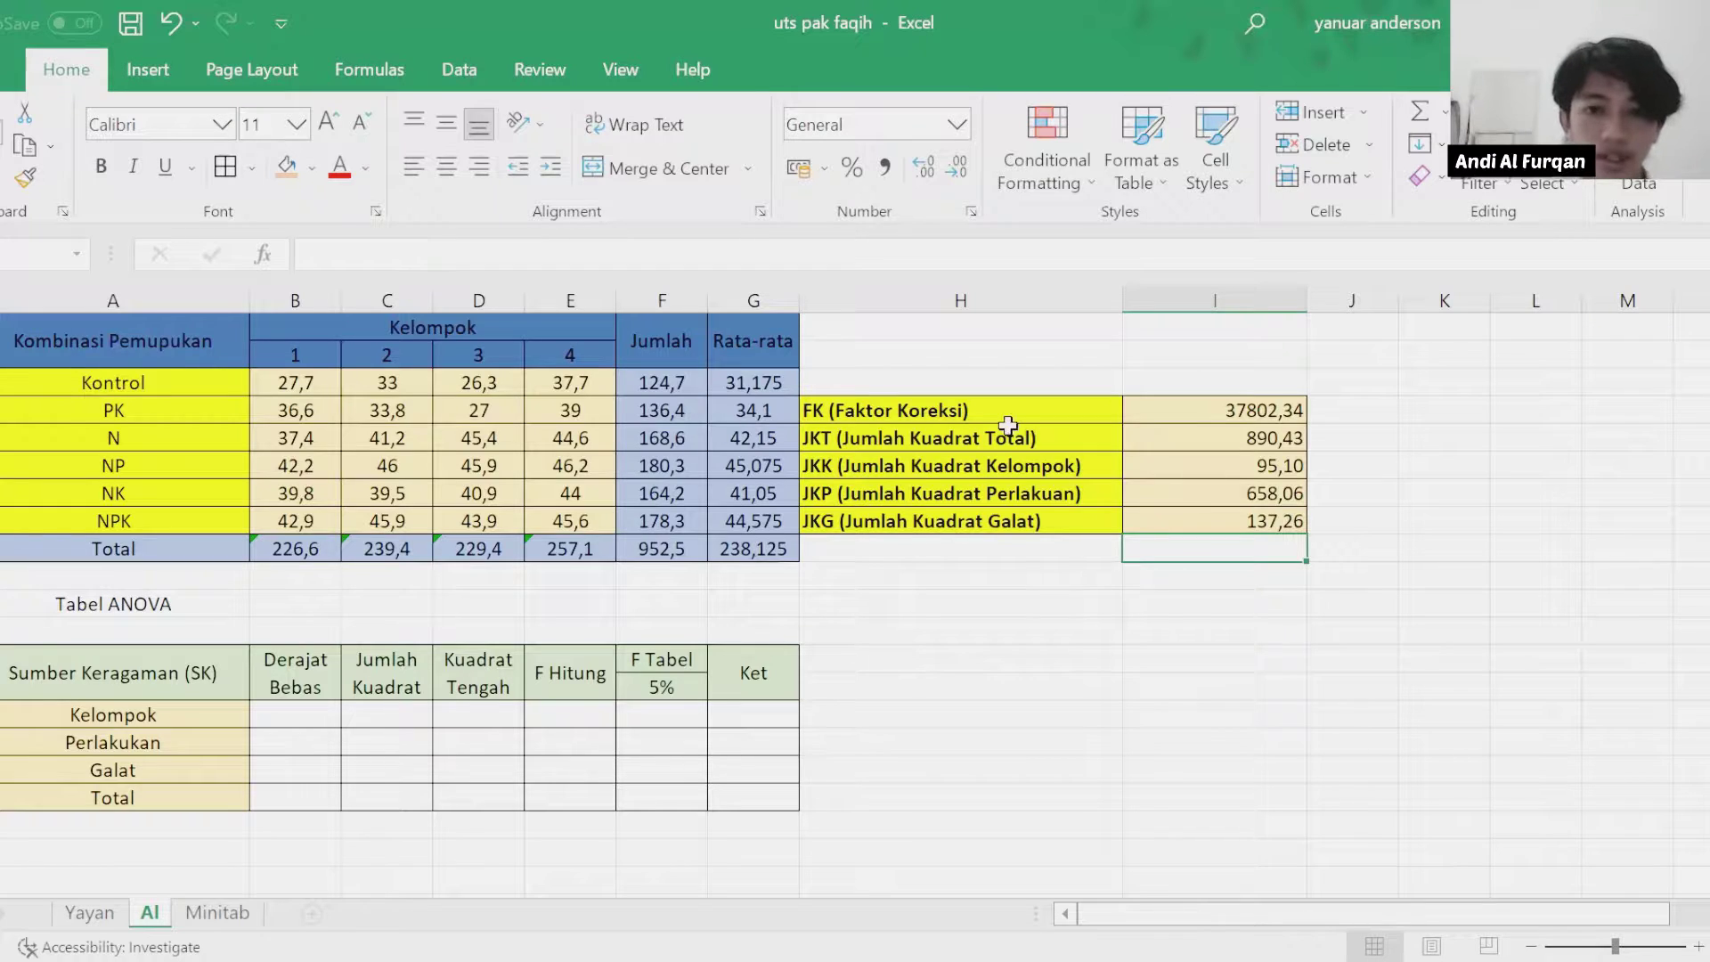
Review the FK to JKG results block and the row and column headings of the Tabel ANOVA.
{"action": "left_click_drag", "start_coordinate": [924, 409], "coordinate": [1105, 526]}
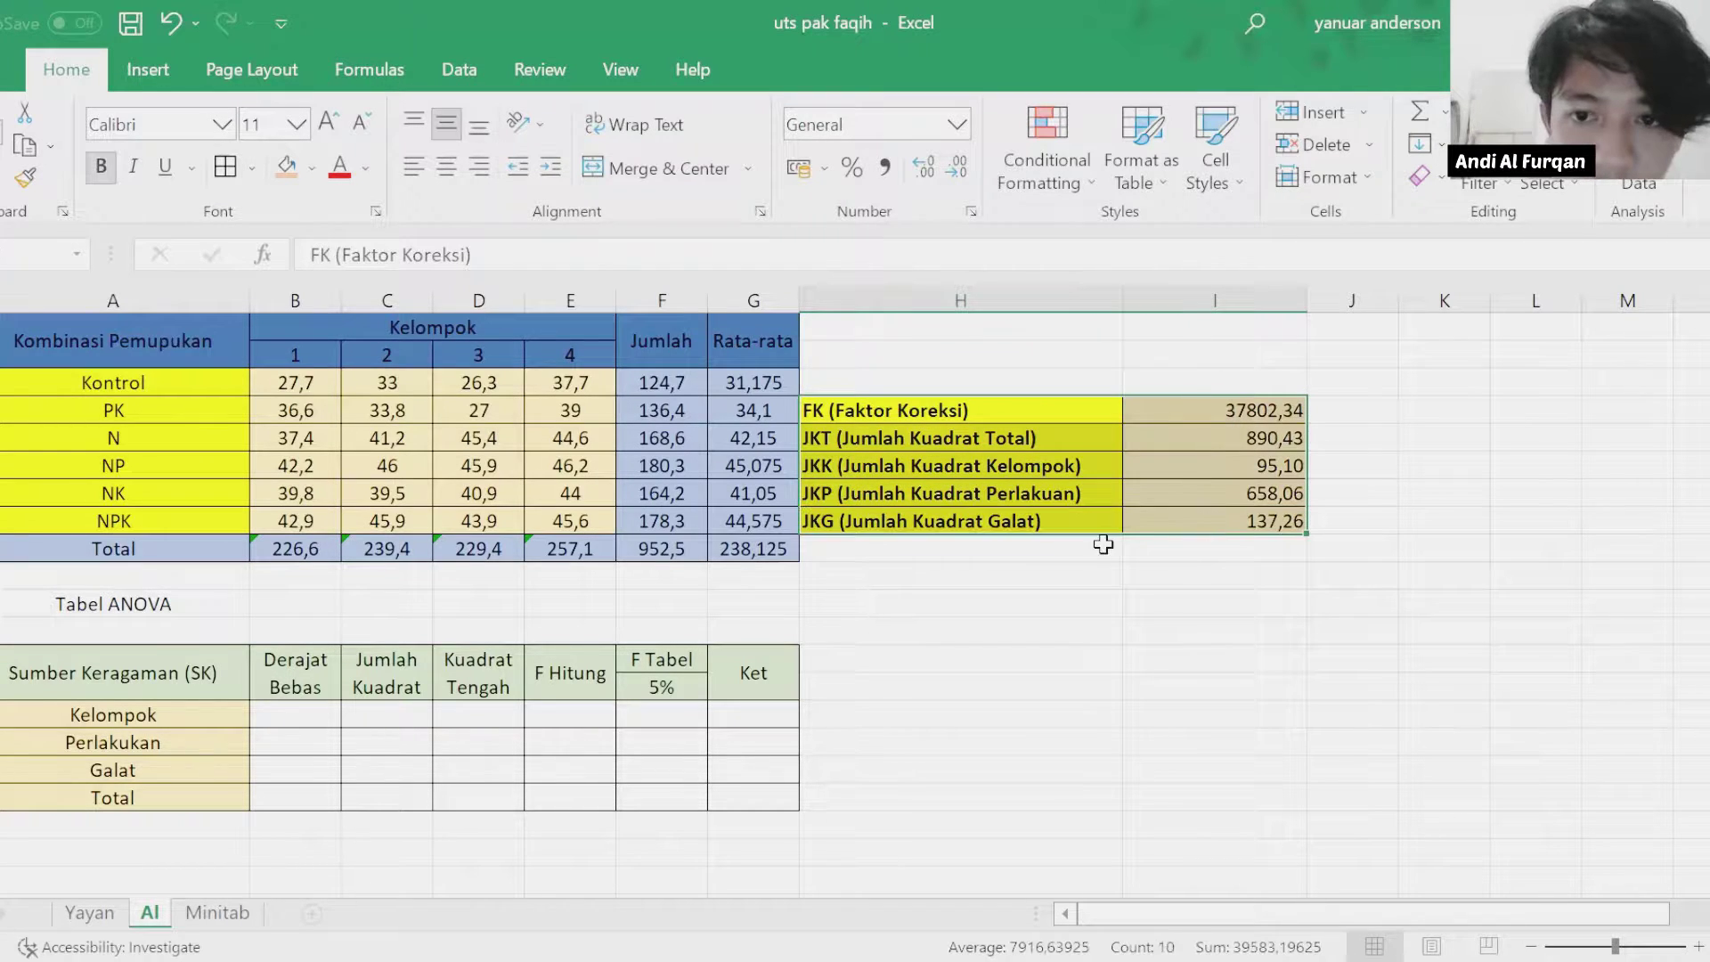
{"action": "left_click", "coordinate": [174, 610]}
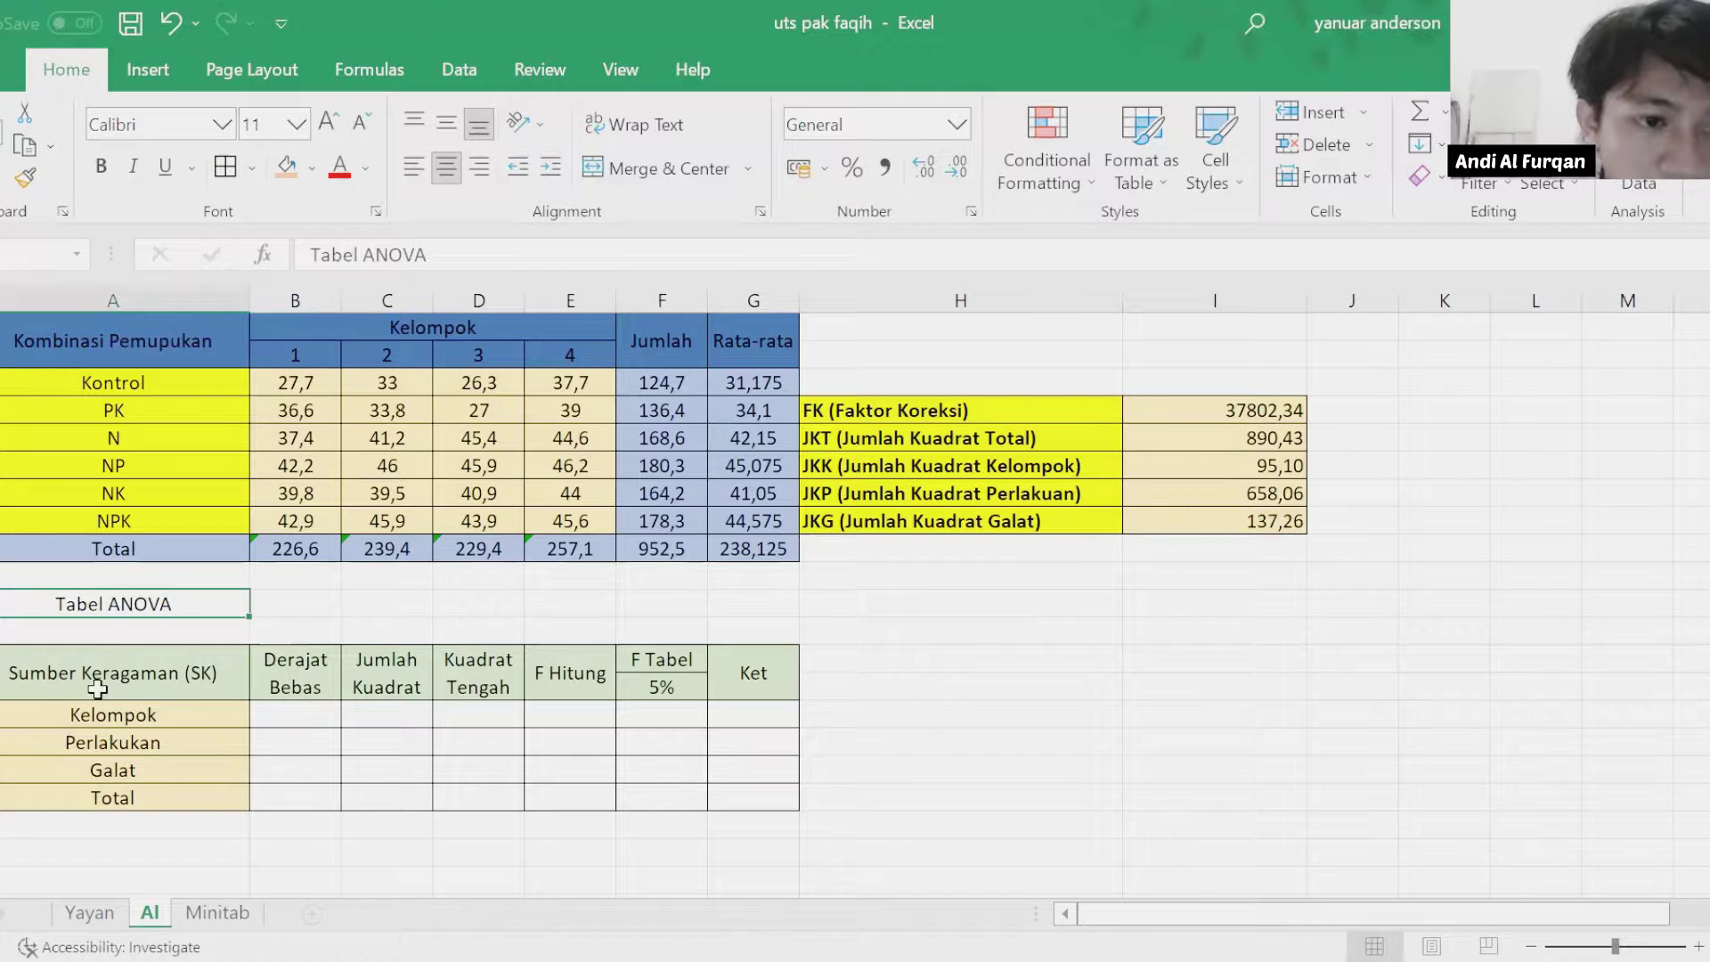
{"action": "left_click", "coordinate": [167, 719]}
{"action": "left_click", "coordinate": [158, 750]}
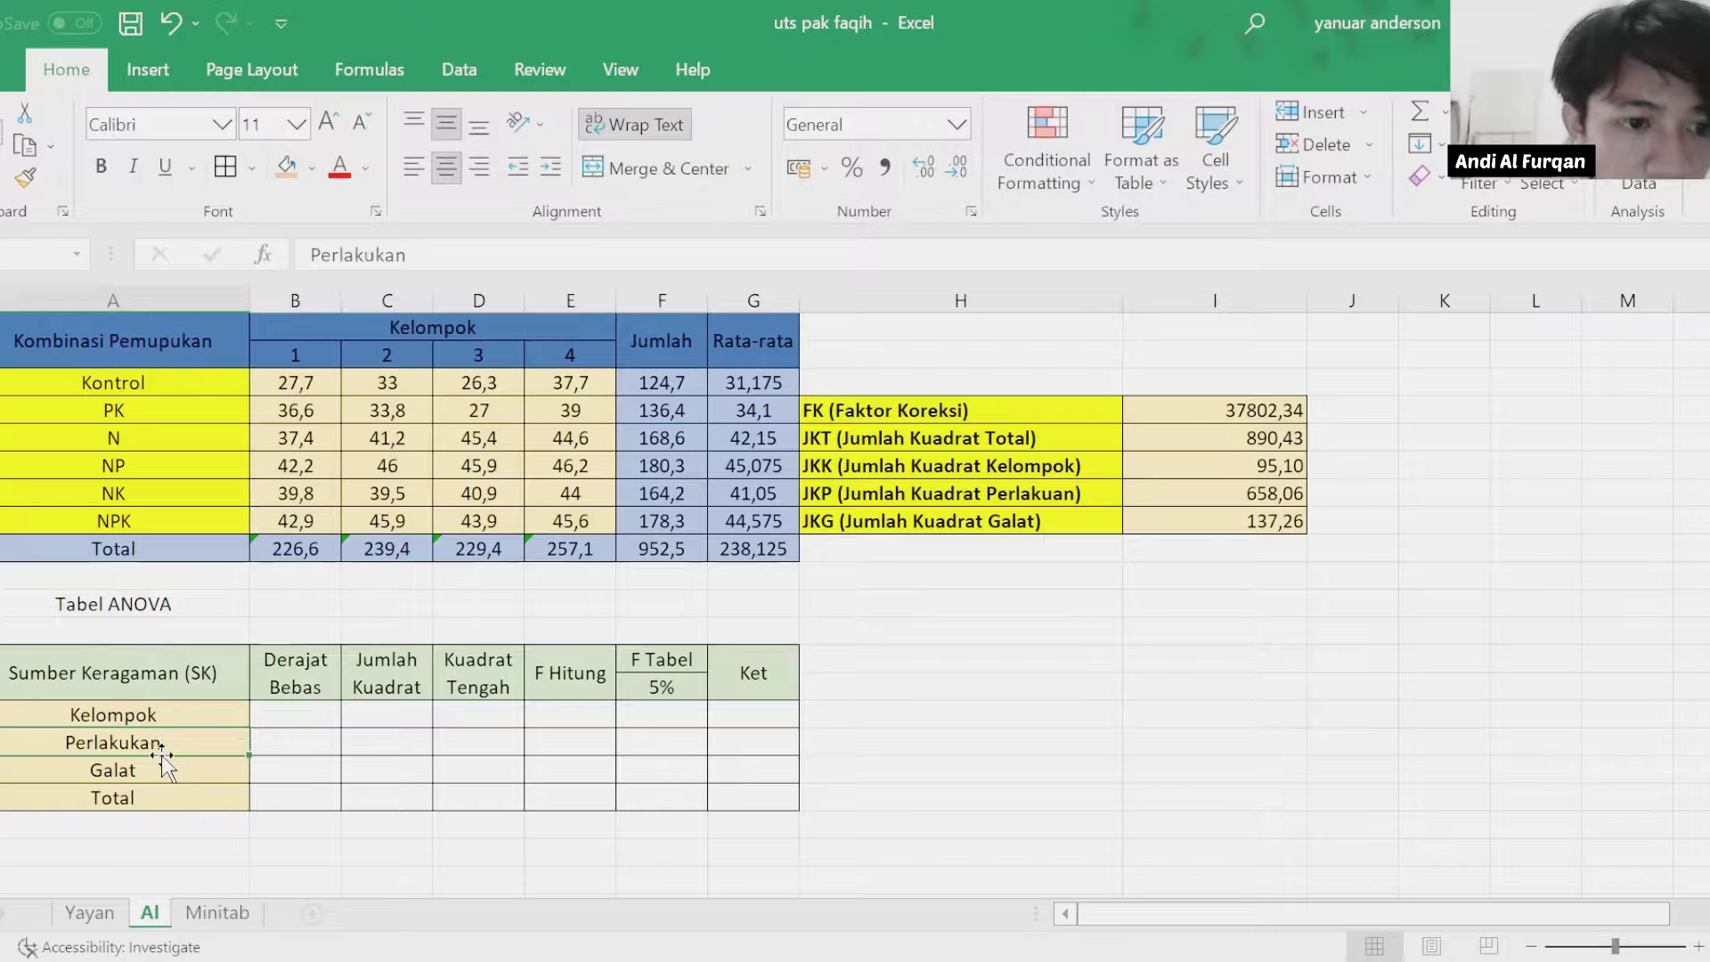
{"action": "left_click", "coordinate": [334, 678]}
{"action": "left_click", "coordinate": [398, 680]}
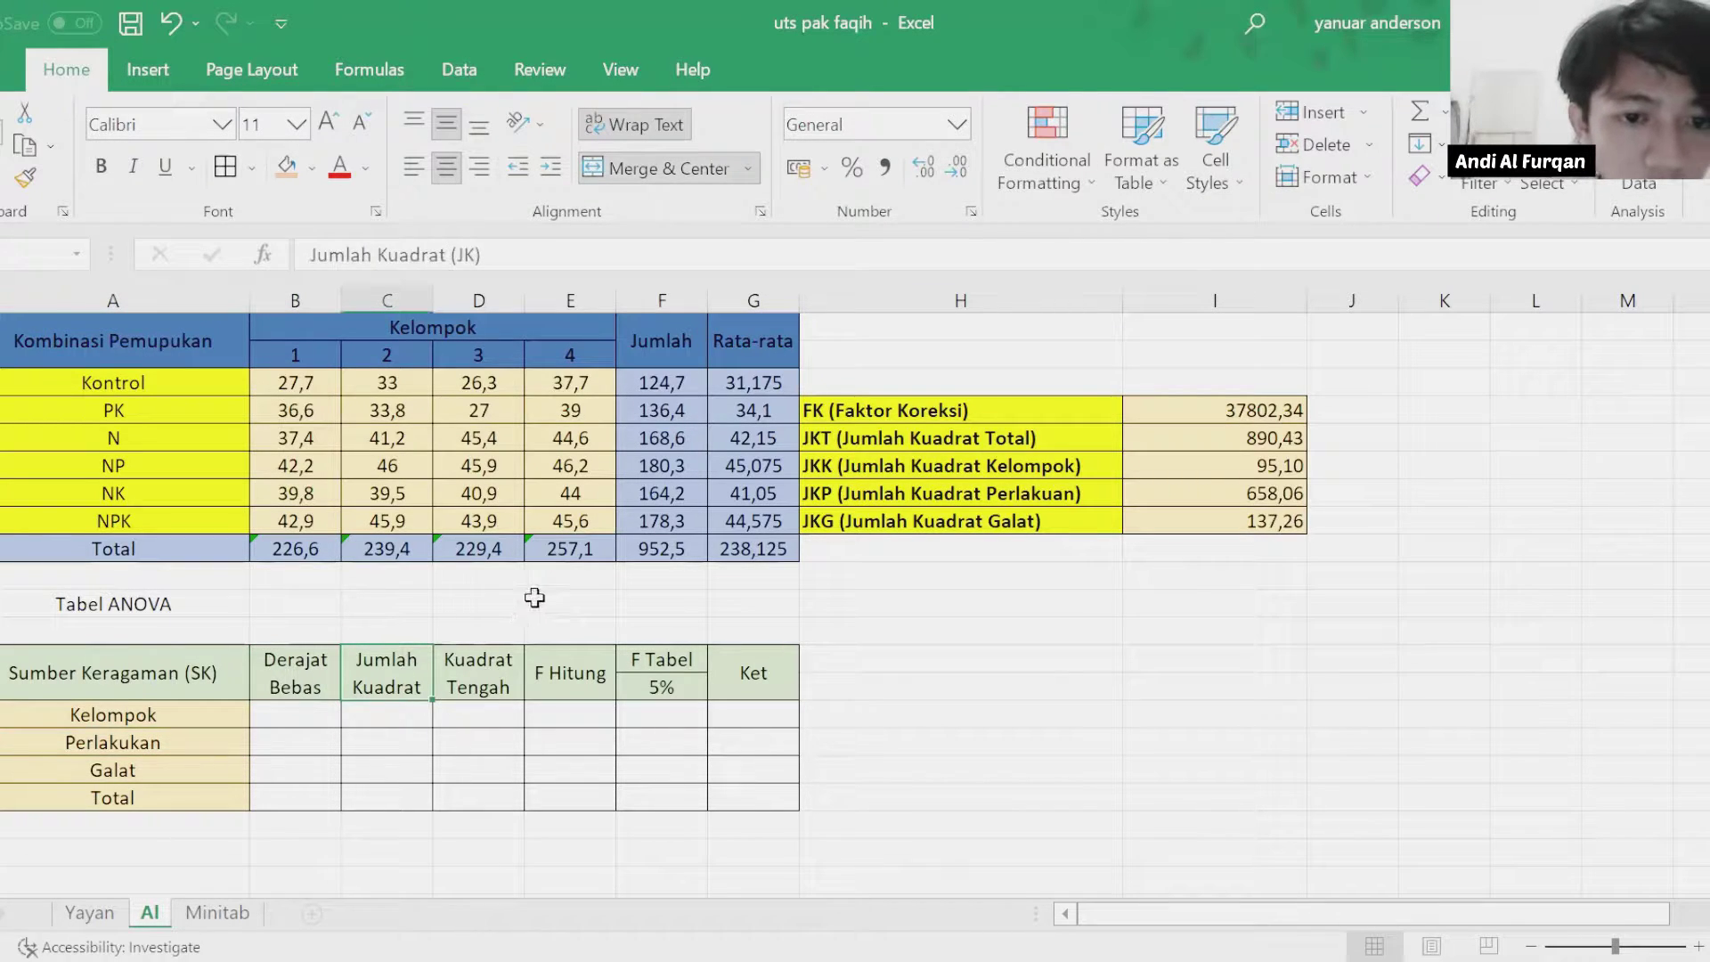
{"action": "left_click", "coordinate": [496, 687]}
{"action": "left_click", "coordinate": [545, 670]}
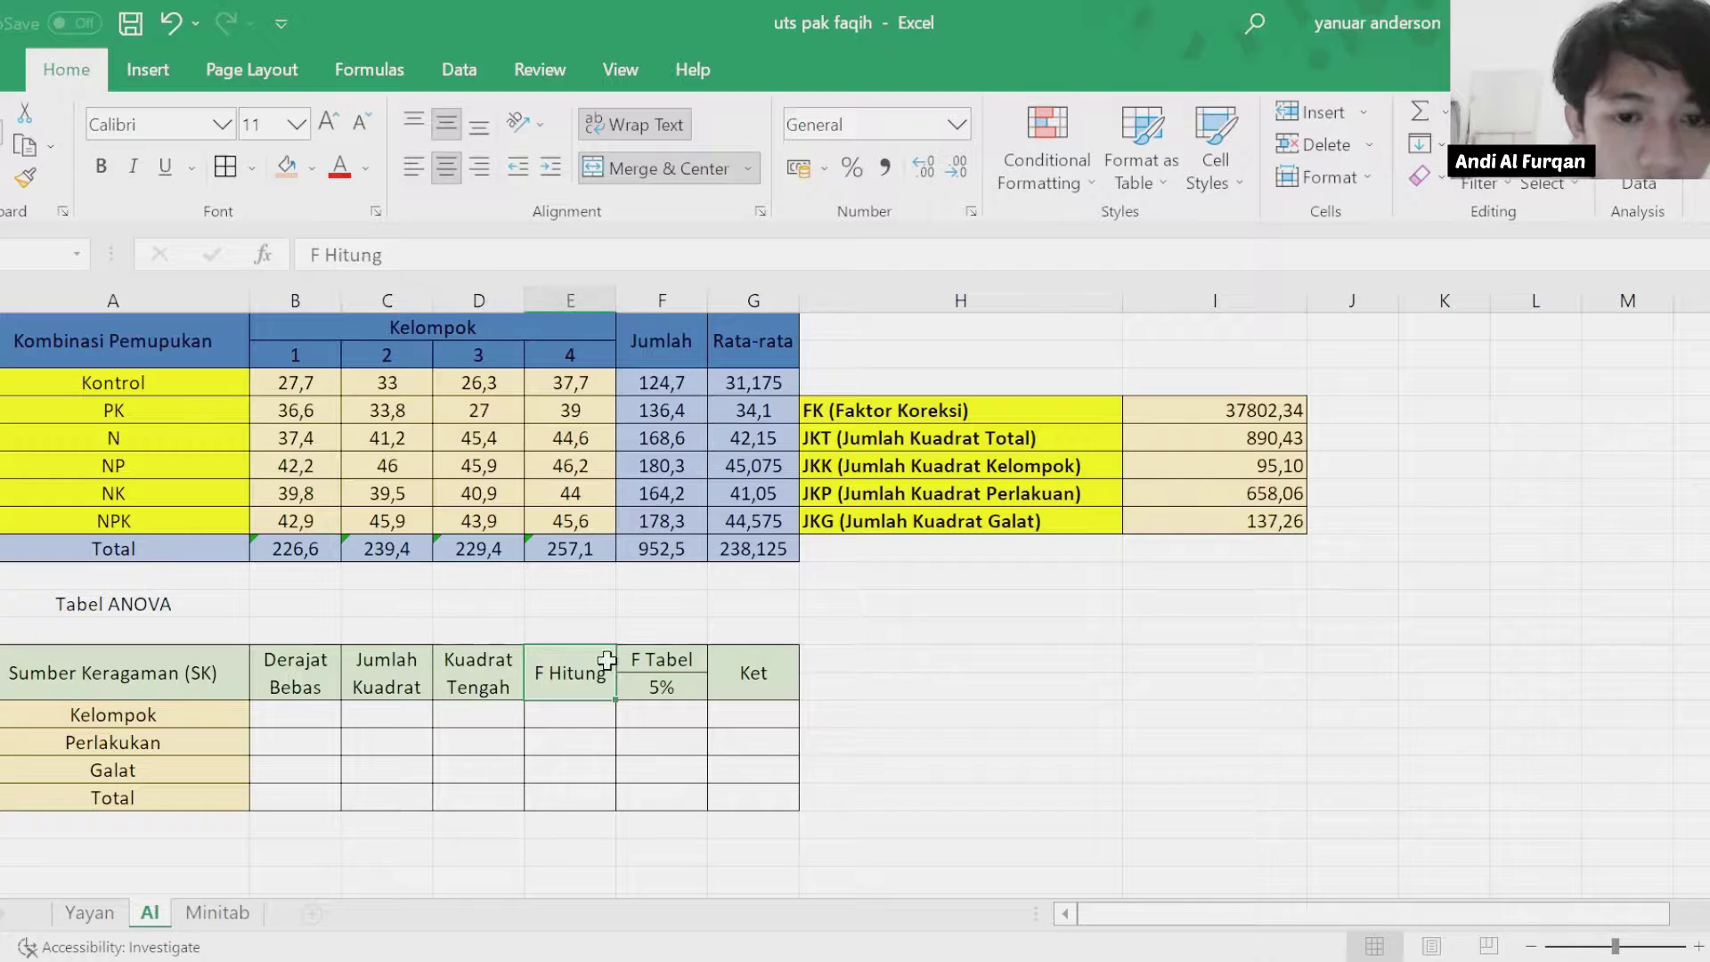
{"action": "left_click", "coordinate": [666, 681]}
{"action": "left_click", "coordinate": [755, 674]}
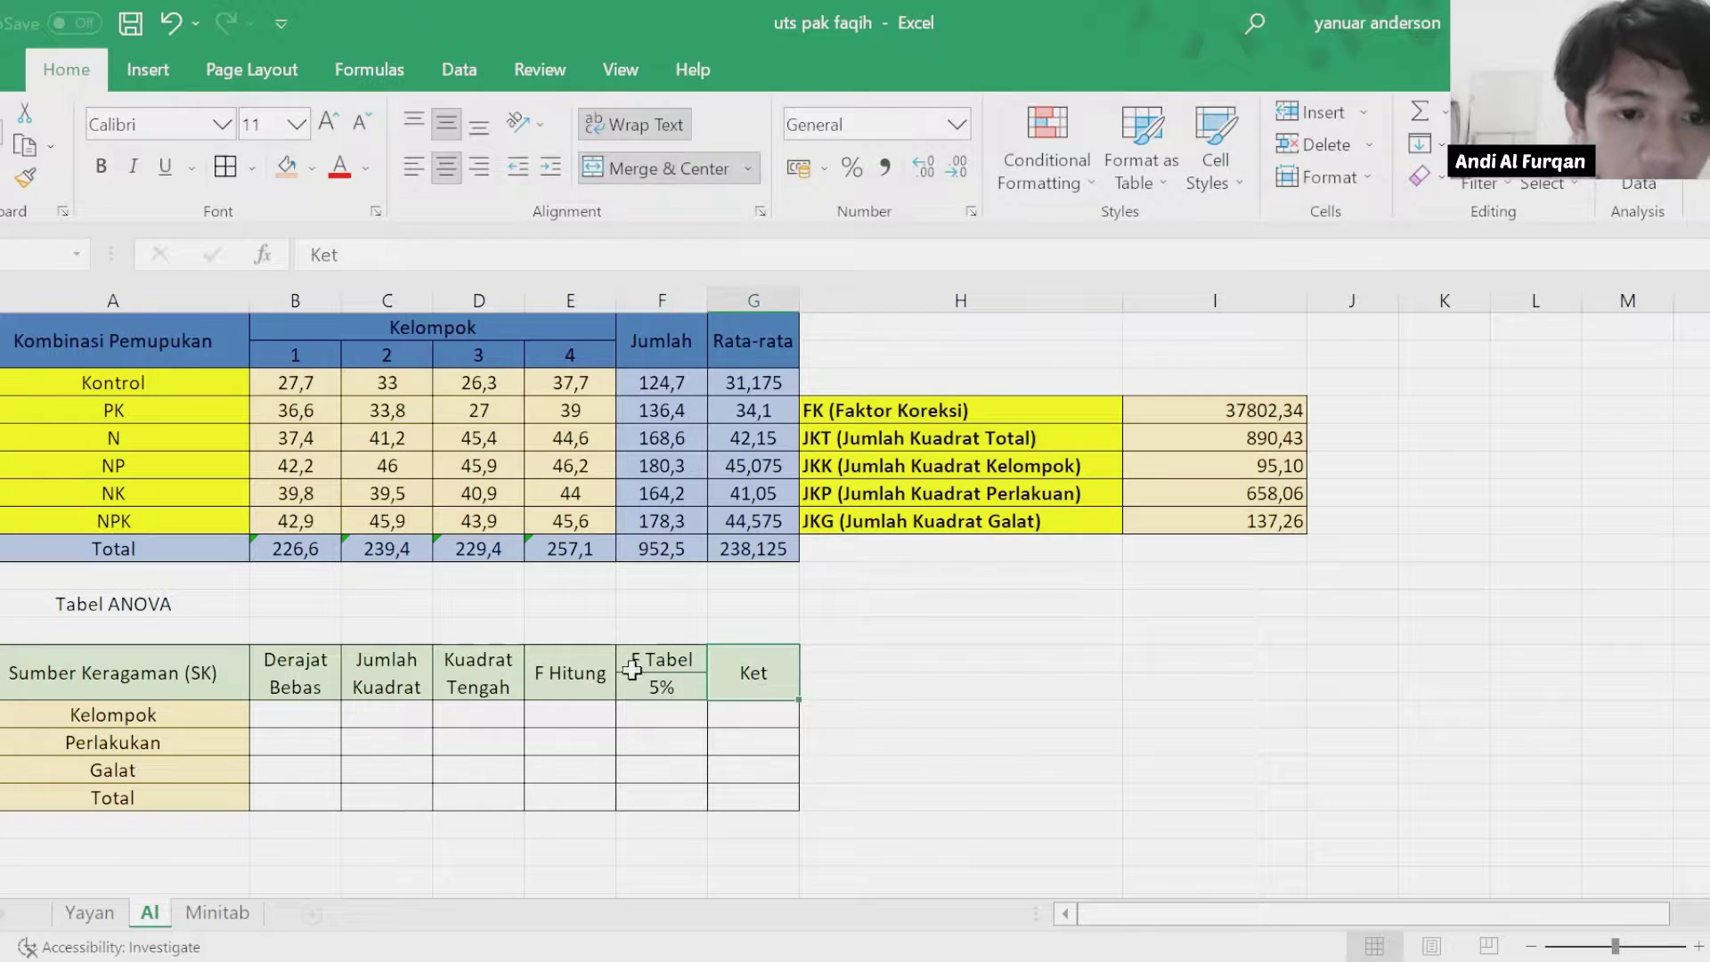
Enter the degrees of freedom in the ANOVA table: =4-1 for Kelompok in B17 and =6-1 for Perlakuan in B18.
{"action": "left_click", "coordinate": [313, 710]}
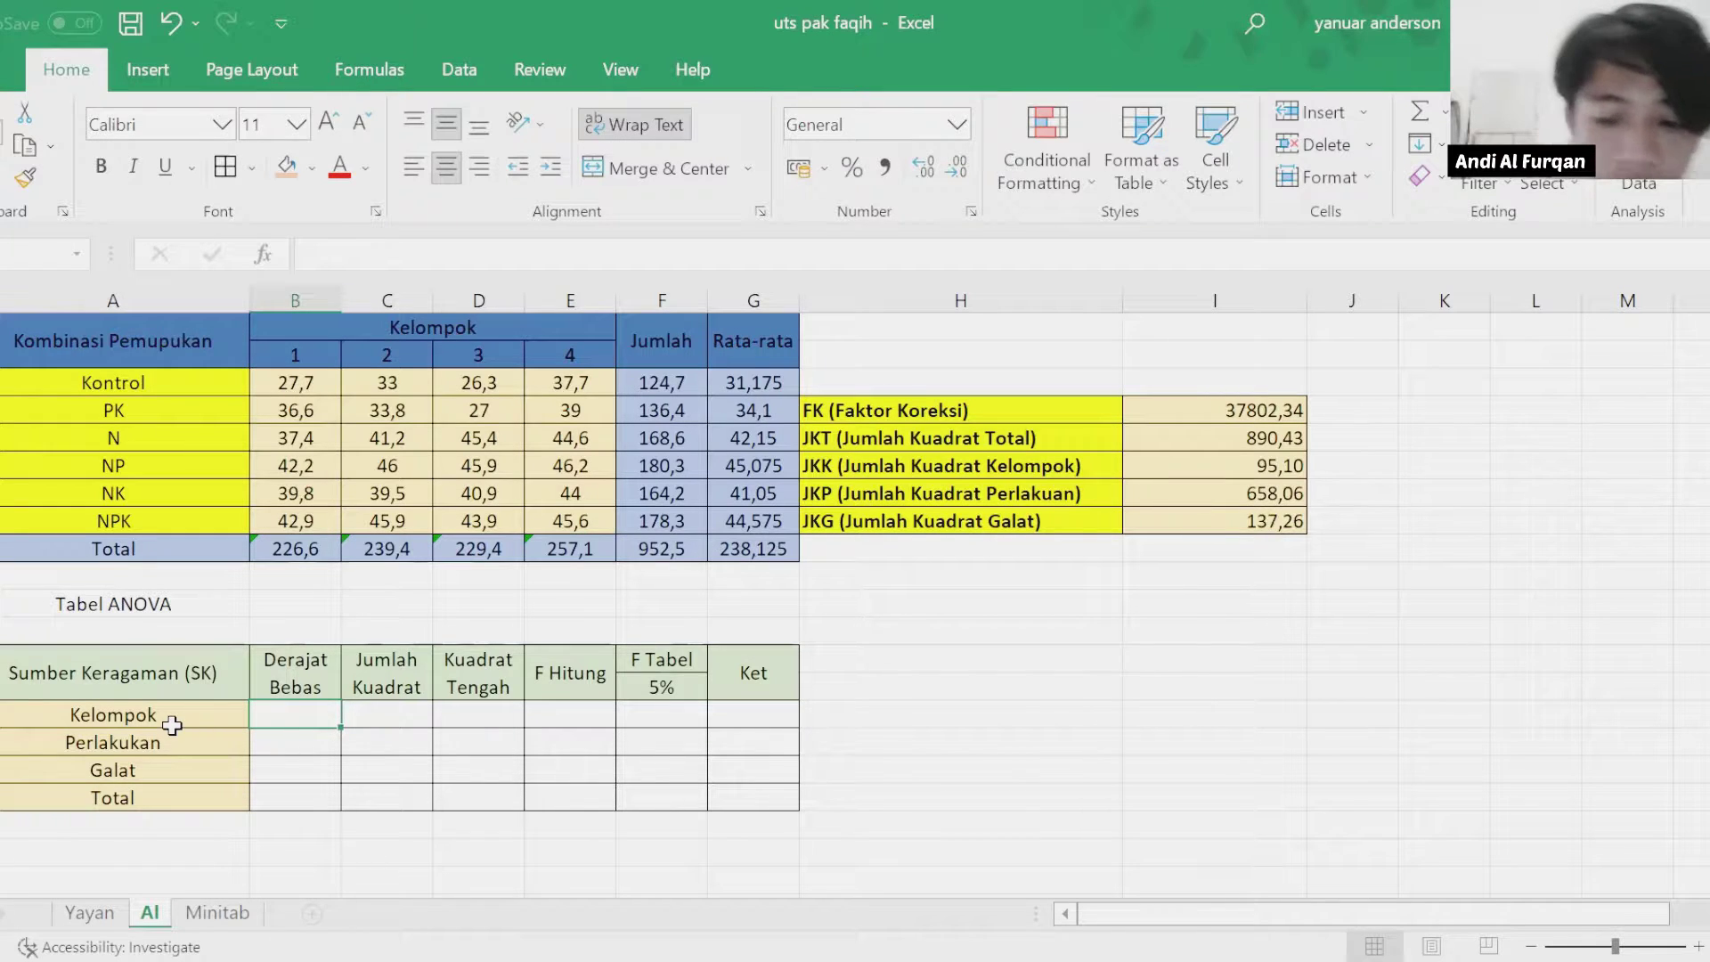
{"action": "type", "text": "="}
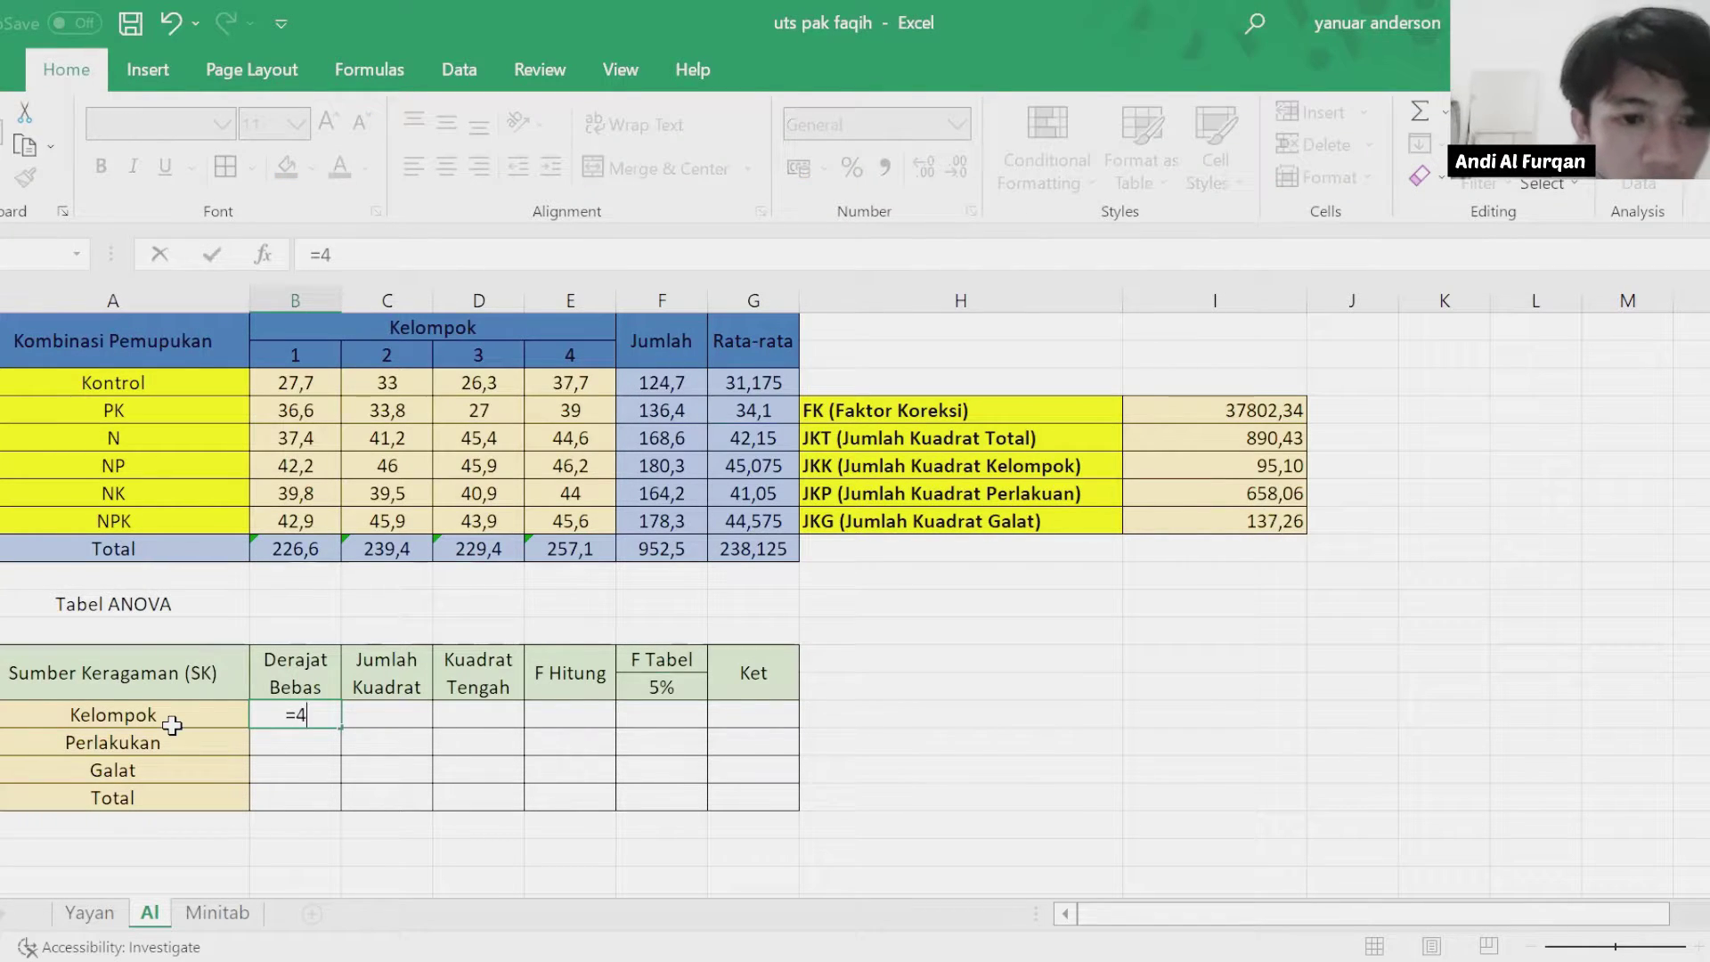
{"action": "type", "text": "4-1"}
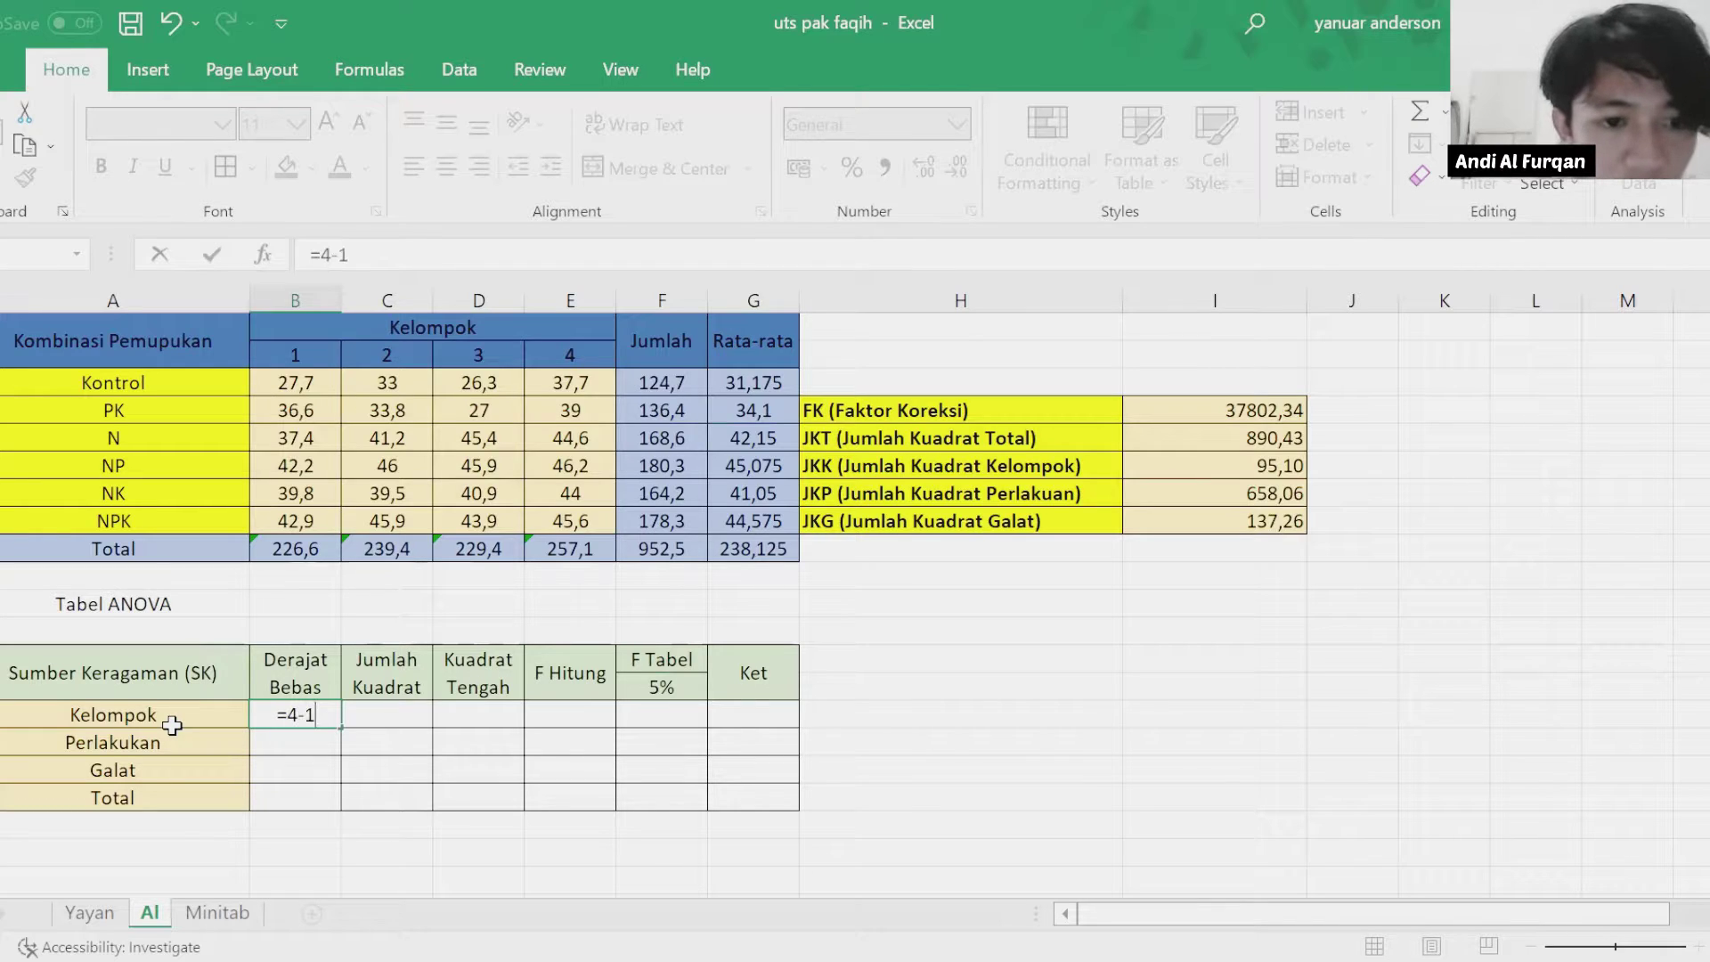
{"action": "key", "text": "Return"}
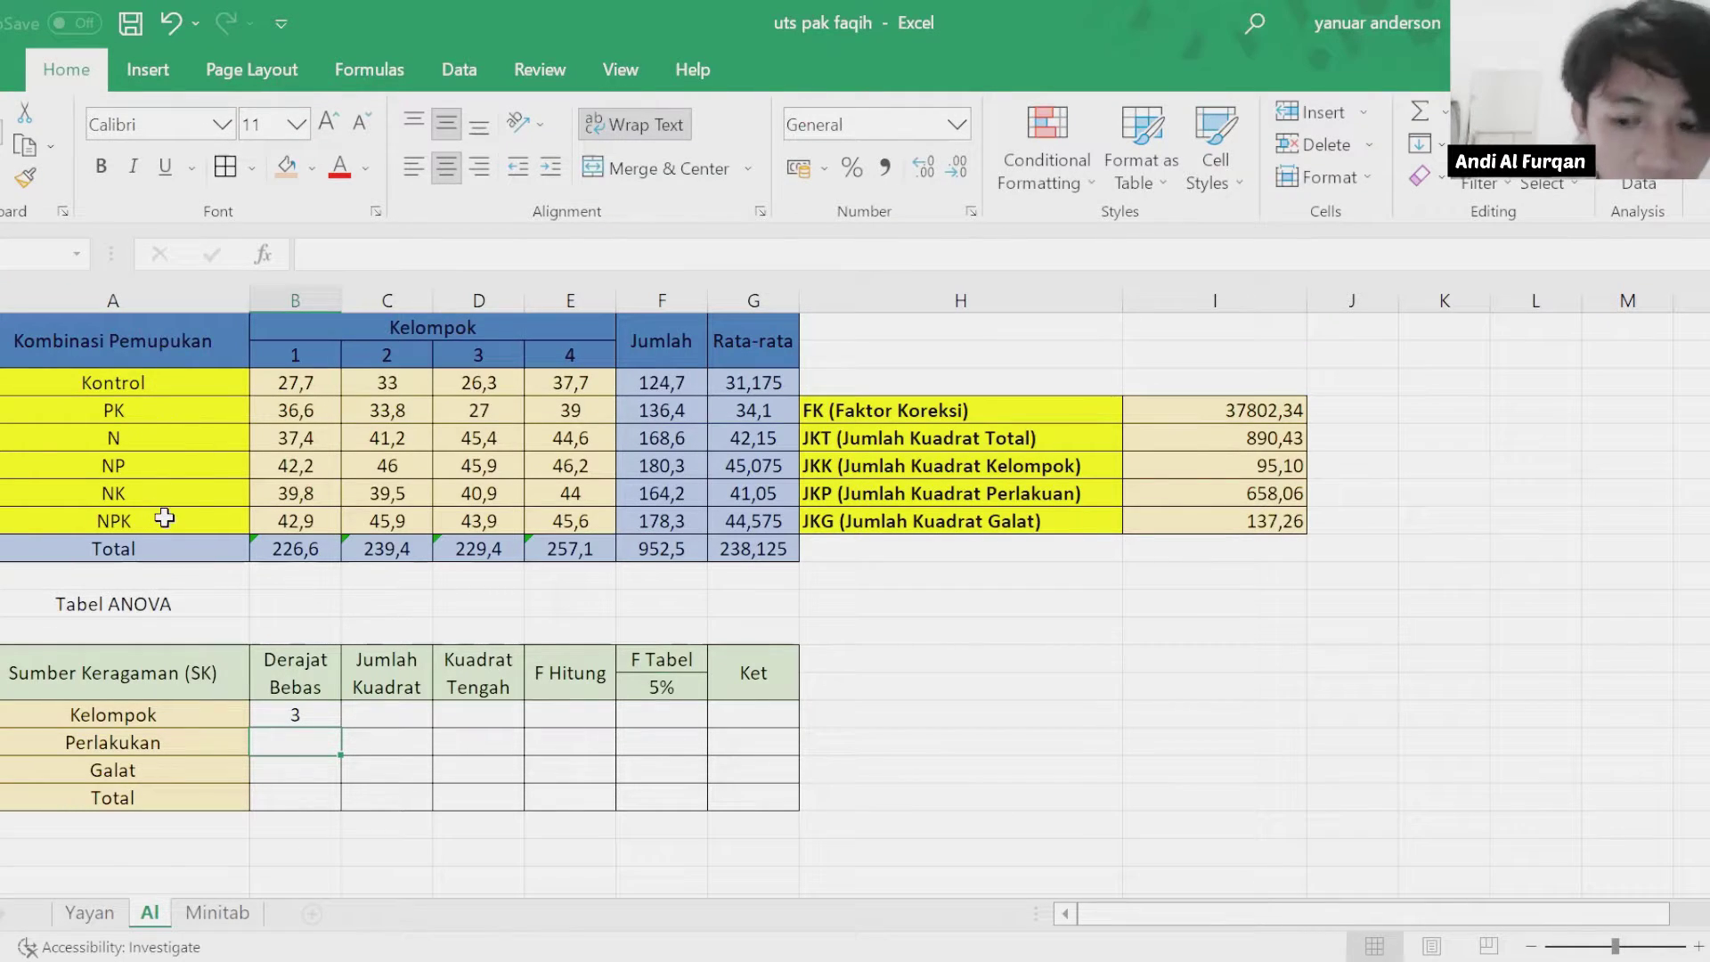
{"action": "type", "text": "=6-1"}
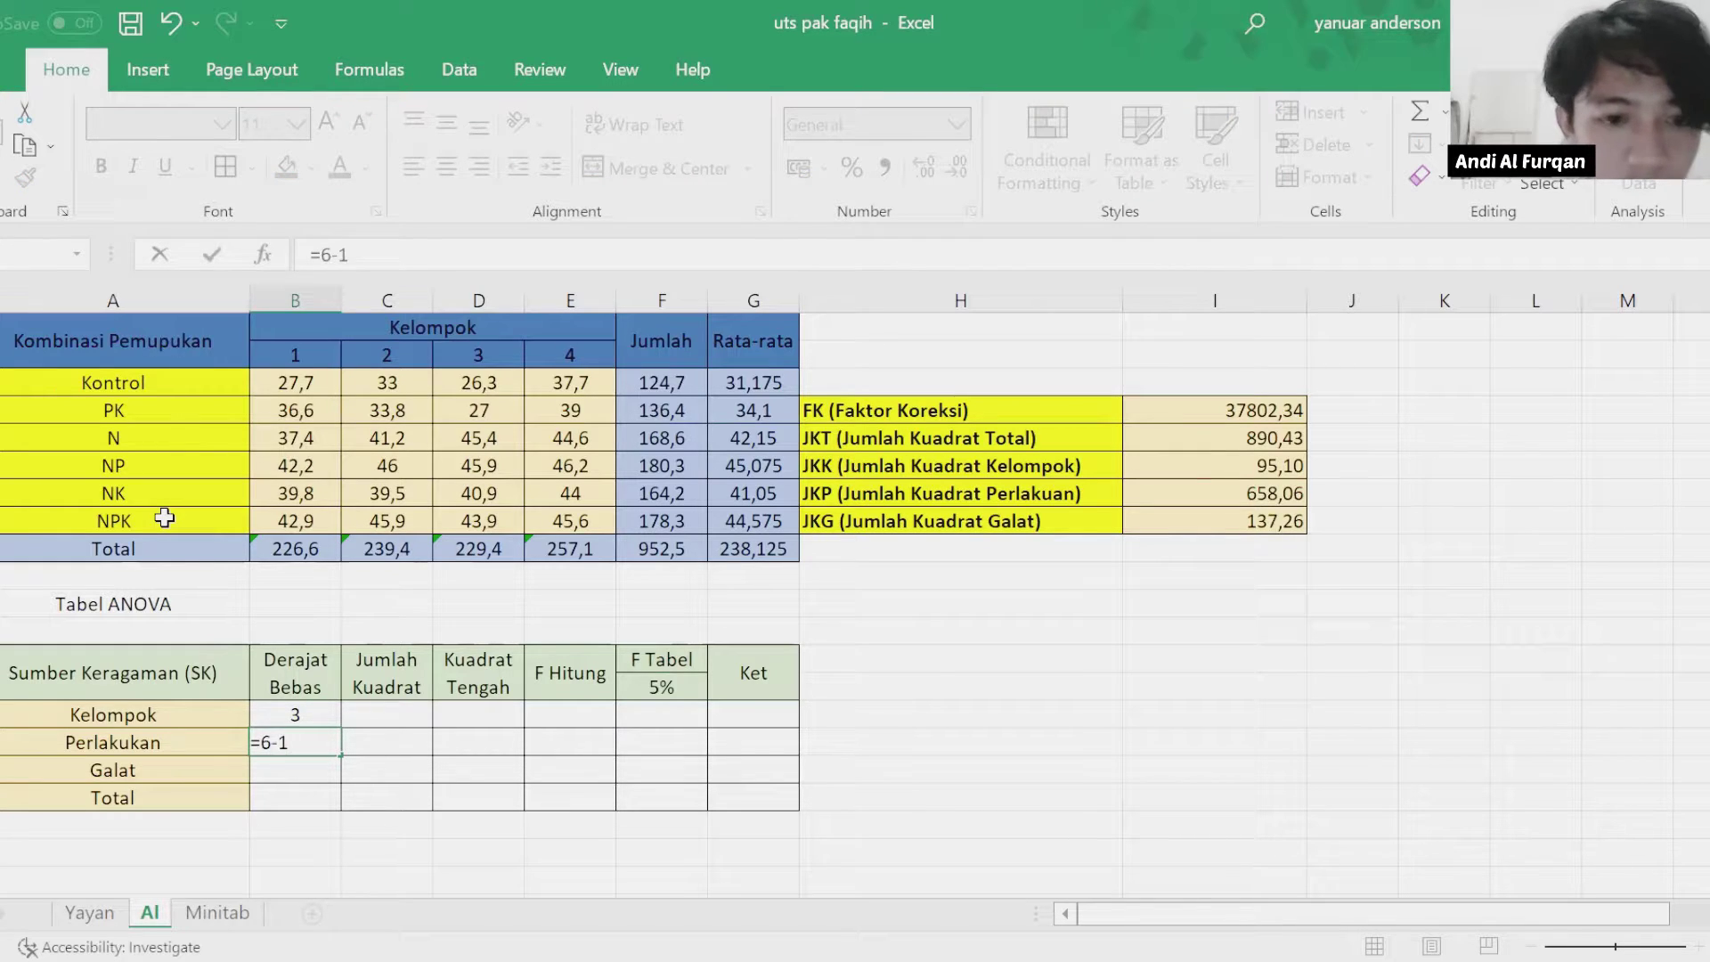
{"action": "key", "text": "Return"}
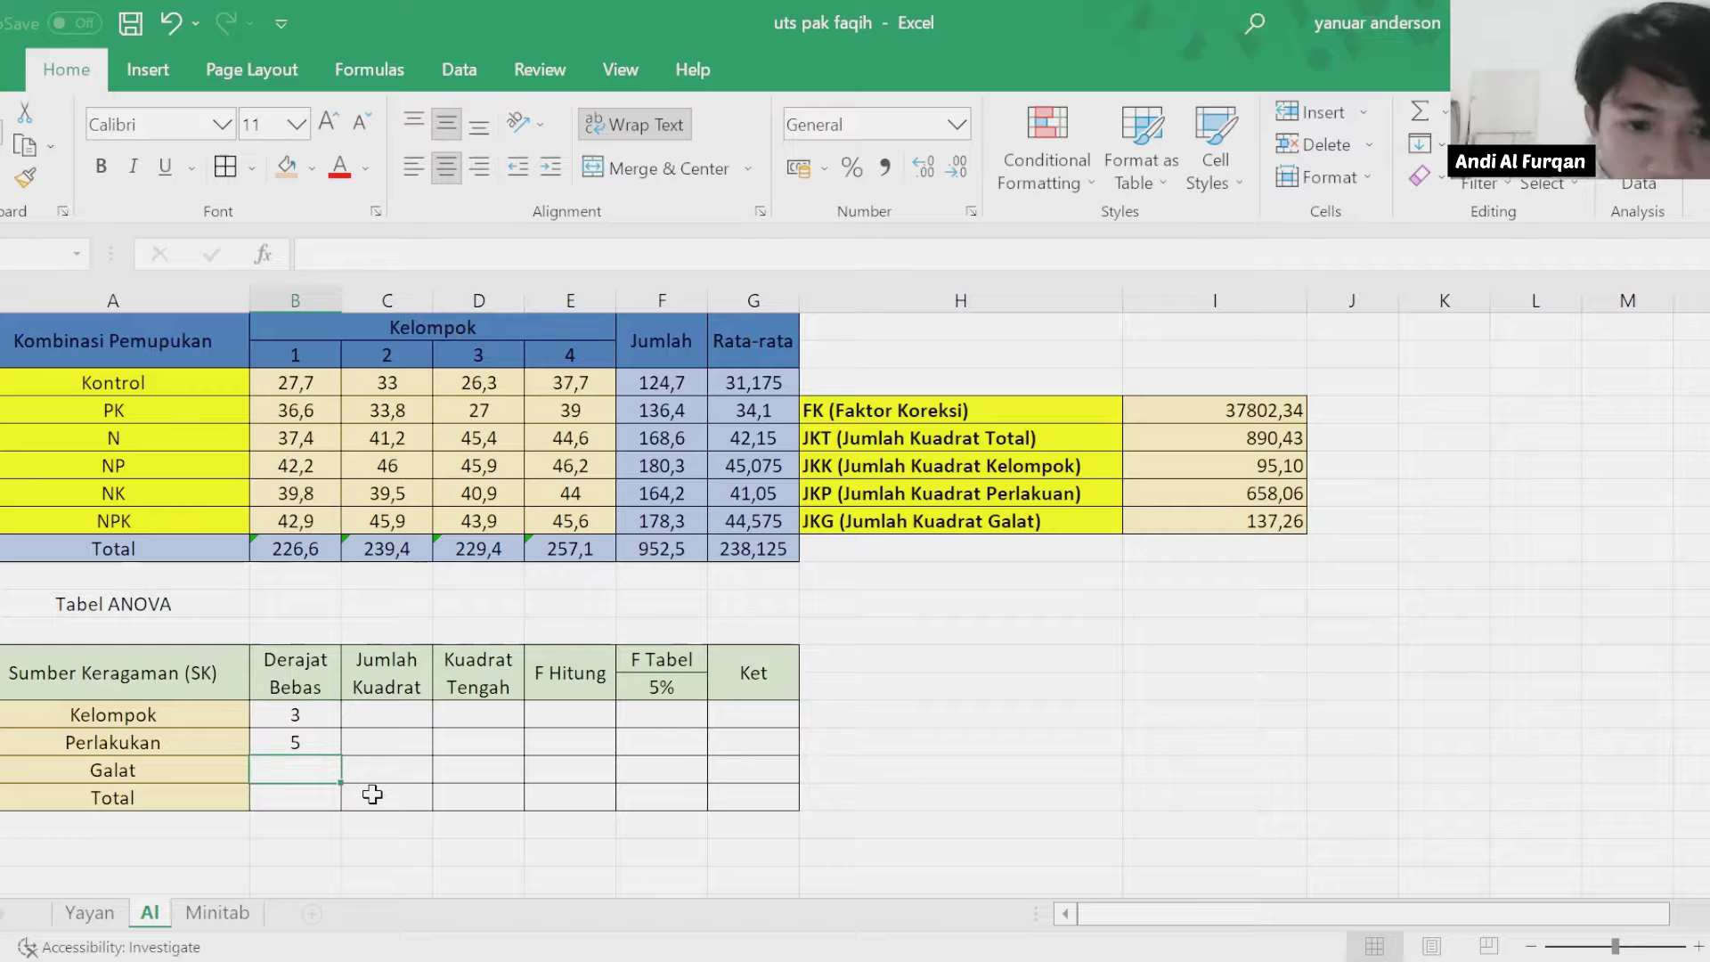
Calculate the Galat degrees of freedom in B19 with the formula =3*5.
{"action": "type", "text": "="}
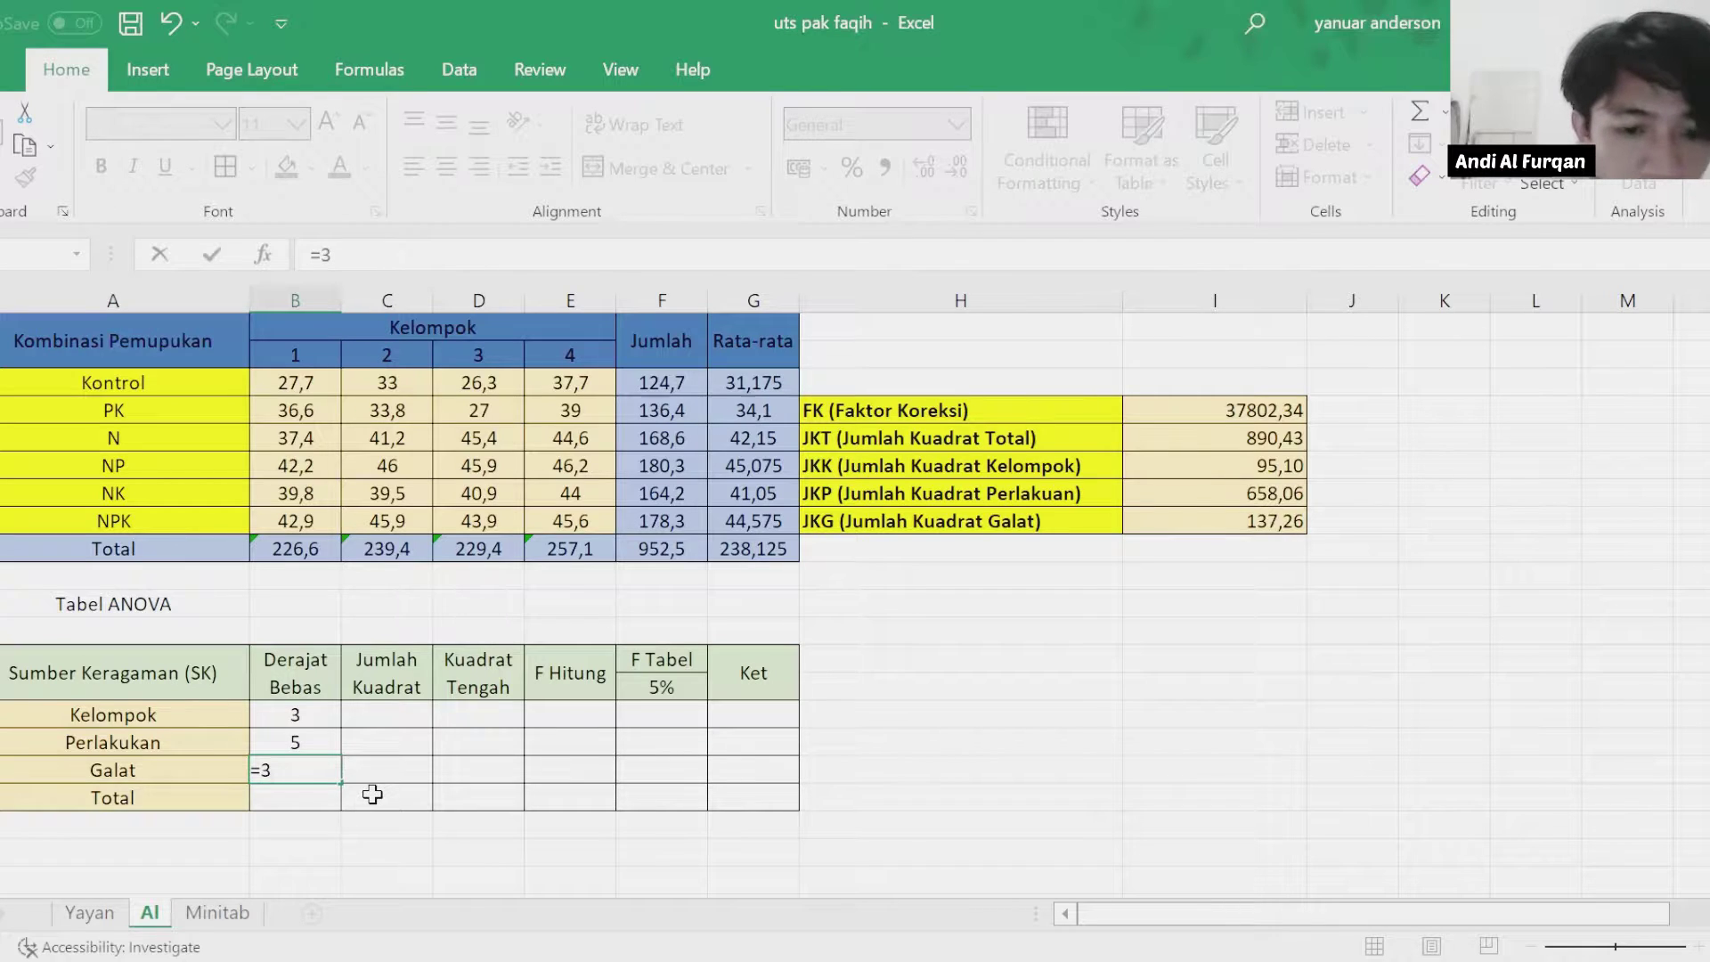
{"action": "type", "text": "3*"}
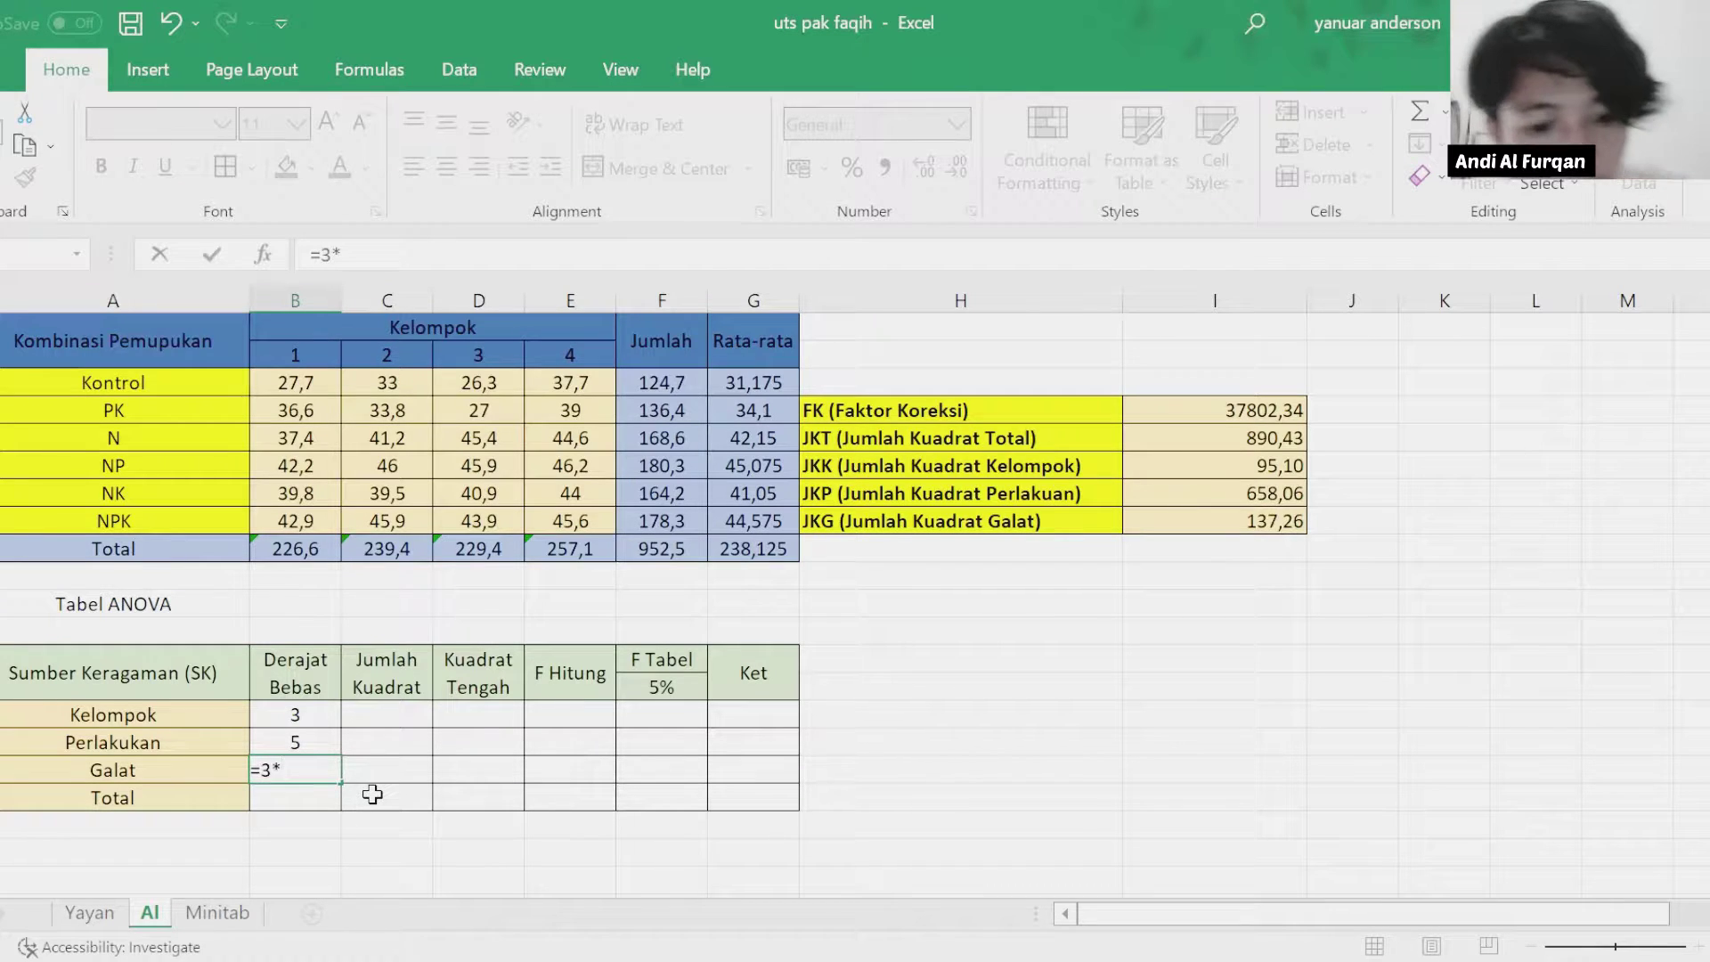
{"action": "type", "text": "5"}
{"action": "key", "text": "Return"}
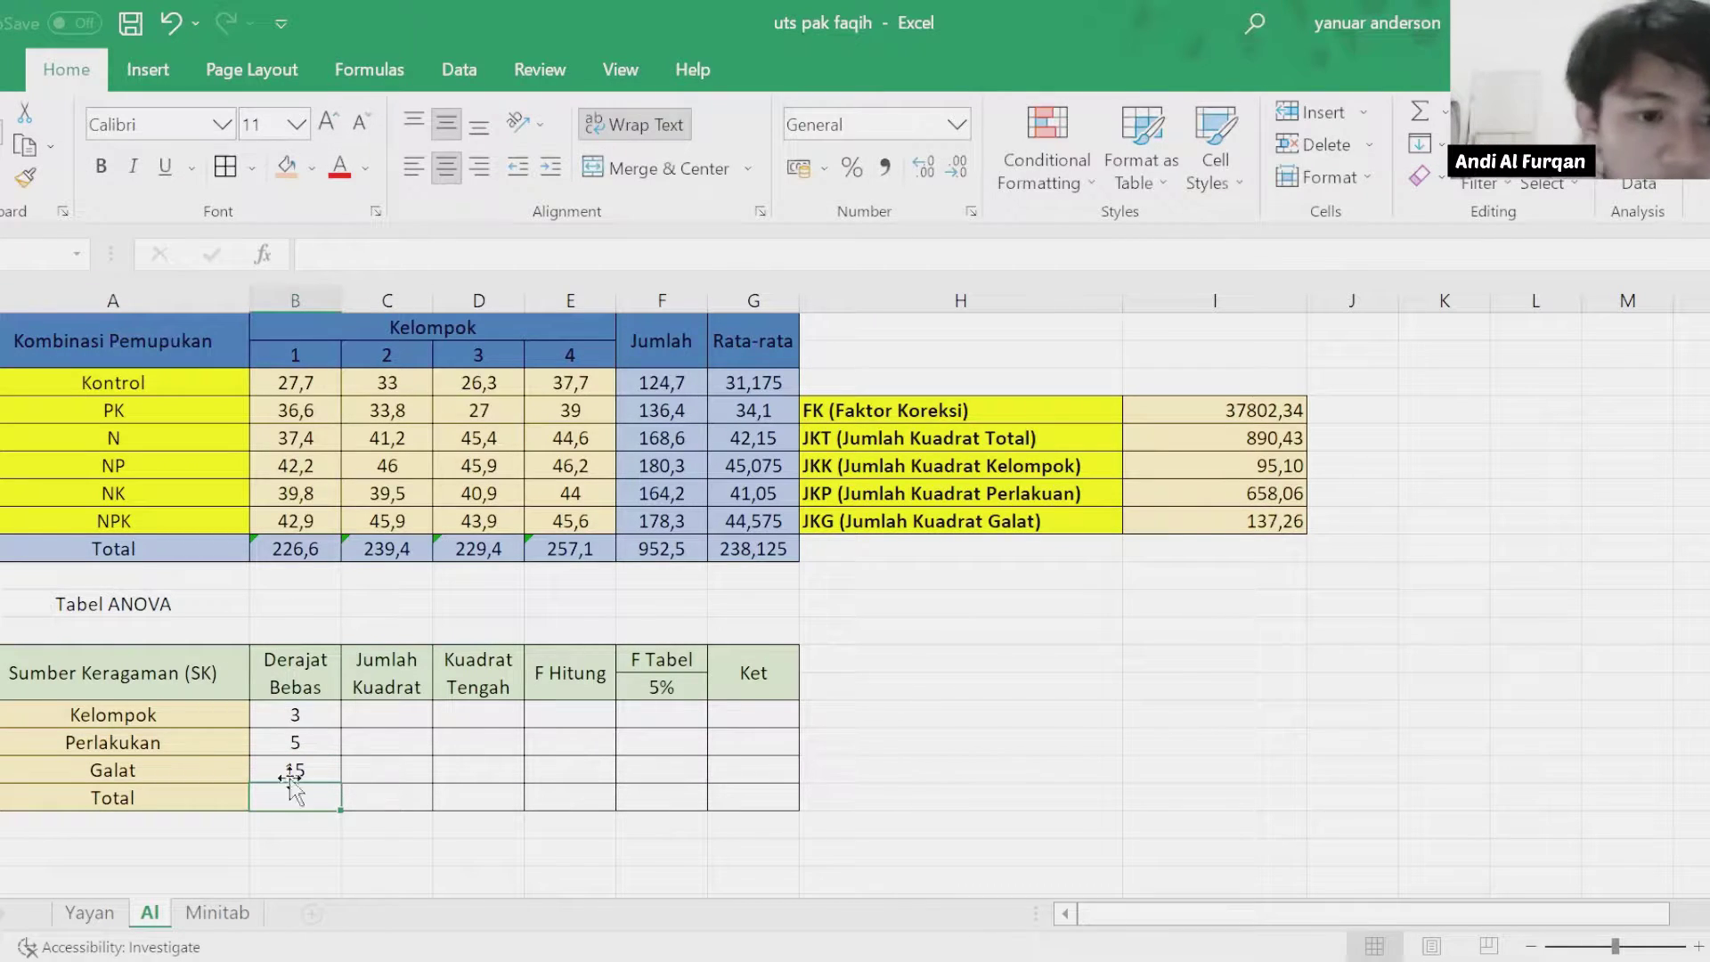
Total the degrees of freedom in B20 with a SUM over B17:B19.
{"action": "type", "text": "="}
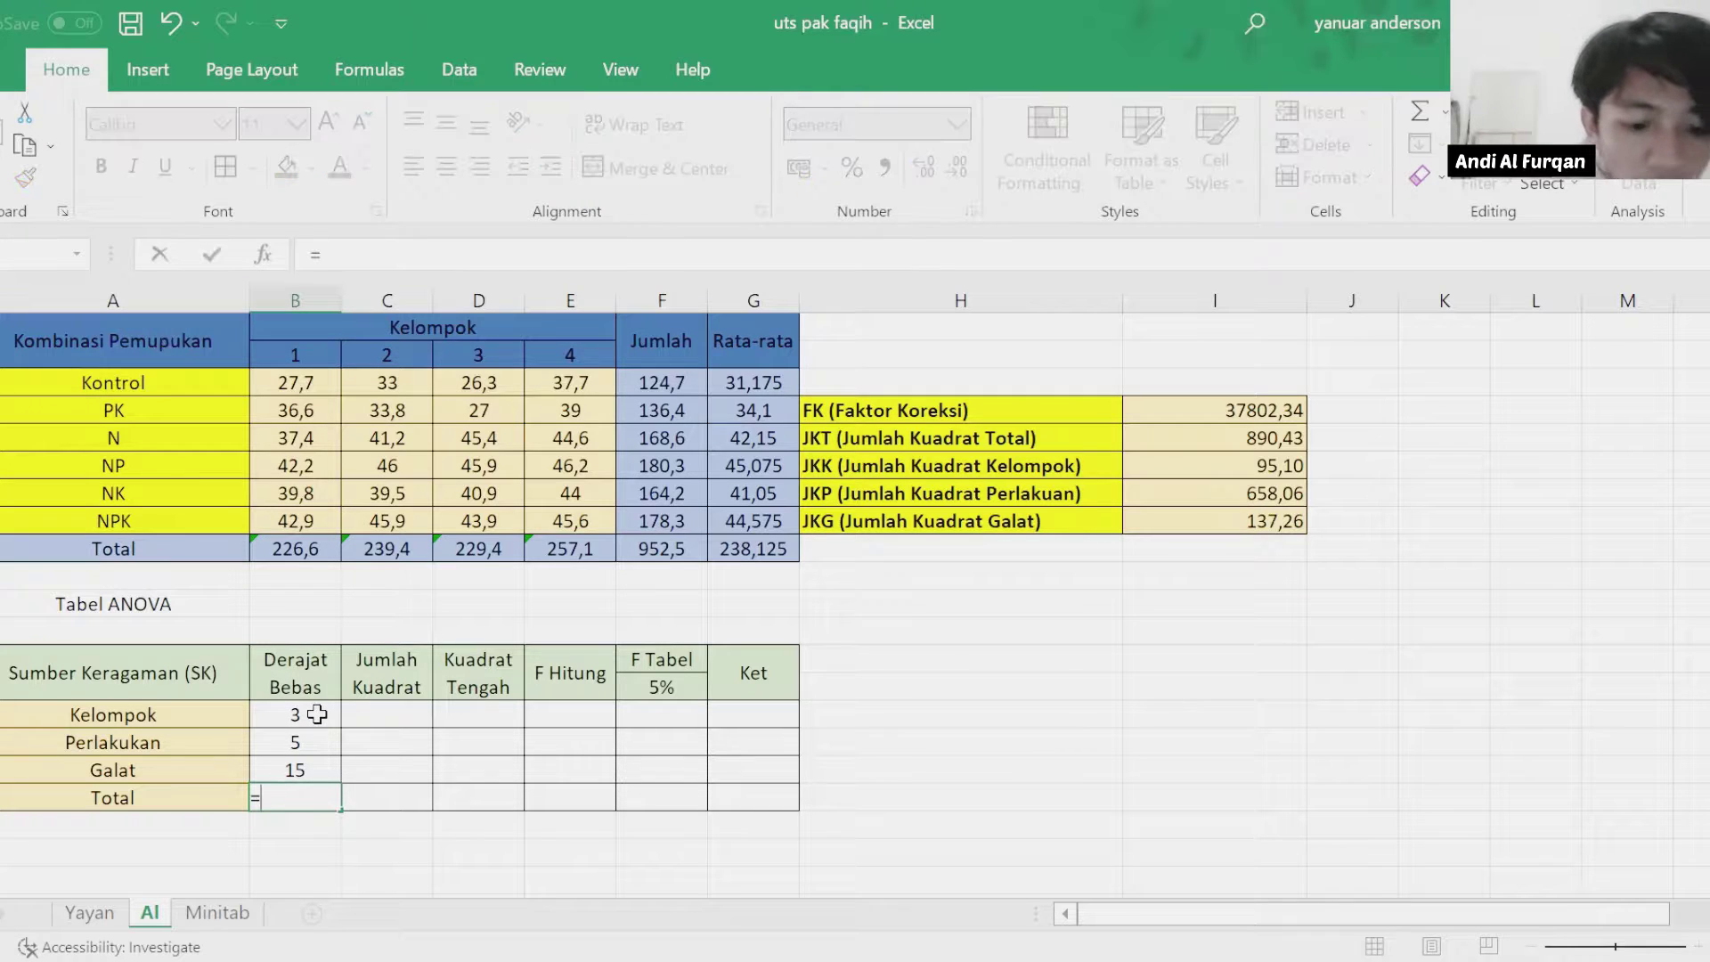
{"action": "type", "text": "sum"}
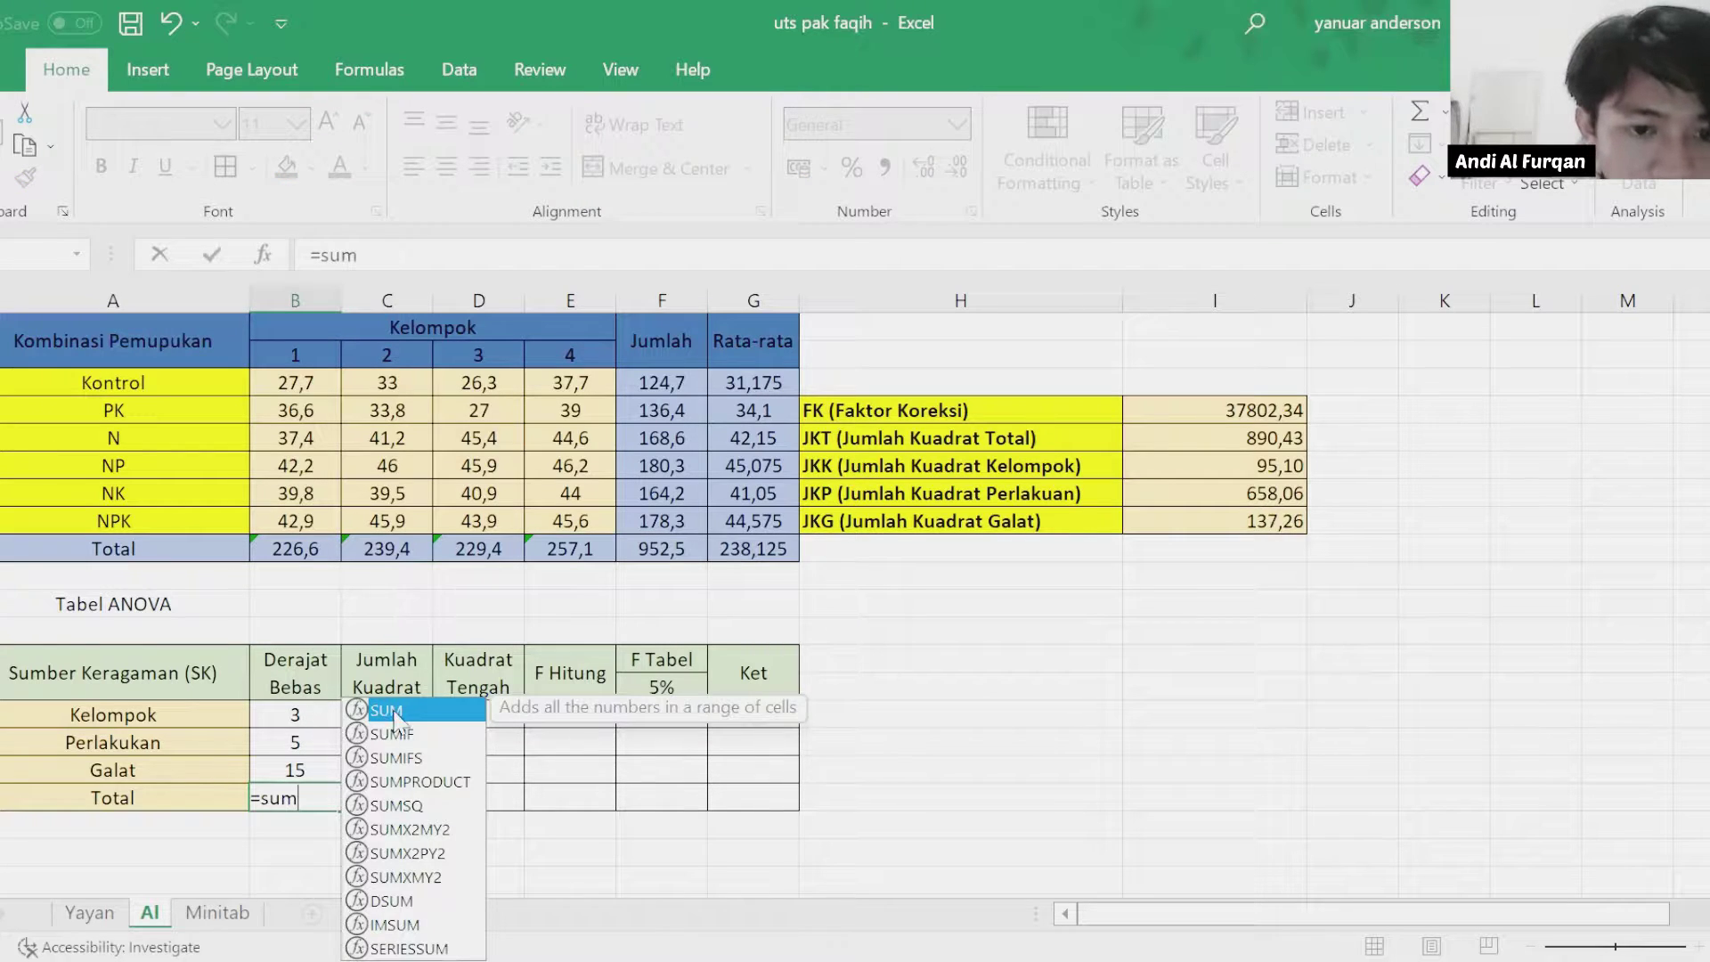
{"action": "key", "text": "Tab"}
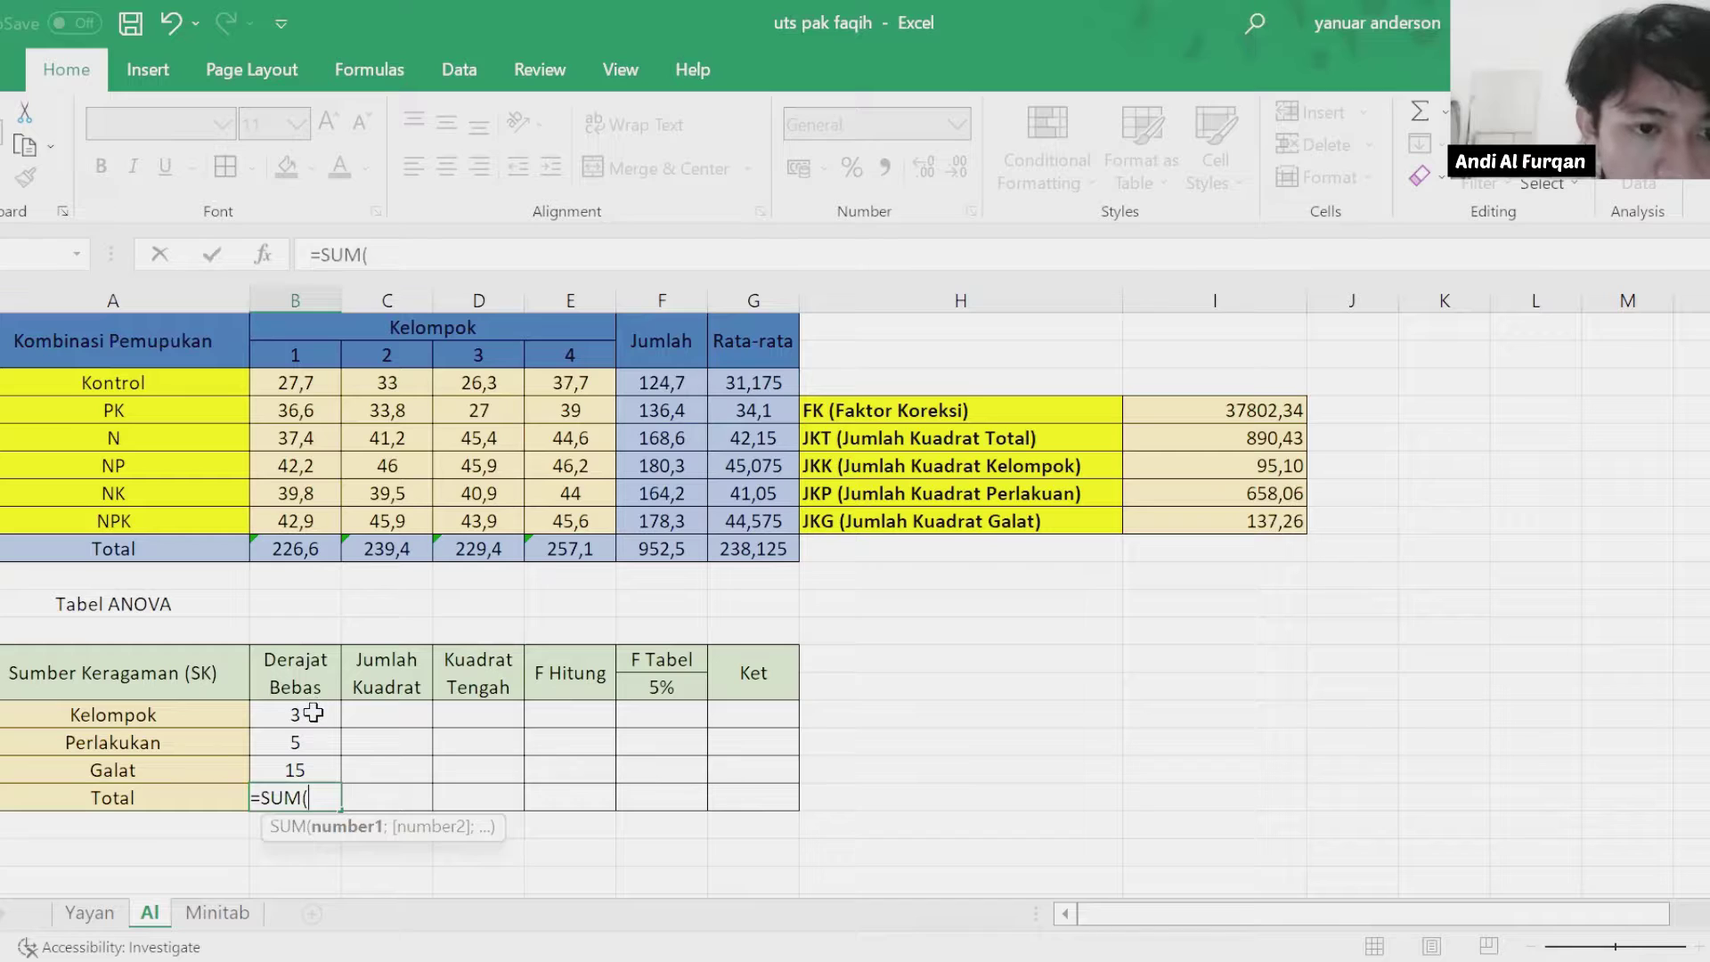
{"action": "left_click", "coordinate": [306, 715]}
{"action": "left_click_drag", "start_coordinate": [314, 732], "coordinate": [319, 764]}
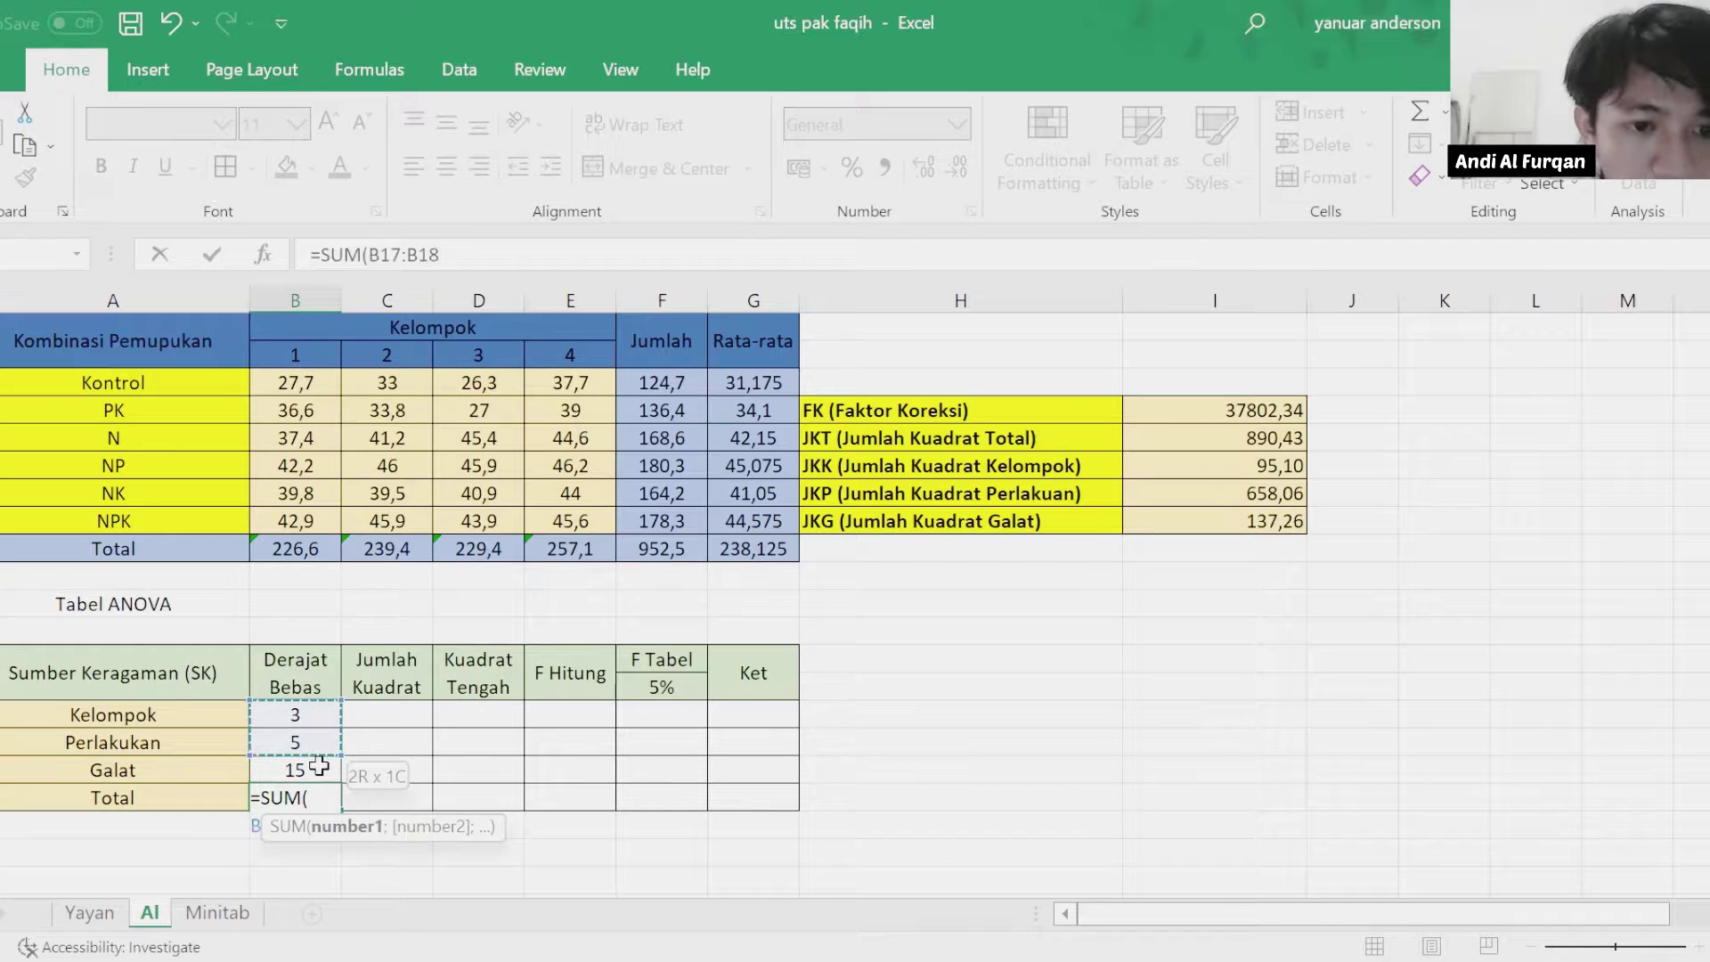
{"action": "key", "text": "Return"}
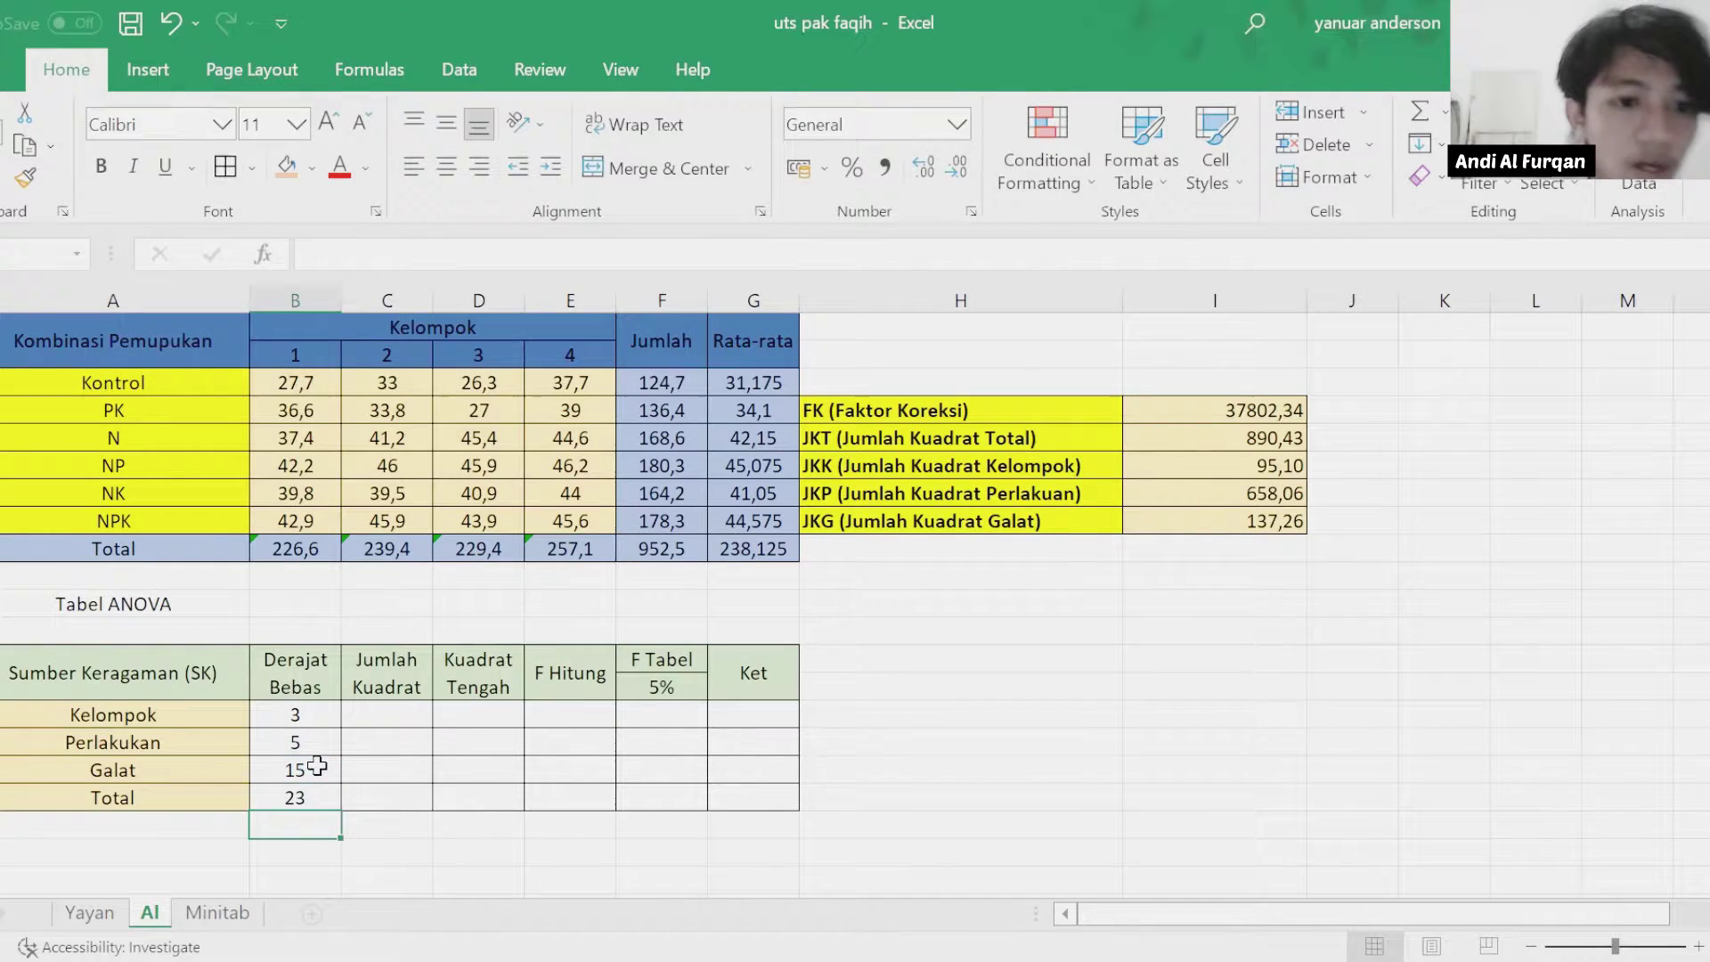
Fill the Jumlah Kuadrat column by linking Kelompok in C17 to =I8 and Perlakuan in C18 to =I9.
{"action": "left_click", "coordinate": [385, 714]}
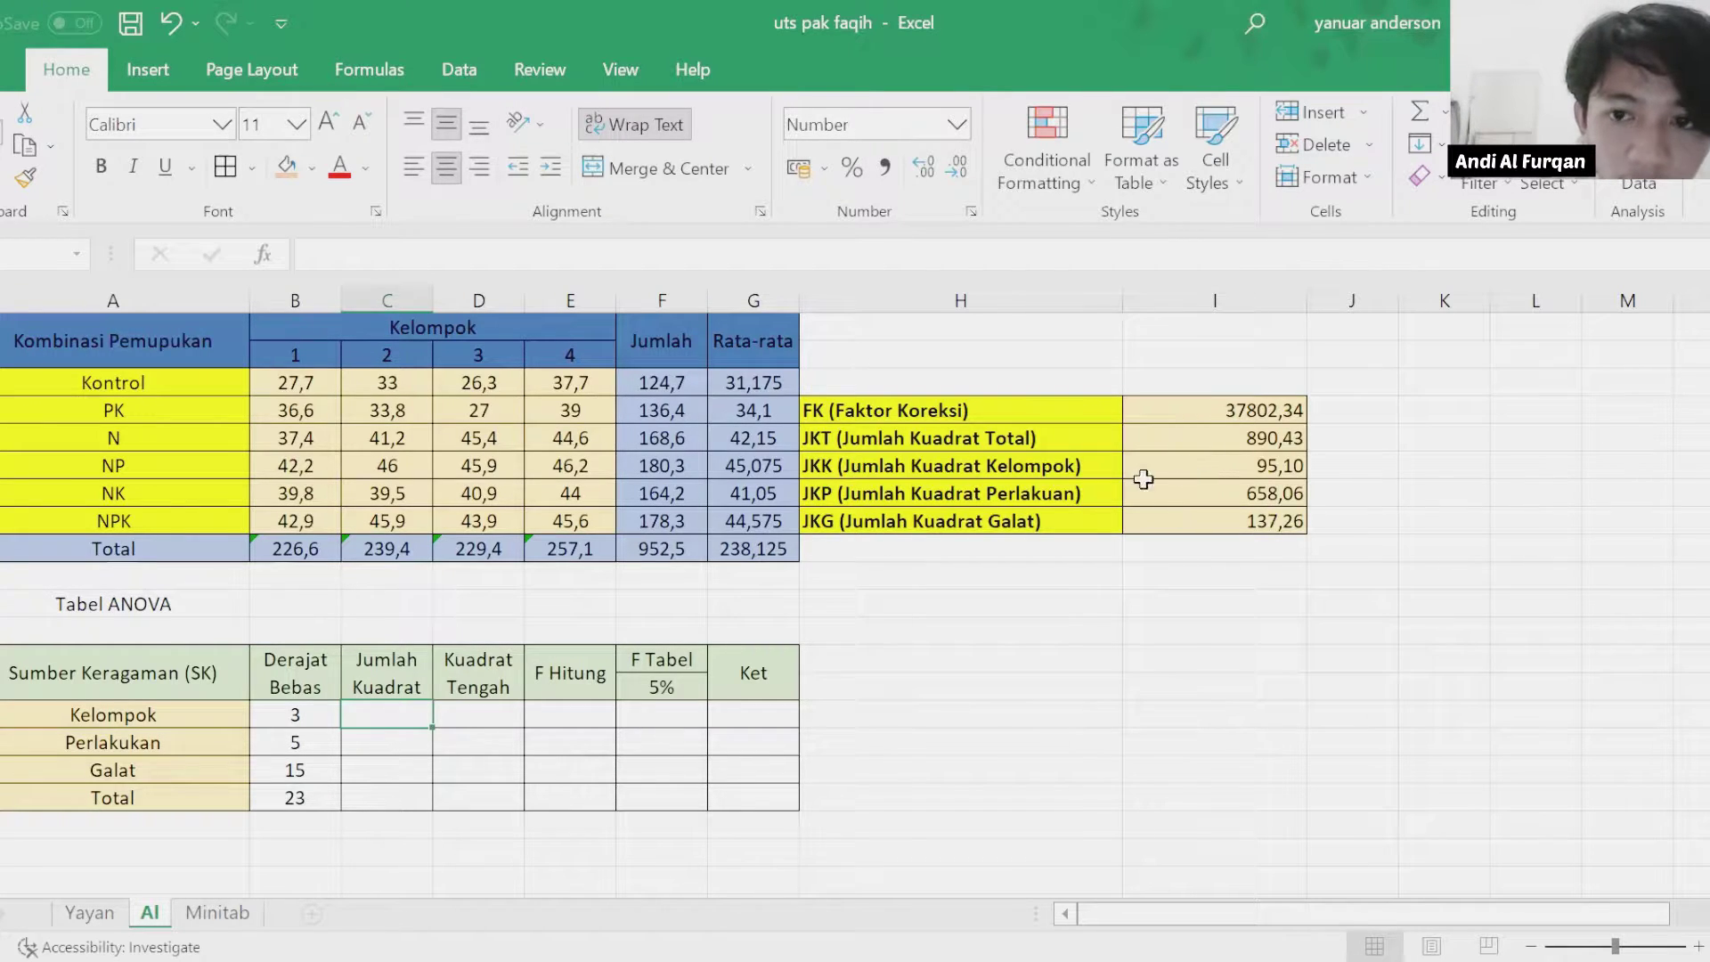
{"action": "type", "text": "="}
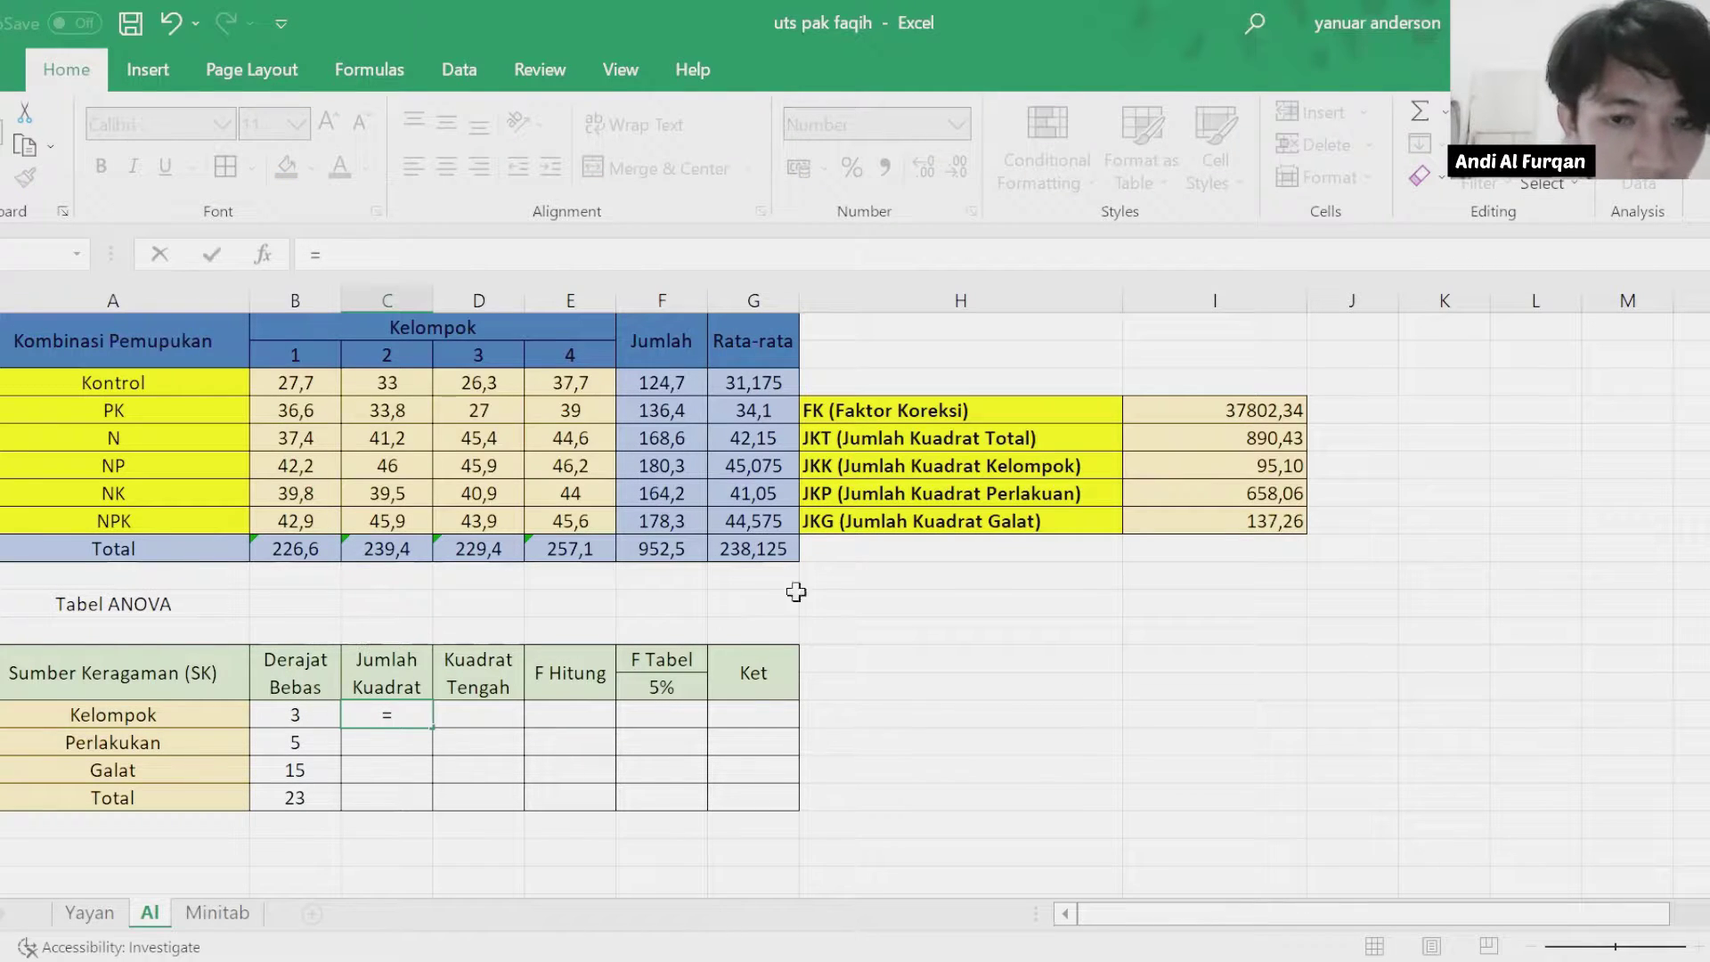
{"action": "left_click", "coordinate": [1184, 471]}
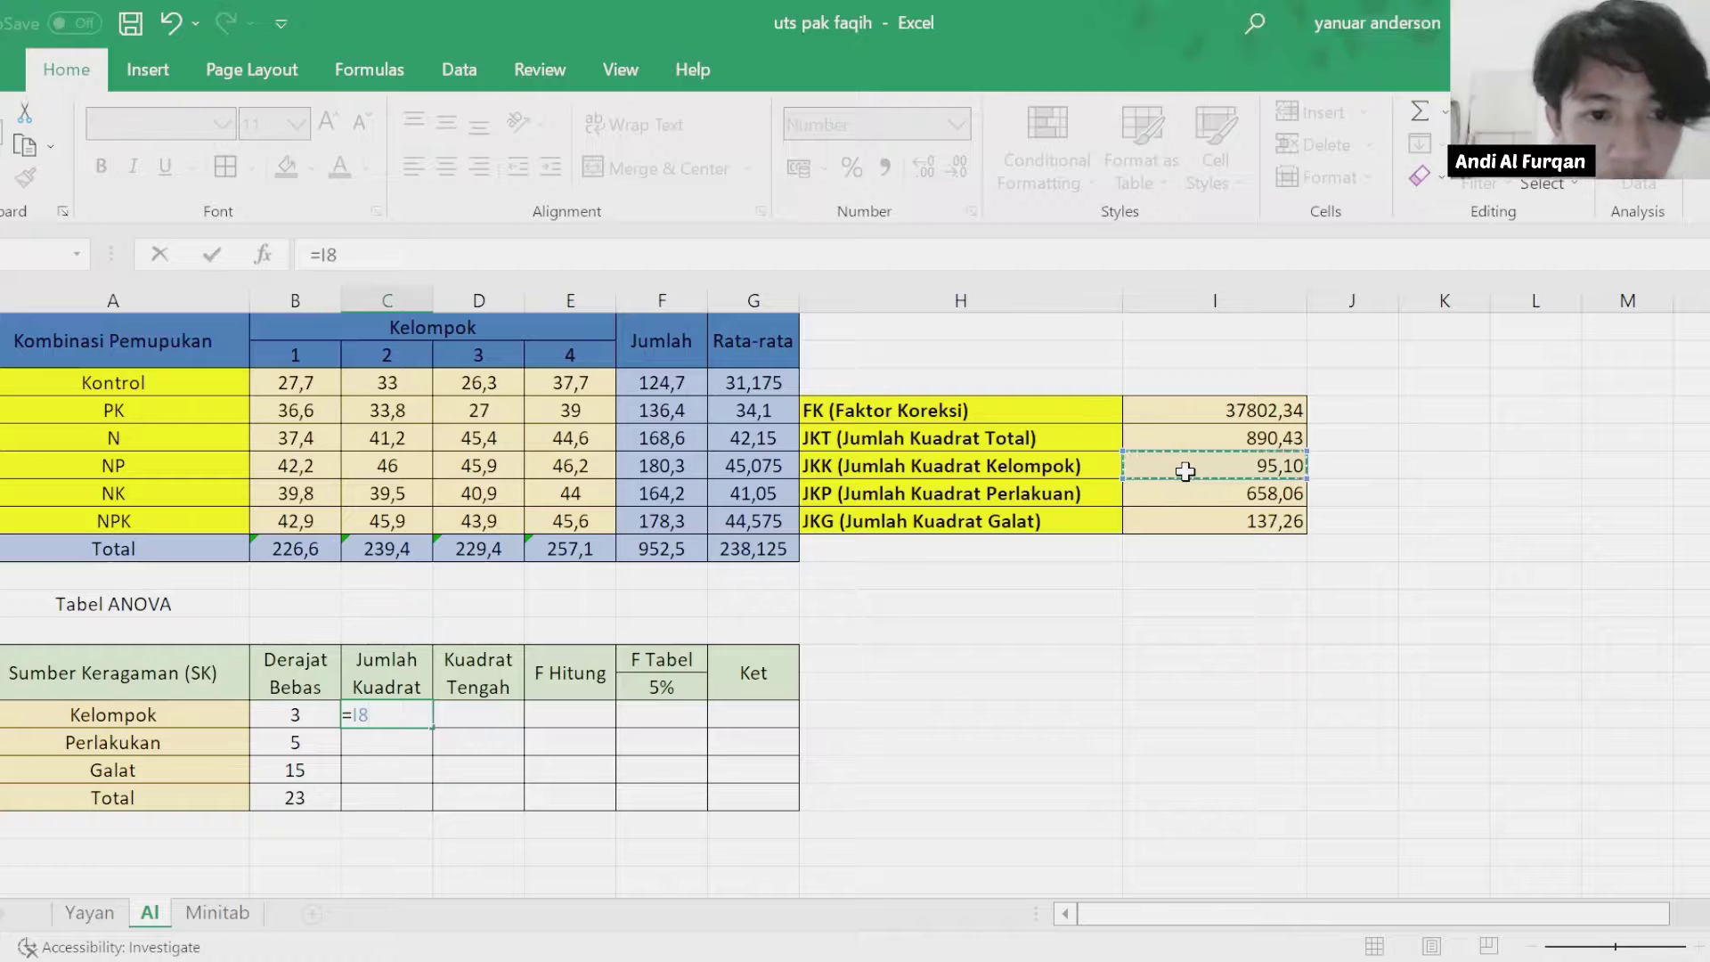
{"action": "key", "text": "Return"}
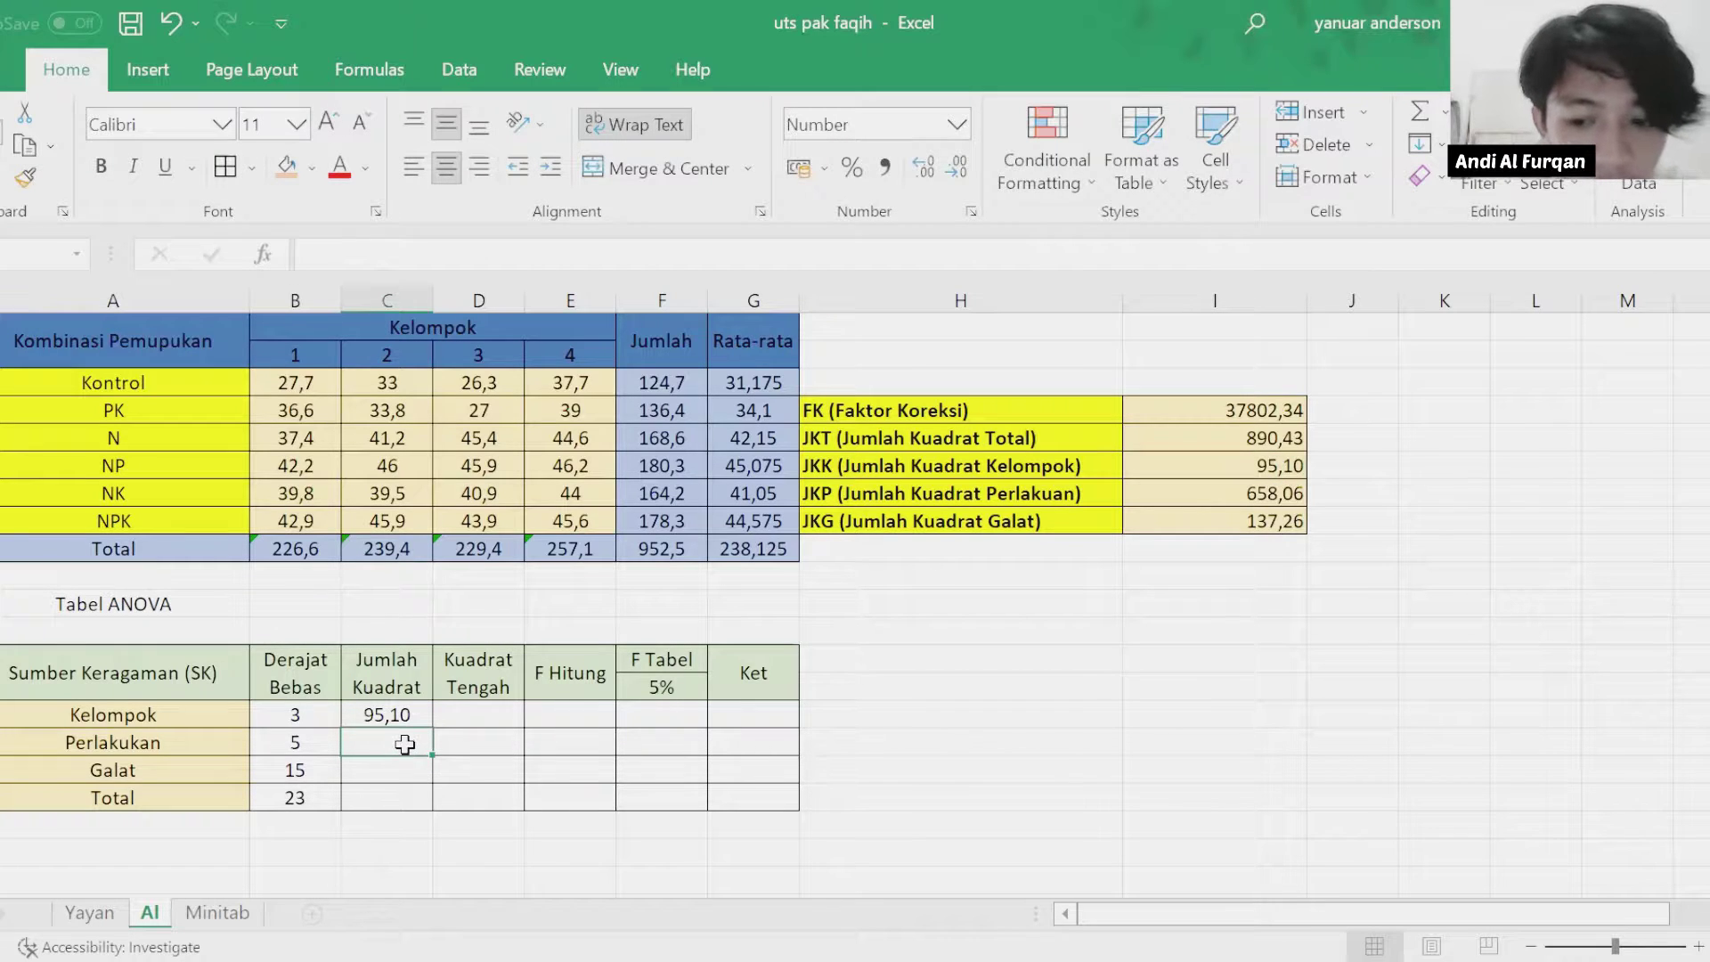
{"action": "type", "text": "="}
{"action": "left_click", "coordinate": [1142, 497]}
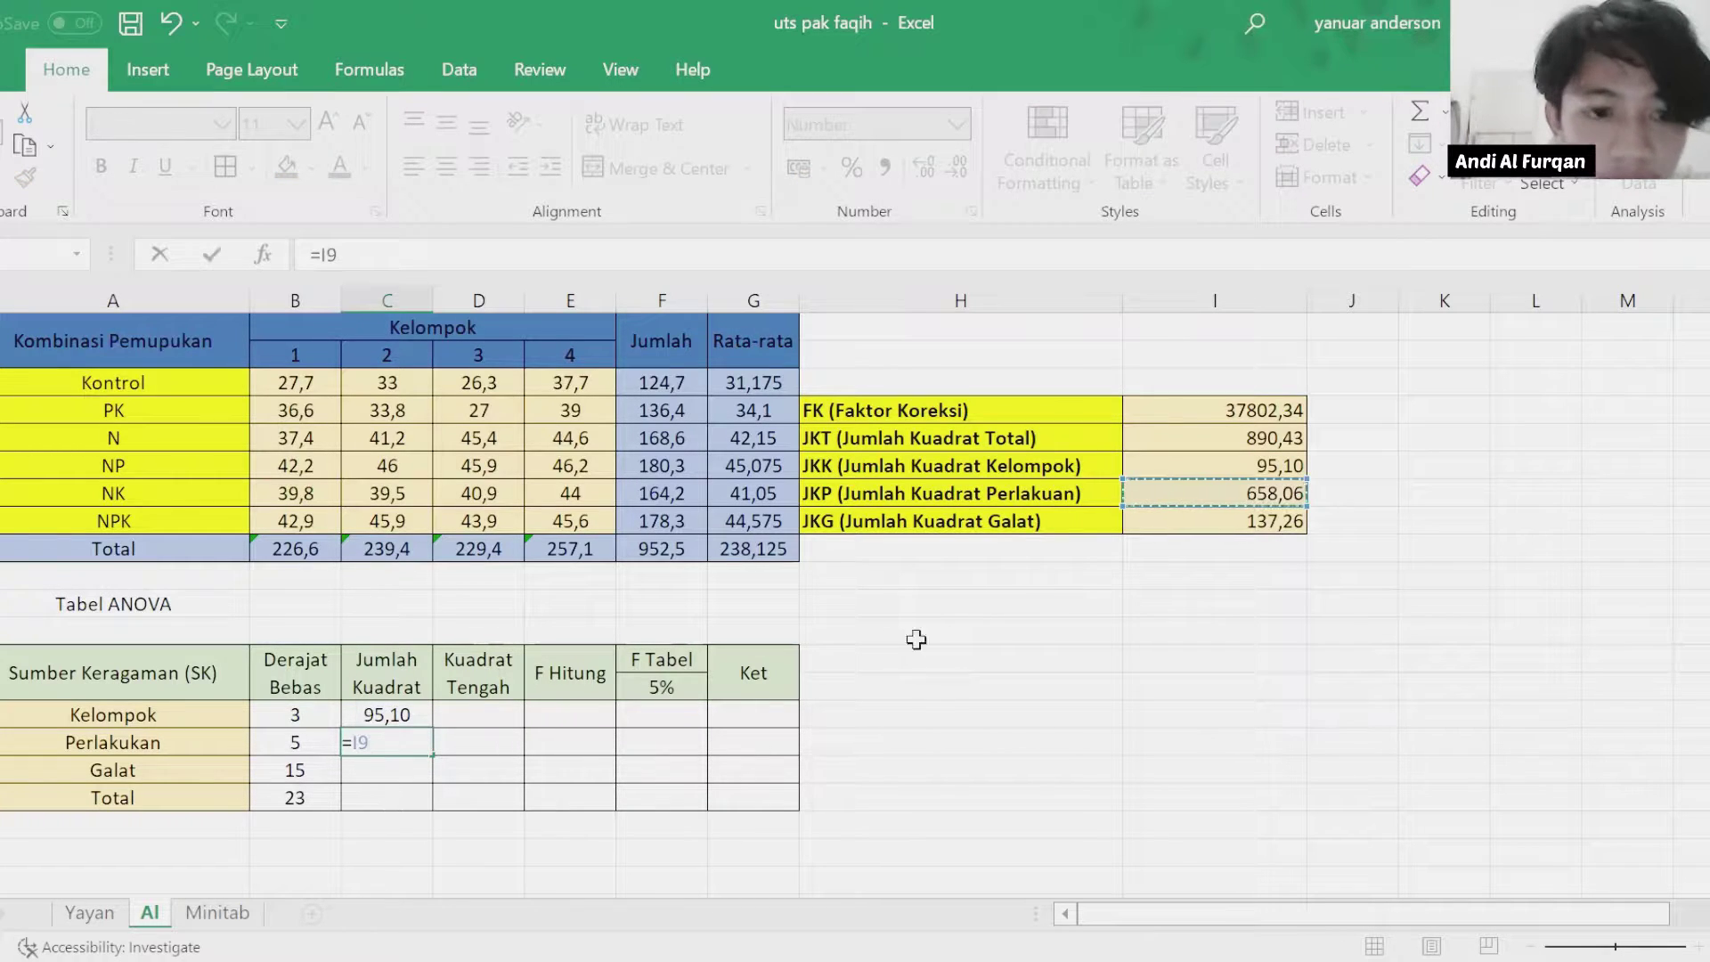
{"action": "key", "text": "Return"}
Enter =I9 as the Galat sum of squares in C19.
{"action": "type", "text": "="}
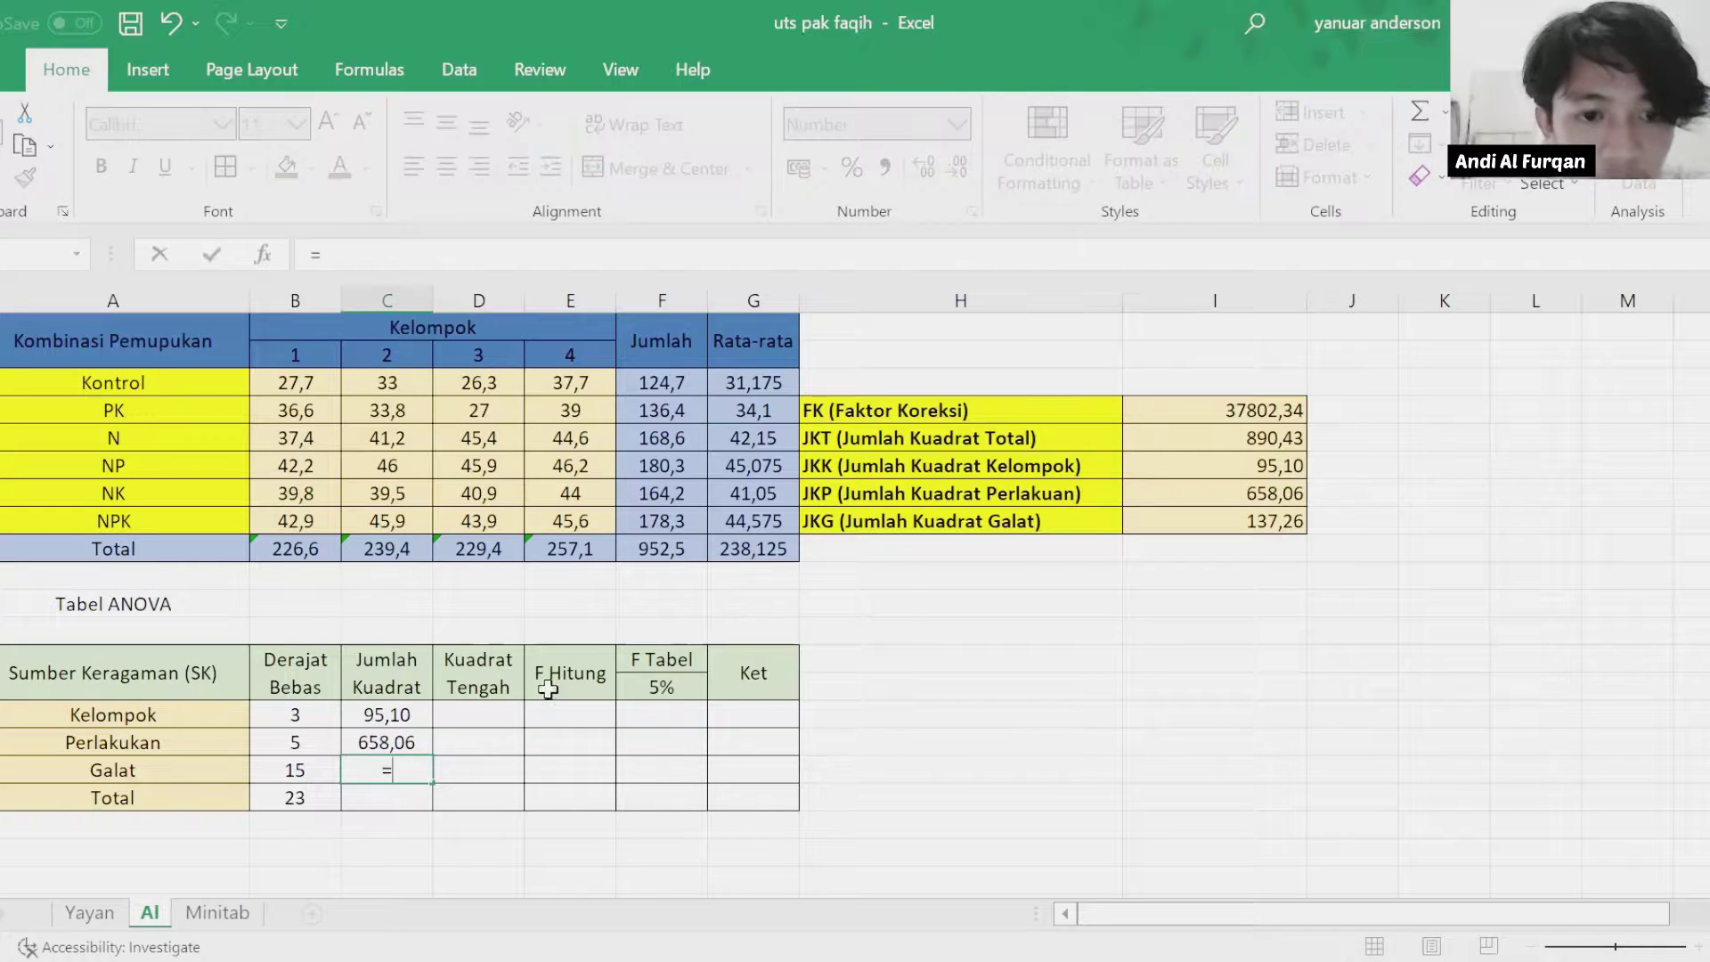
{"action": "left_click", "coordinate": [1200, 504]}
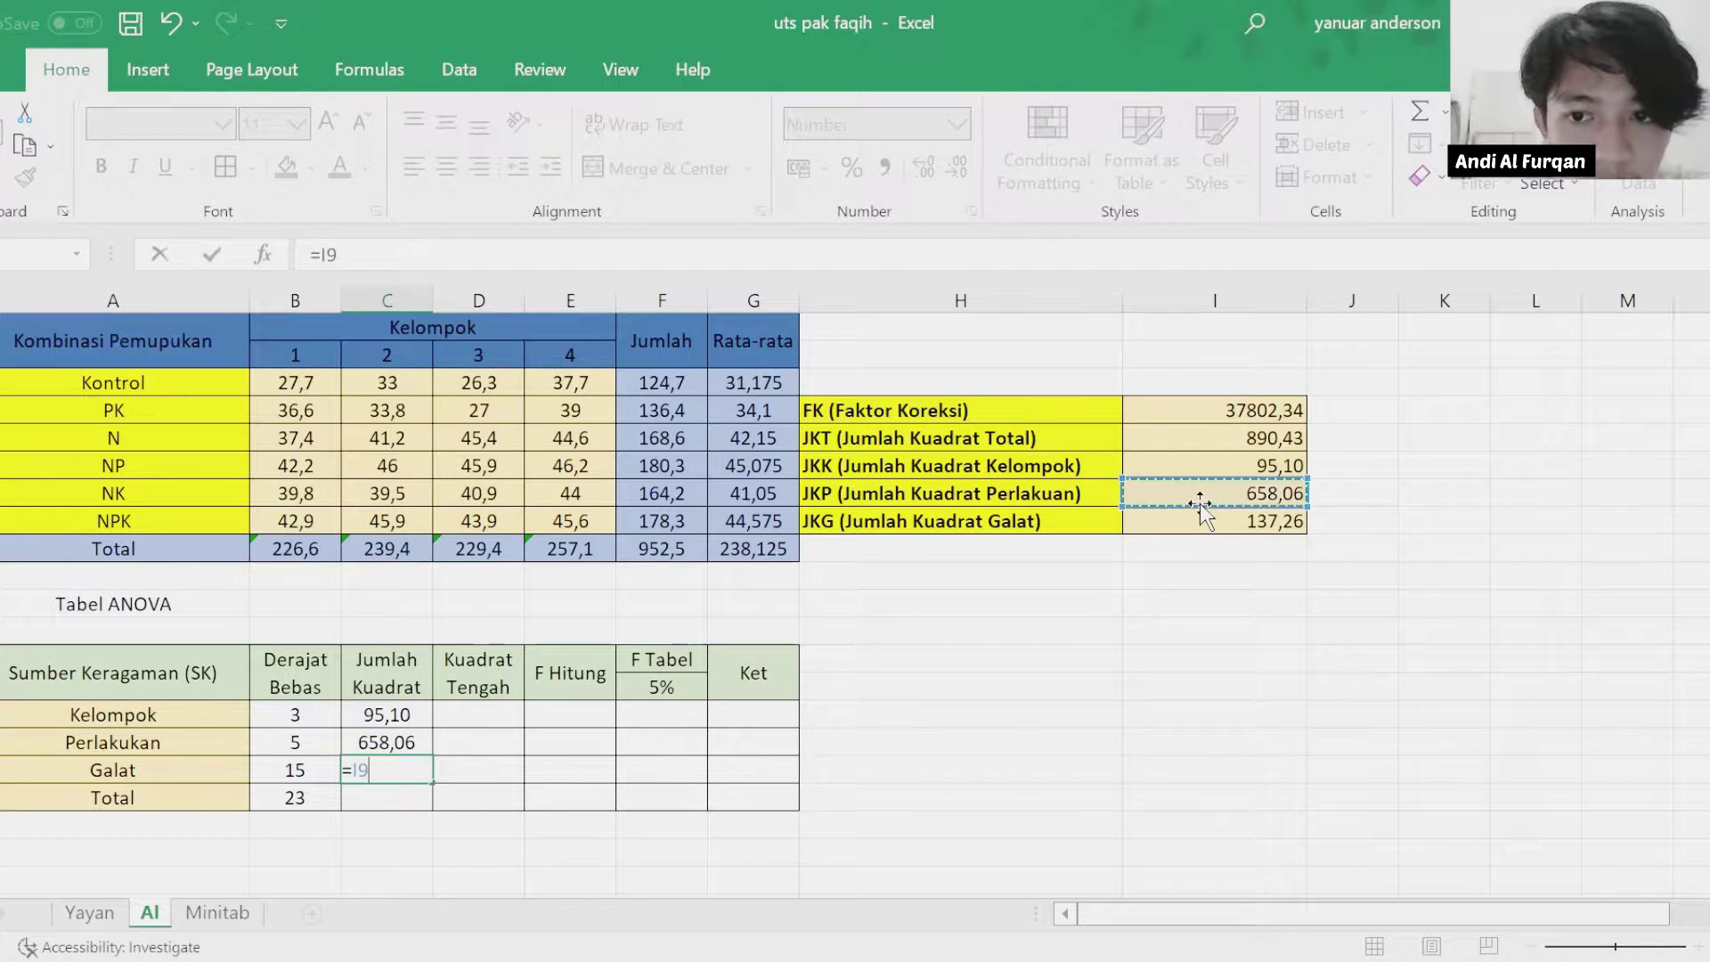
{"action": "key", "text": "Return"}
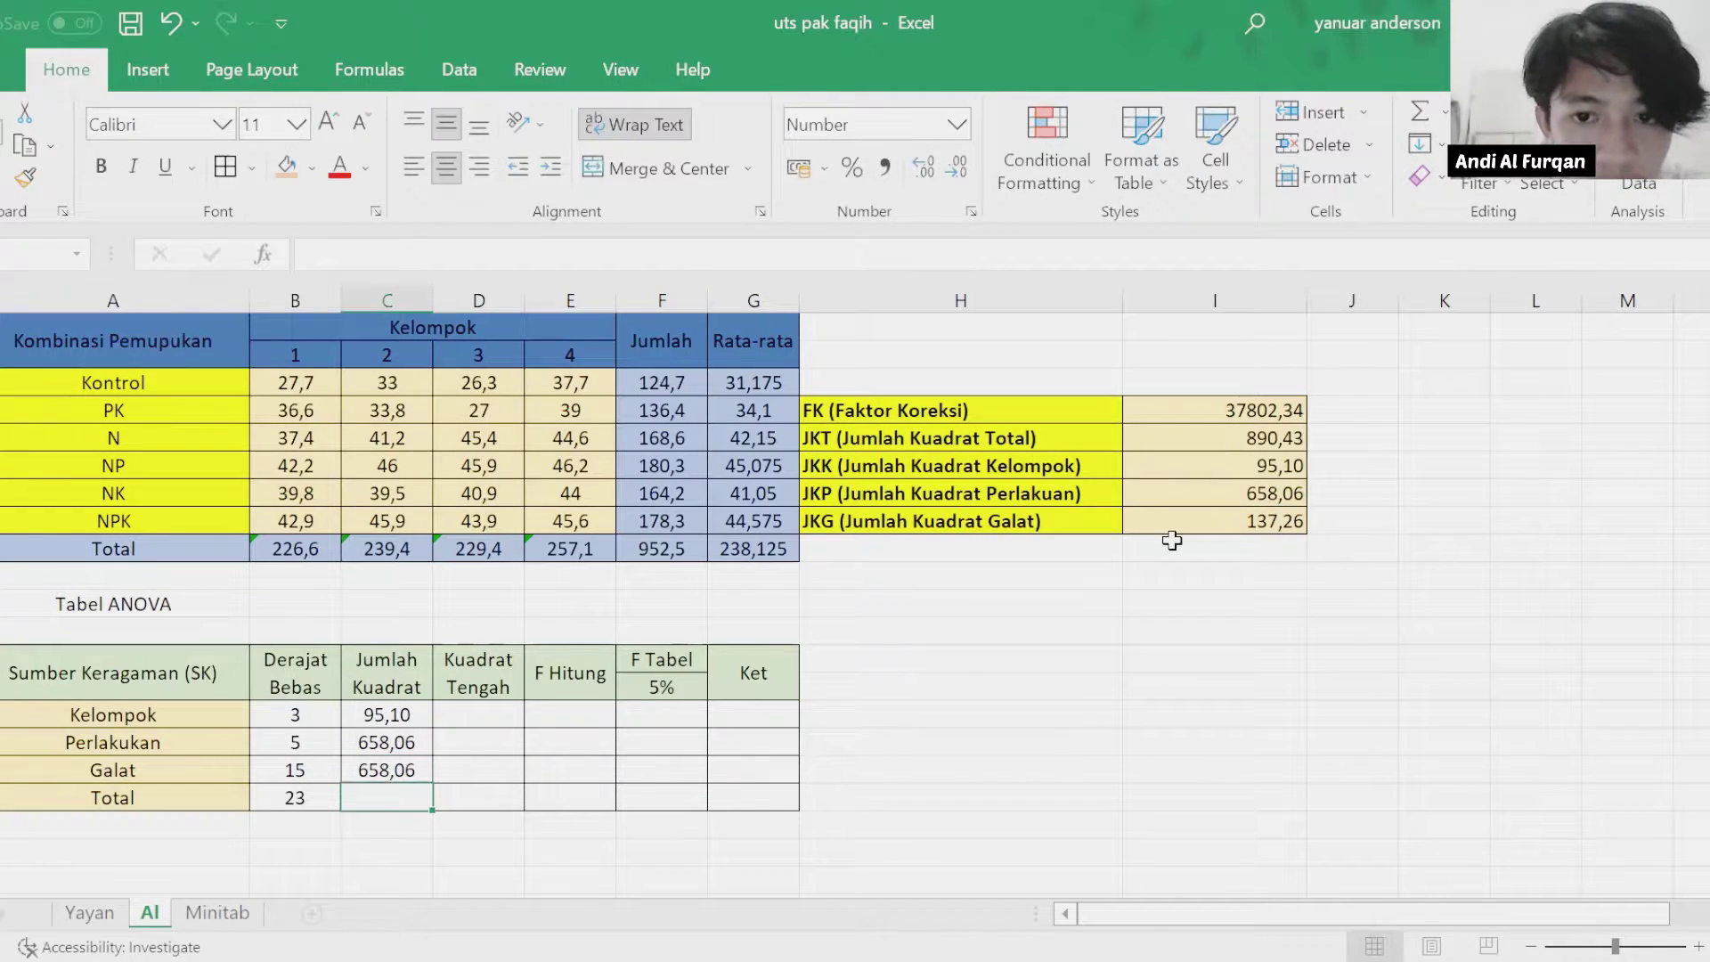
Correct the Galat sum of squares in C19 by linking it to the JKG value with =I10.
{"action": "left_click", "coordinate": [403, 769]}
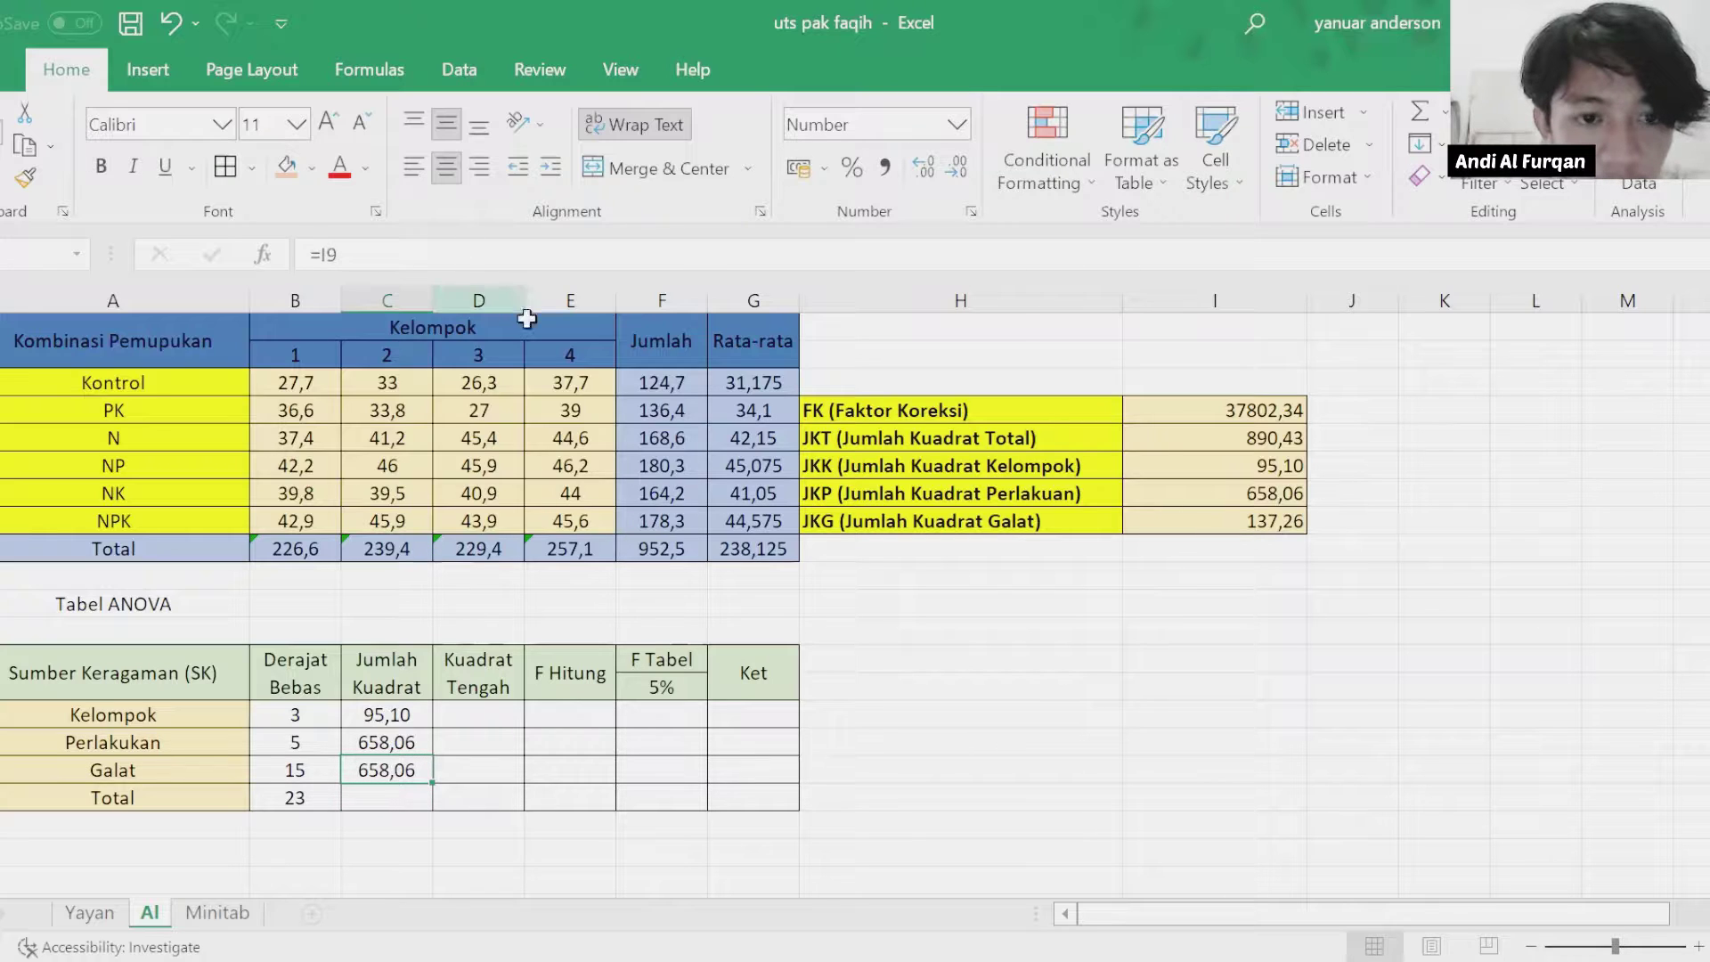
{"action": "left_click", "coordinate": [1280, 522]}
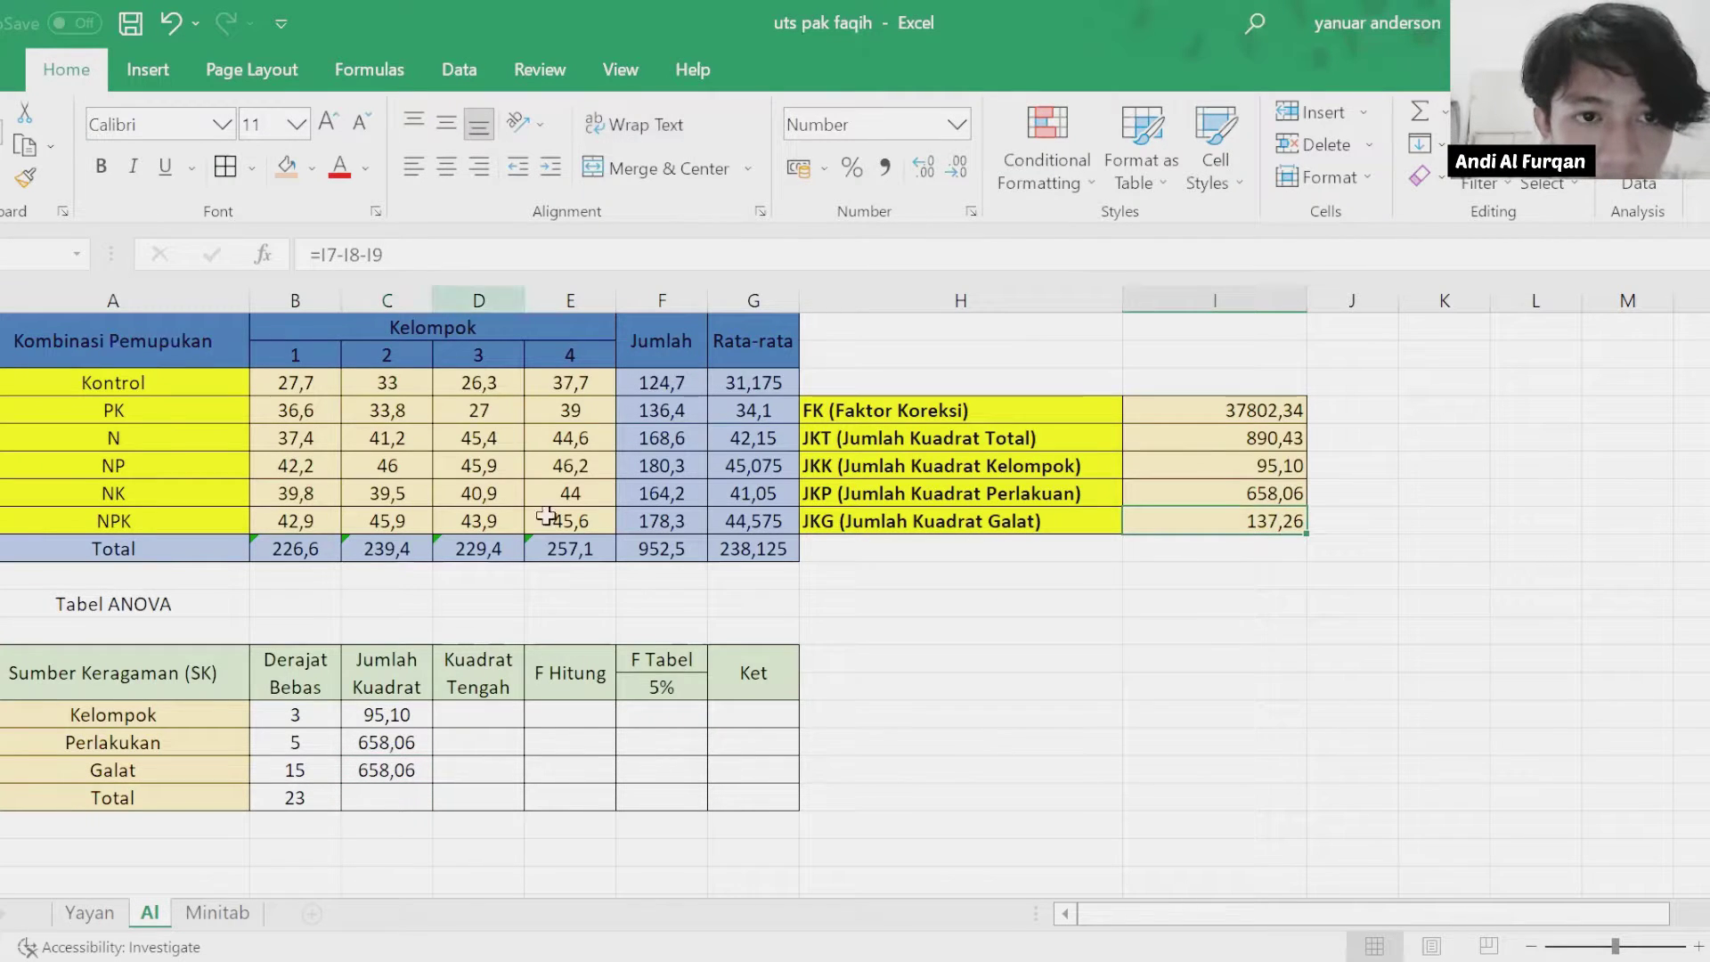
{"action": "left_click", "coordinate": [412, 772]}
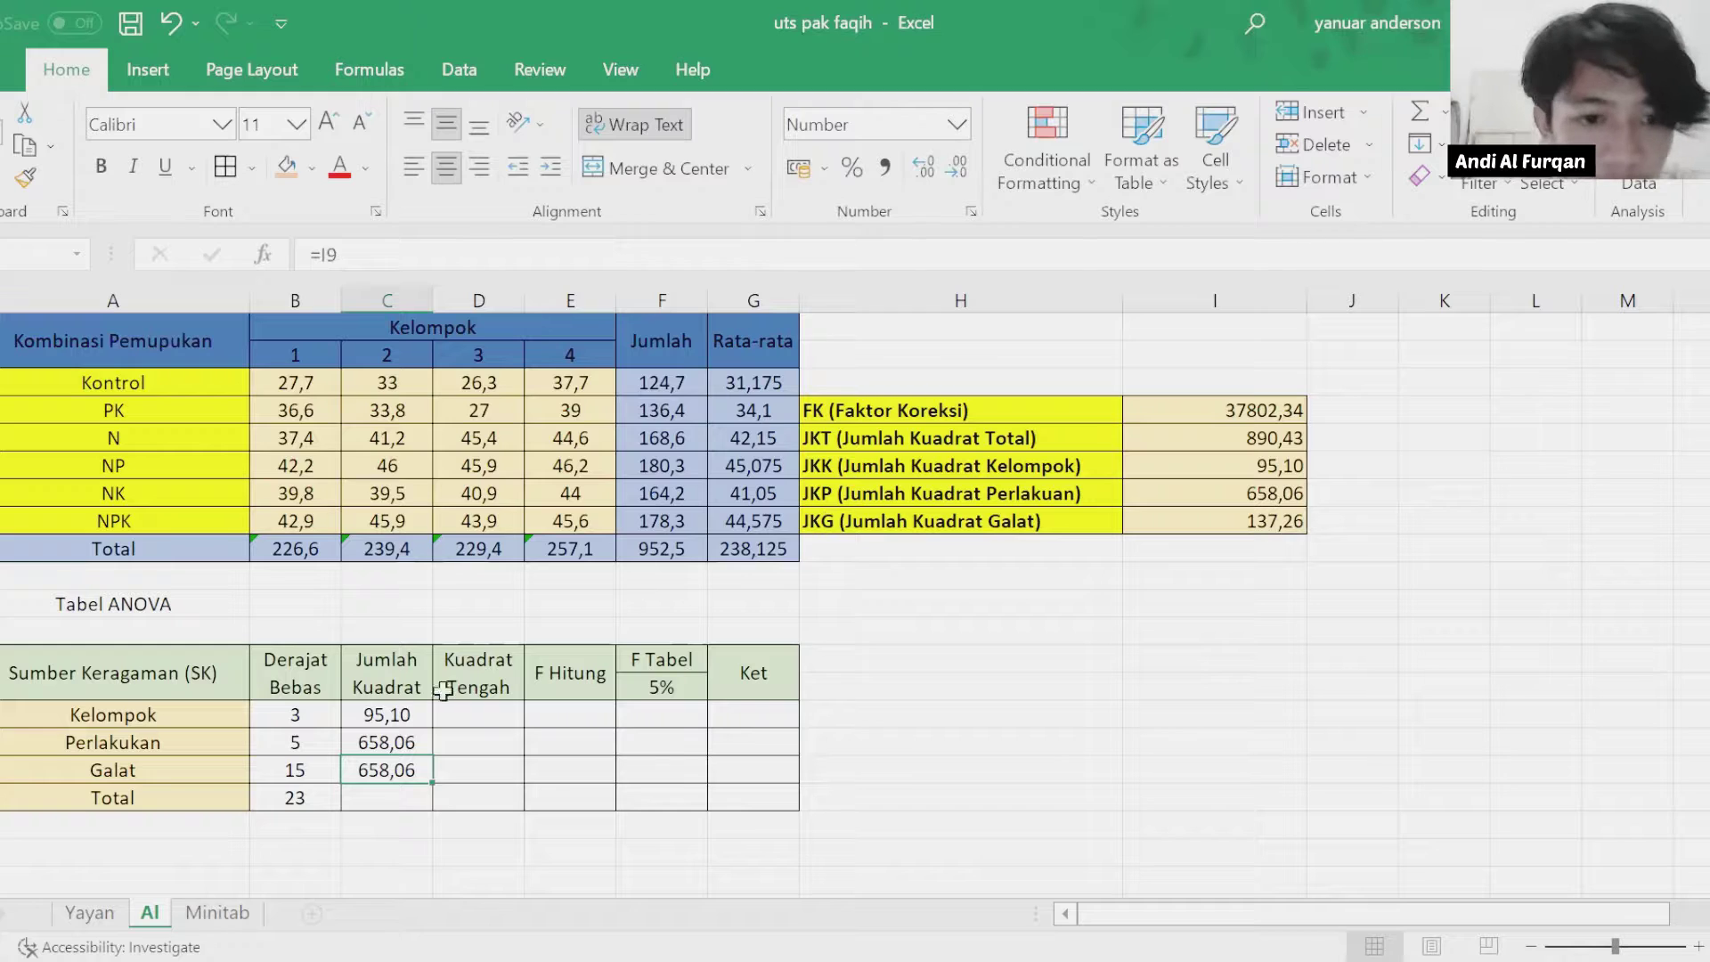
{"action": "type", "text": "="}
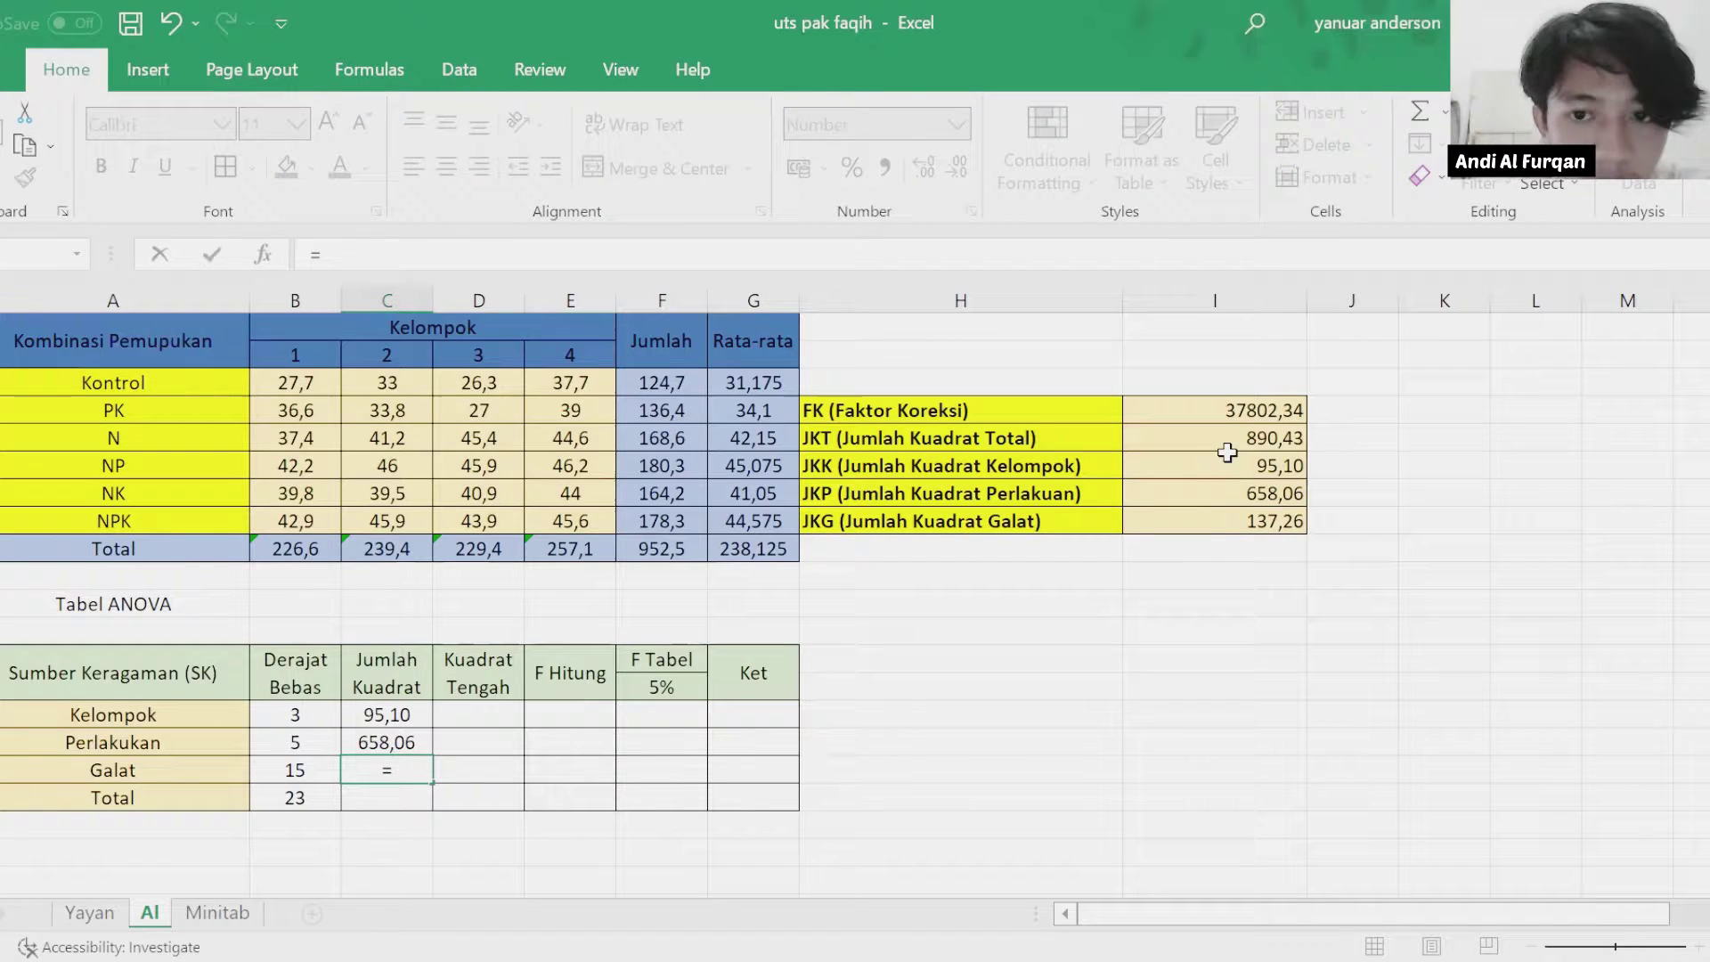
{"action": "left_click", "coordinate": [1213, 523]}
{"action": "key", "text": "Return"}
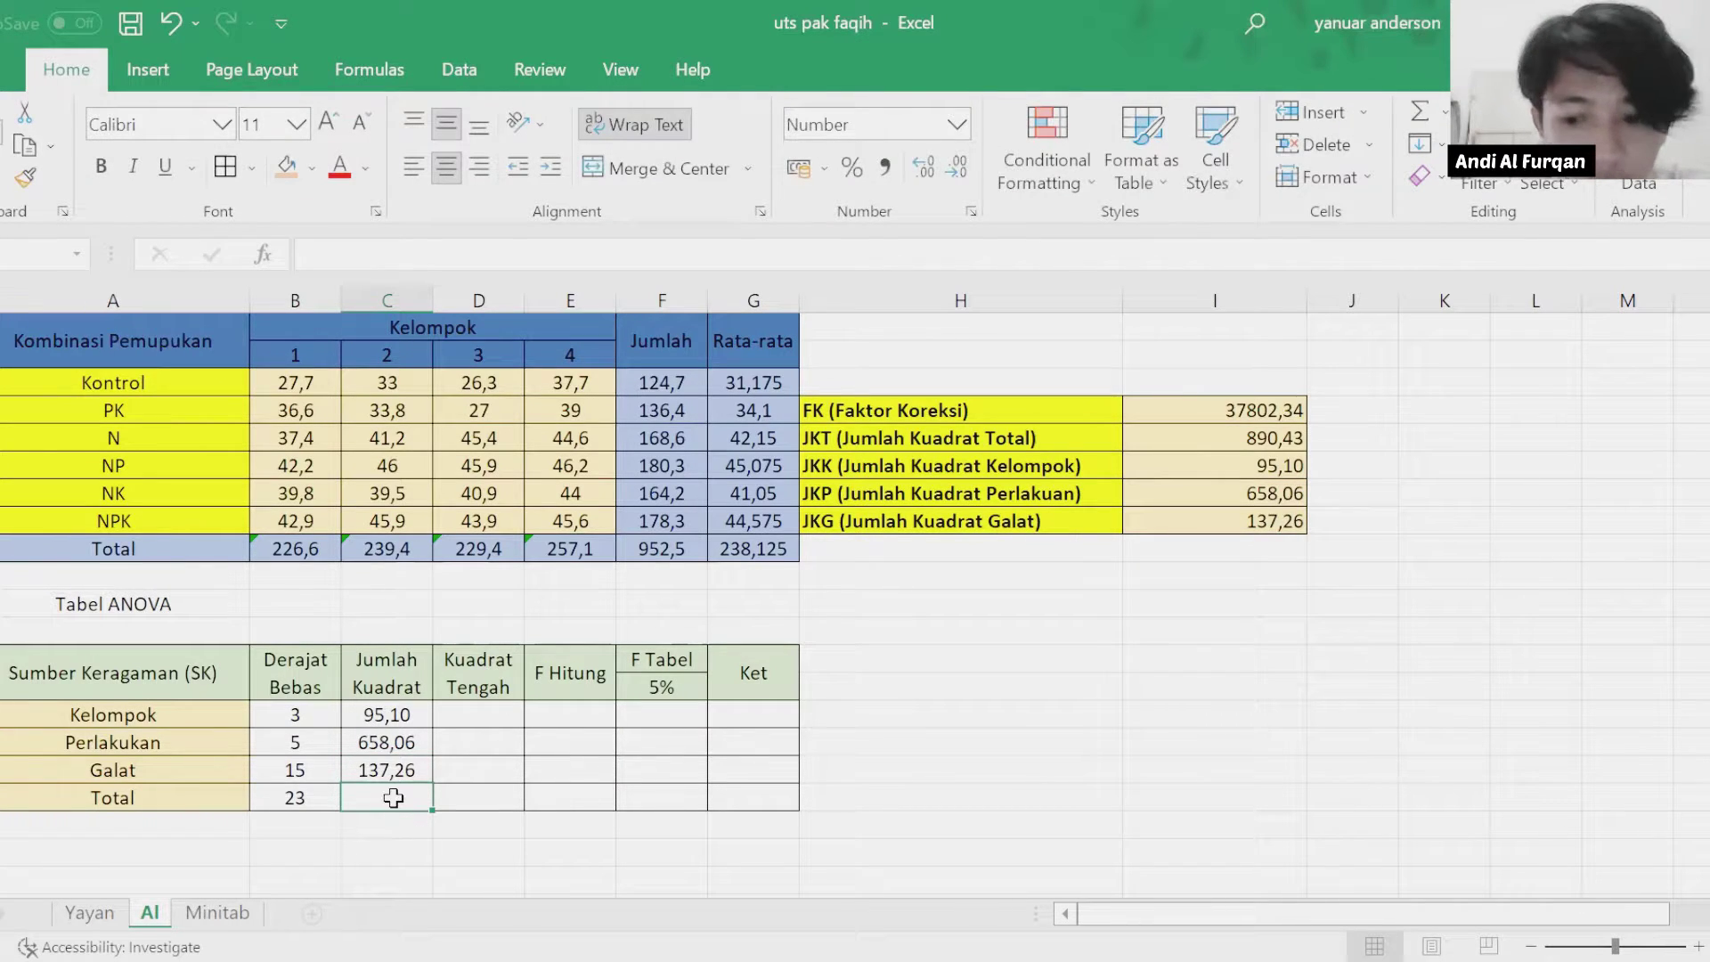
Link the Total sum of squares in C20 to the JKT value with =I7.
{"action": "type", "text": "="}
{"action": "left_click", "coordinate": [1153, 438]}
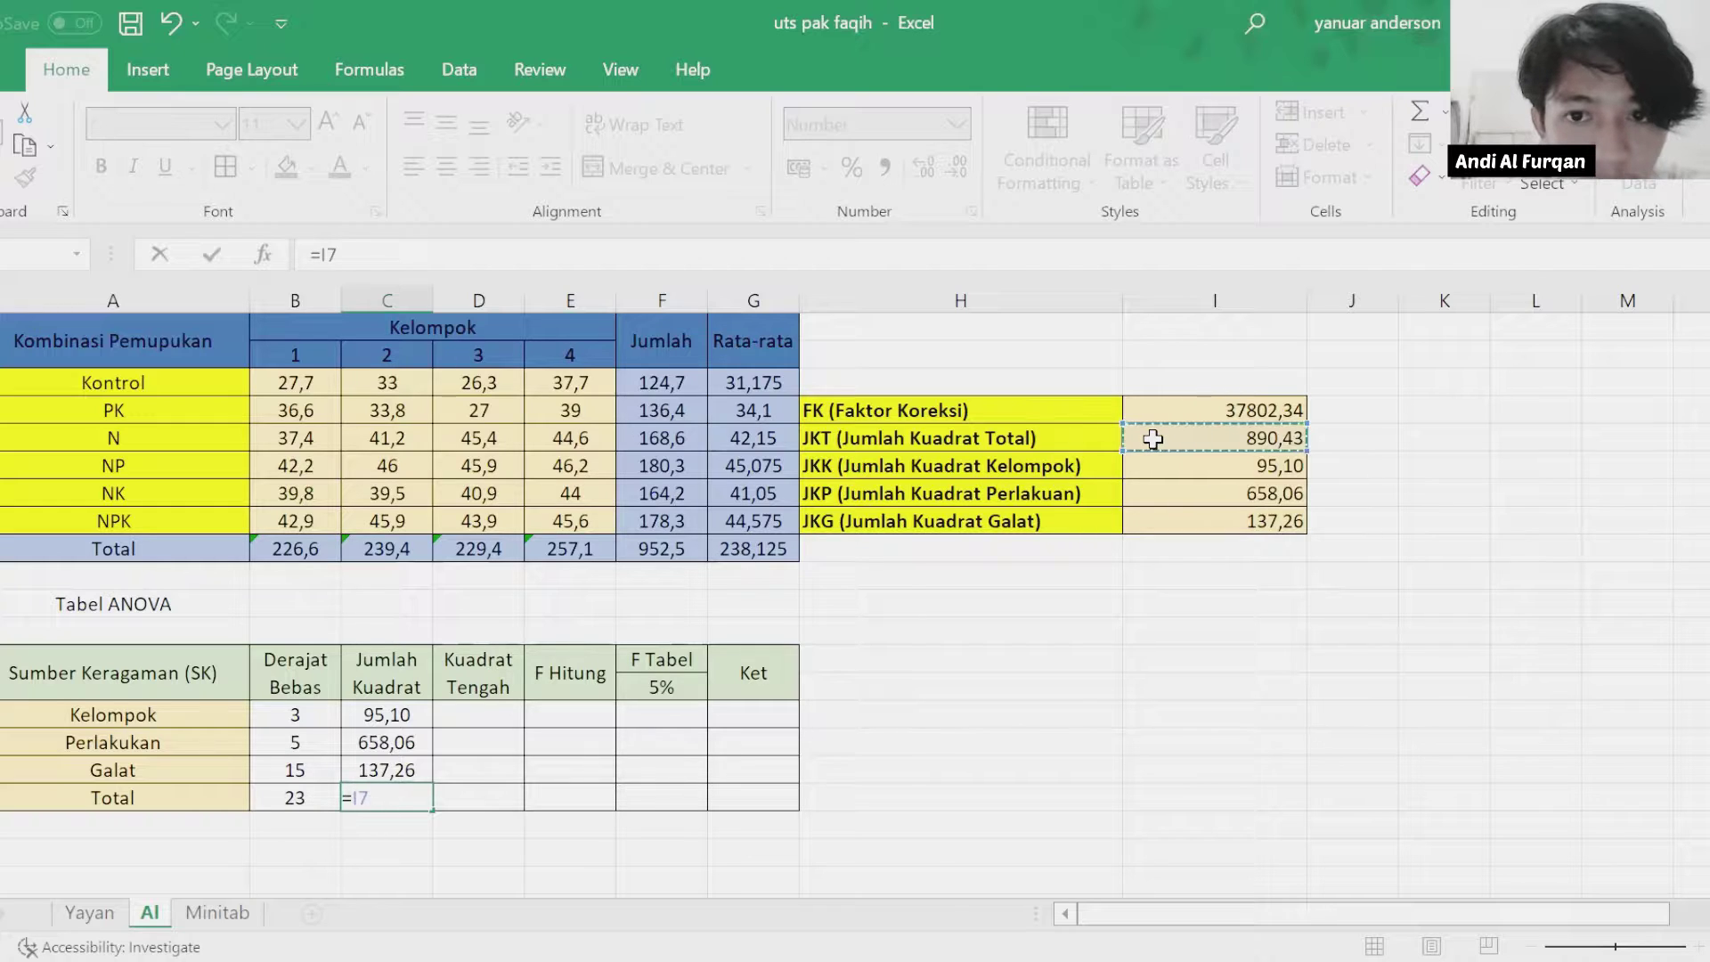
{"action": "key", "text": "Return"}
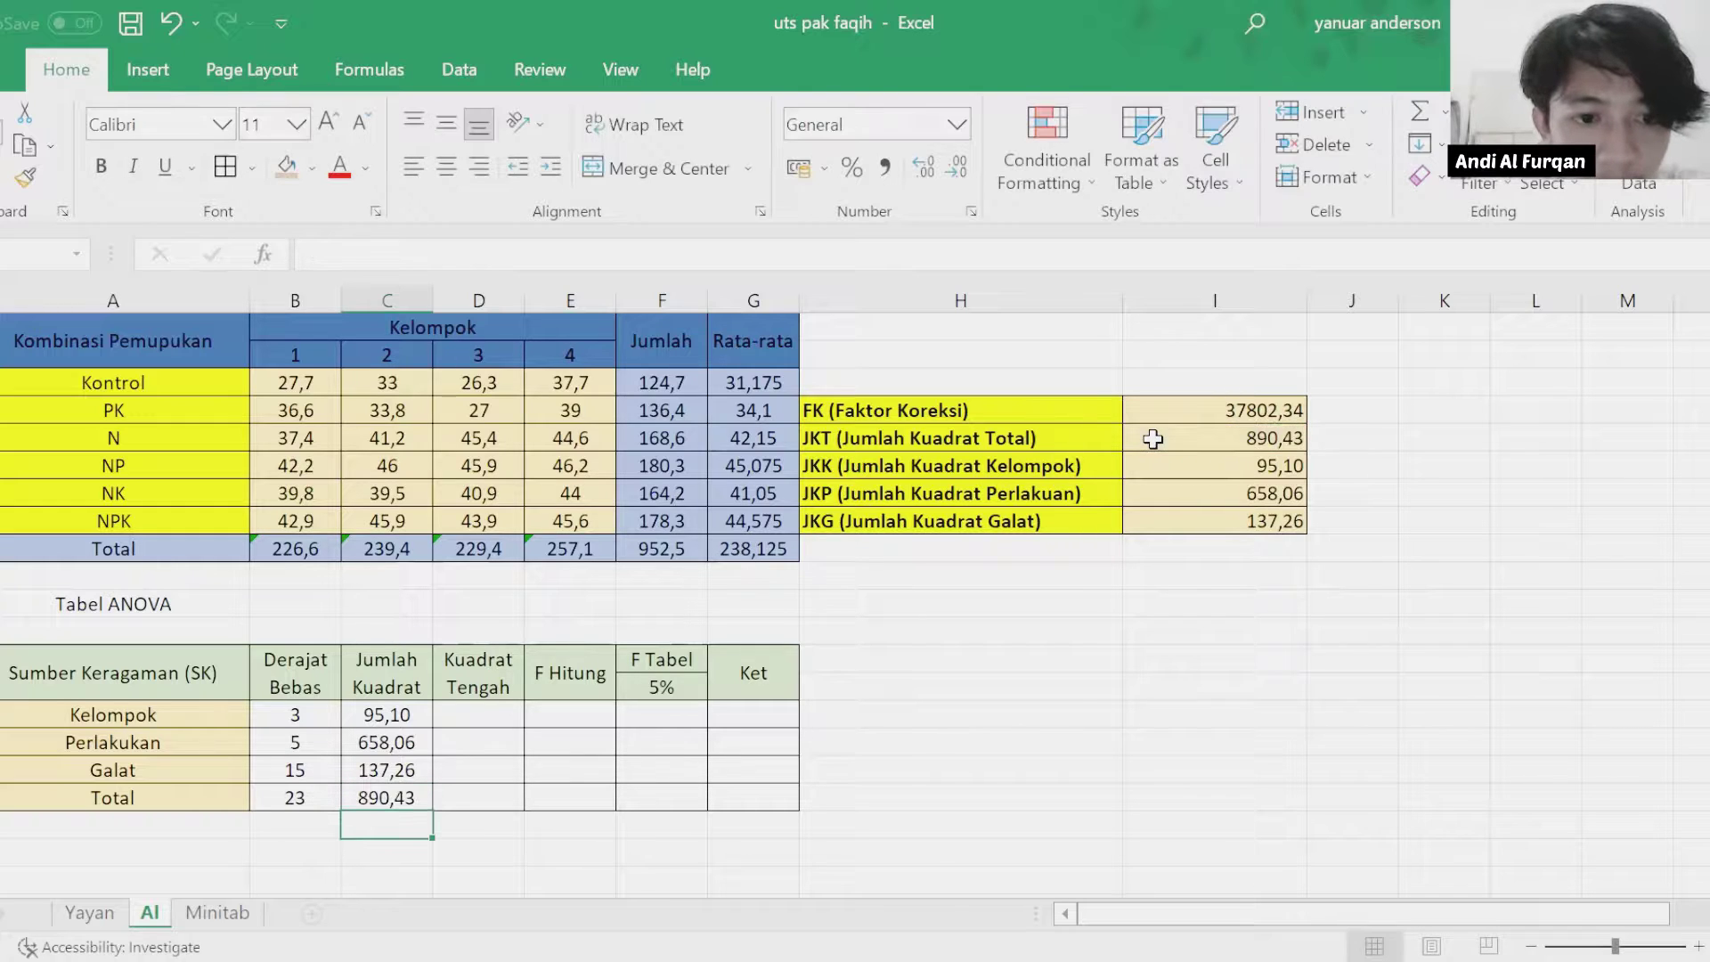
Calculate the Kelompok Kuadrat Tengah in D17 by dividing its sum of squares by its degrees of freedom, =C17/B17.
{"action": "left_click", "coordinate": [497, 709]}
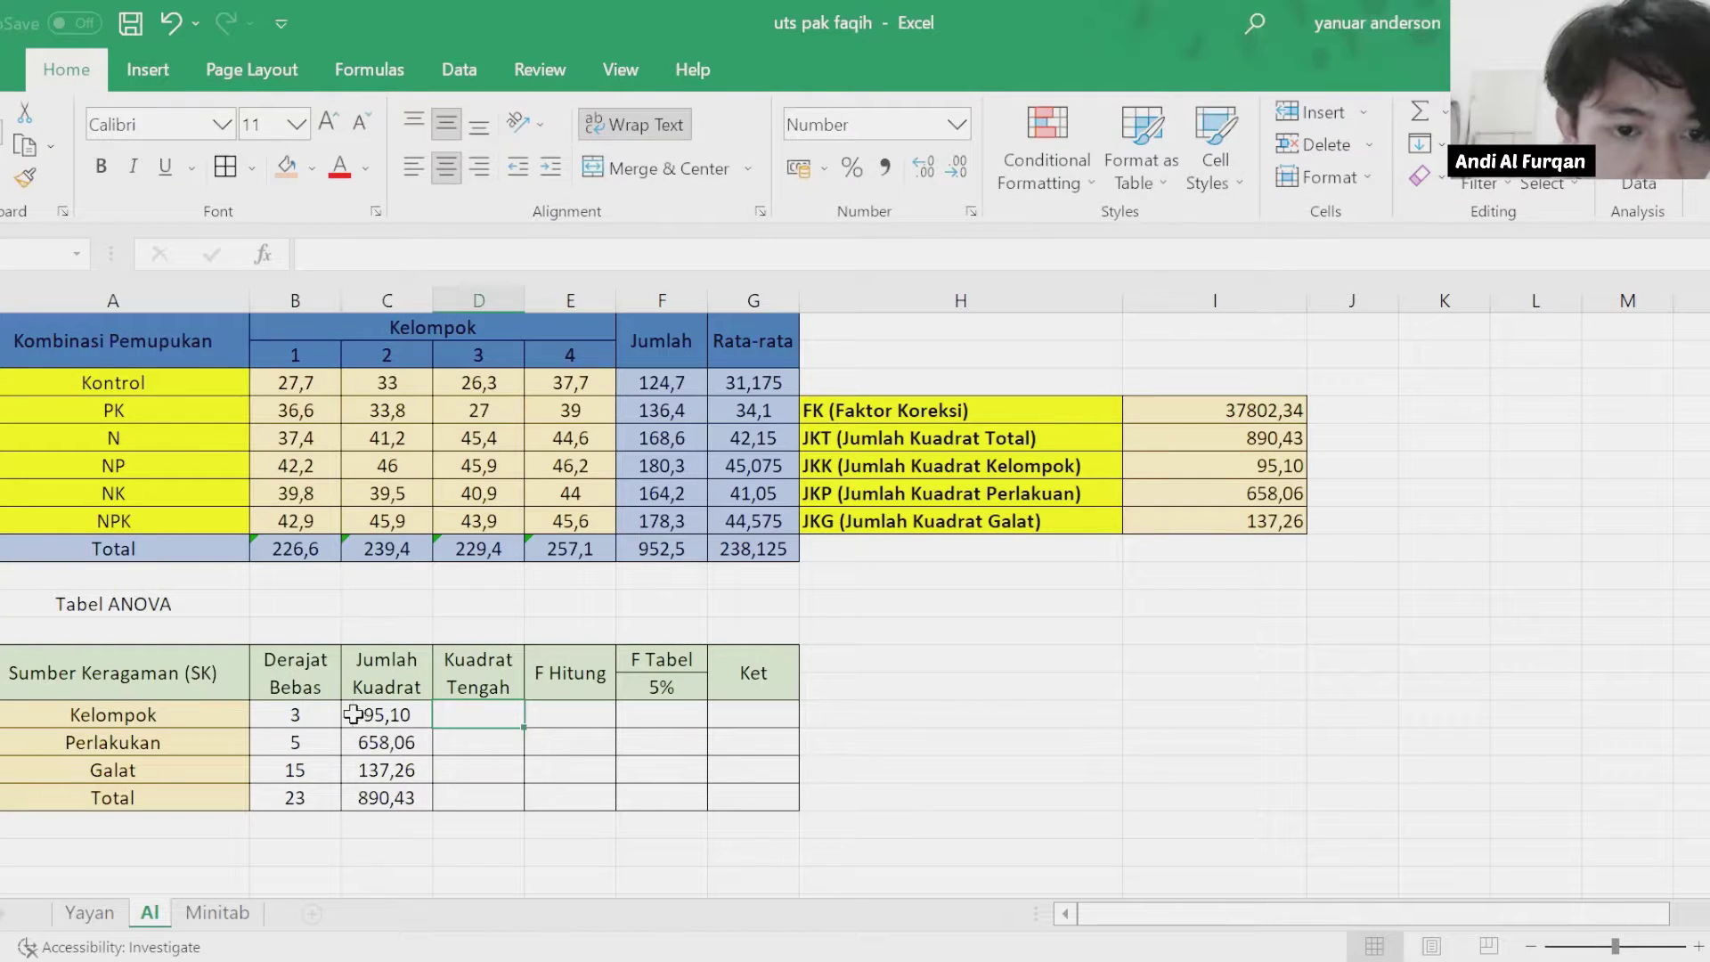
{"action": "left_click", "coordinate": [380, 716]}
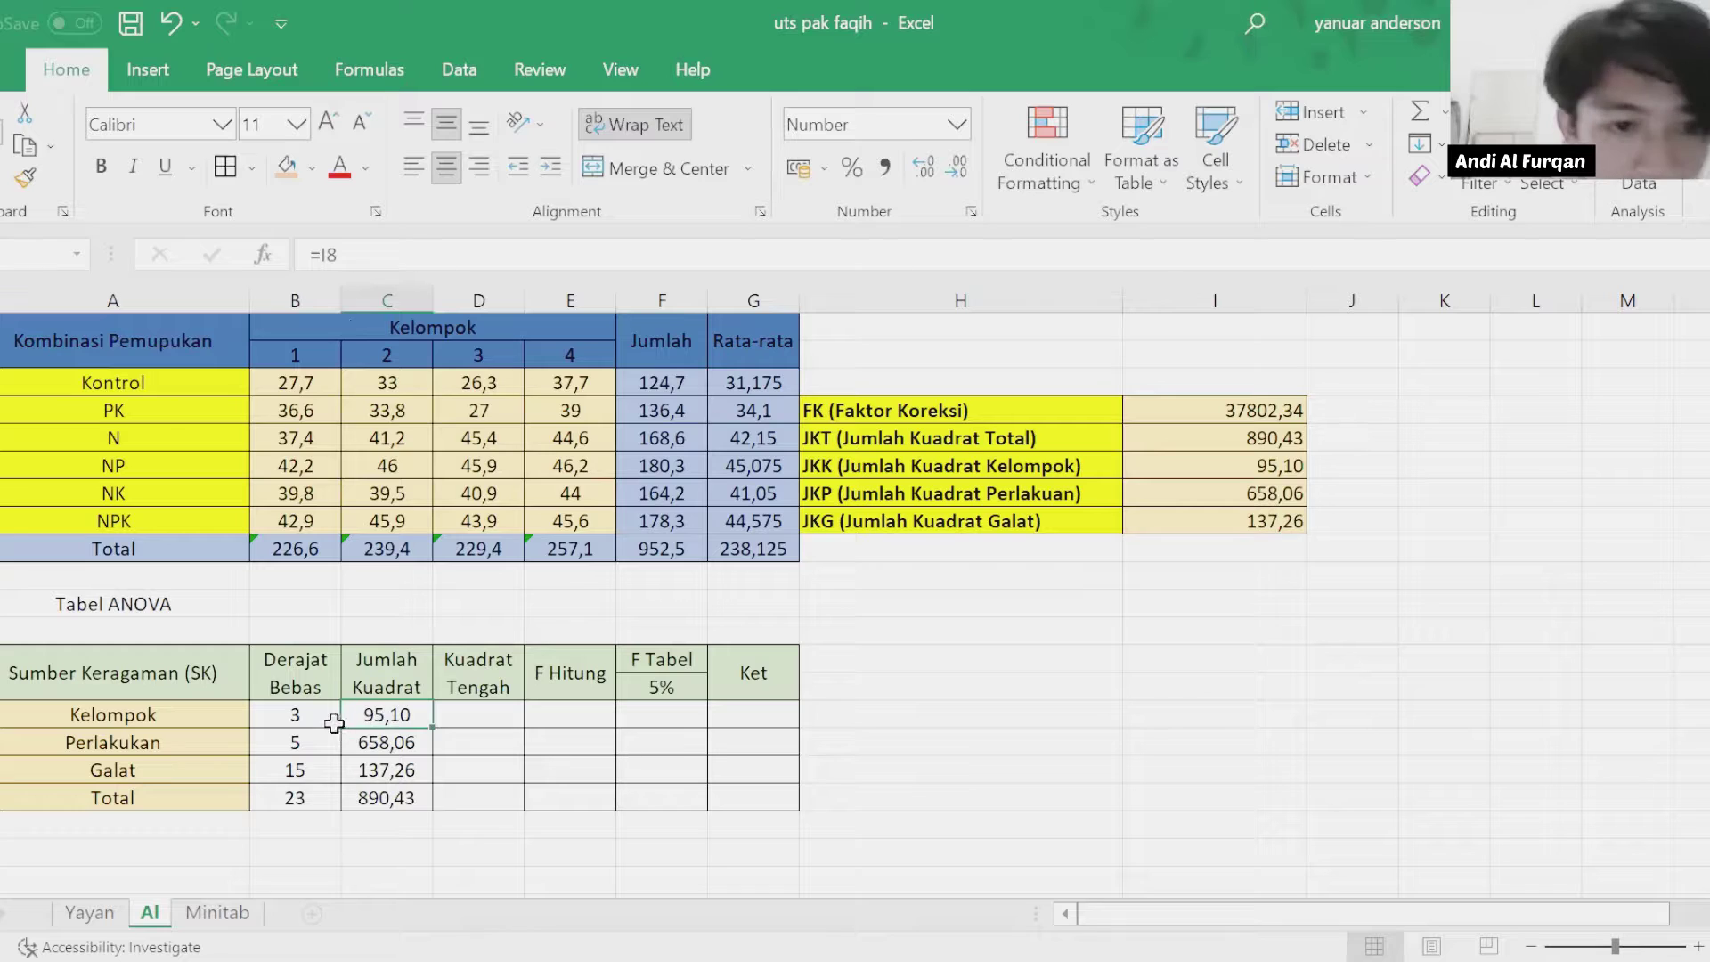
{"action": "left_click", "coordinate": [307, 720]}
{"action": "left_click", "coordinate": [494, 710]}
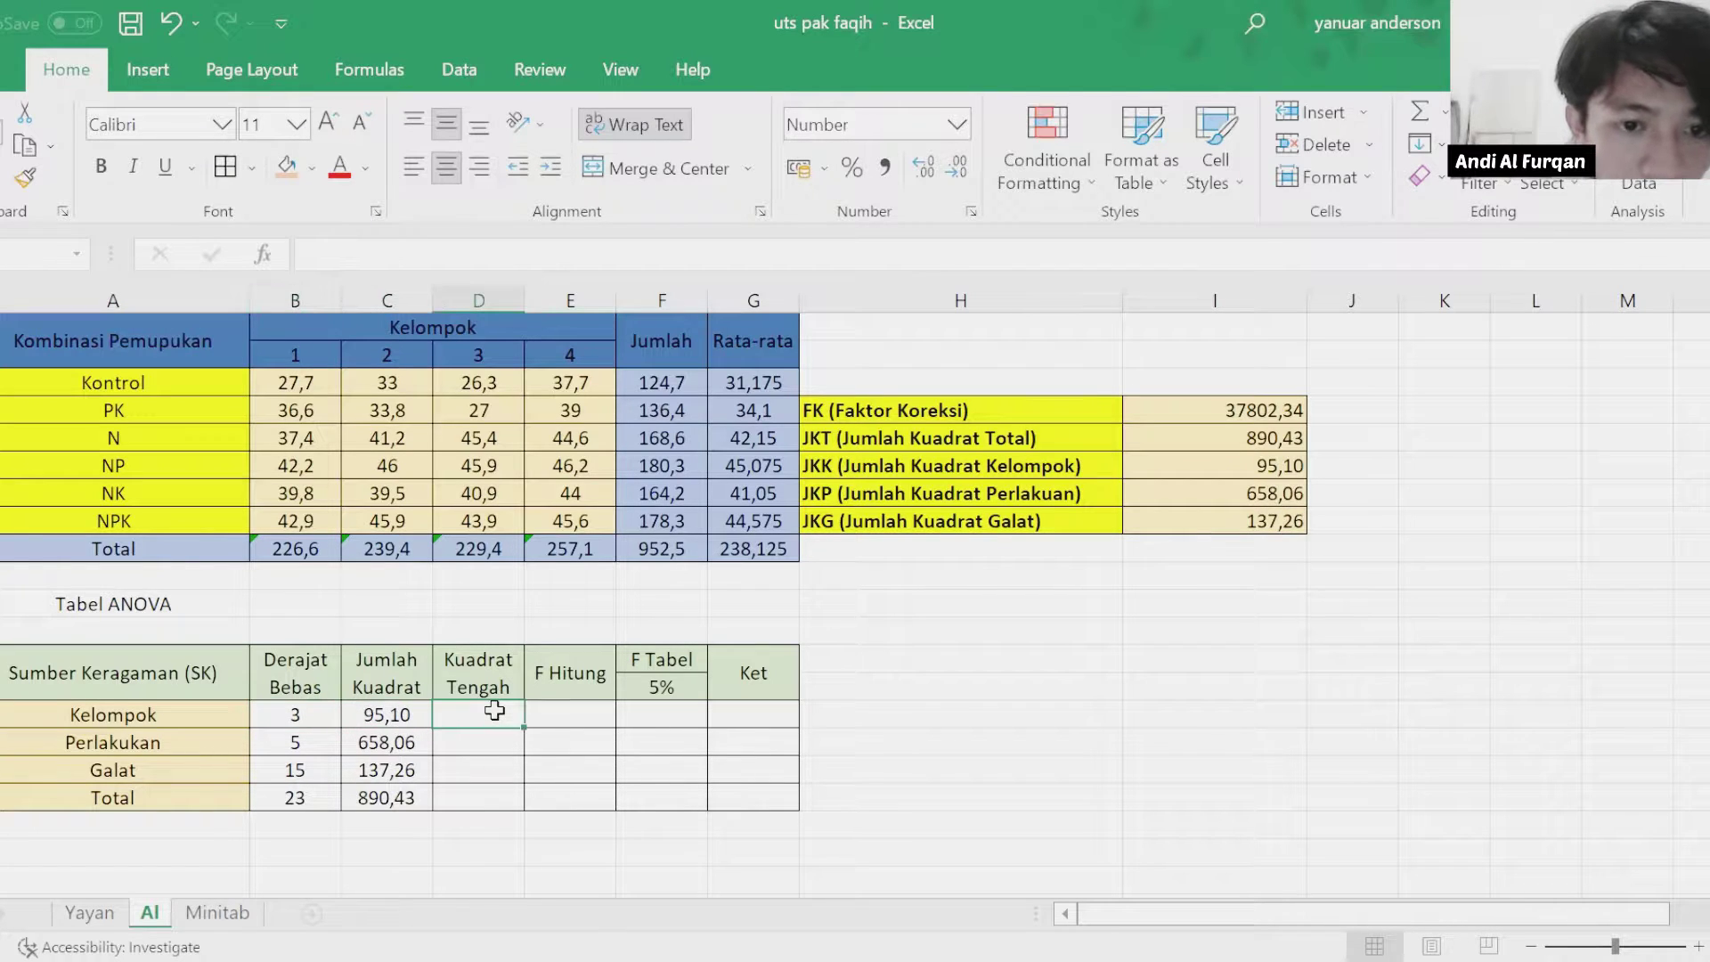
{"action": "type", "text": "="}
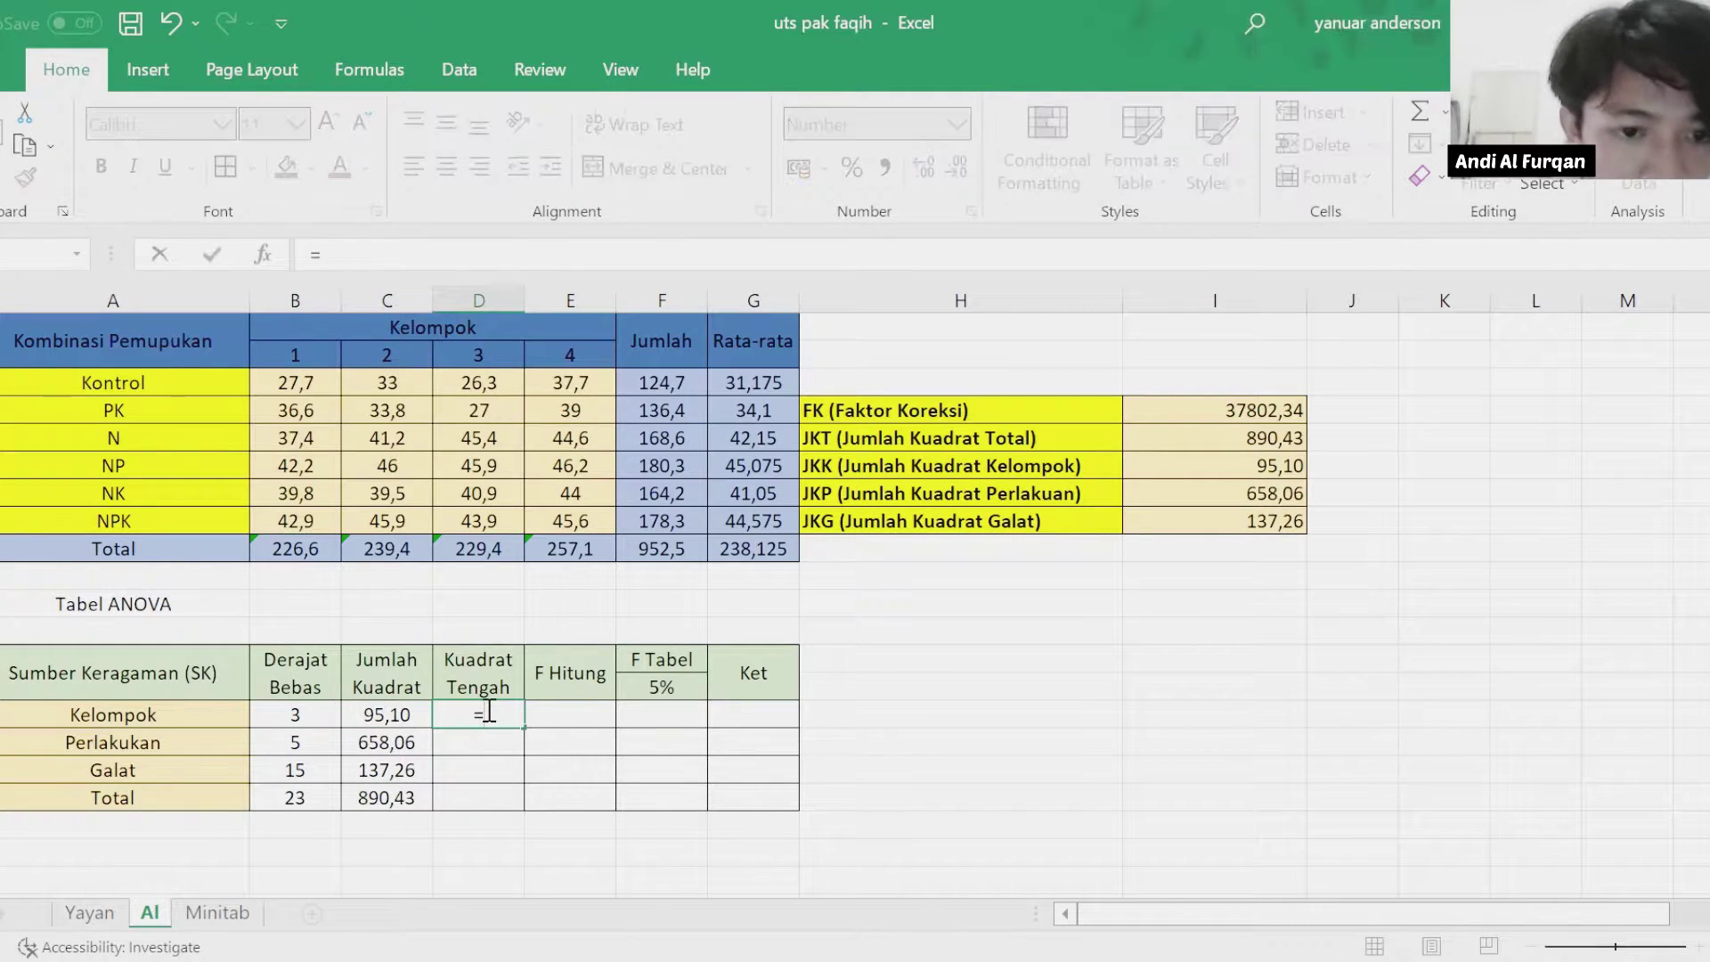
{"action": "left_click", "coordinate": [376, 716]}
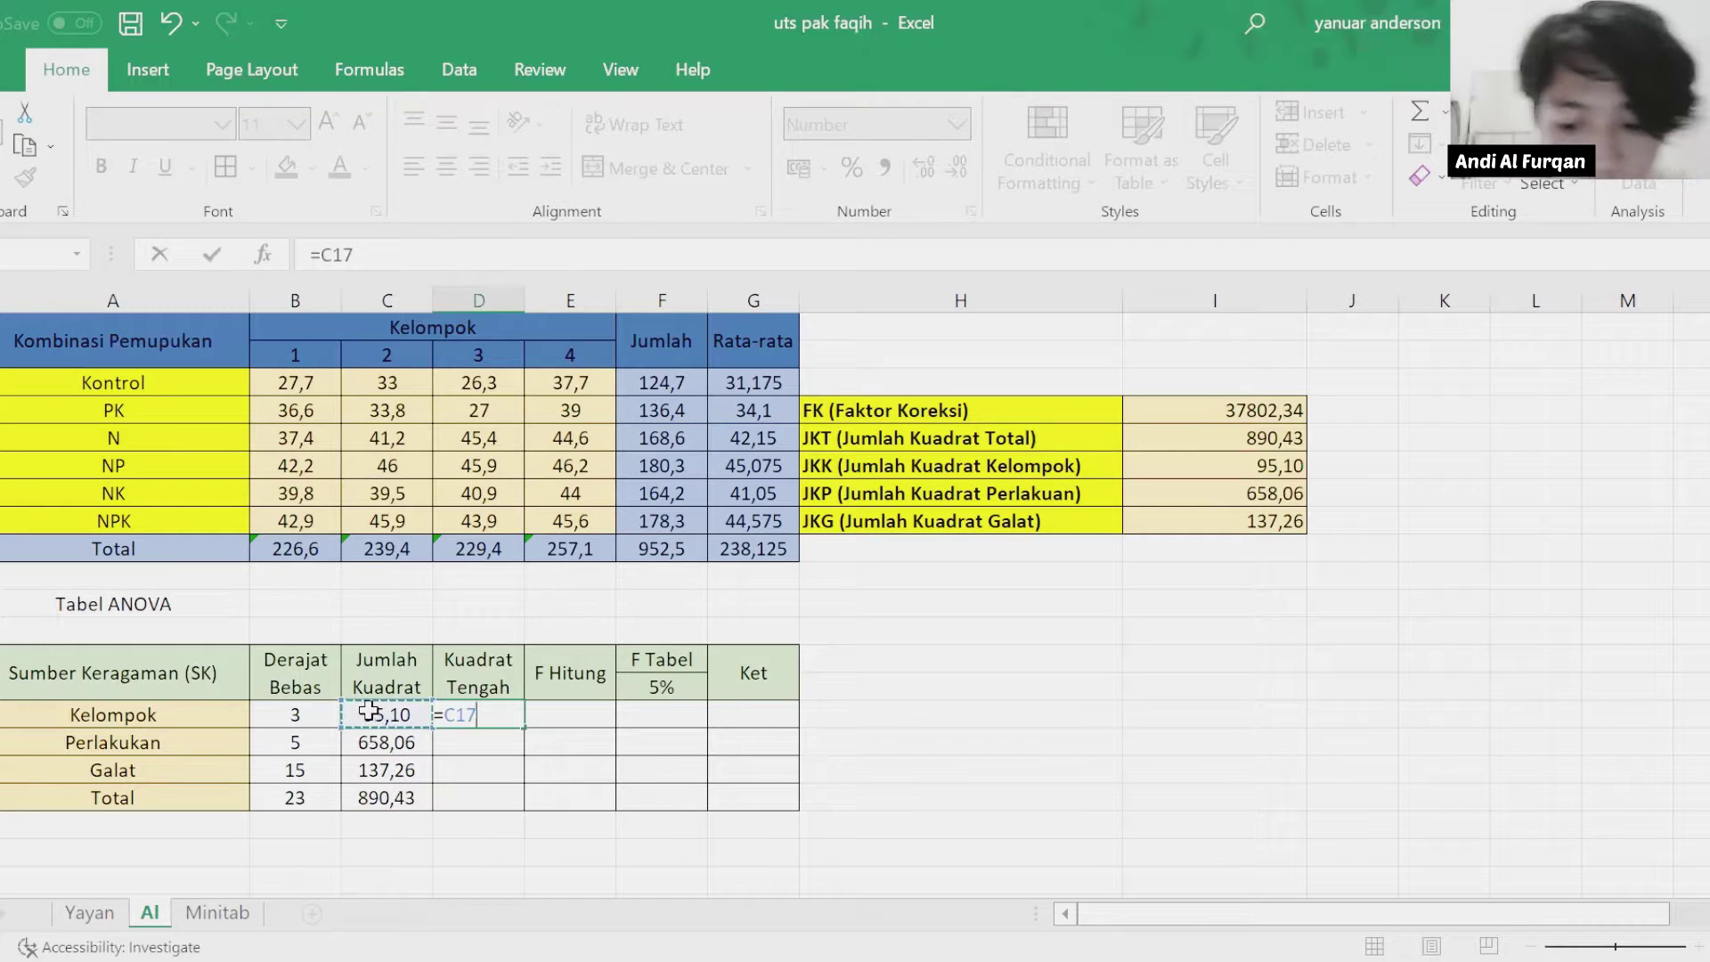
{"action": "type", "text": "/"}
{"action": "left_click", "coordinate": [304, 715]}
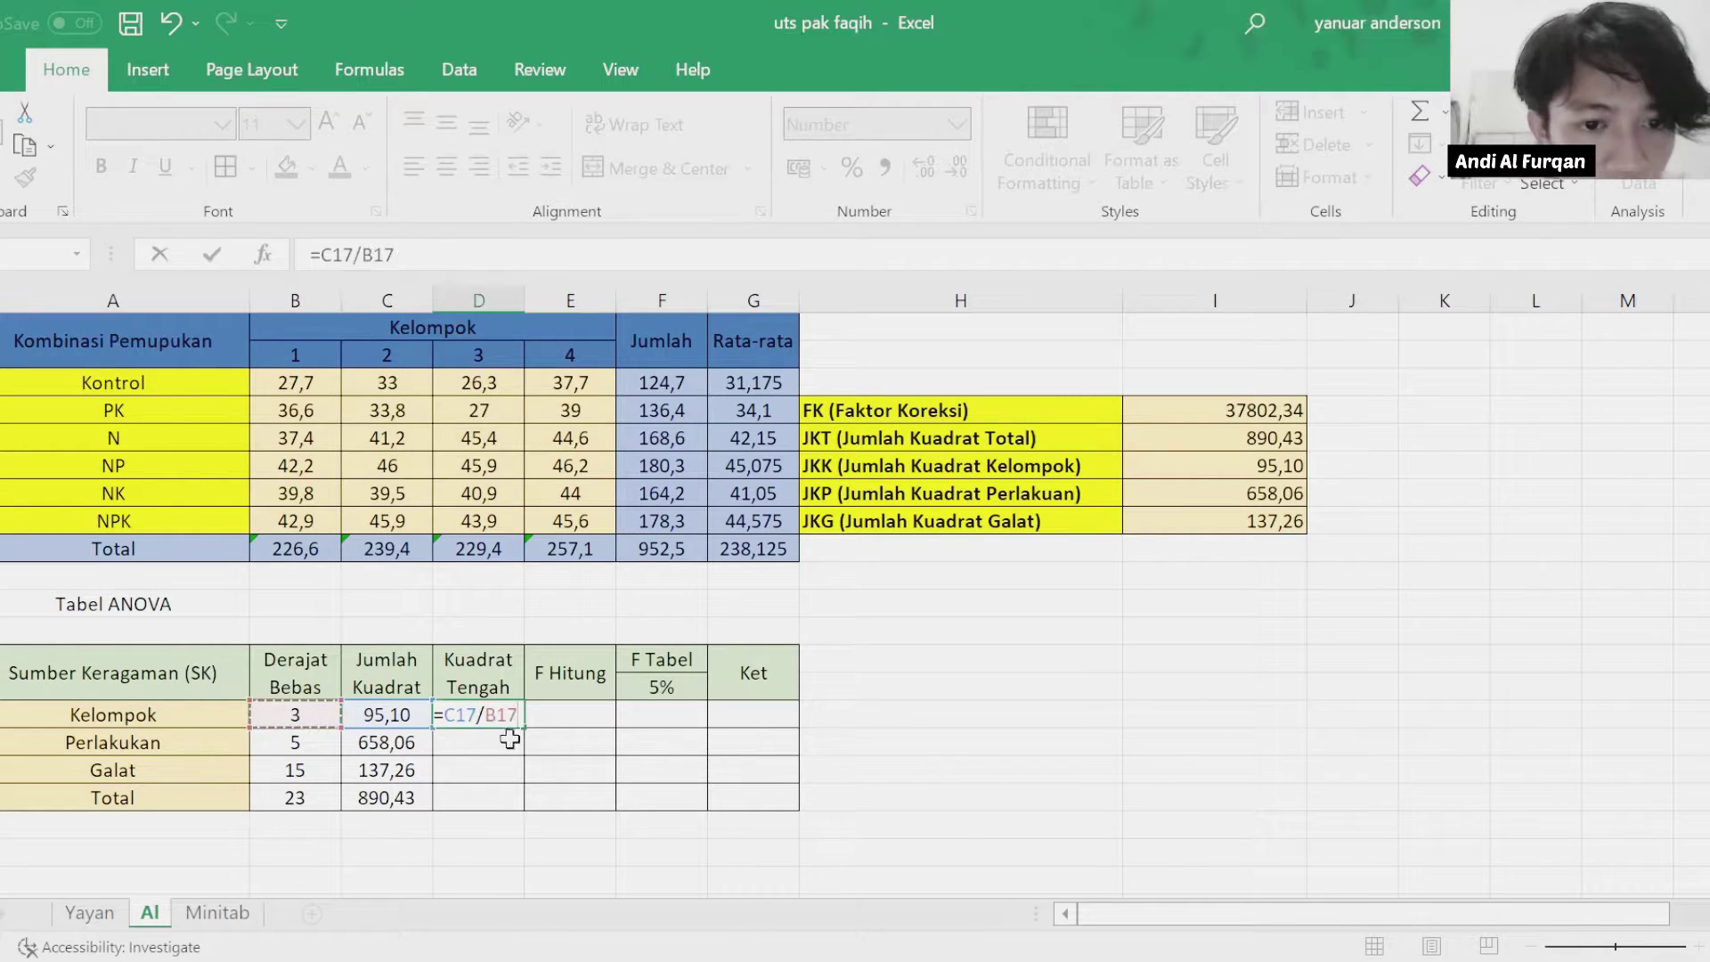
{"action": "key", "text": "Return"}
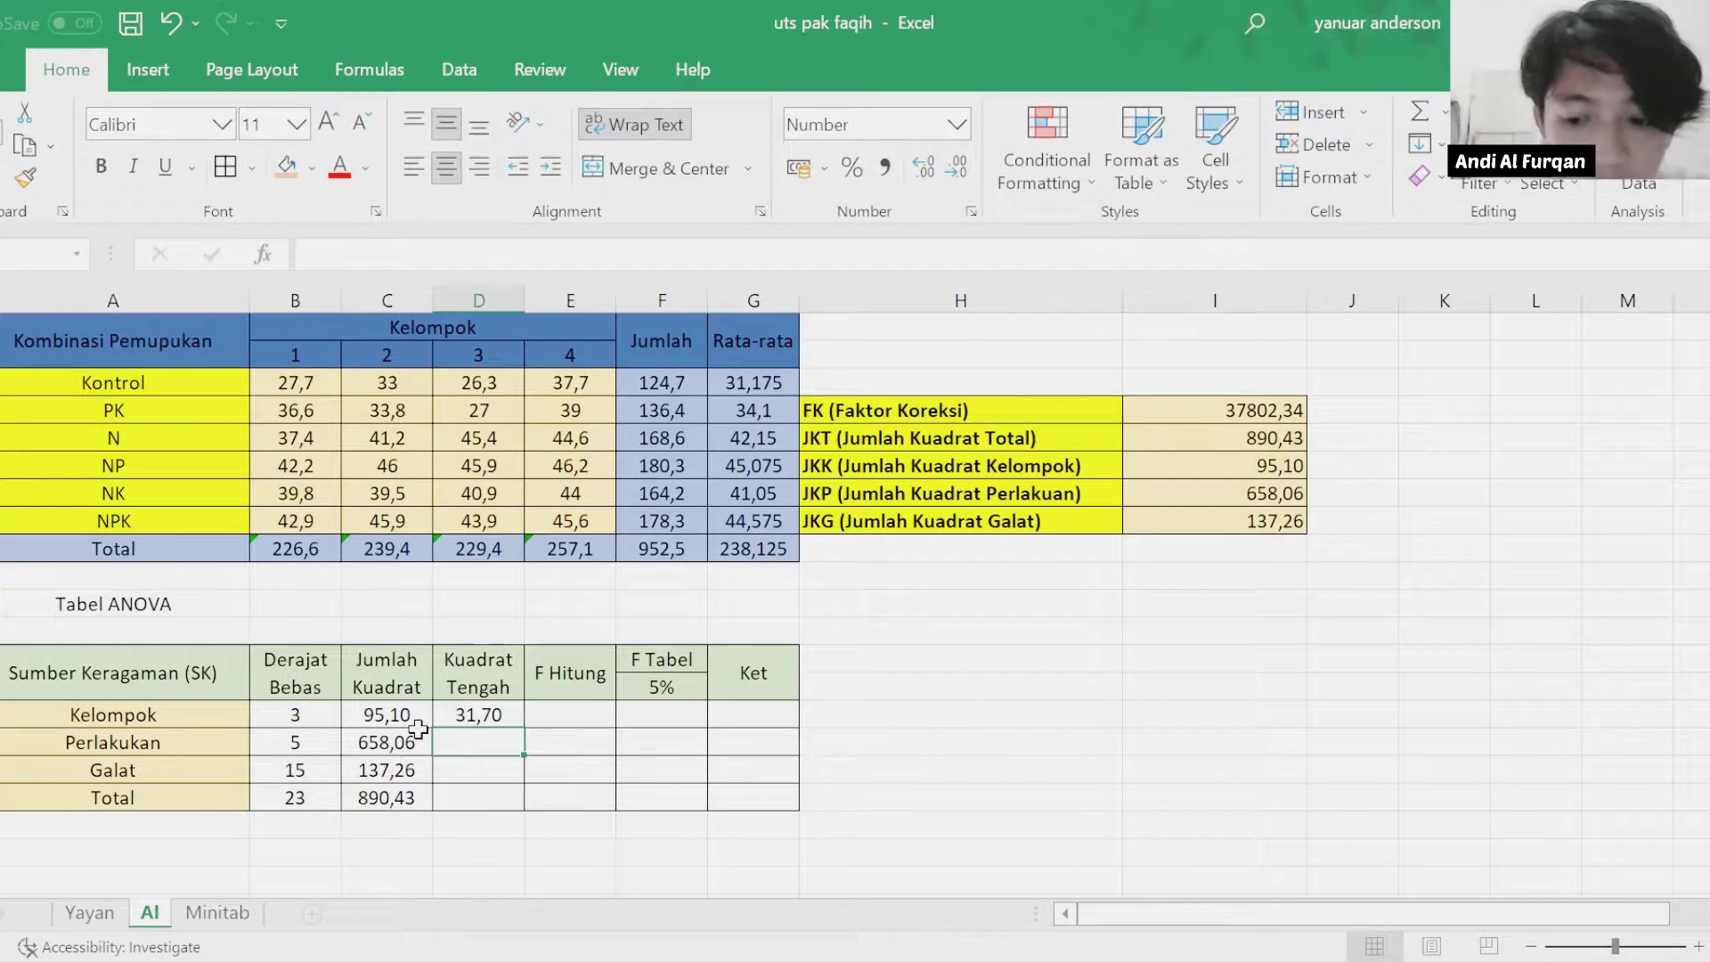
Calculate the Perlakuan Kuadrat Tengah in D18 with the formula =C18/B18.
{"action": "type", "text": "="}
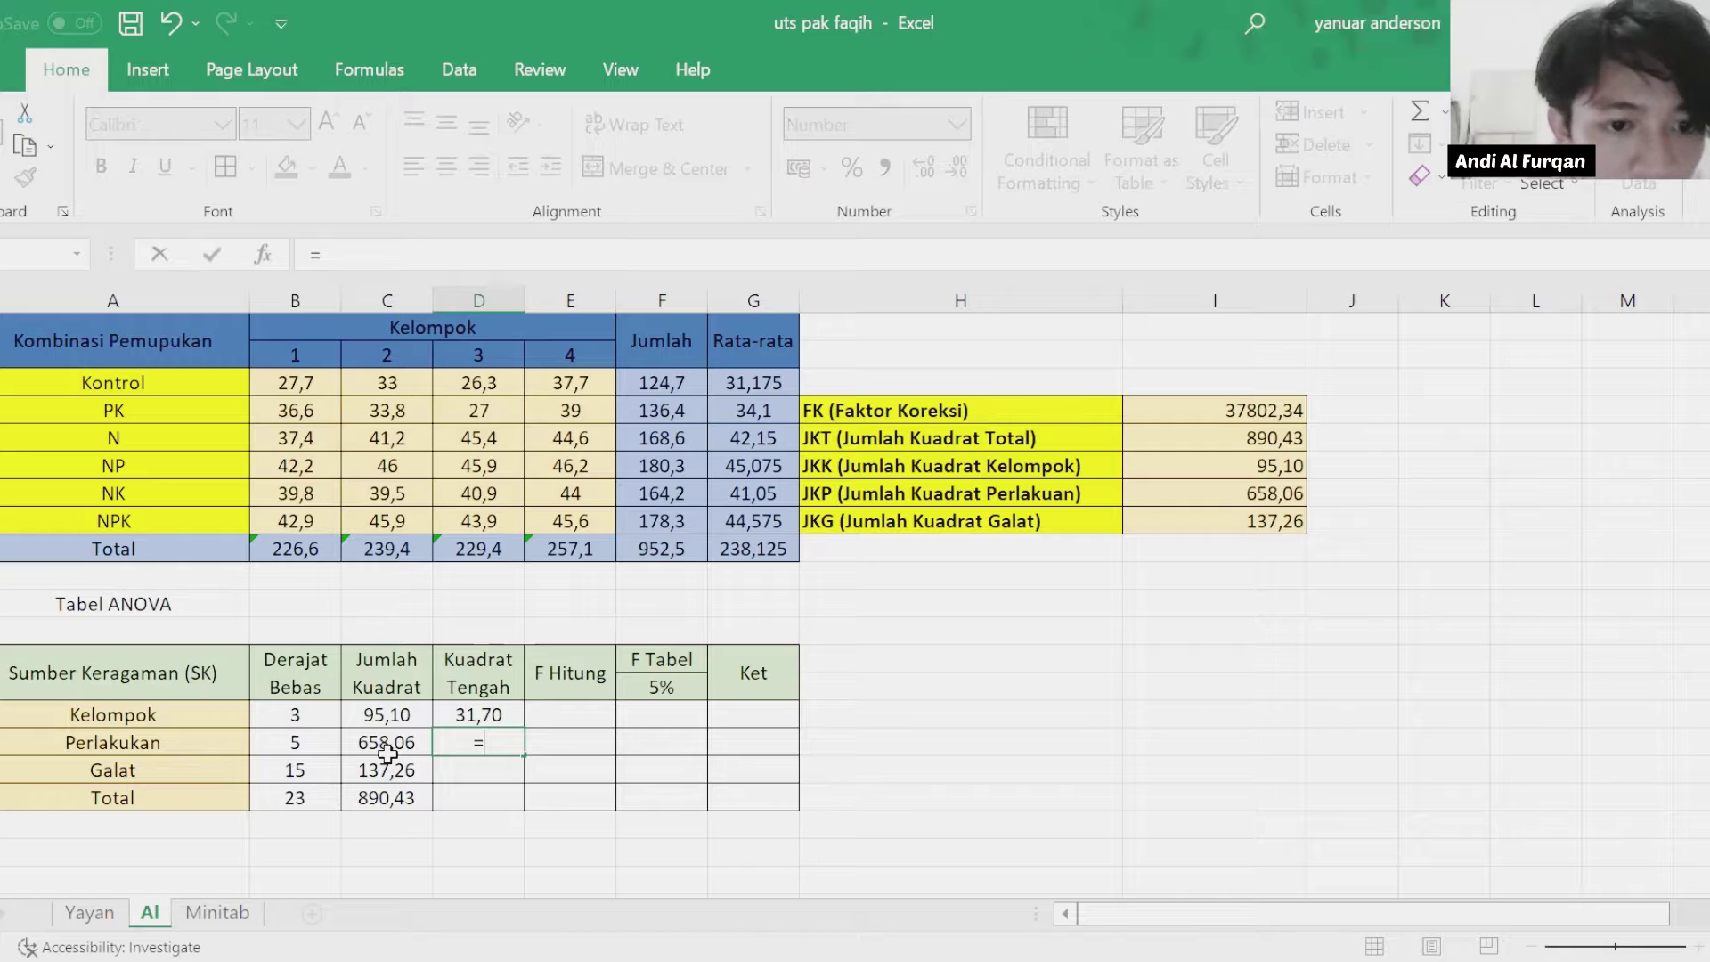
{"action": "left_click", "coordinate": [388, 754]}
{"action": "type", "text": "/"}
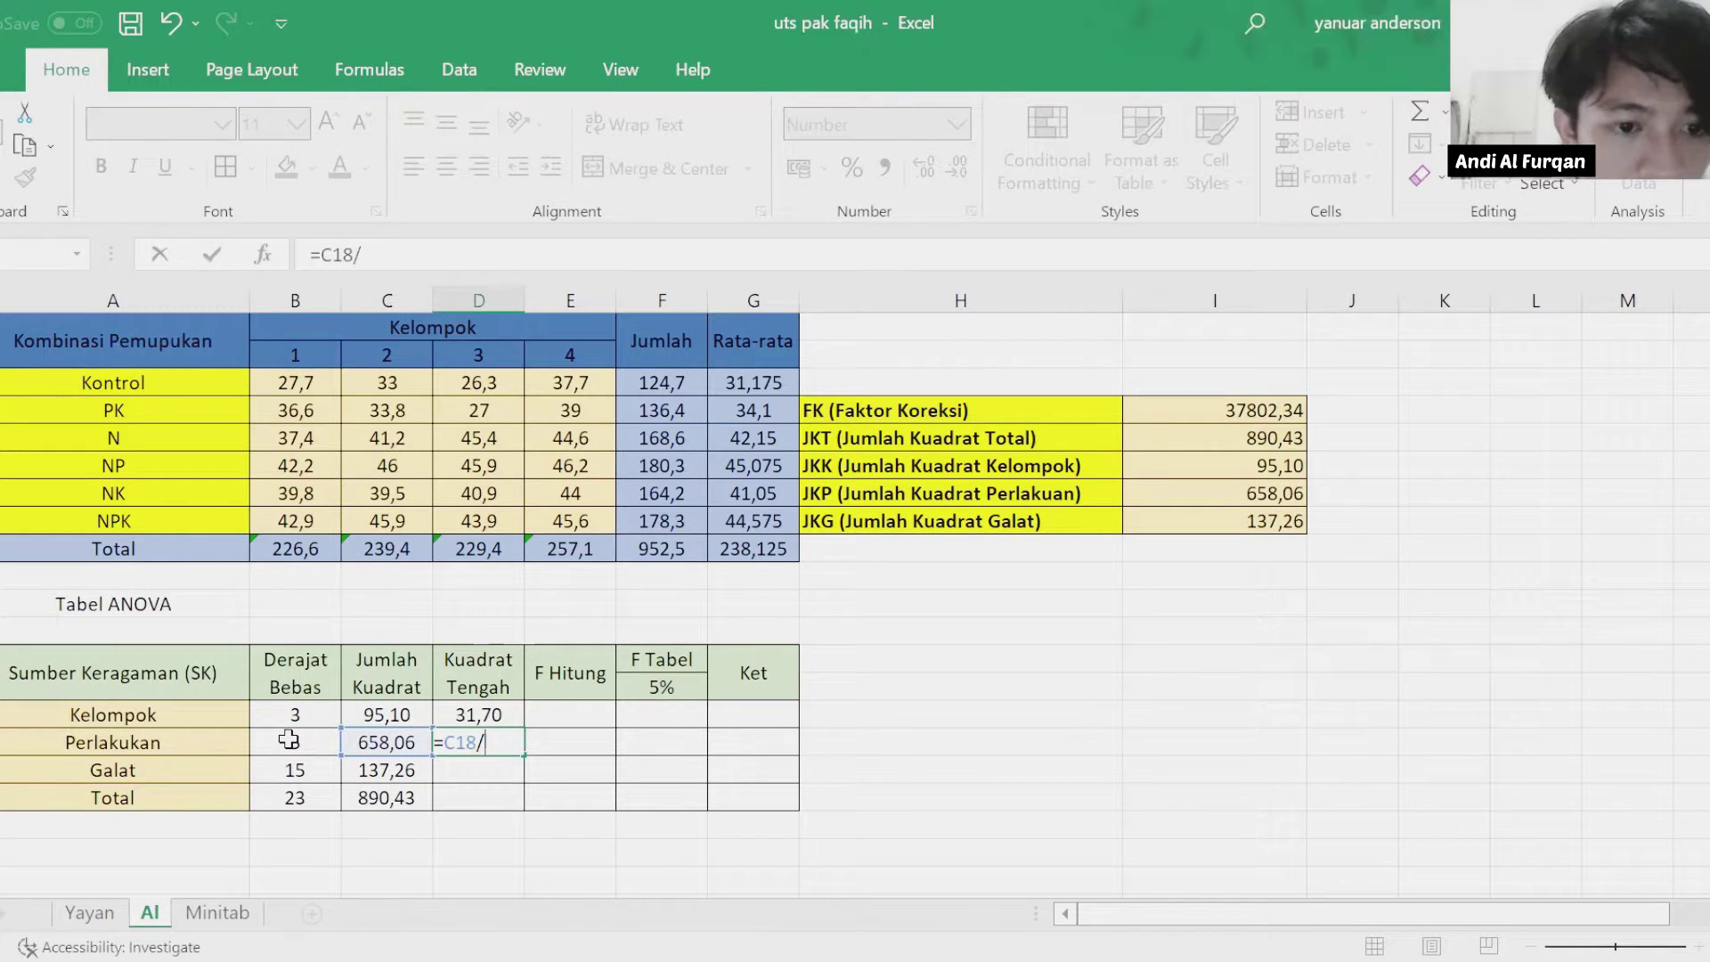
{"action": "left_click", "coordinate": [288, 739]}
{"action": "key", "text": "Return"}
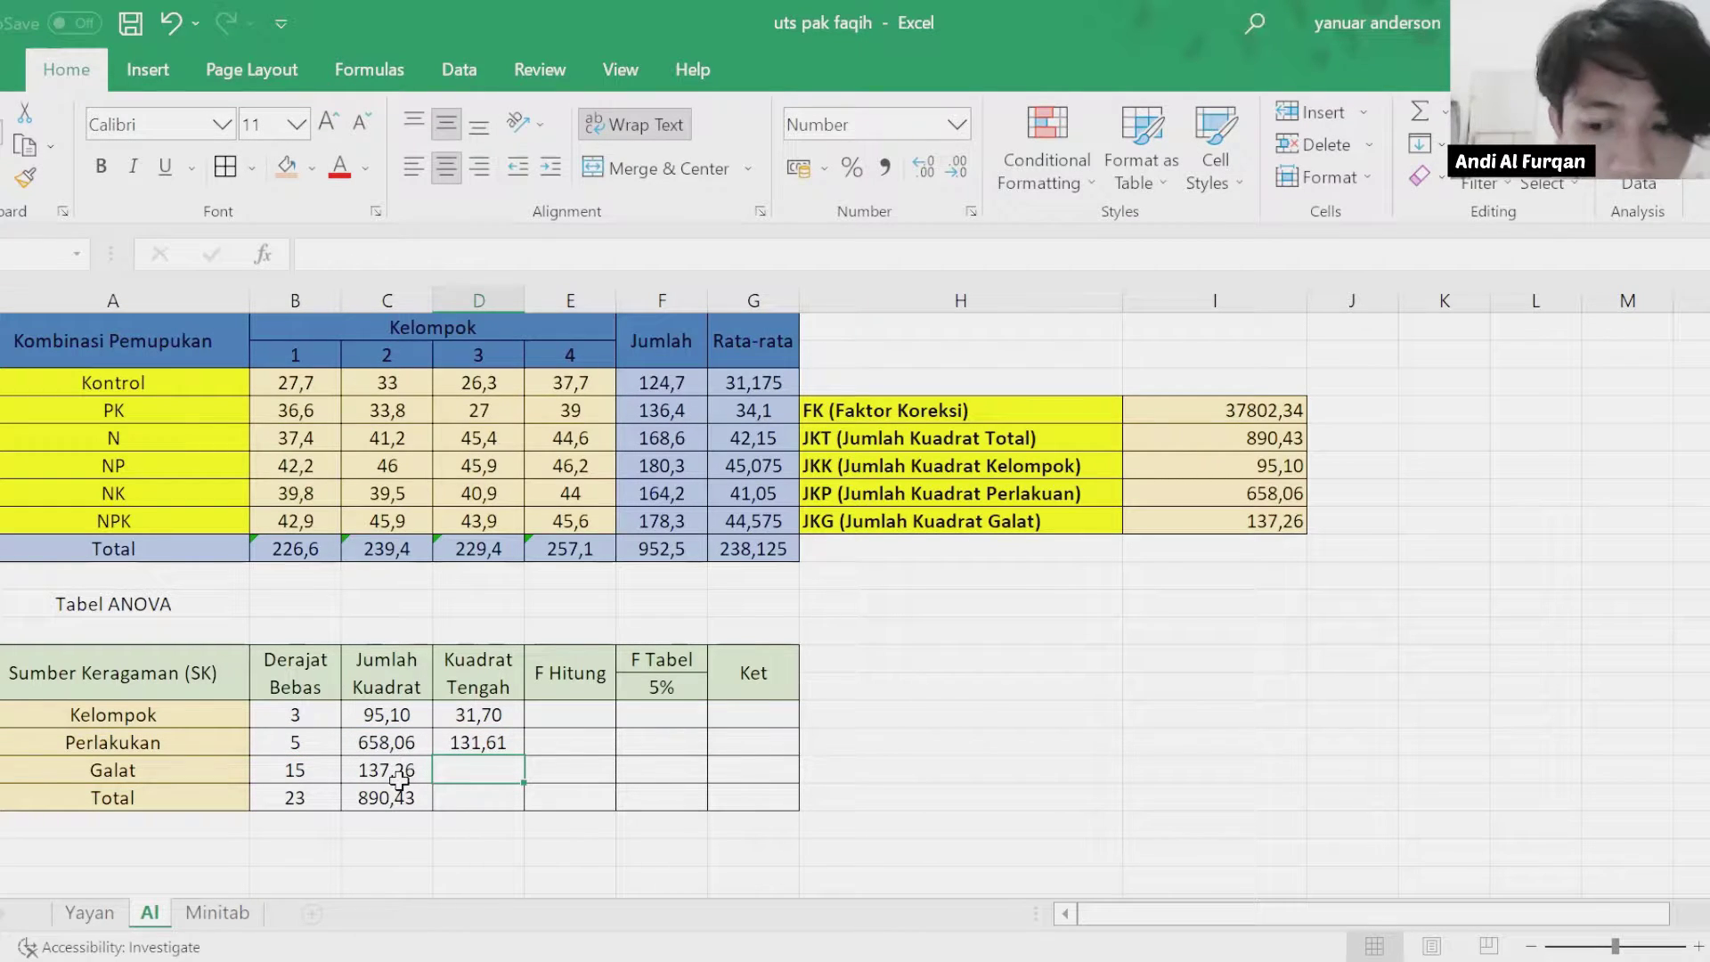
Calculate the Galat Kuadrat Tengah in D19 with the formula =C19/B19.
{"action": "type", "text": "="}
{"action": "left_click", "coordinate": [396, 776]}
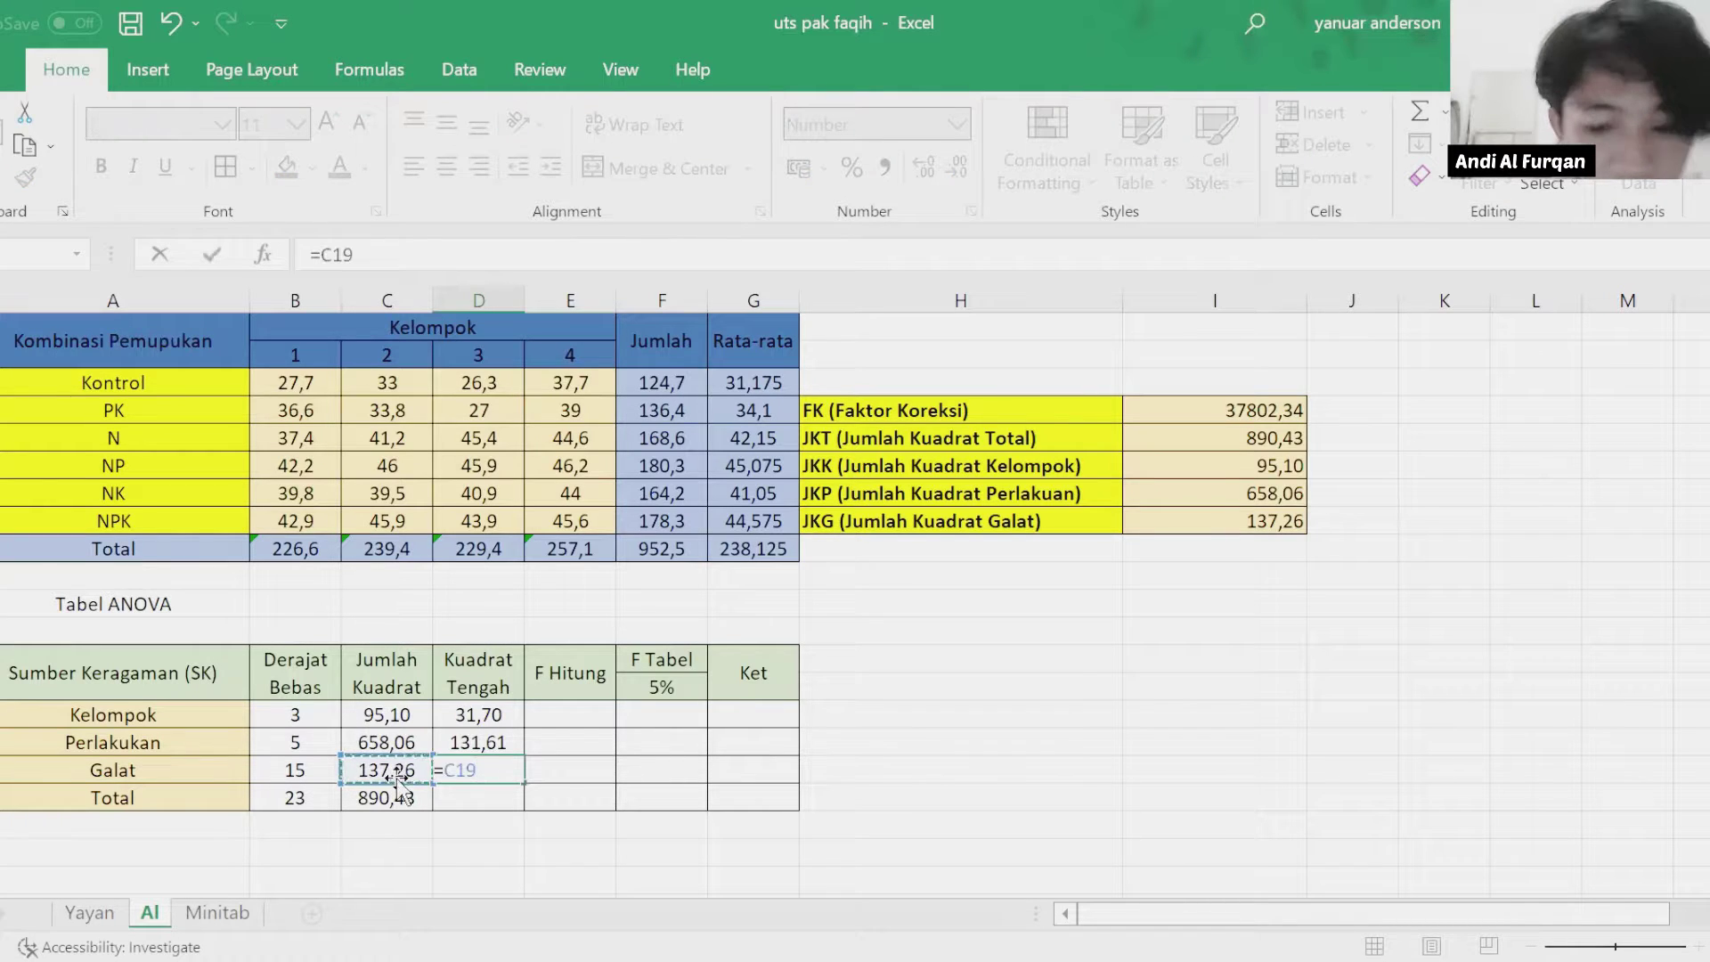
{"action": "type", "text": "/"}
{"action": "left_click", "coordinate": [298, 770]}
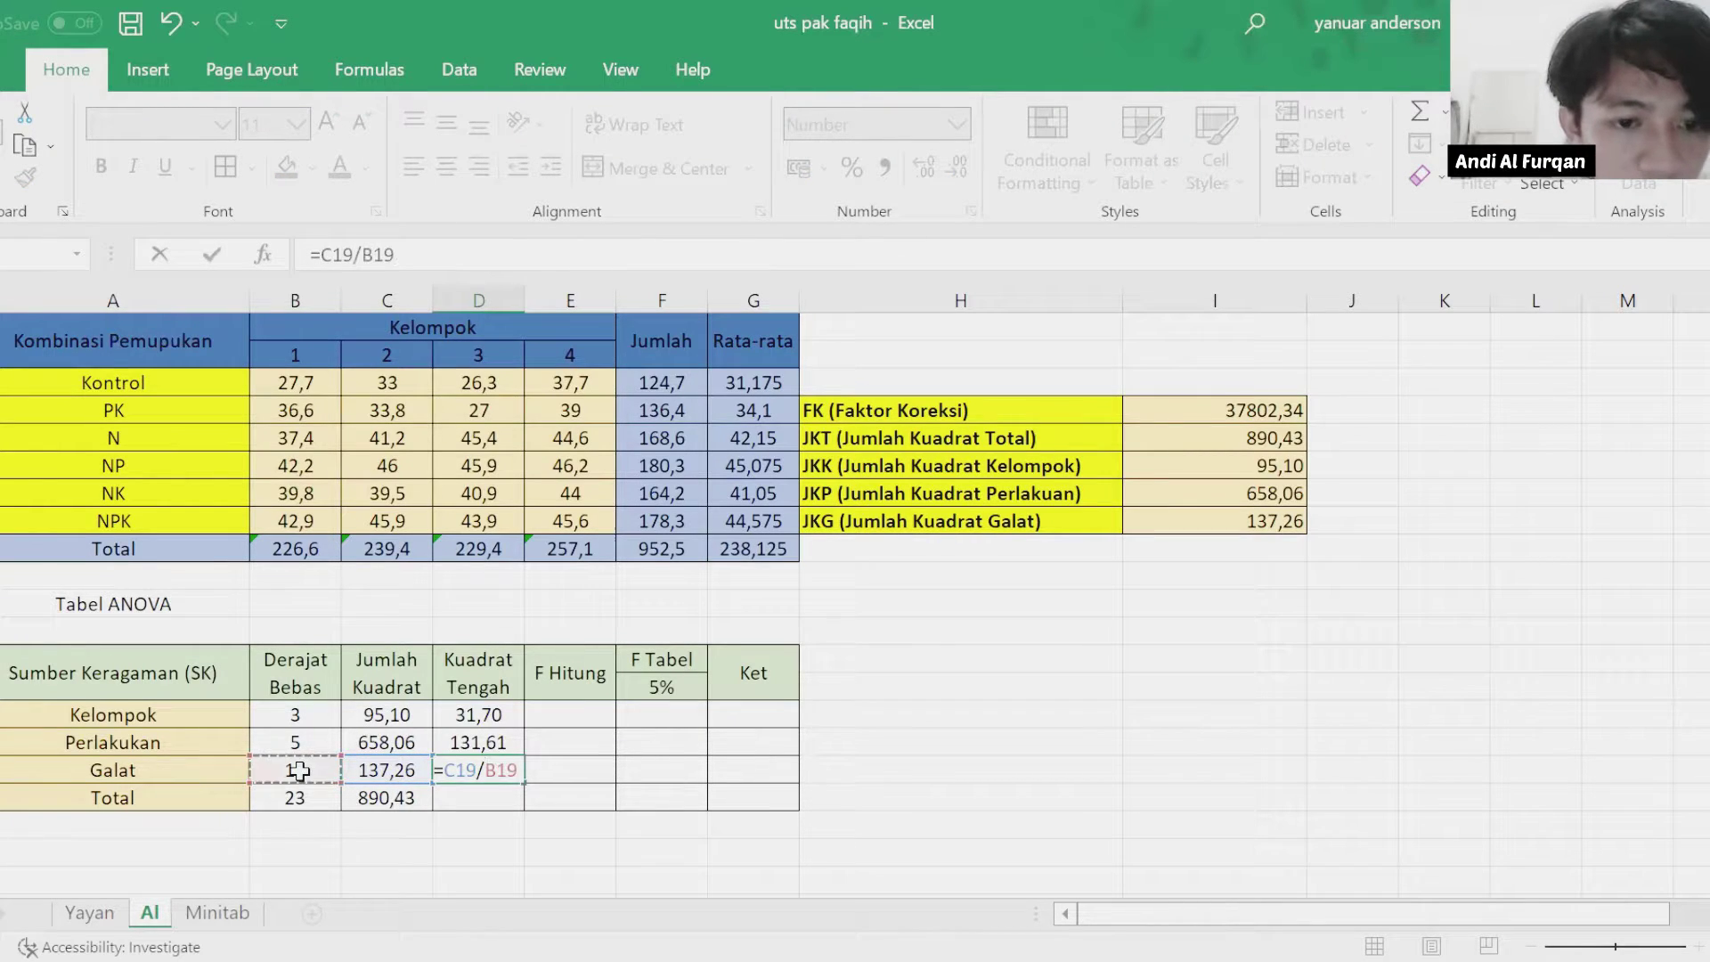
{"action": "key", "text": "Return"}
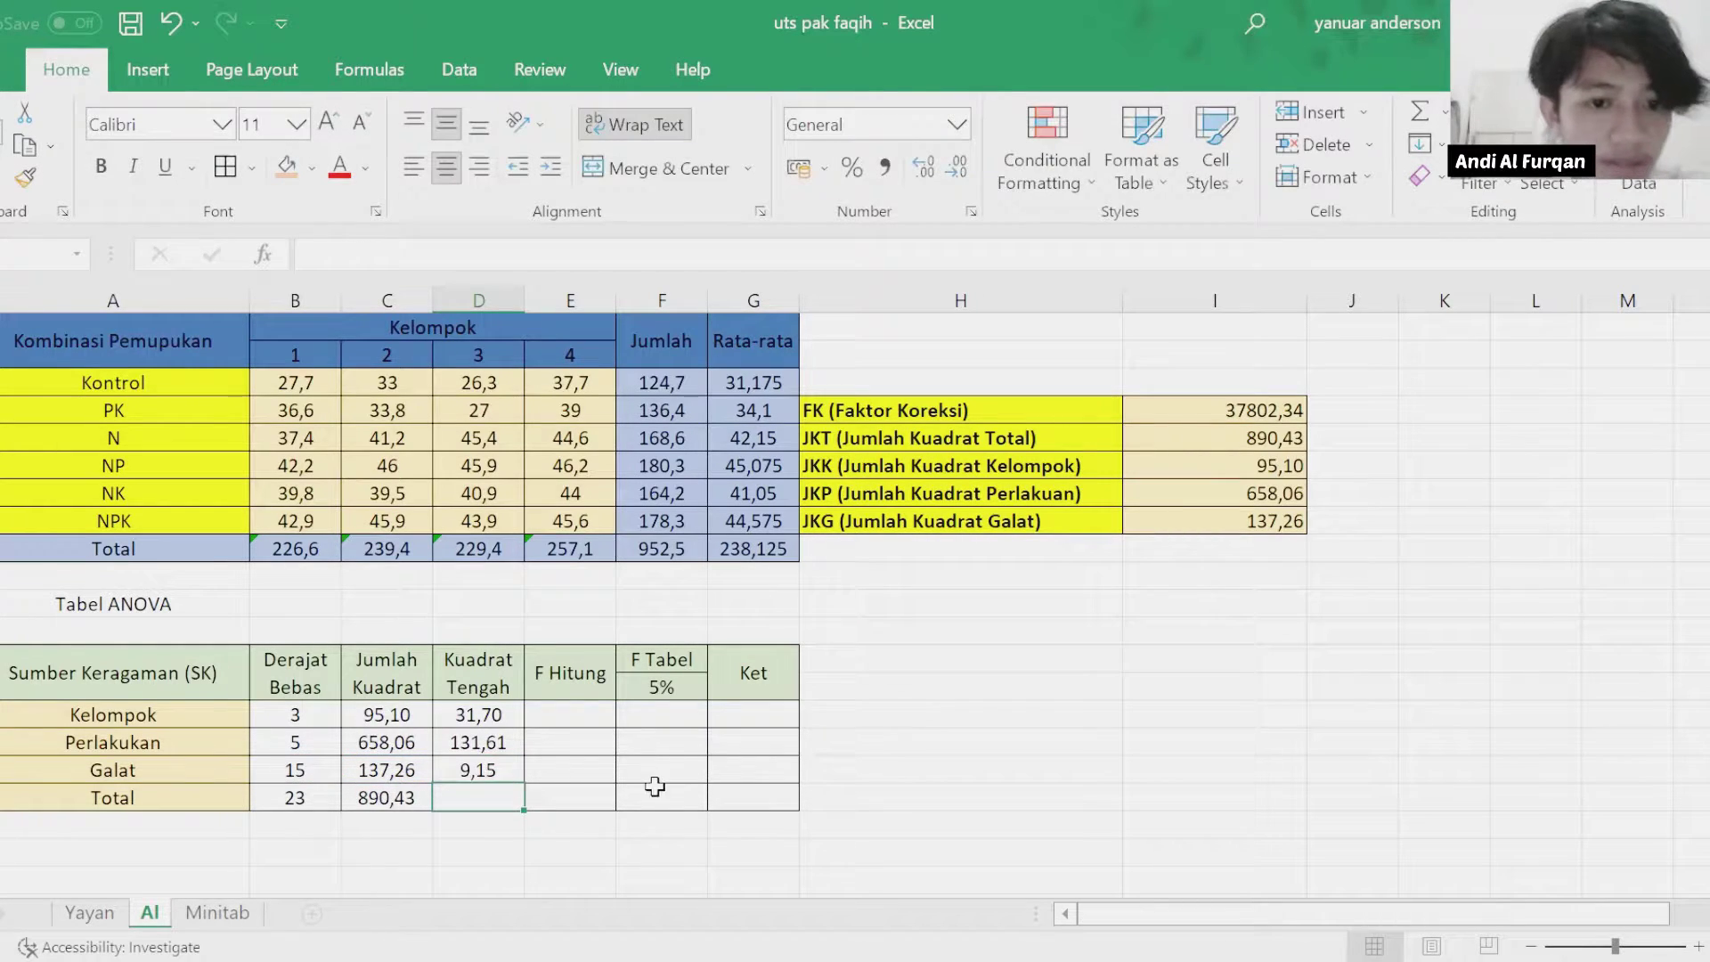
Calculate the Kelompok F Hitung in E17 by dividing its mean square by the Galat mean square, =D17/D19.
{"action": "left_click", "coordinate": [579, 713]}
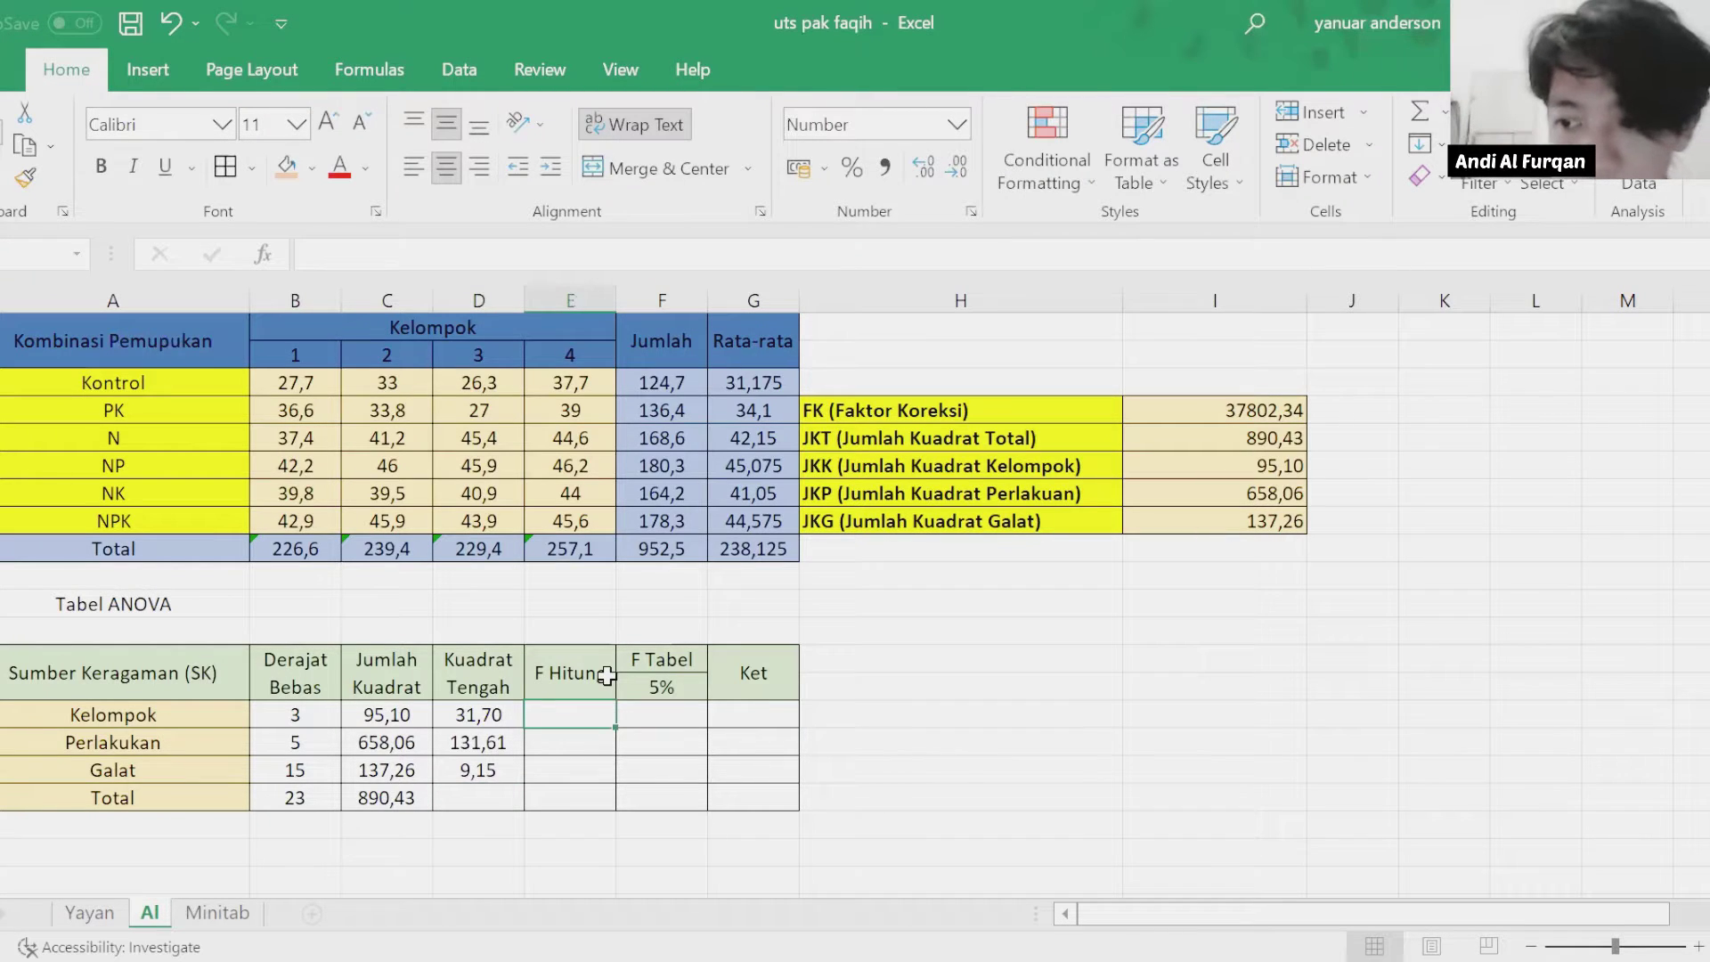
{"action": "left_click", "coordinate": [487, 718]}
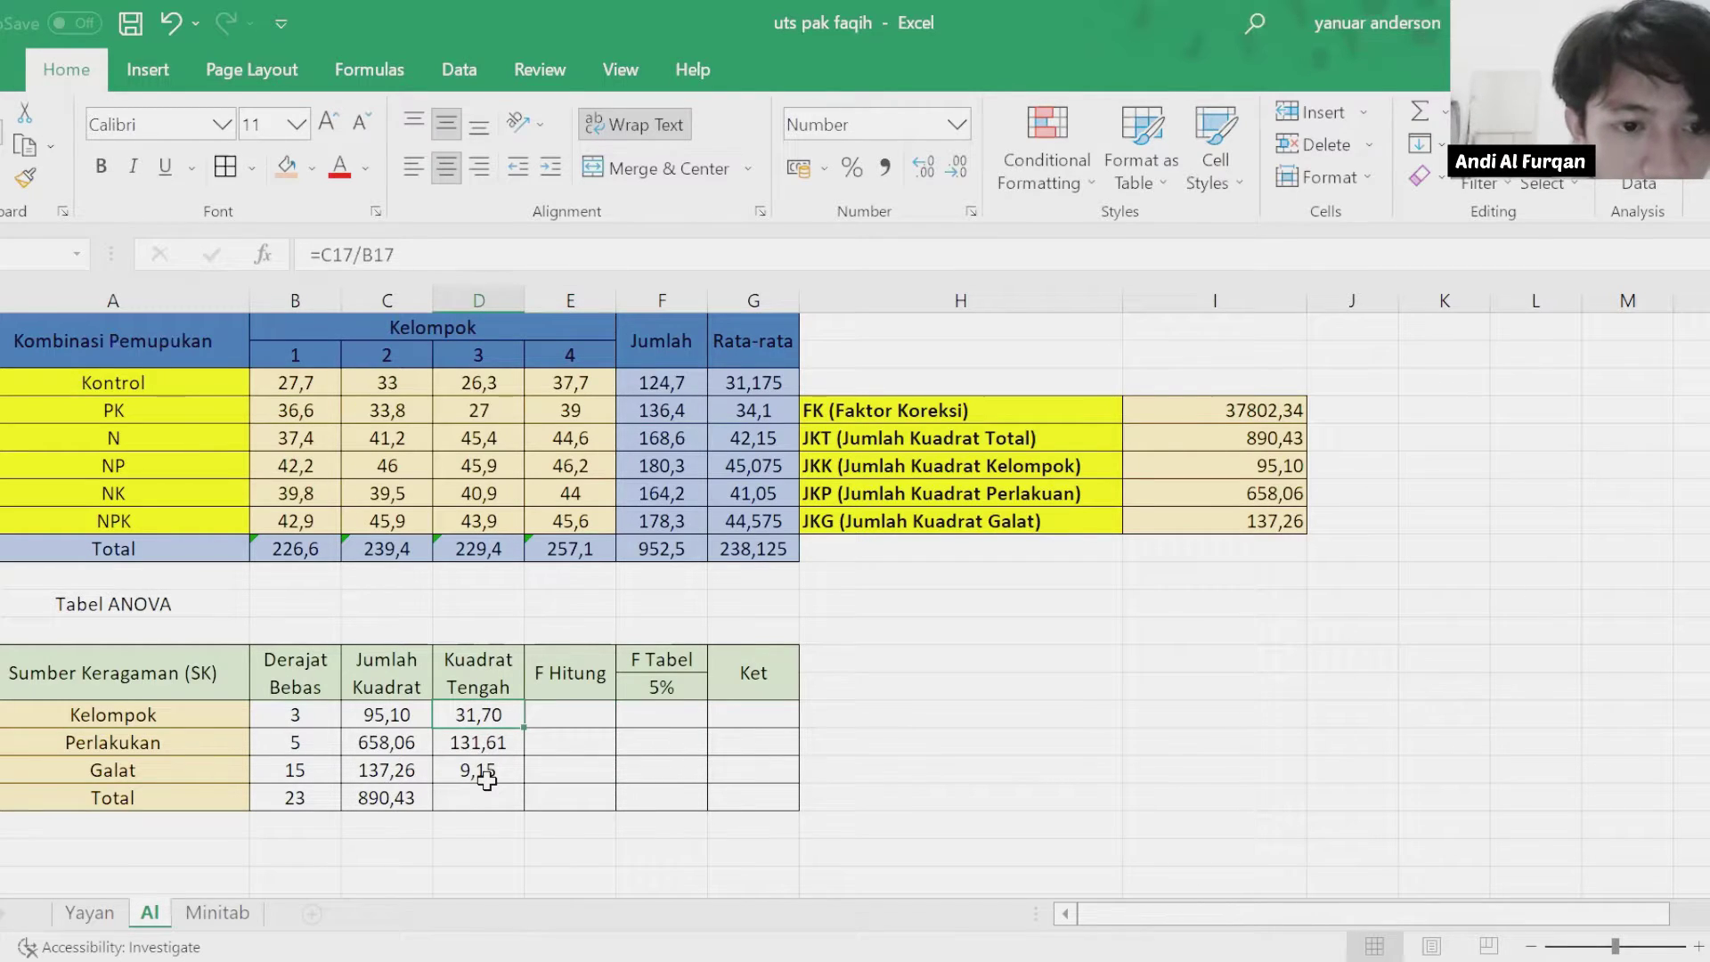
{"action": "left_click", "coordinate": [559, 719]}
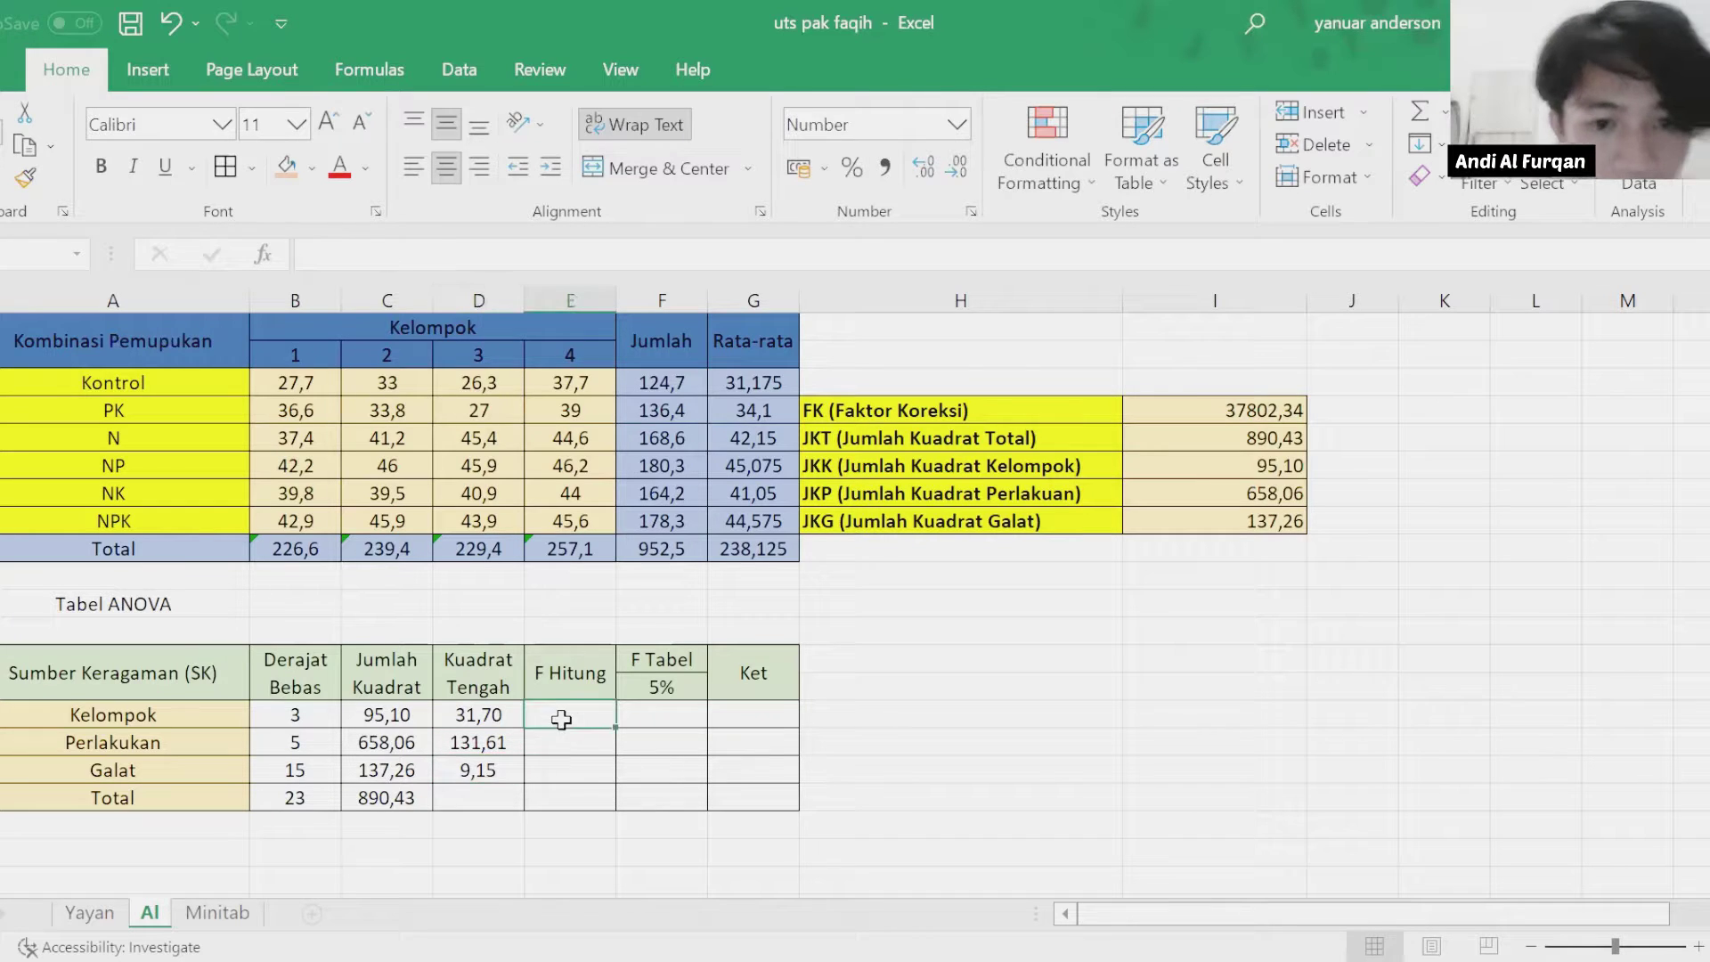
{"action": "type", "text": "="}
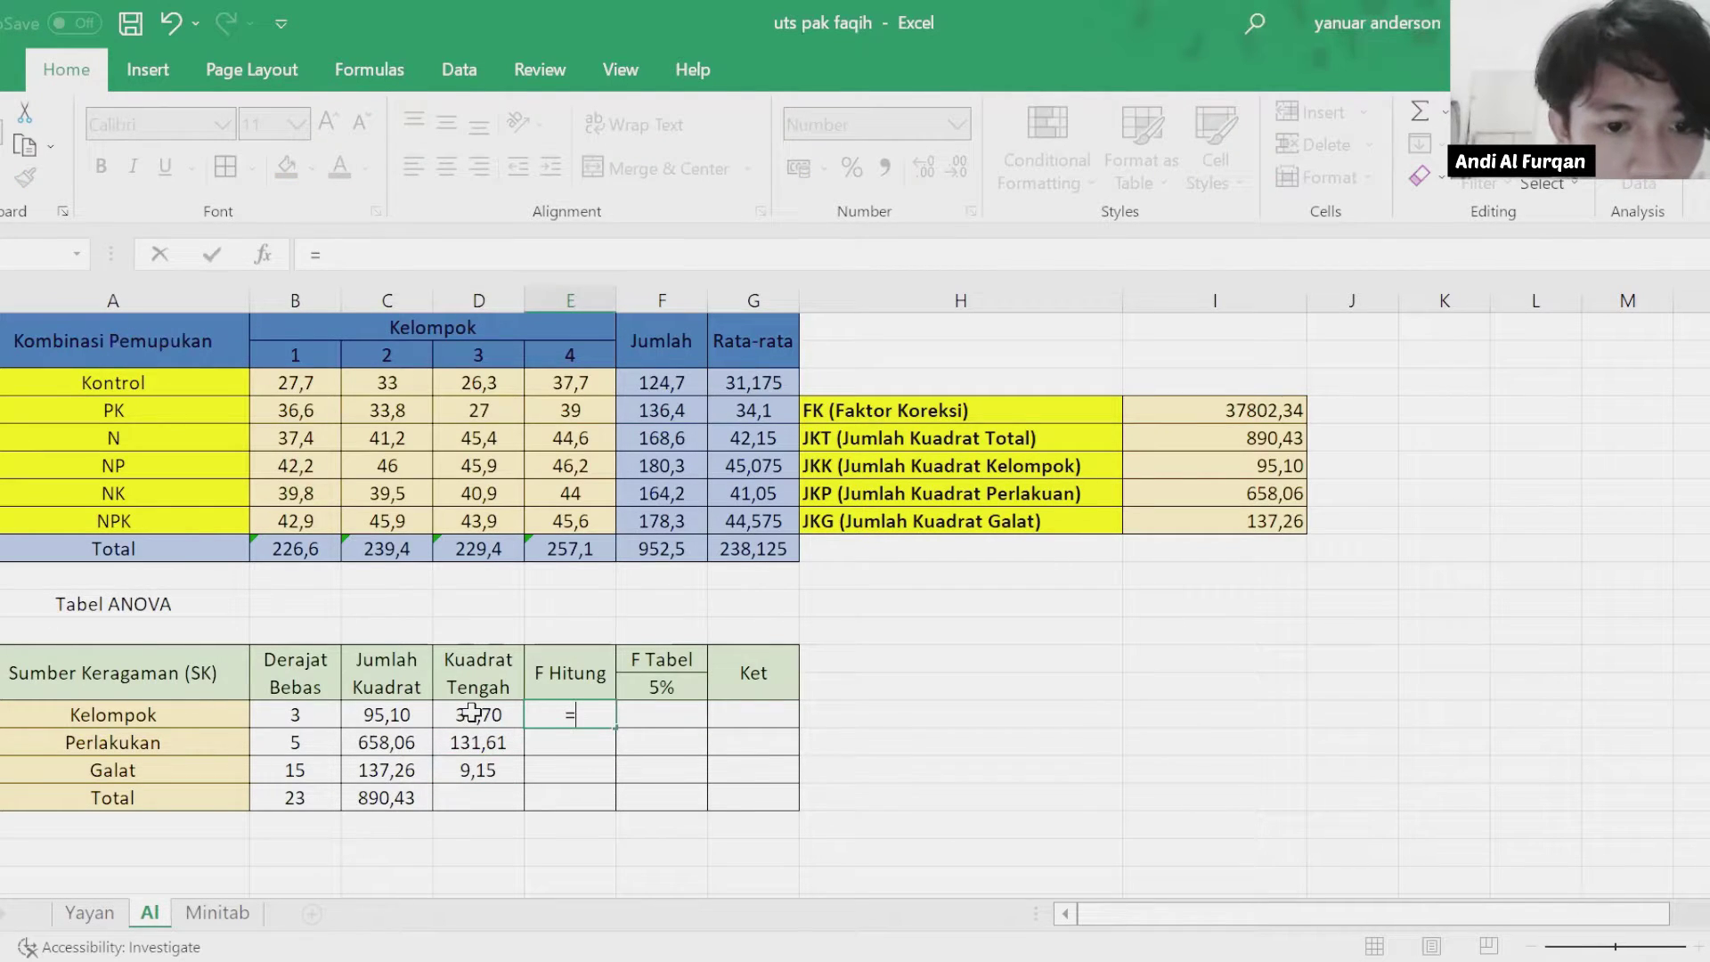
{"action": "left_click", "coordinate": [472, 713]}
{"action": "type", "text": "/"}
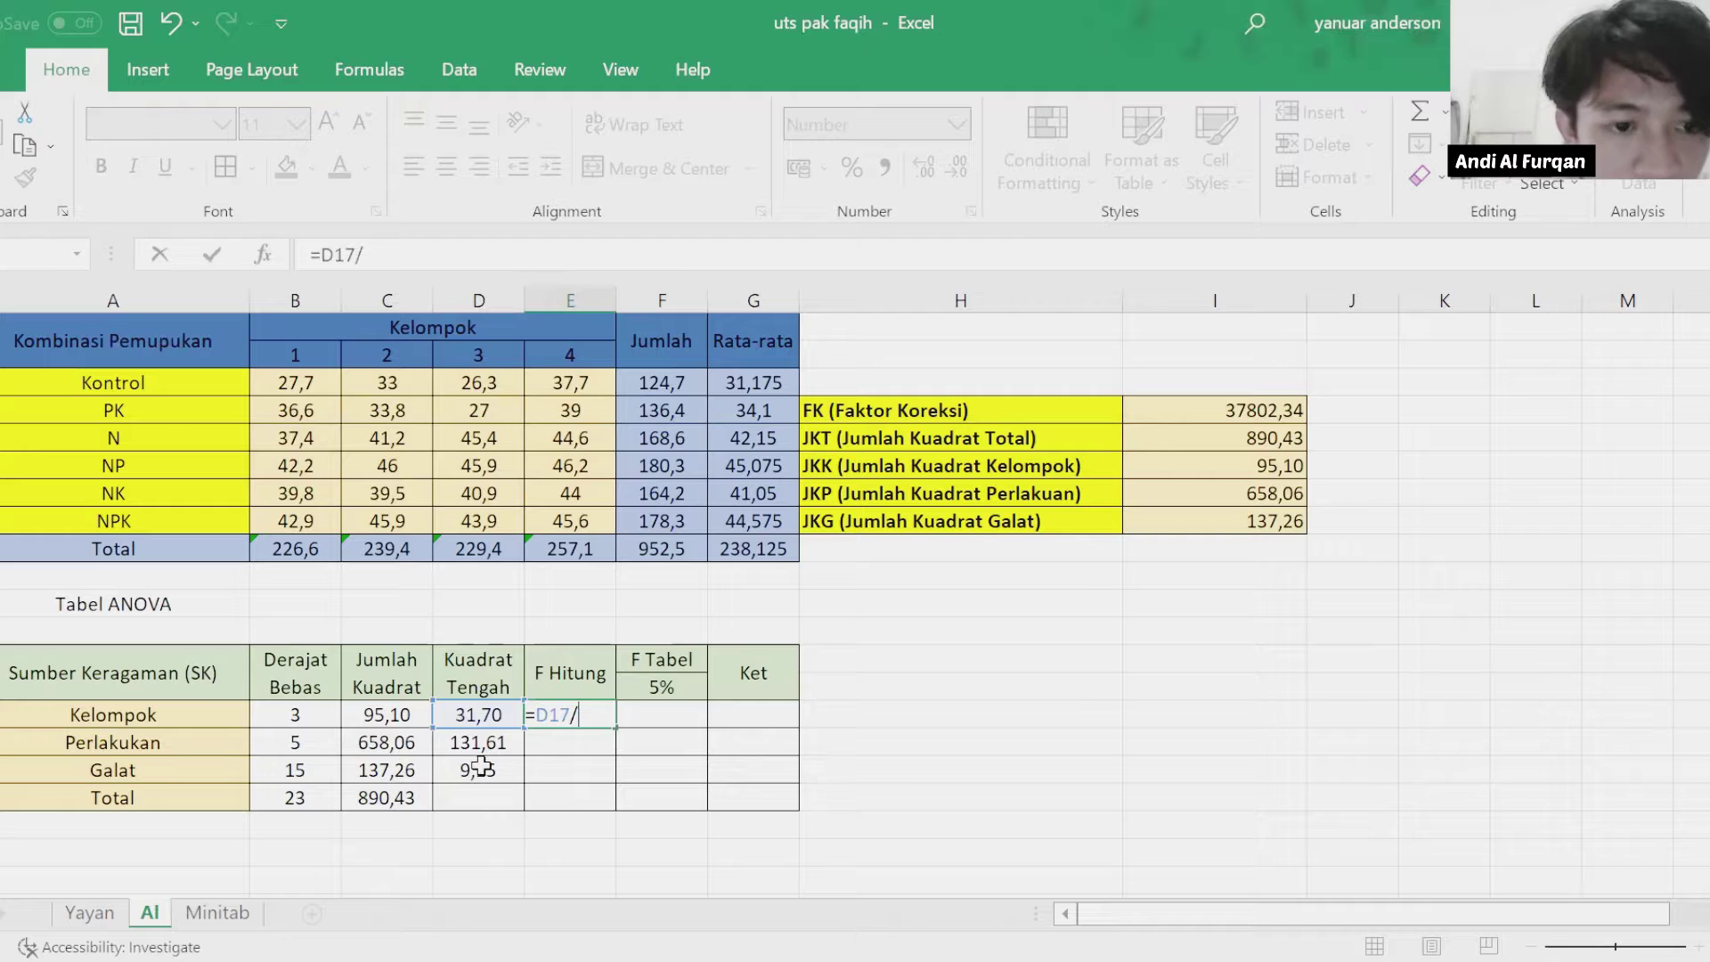
{"action": "left_click", "coordinate": [479, 768]}
{"action": "key", "text": "Return"}
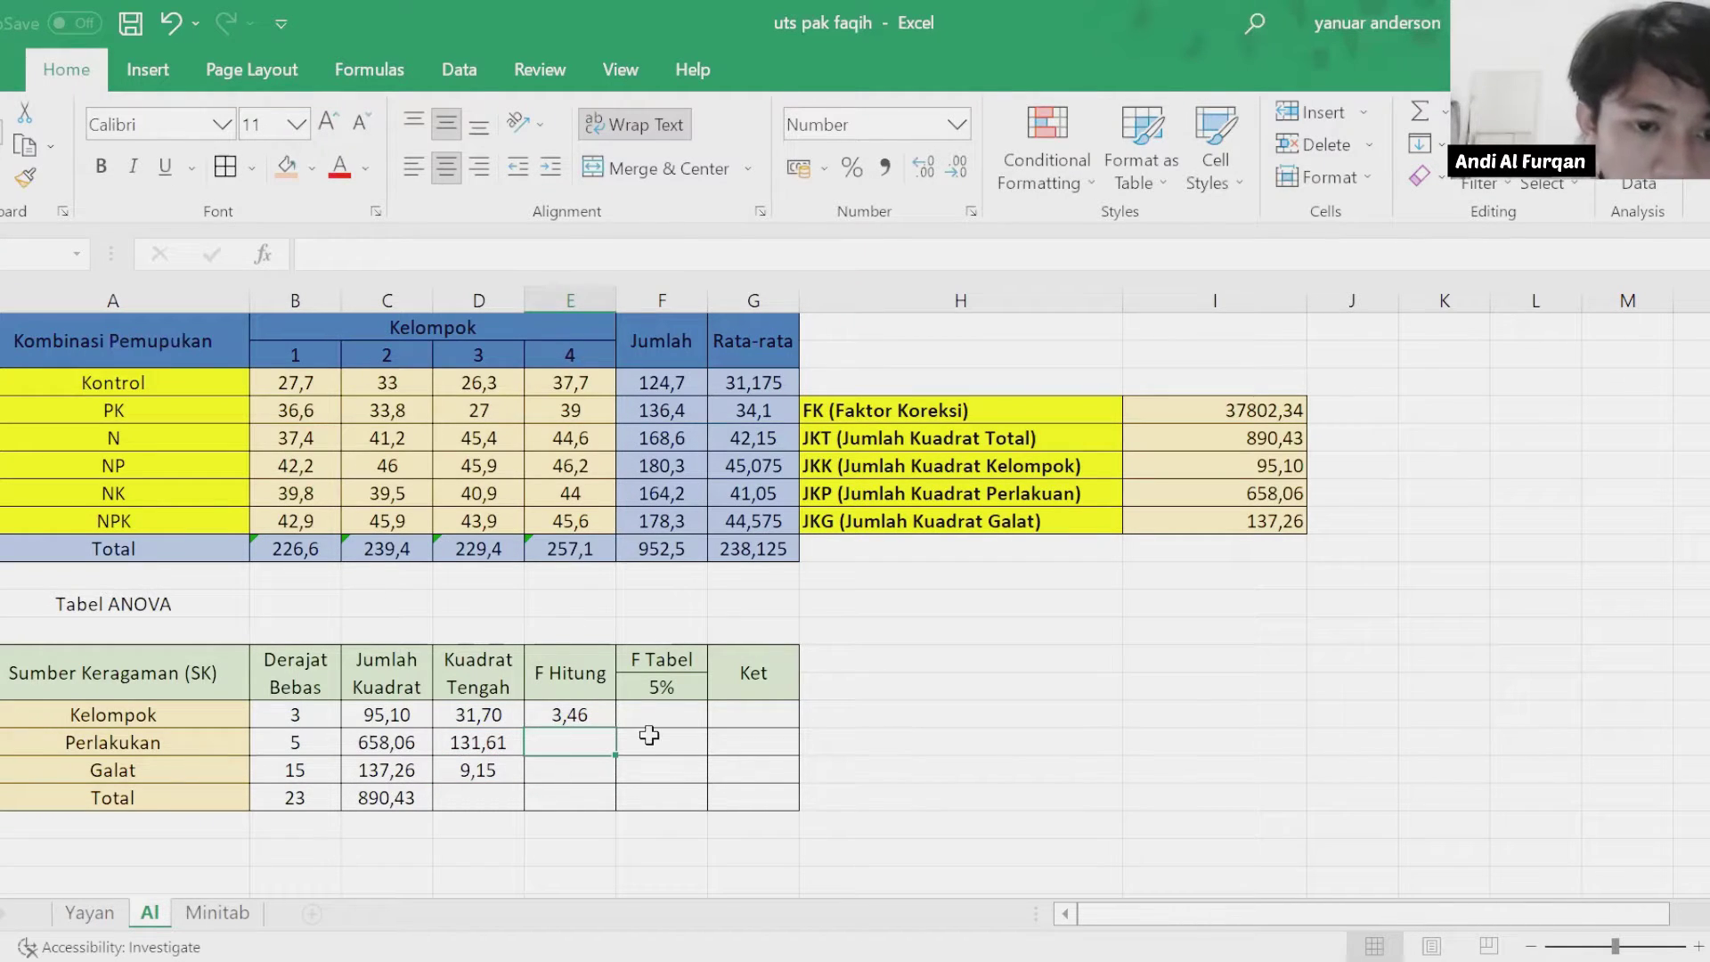
Calculate the Perlakuan F Hitung in E18 with the formula =D18/D19.
{"action": "type", "text": "="}
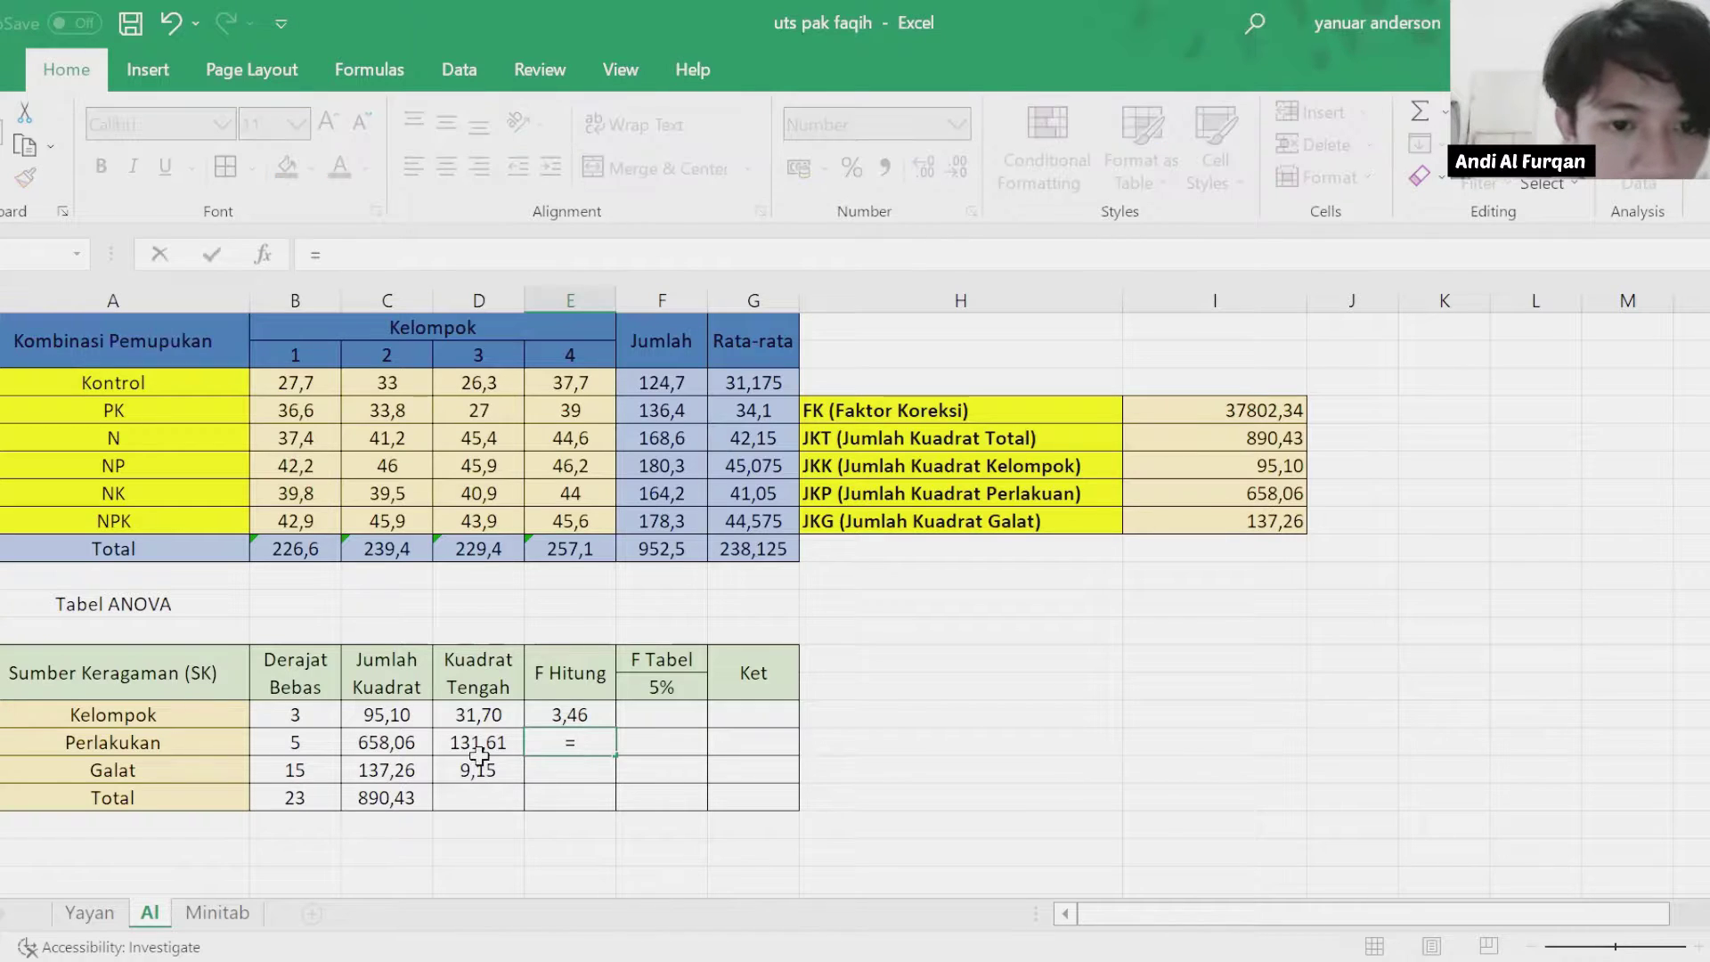
{"action": "left_click", "coordinate": [482, 737]}
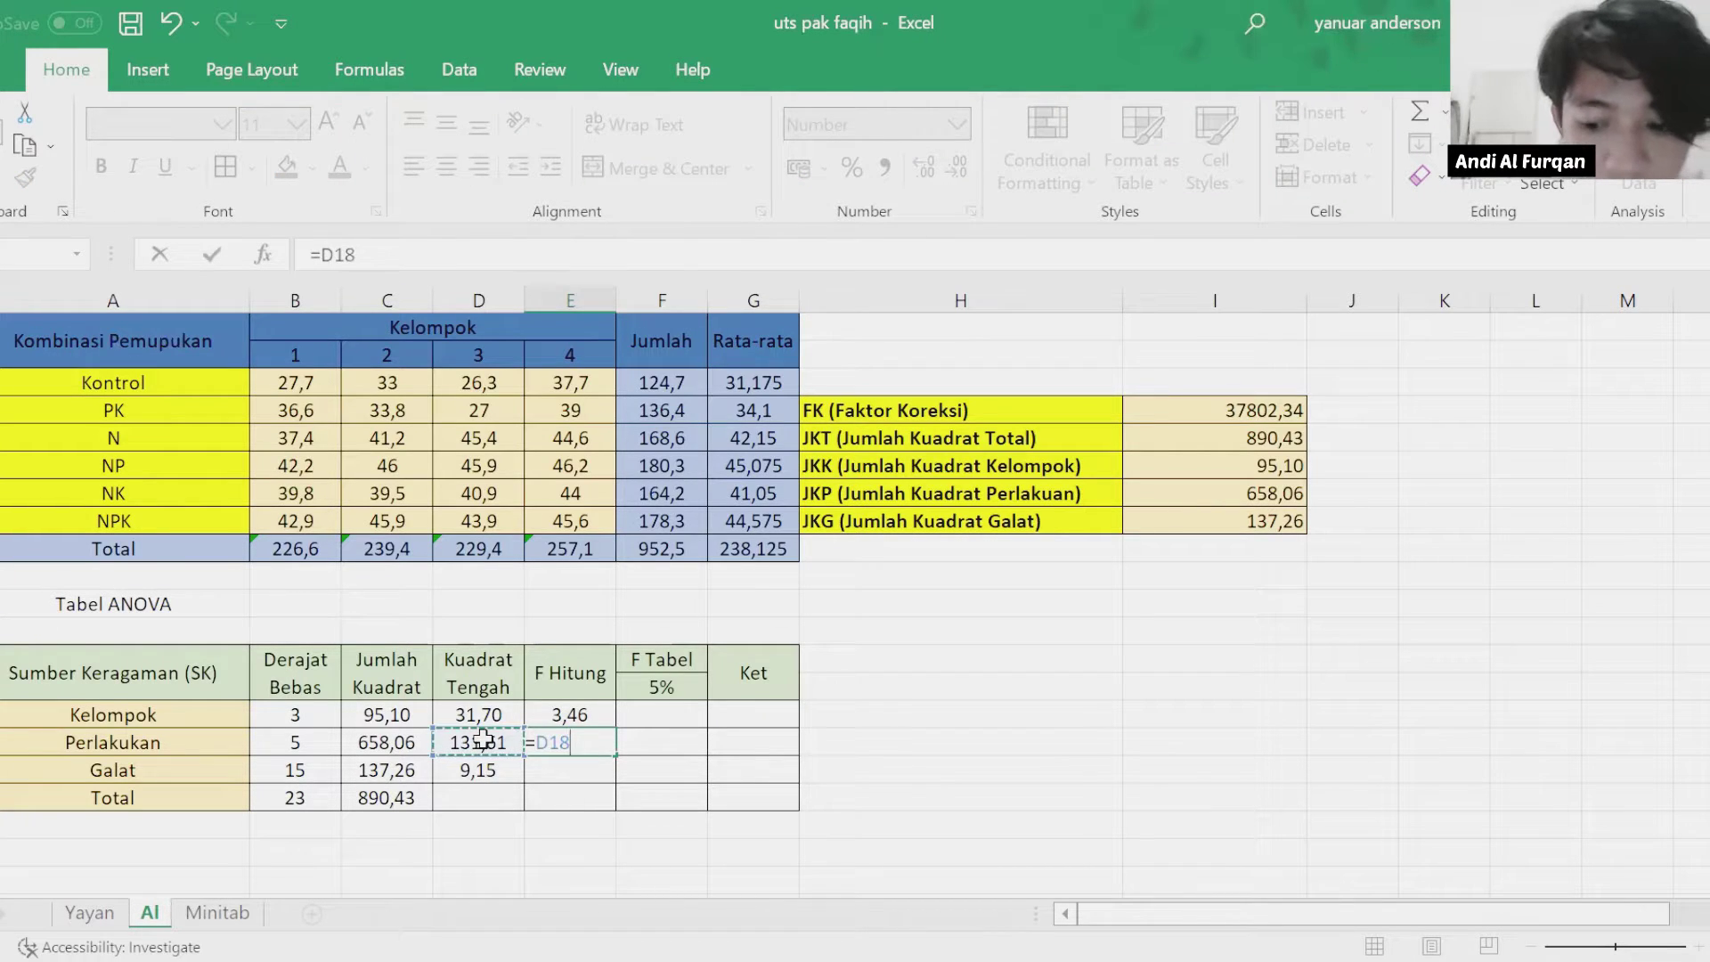
{"action": "type", "text": "/"}
{"action": "left_click", "coordinate": [482, 779]}
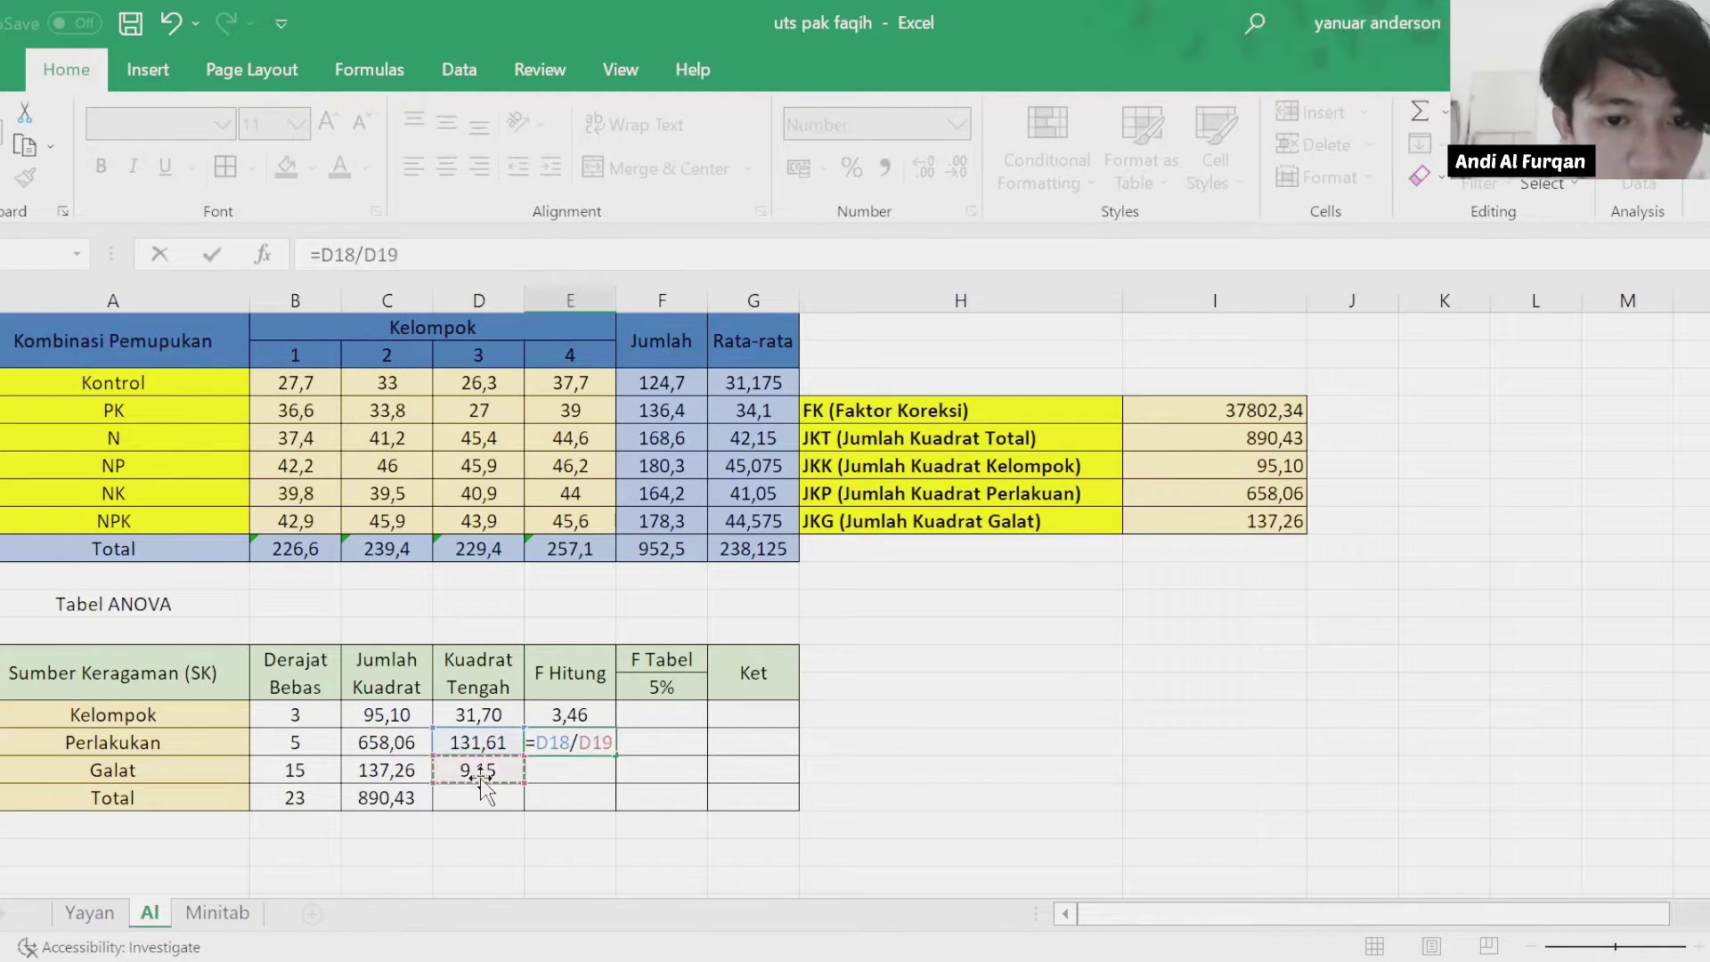
{"action": "key", "text": "Return"}
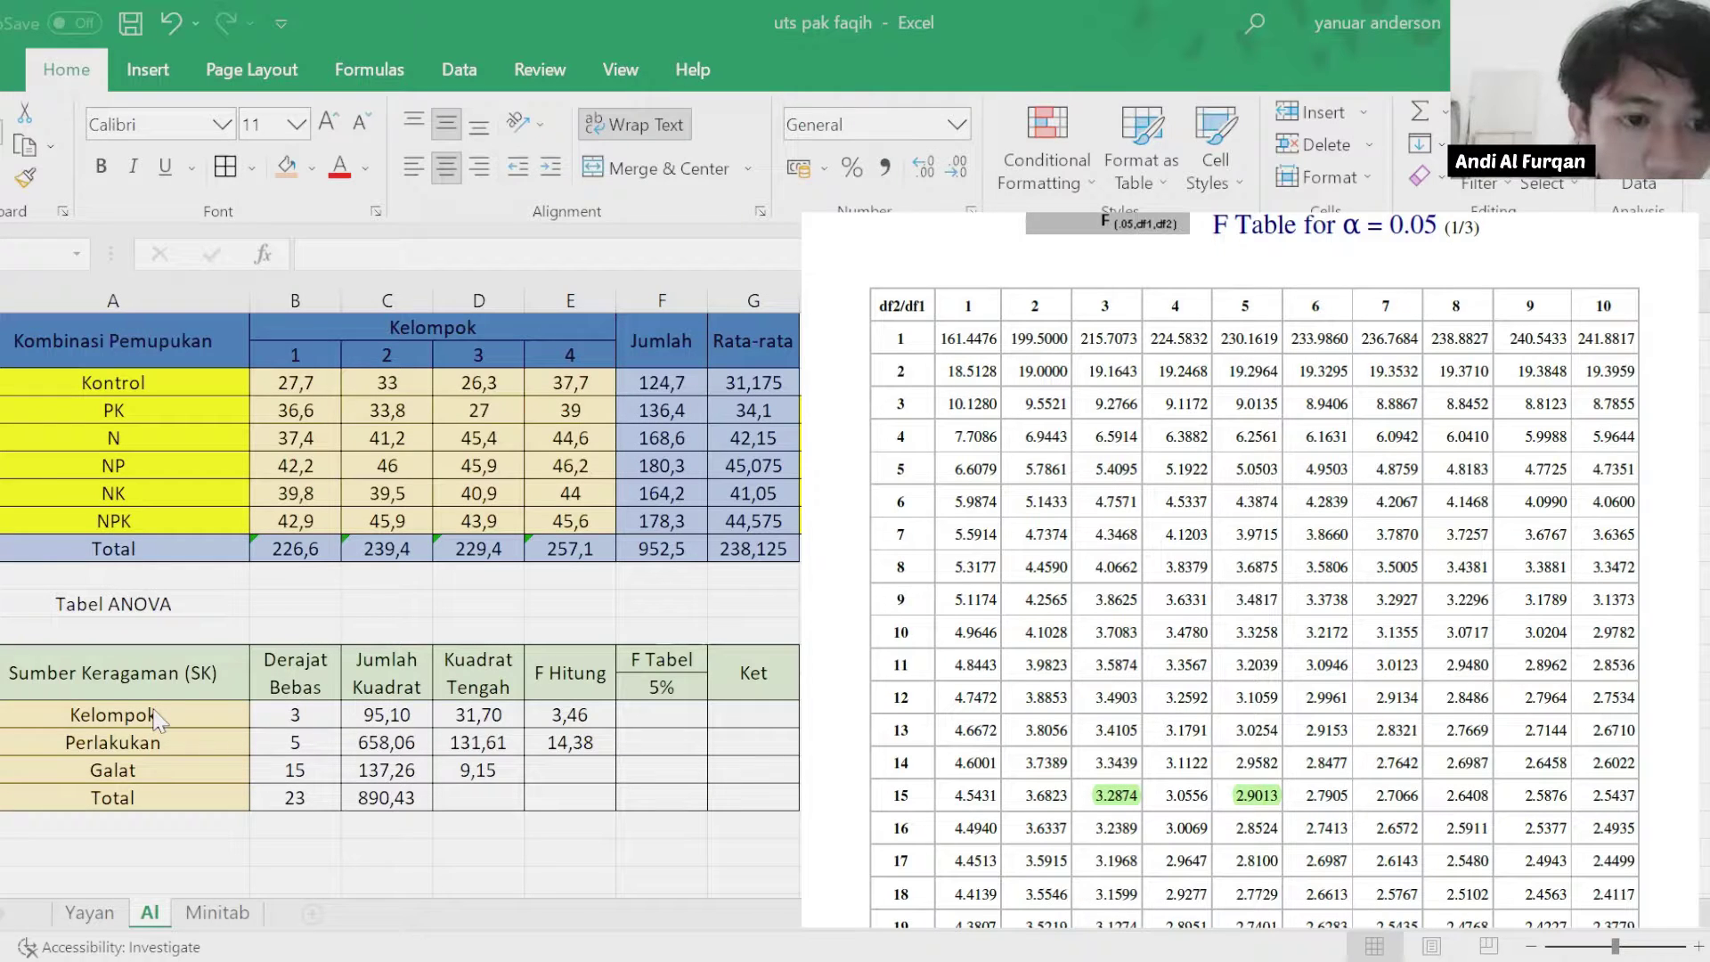
Enter 3,2874 from the F table as the Kelompok F Tabel 5% value in F17.
{"action": "left_click", "coordinate": [570, 769]}
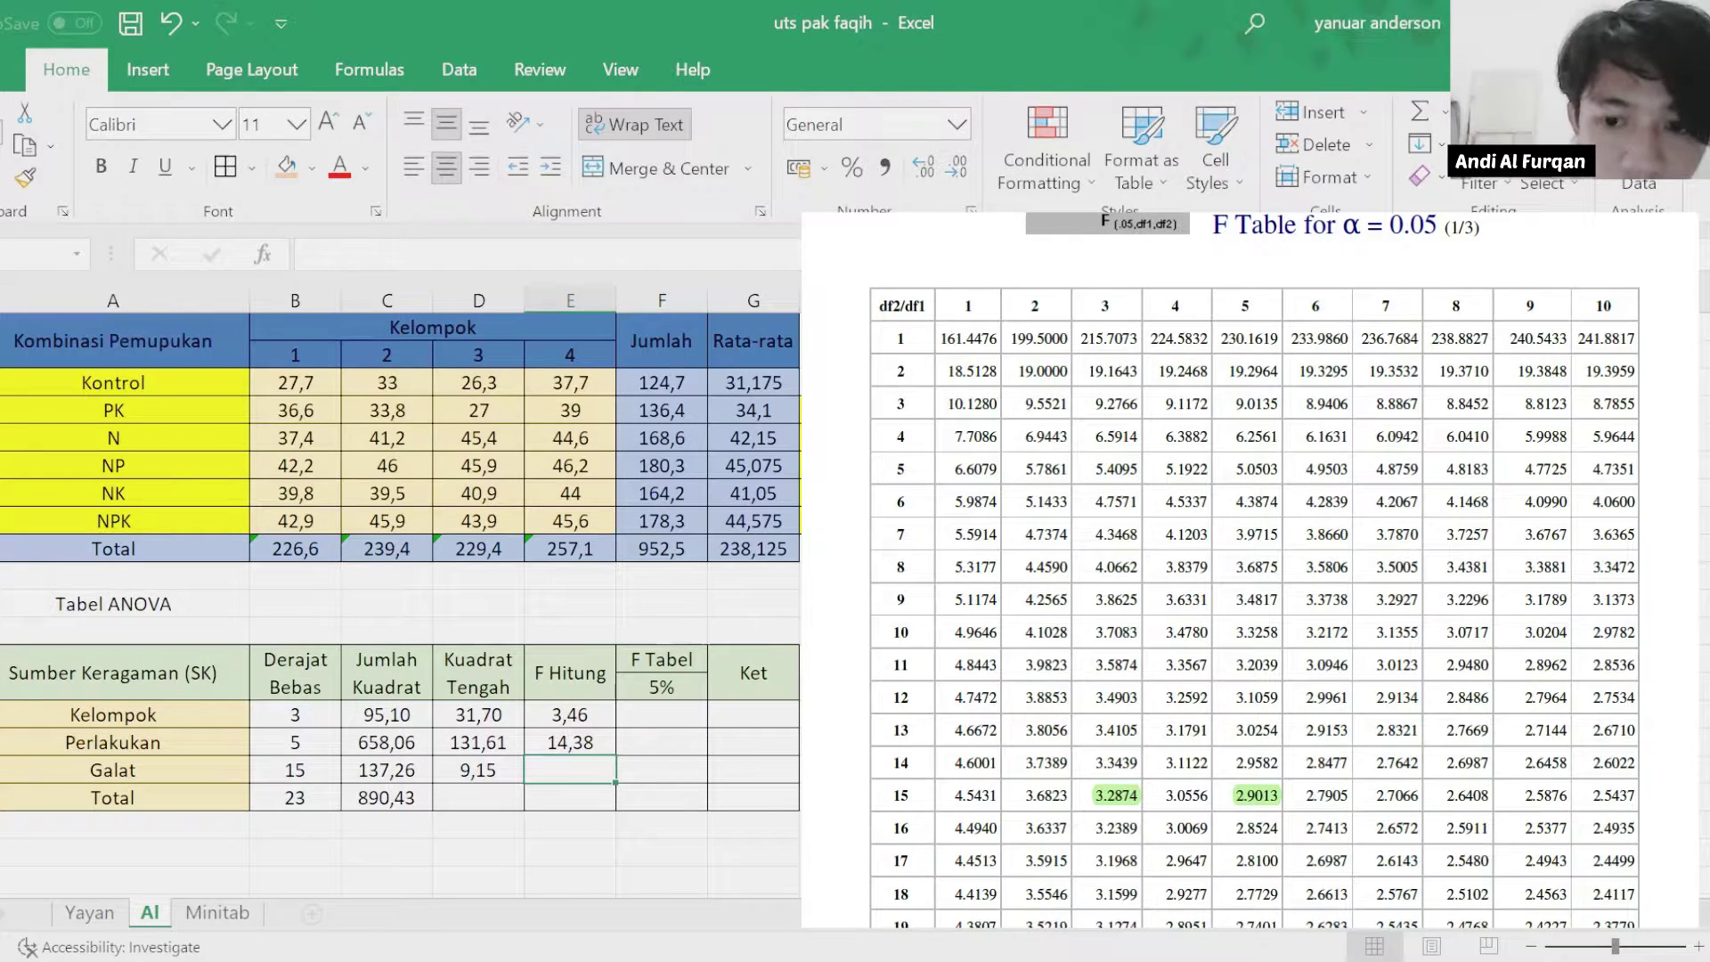
{"action": "left_click", "coordinate": [980, 770]}
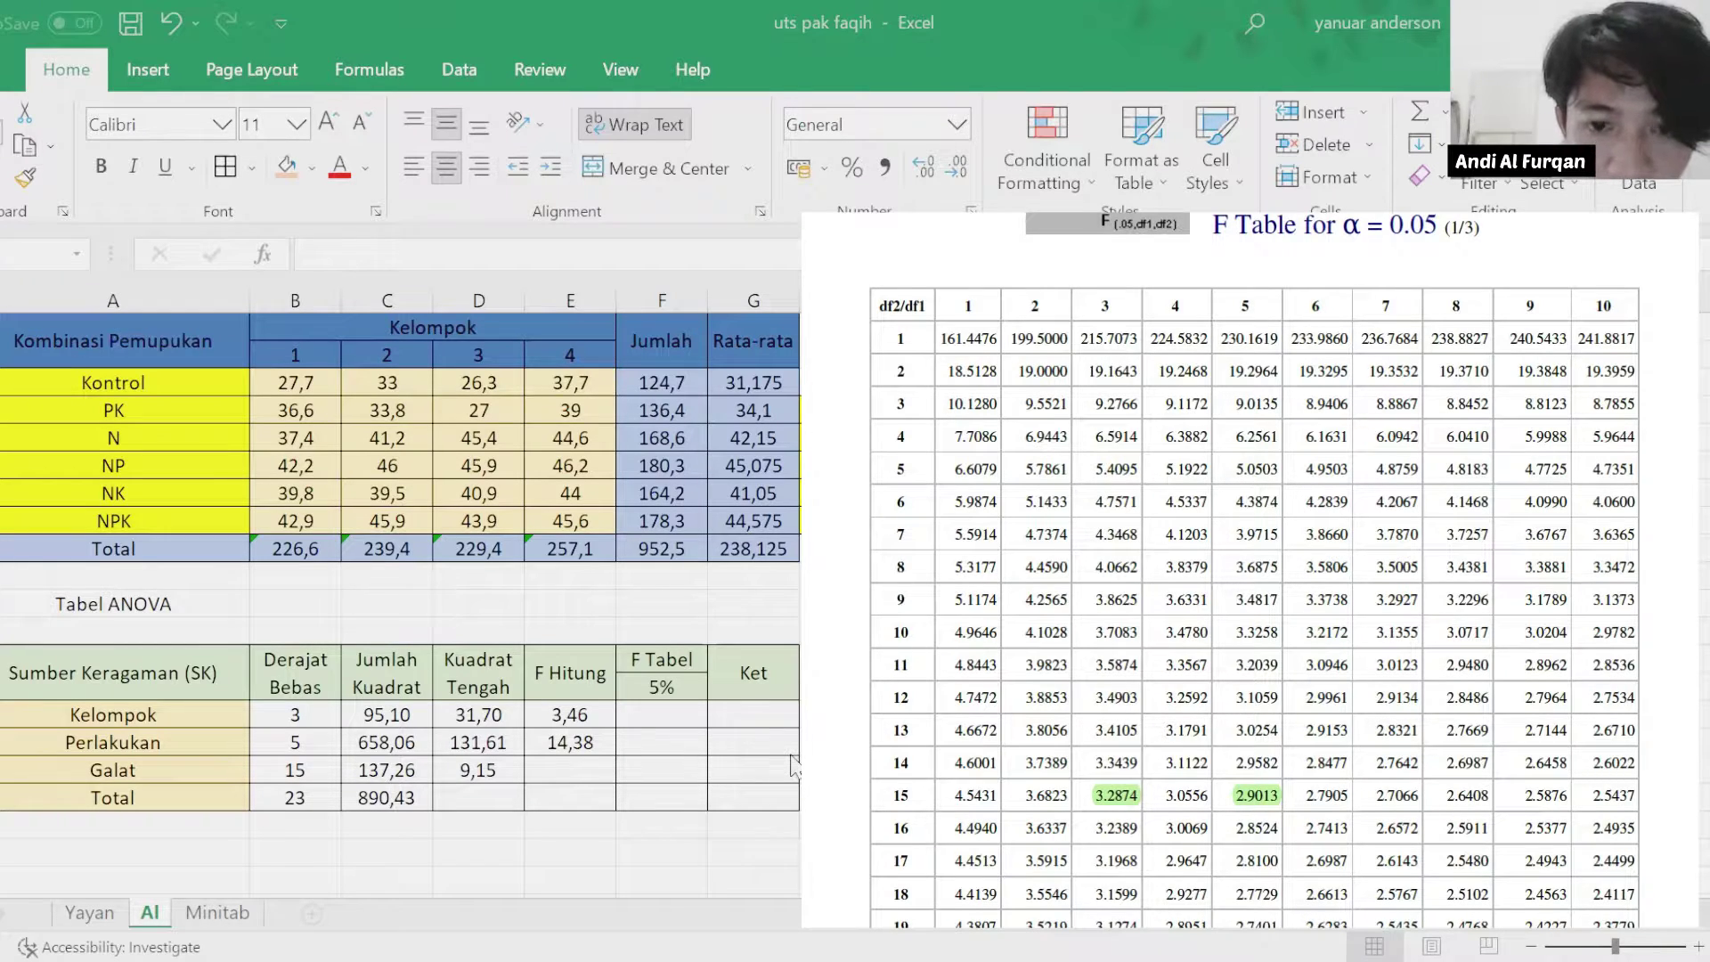
{"action": "left_click", "coordinate": [676, 712]}
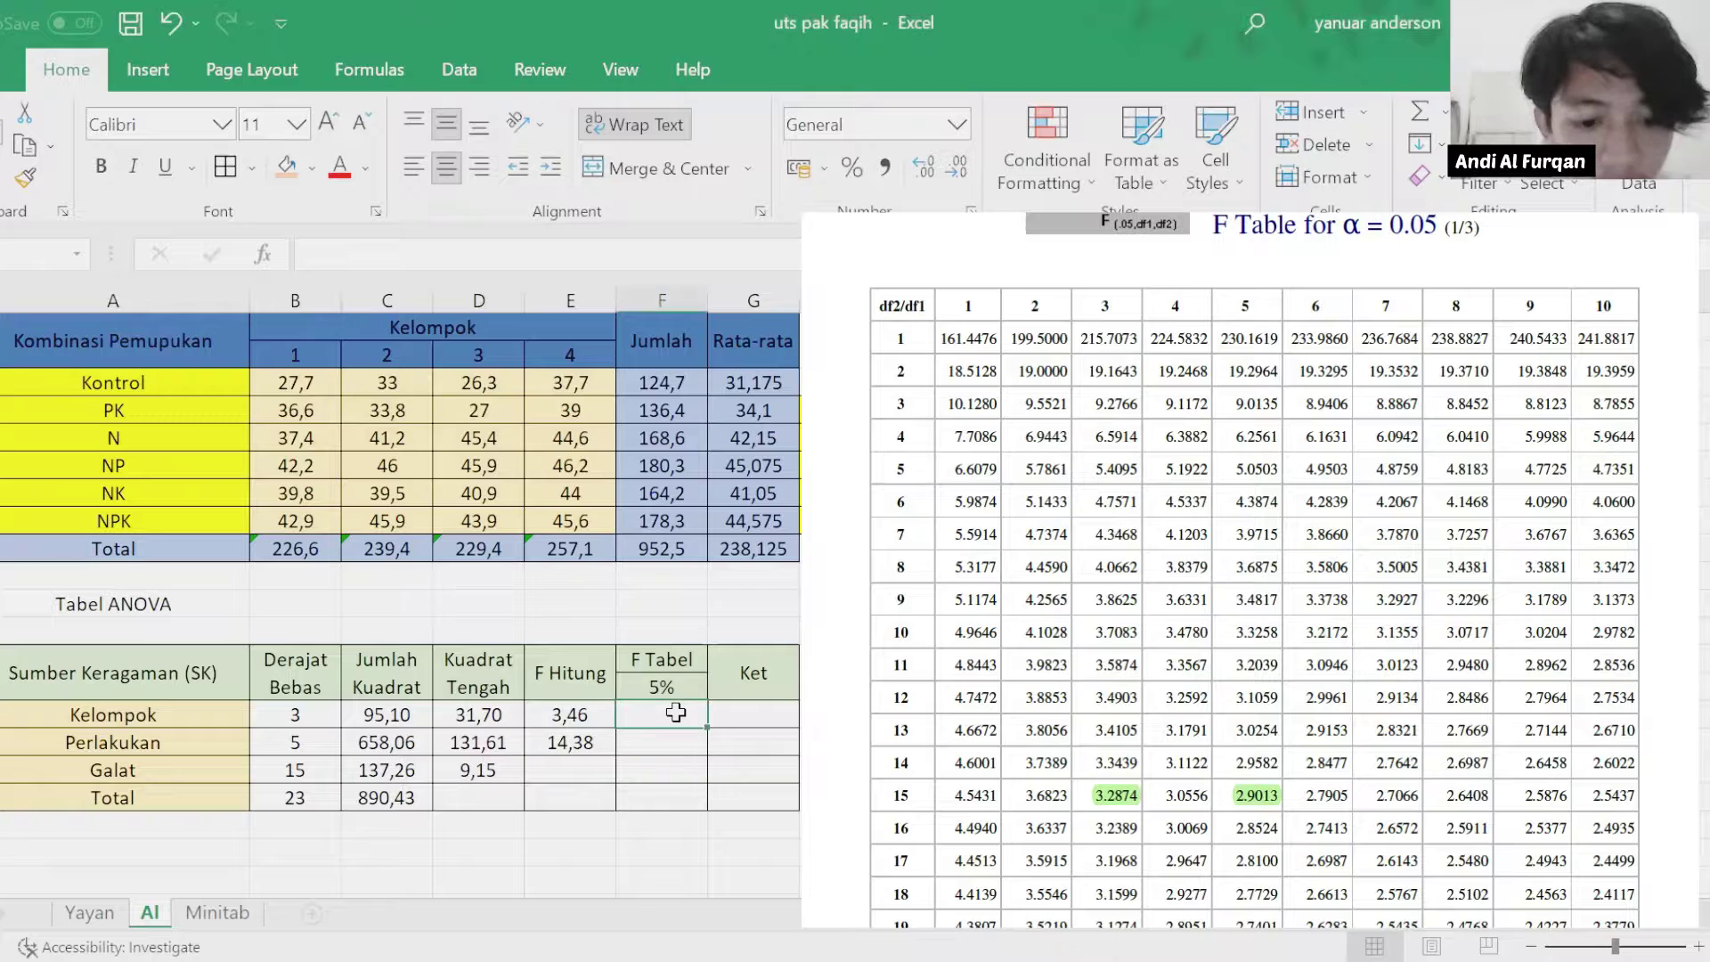
{"action": "type", "text": "3,2874"}
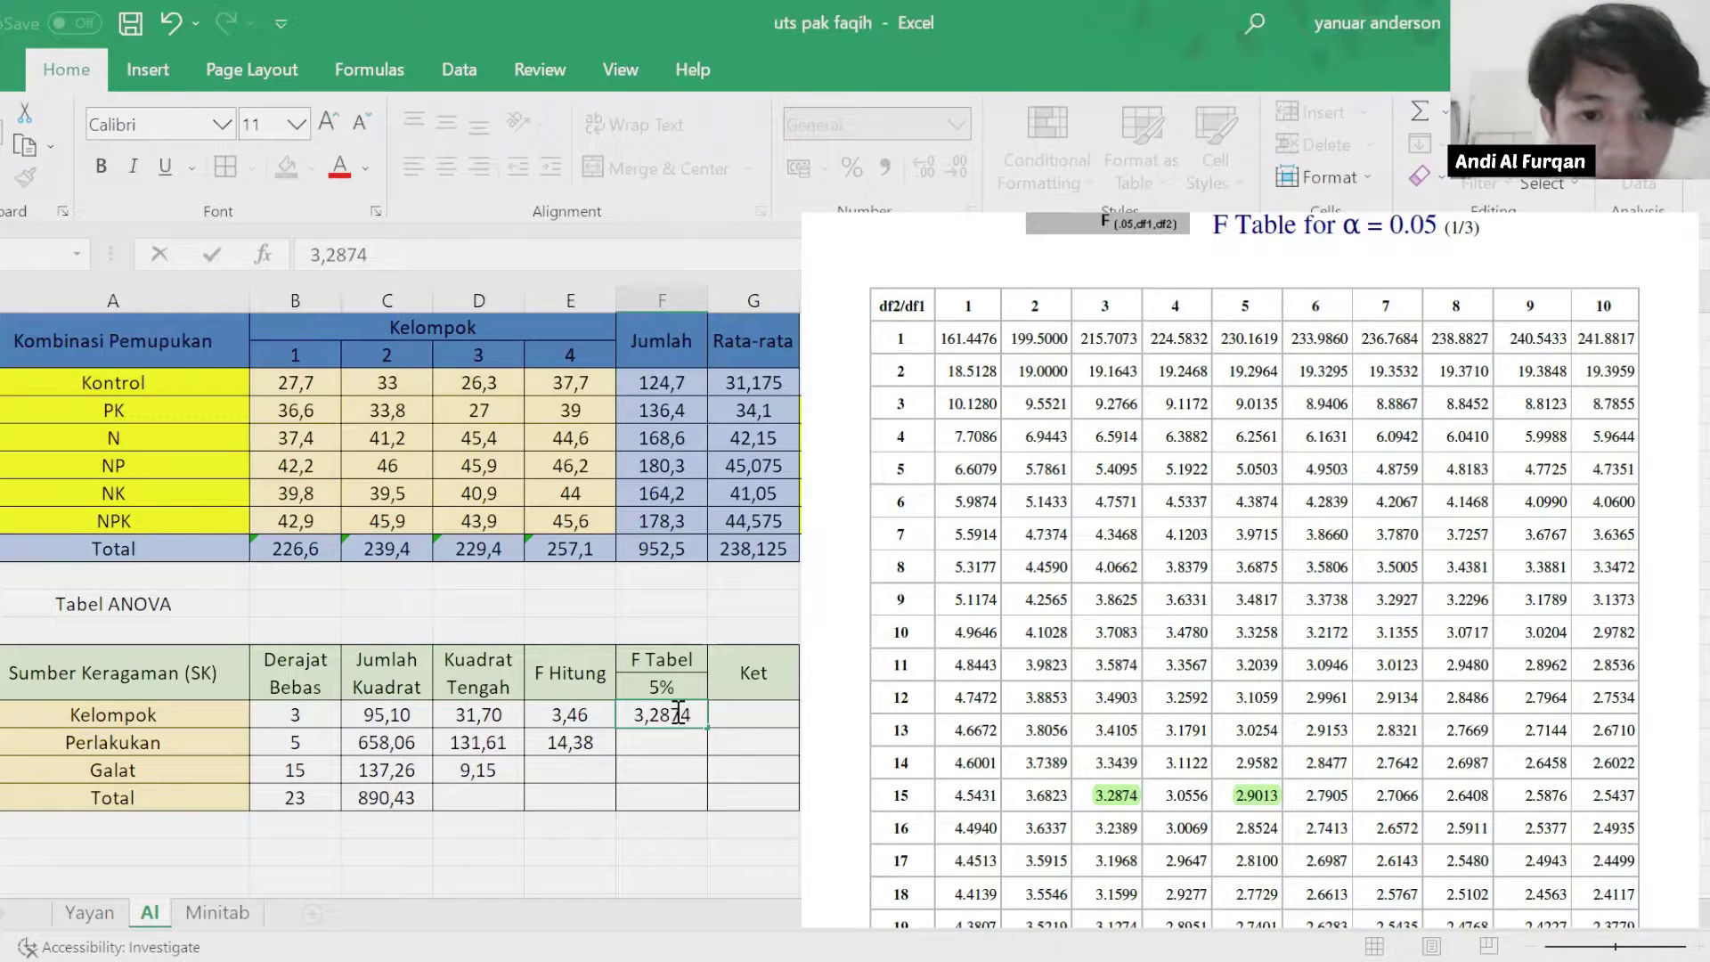
{"action": "left_click", "coordinate": [623, 752]}
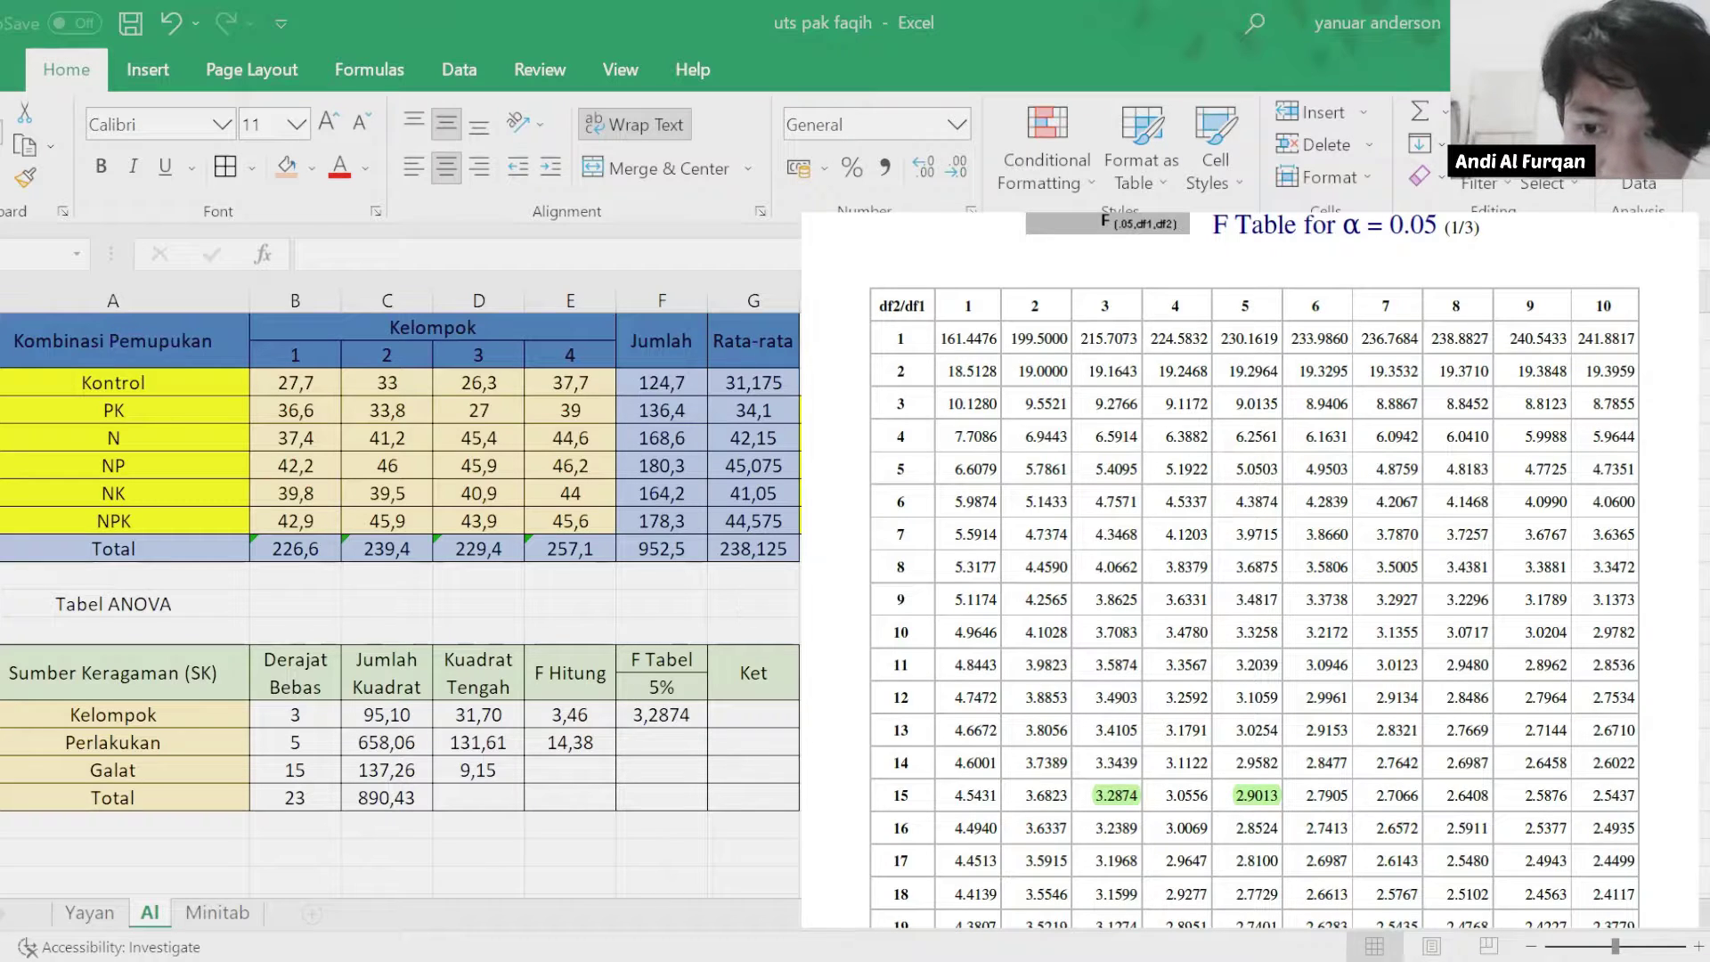
Enter 2,9013 from the F table as the Perlakuan F Tabel 5% value in F18.
{"action": "left_click", "coordinate": [645, 747]}
{"action": "type", "text": "2"}
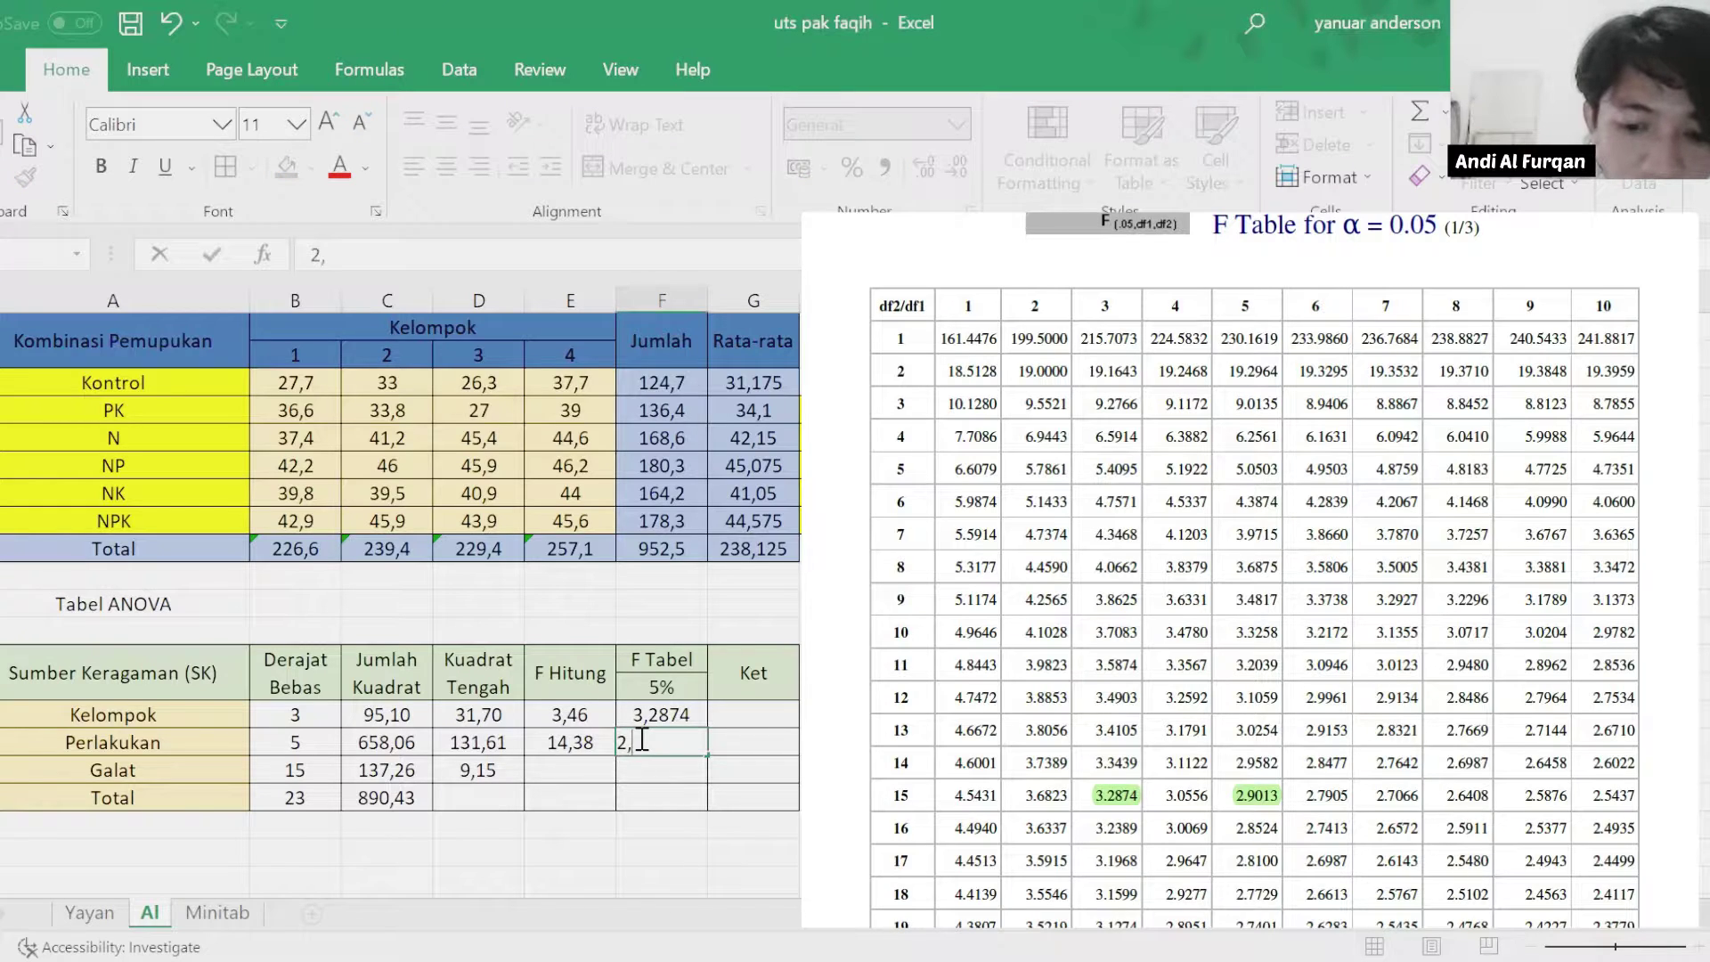
{"action": "type", "text": ",9013"}
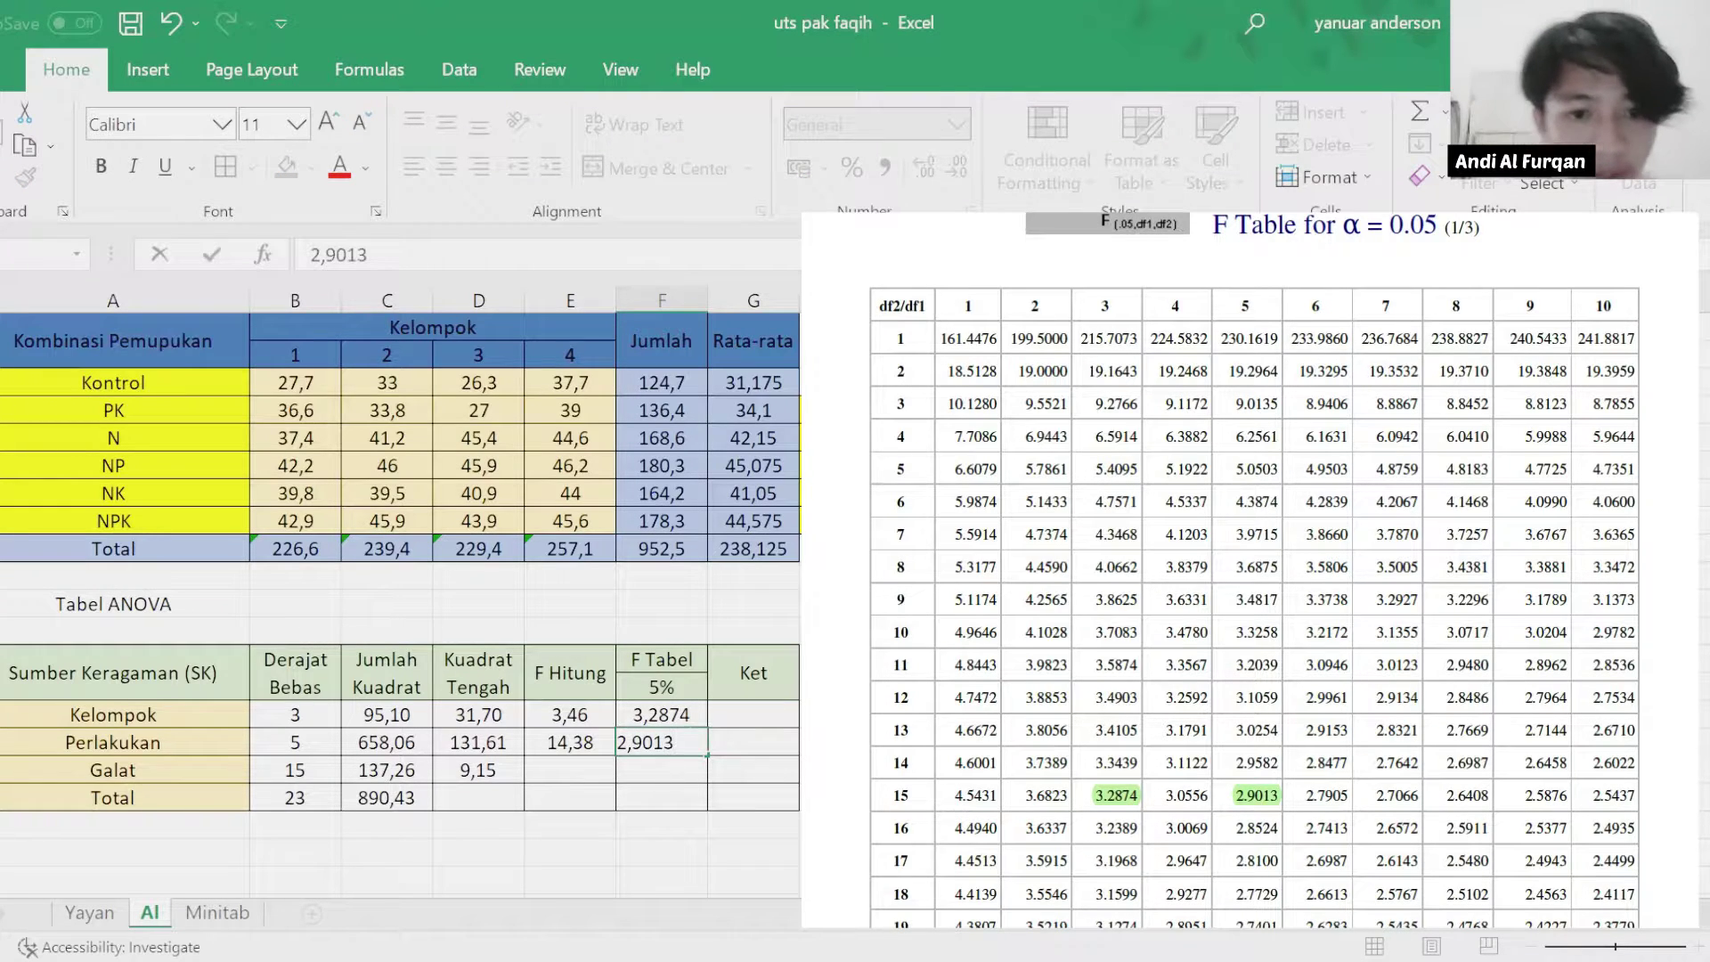
{"action": "key", "text": "Return"}
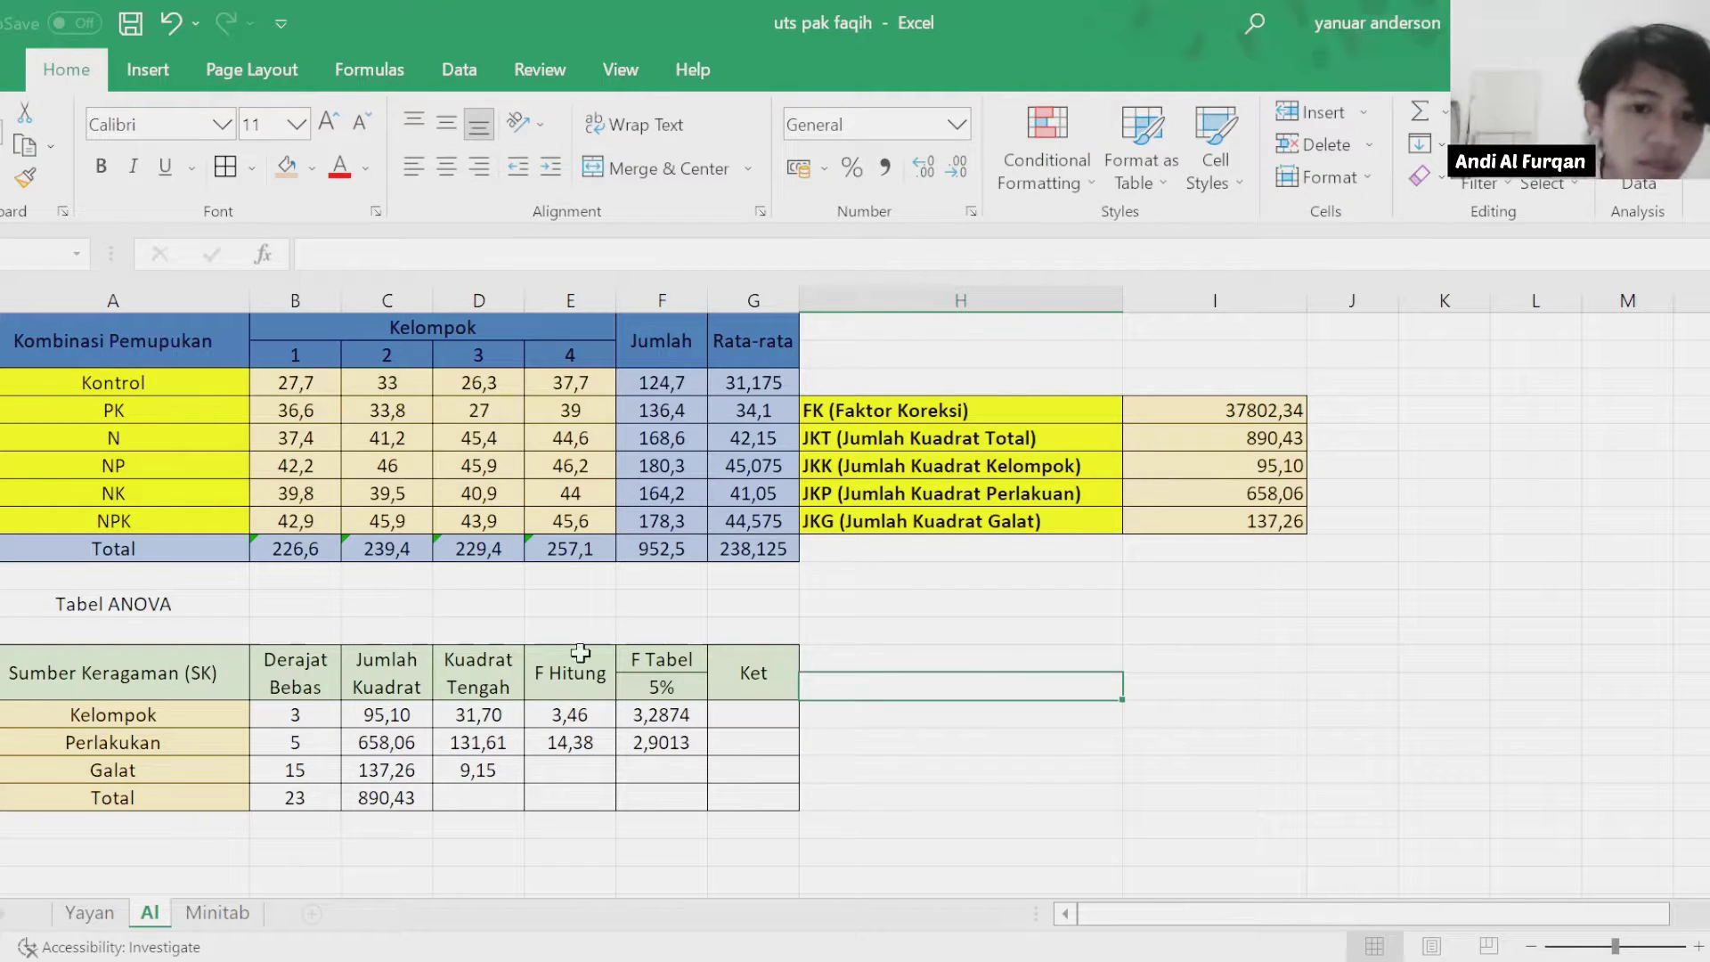
Mark both the Kelompok and Perlakuan rows of the ANOVA table as "sig" in the Ket column.
{"action": "left_click", "coordinate": [763, 717]}
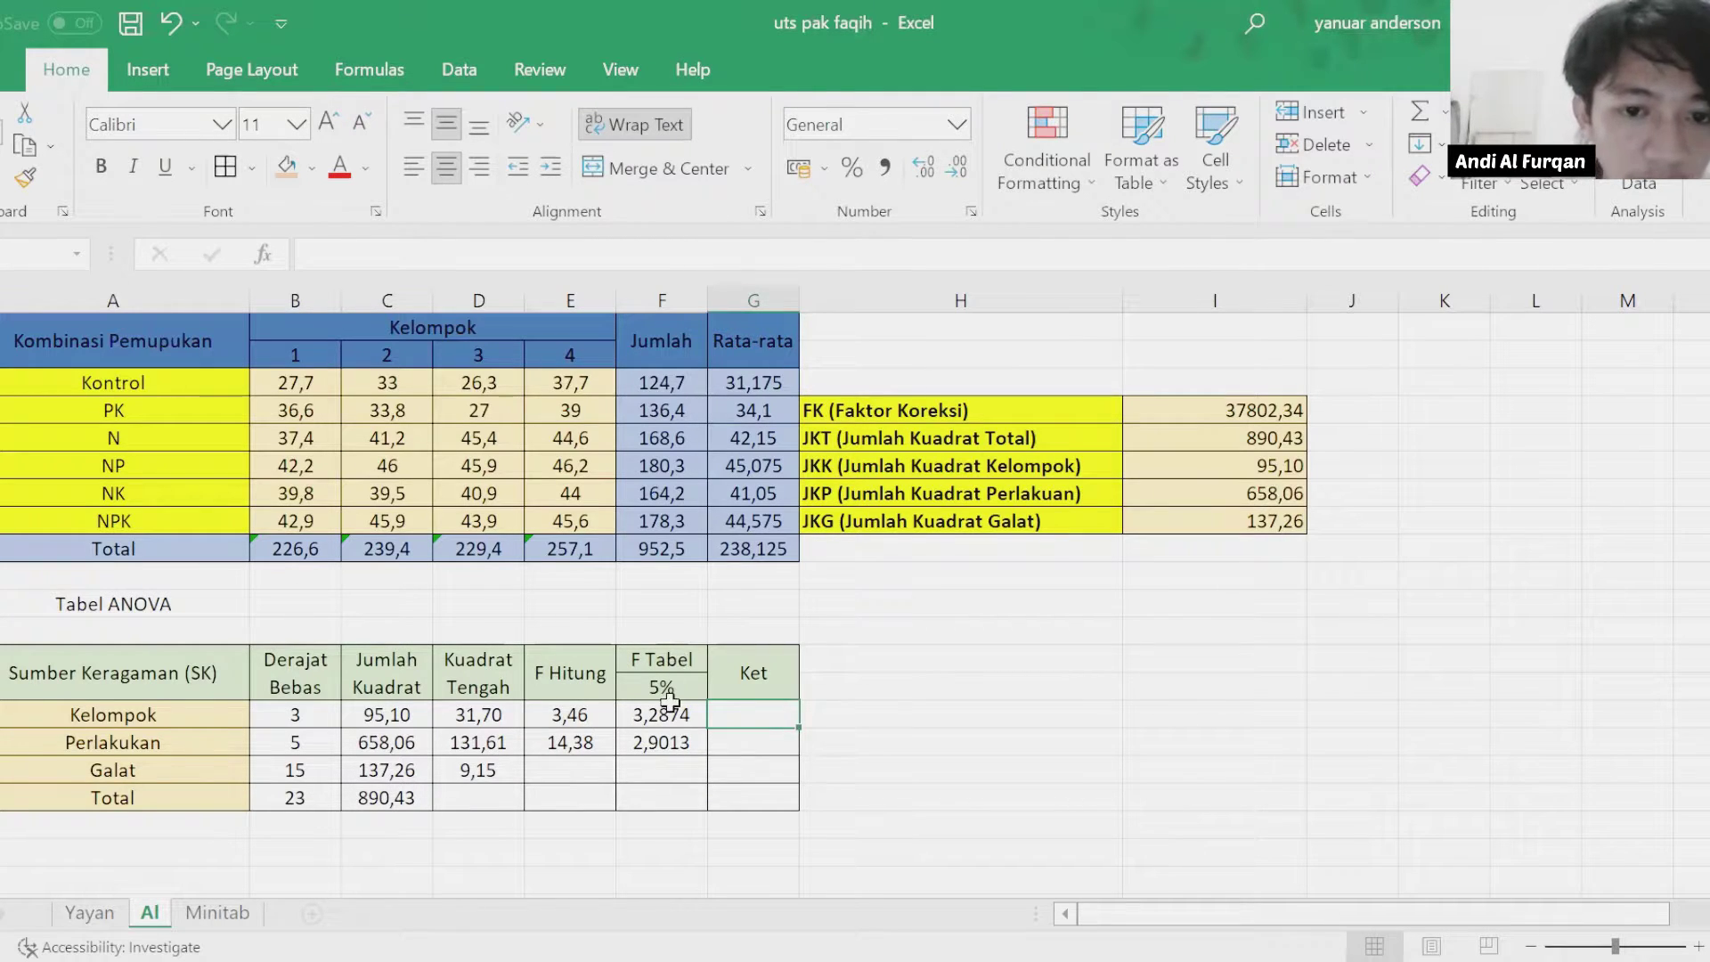
{"action": "type", "text": "s"}
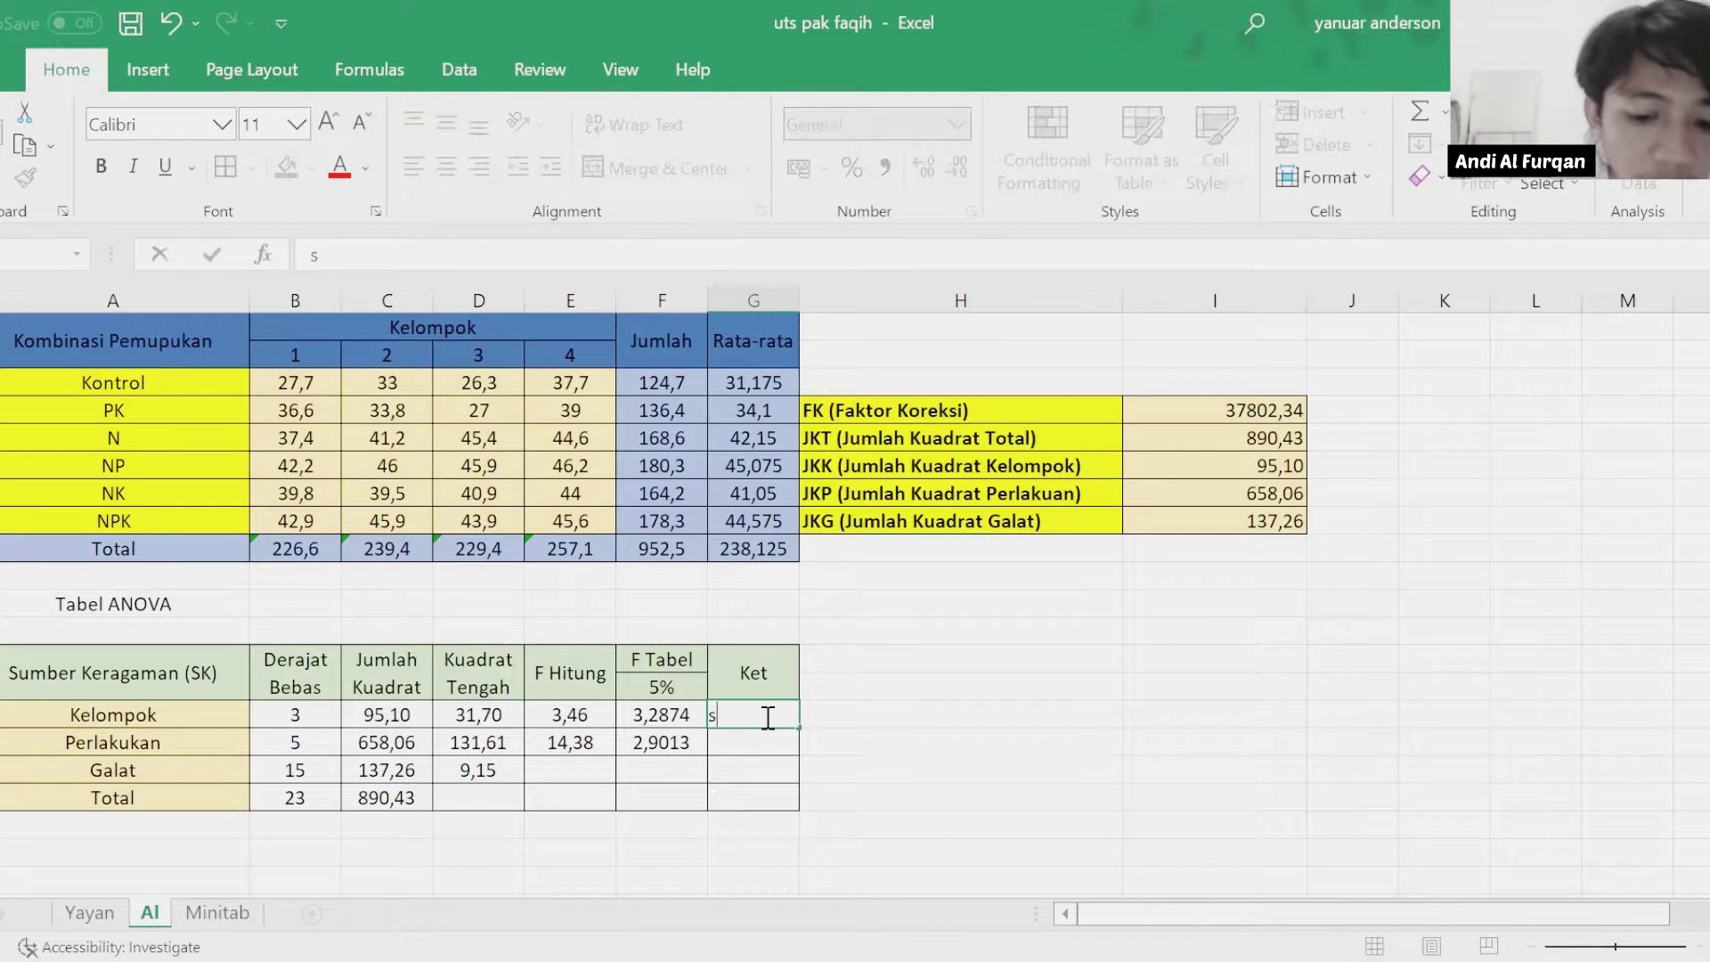
{"action": "type", "text": "ig"}
{"action": "key", "text": "Return"}
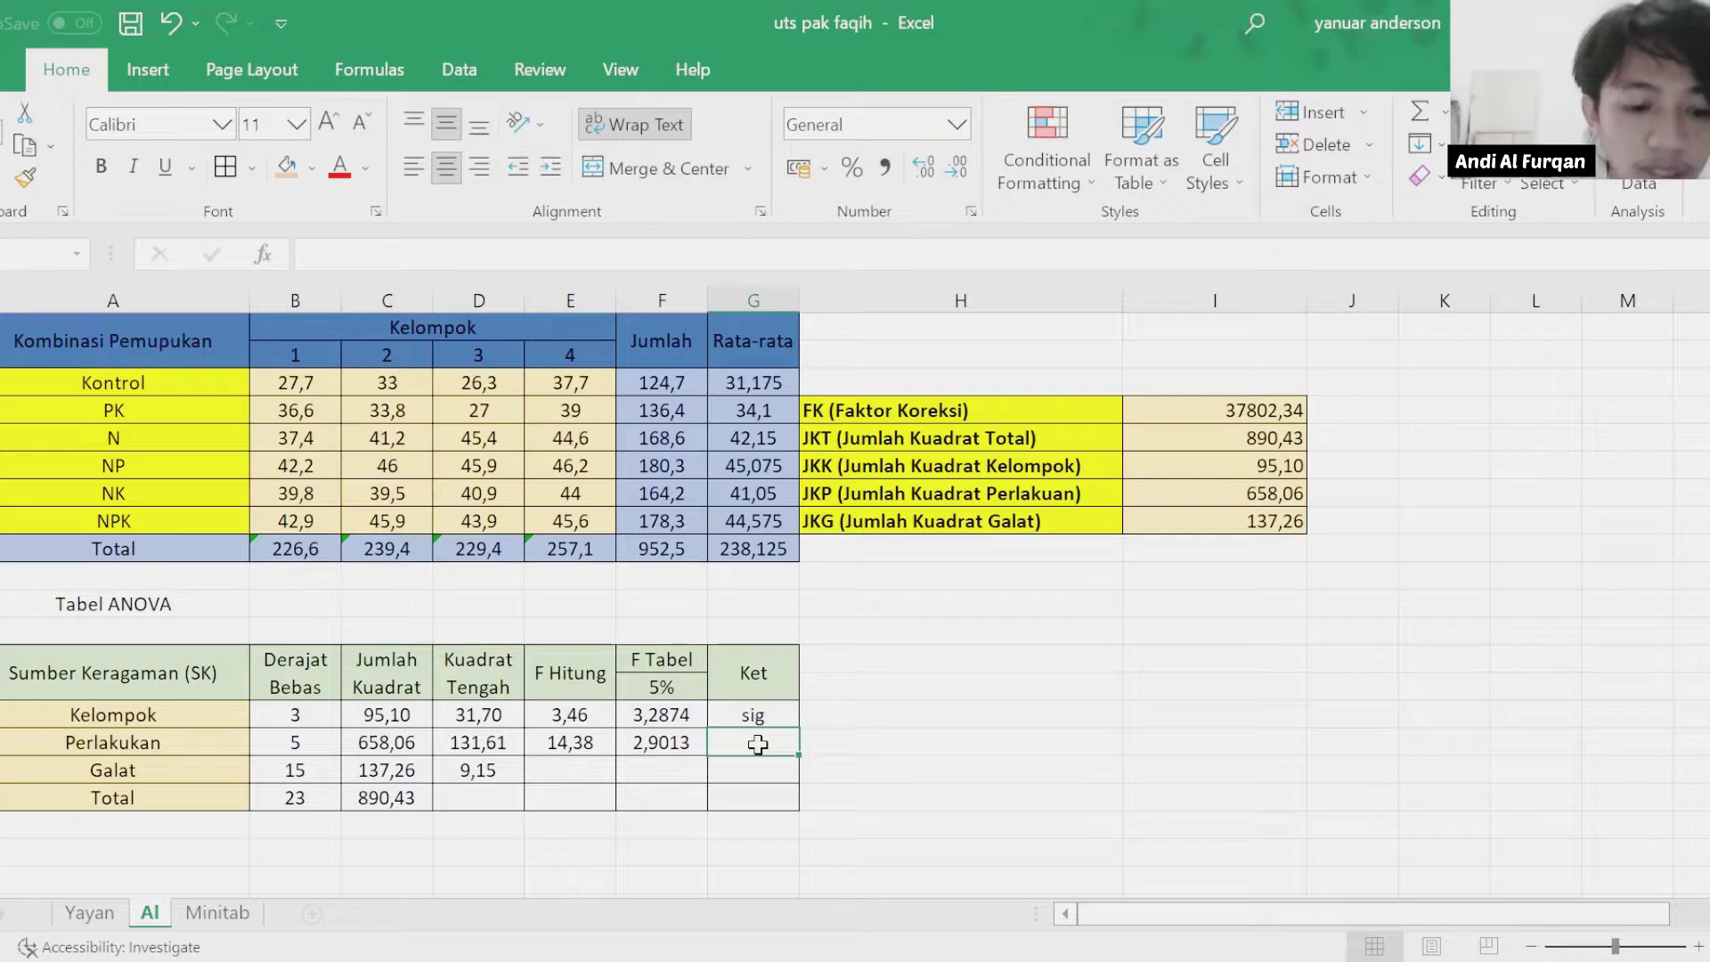
{"action": "type", "text": "sig"}
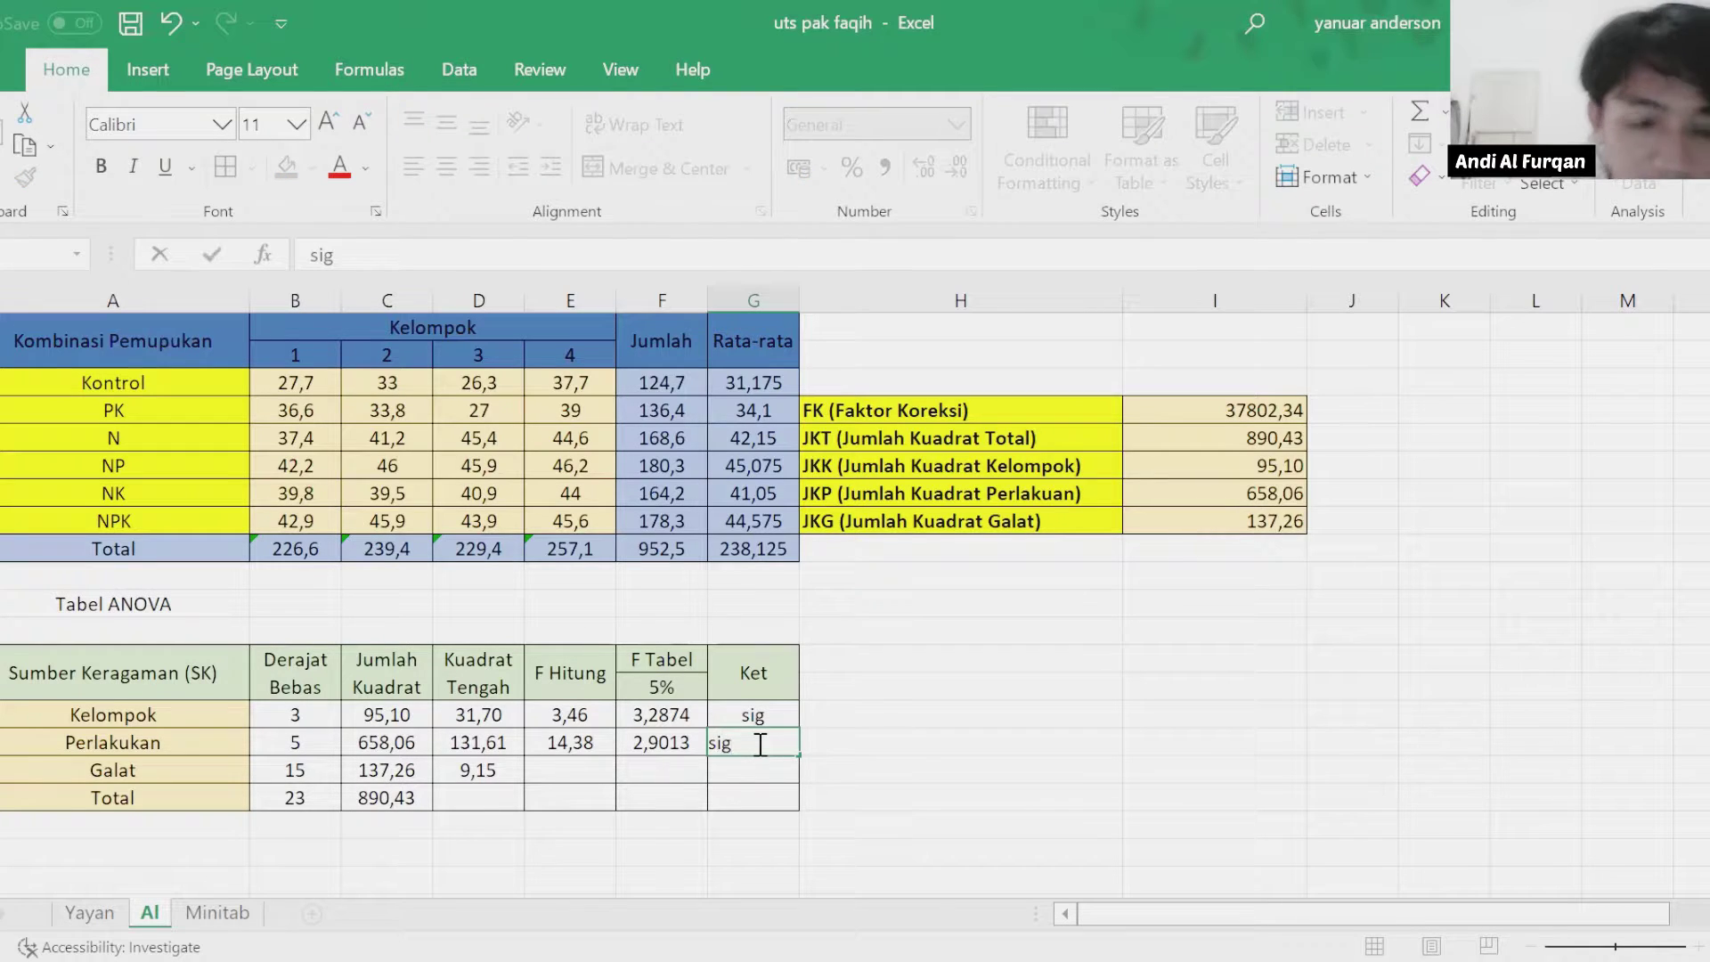
{"action": "left_click", "coordinate": [863, 717]}
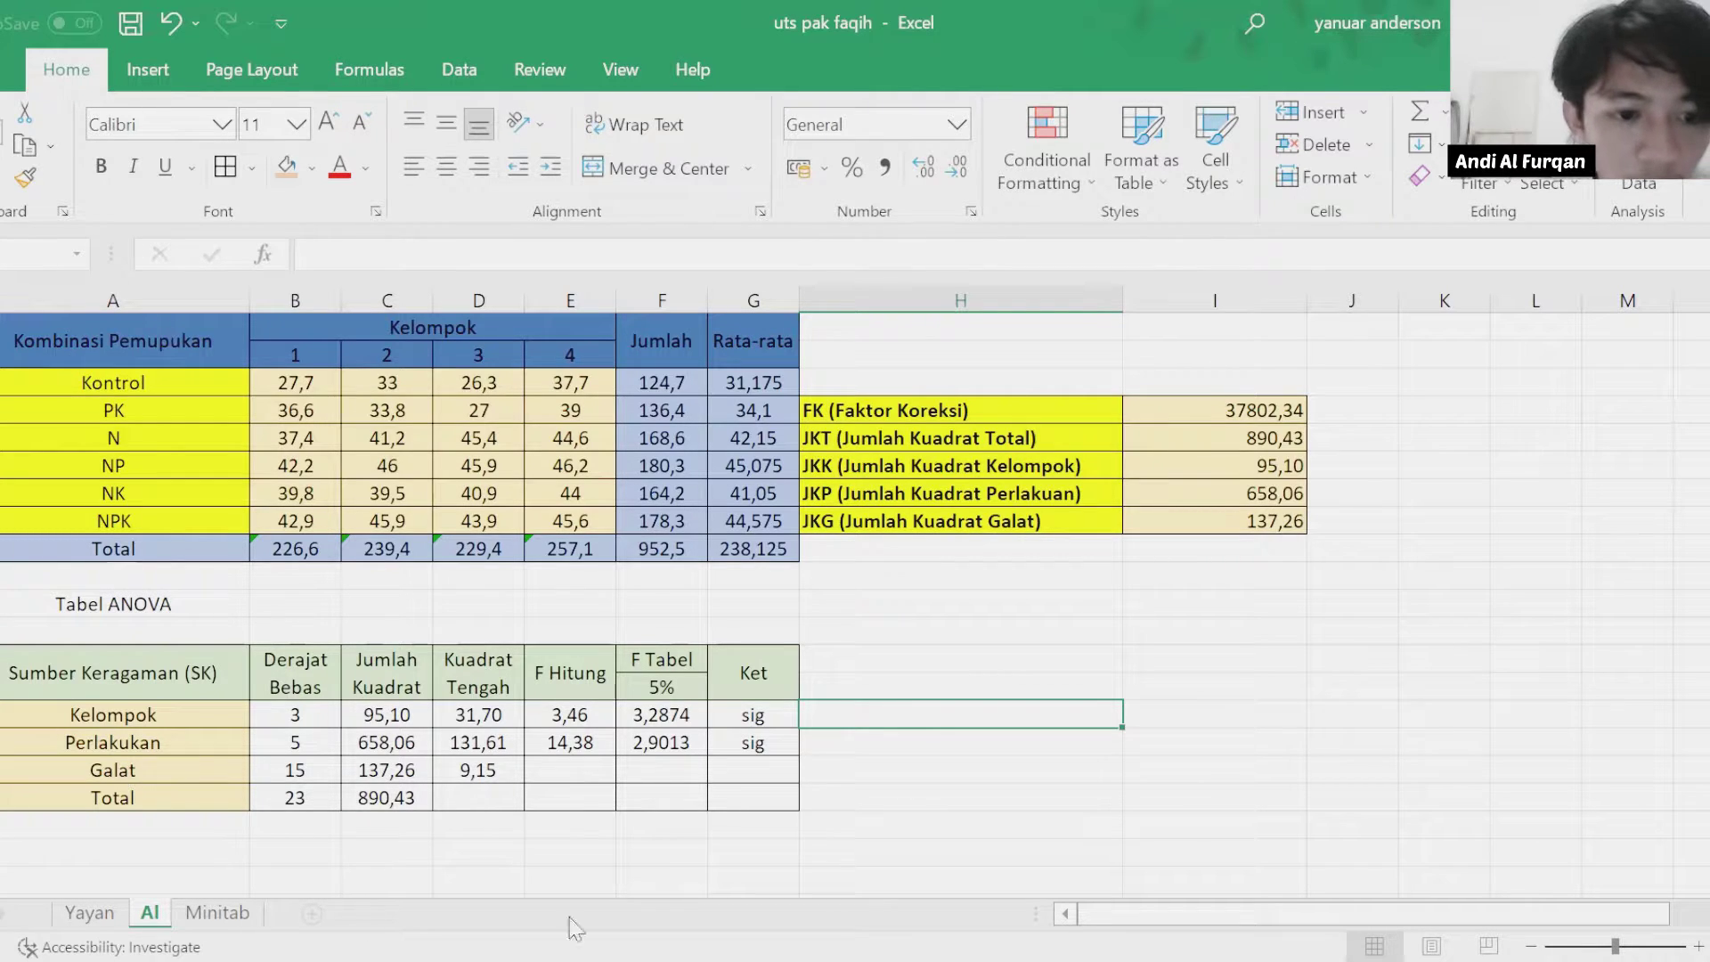
On the Minitab sheet, fill the first four cells of the empty table's column H with "kontrol".
{"action": "left_click", "coordinate": [206, 916]}
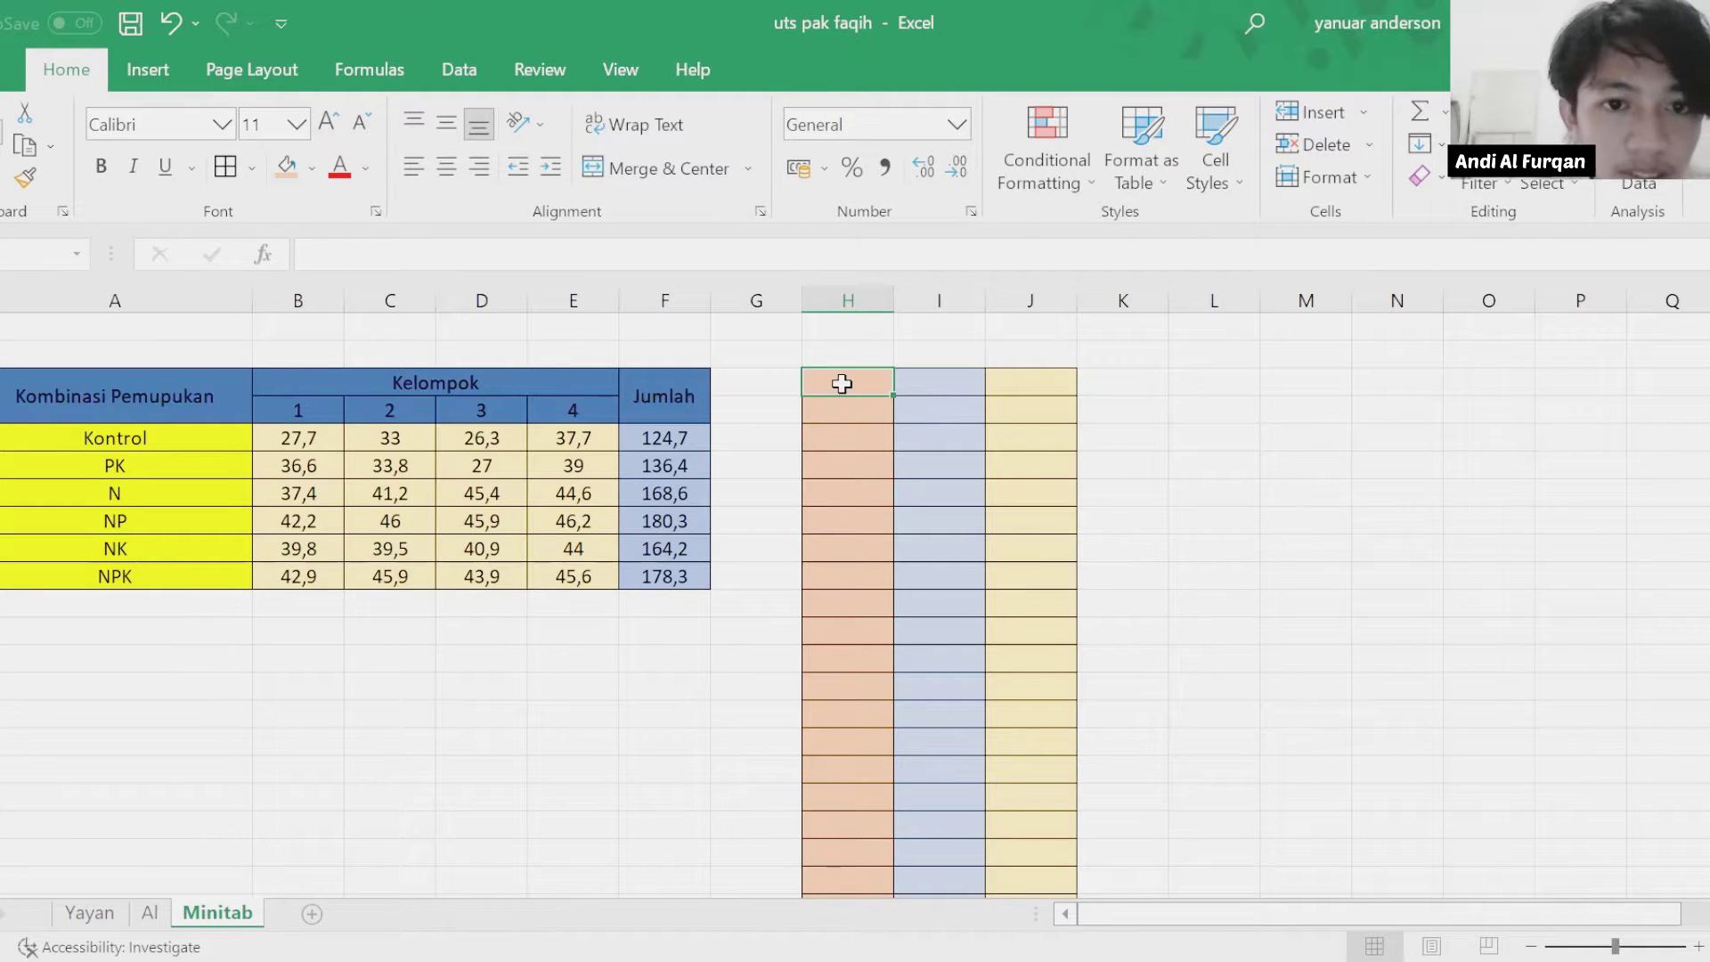
{"action": "type", "text": "kontrol"}
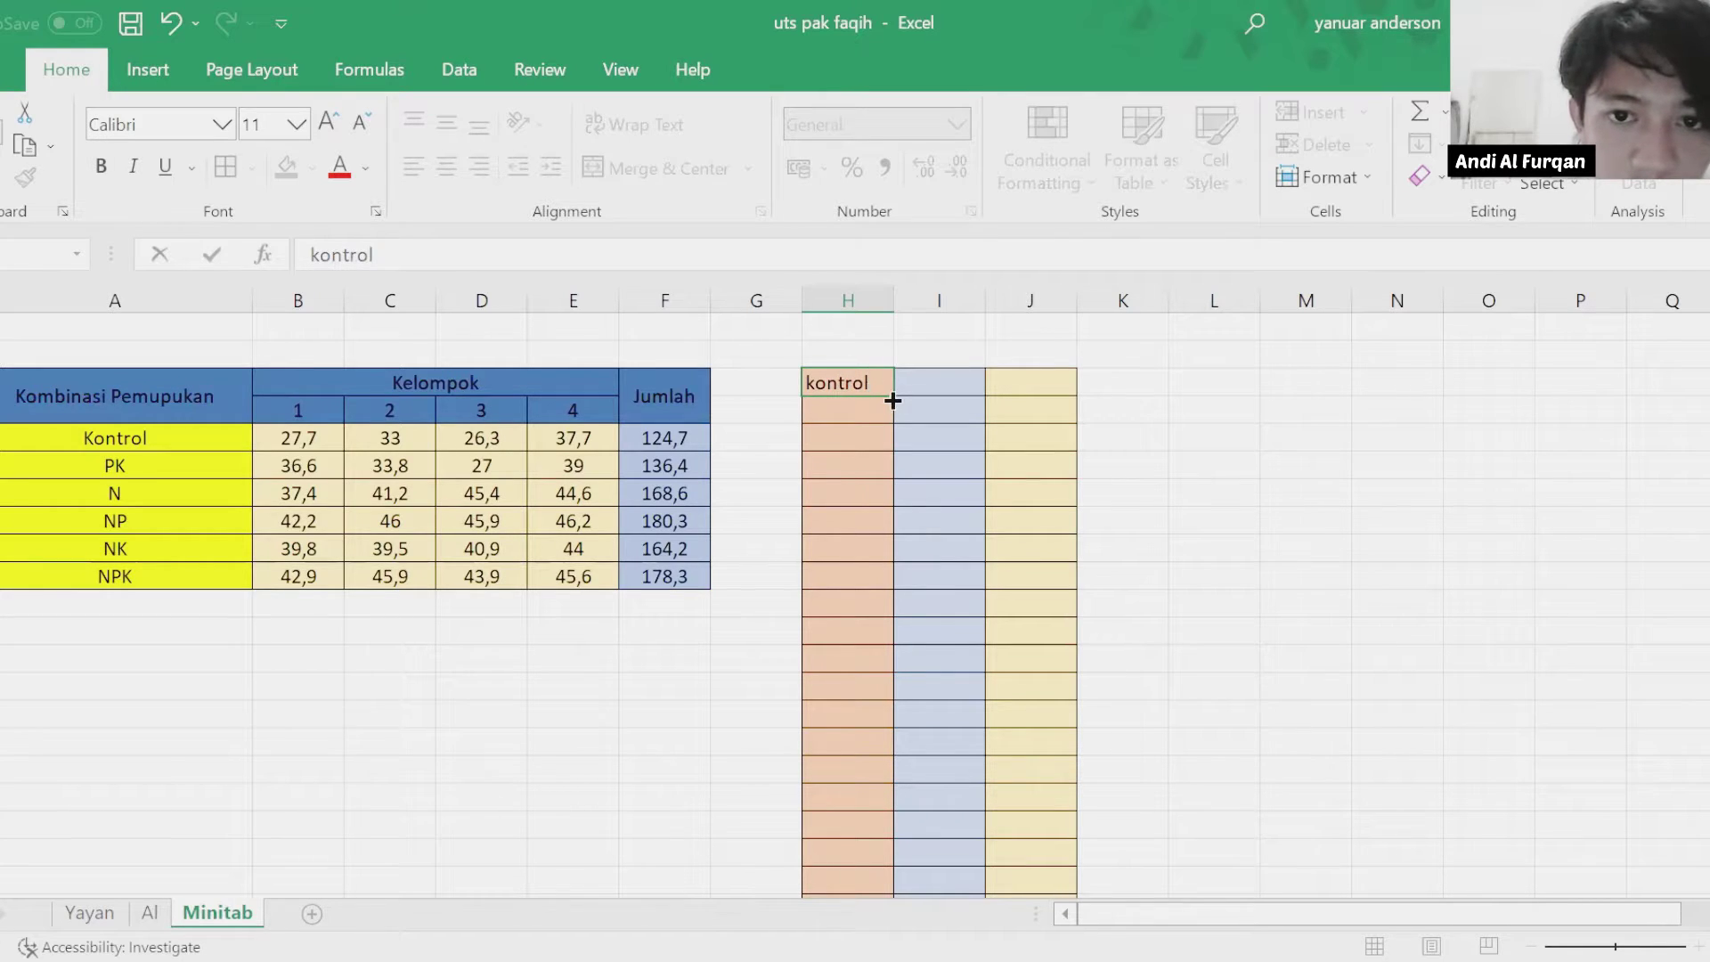
{"action": "left_click_drag", "start_coordinate": [893, 401], "coordinate": [892, 408]}
{"action": "left_click_drag", "start_coordinate": [892, 472], "coordinate": [892, 474]}
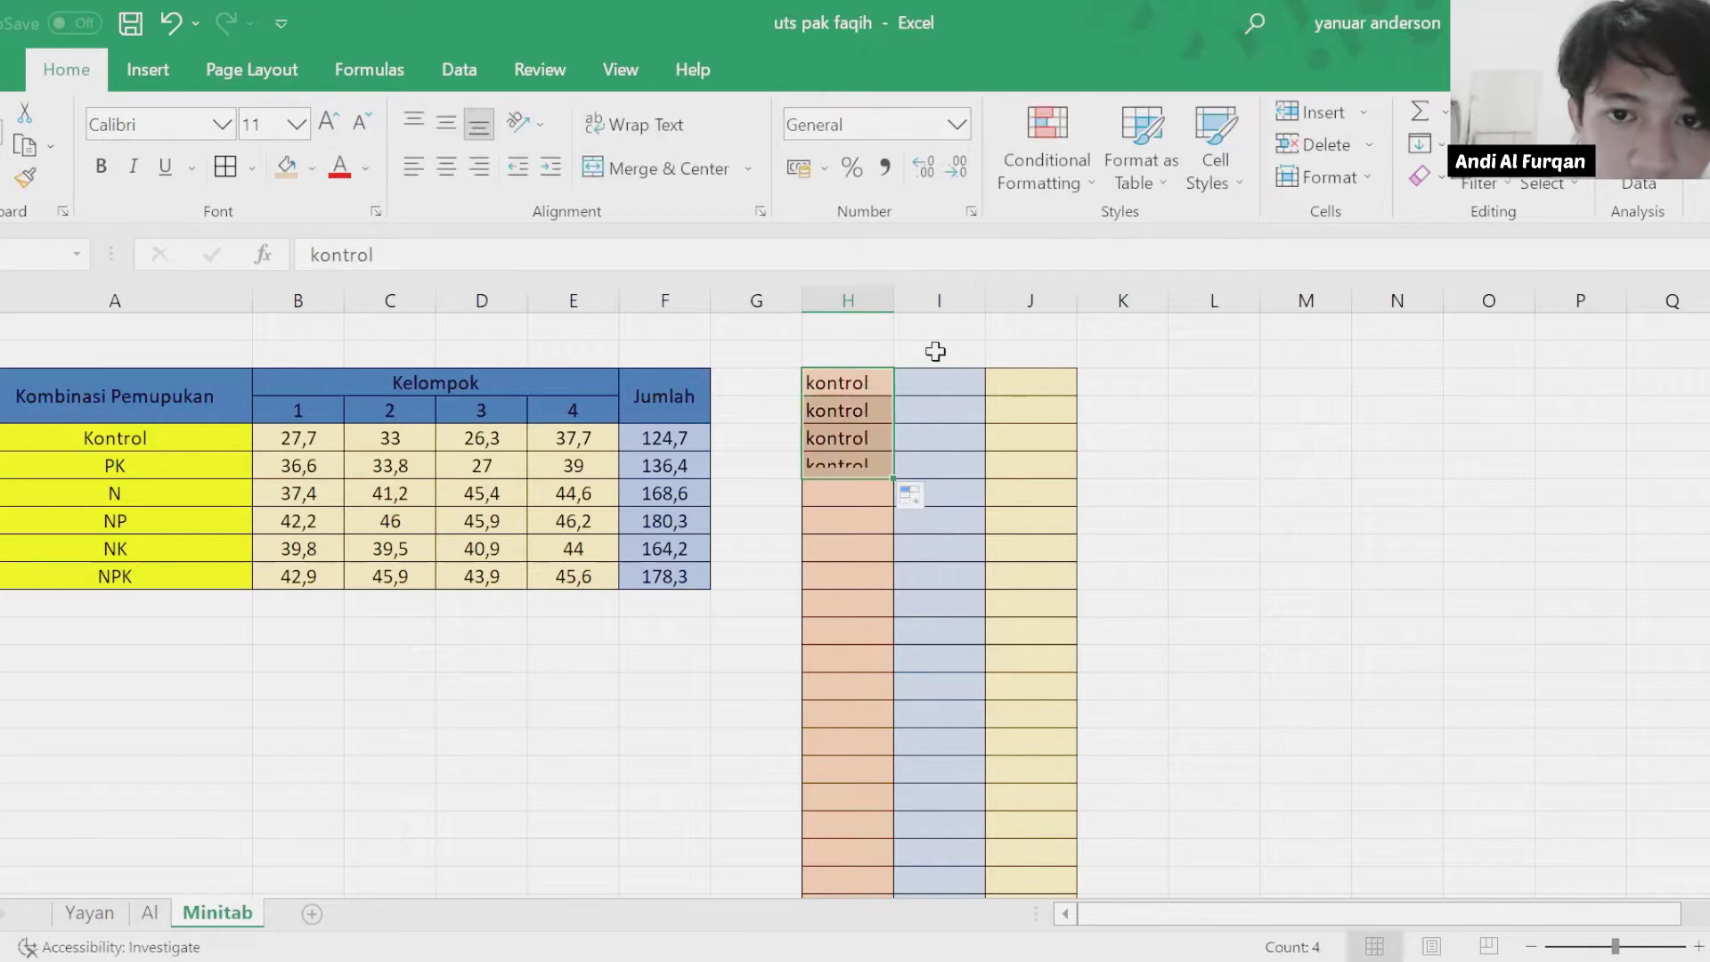
Number the four kontrol rows 1, 2, 3 and 4 in column I.
{"action": "left_click", "coordinate": [939, 387]}
{"action": "type", "text": "1"}
{"action": "key", "text": "Return"}
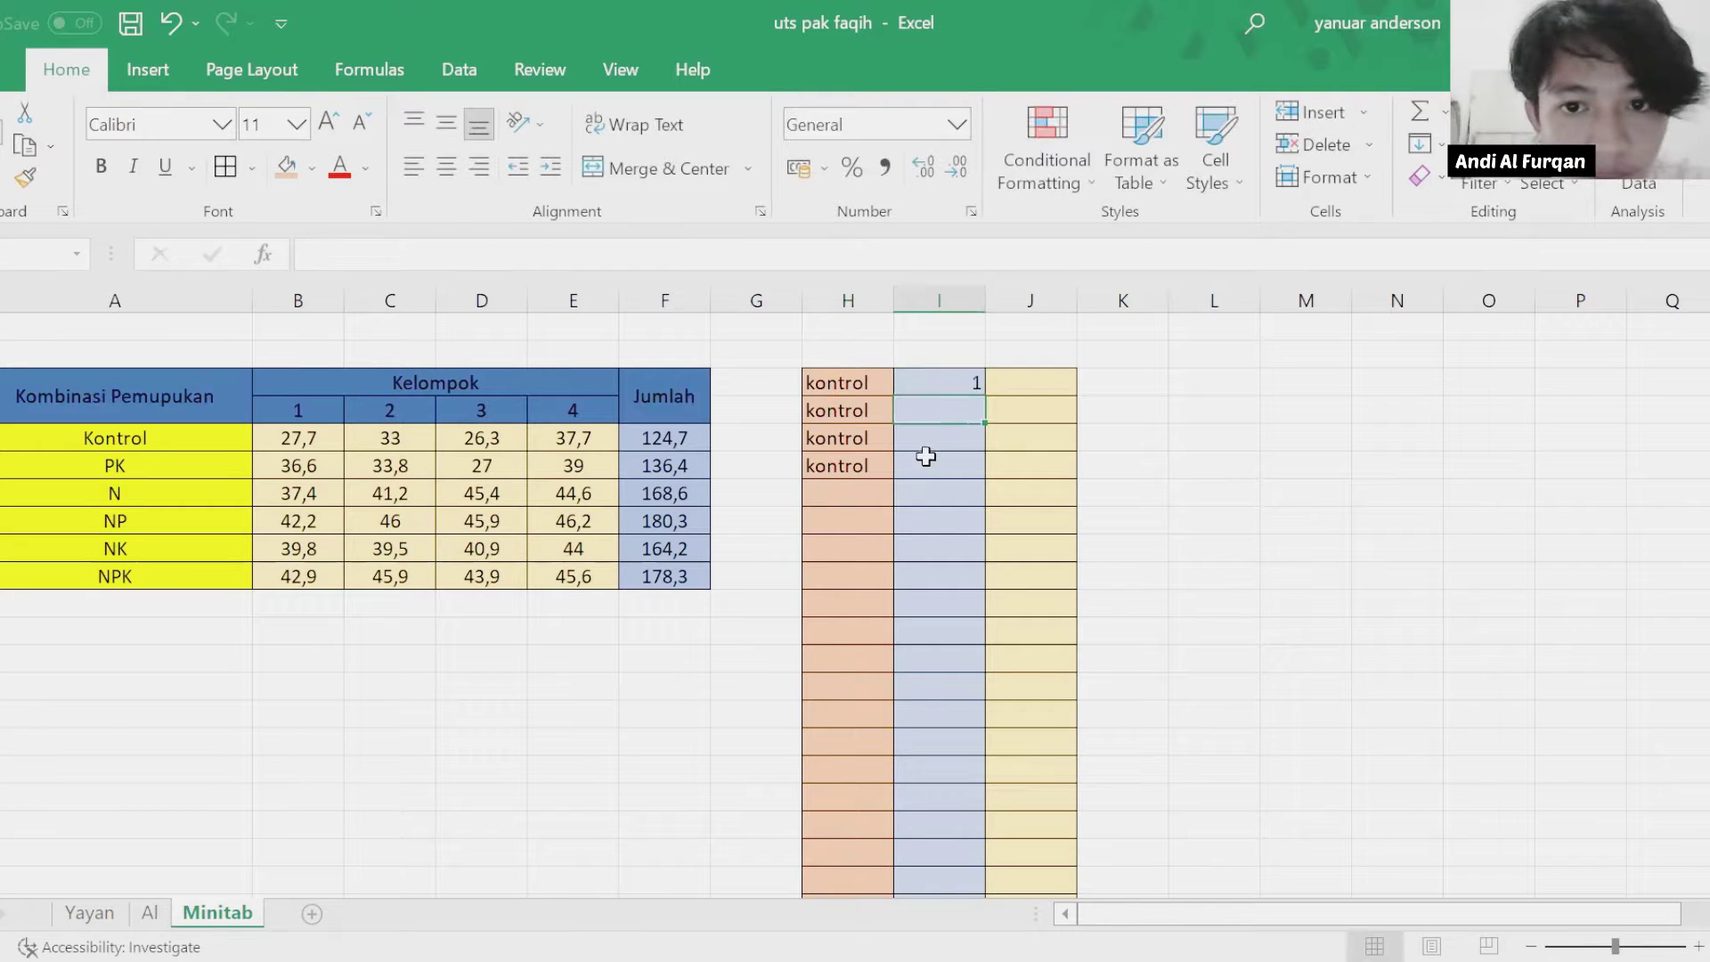
{"action": "type", "text": "2"}
{"action": "key", "text": "Return"}
{"action": "key", "text": "Return"}
{"action": "left_click", "coordinate": [944, 432]}
{"action": "type", "text": "3"}
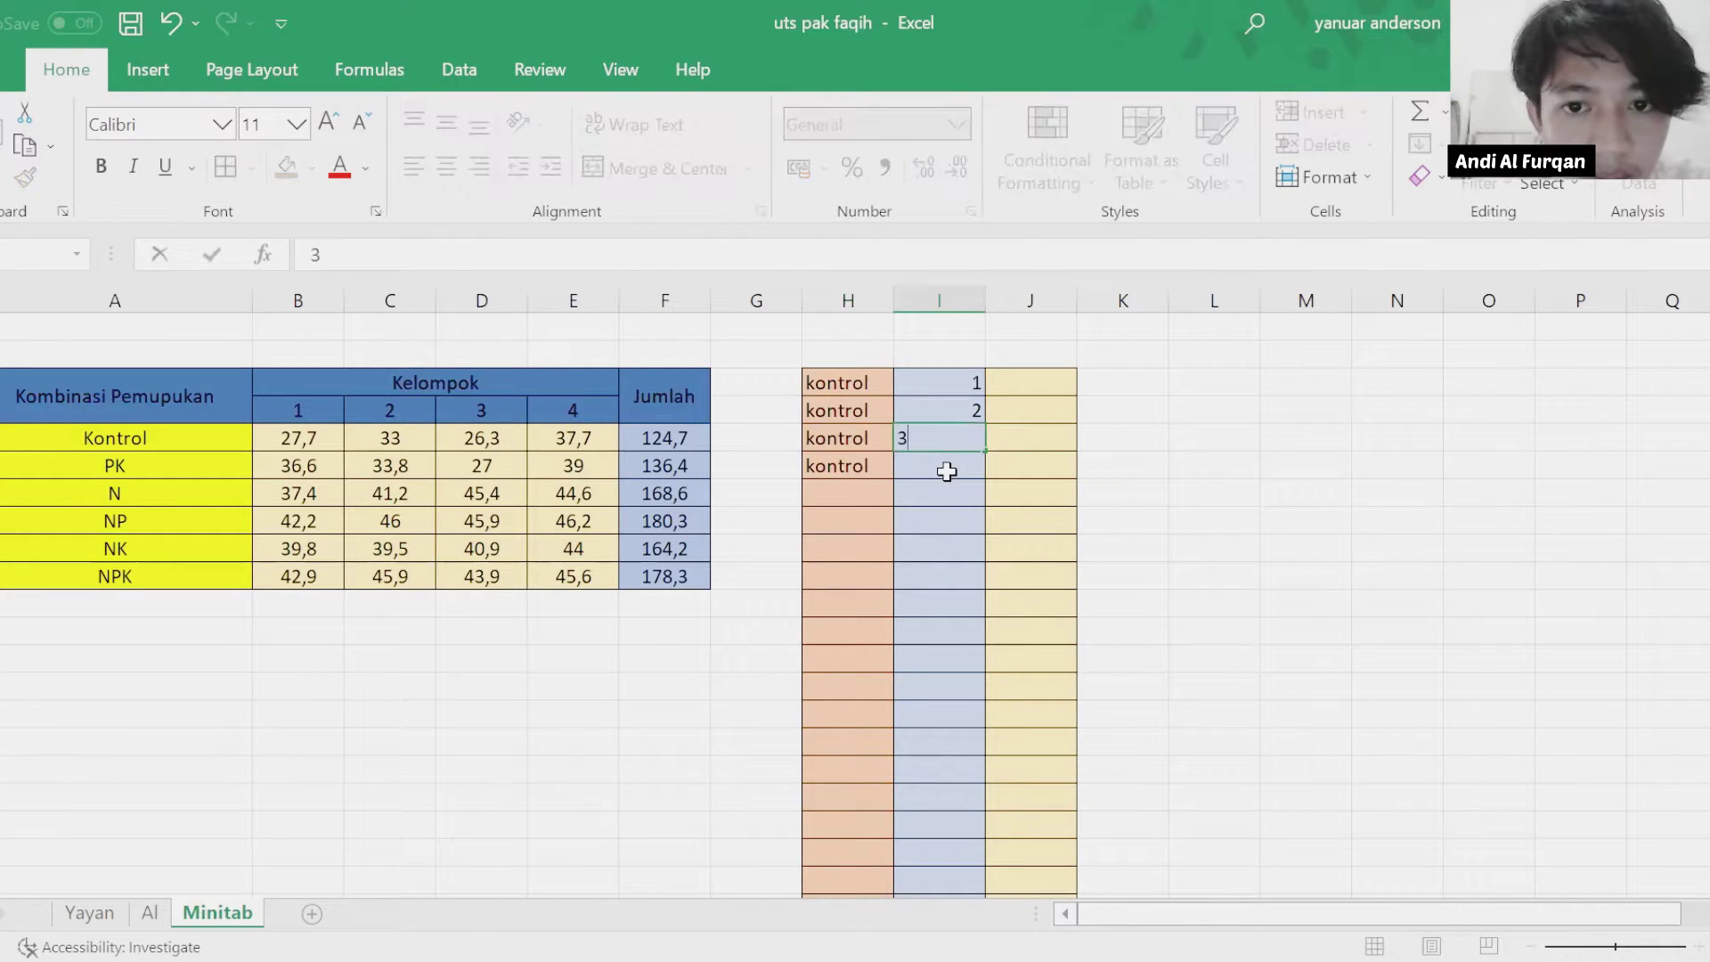
{"action": "key", "text": "Return"}
{"action": "type", "text": "4"}
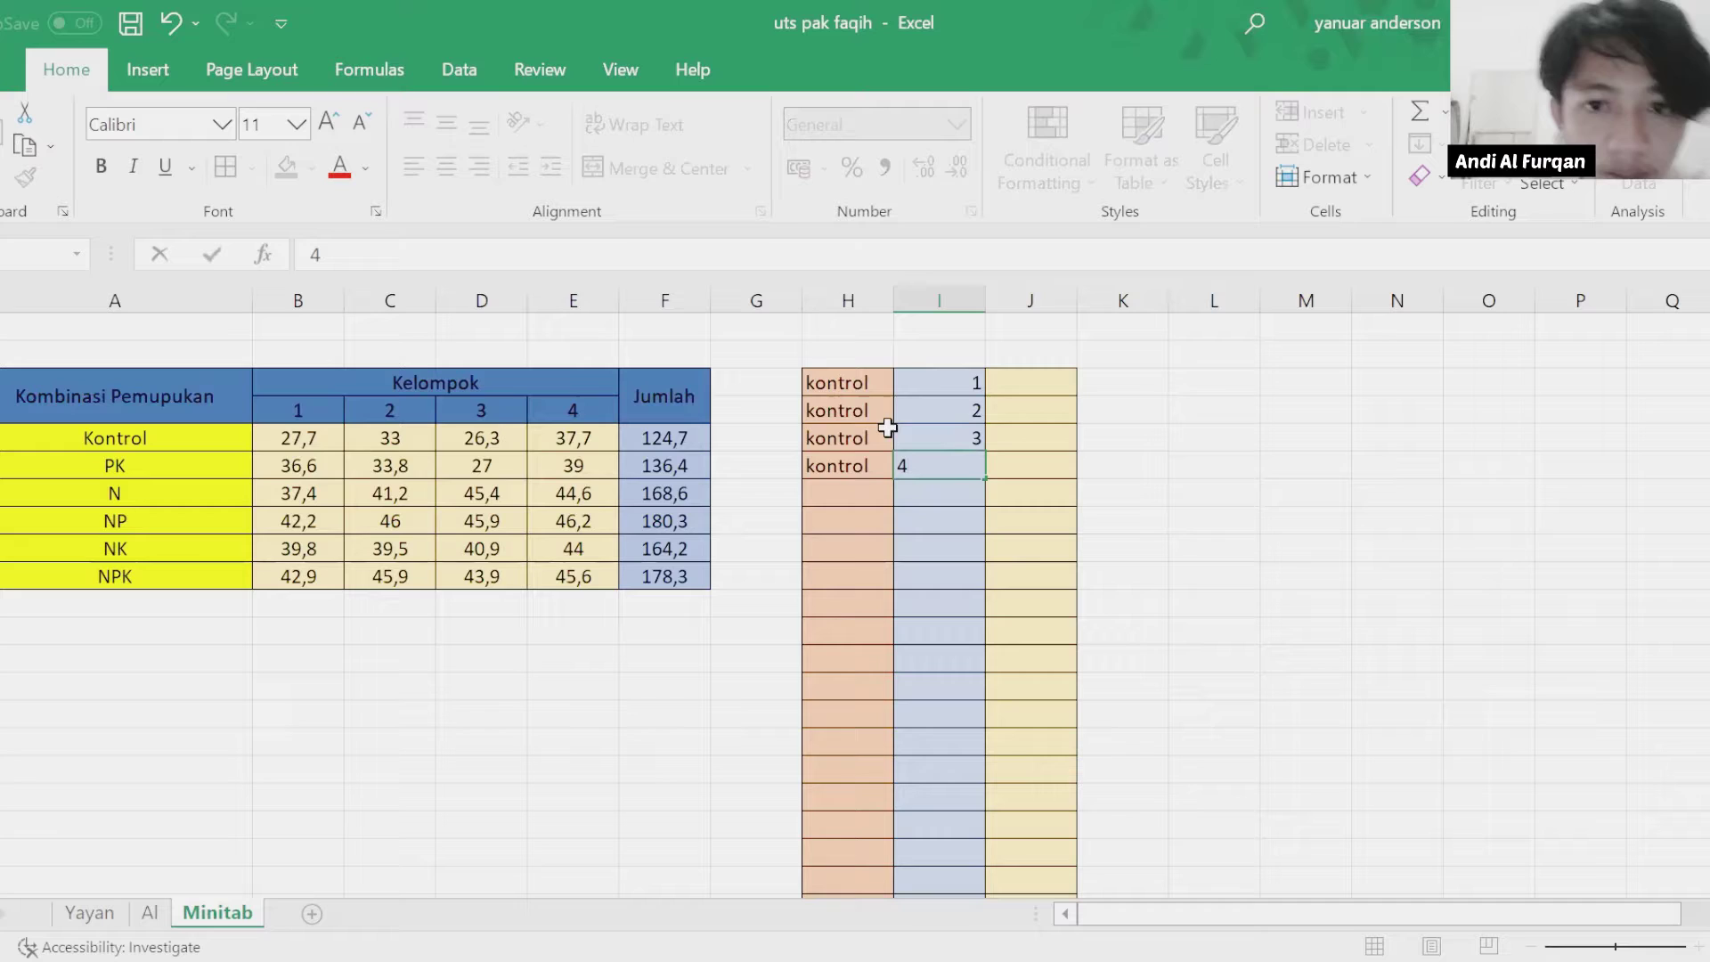
{"action": "left_click", "coordinate": [938, 384]}
{"action": "left_click", "coordinate": [1206, 409]}
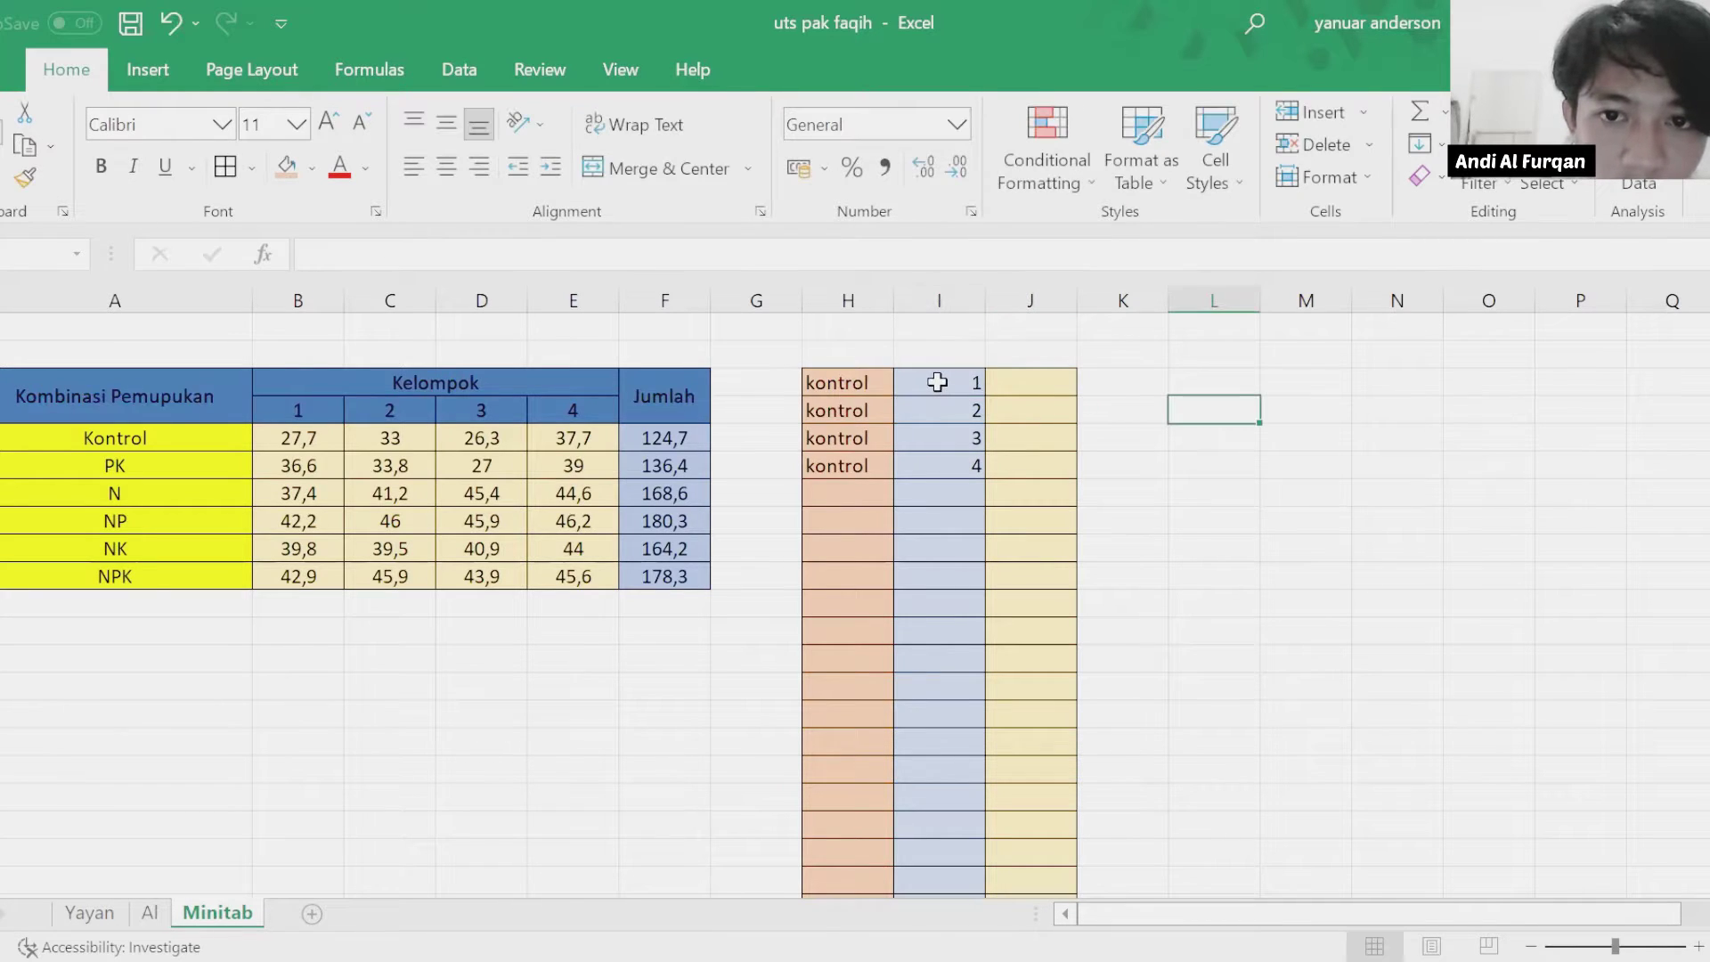
Copy the 1 to 4 sequence repeatedly down column I until the table's last row is filled.
{"action": "left_click_drag", "start_coordinate": [935, 383], "coordinate": [923, 597]}
{"action": "key", "text": "ctrl+c"}
{"action": "key", "text": "ctrl+v"}
{"action": "scroll", "coordinate": [929, 515], "scroll_direction": "down", "scroll_amount": 1}
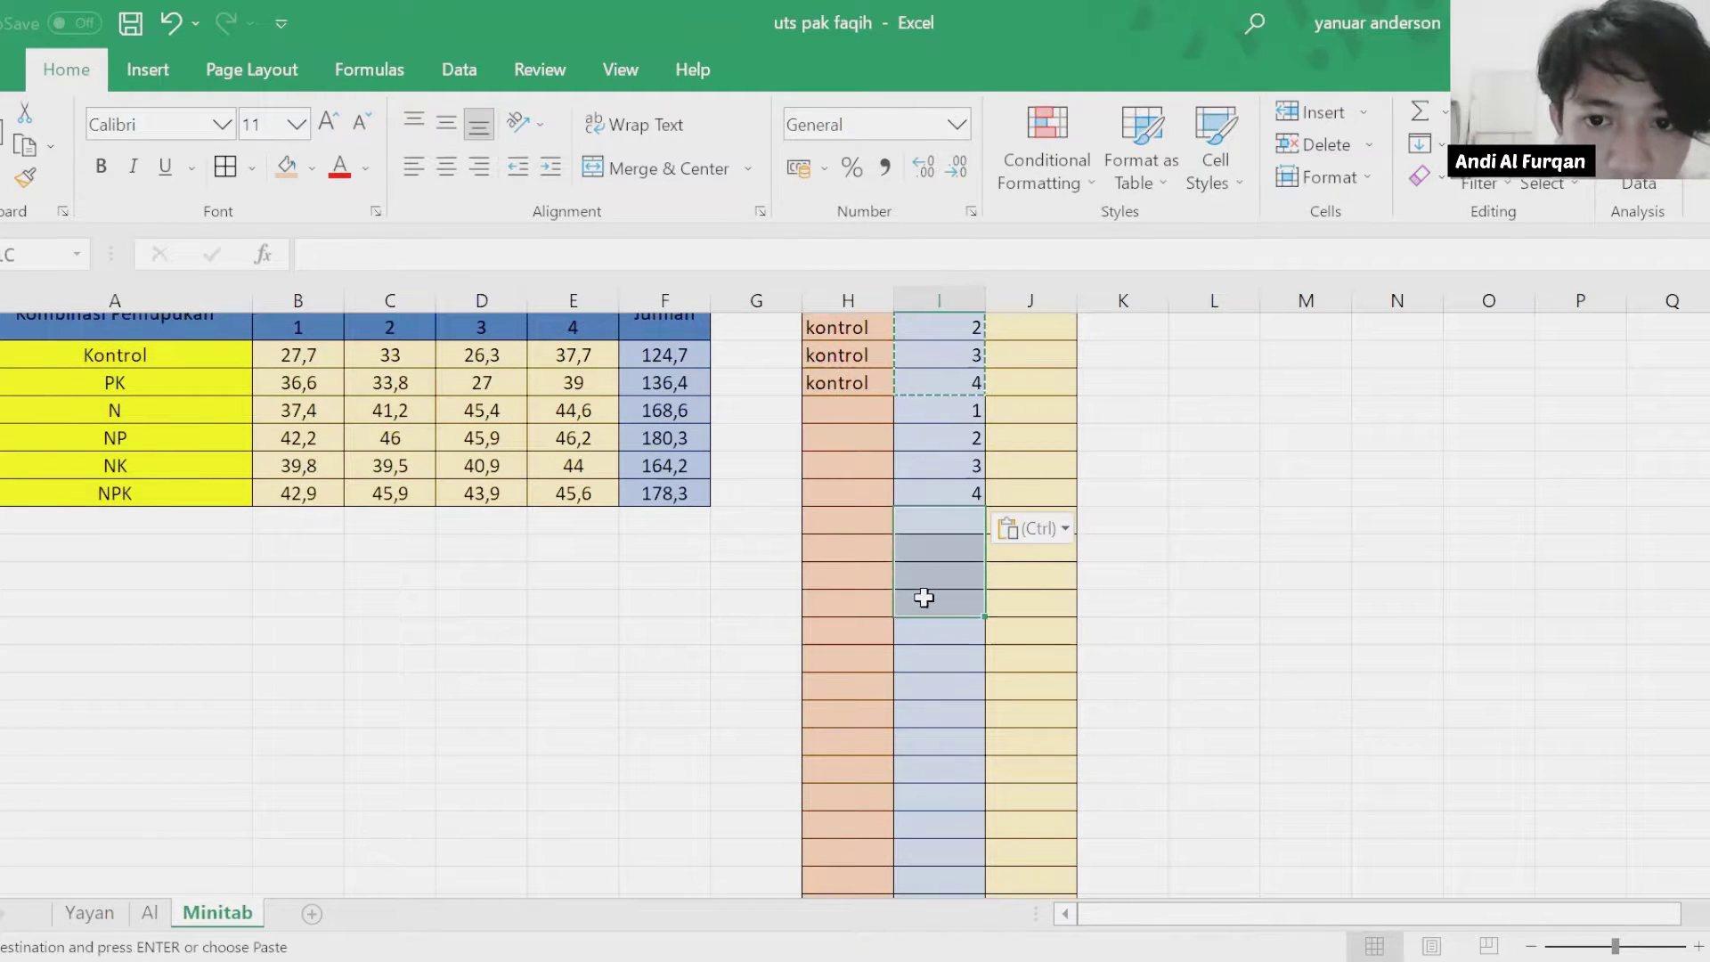
{"action": "key", "text": "ctrl+v"}
{"action": "scroll", "coordinate": [935, 498], "scroll_direction": "down", "scroll_amount": 3}
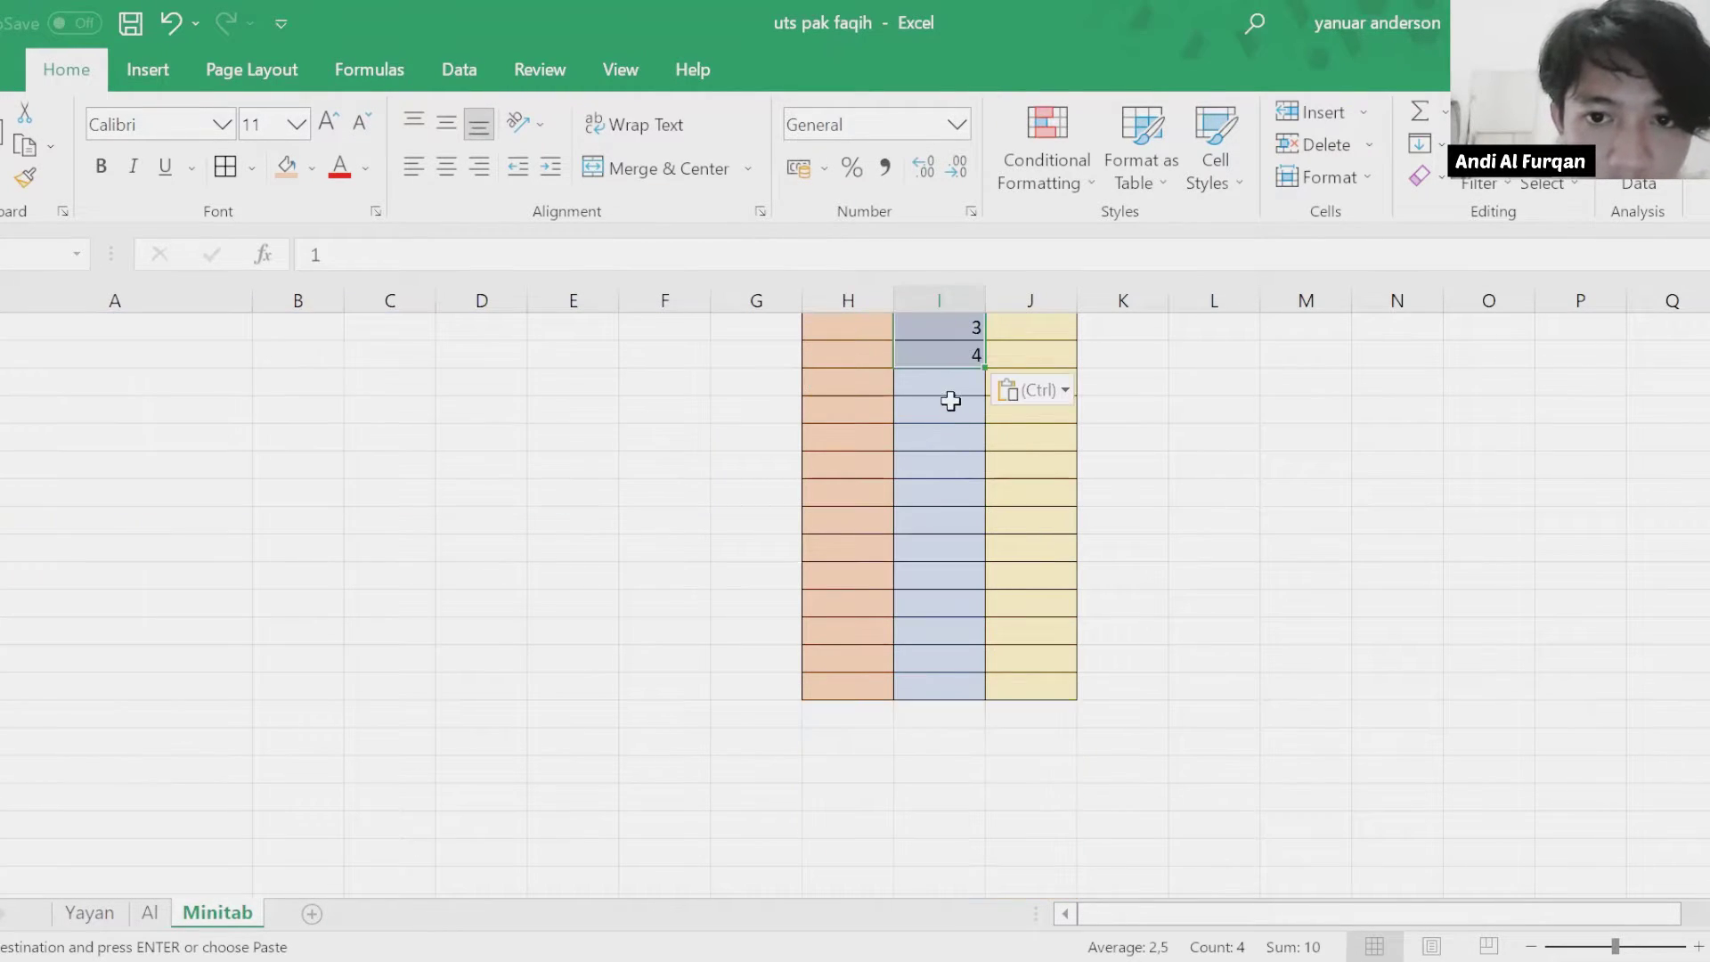
{"action": "left_click_drag", "start_coordinate": [946, 388], "coordinate": [939, 672]}
{"action": "key", "text": "ctrl+v"}
{"action": "key", "text": "ctrl+v"}
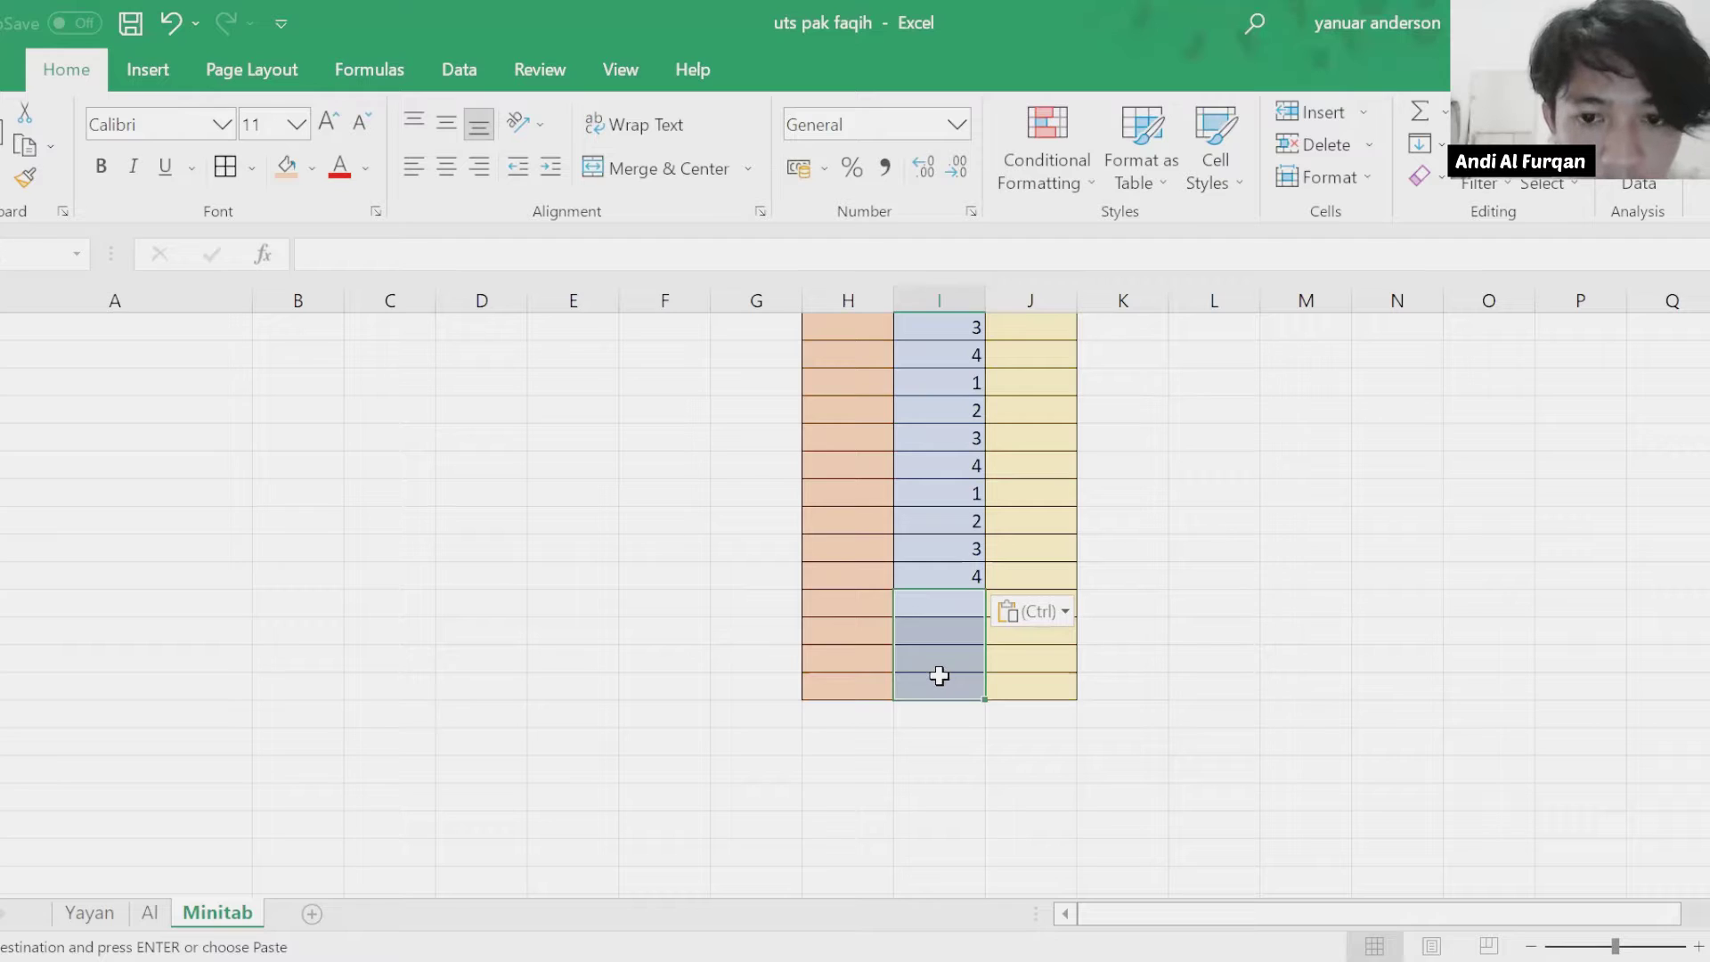
{"action": "key", "text": "ctrl+v"}
{"action": "scroll", "coordinate": [935, 668], "scroll_direction": "up", "scroll_amount": 4}
{"action": "left_click", "coordinate": [1184, 414]}
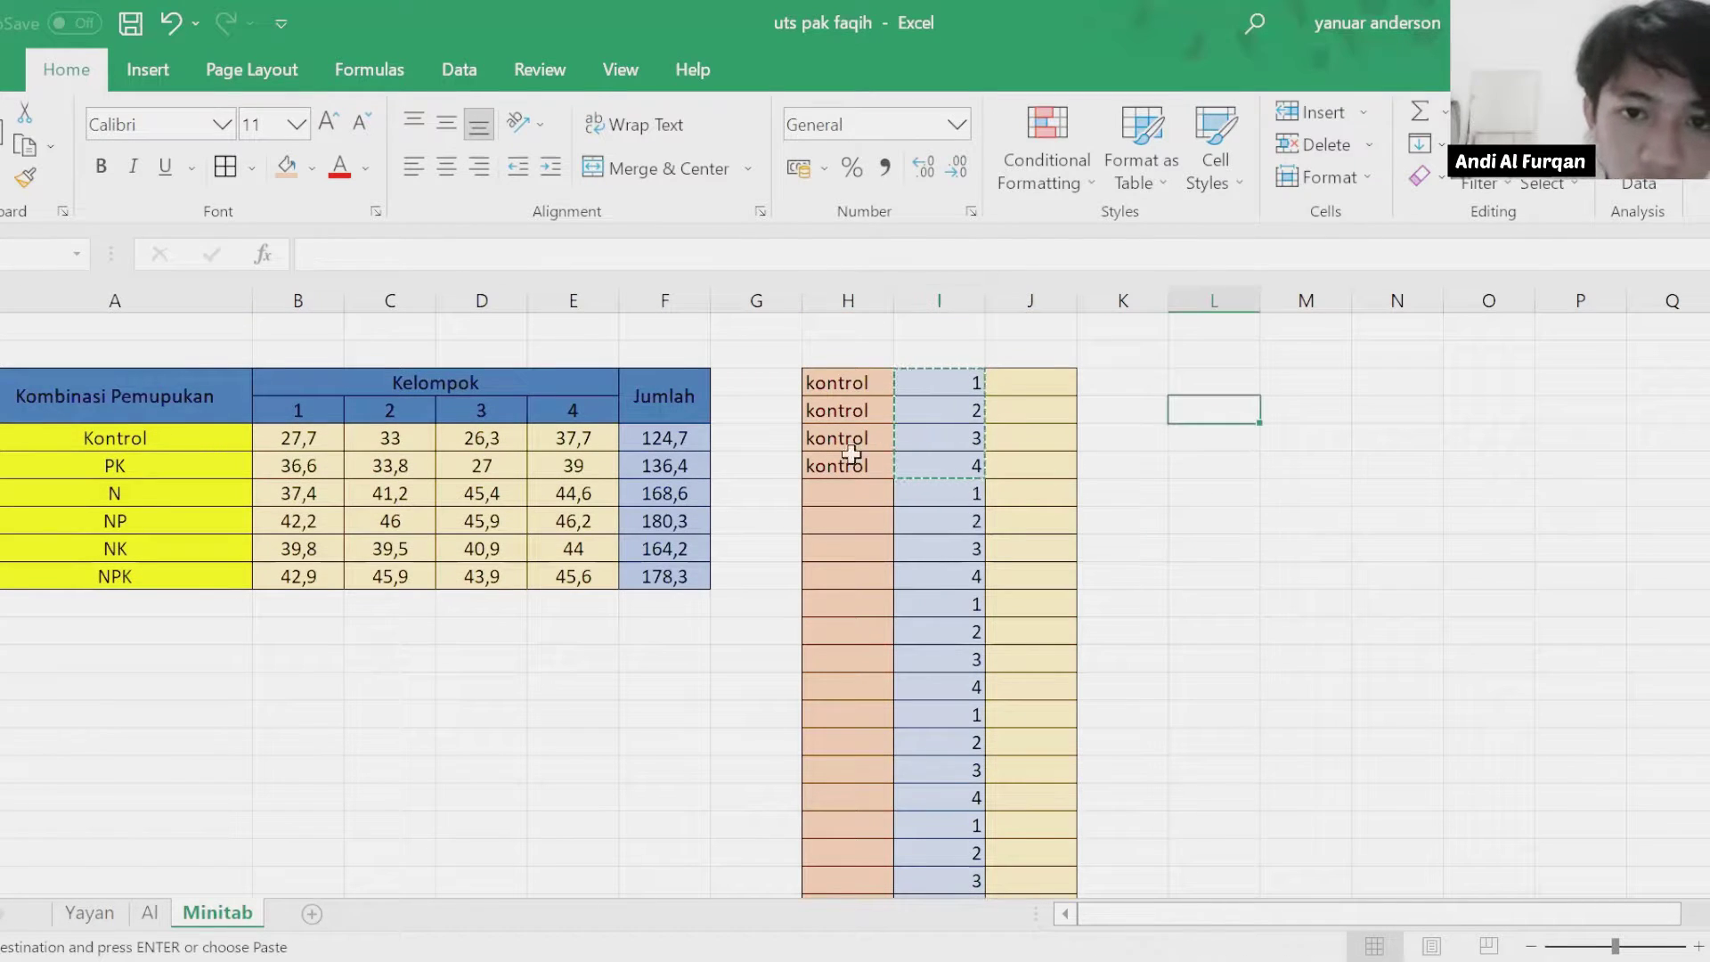
Fill the four column H cells below the kontrol labels with "PK".
{"action": "left_click", "coordinate": [813, 496]}
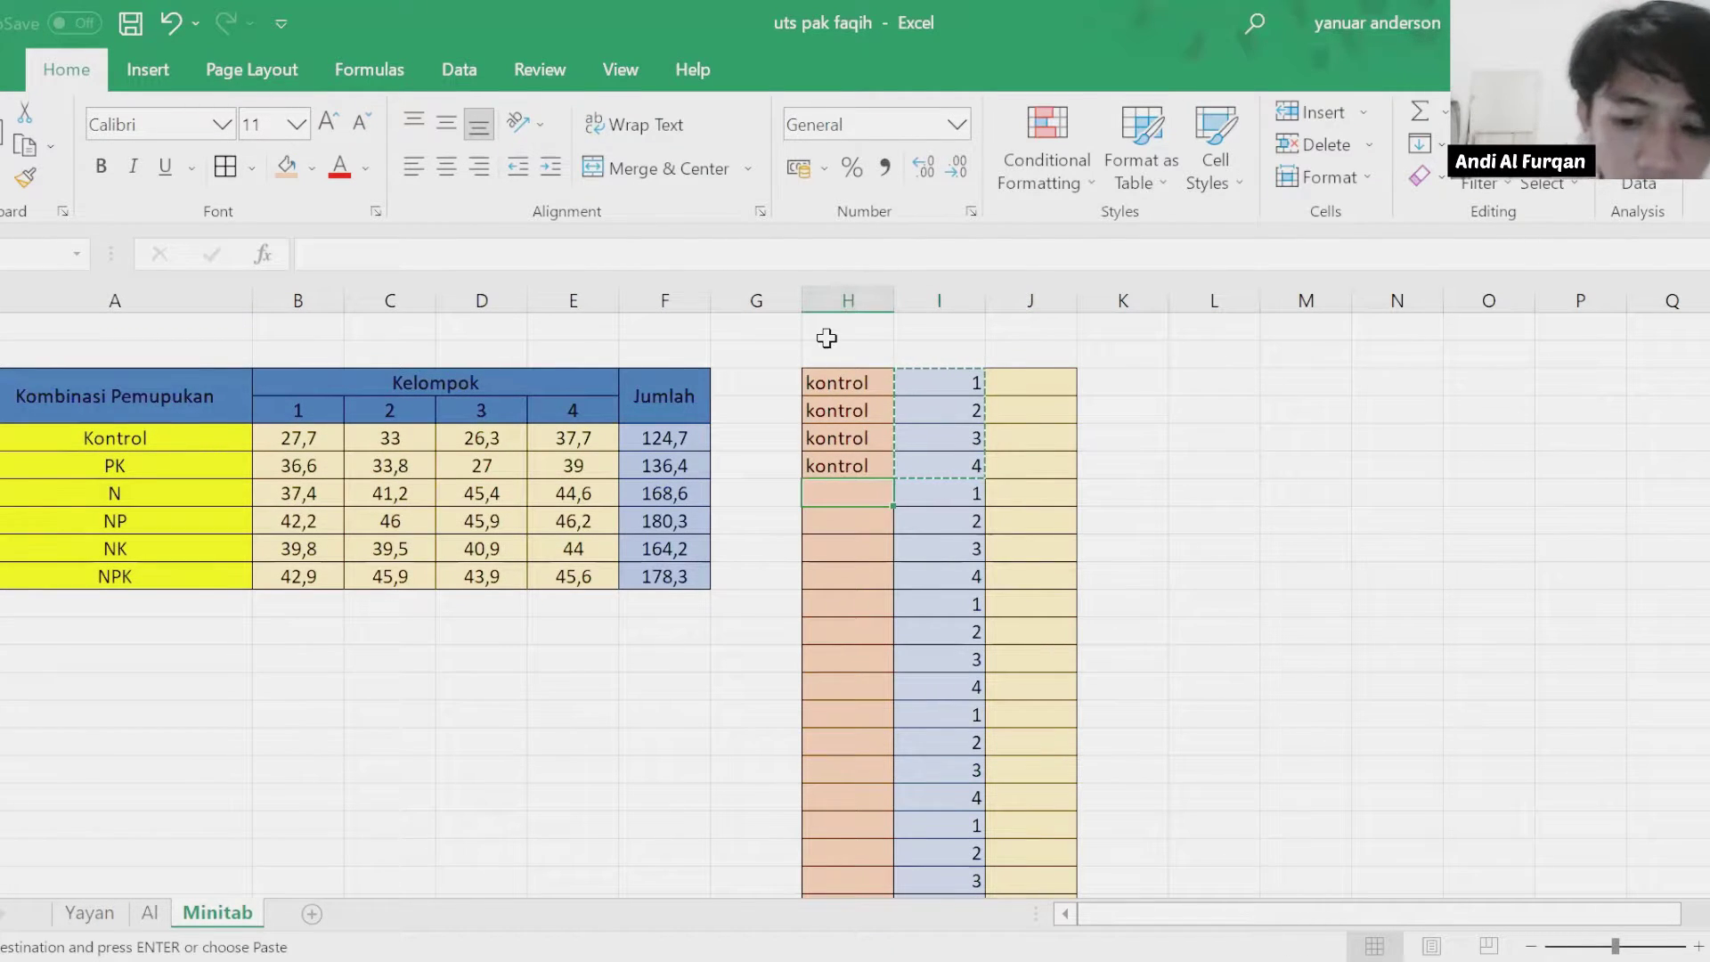
{"action": "type", "text": "PK"}
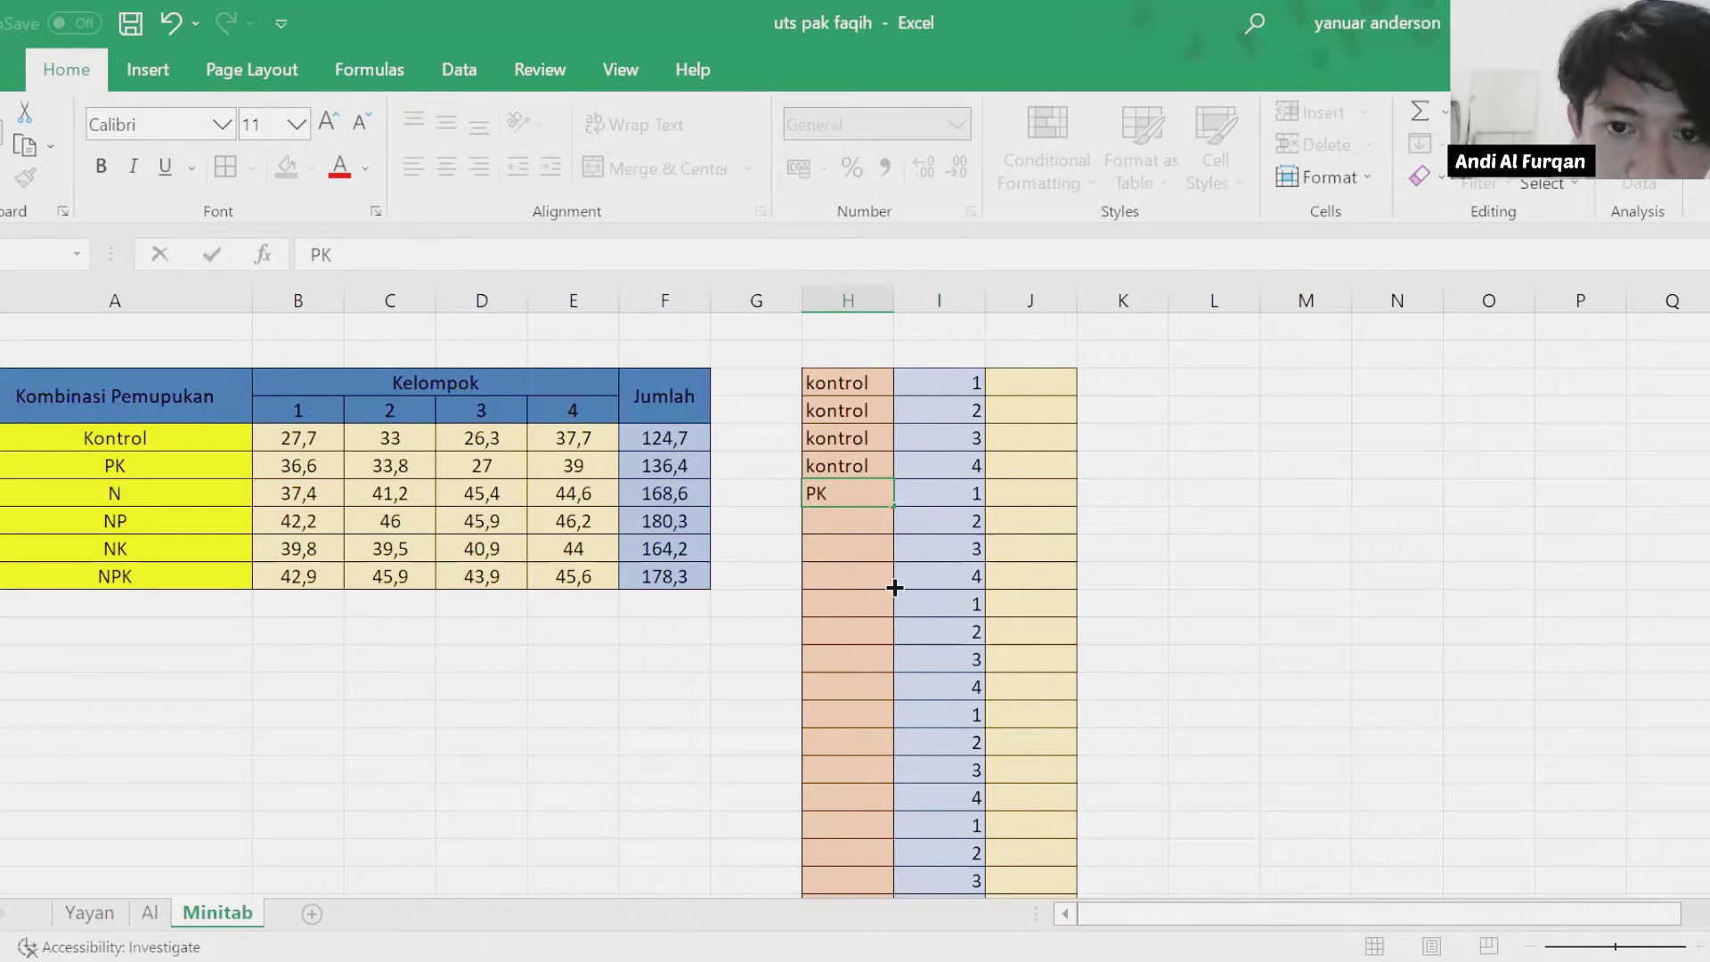
{"action": "left_click_drag", "start_coordinate": [893, 506], "coordinate": [896, 588]}
Enter "N" in the four column H cells below the PK labels.
{"action": "left_click", "coordinate": [820, 603]}
{"action": "type", "text": "N"}
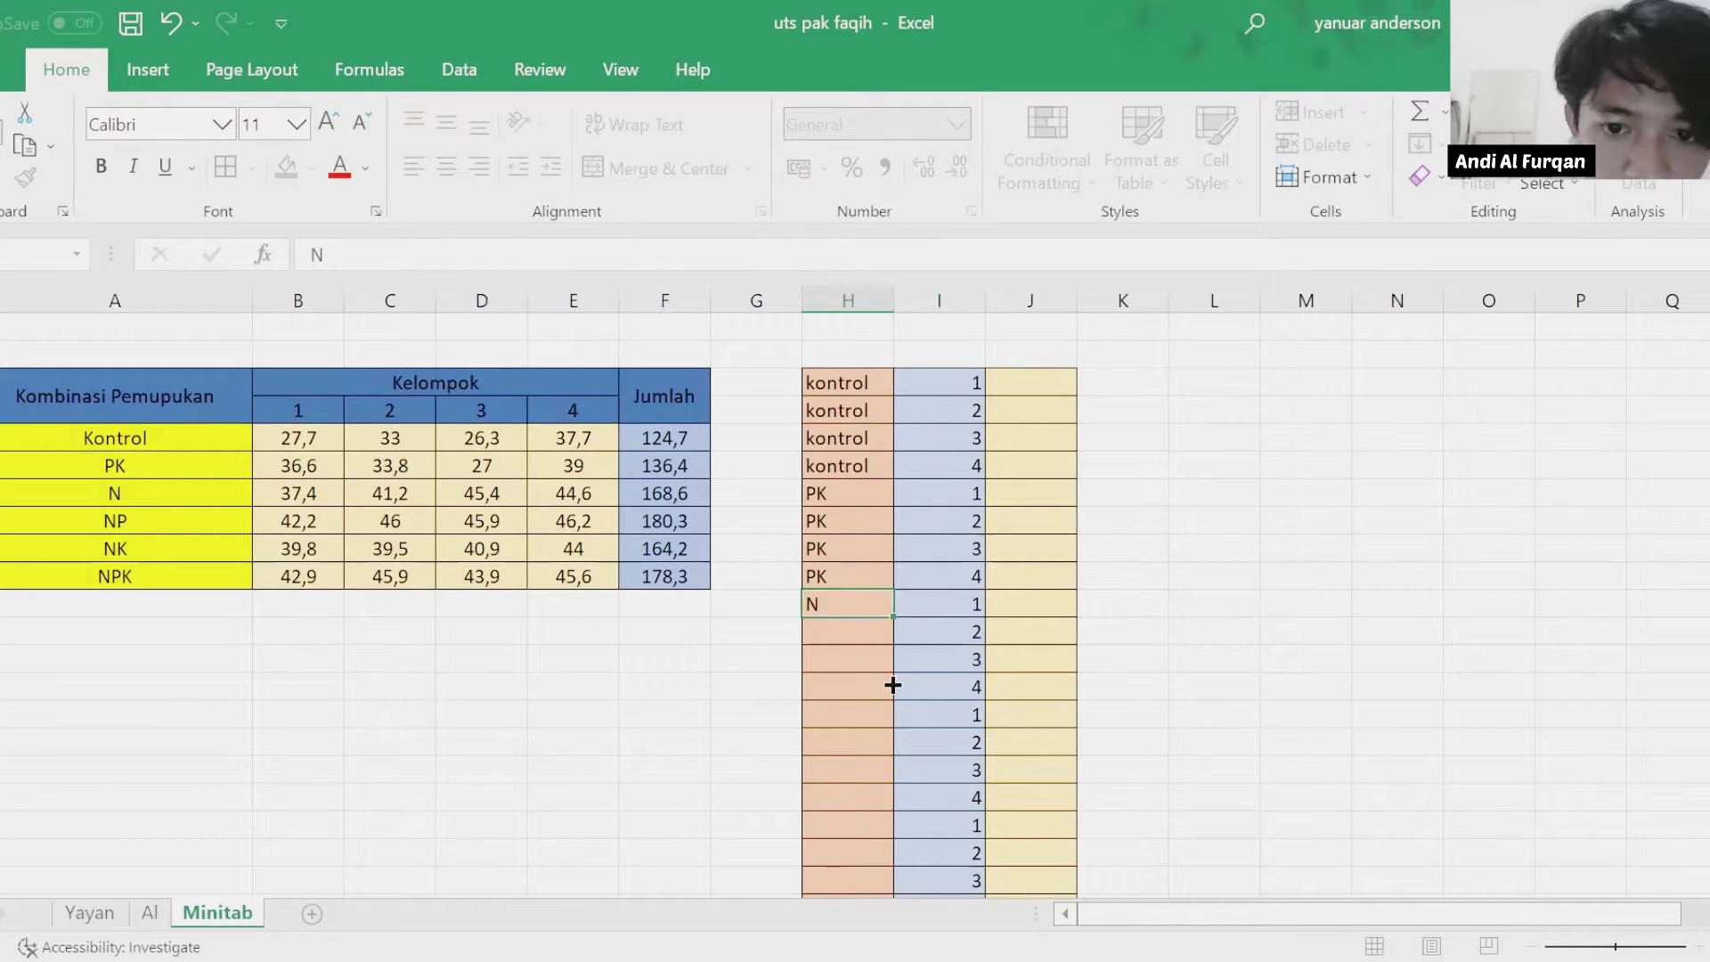
{"action": "key", "text": "Return"}
{"action": "type", "text": "N"}
{"action": "key", "text": "Return"}
{"action": "type", "text": "N"}
{"action": "key", "text": "Return"}
{"action": "type", "text": "N"}
{"action": "key", "text": "Return"}
Fill the four column H cells below the N labels with "NP".
{"action": "type", "text": "N"}
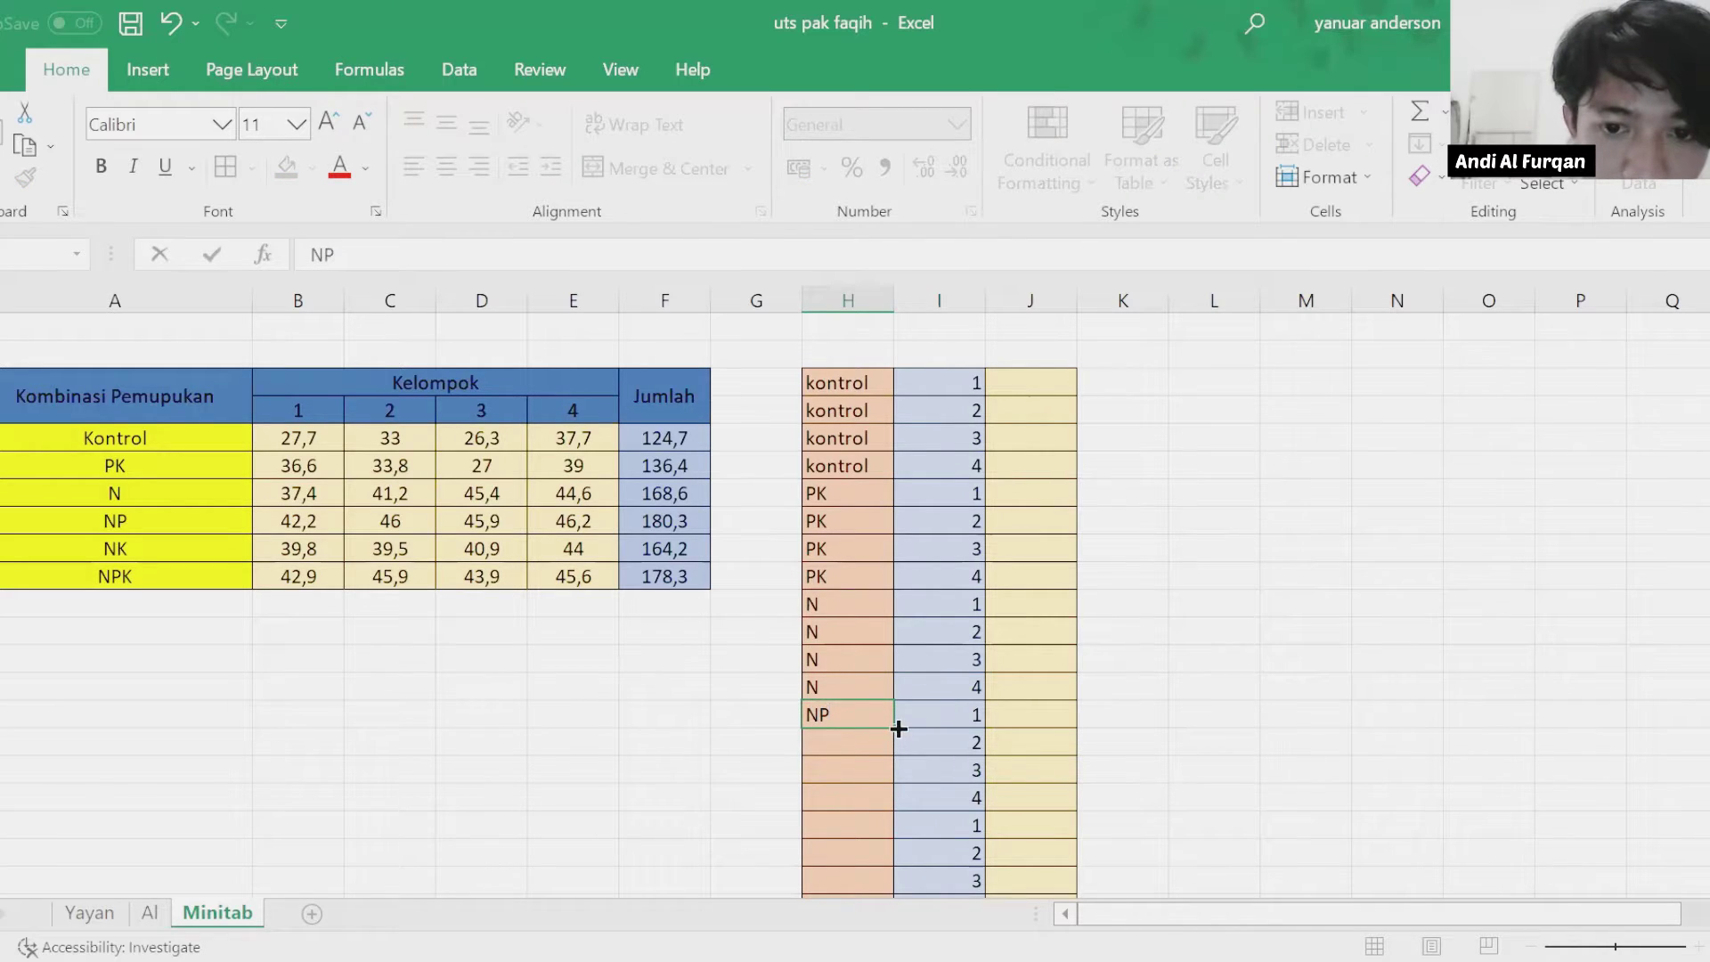
{"action": "type", "text": "P"}
{"action": "left_click_drag", "start_coordinate": [897, 729], "coordinate": [896, 799]}
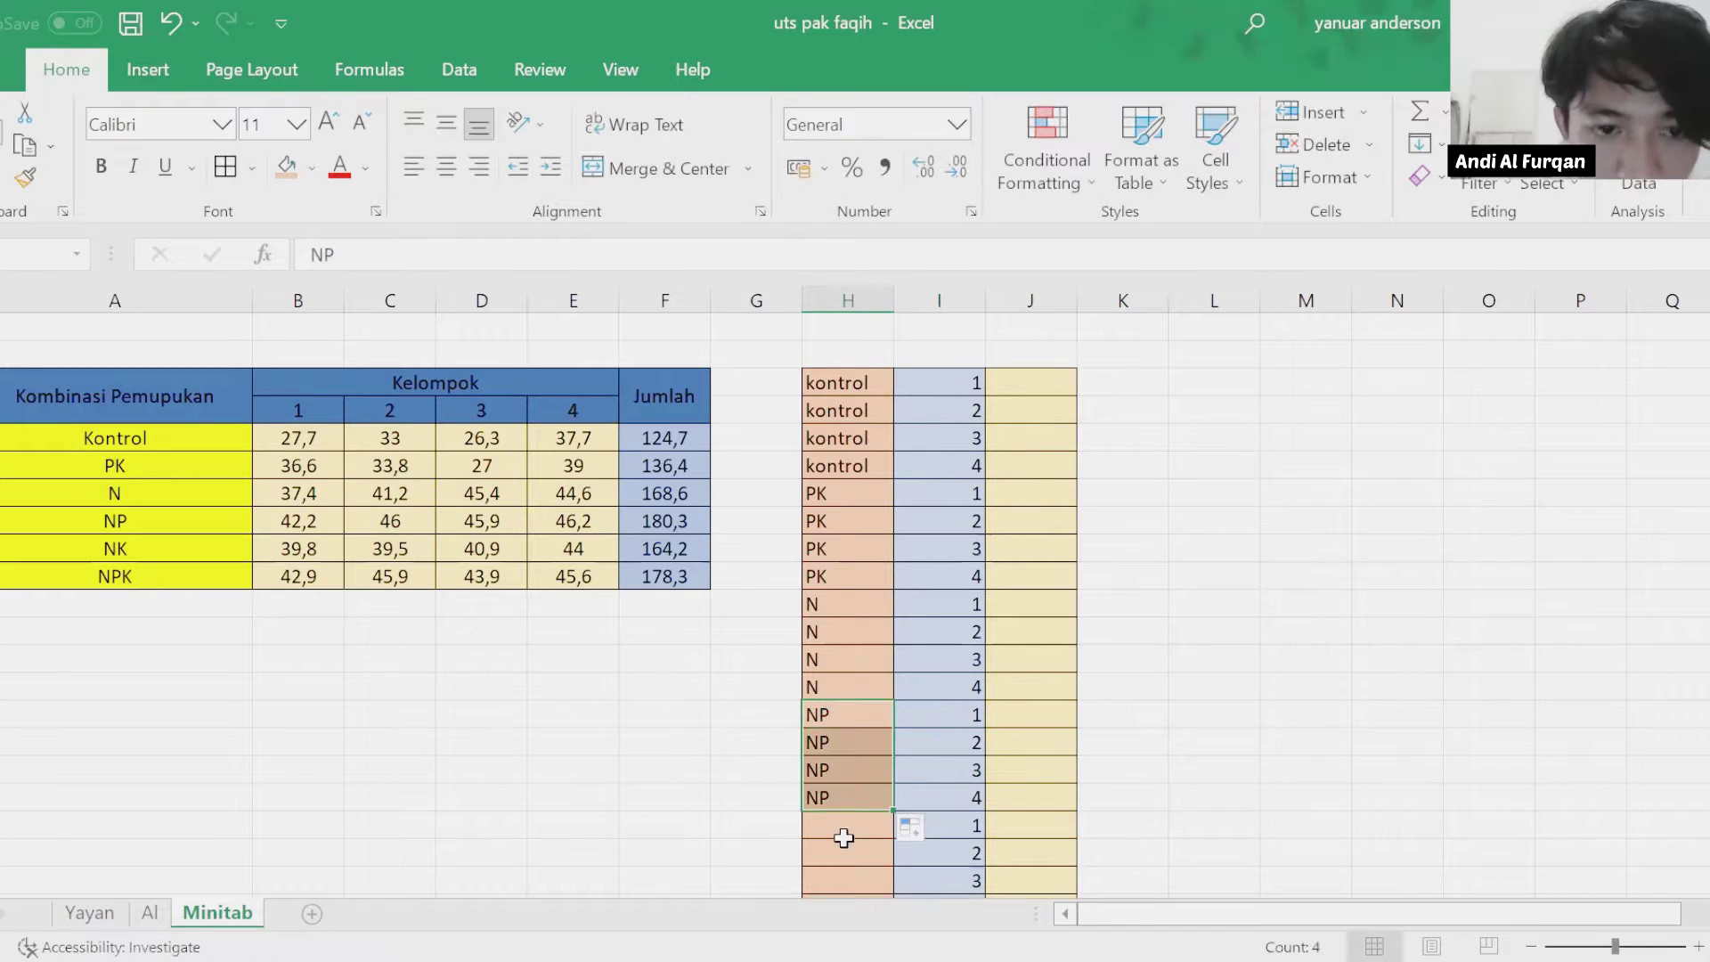
Fill the four column H cells below the NP labels with "NK".
{"action": "left_click", "coordinate": [847, 827]}
{"action": "type", "text": "NK"}
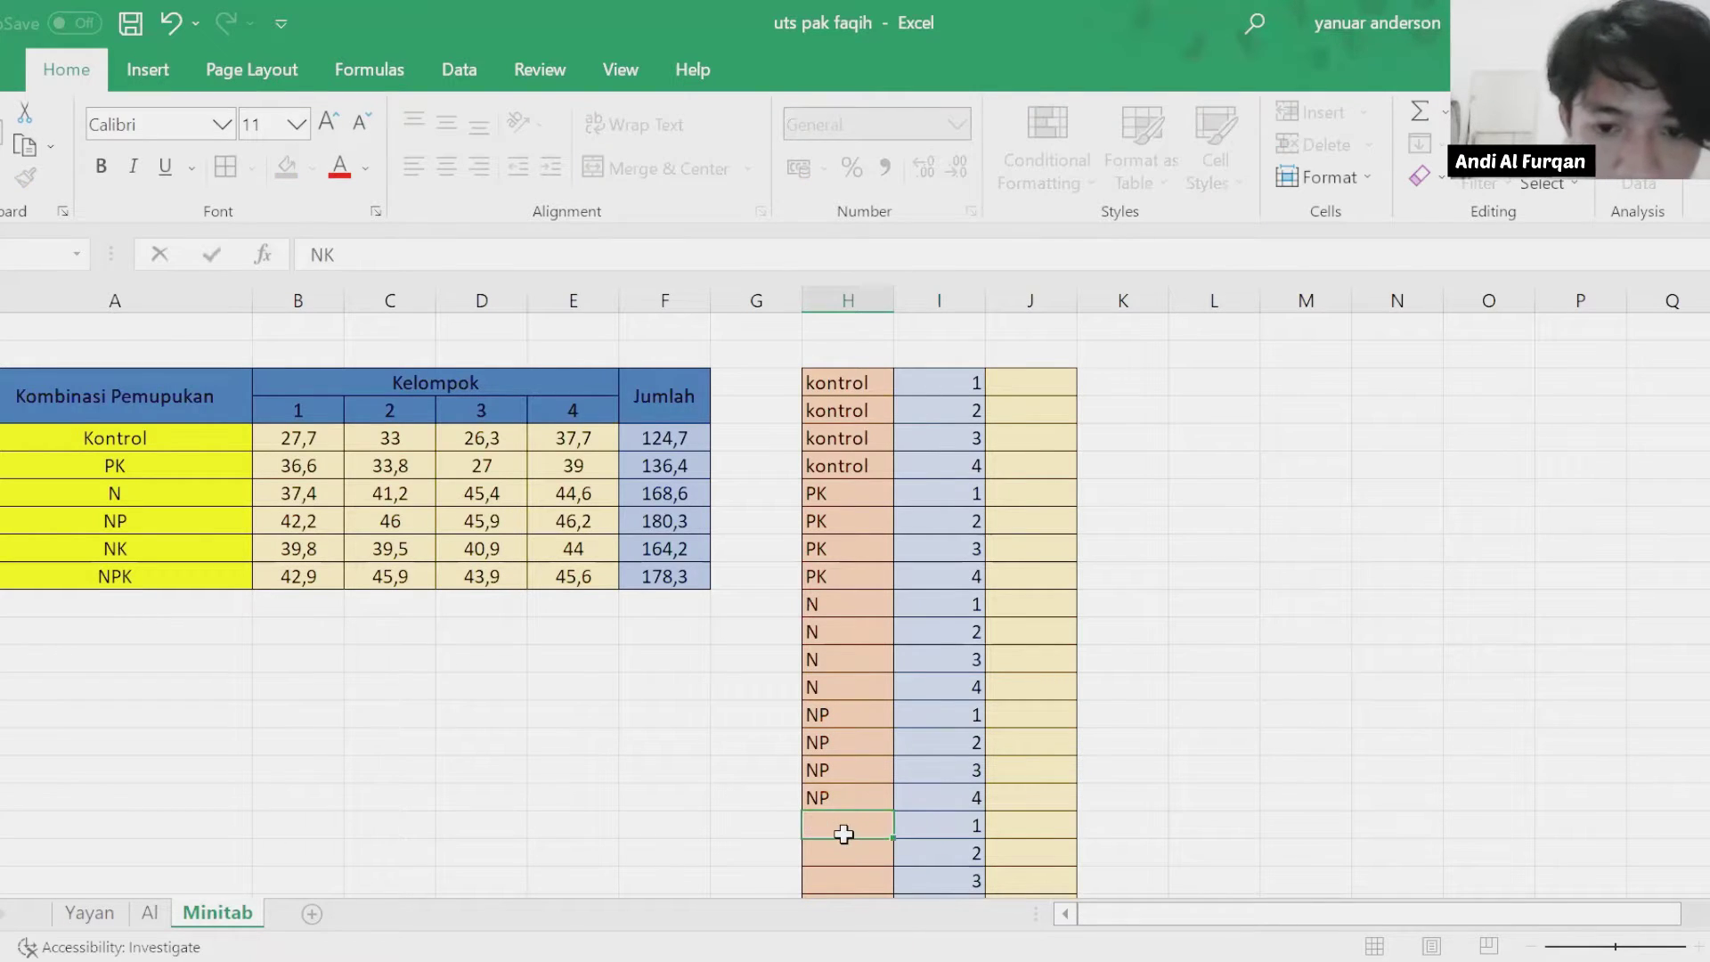
{"action": "scroll", "coordinate": [873, 712], "scroll_direction": "down", "scroll_amount": 2}
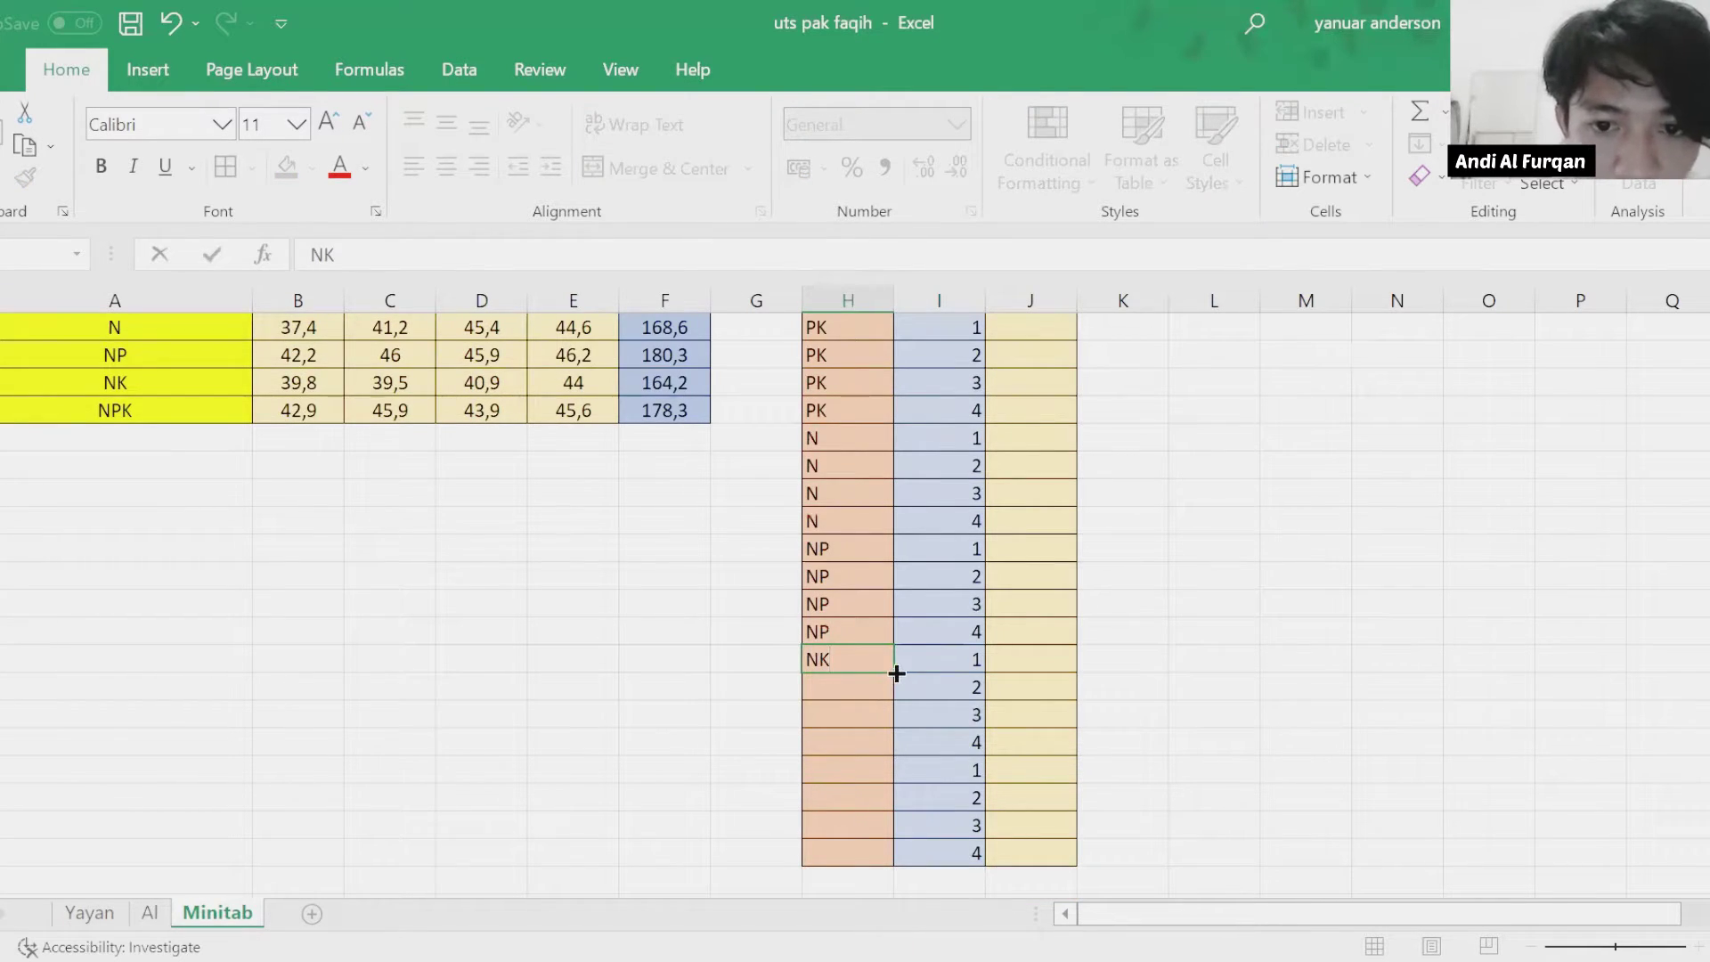
{"action": "left_click_drag", "start_coordinate": [895, 669], "coordinate": [892, 692]}
{"action": "mouse_move", "coordinate": [887, 750]}
{"action": "left_mouse_down"}
{"action": "mouse_move", "coordinate": [835, 790]}
{"action": "mouse_move", "coordinate": [855, 744]}
{"action": "left_mouse_up"}
Fill the last four cells of the table's column H with "NPK".
{"action": "left_click", "coordinate": [834, 764]}
{"action": "type", "text": "NPK"}
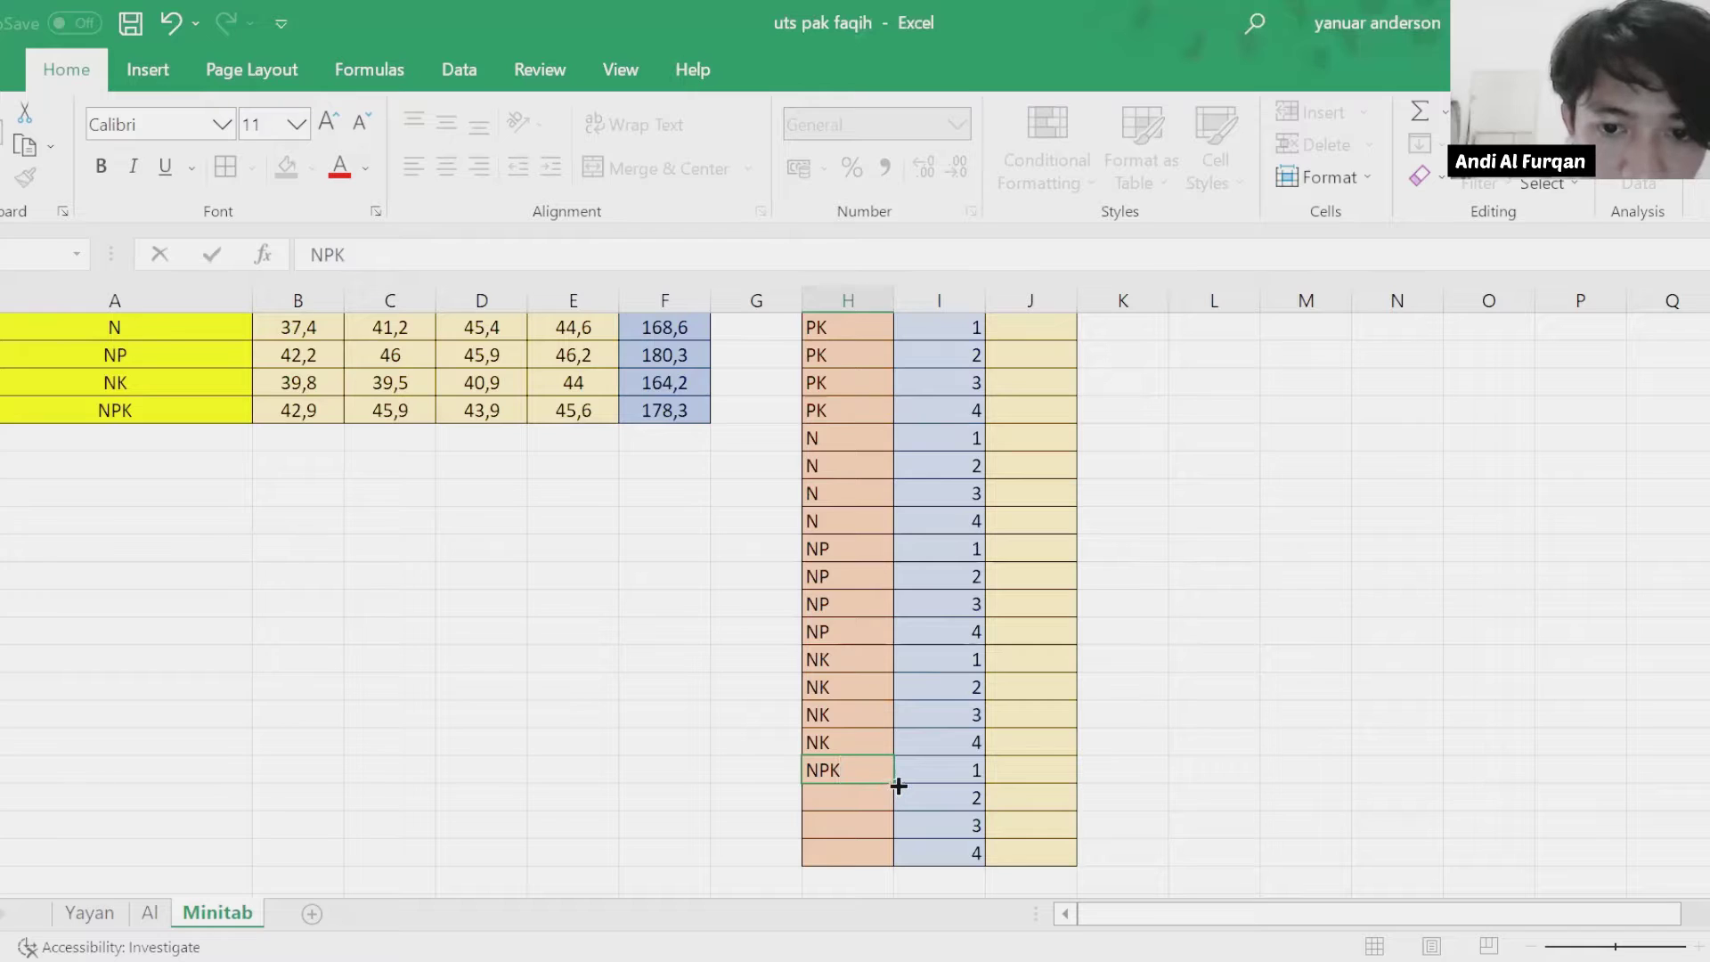
{"action": "left_click_drag", "start_coordinate": [899, 786], "coordinate": [899, 855]}
{"action": "scroll", "coordinate": [1233, 629], "scroll_direction": "up", "scroll_amount": 2}
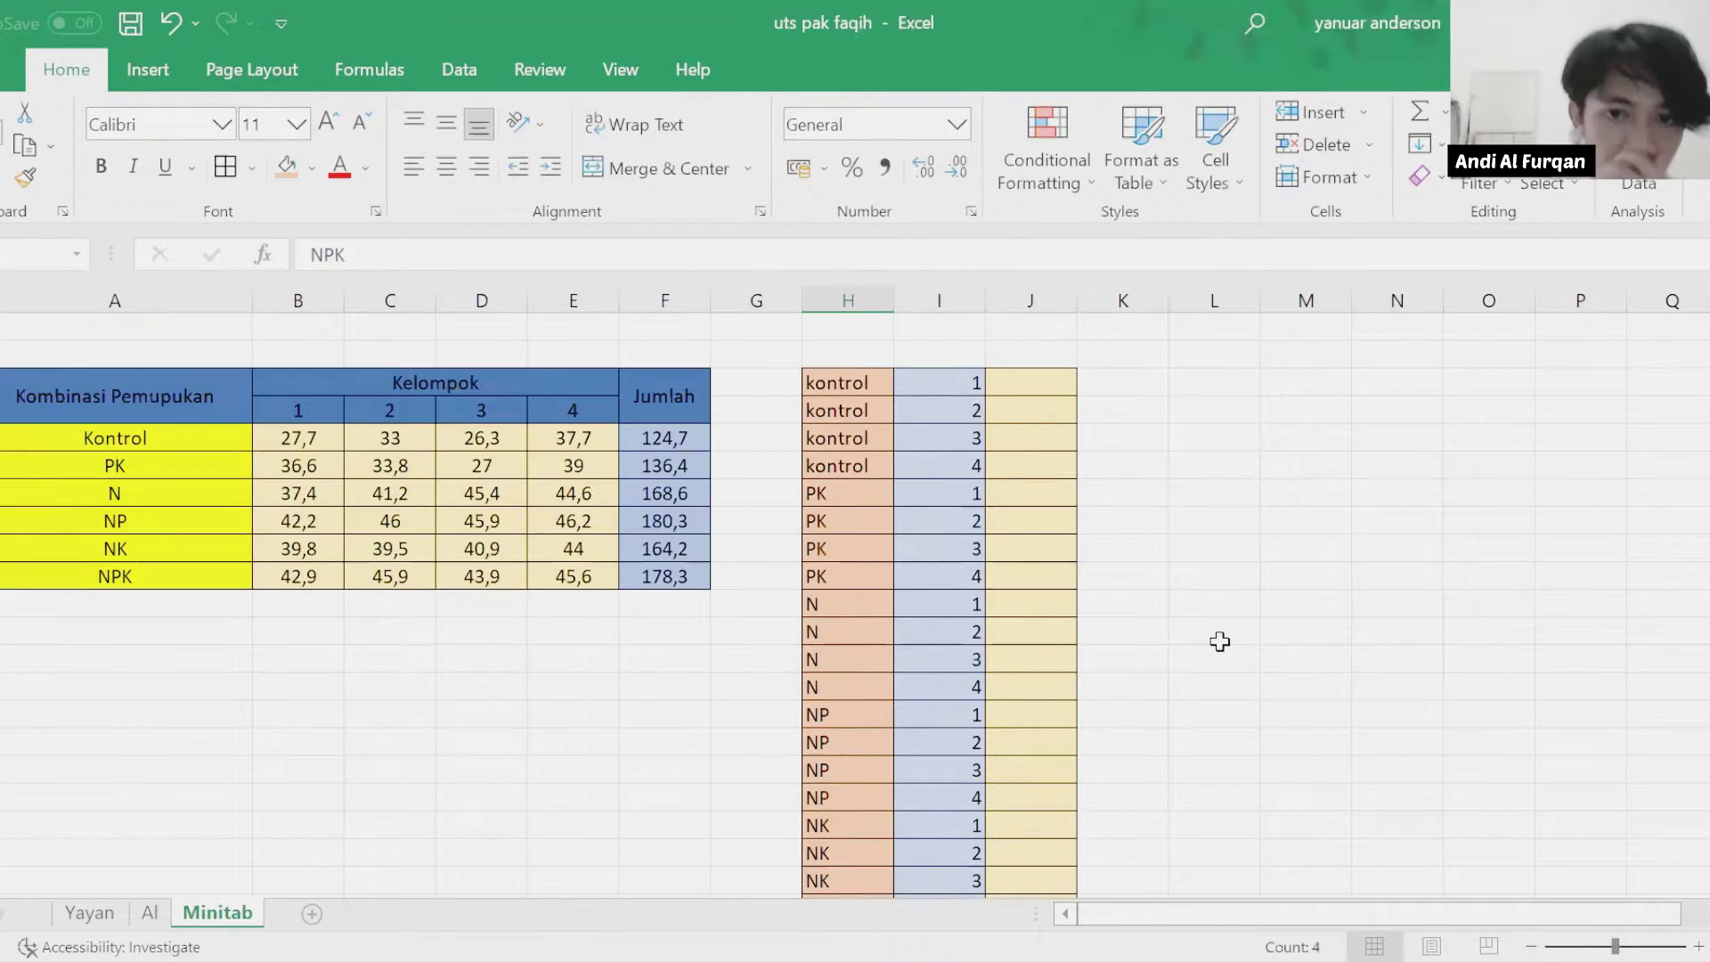
Copy the Kontrol row's Kelompok 1 to 4 values and paste them transposed into column J beside the kontrol labels.
{"action": "left_click", "coordinate": [830, 383]}
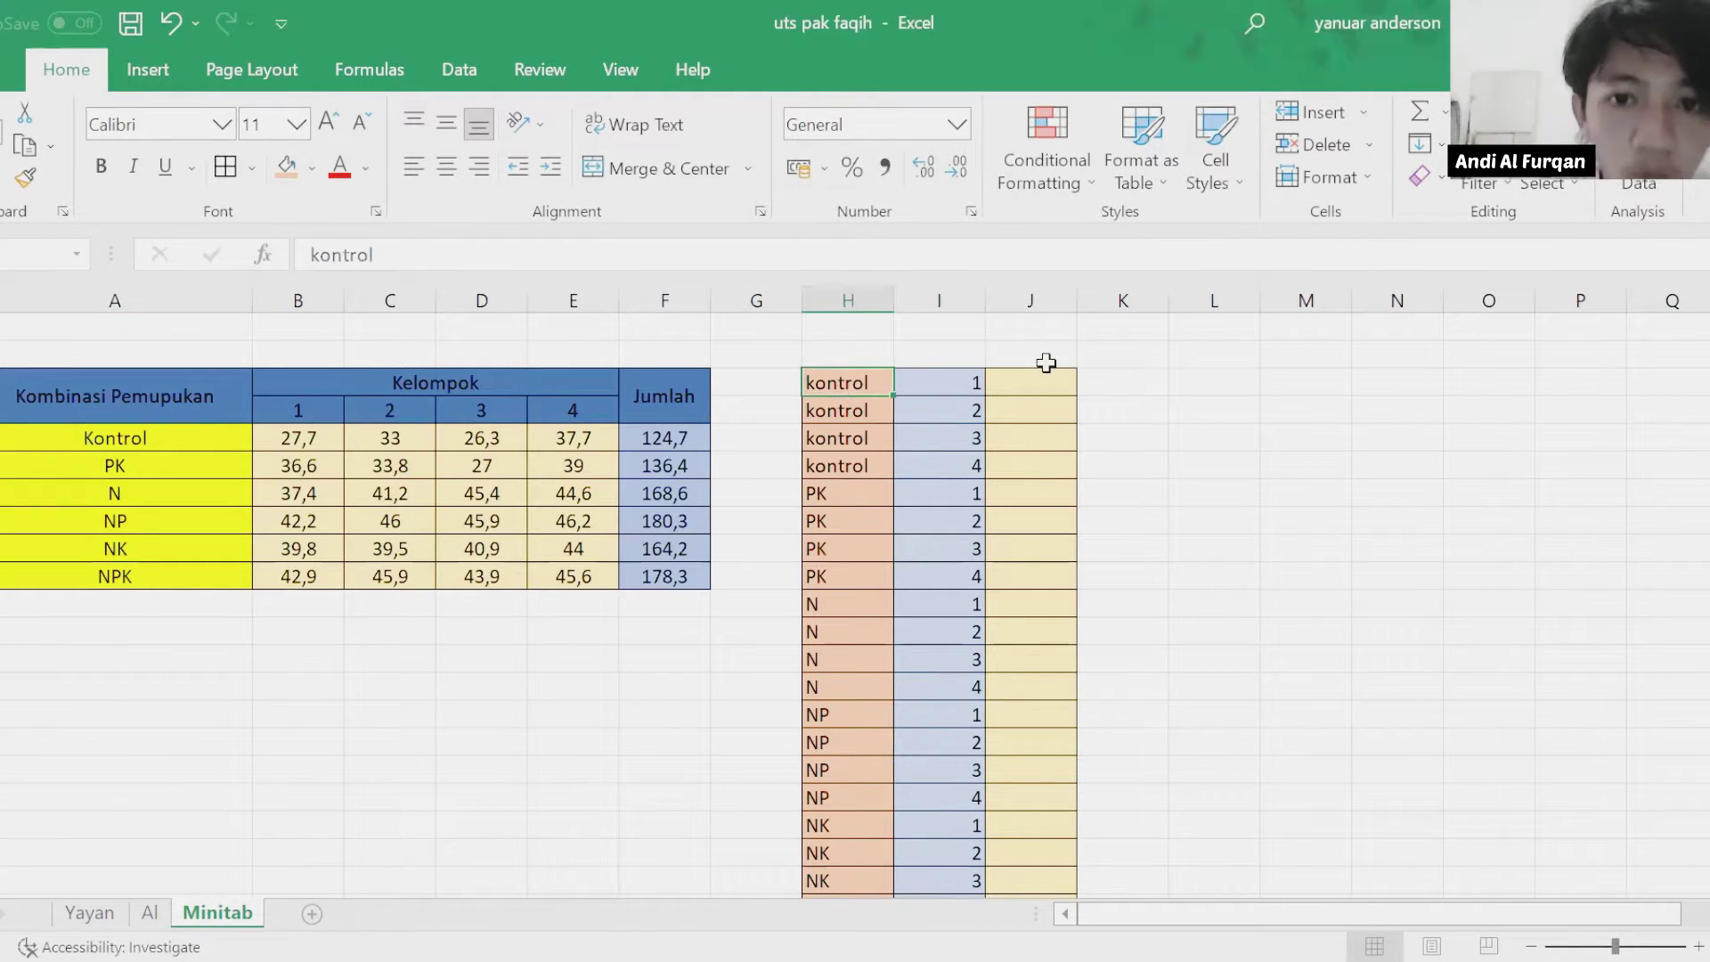
{"action": "left_click", "coordinate": [1040, 379]}
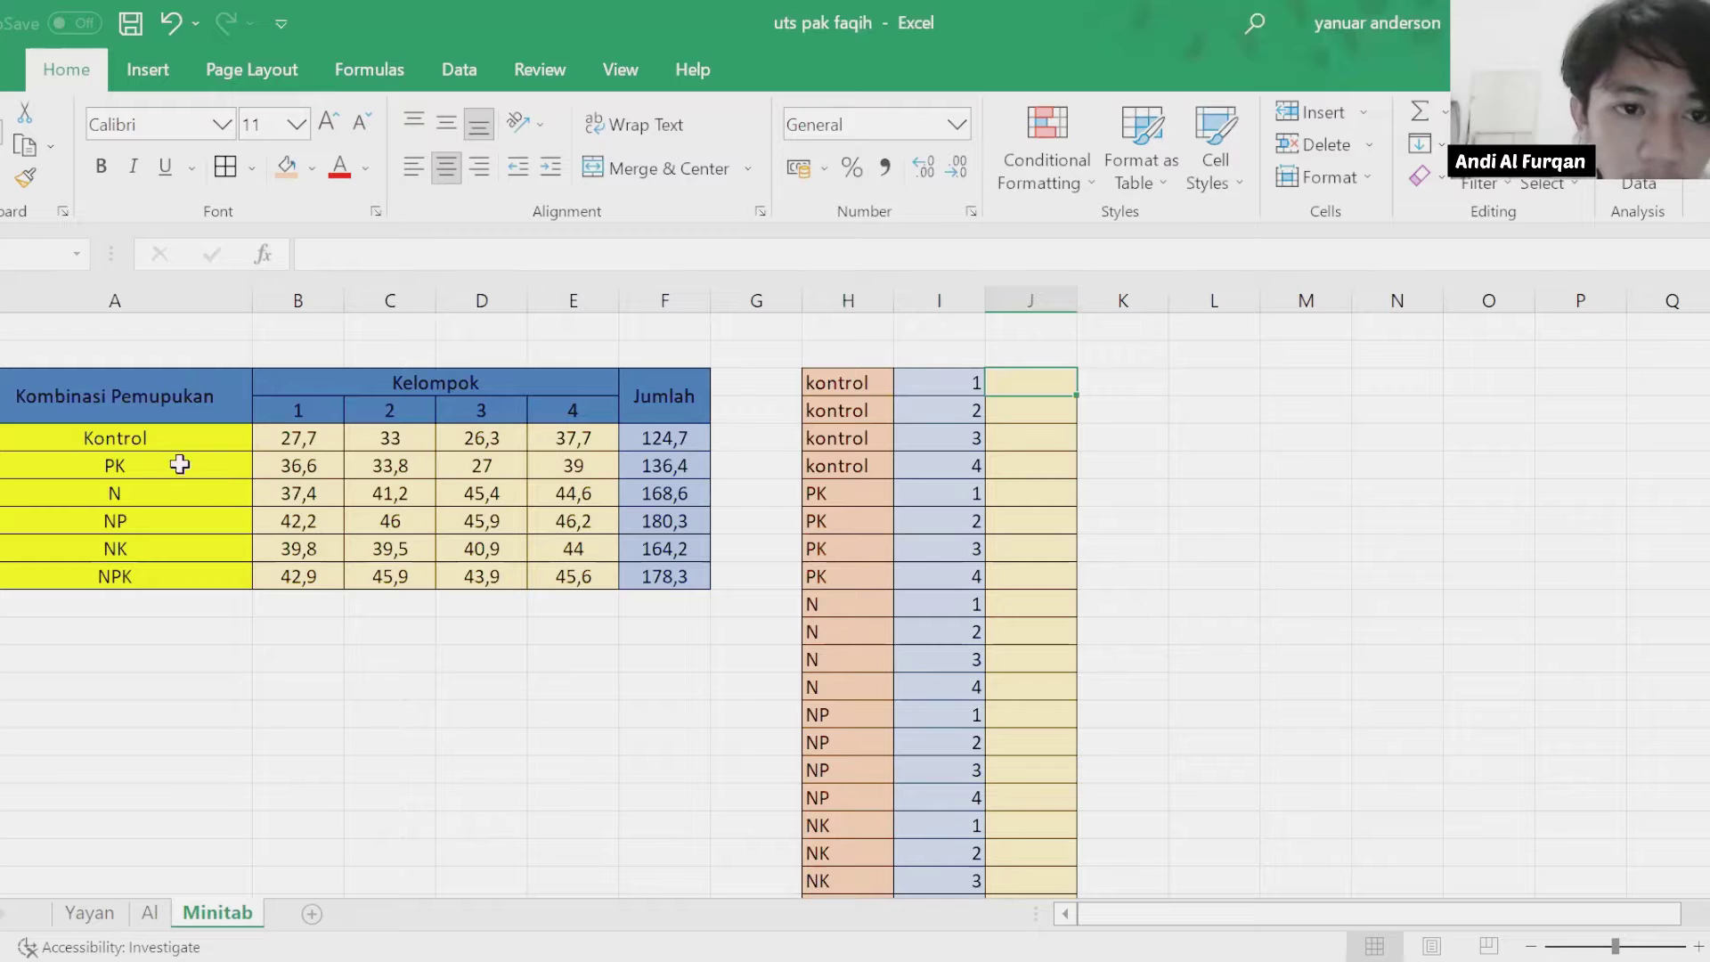
{"action": "left_click", "coordinate": [303, 437]}
{"action": "left_click_drag", "start_coordinate": [368, 441], "coordinate": [572, 445]}
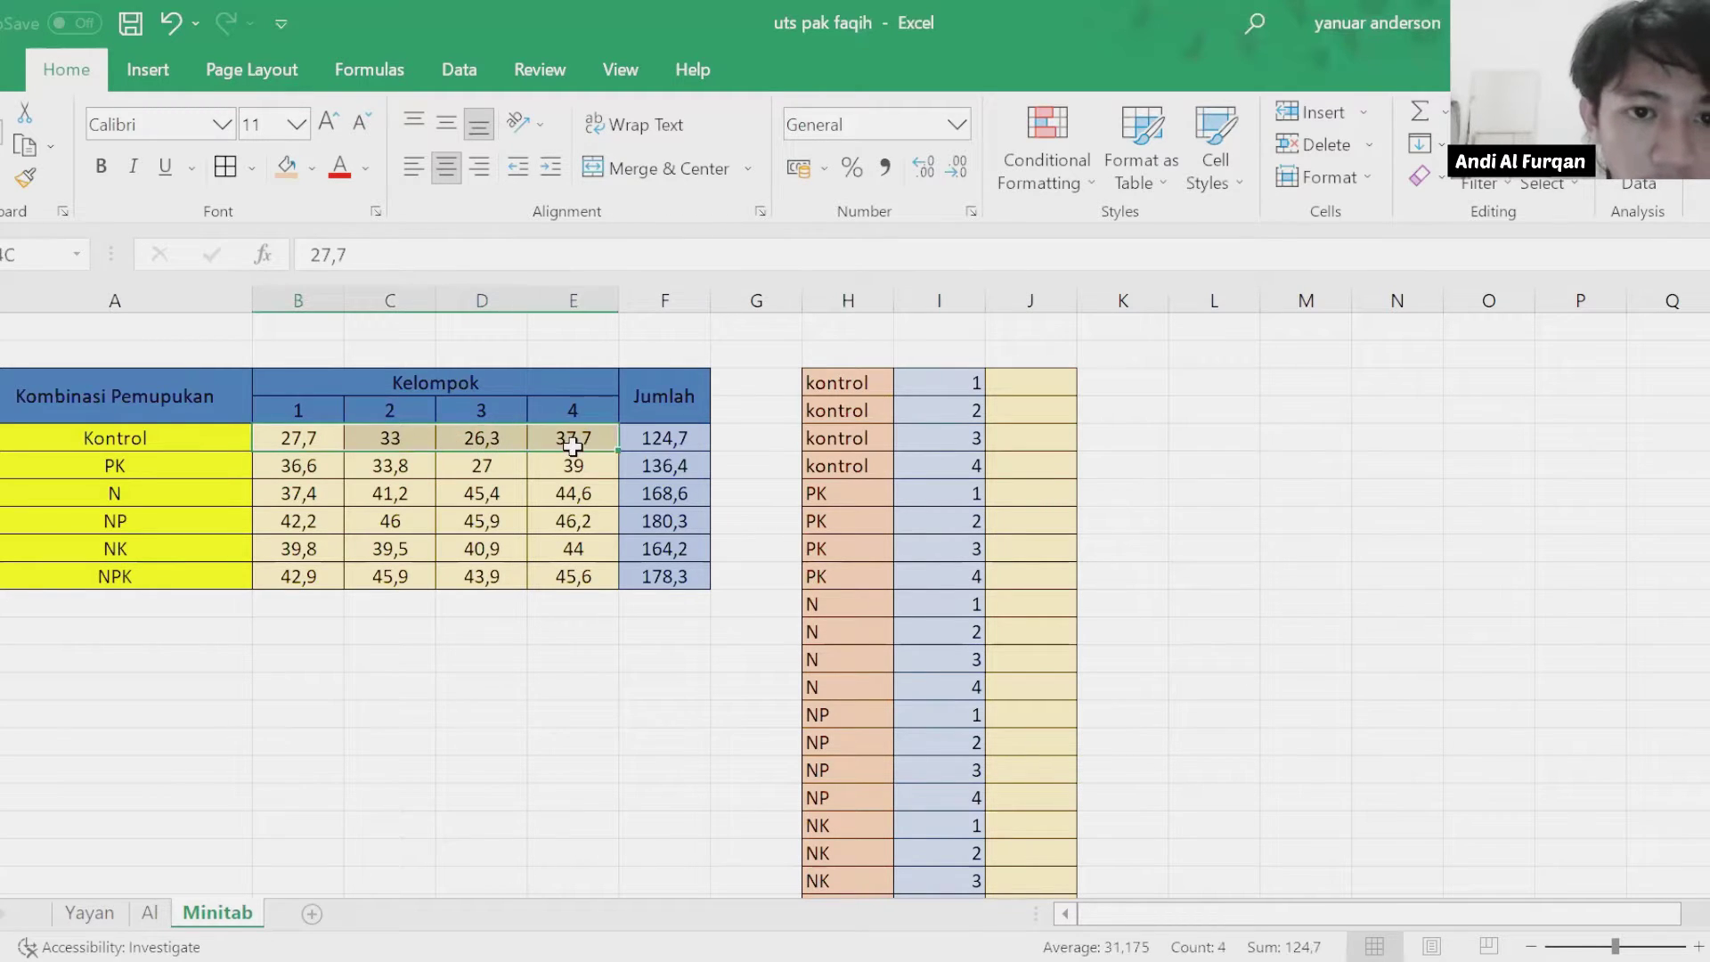
{"action": "key", "text": "ctrl+c"}
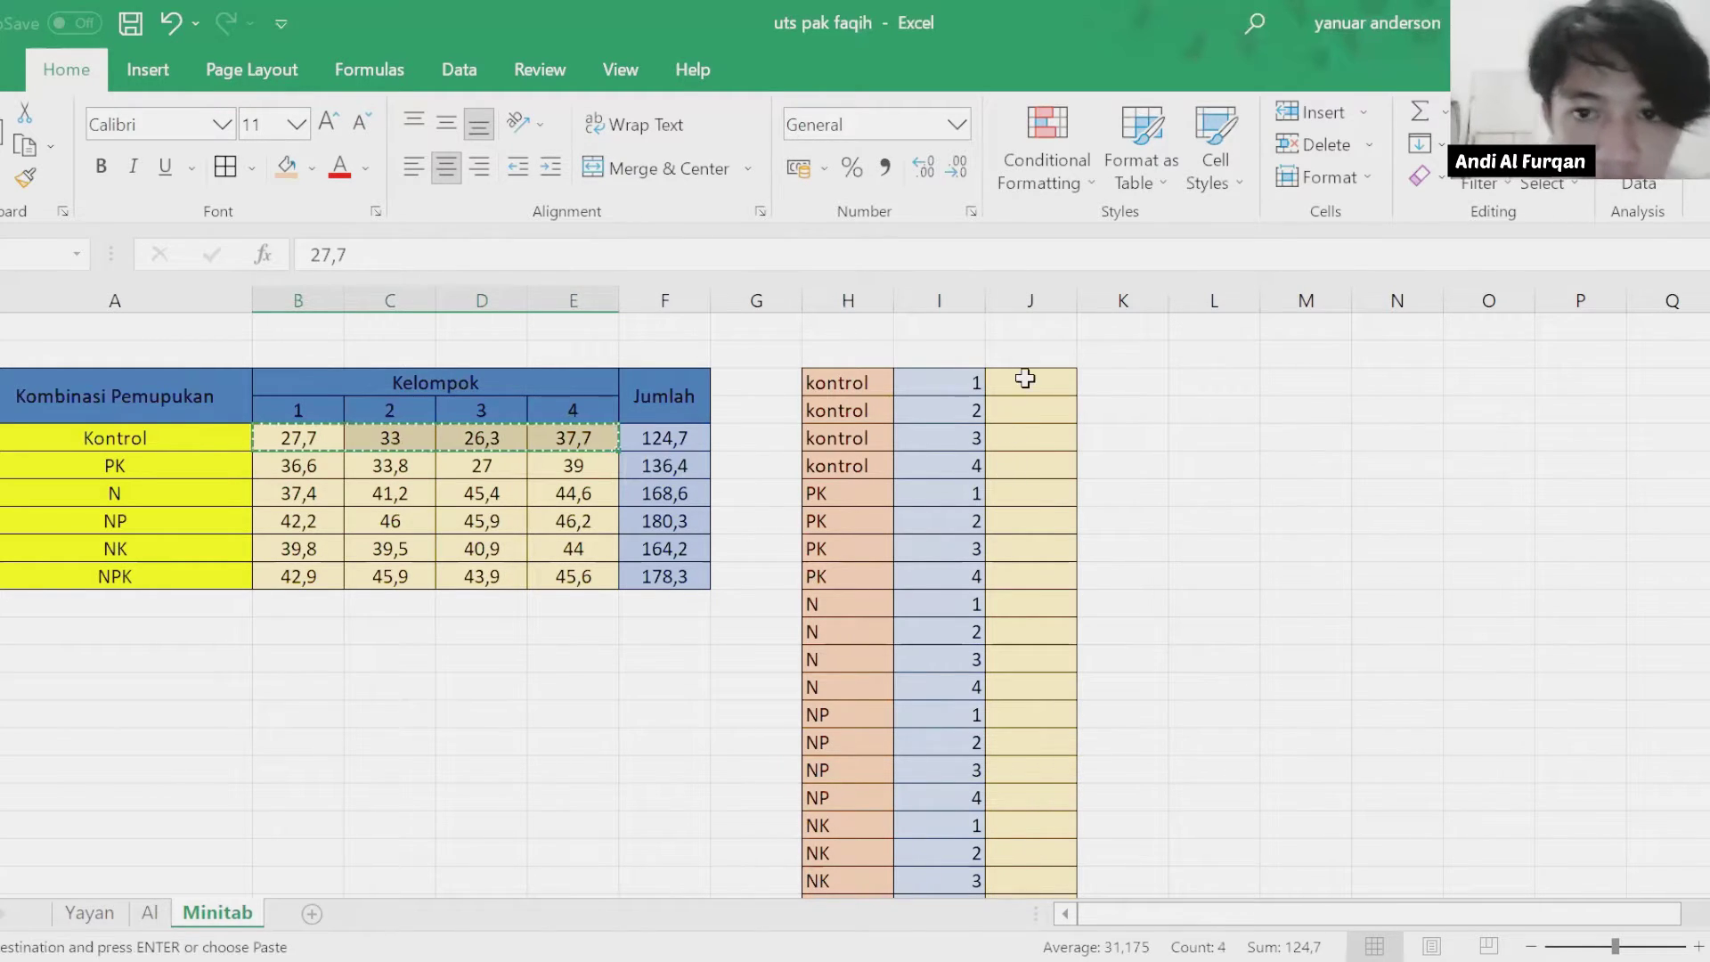
{"action": "left_click_drag", "start_coordinate": [1021, 379], "coordinate": [1028, 448]}
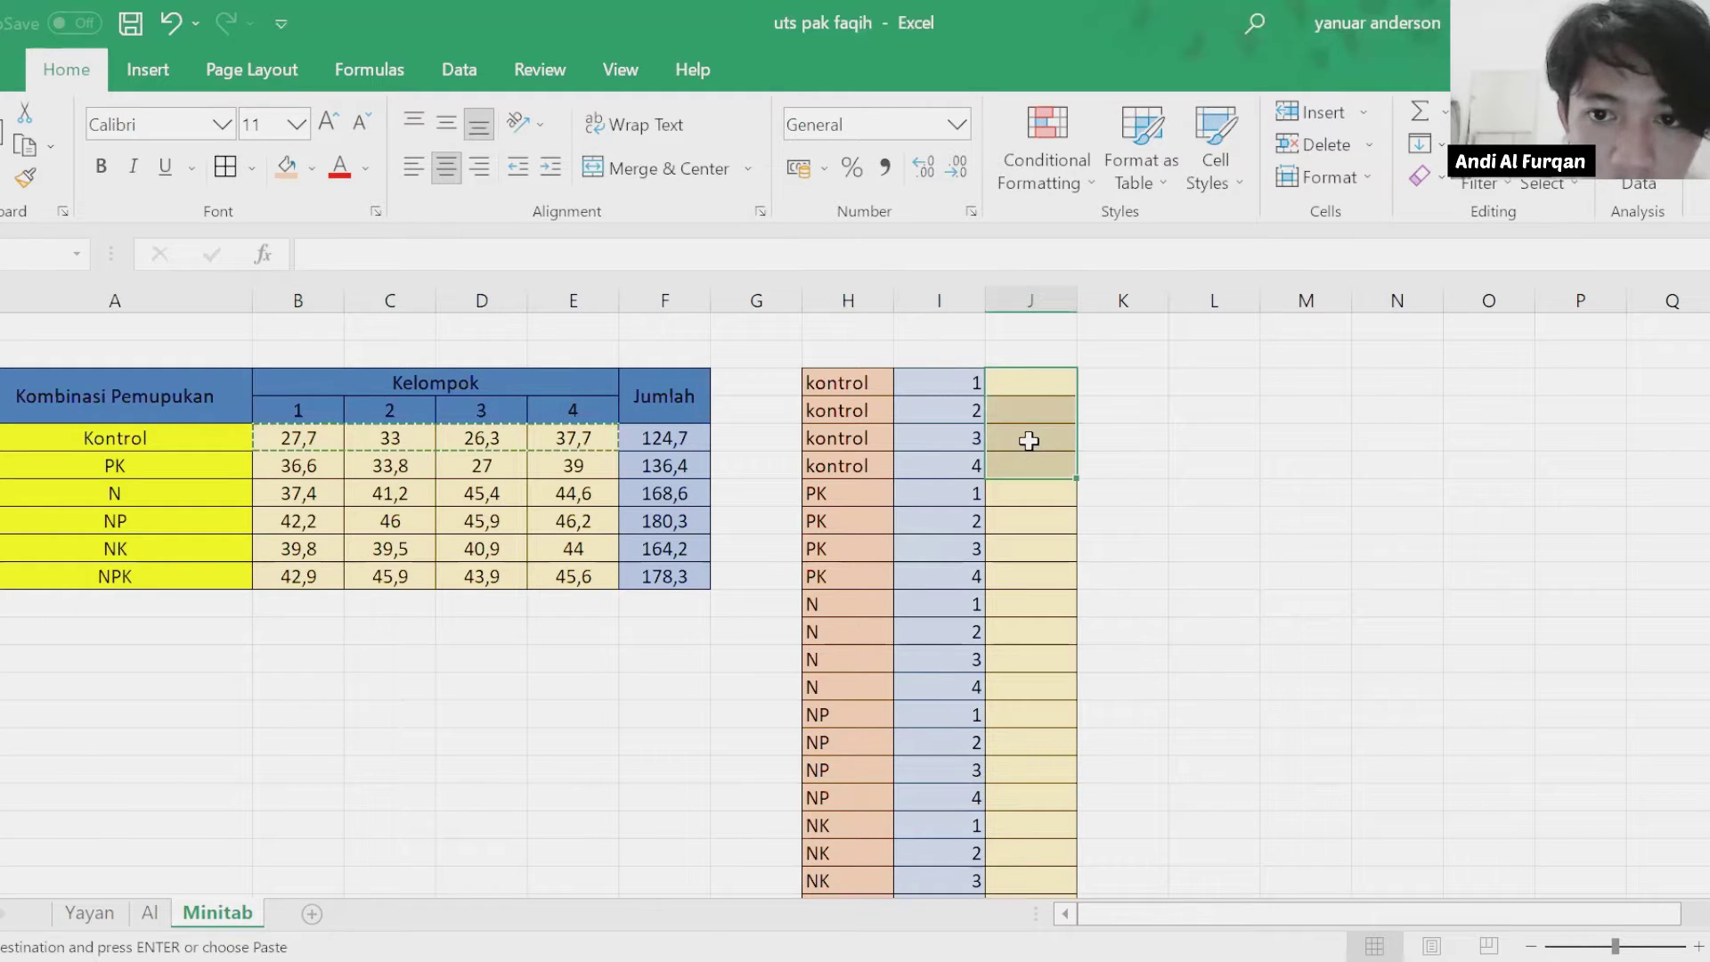
{"action": "right_click", "coordinate": [1028, 441]}
{"action": "left_click", "coordinate": [1198, 452]}
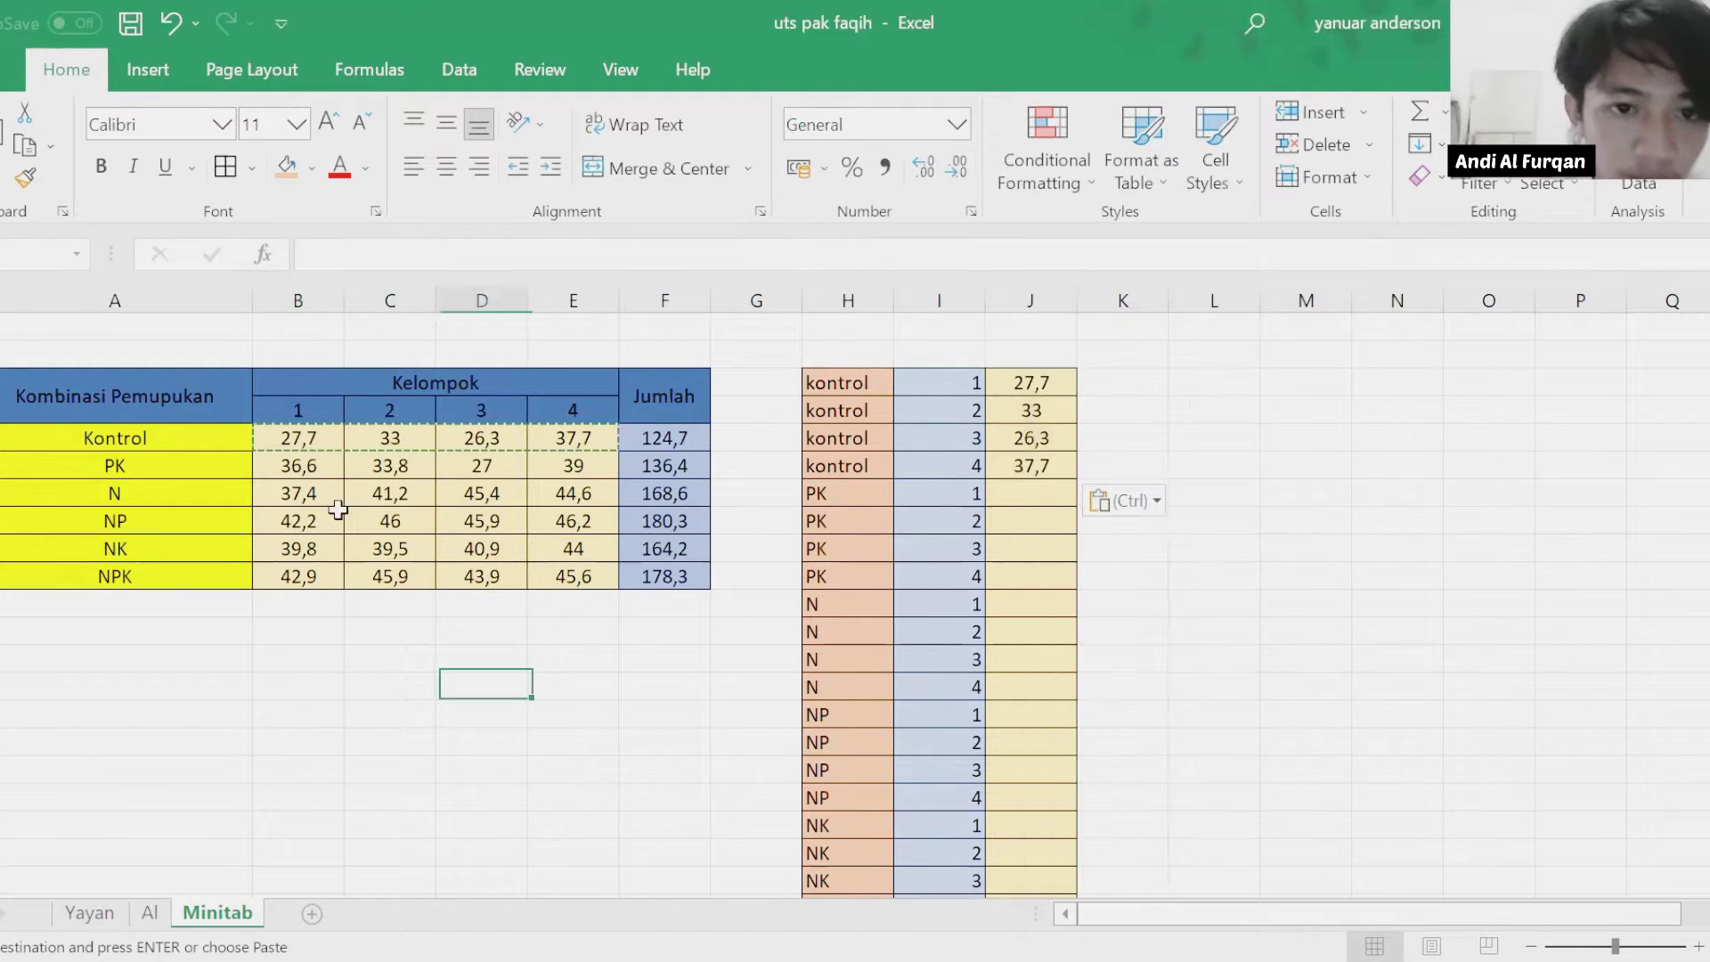
Copy the PK row's Kelompok 1 to 4 values and paste them transposed into column J beside the PK labels.
{"action": "left_click_drag", "start_coordinate": [294, 463], "coordinate": [547, 458]}
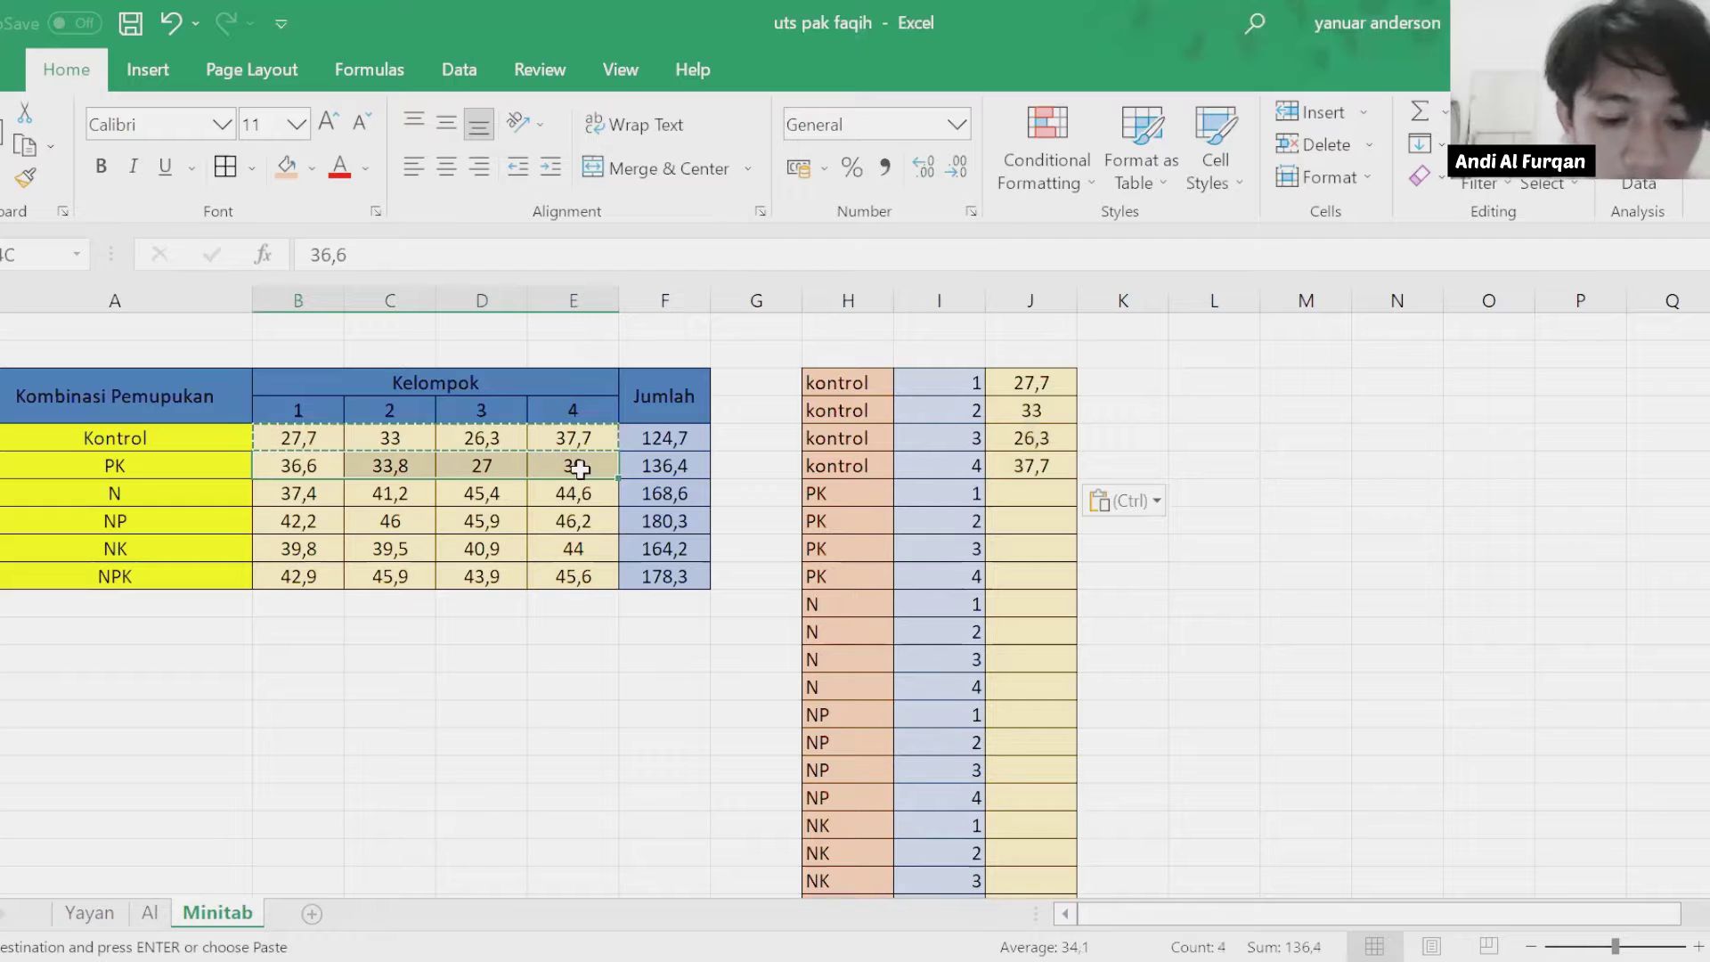
{"action": "key", "text": "ctrl+c"}
{"action": "left_click_drag", "start_coordinate": [1024, 492], "coordinate": [1018, 598]}
{"action": "left_click", "coordinate": [1026, 568]}
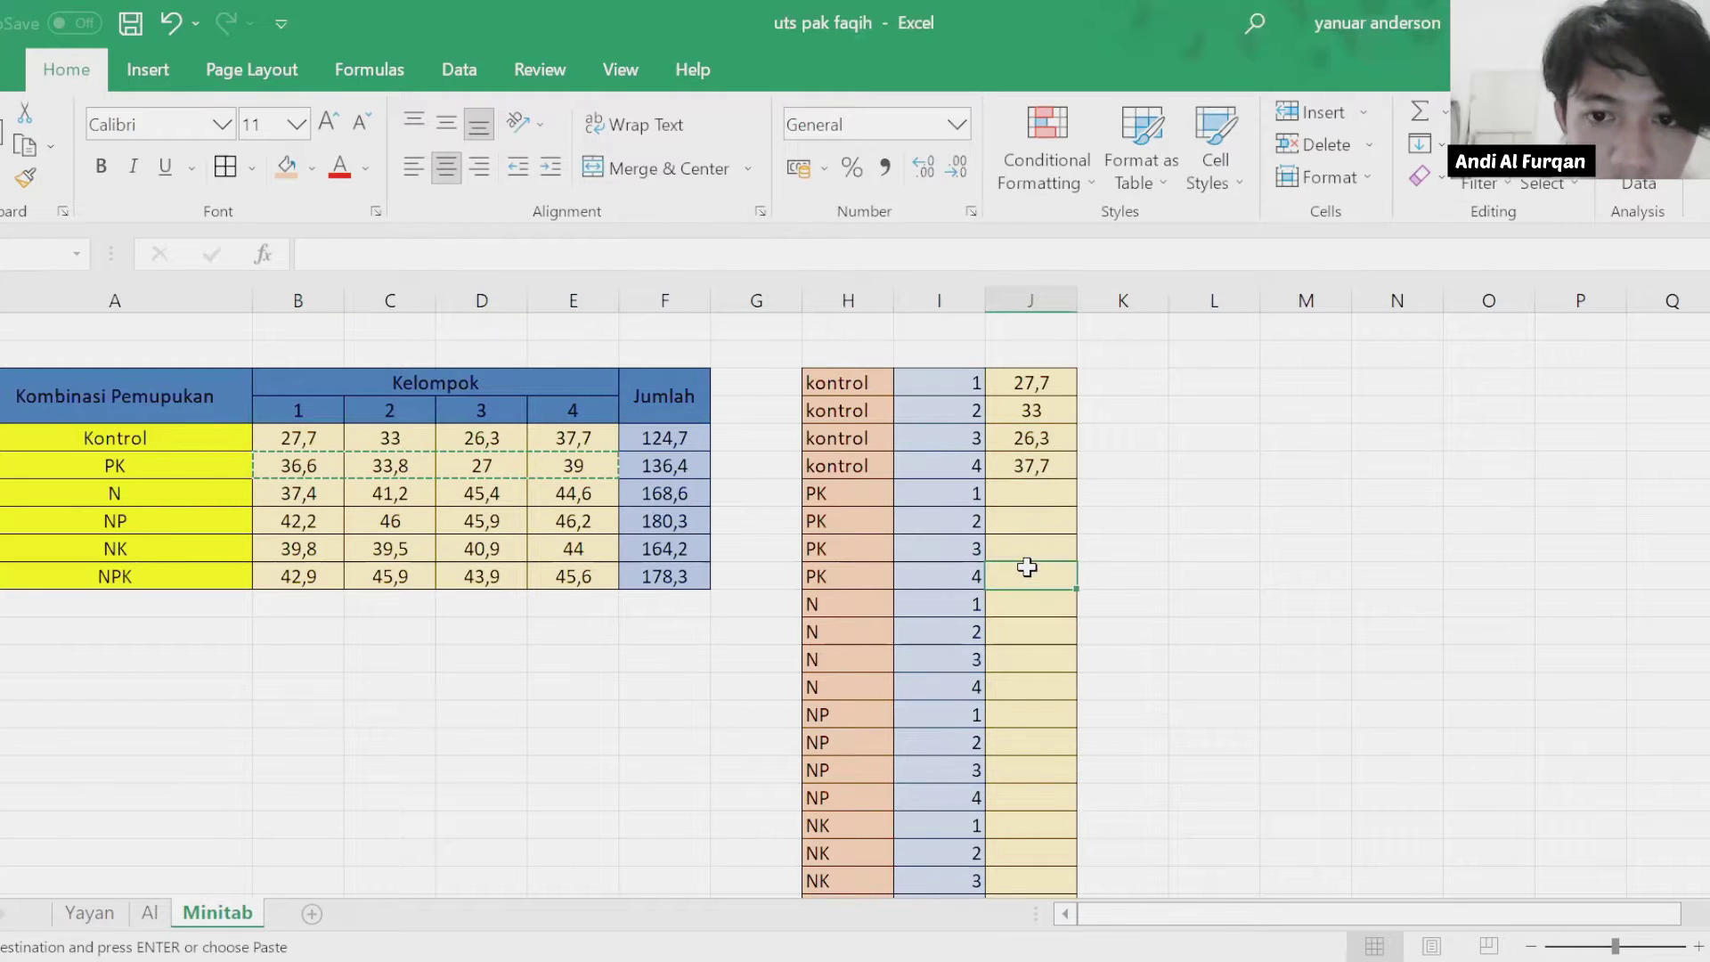
{"action": "left_click_drag", "start_coordinate": [1025, 497], "coordinate": [1032, 549]}
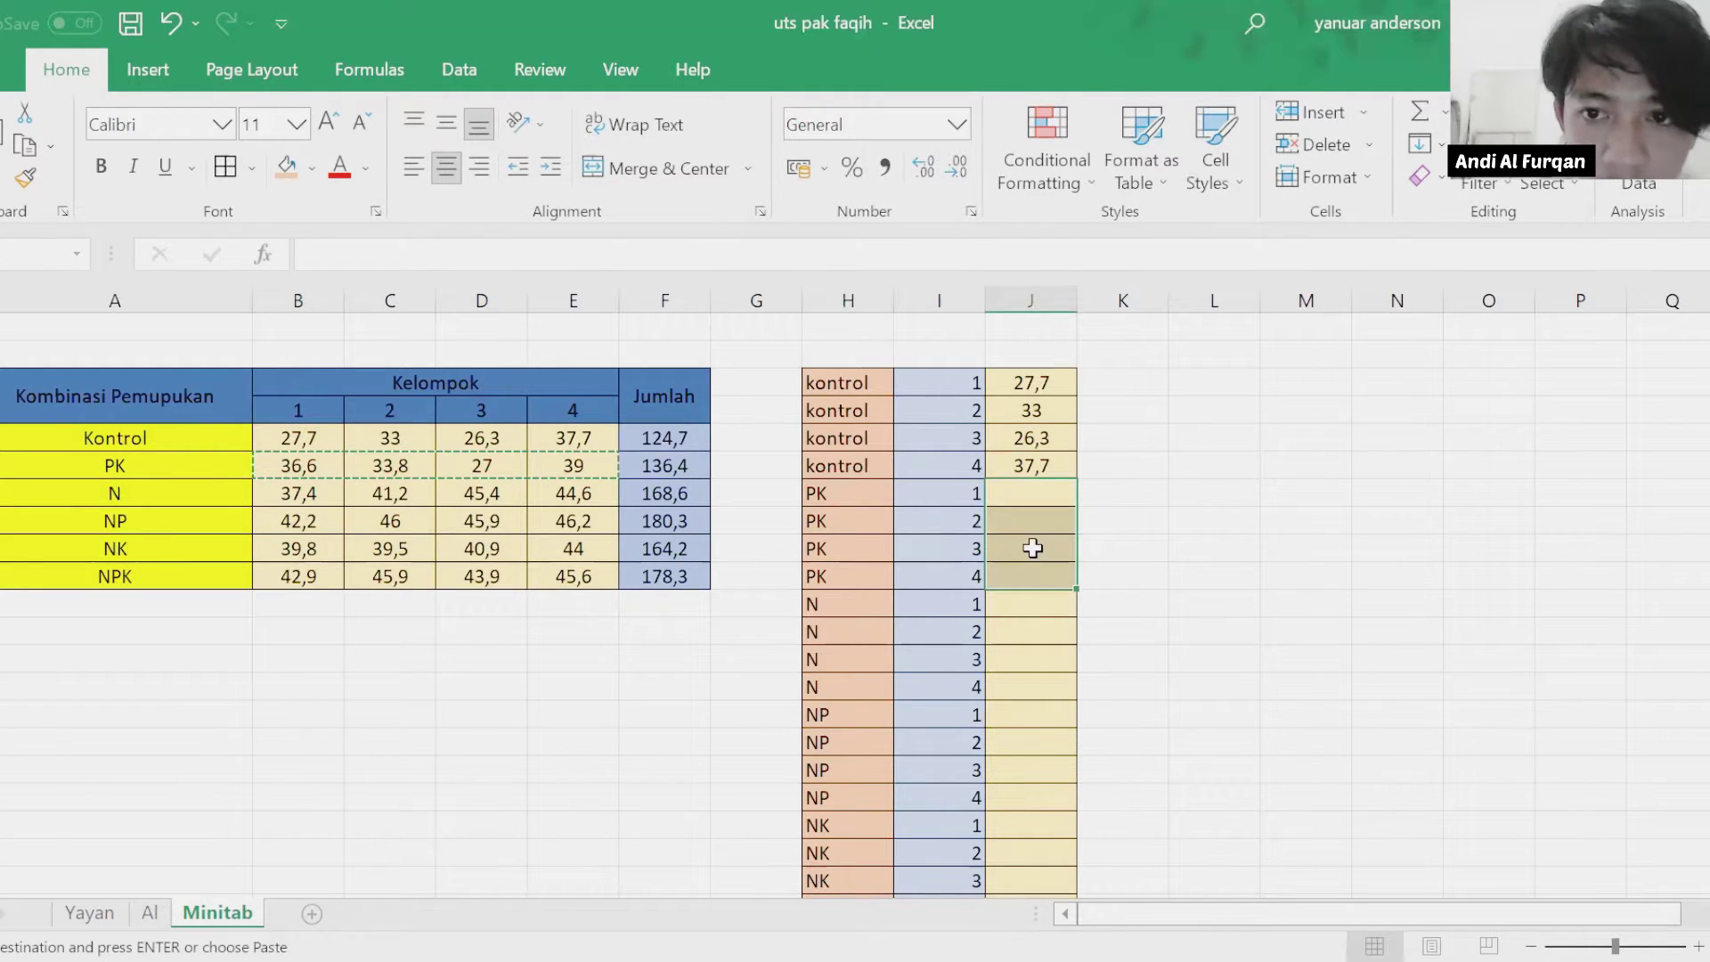
{"action": "right_click", "coordinate": [1033, 549]}
{"action": "left_click", "coordinate": [1216, 463]}
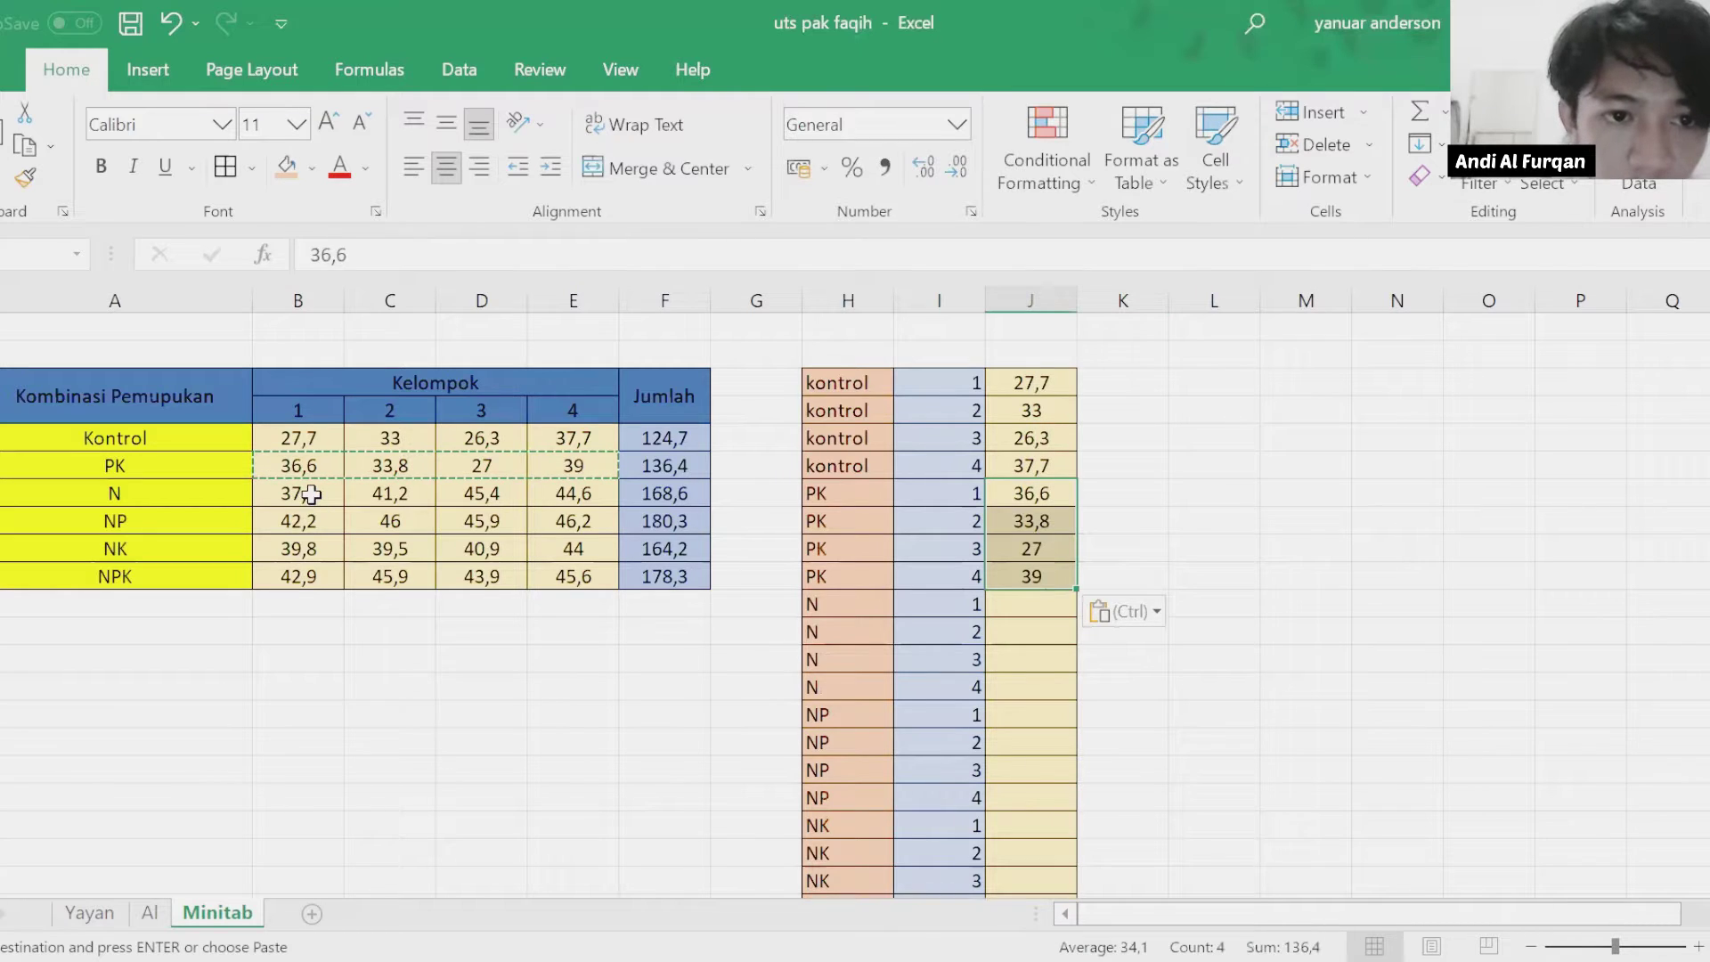
Copy the N row's Kelompok 1 to 4 values and paste them transposed into column J beside the N labels.
{"action": "left_click_drag", "start_coordinate": [311, 494], "coordinate": [557, 496]}
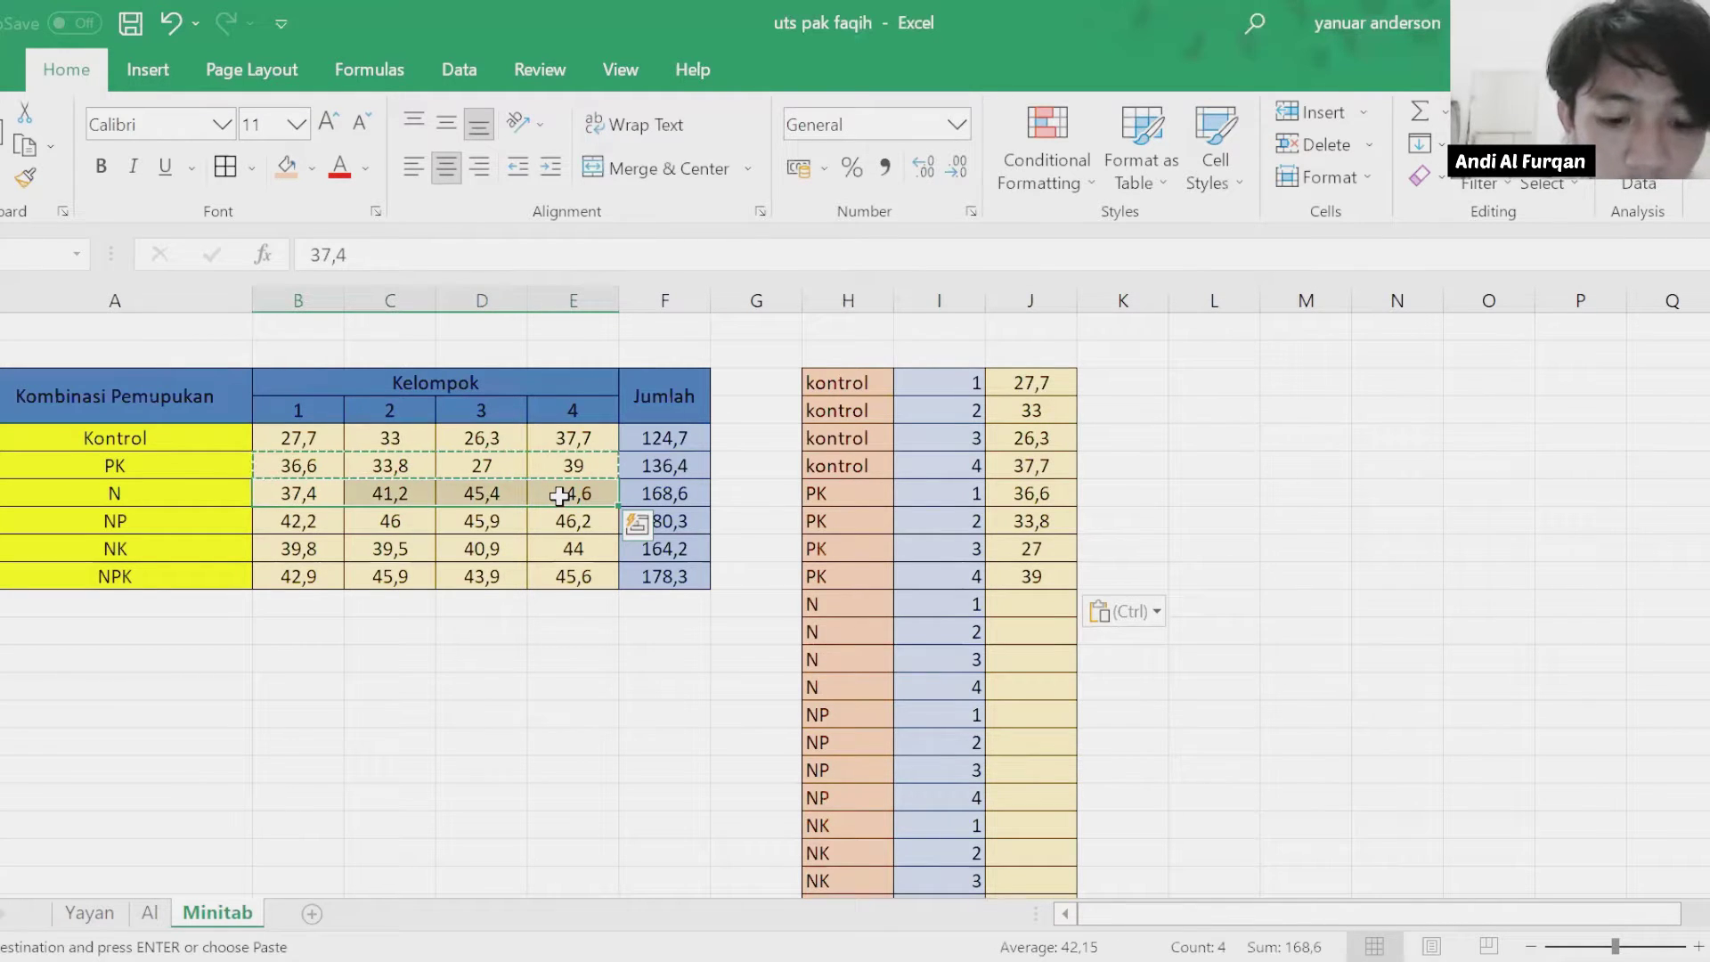
{"action": "key", "text": "ctrl+c"}
{"action": "left_click_drag", "start_coordinate": [1033, 603], "coordinate": [1039, 661]}
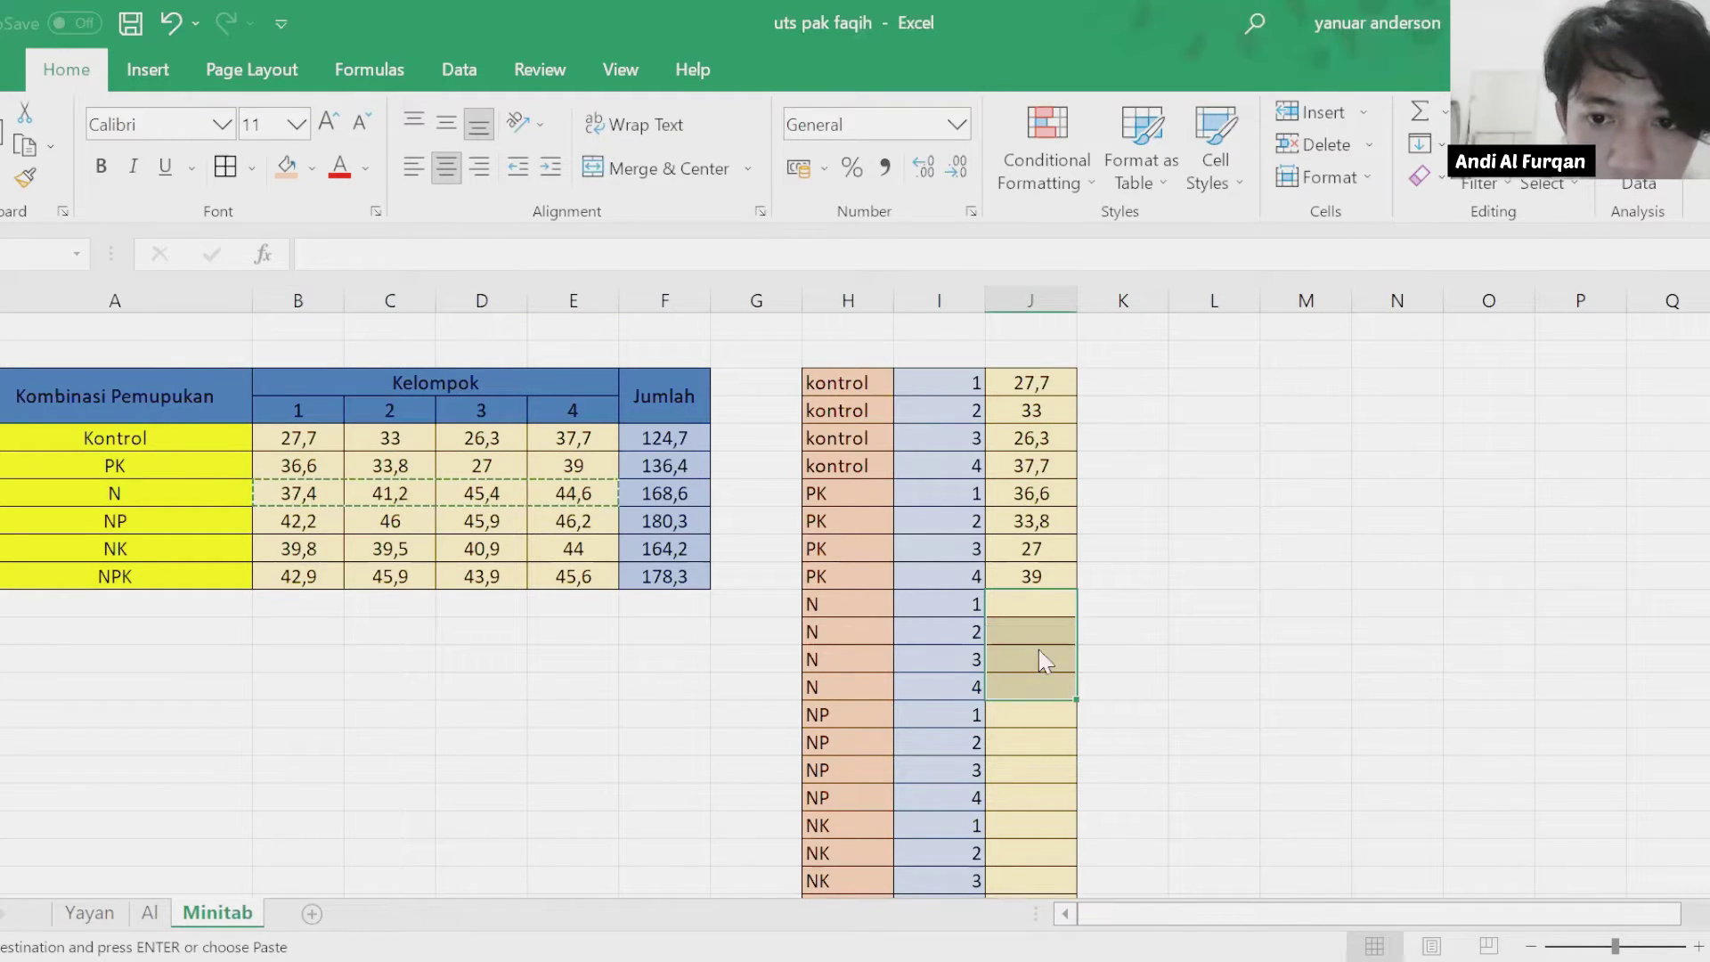
{"action": "right_click", "coordinate": [1044, 661]}
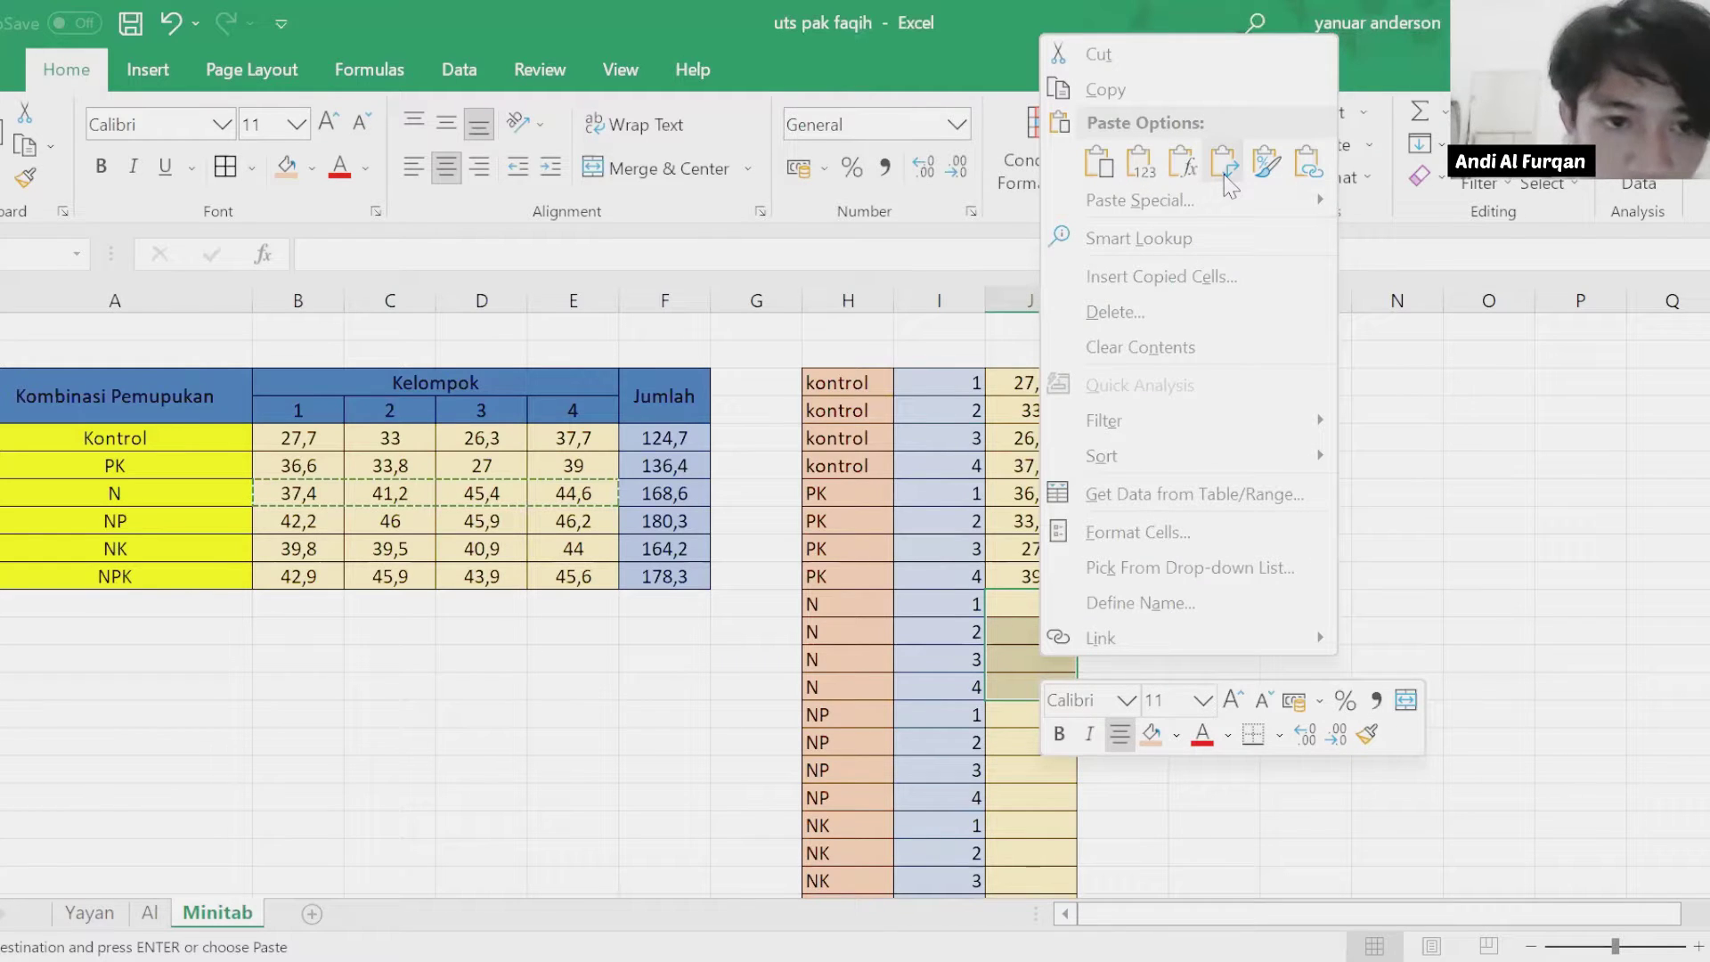
{"action": "left_click", "coordinate": [1224, 165]}
Copy the NP row's Kelompok 1 to 4 values and paste them transposed into column J beside the NP labels.
{"action": "left_click_drag", "start_coordinate": [303, 521], "coordinate": [545, 525]}
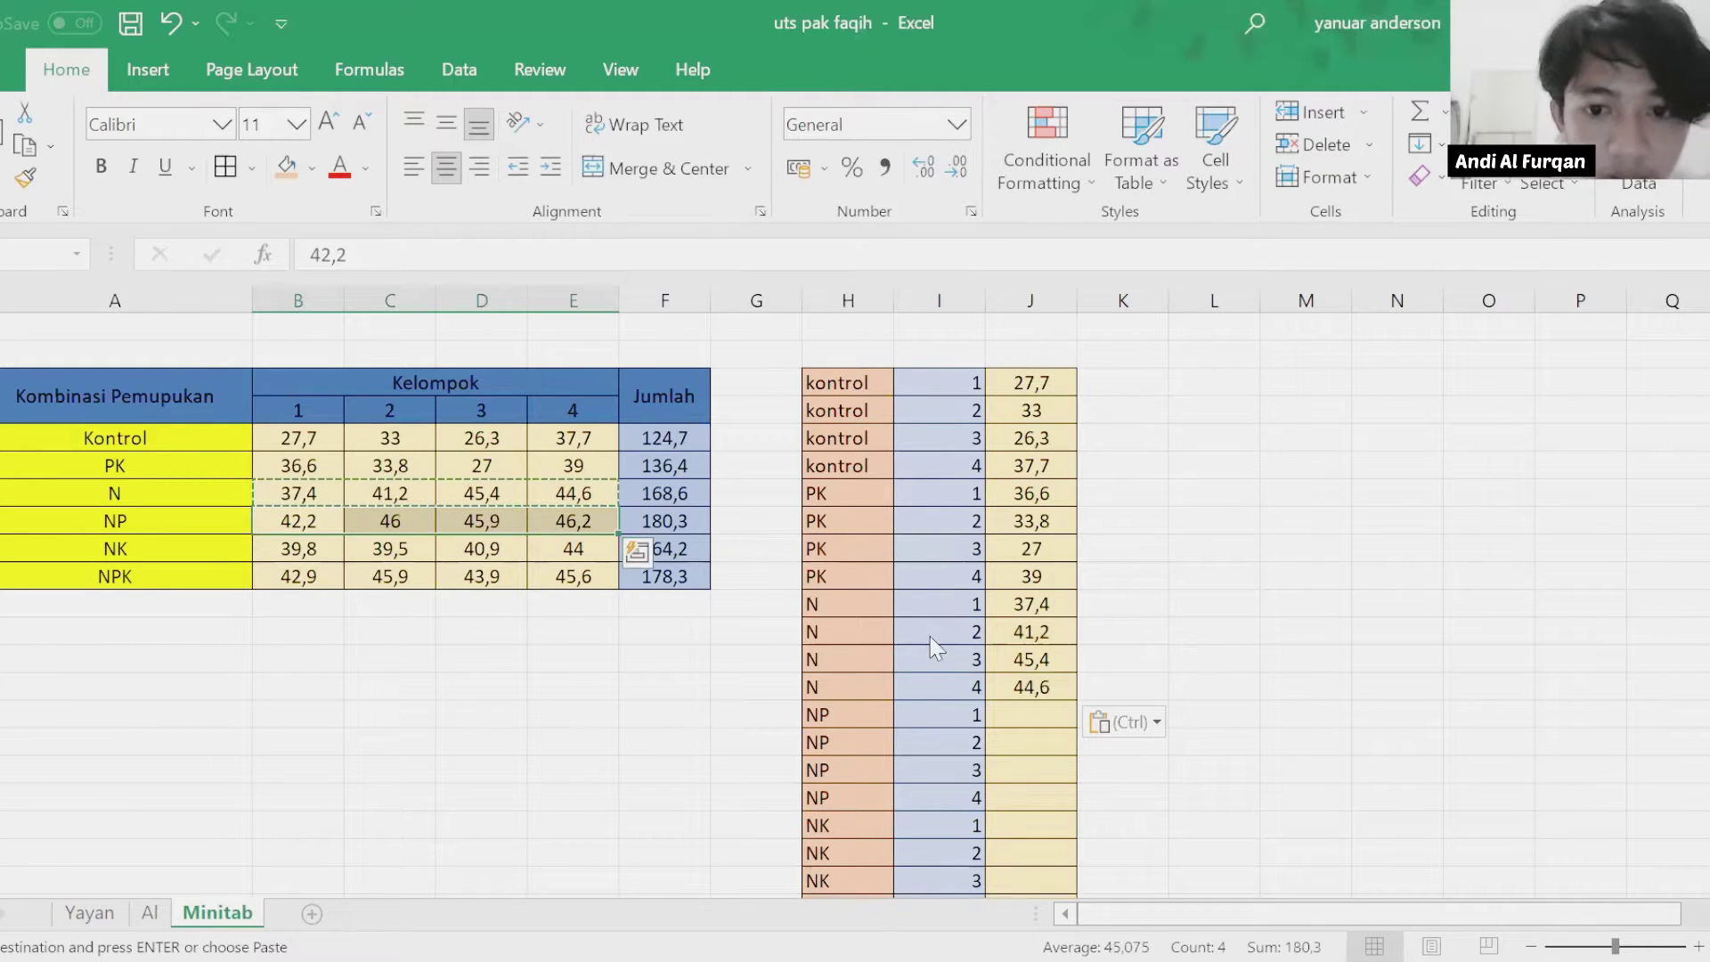
{"action": "key", "text": "ctrl+c"}
{"action": "key", "text": "Return"}
{"action": "left_click", "coordinate": [314, 655]}
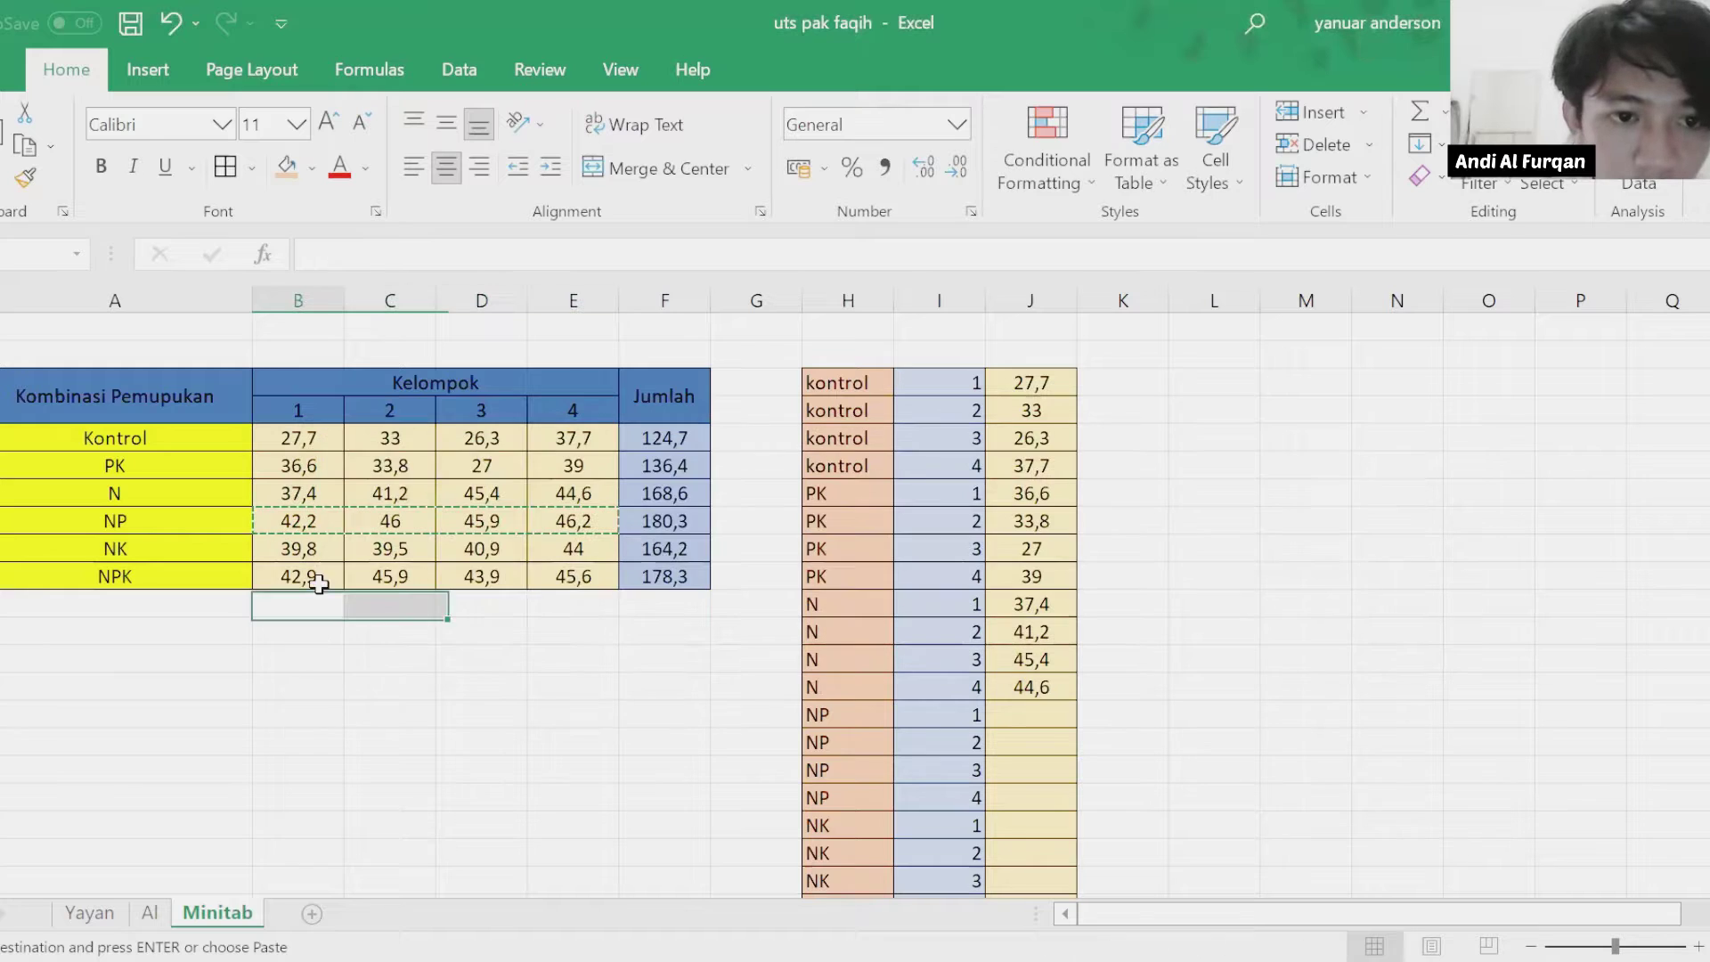
{"action": "left_click_drag", "start_coordinate": [311, 524], "coordinate": [544, 517]}
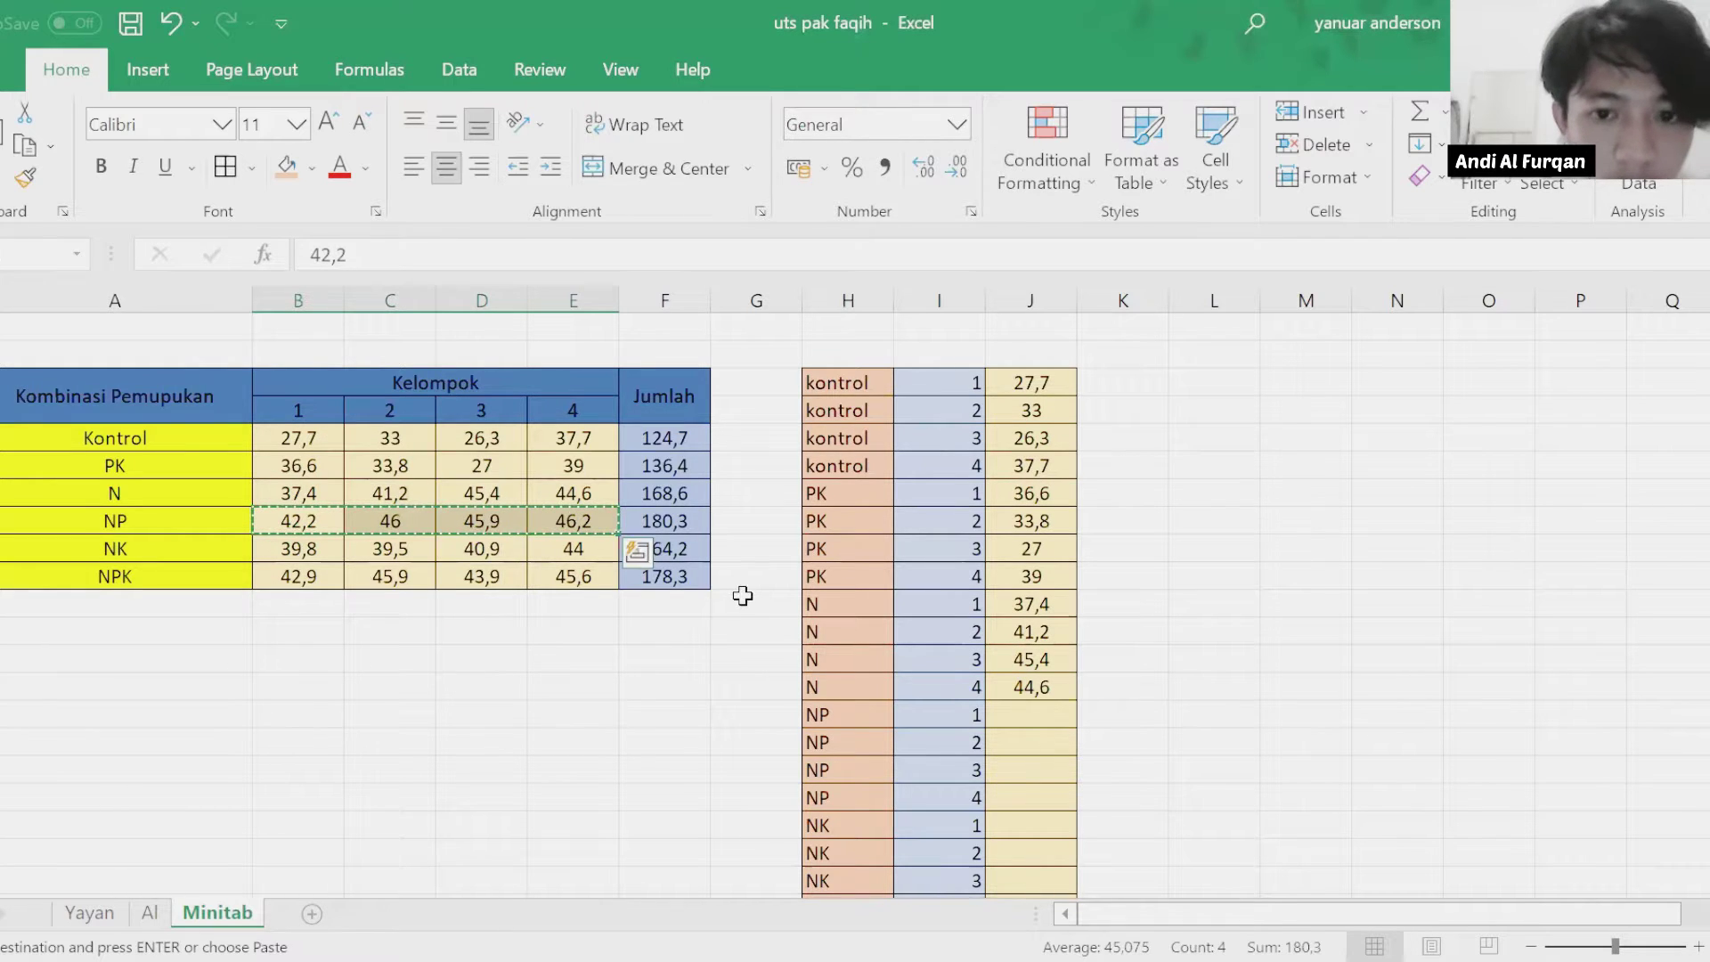
{"action": "left_click", "coordinate": [1046, 722]}
{"action": "left_click_drag", "start_coordinate": [1047, 737], "coordinate": [1046, 793]}
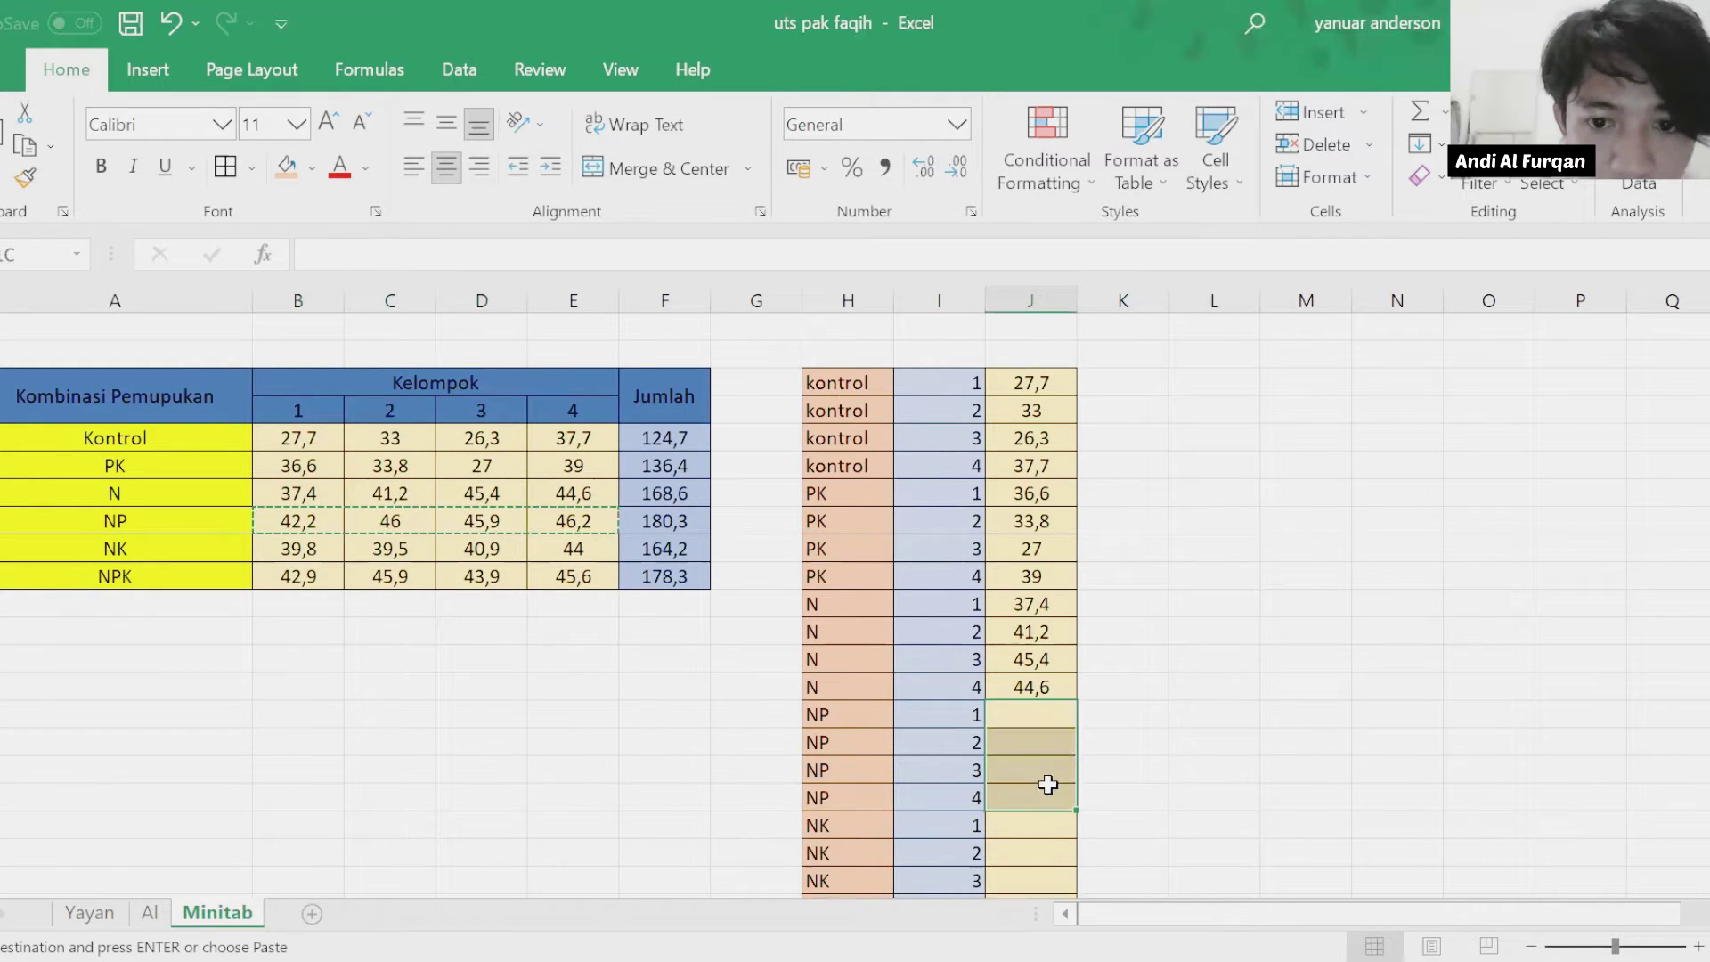
{"action": "right_click", "coordinate": [1053, 792]}
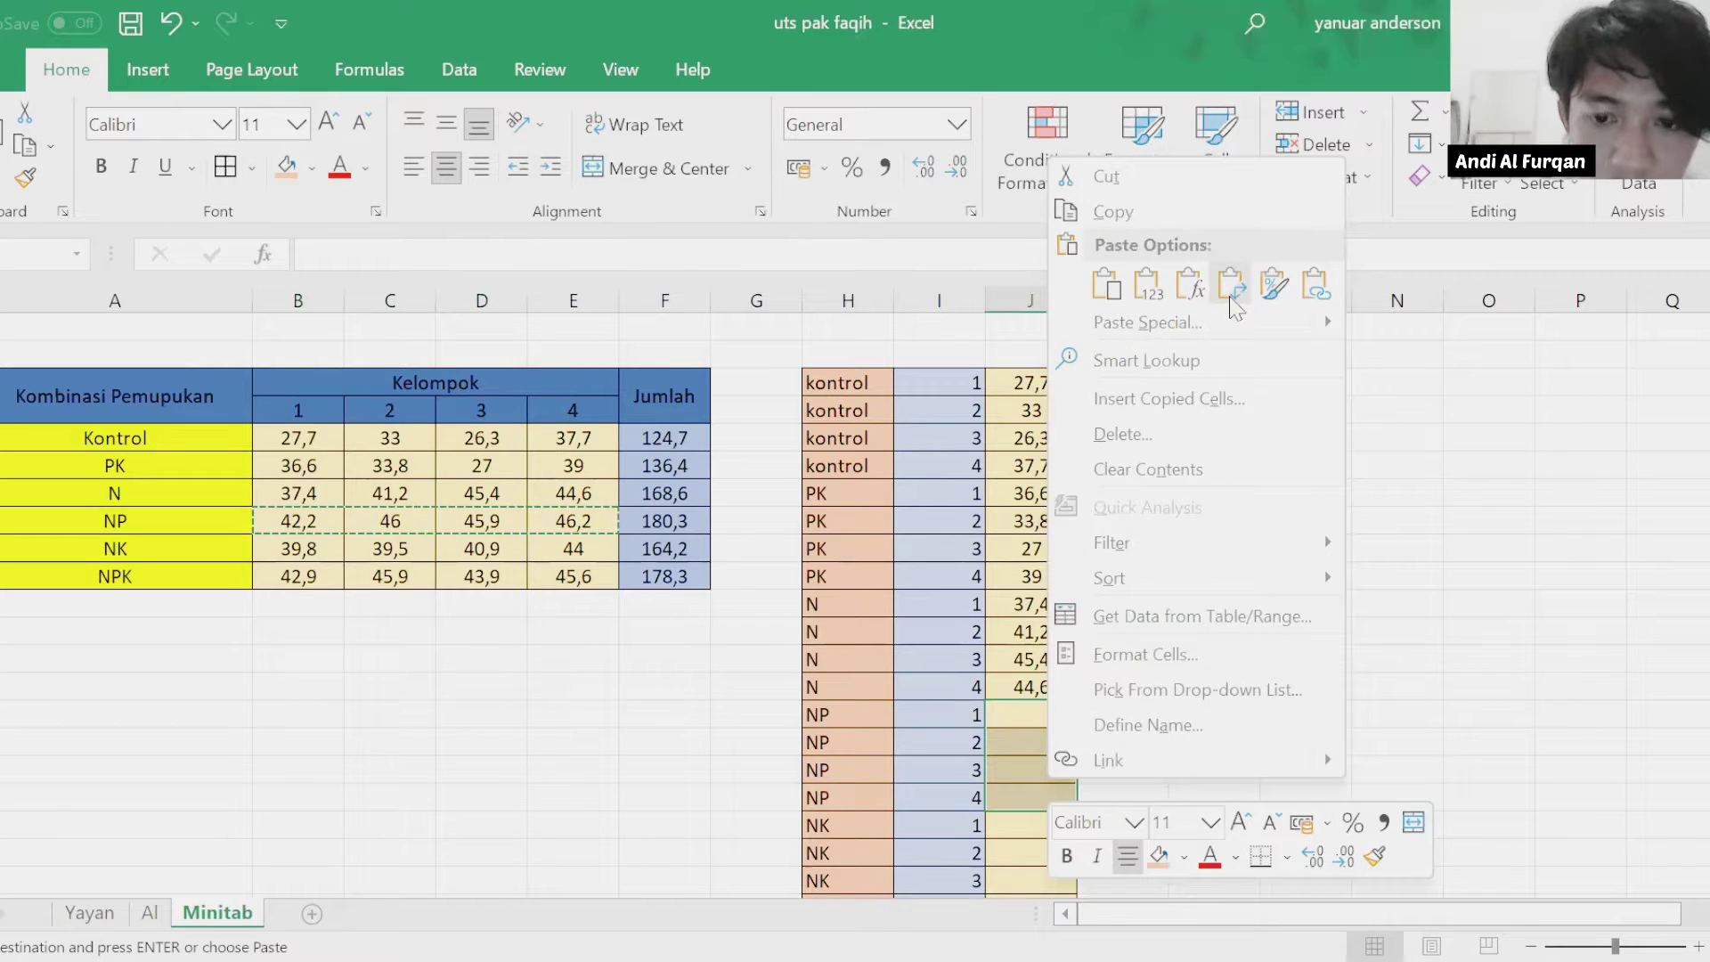
{"action": "left_click", "coordinate": [1232, 285]}
Copy the NK row's Kelompok 1 to 4 values and paste them transposed into column J beside the NK labels.
{"action": "scroll", "coordinate": [623, 445], "scroll_direction": "down", "scroll_amount": 1}
{"action": "left_click_drag", "start_coordinate": [301, 466], "coordinate": [570, 465]}
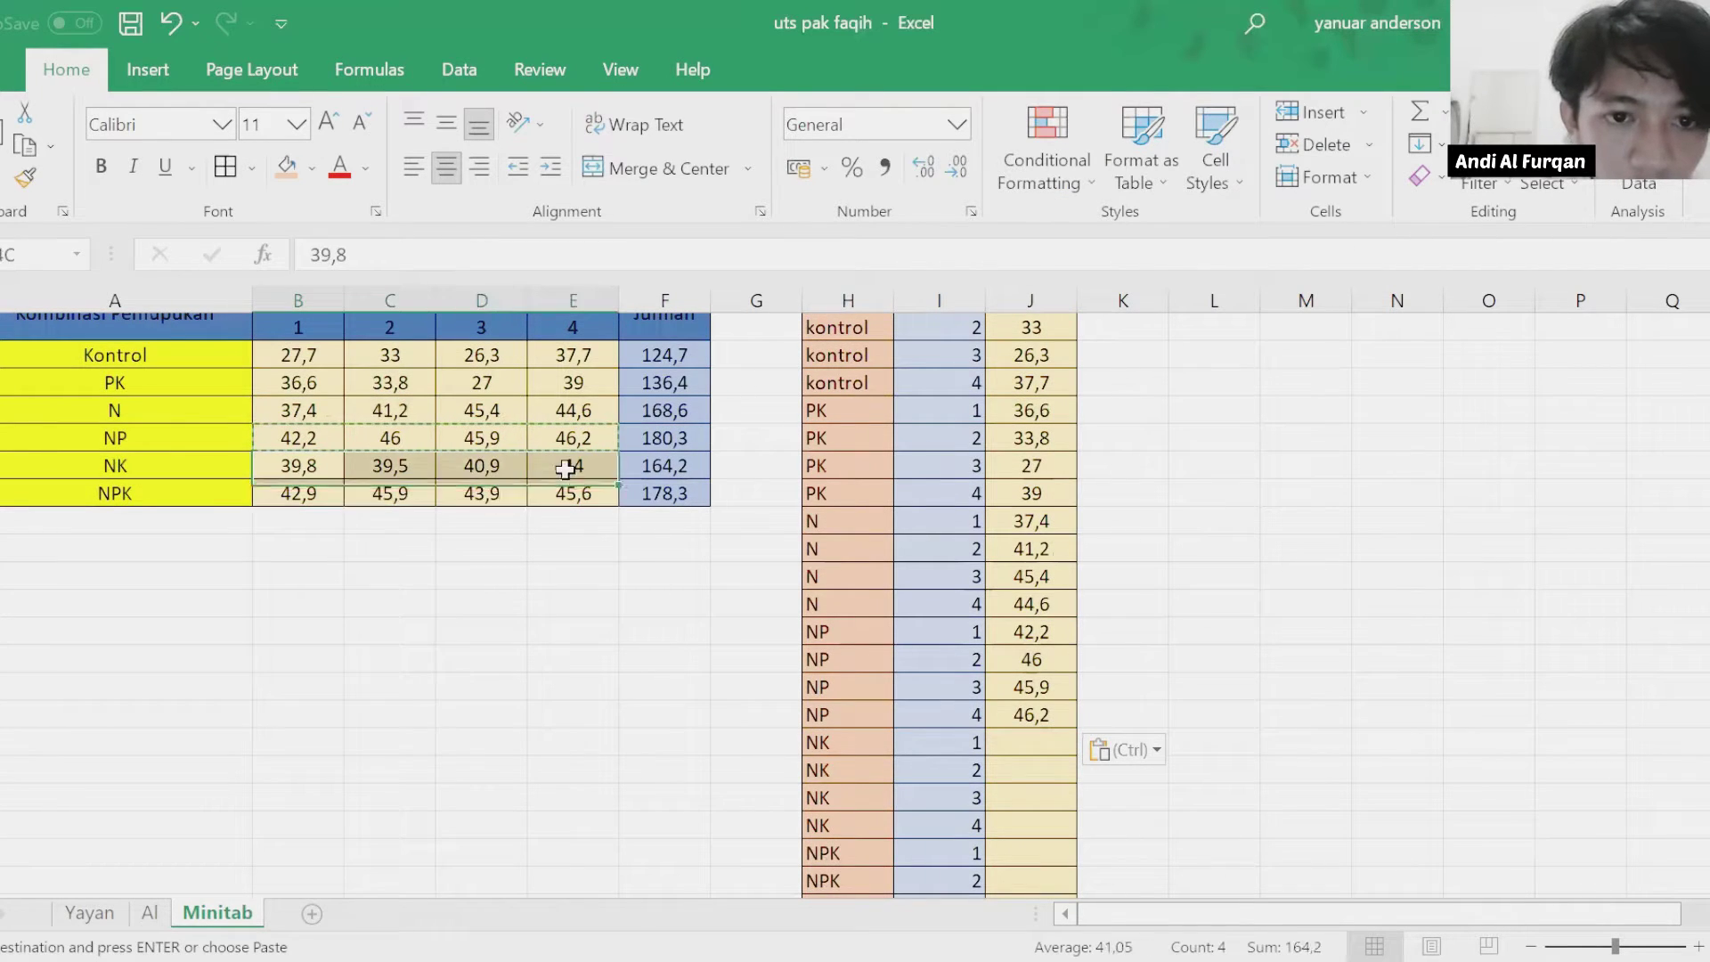
{"action": "key", "text": "ctrl+c"}
{"action": "scroll", "coordinate": [1057, 692], "scroll_direction": "down", "scroll_amount": 1}
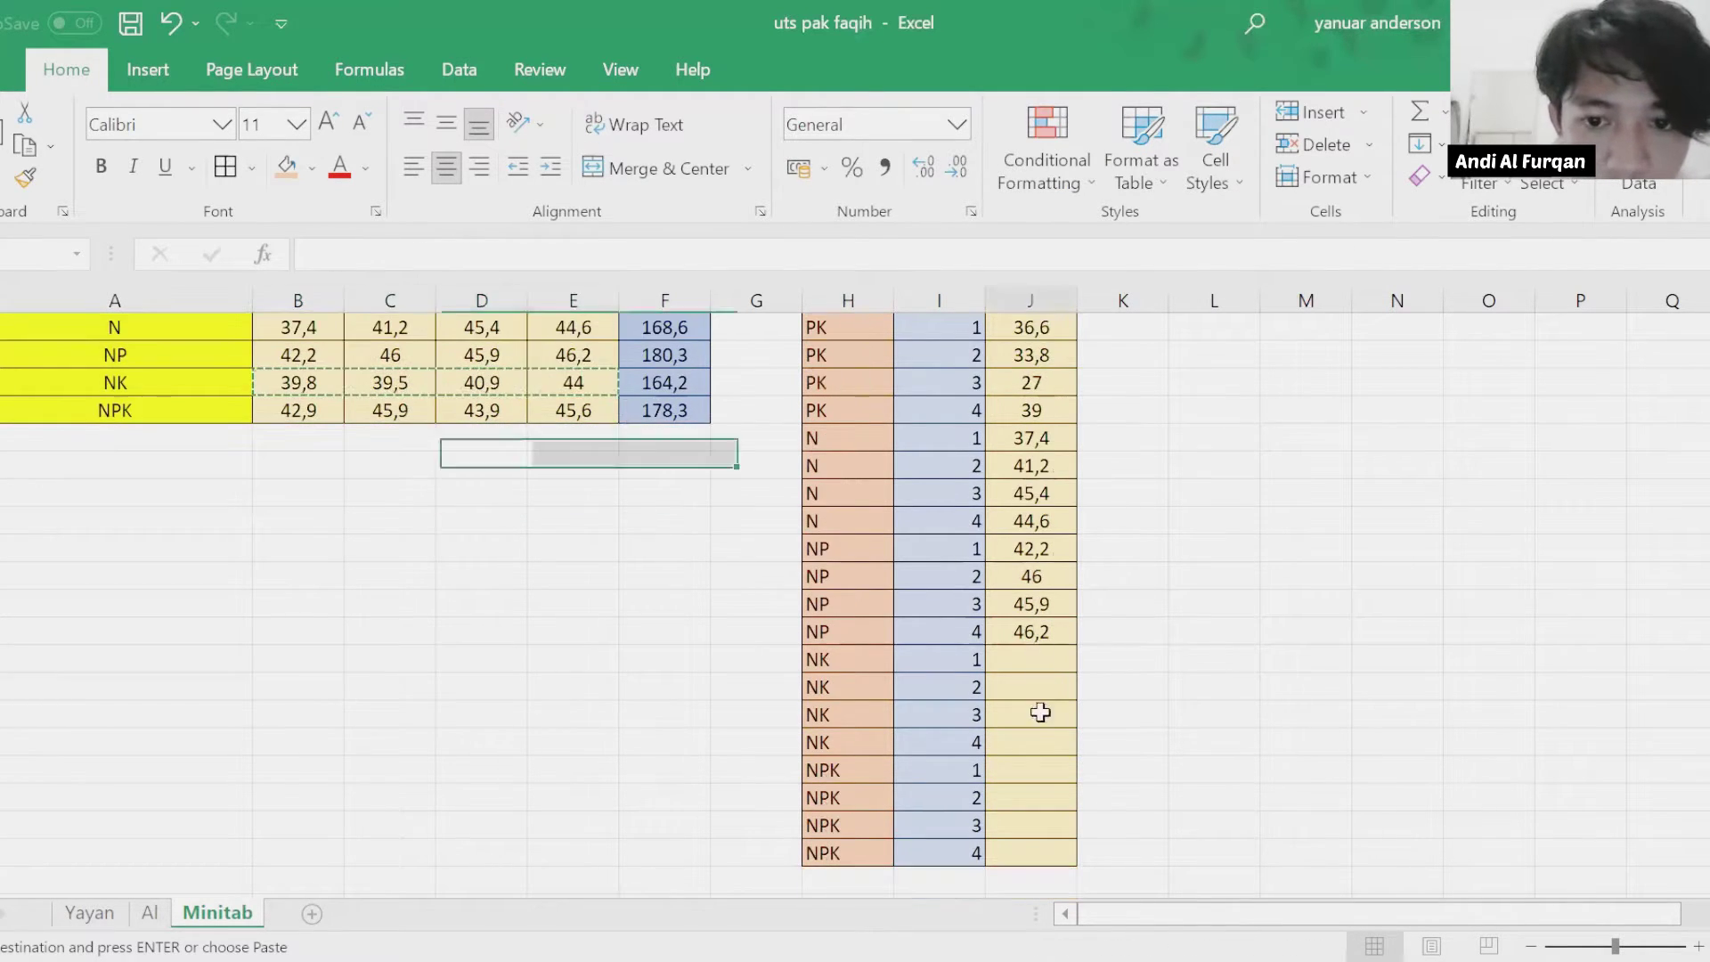
{"action": "left_click_drag", "start_coordinate": [1038, 659], "coordinate": [1052, 740]}
{"action": "right_click", "coordinate": [1052, 715]}
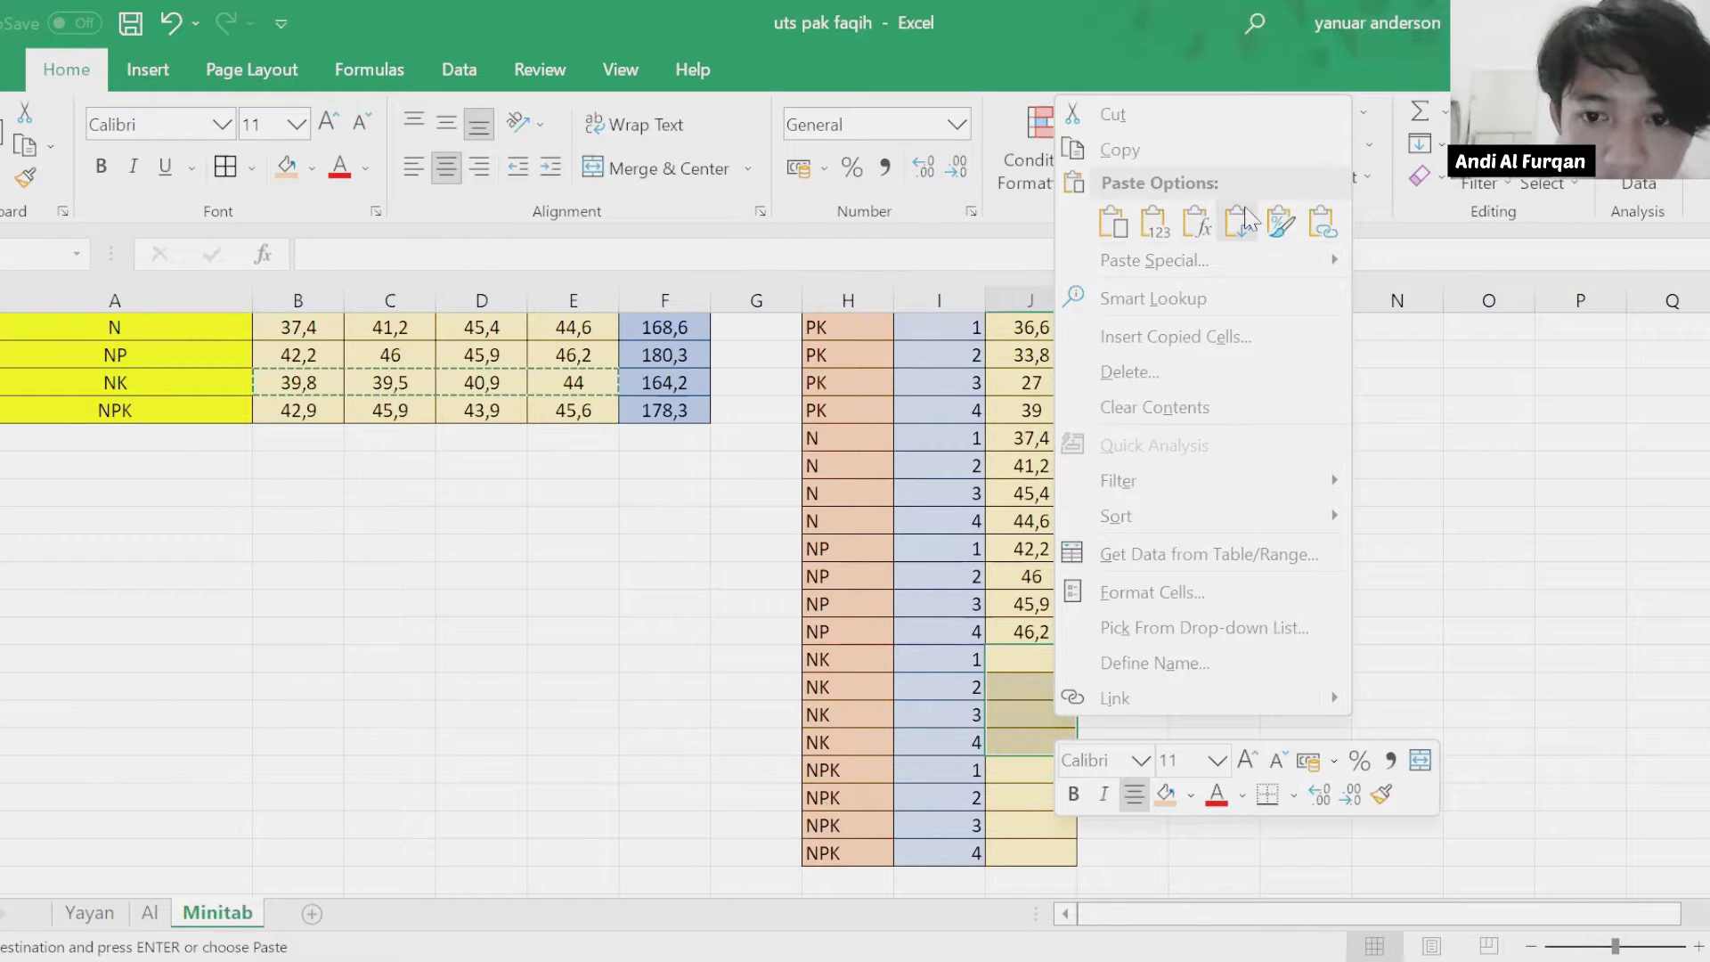
Copy the NPK row's Kelompok 1 to 4 values and paste them transposed into column J beside the NPK labels.
{"action": "left_click_drag", "start_coordinate": [301, 419], "coordinate": [565, 413]}
{"action": "key", "text": "ctrl+c"}
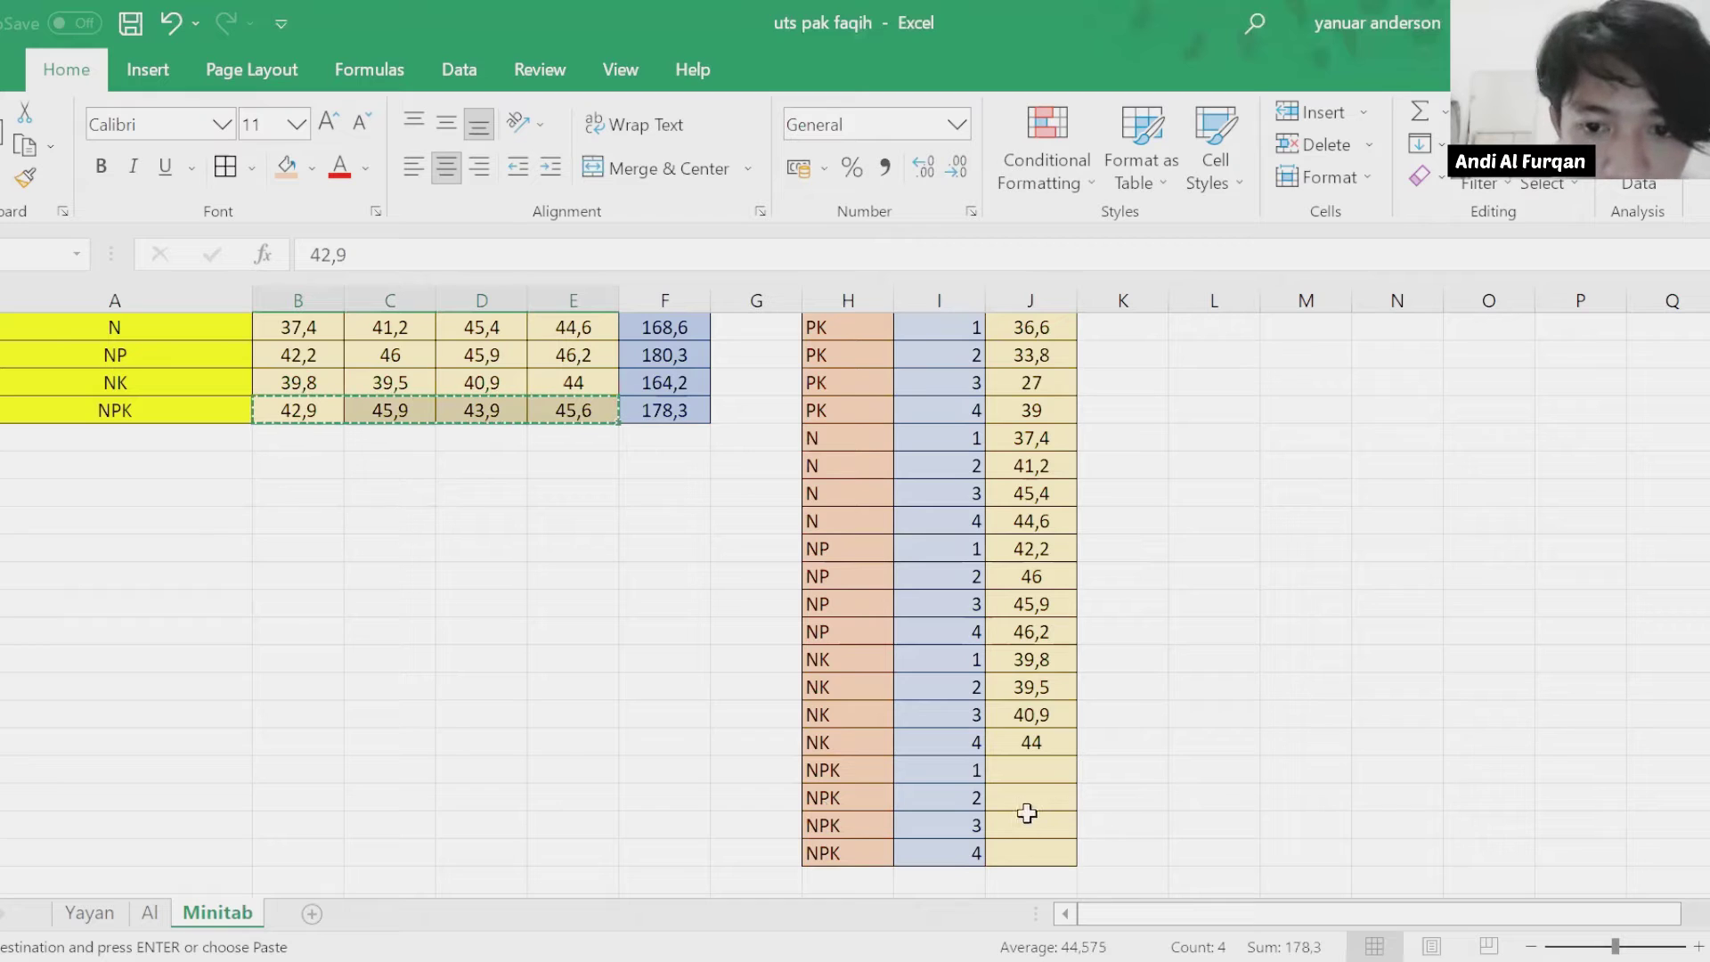
{"action": "left_click_drag", "start_coordinate": [1023, 772], "coordinate": [1031, 850]}
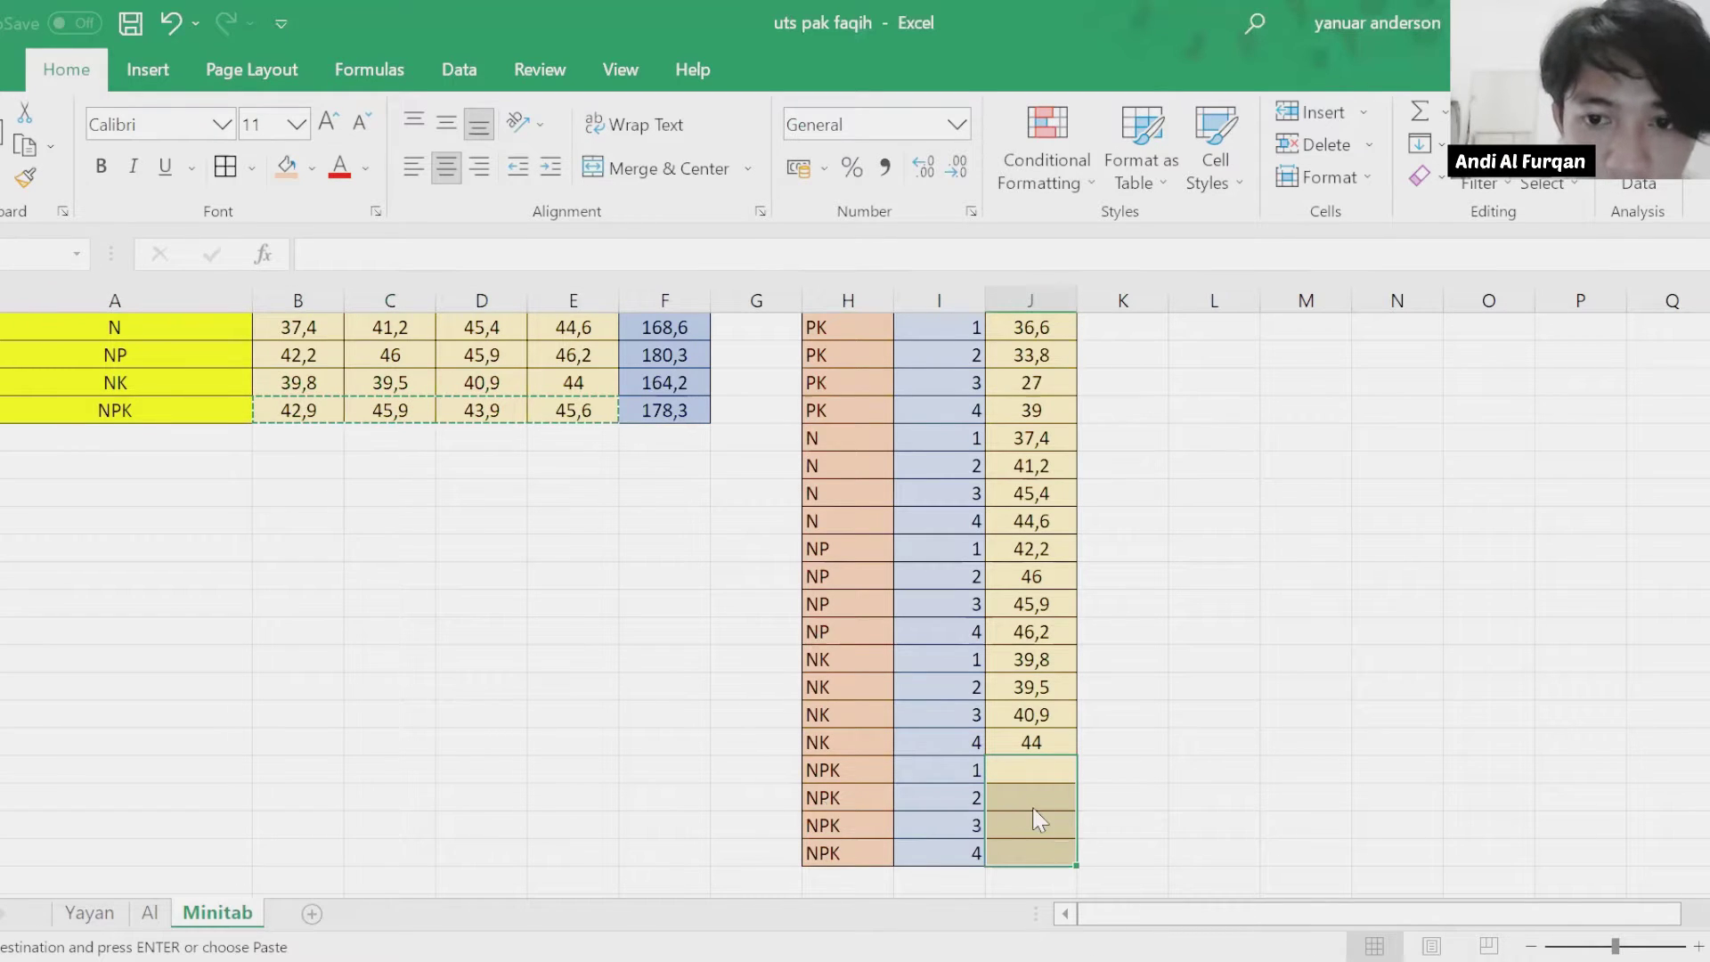
{"action": "right_click", "coordinate": [1040, 820]}
{"action": "left_click", "coordinate": [1217, 204]}
{"action": "scroll", "coordinate": [1054, 759], "scroll_direction": "up", "scroll_amount": 2}
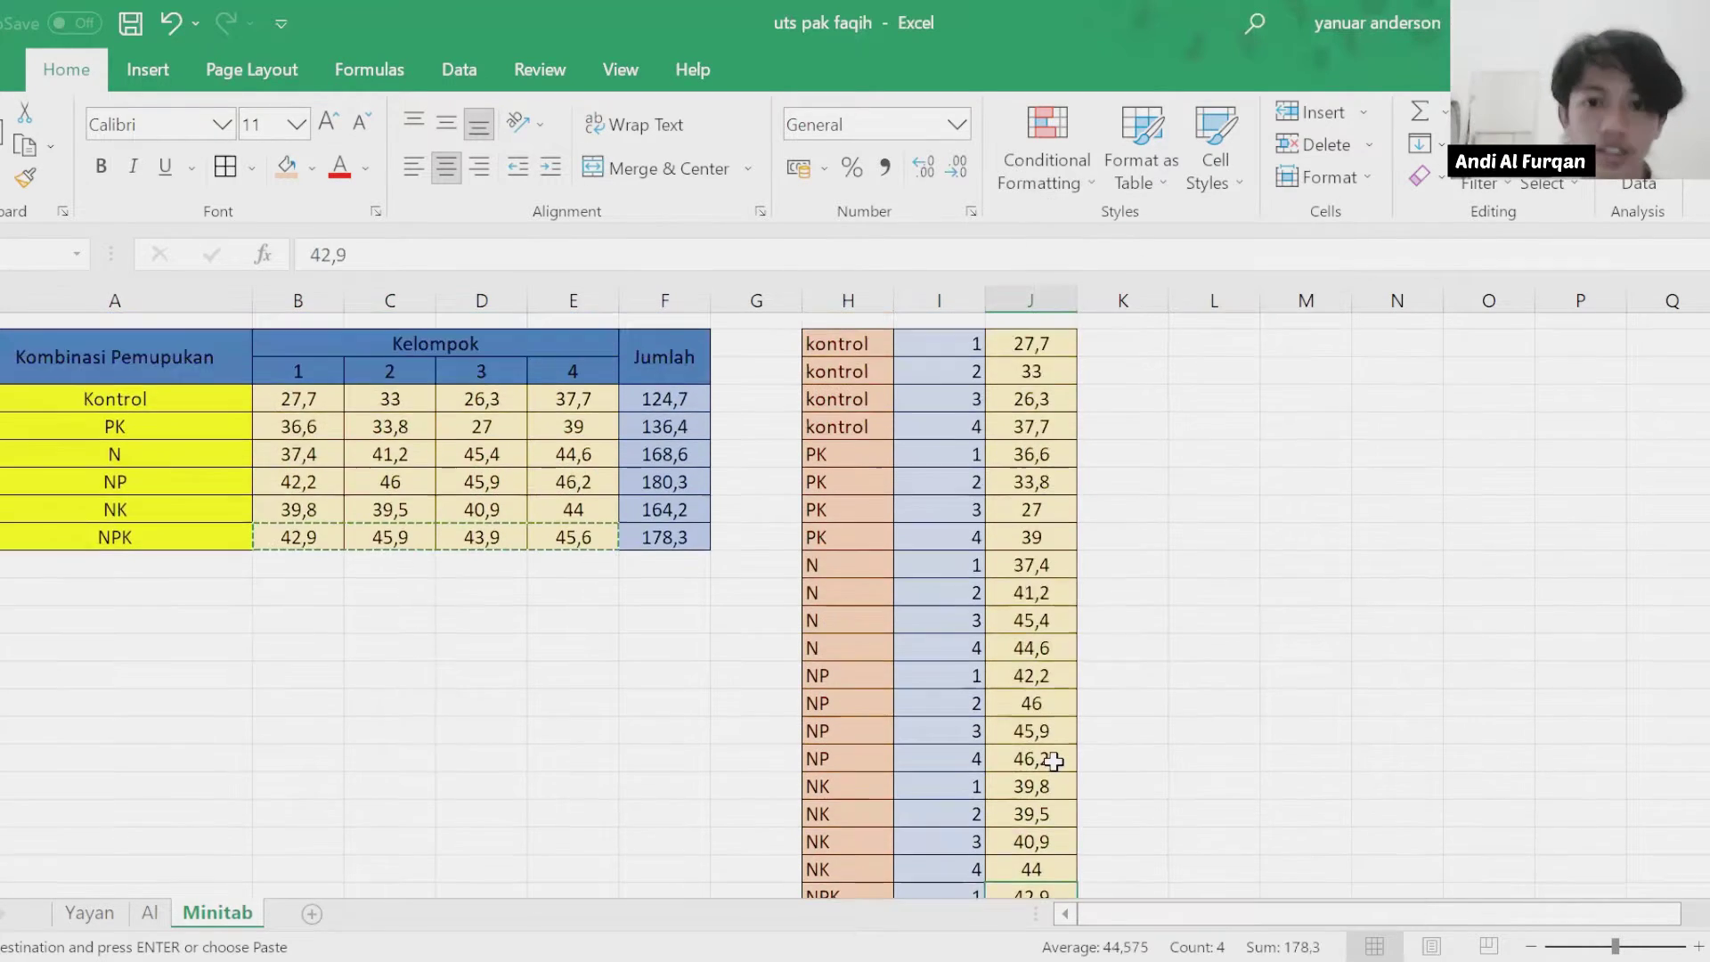
{"action": "left_click", "coordinate": [1171, 610]}
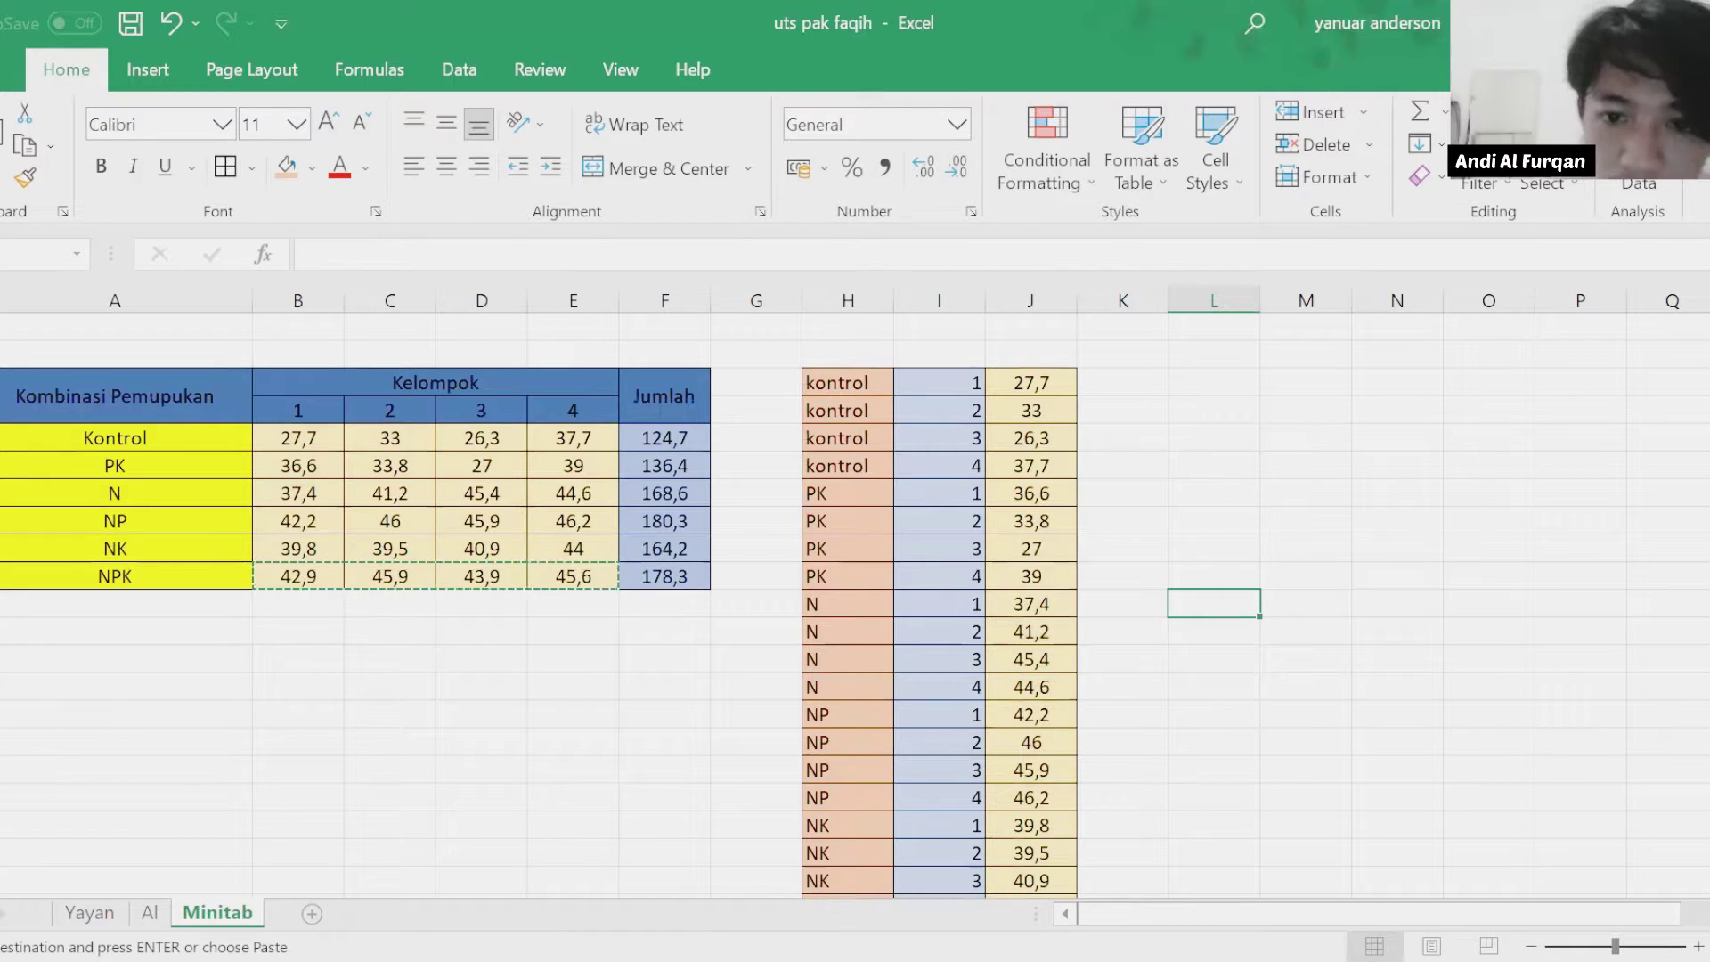
Copy the rearranged data in columns H to J, from the first kontrol row through the last NPK row.
{"action": "left_click", "coordinate": [824, 387]}
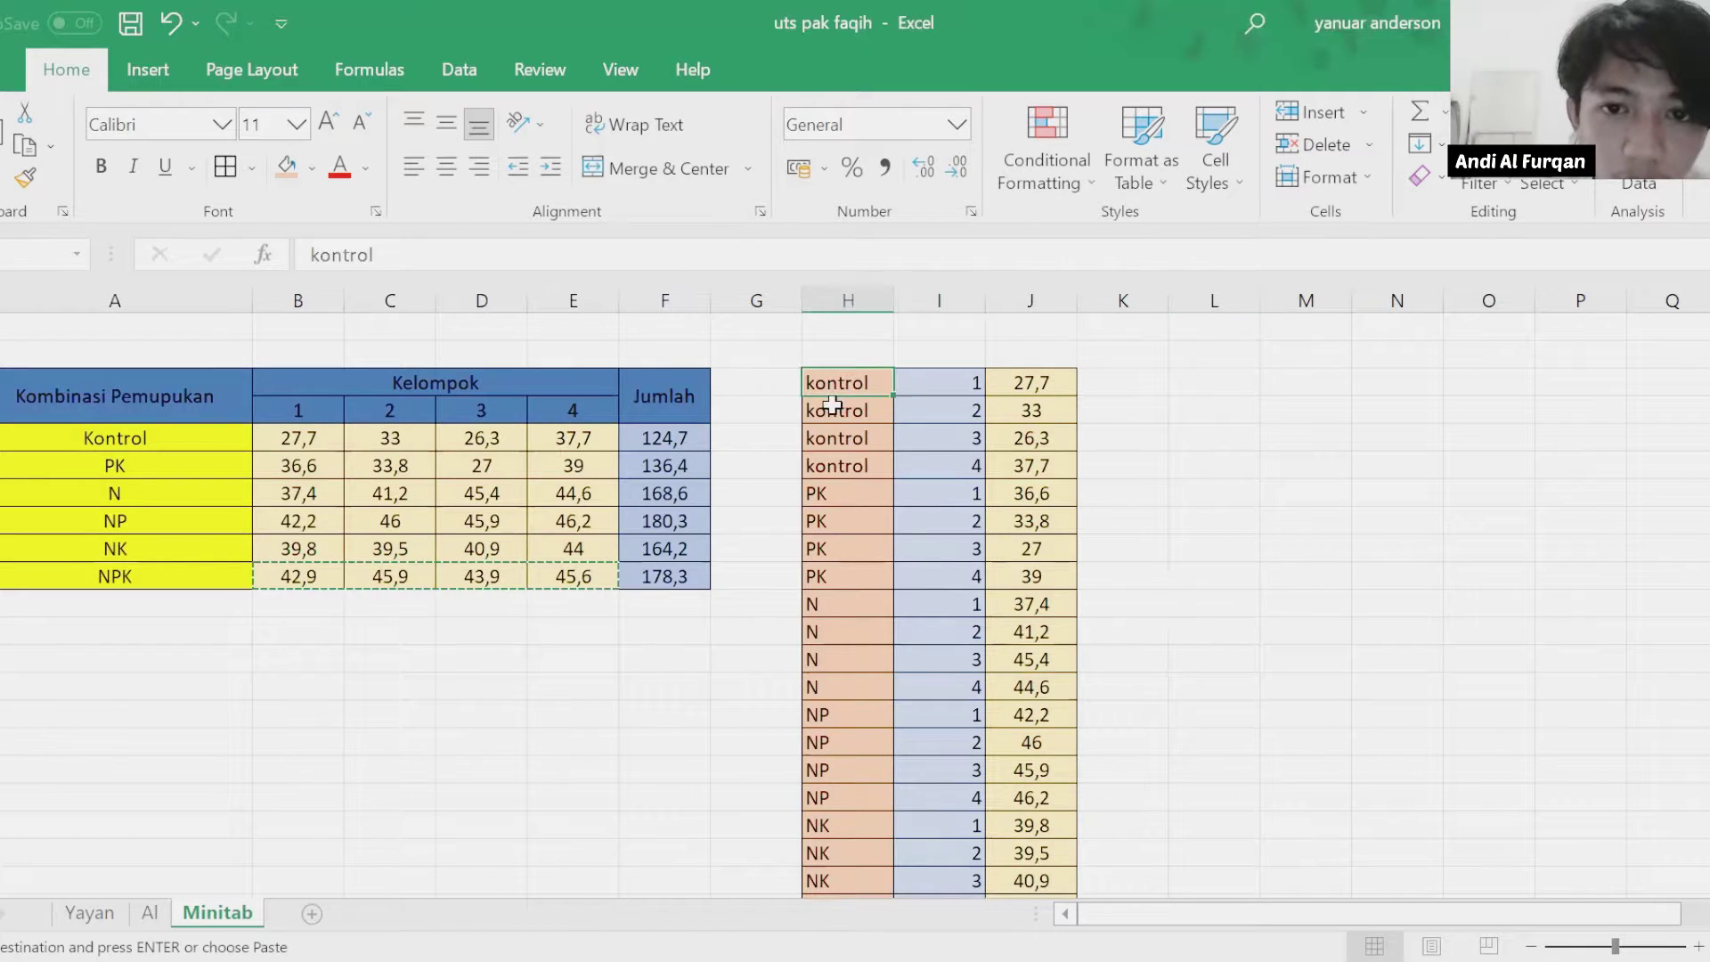
{"action": "left_click_drag", "start_coordinate": [832, 405], "coordinate": [1029, 800]}
{"action": "scroll", "coordinate": [1029, 800], "scroll_direction": "down", "scroll_amount": 2}
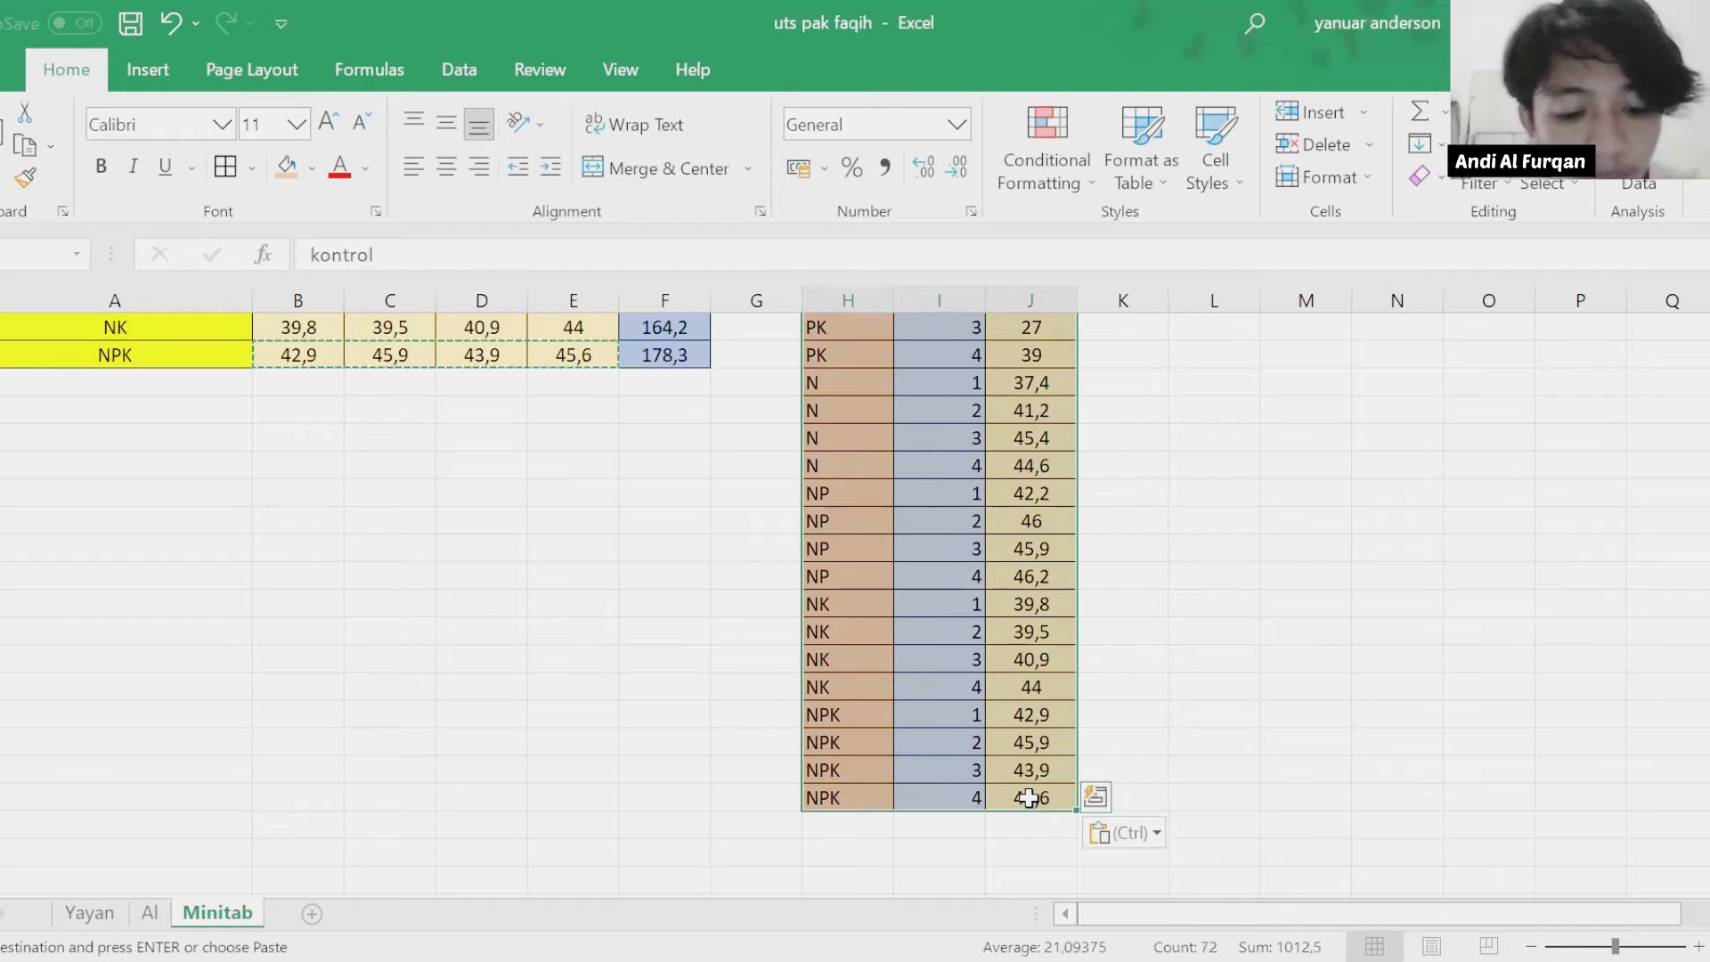
{"action": "key", "text": "ctrl+c"}
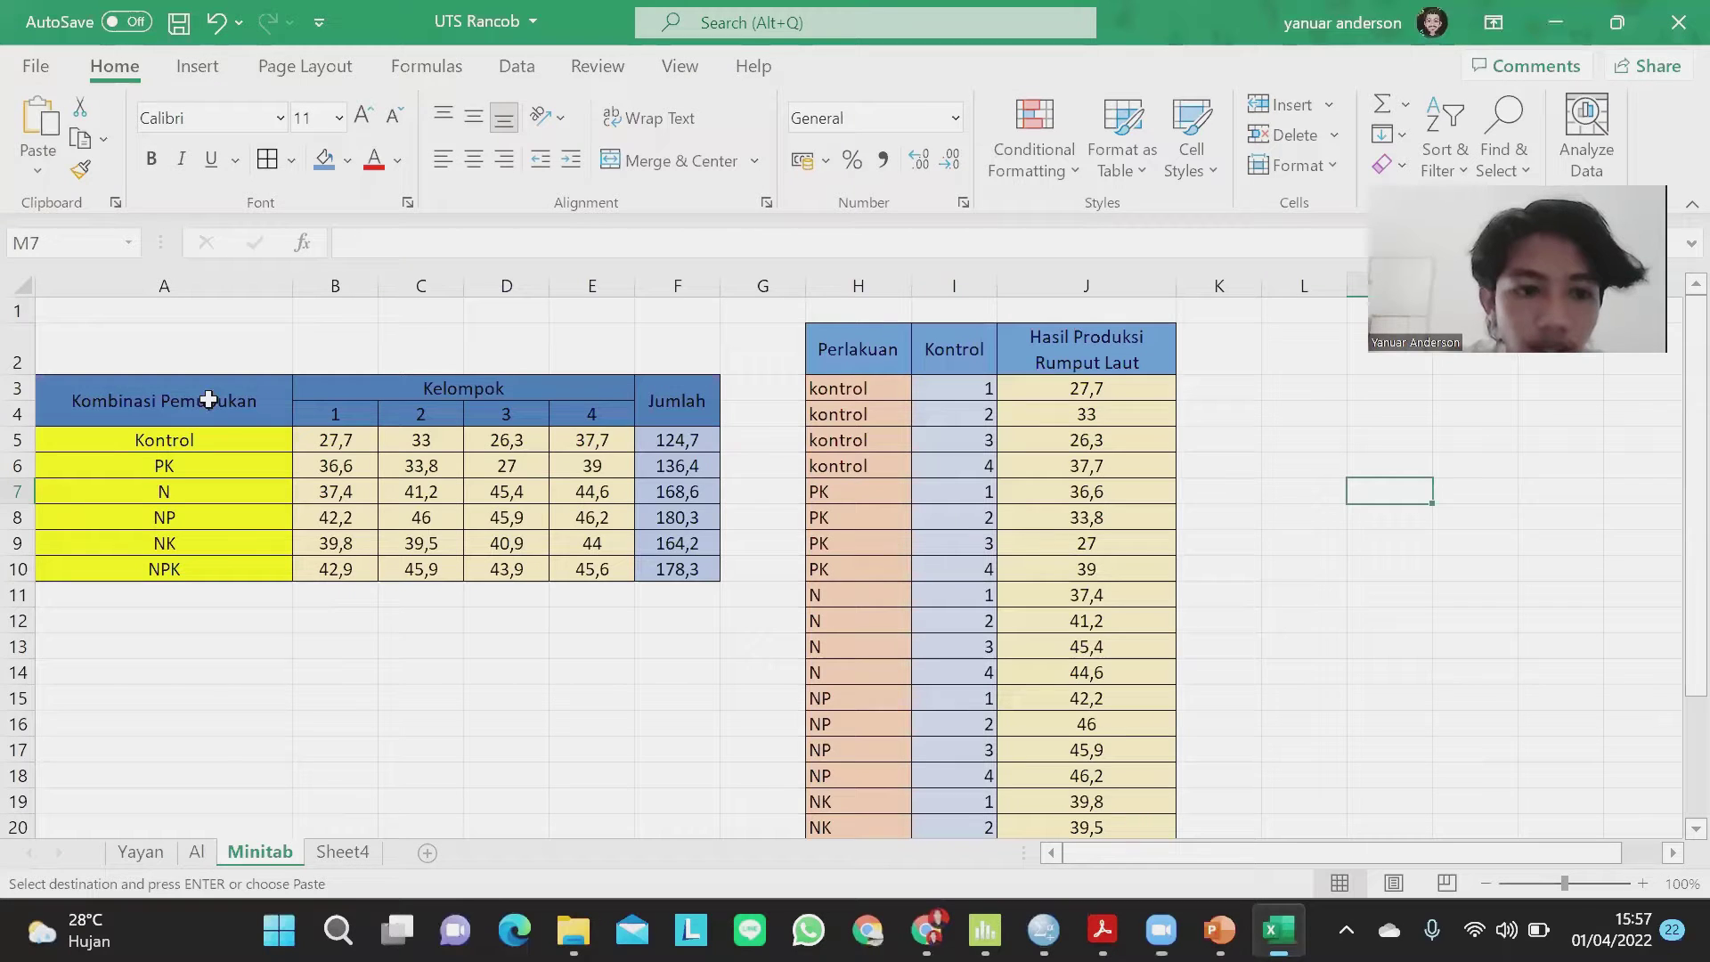
{"action": "left_click_drag", "start_coordinate": [206, 398], "coordinate": [698, 563]}
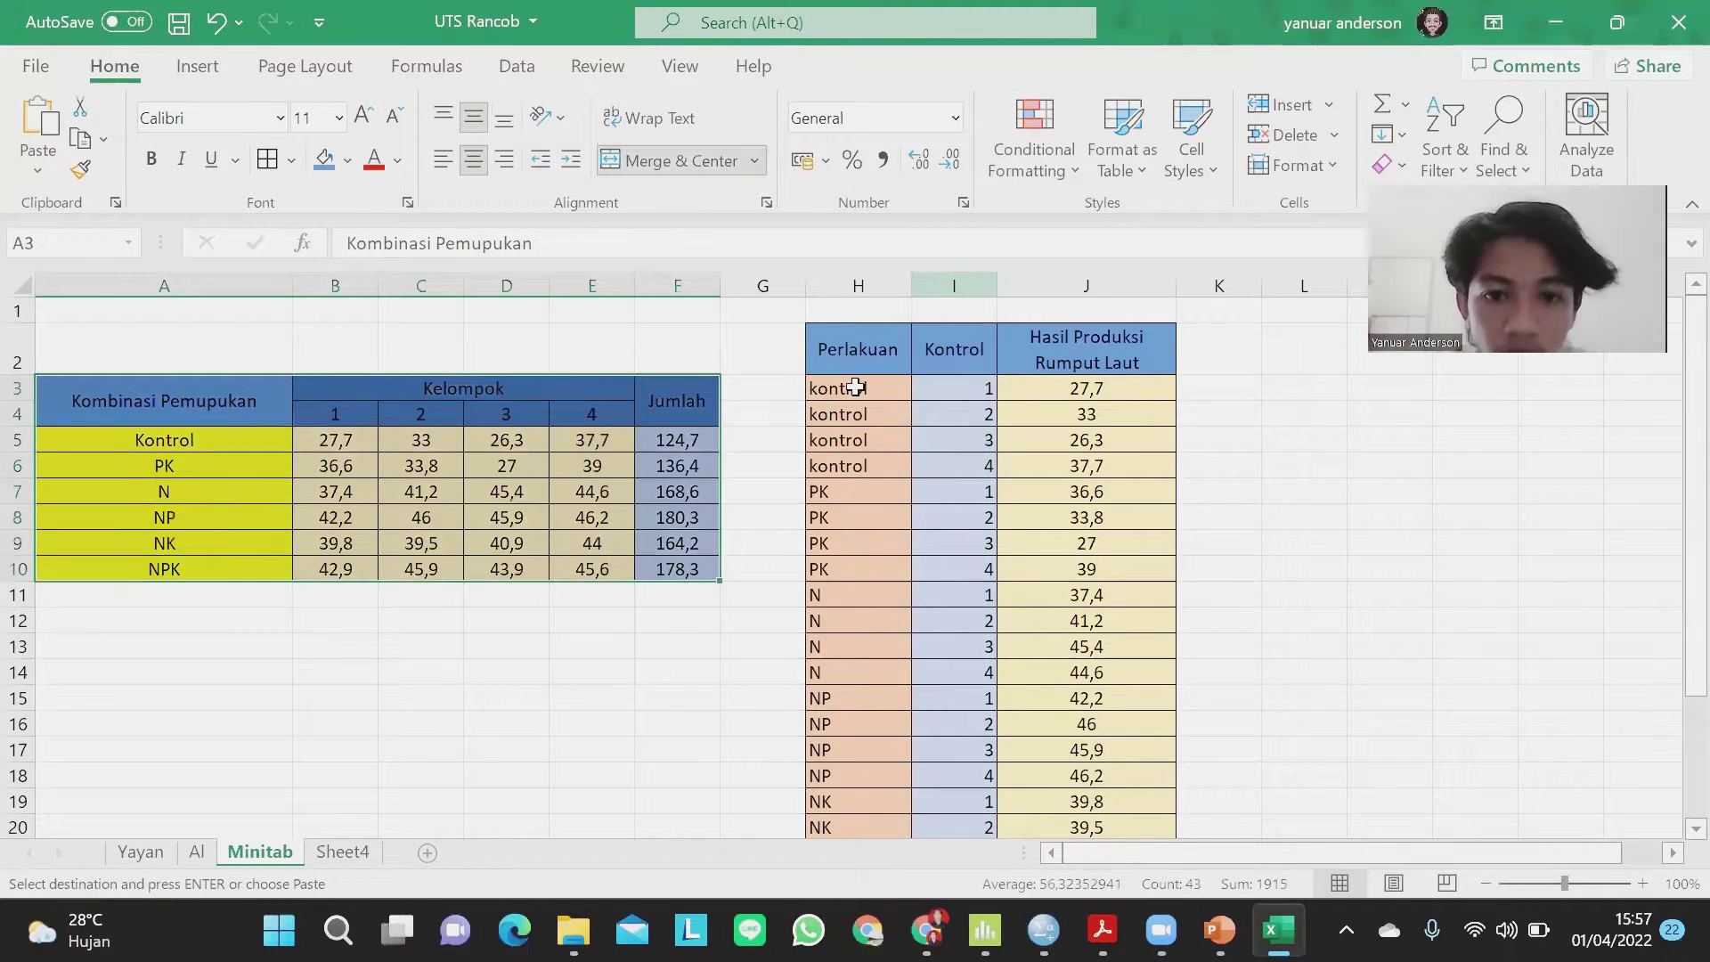
{"action": "left_click", "coordinate": [853, 367]}
{"action": "left_click_drag", "start_coordinate": [843, 389], "coordinate": [861, 462]}
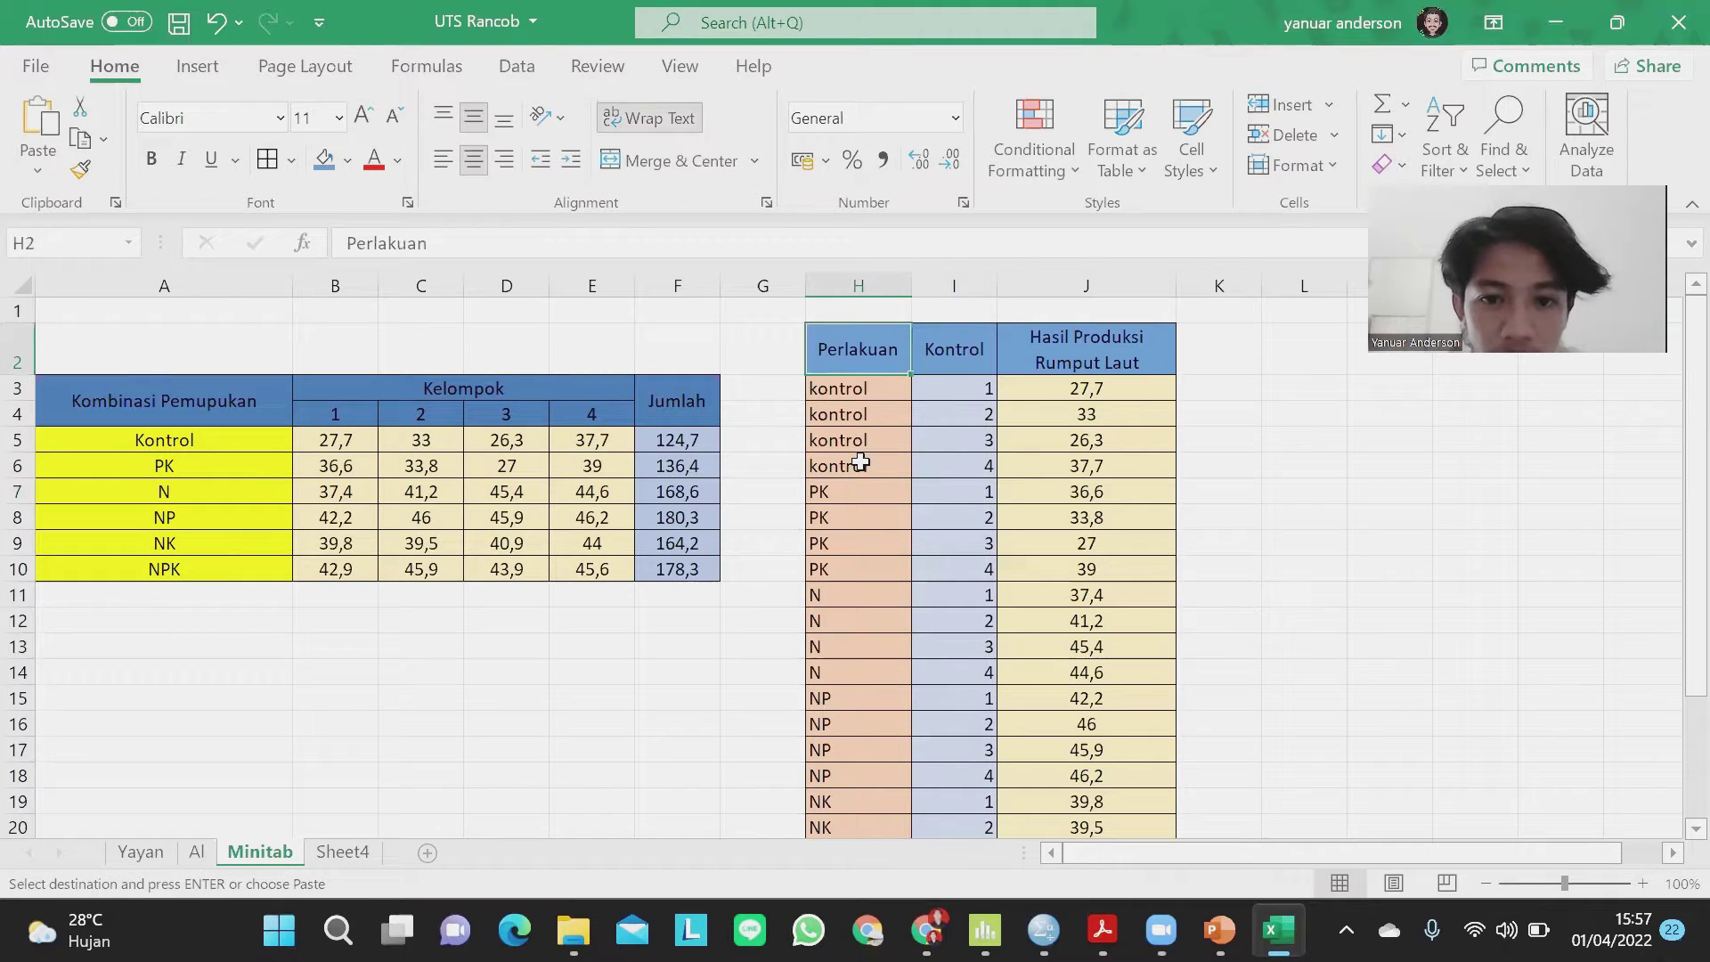
{"action": "left_click", "coordinate": [947, 361]}
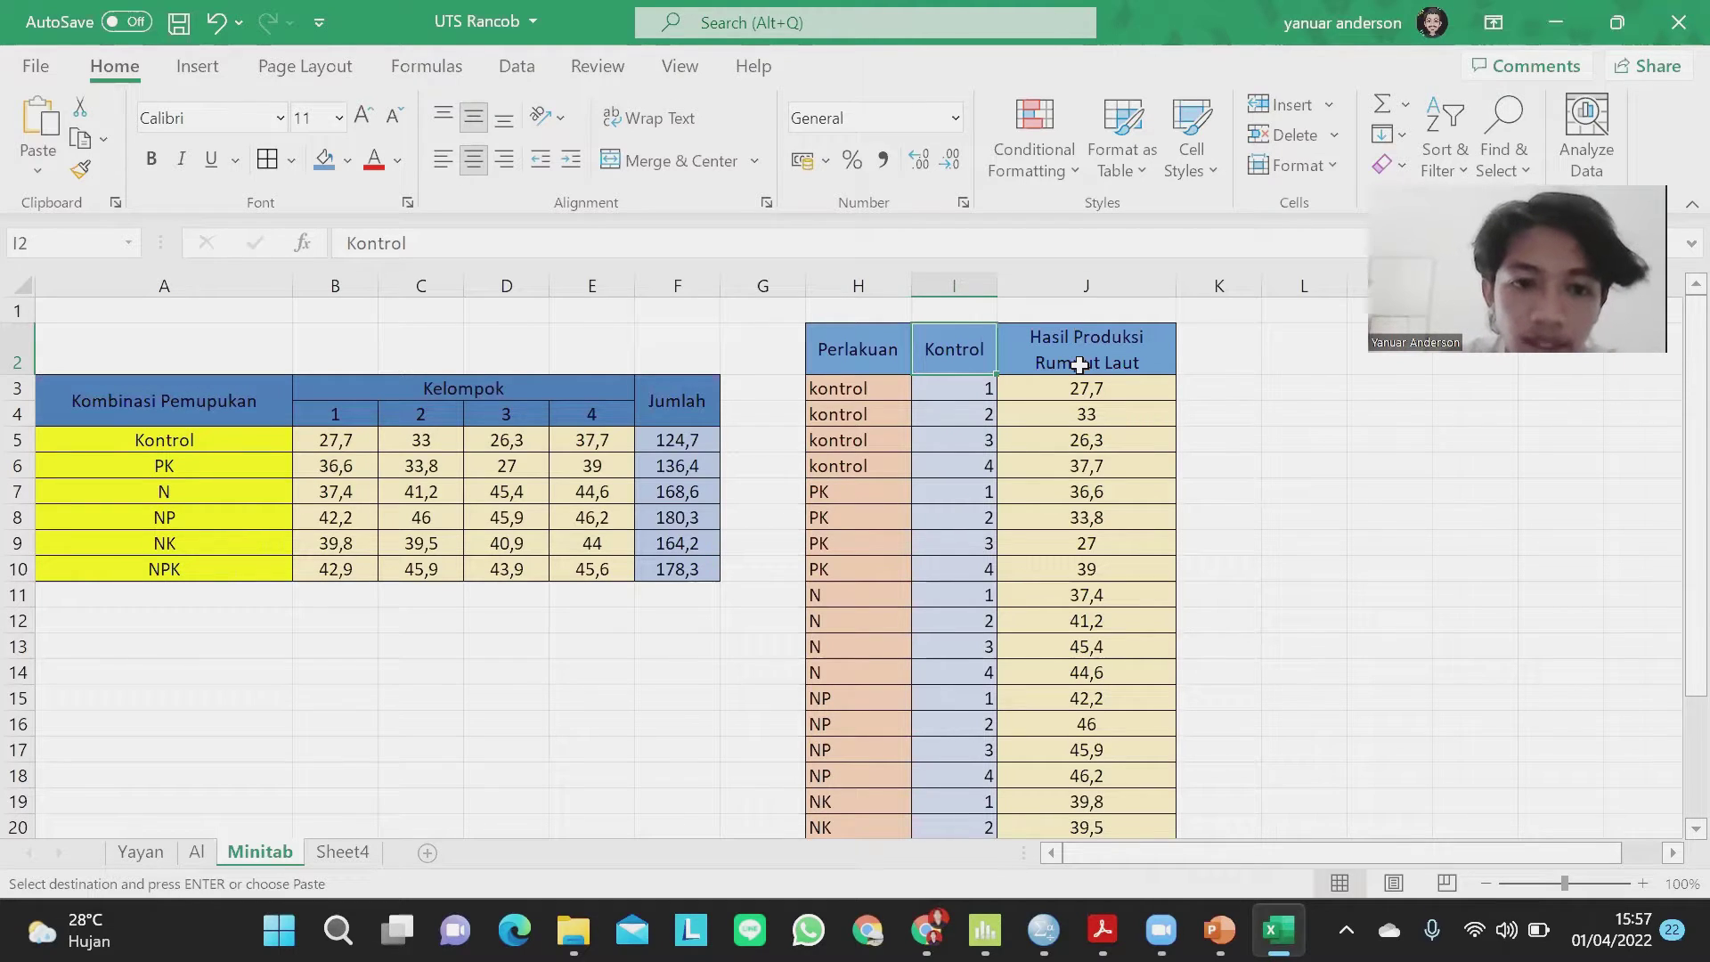
{"action": "left_click_drag", "start_coordinate": [337, 440], "coordinate": [588, 441]}
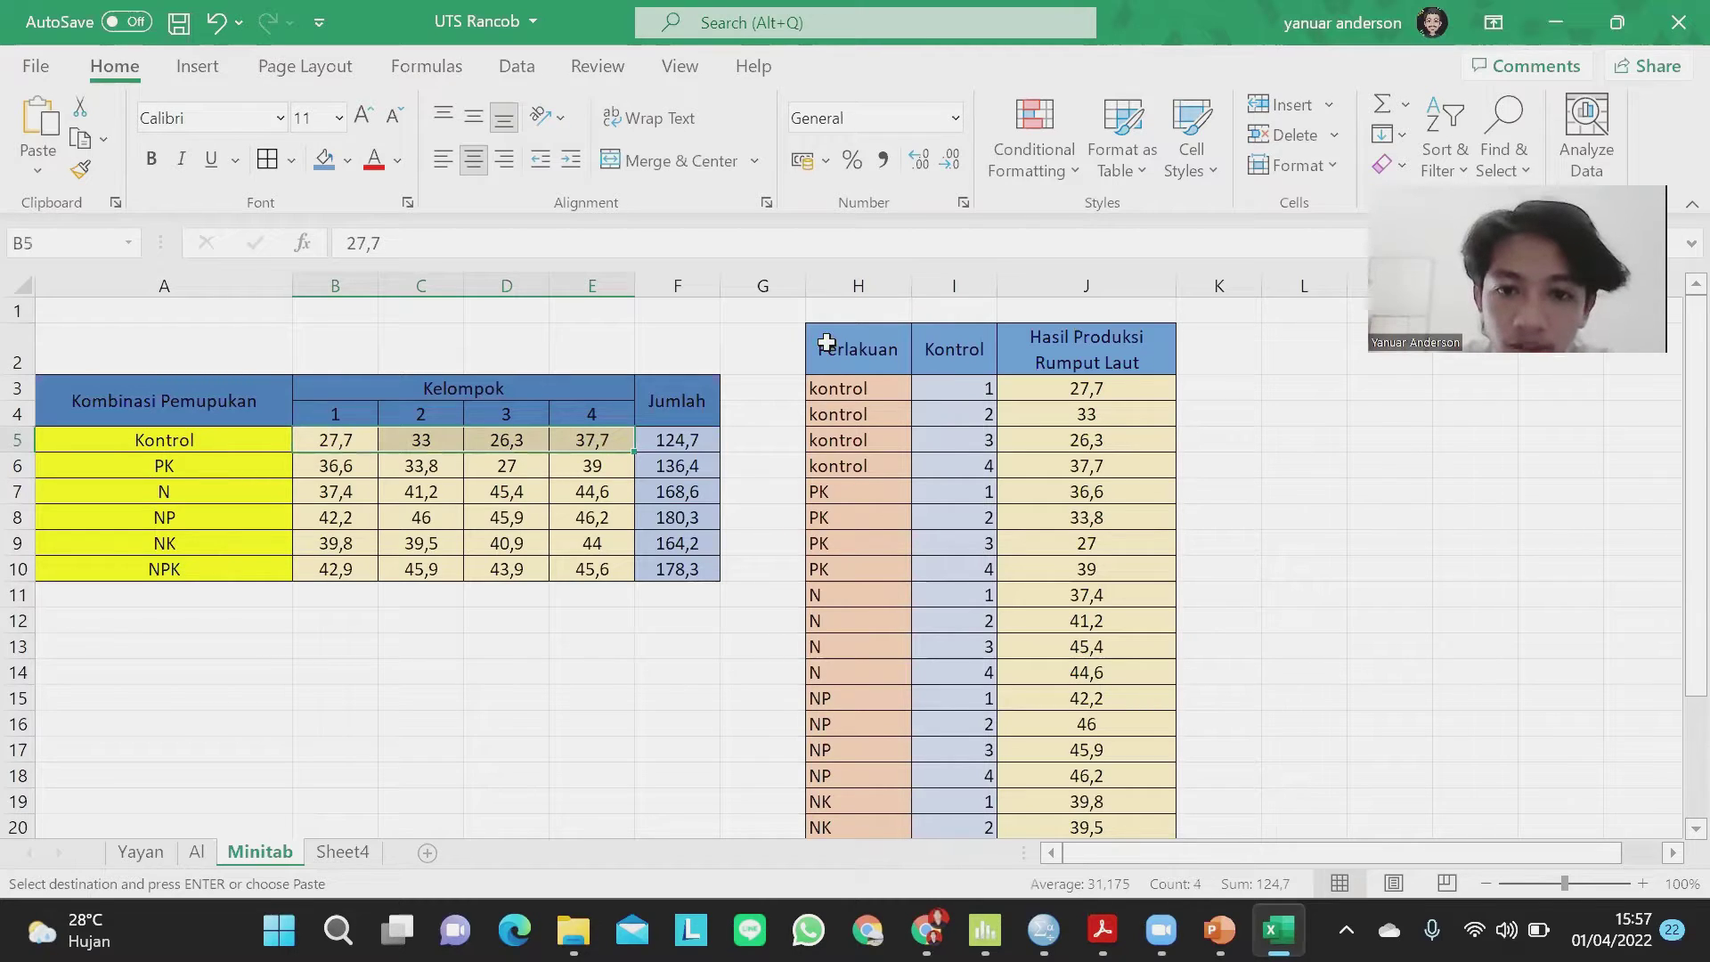
Copy the Perlakuan, Kontrol and Hasil Produksi Rumput Laut columns with their headers into Minitab's Worksheet 3, starting at the C1 name cell.
{"action": "left_click_drag", "start_coordinate": [855, 356], "coordinate": [1117, 748]}
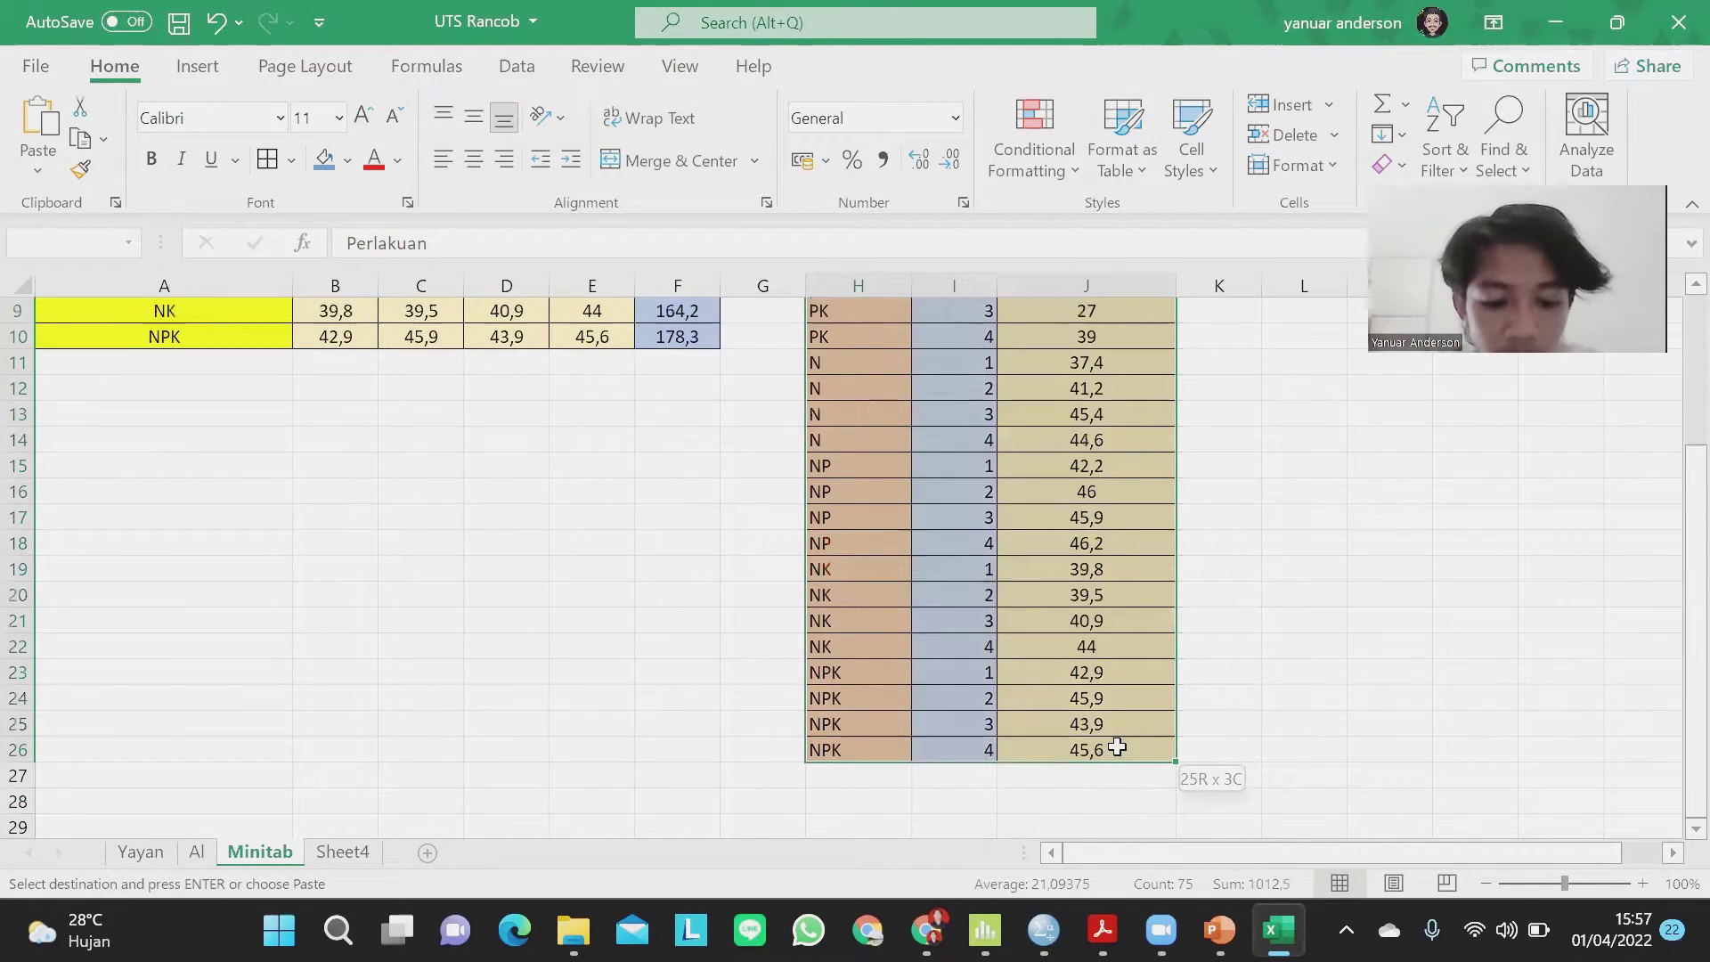
{"action": "key", "text": "alt+Tab"}
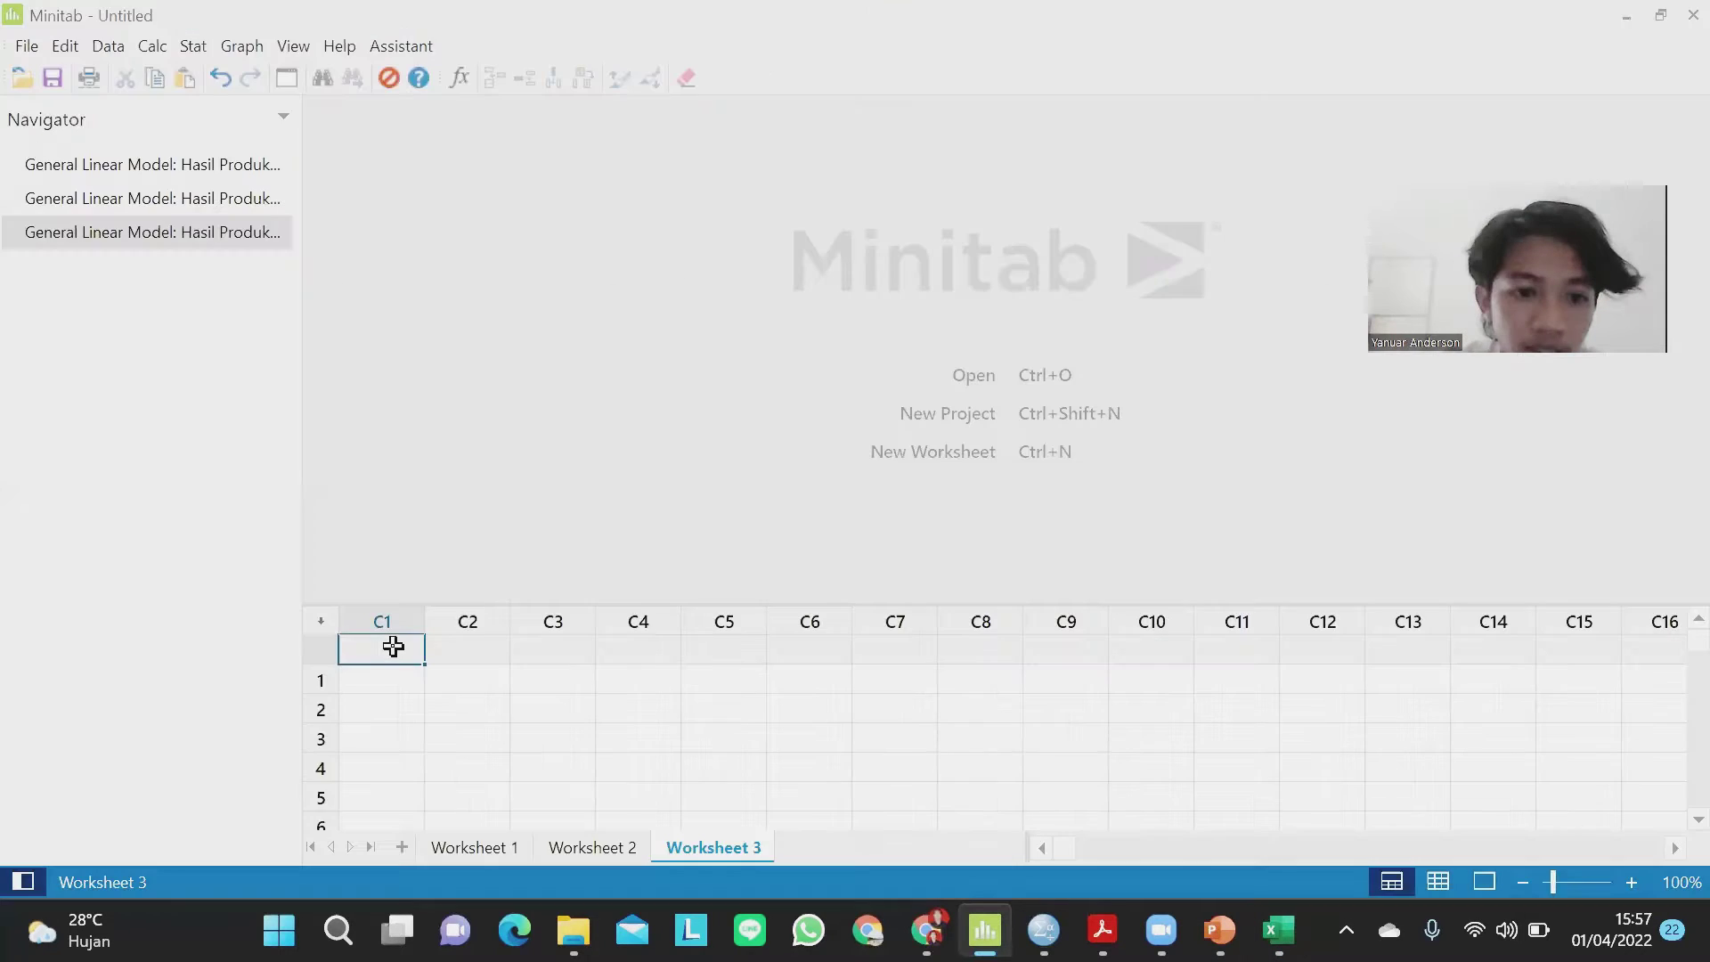
{"action": "key", "text": "ctrl+v"}
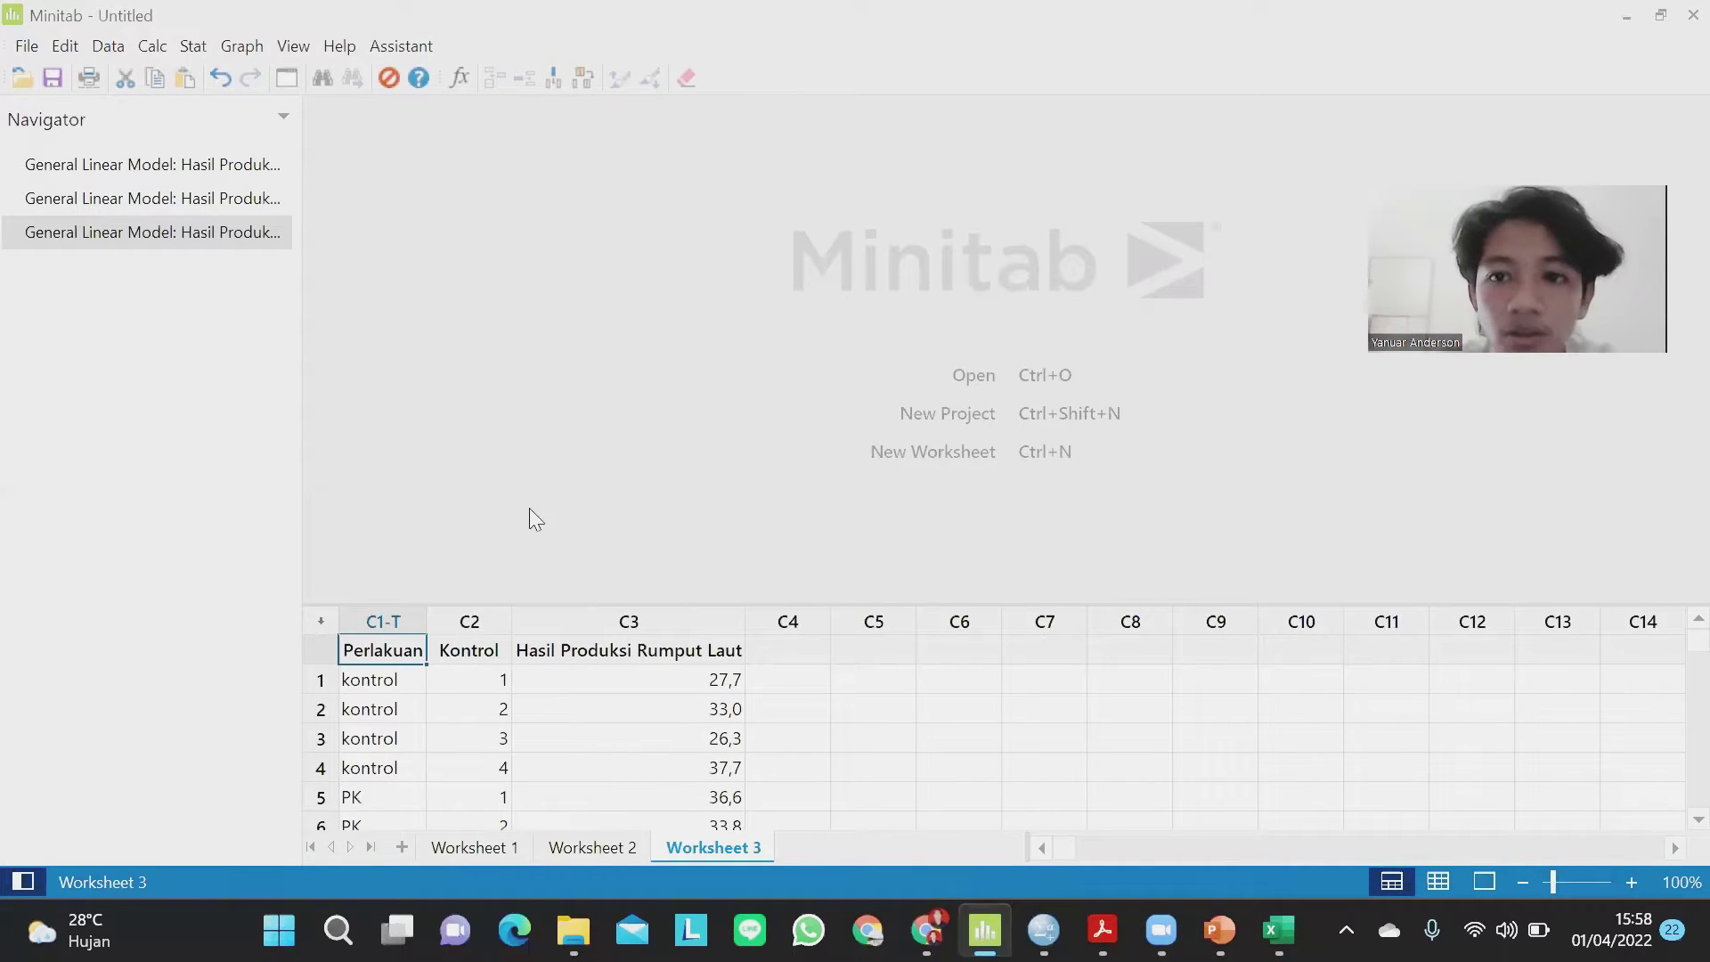
Start an ANOVA with Fit General Linear Model and clear the existing responses and factors.
{"action": "left_click", "coordinate": [193, 49]}
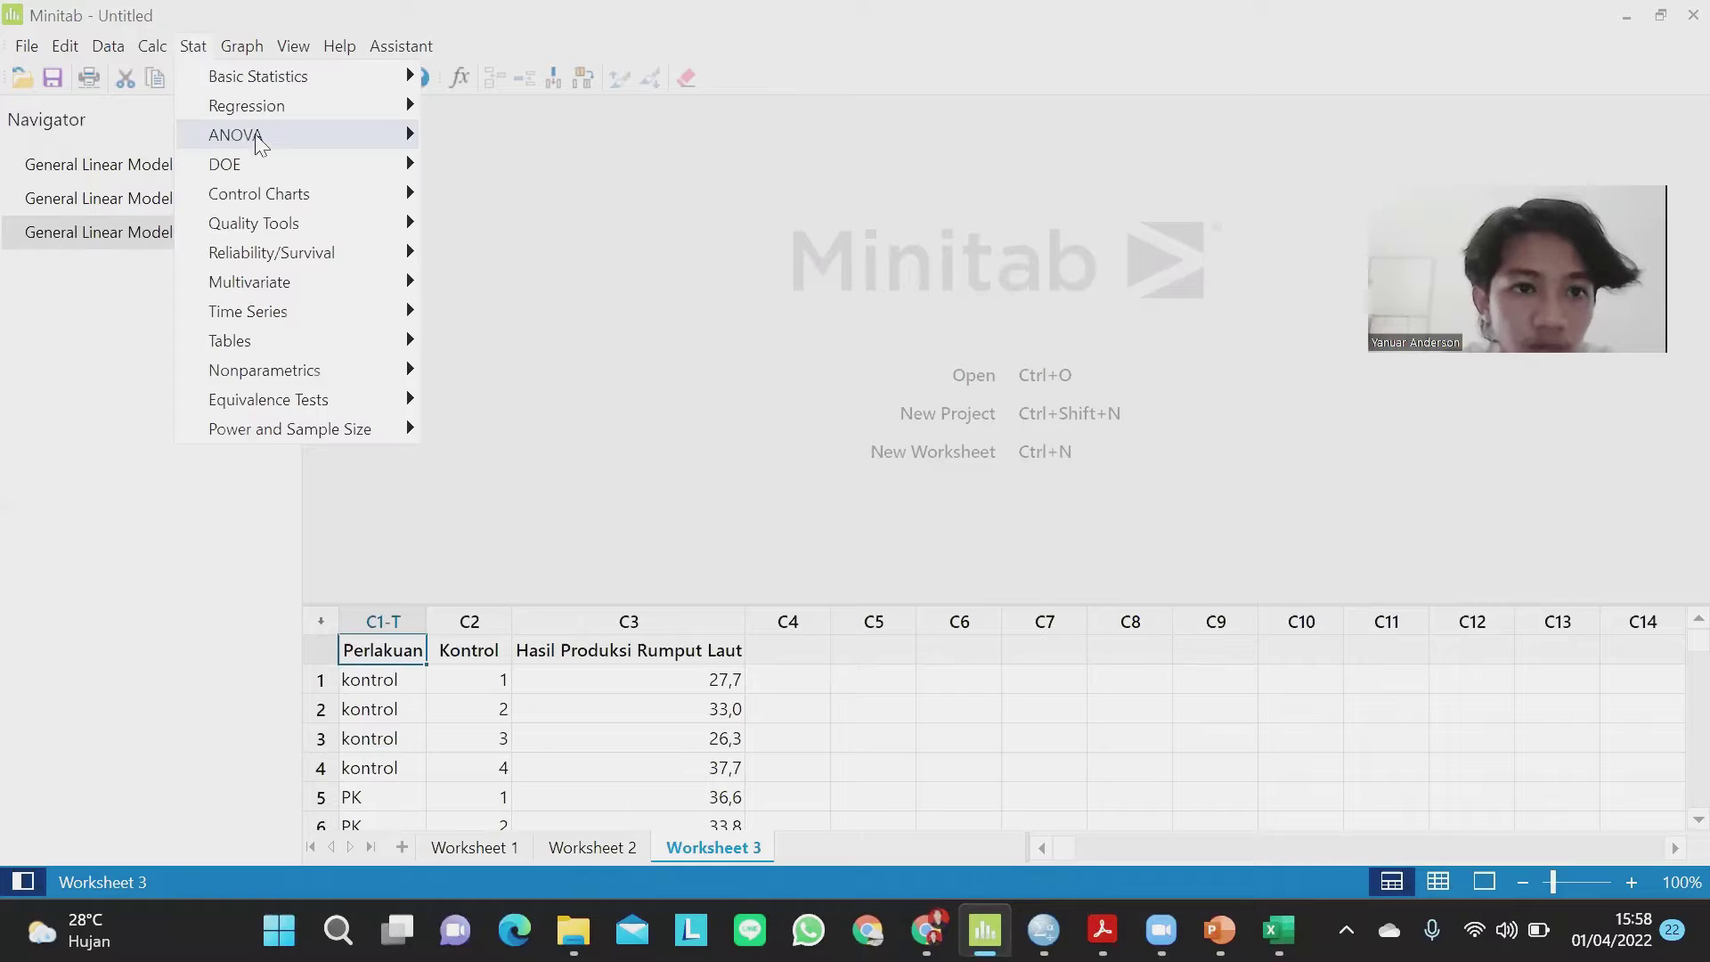
{"action": "mouse_move", "coordinate": [415, 135]}
{"action": "mouse_move", "coordinate": [581, 235]}
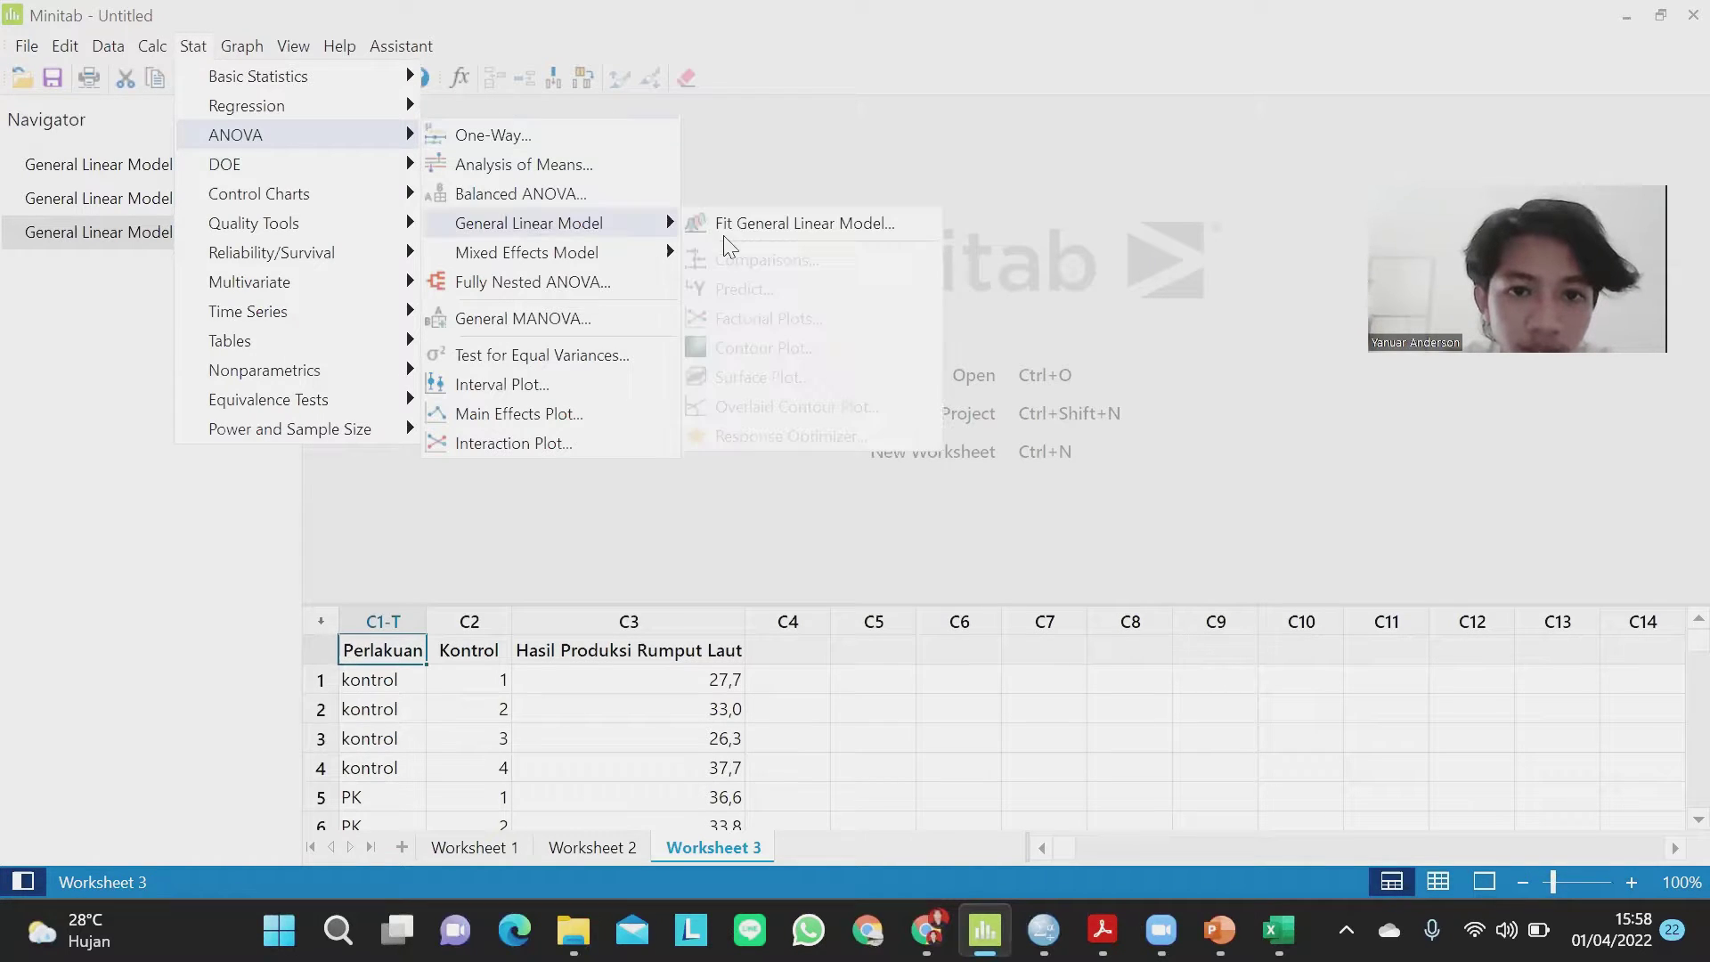
{"action": "left_click", "coordinate": [730, 224]}
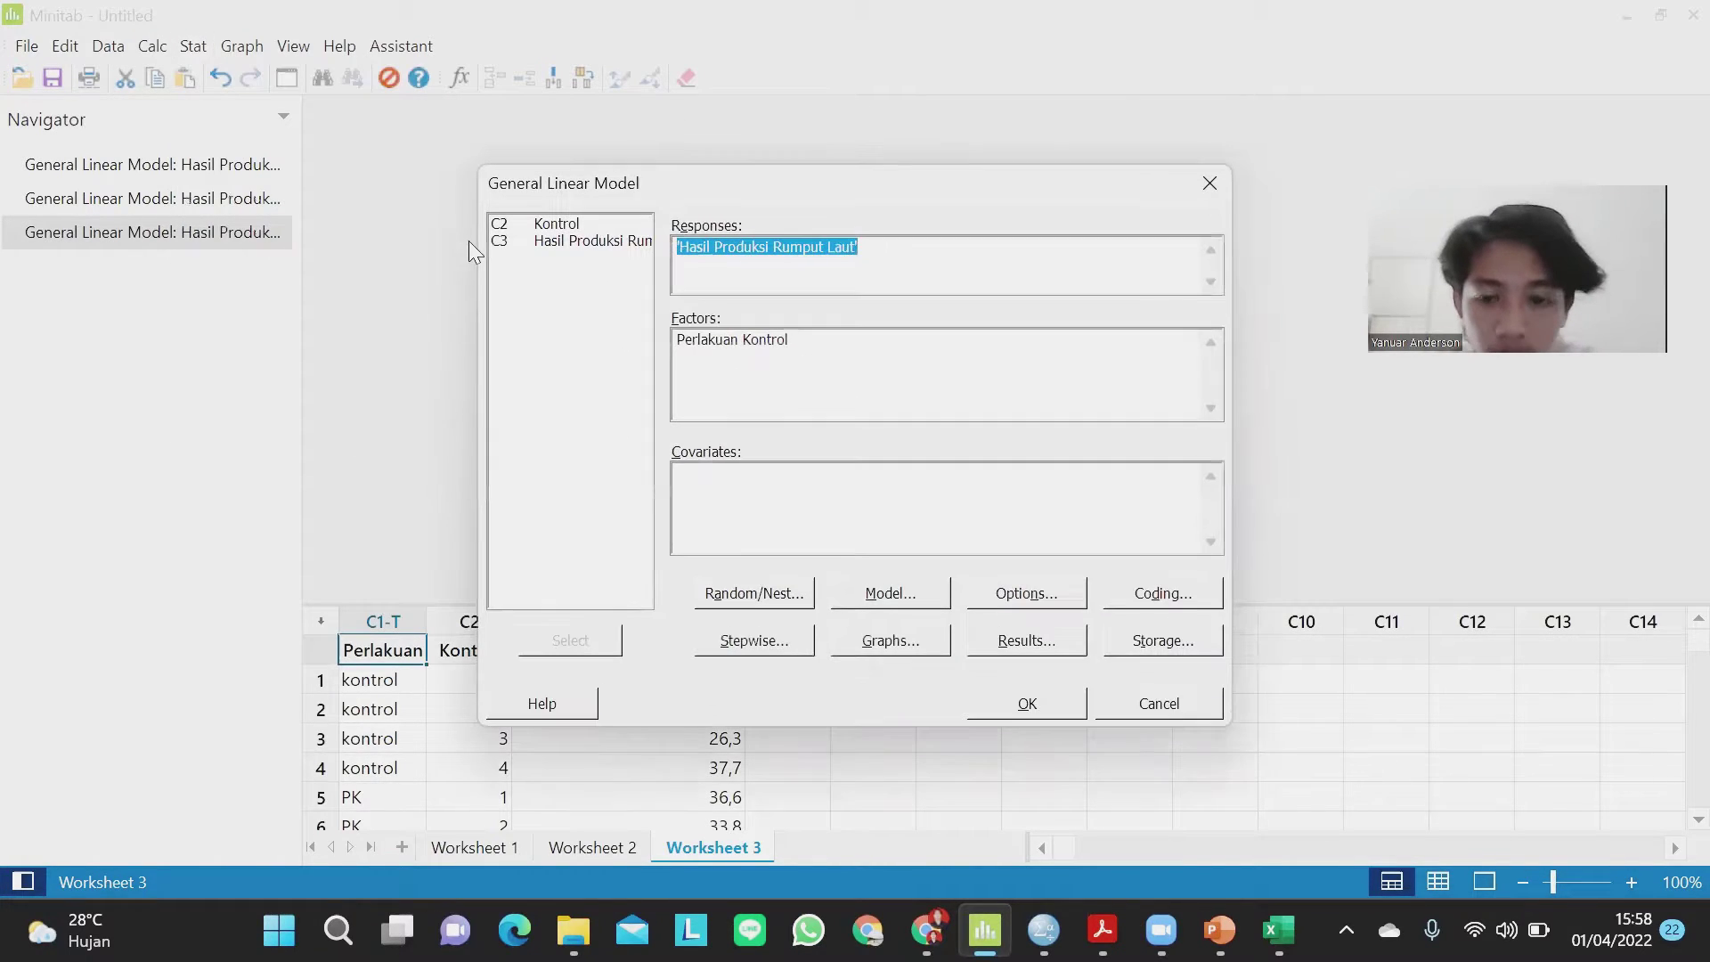
{"action": "key", "text": "Delete"}
{"action": "key", "text": "Delete"}
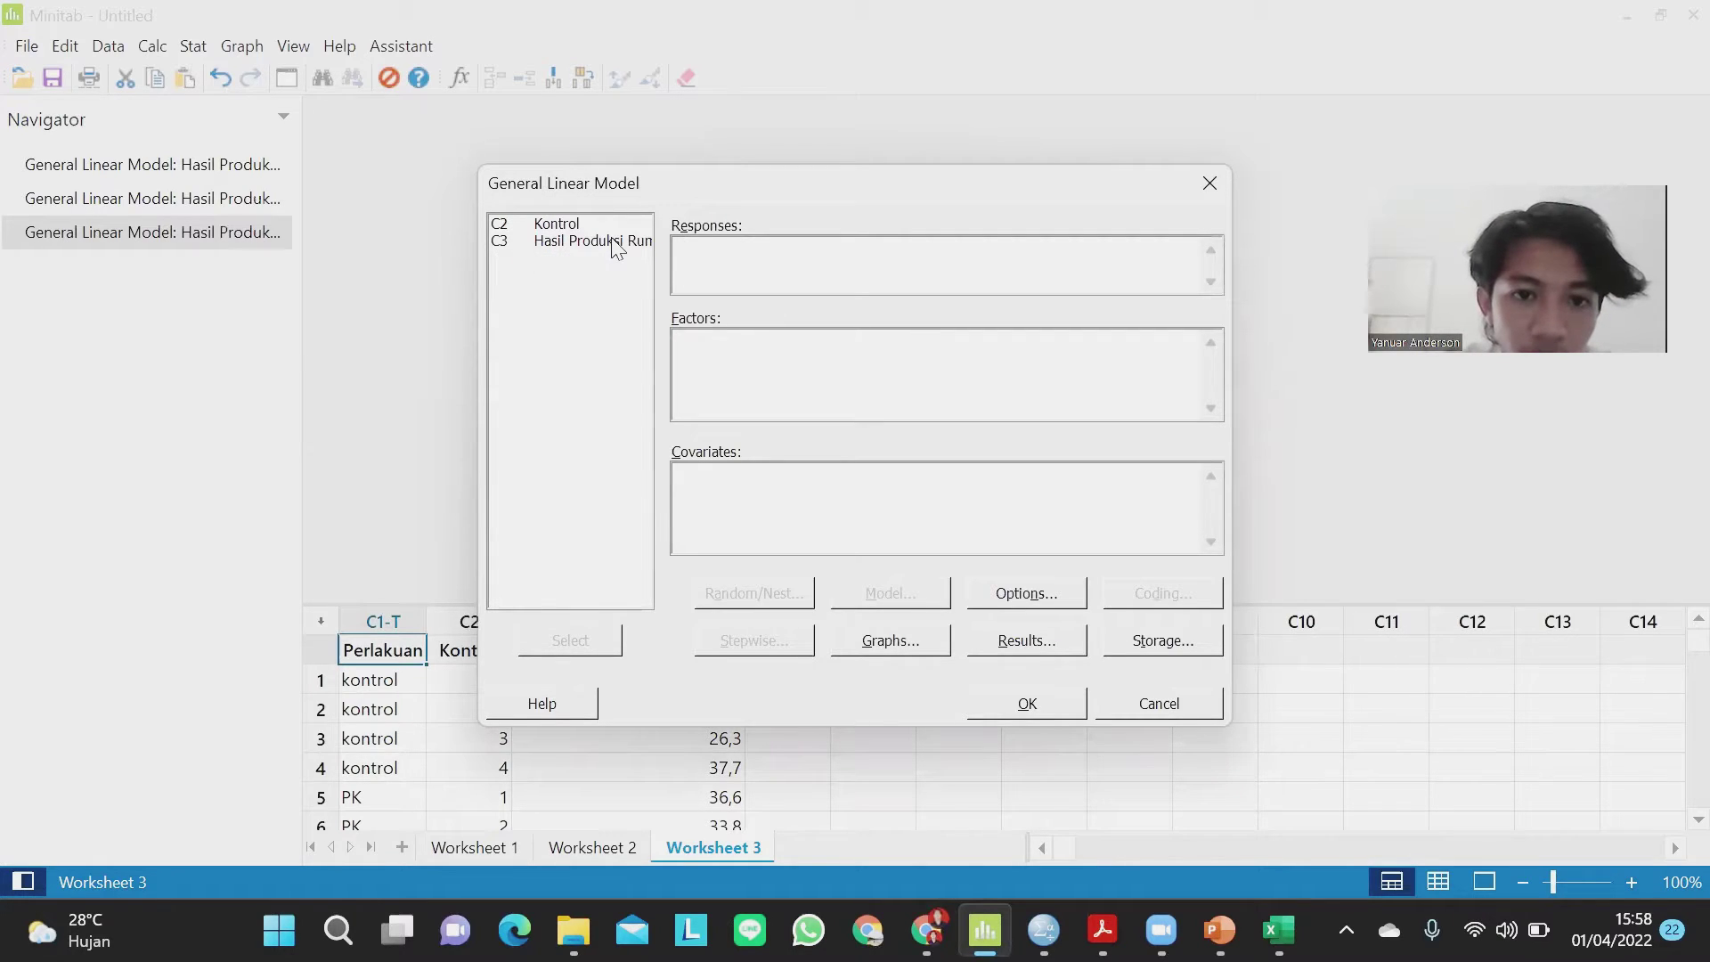
Set Hasil Produksi Rumput Laut as the response and Perlakuan and Kontrol as the factors of the general linear model.
{"action": "double_click", "coordinate": [615, 242]}
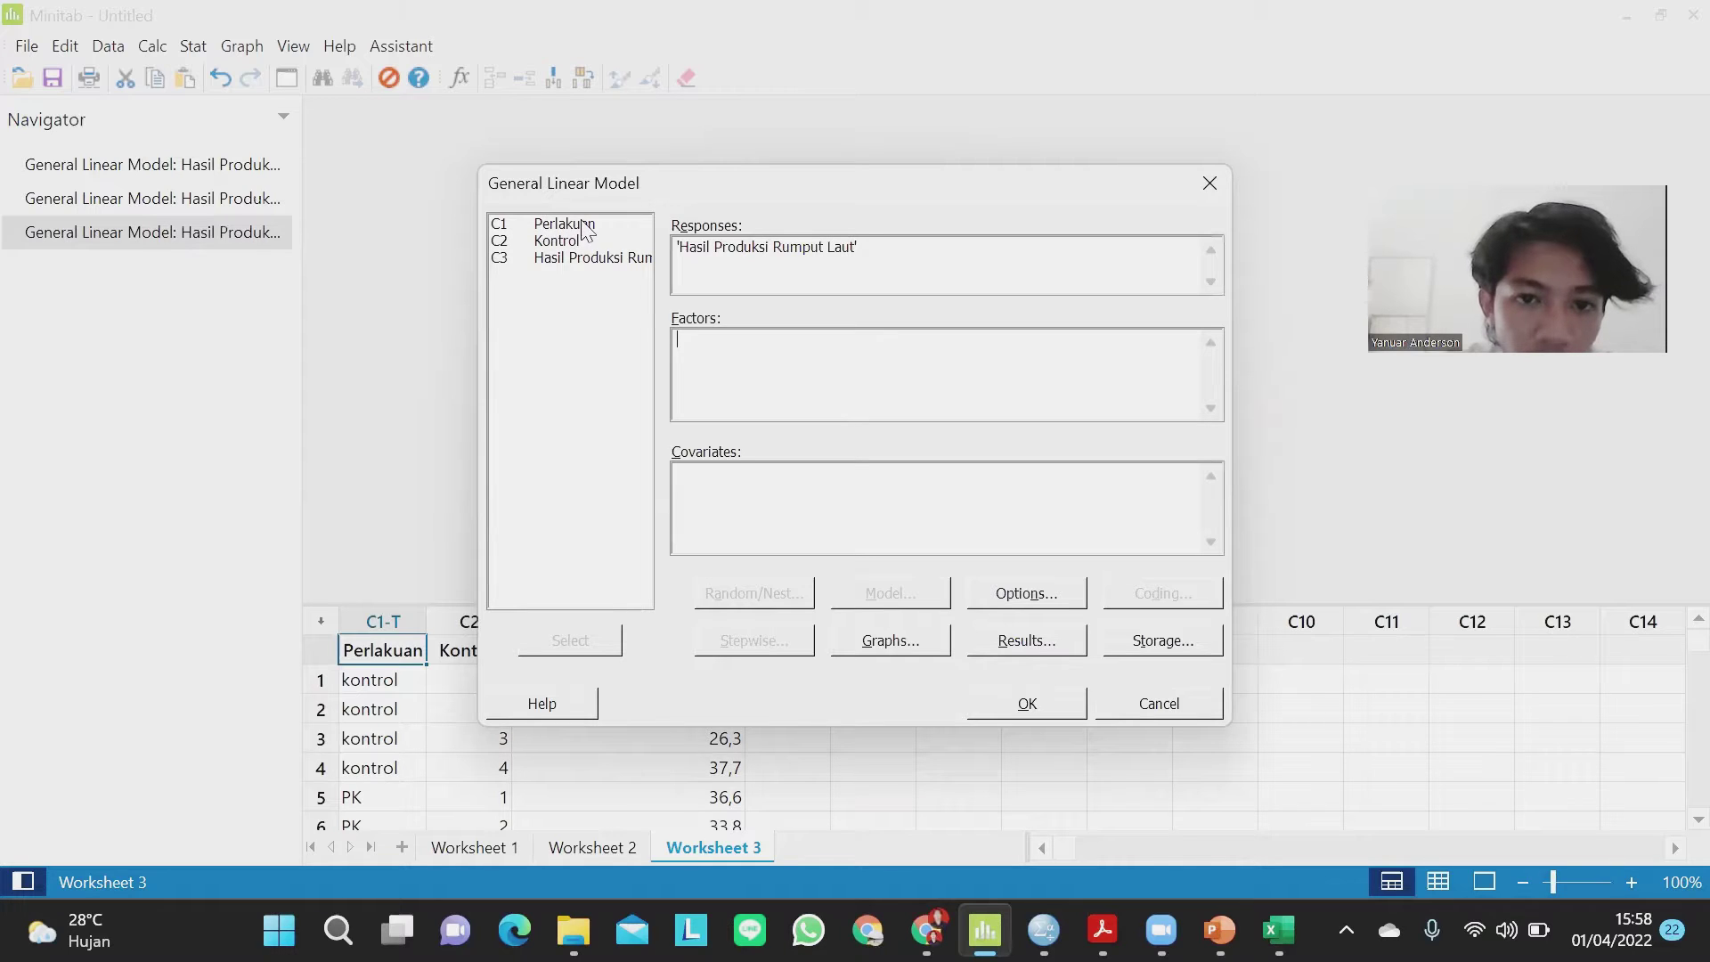
{"action": "double_click", "coordinate": [583, 228]}
{"action": "double_click", "coordinate": [567, 242]}
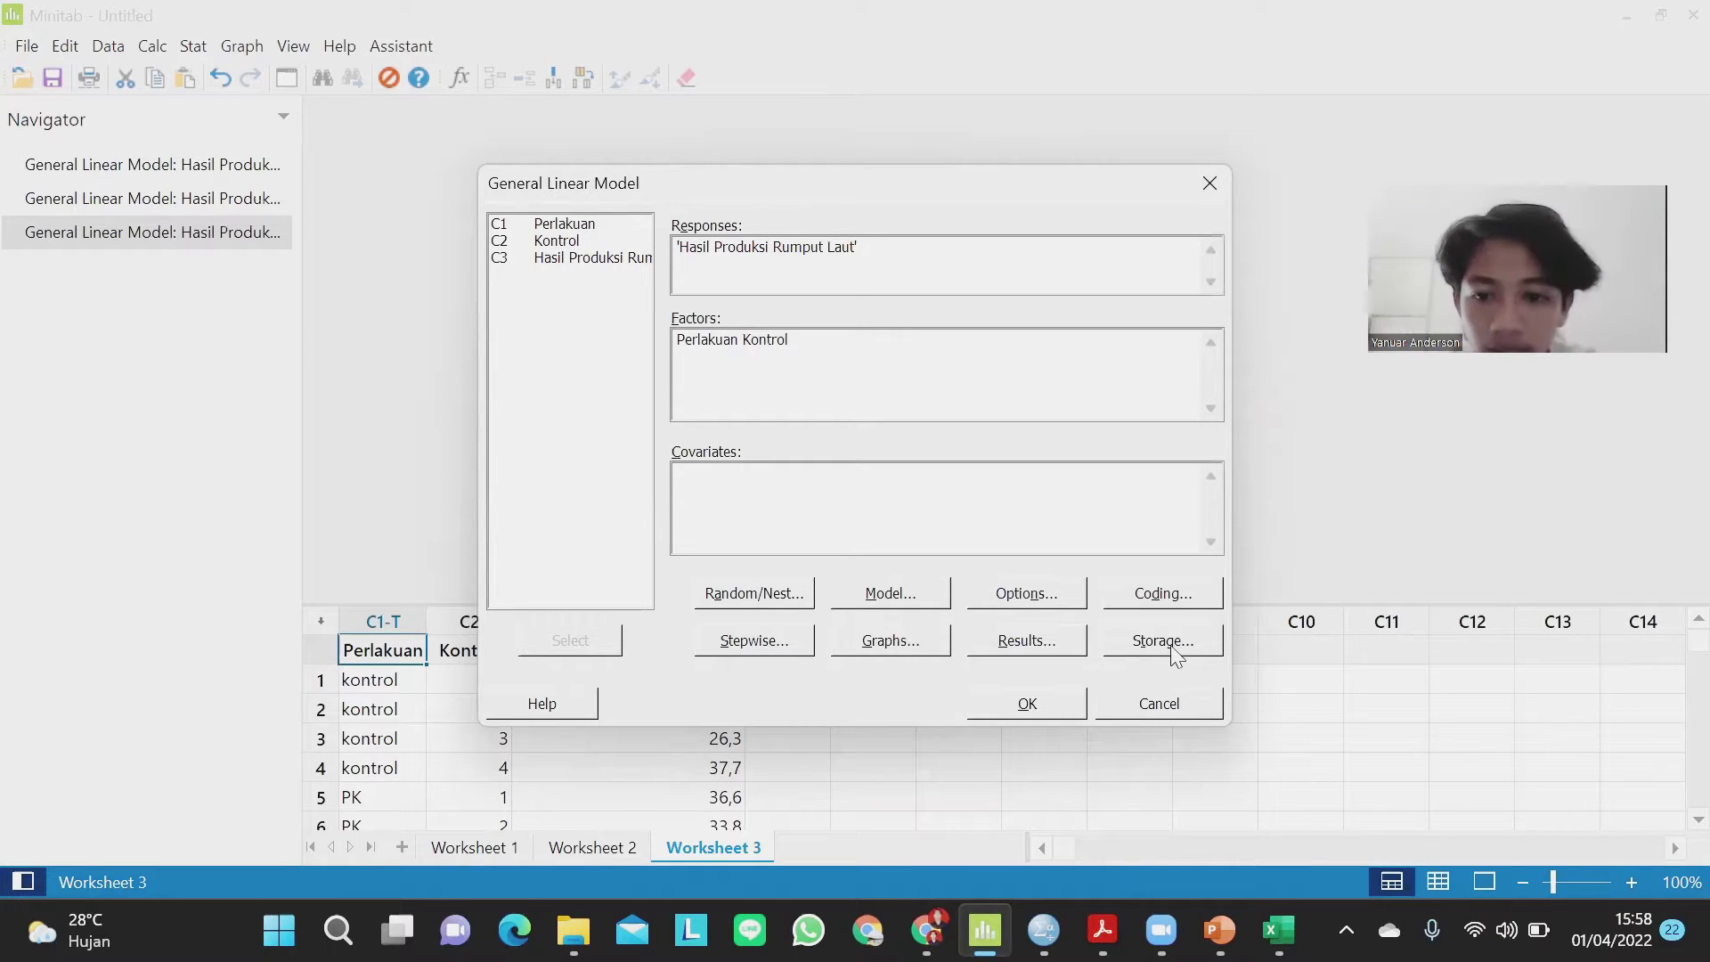
Review the storage, coding, results and graph settings of the general linear model and run the analysis.
{"action": "left_click", "coordinate": [1124, 238]}
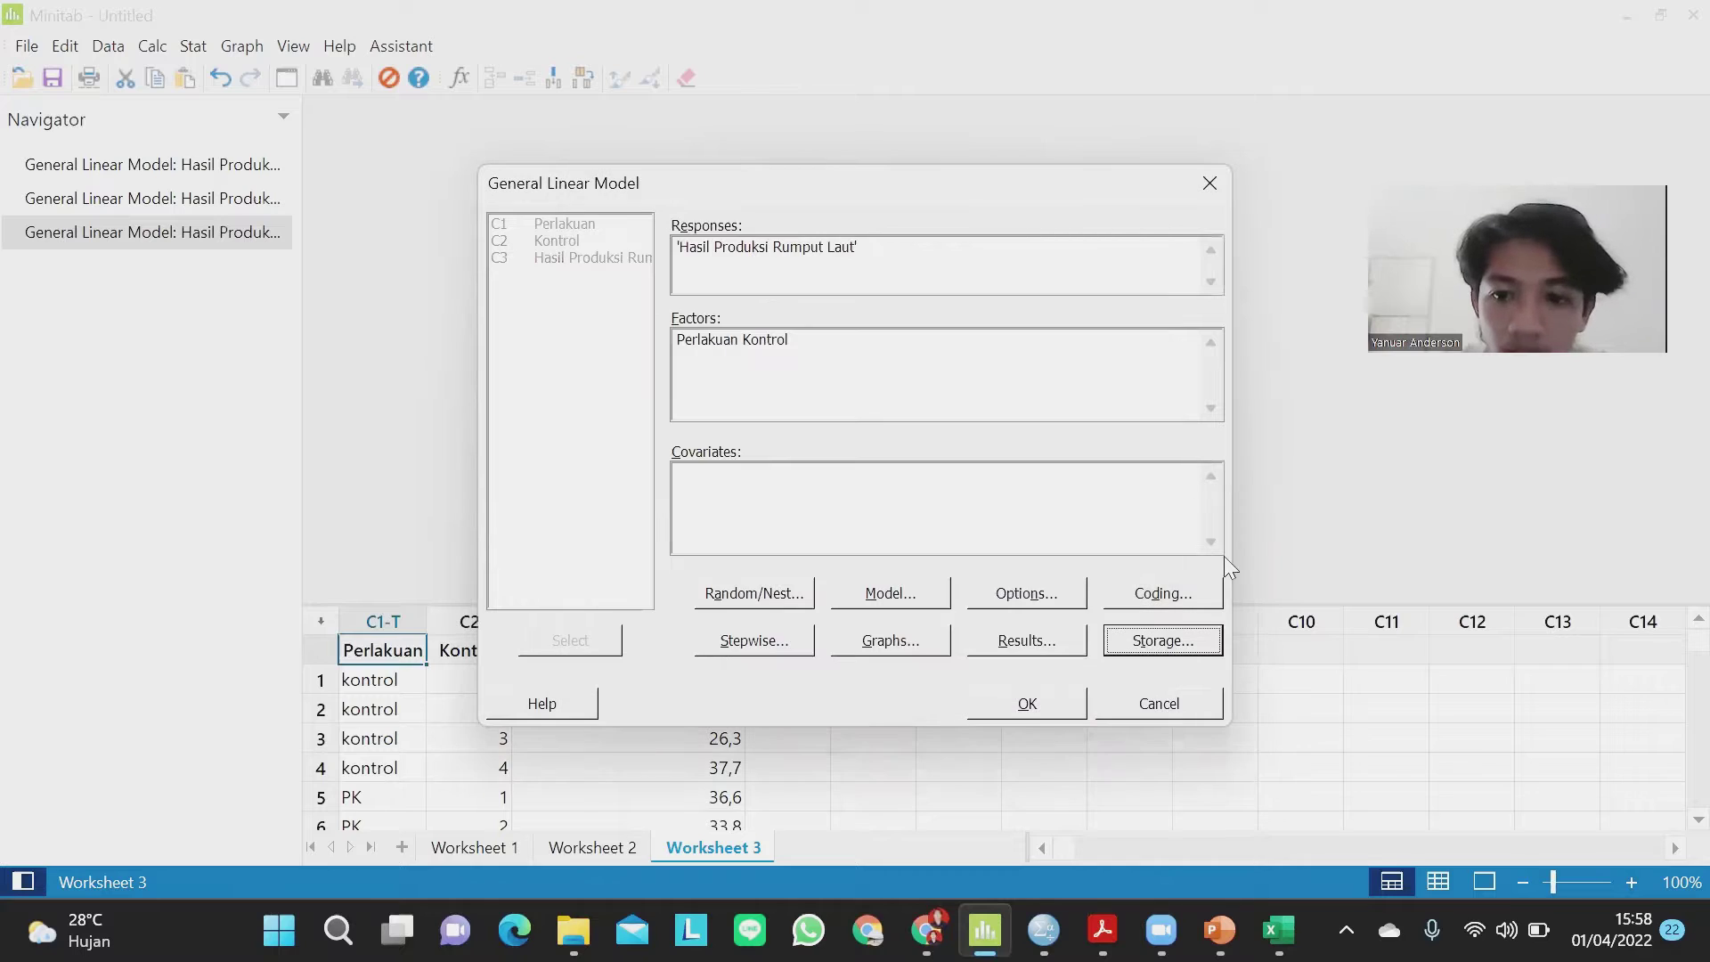
{"action": "left_click", "coordinate": [1183, 597]}
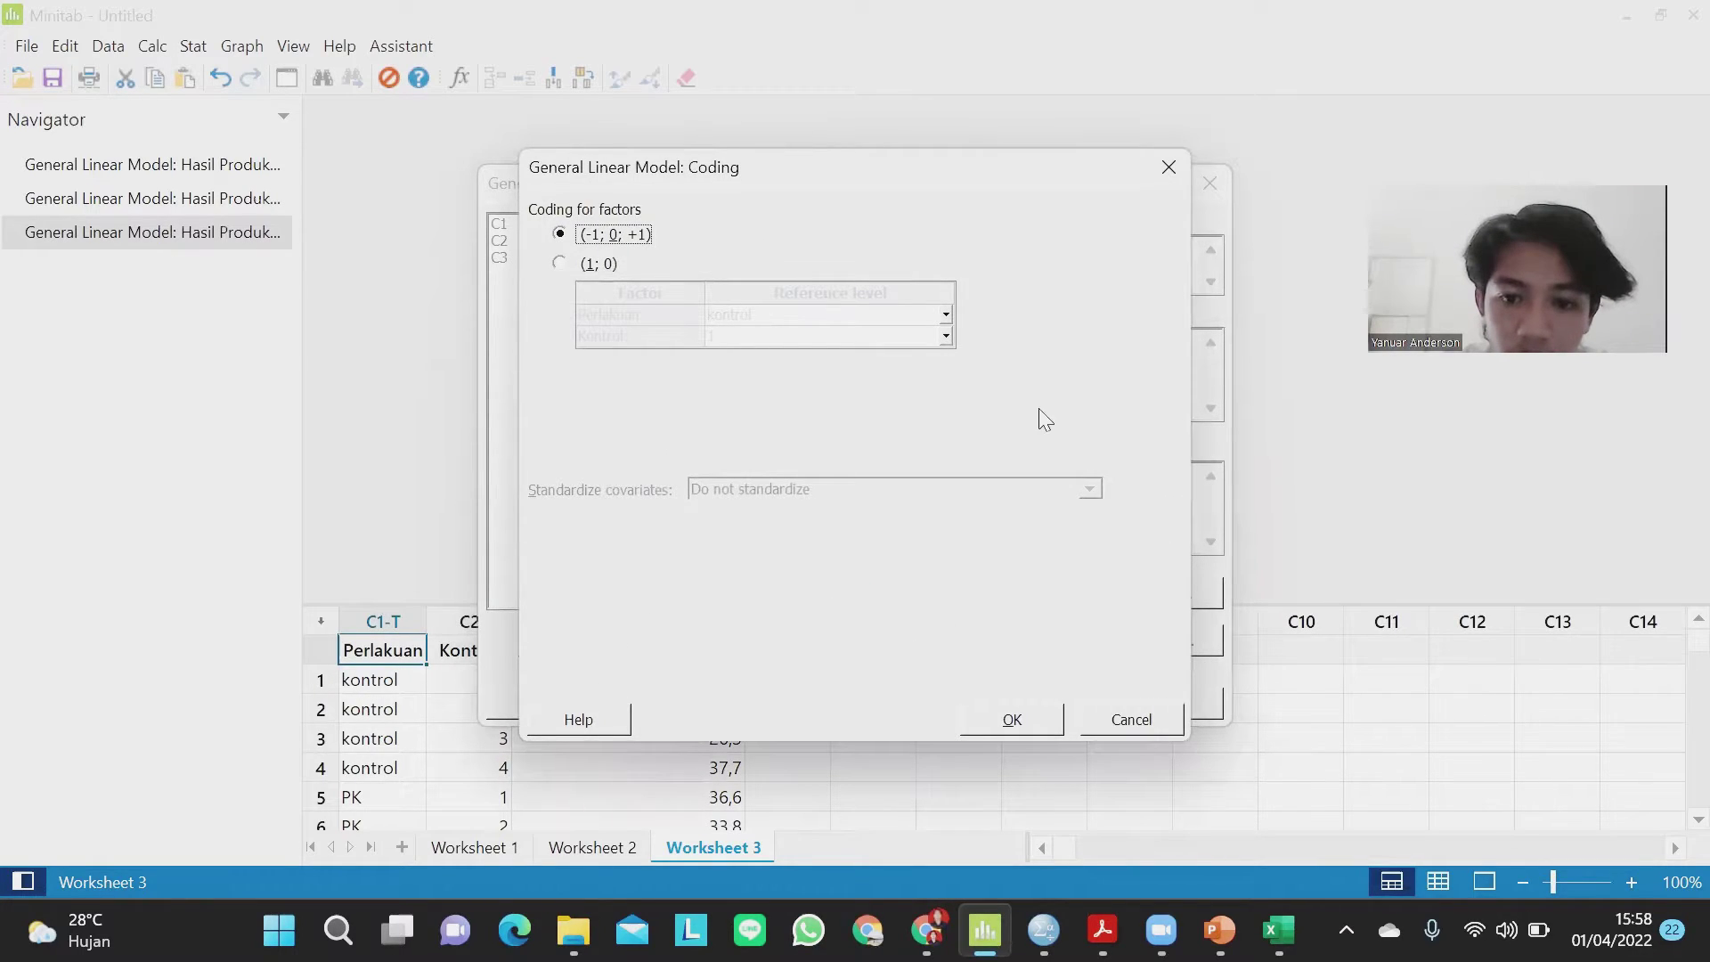
{"action": "left_click", "coordinate": [1168, 167]}
{"action": "left_click", "coordinate": [1024, 640]}
{"action": "left_click", "coordinate": [1146, 195]}
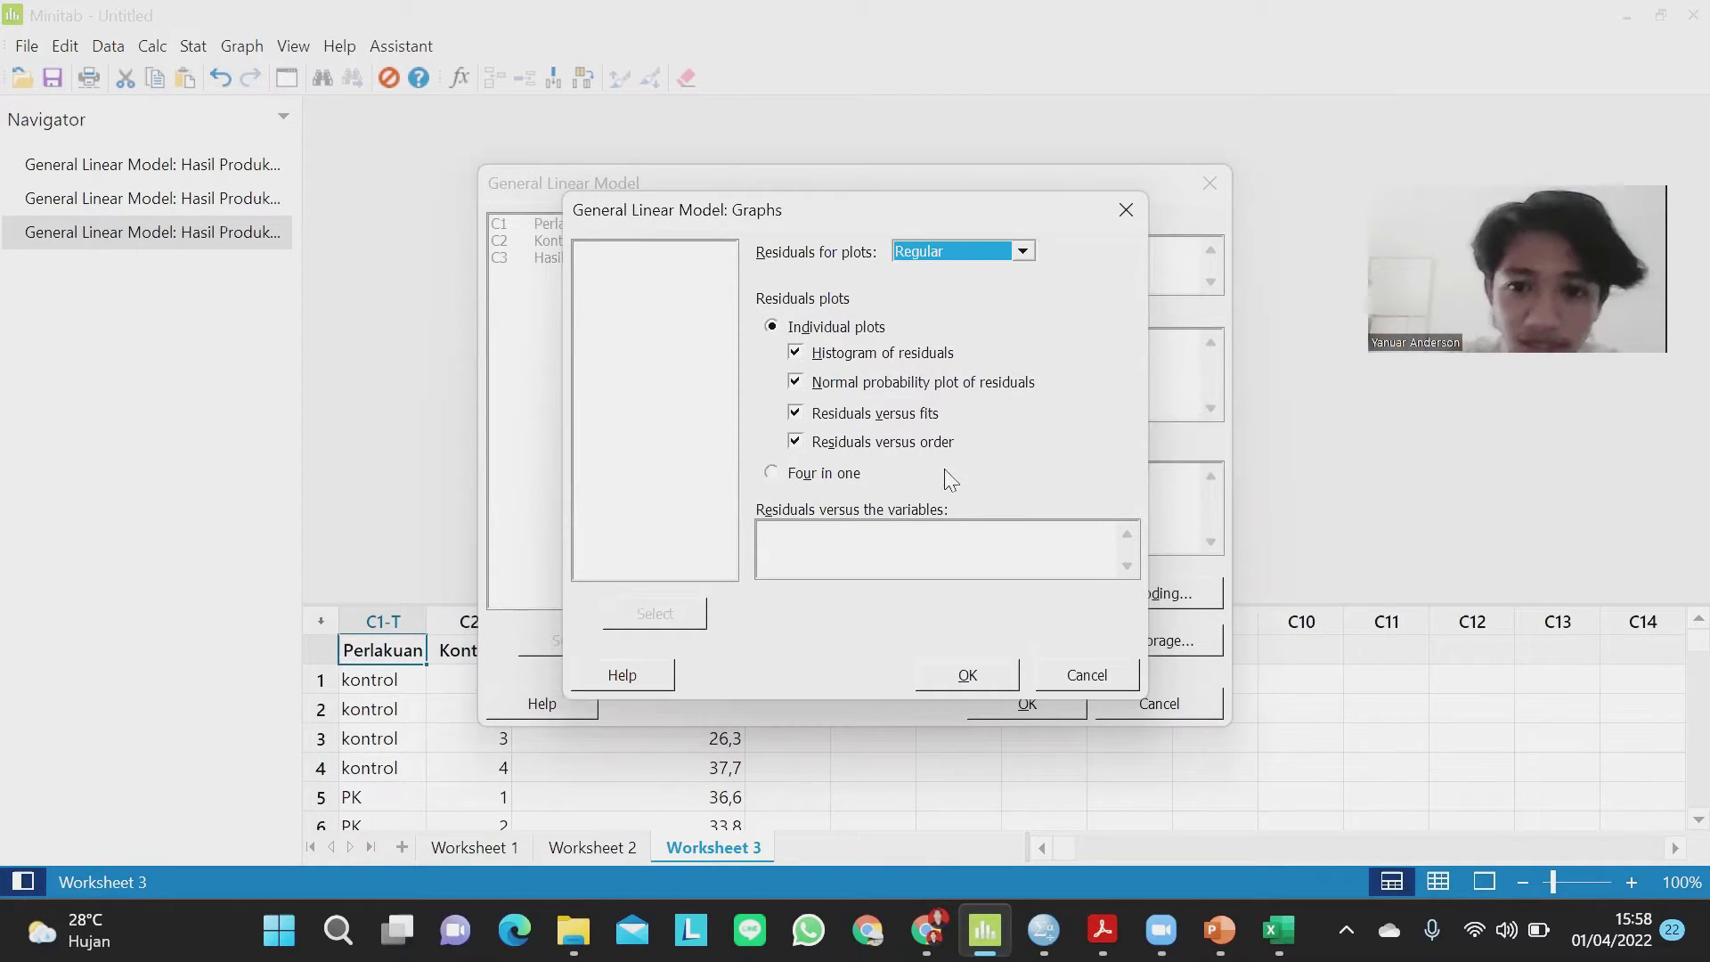
{"action": "left_click", "coordinate": [1124, 210]}
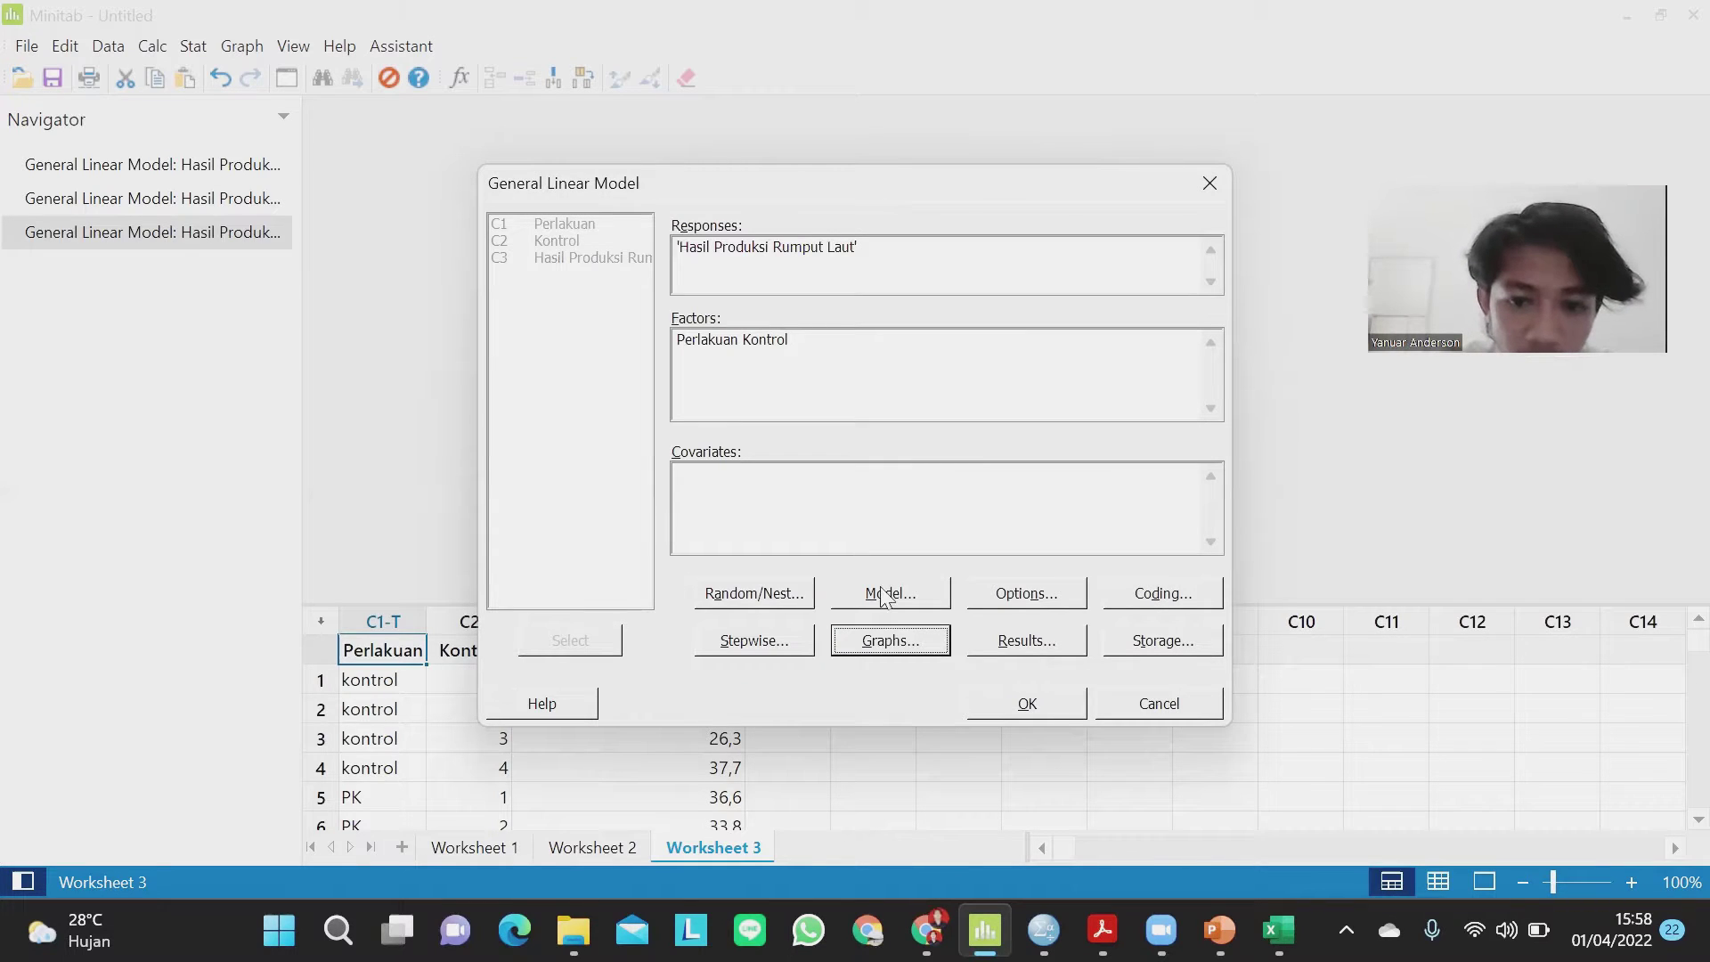
{"action": "left_click", "coordinate": [1053, 702]}
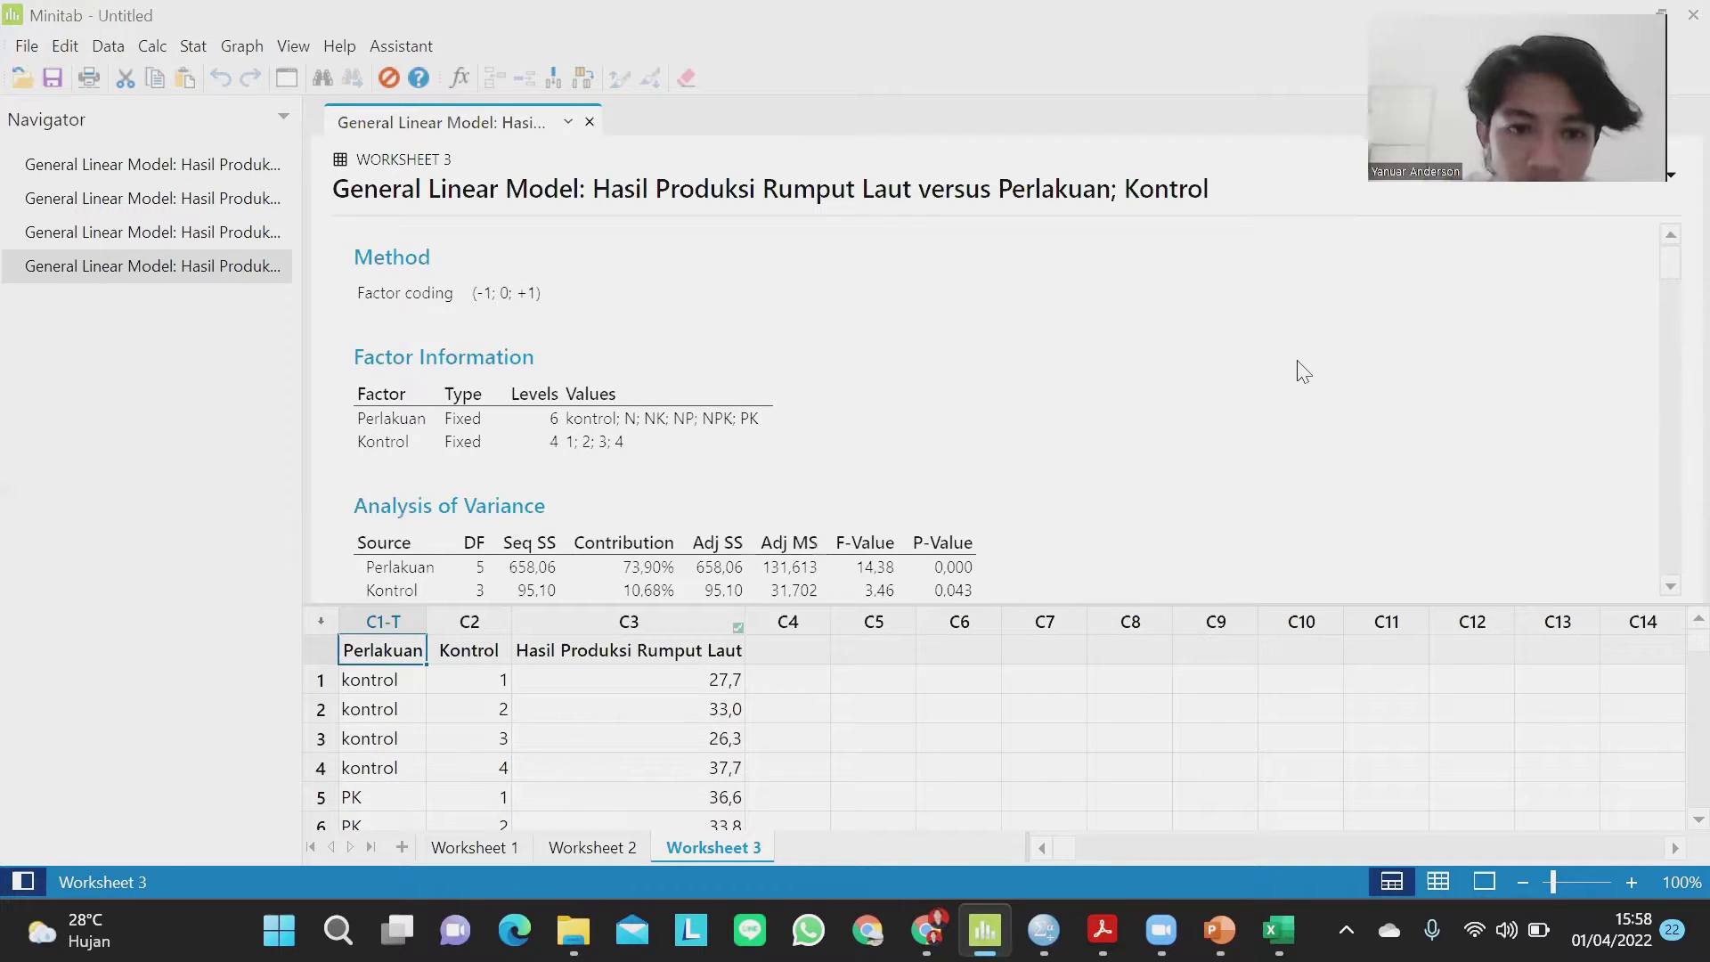
Compare the Analysis of Variance output with the Kelompok and Perlakuan rows of Tabel ANOVA on Excel's AI sheet.
{"action": "scroll", "coordinate": [1622, 240], "scroll_direction": "down", "scroll_amount": 2}
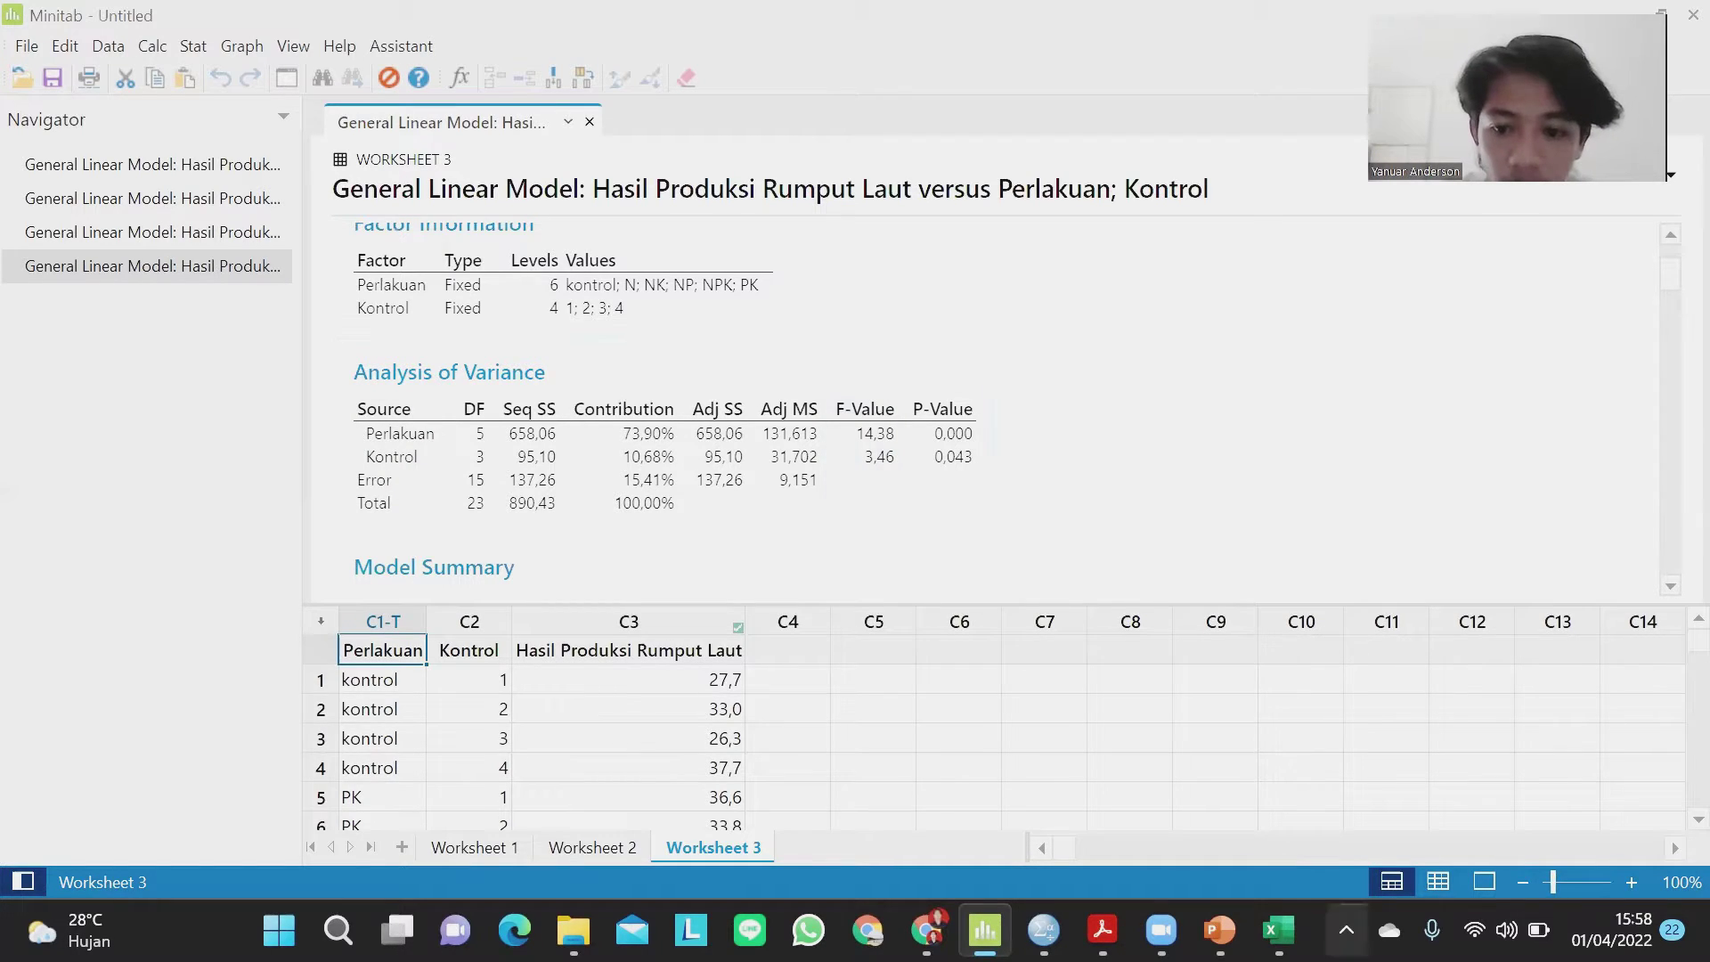
{"action": "key", "text": "alt+Tab"}
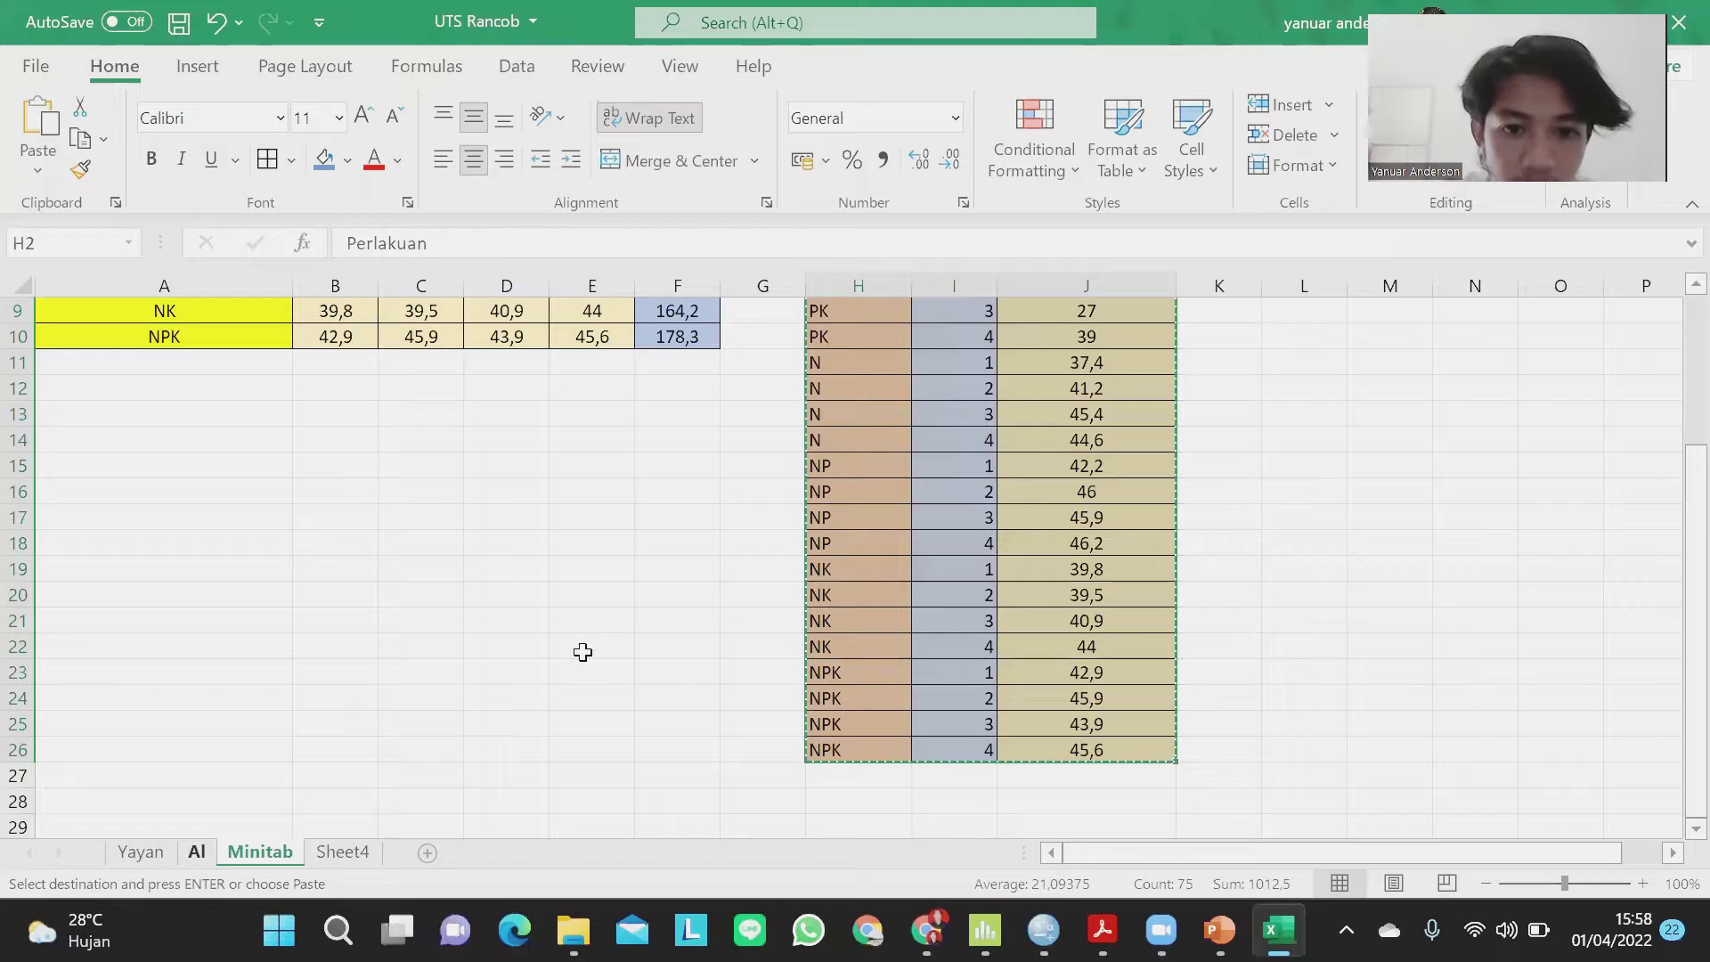
{"action": "key", "text": "ctrl+Page_Up"}
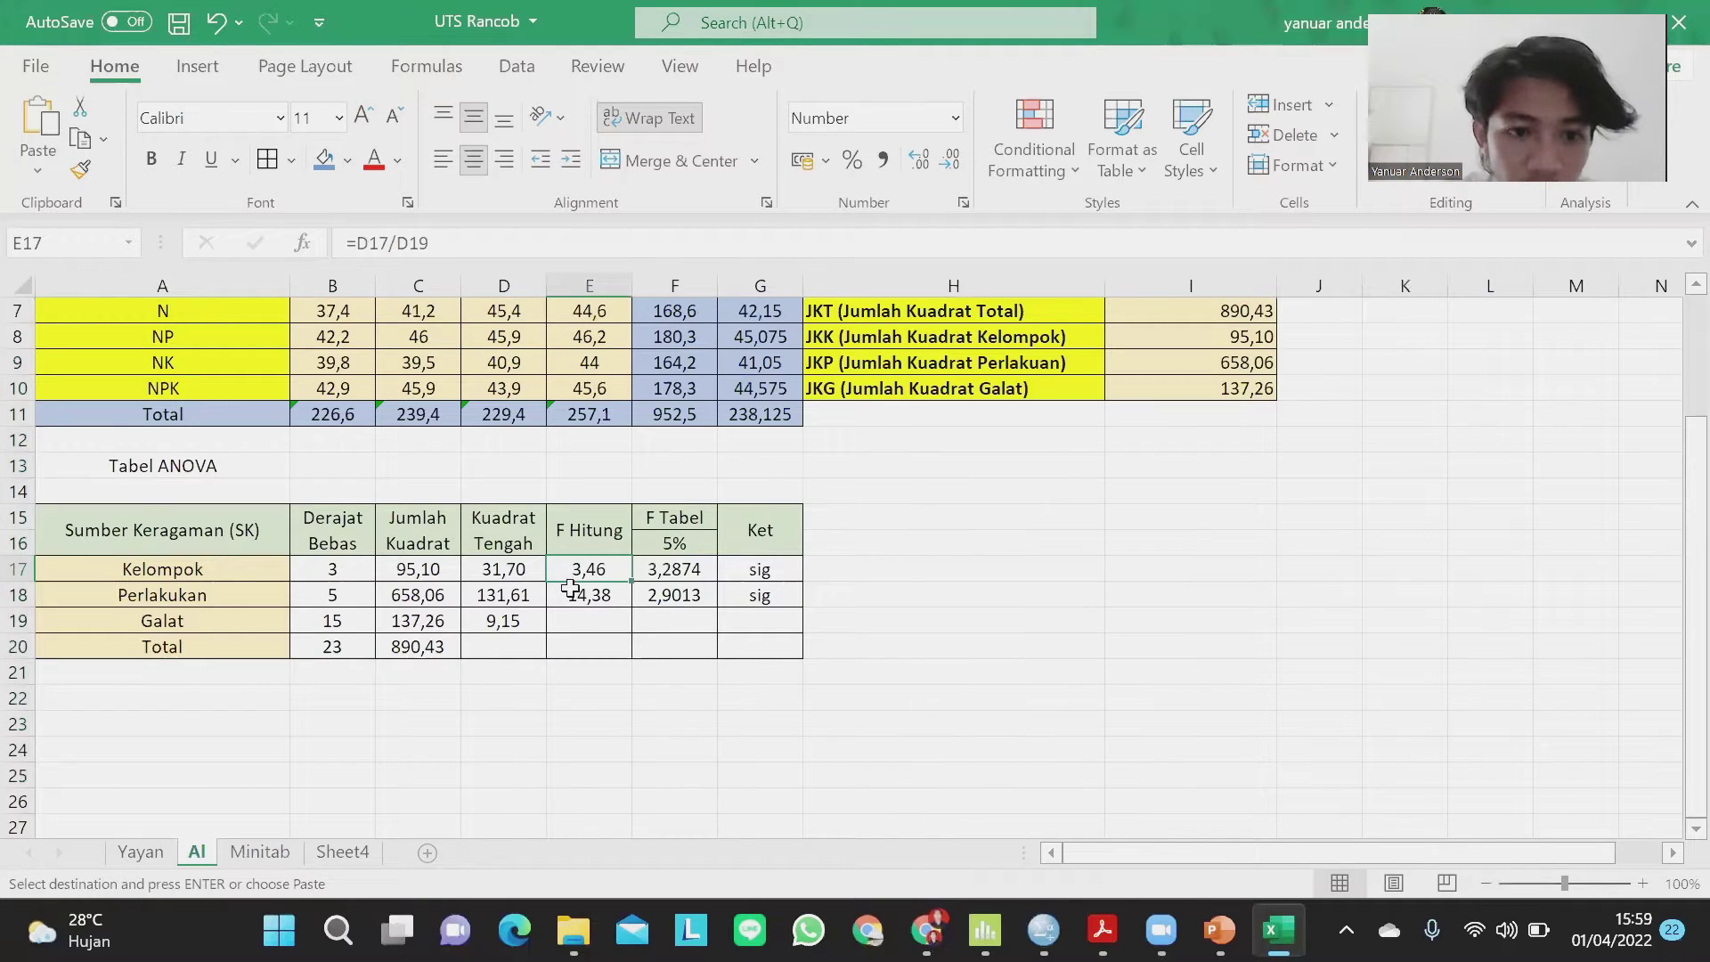
{"action": "key", "text": "Home"}
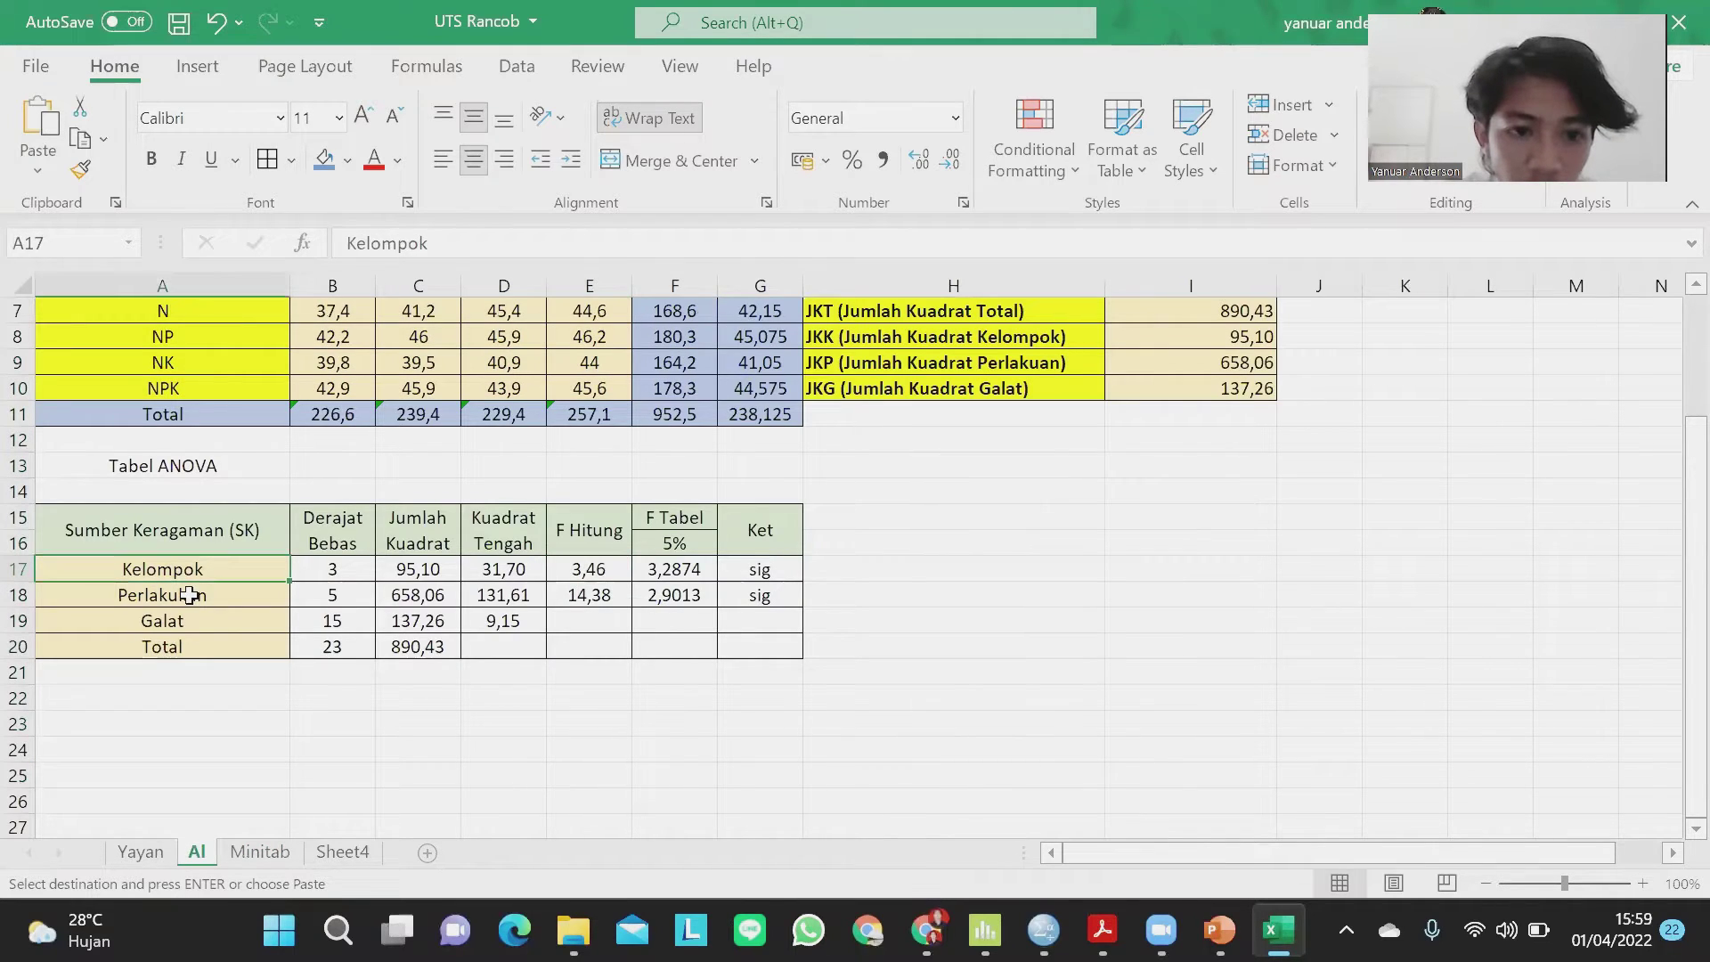
{"action": "left_click", "coordinate": [191, 592]}
{"action": "left_click", "coordinate": [591, 602]}
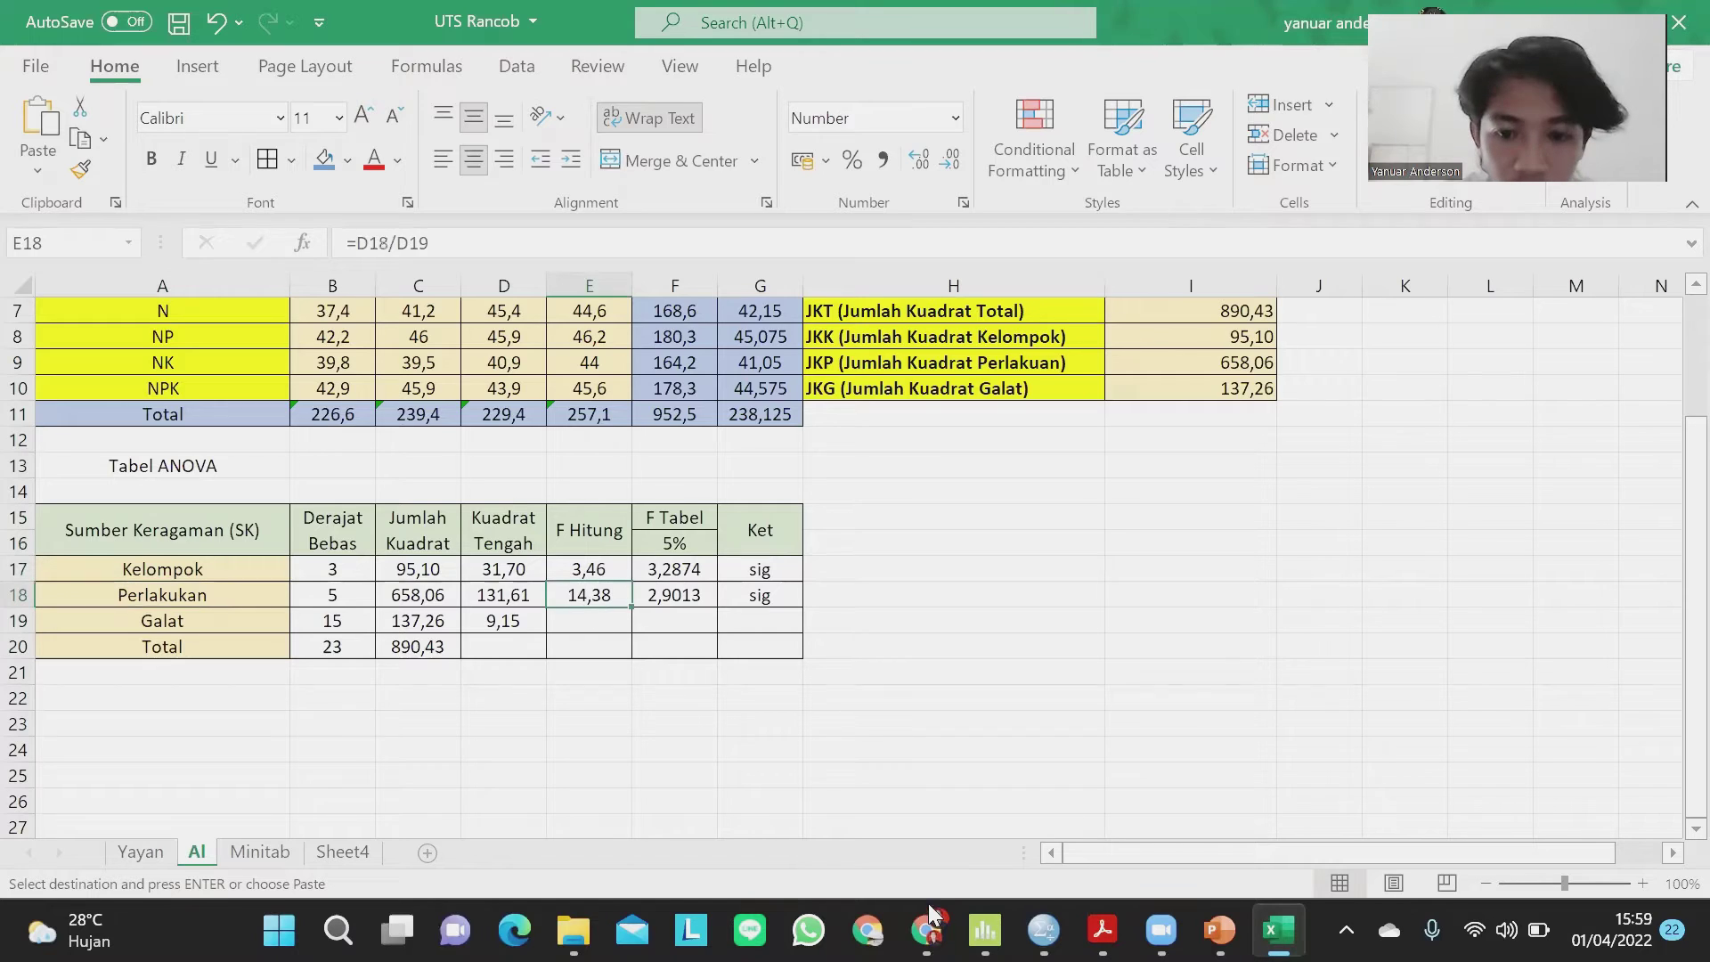
Switch to Minitab and examine the Normal Probability Plot and the Versus Fits plot of the residuals.
{"action": "left_click", "coordinate": [985, 908]}
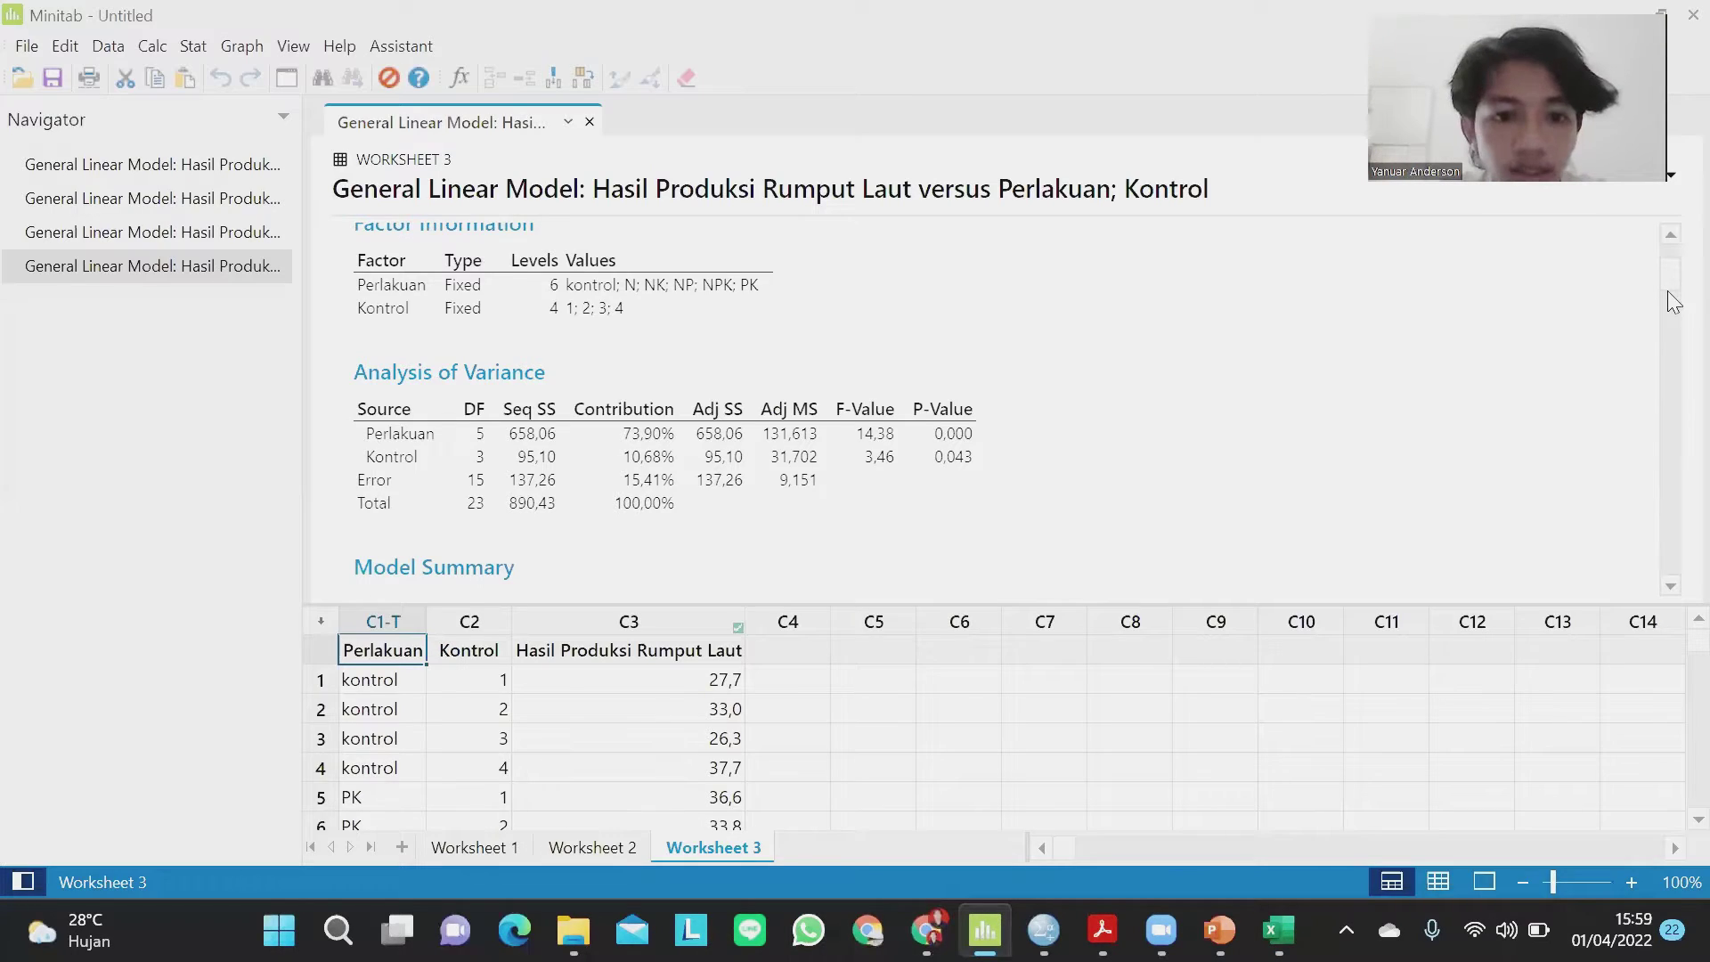
{"action": "left_click_drag", "start_coordinate": [1673, 301], "coordinate": [1669, 349]}
{"action": "scroll", "coordinate": [1514, 381], "scroll_direction": "down", "scroll_amount": 5}
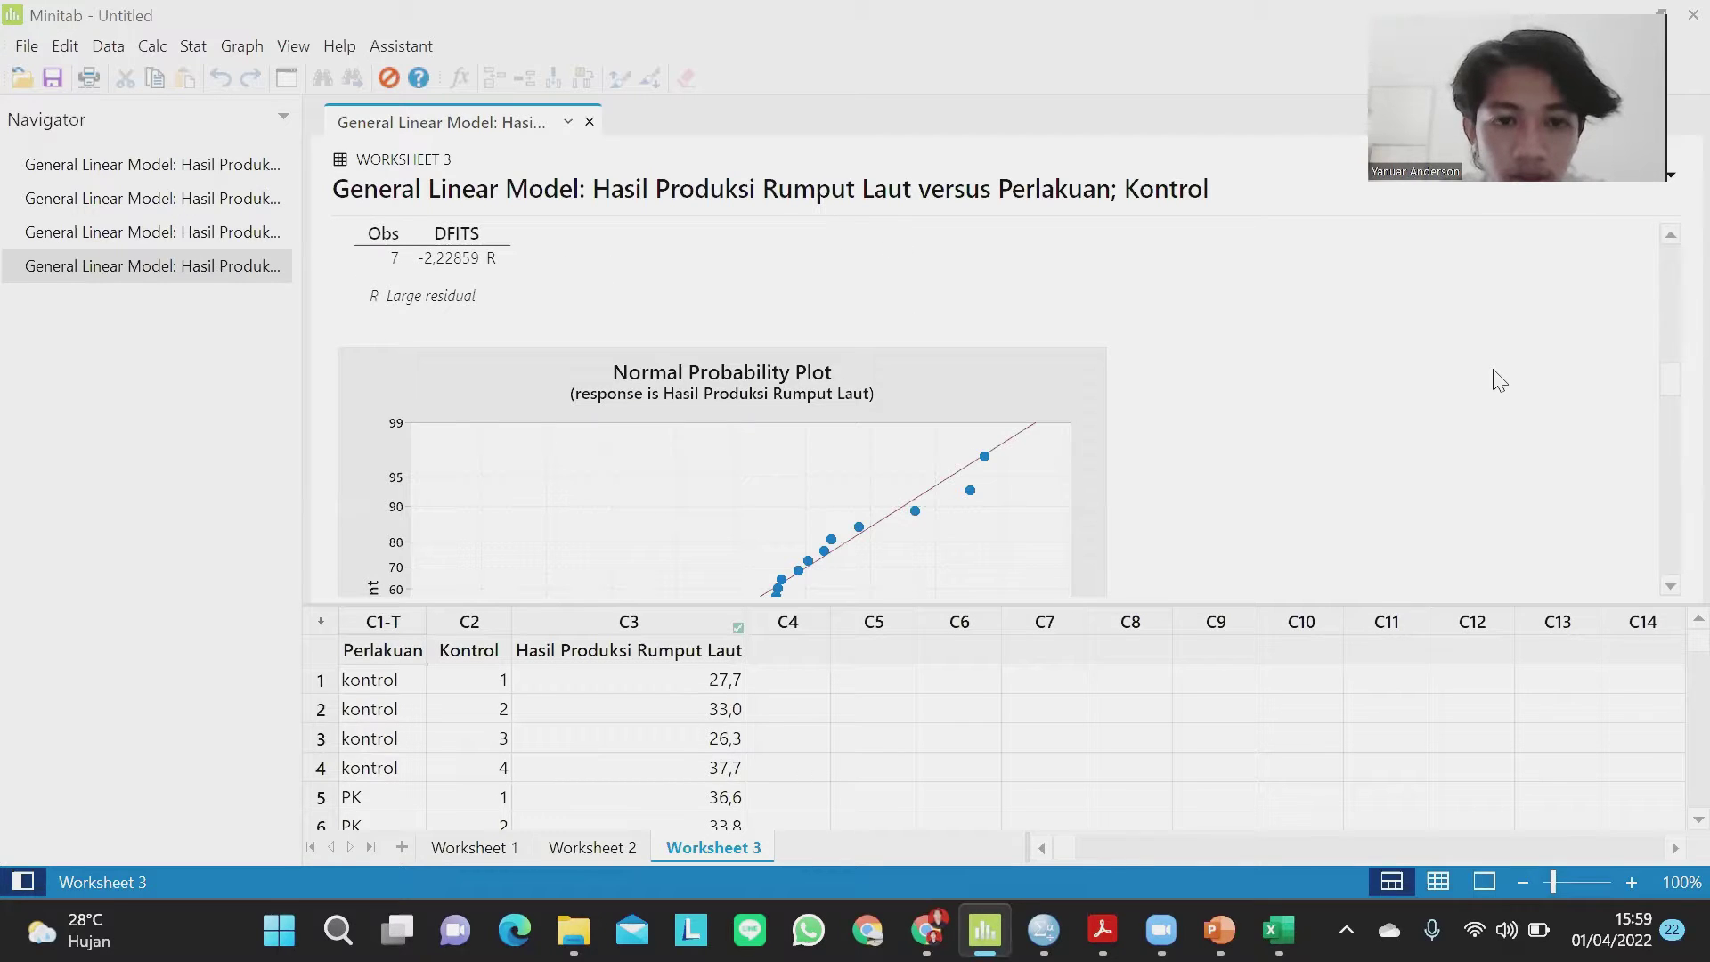
{"action": "scroll", "coordinate": [1499, 380], "scroll_direction": "down", "scroll_amount": 3}
{"action": "scroll", "coordinate": [597, 445], "scroll_direction": "up", "scroll_amount": 3}
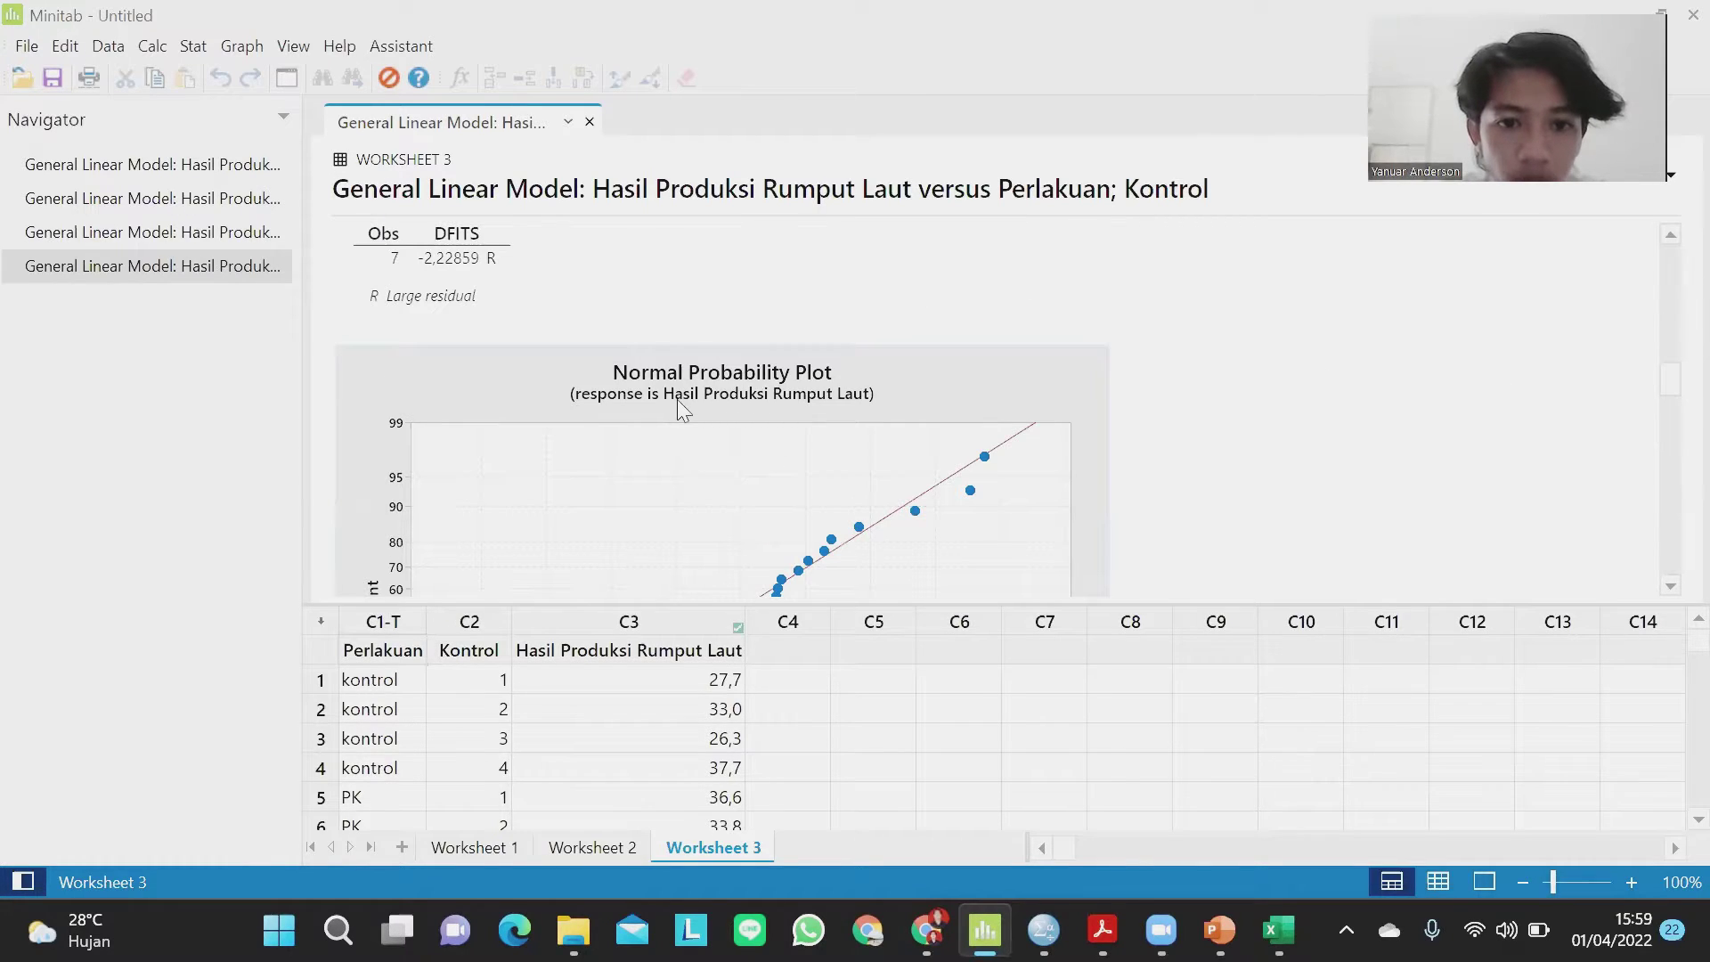
{"action": "scroll", "coordinate": [633, 374], "scroll_direction": "down", "scroll_amount": 3}
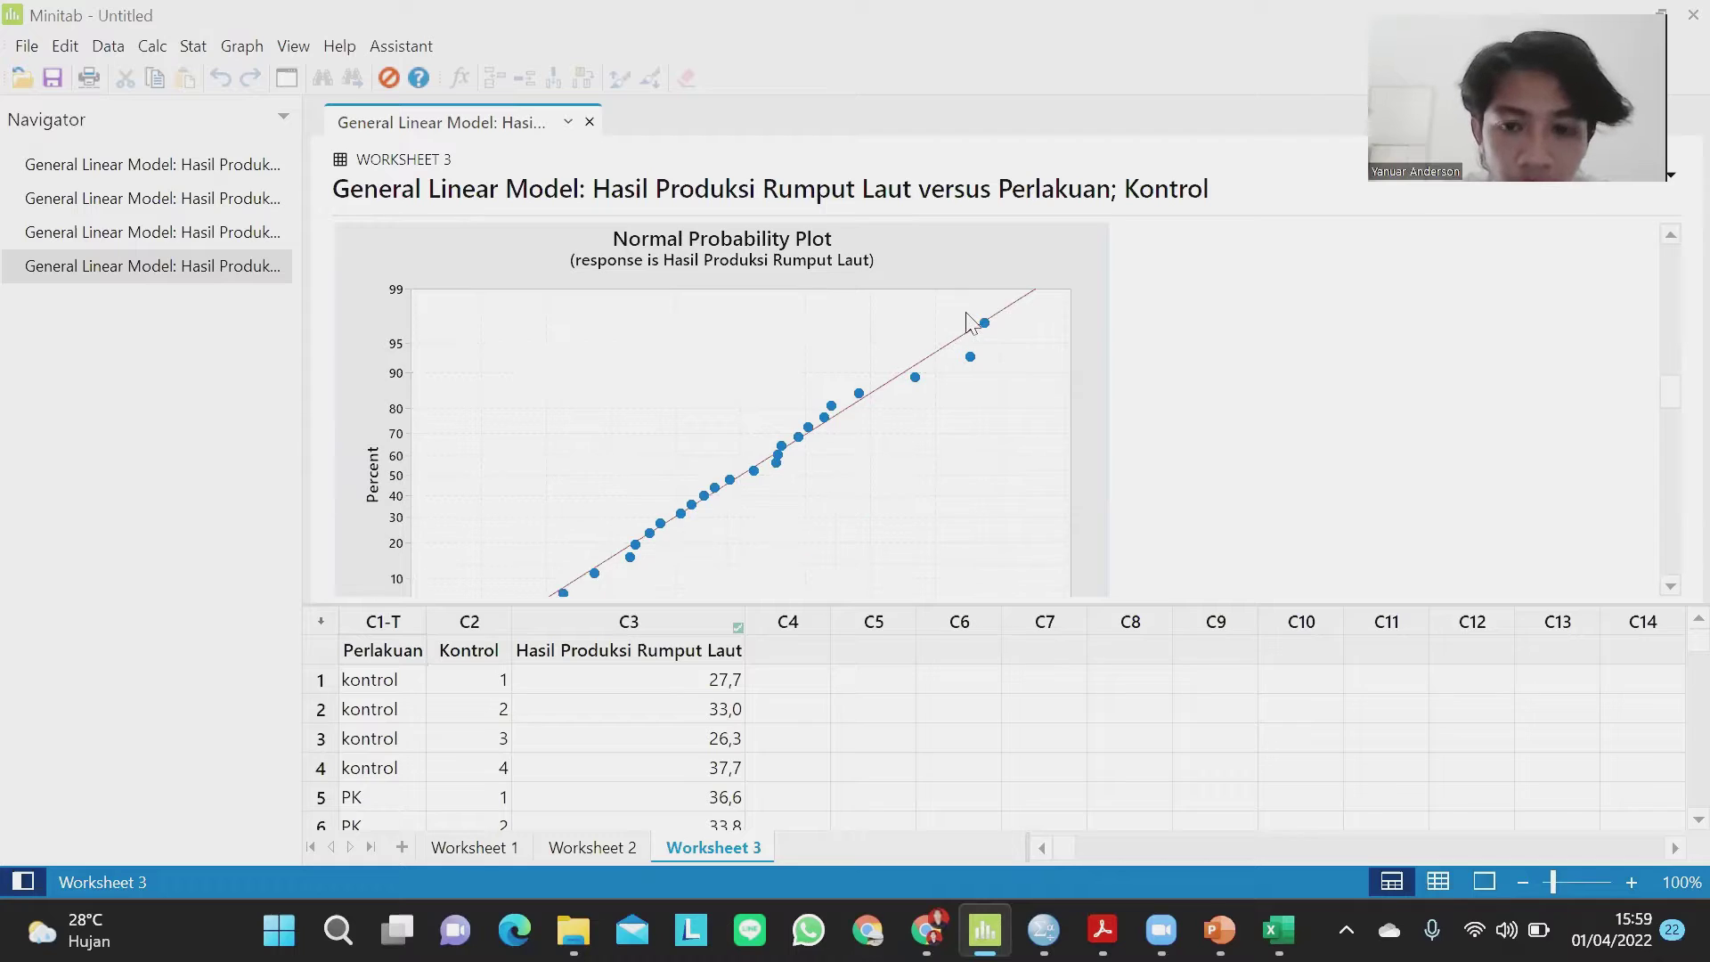
{"action": "scroll", "coordinate": [843, 353], "scroll_direction": "down", "scroll_amount": 3}
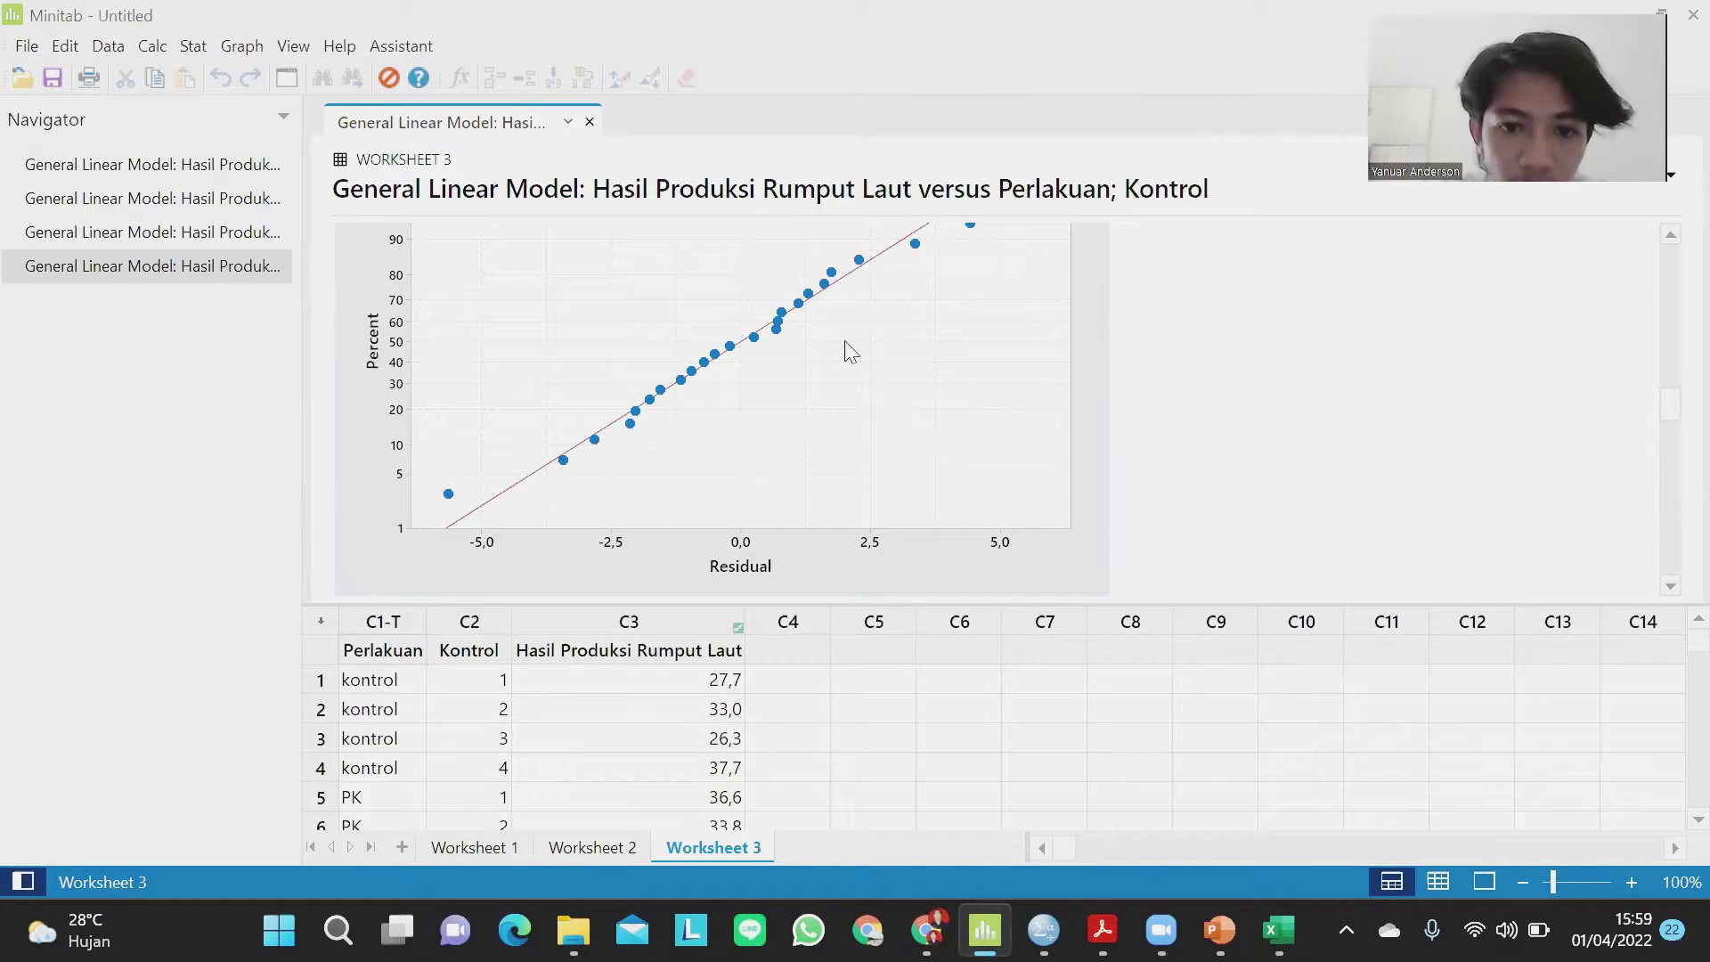
{"action": "scroll", "coordinate": [838, 356], "scroll_direction": "up", "scroll_amount": 3}
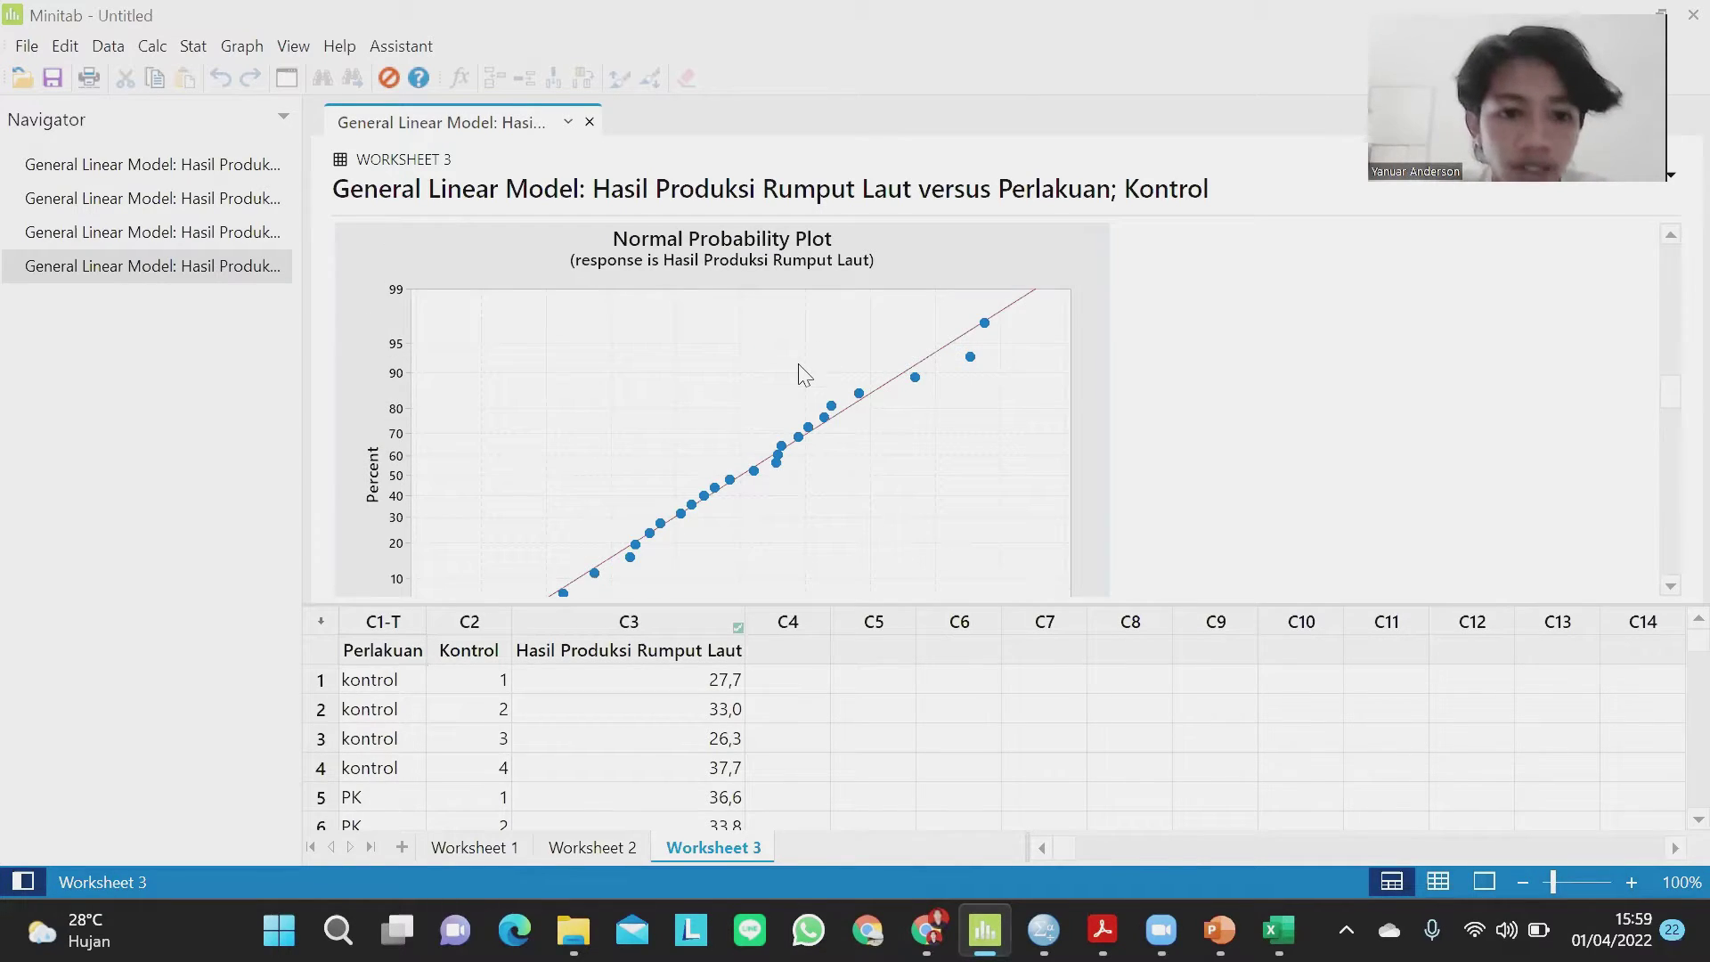
{"action": "scroll", "coordinate": [806, 375], "scroll_direction": "down", "scroll_amount": 6}
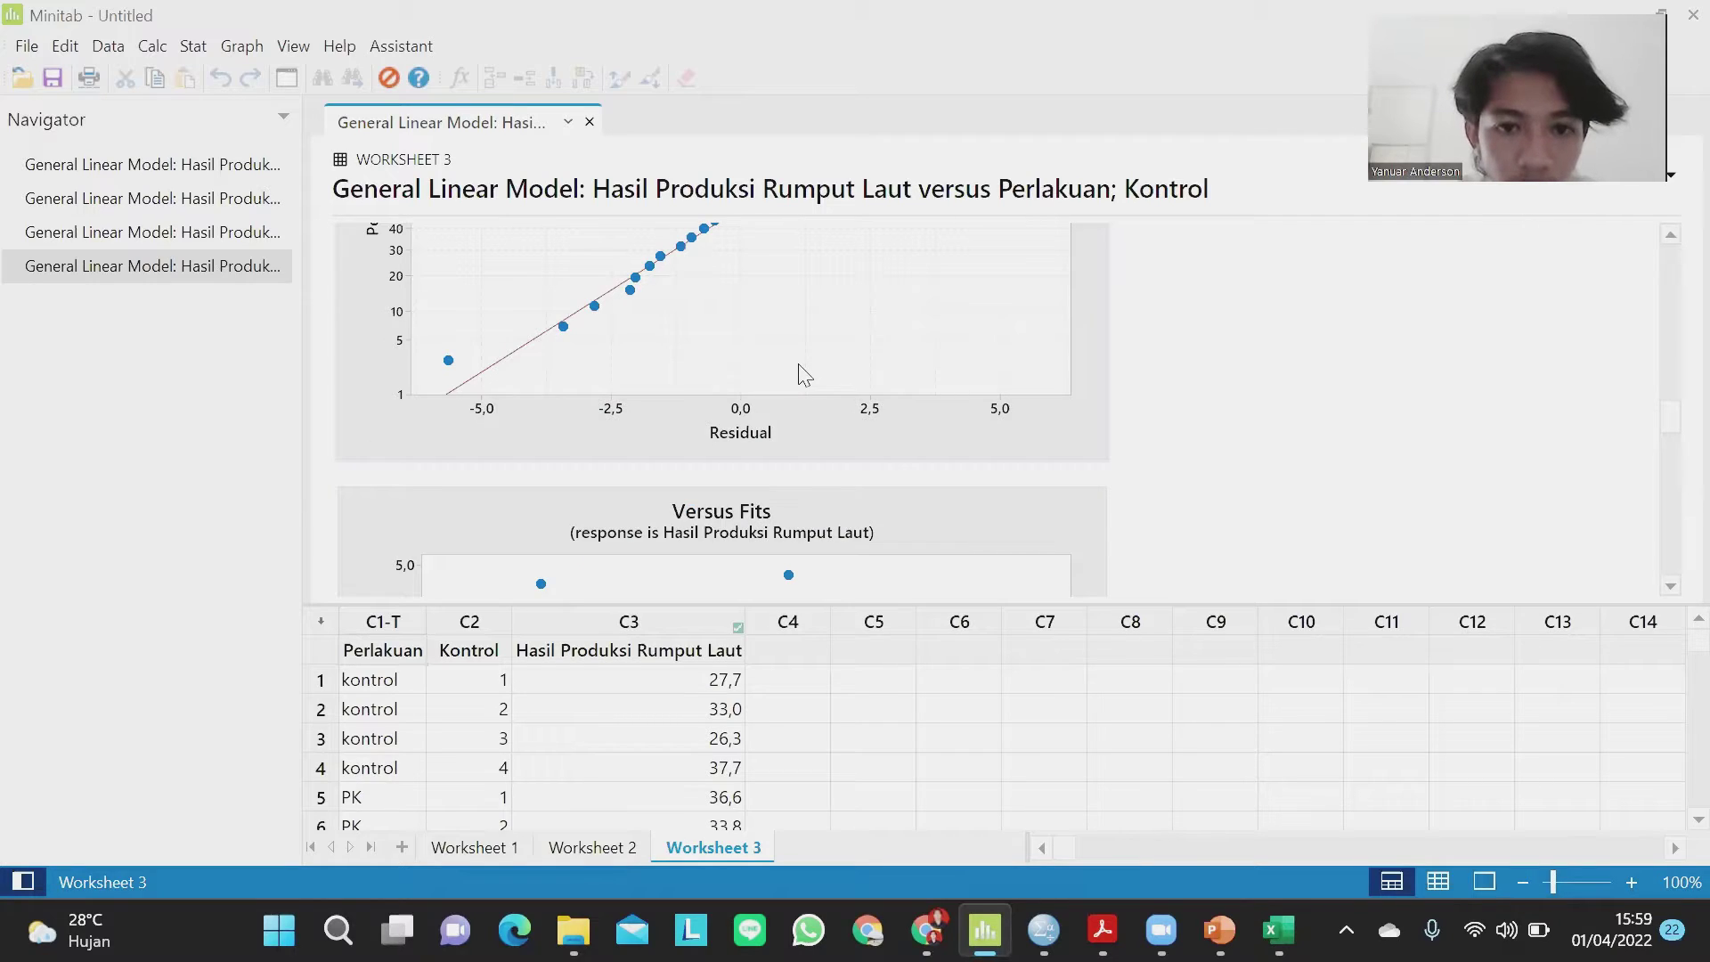
{"action": "scroll", "coordinate": [805, 375], "scroll_direction": "down", "scroll_amount": 6}
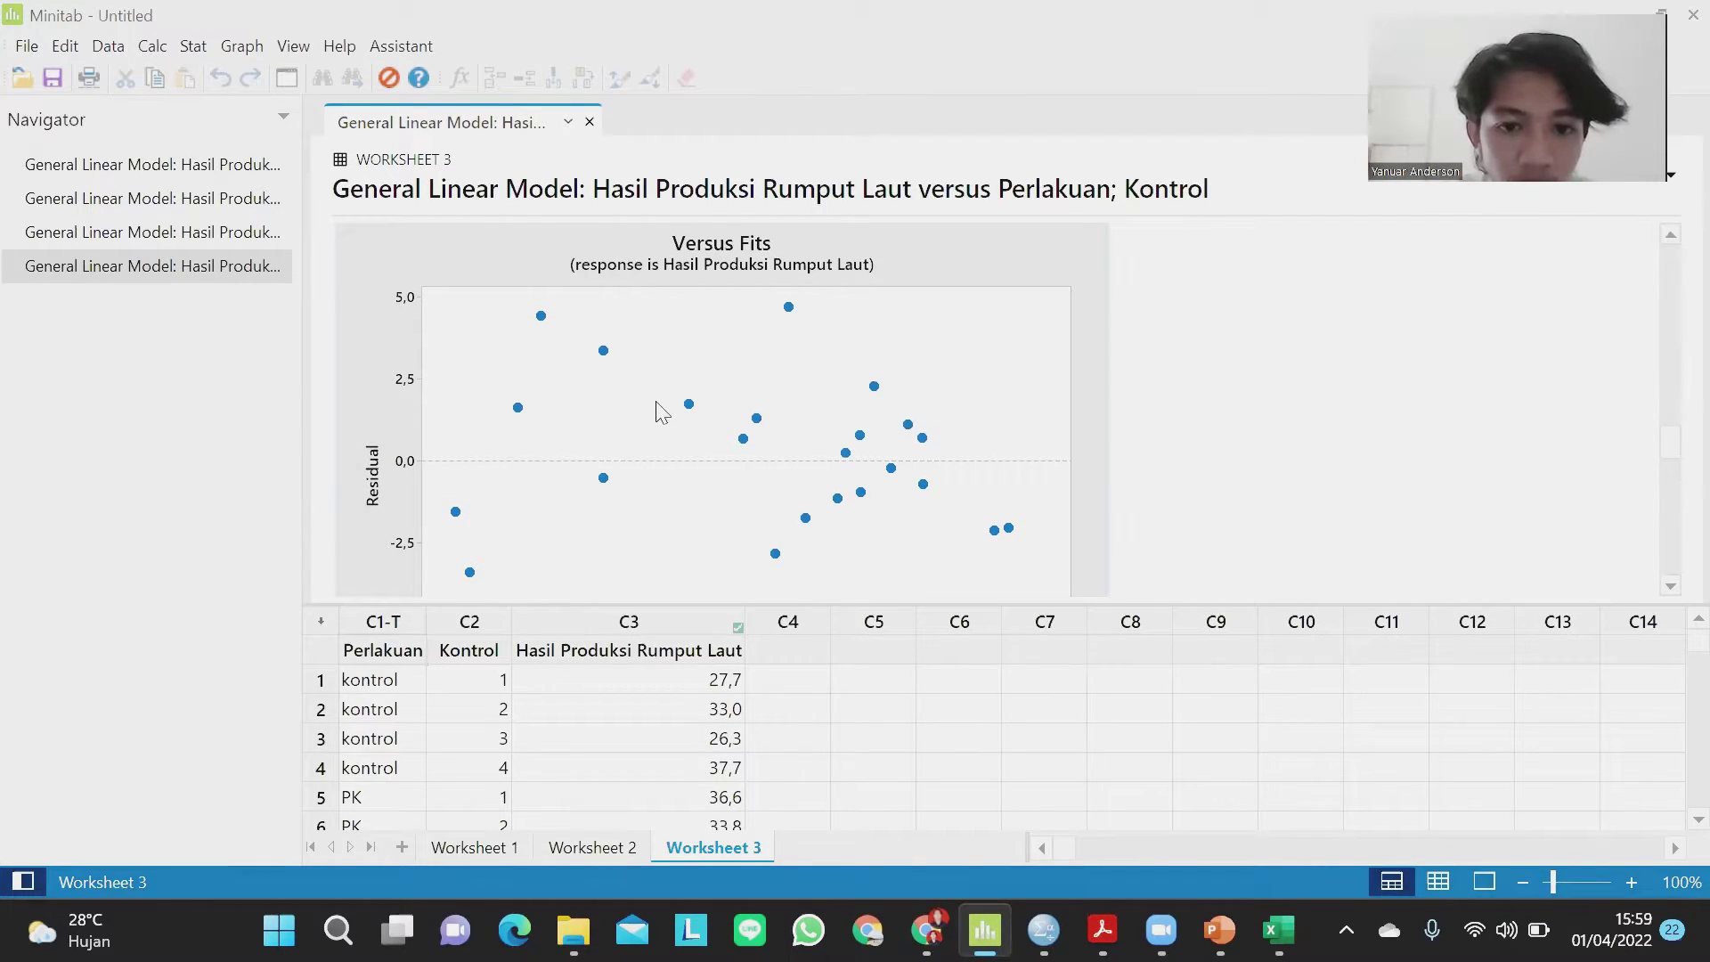
Examine the residual Histogram, the Versus Order plot and the regression equation in the model output.
{"action": "scroll", "coordinate": [661, 411], "scroll_direction": "down", "scroll_amount": 8}
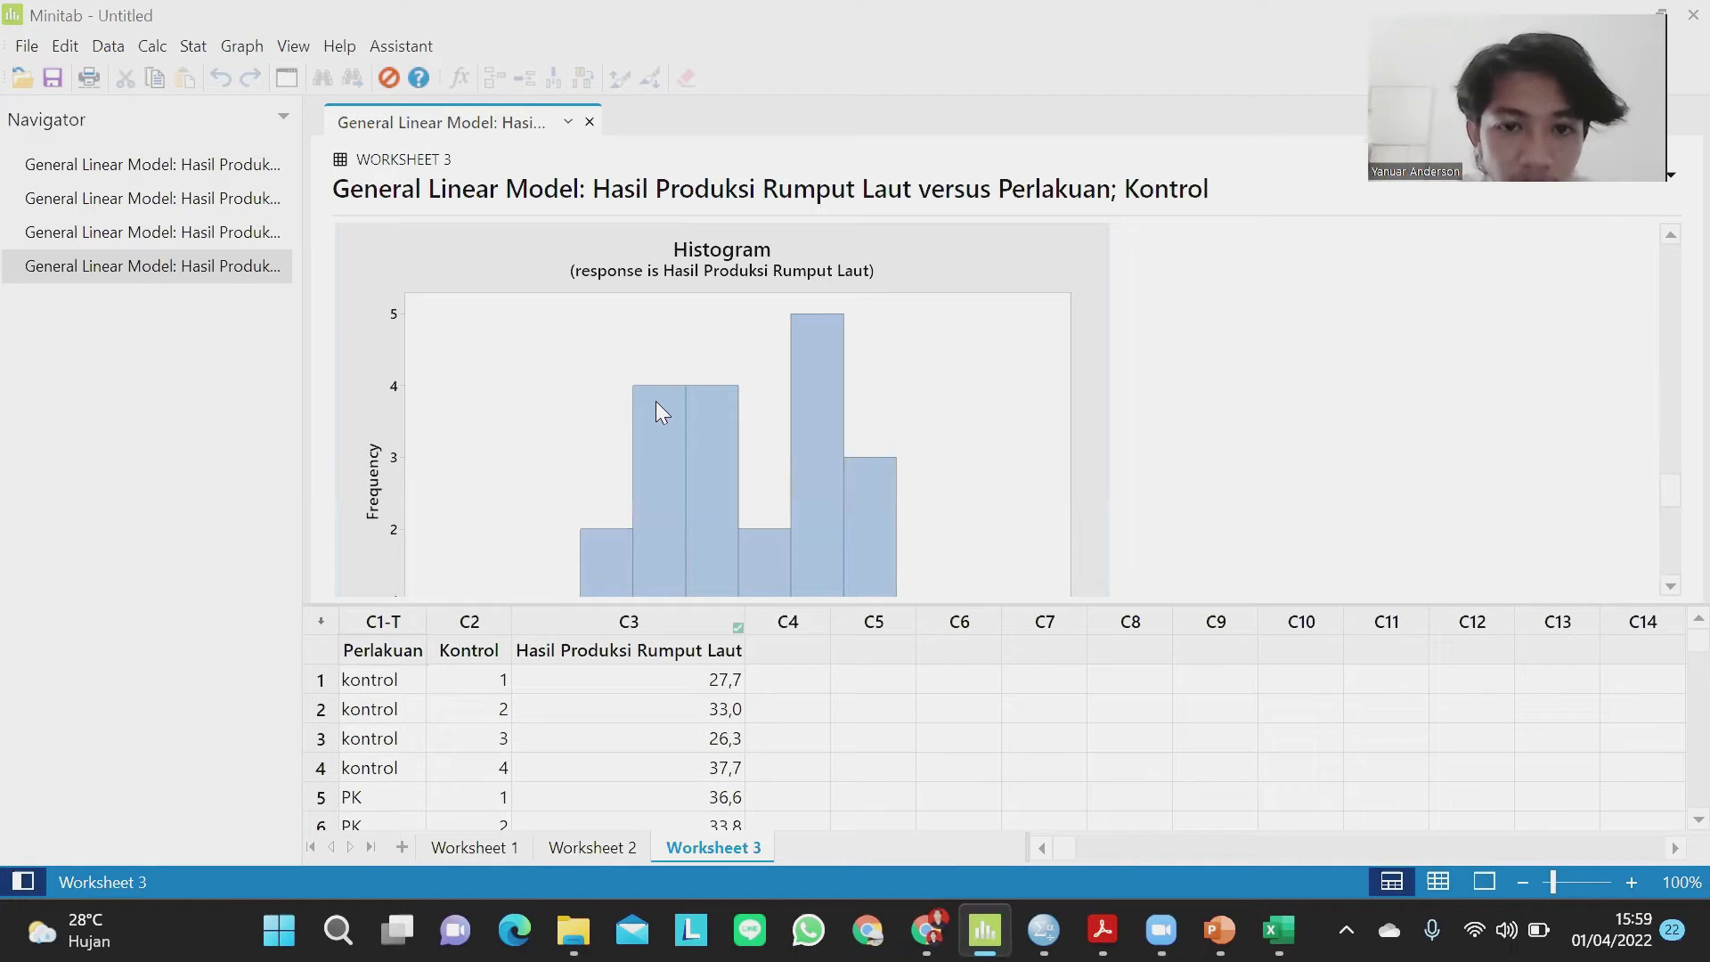
{"action": "scroll", "coordinate": [660, 411], "scroll_direction": "up", "scroll_amount": 3}
{"action": "scroll", "coordinate": [660, 412], "scroll_direction": "down", "scroll_amount": 6}
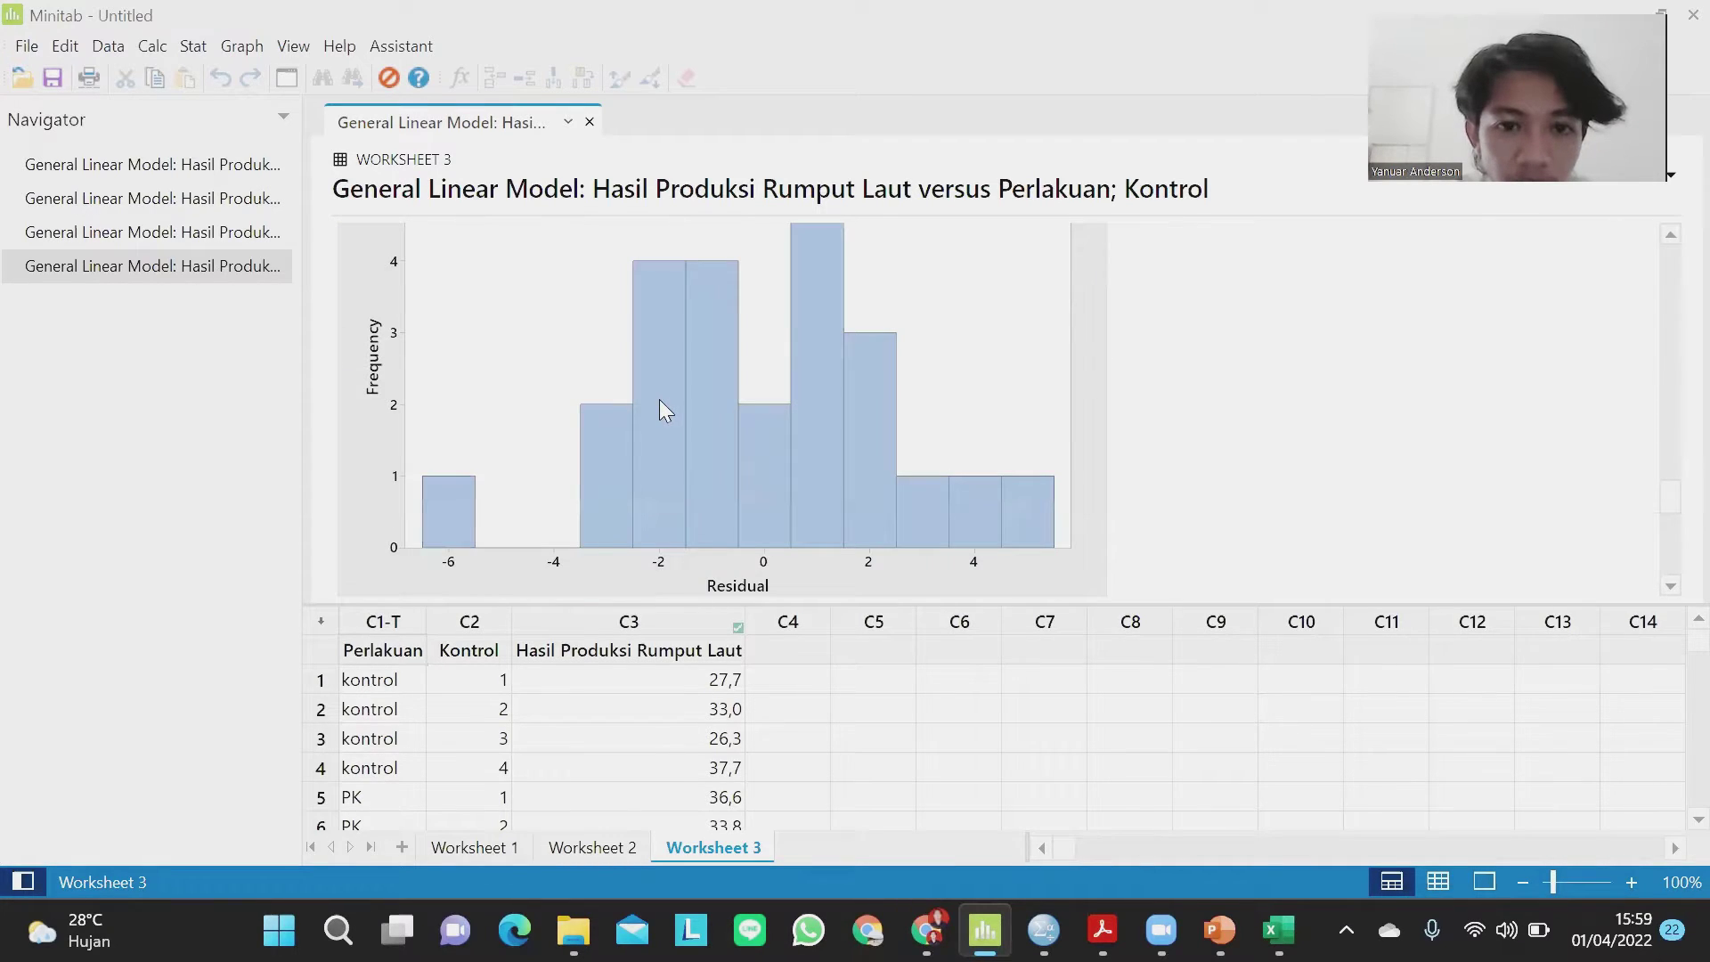
{"action": "scroll", "coordinate": [660, 411], "scroll_direction": "down", "scroll_amount": 3}
{"action": "scroll", "coordinate": [660, 412], "scroll_direction": "down", "scroll_amount": 3}
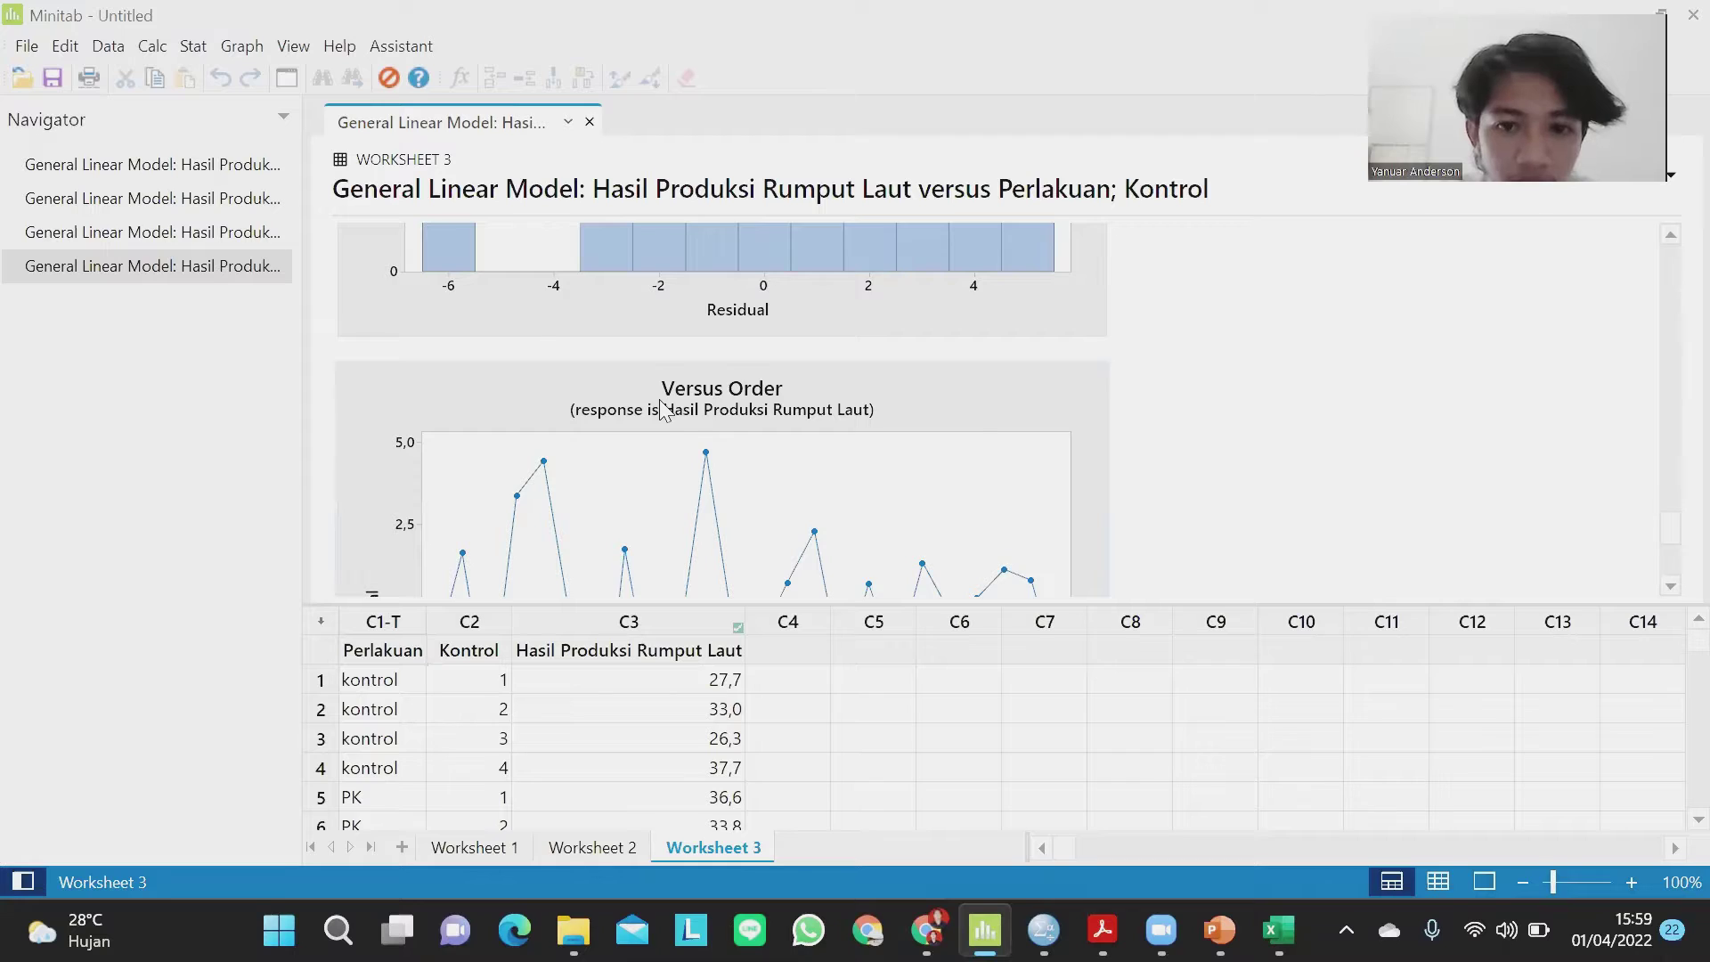
{"action": "scroll", "coordinate": [660, 411], "scroll_direction": "down", "scroll_amount": 6}
{"action": "scroll", "coordinate": [663, 408], "scroll_direction": "up", "scroll_amount": 8}
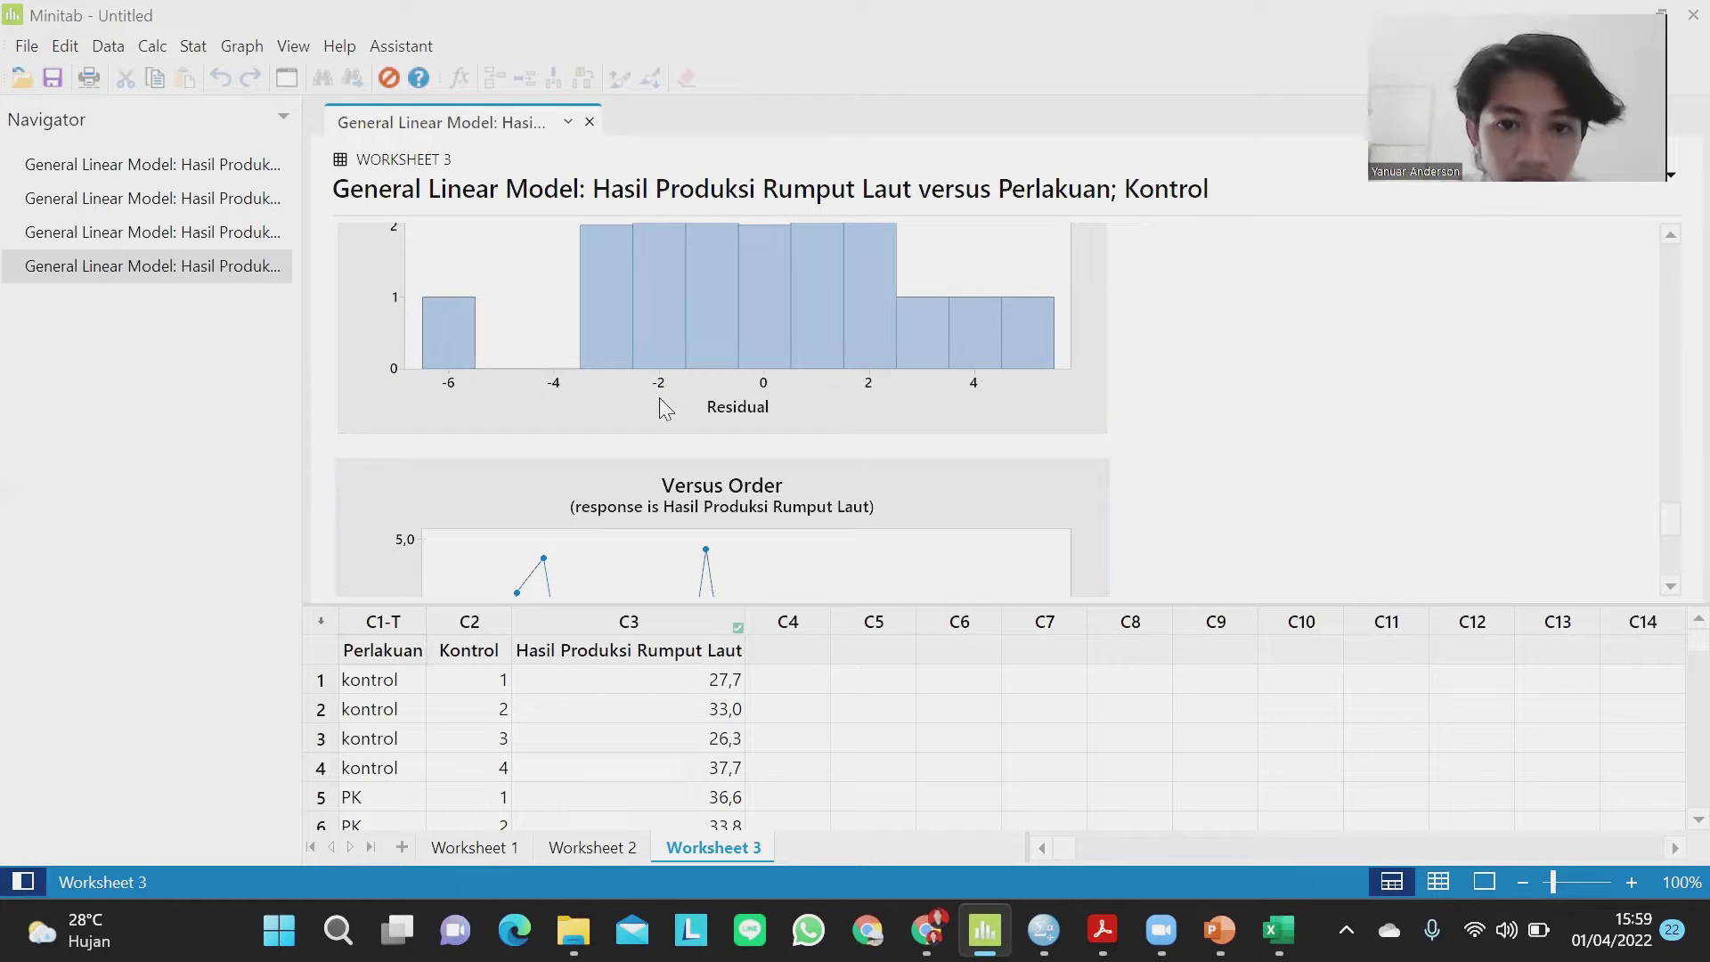
{"action": "scroll", "coordinate": [660, 411], "scroll_direction": "up", "scroll_amount": 10}
{"action": "scroll", "coordinate": [660, 408], "scroll_direction": "up", "scroll_amount": 10}
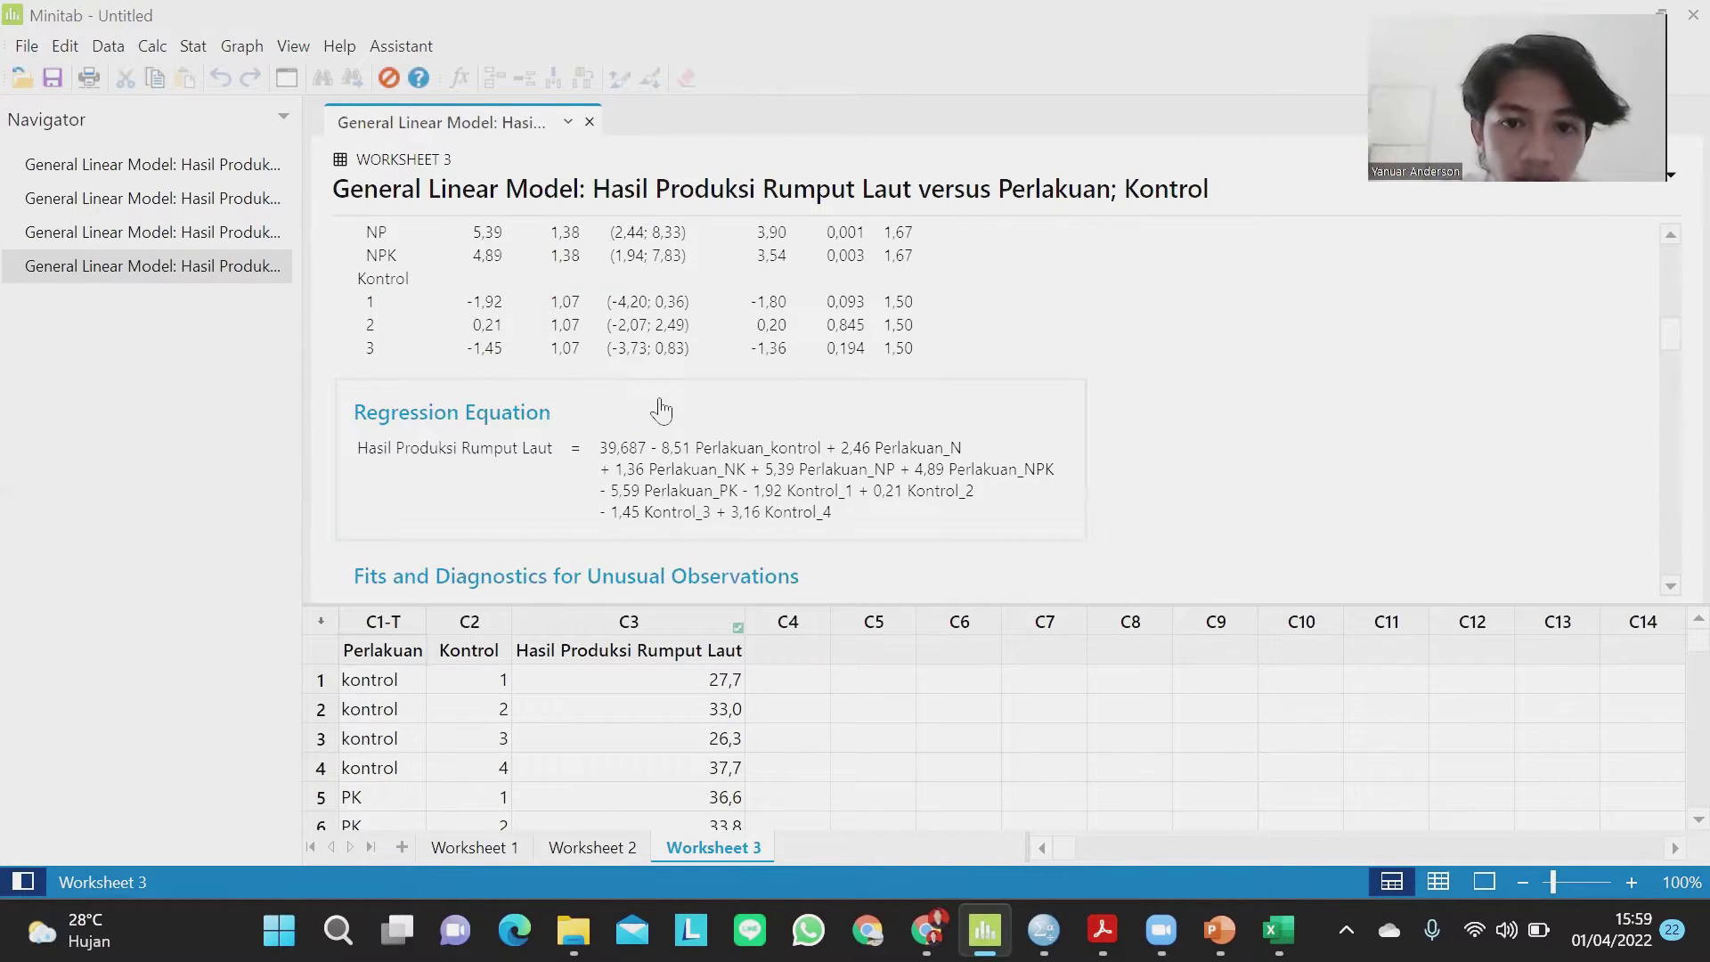
{"action": "scroll", "coordinate": [660, 411], "scroll_direction": "up", "scroll_amount": 12}
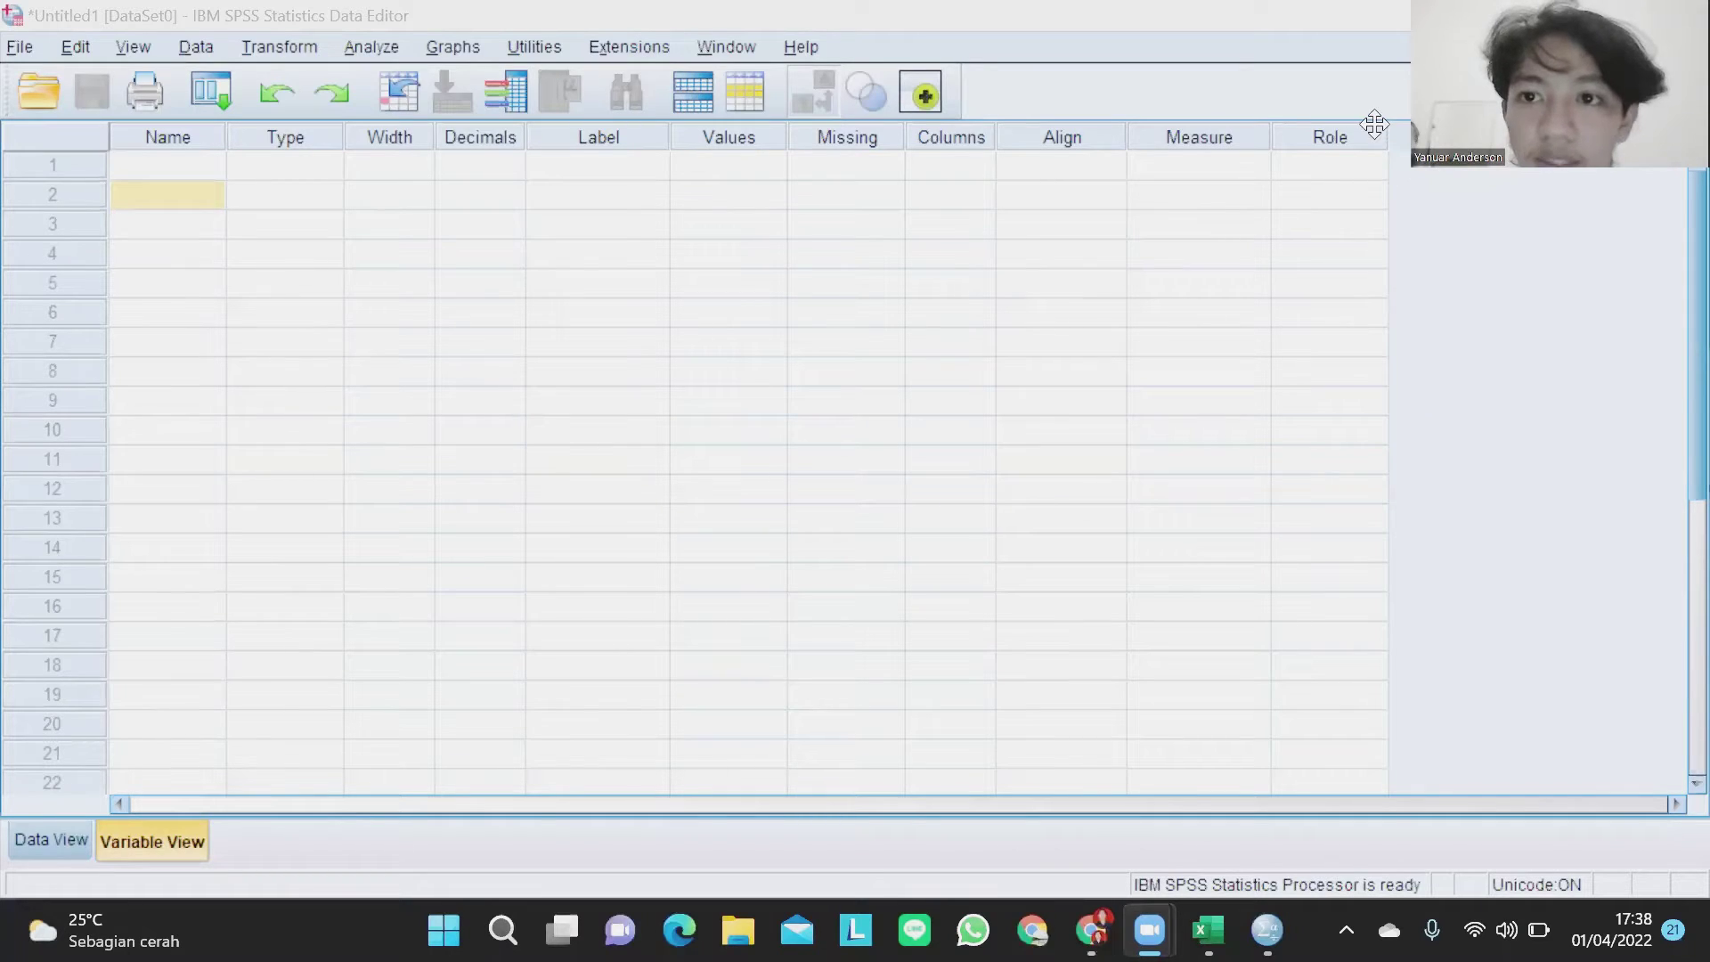
In SPSS Variable View, name the first two variables Perlakuan and Kontrol.
{"action": "left_click", "coordinate": [190, 174]}
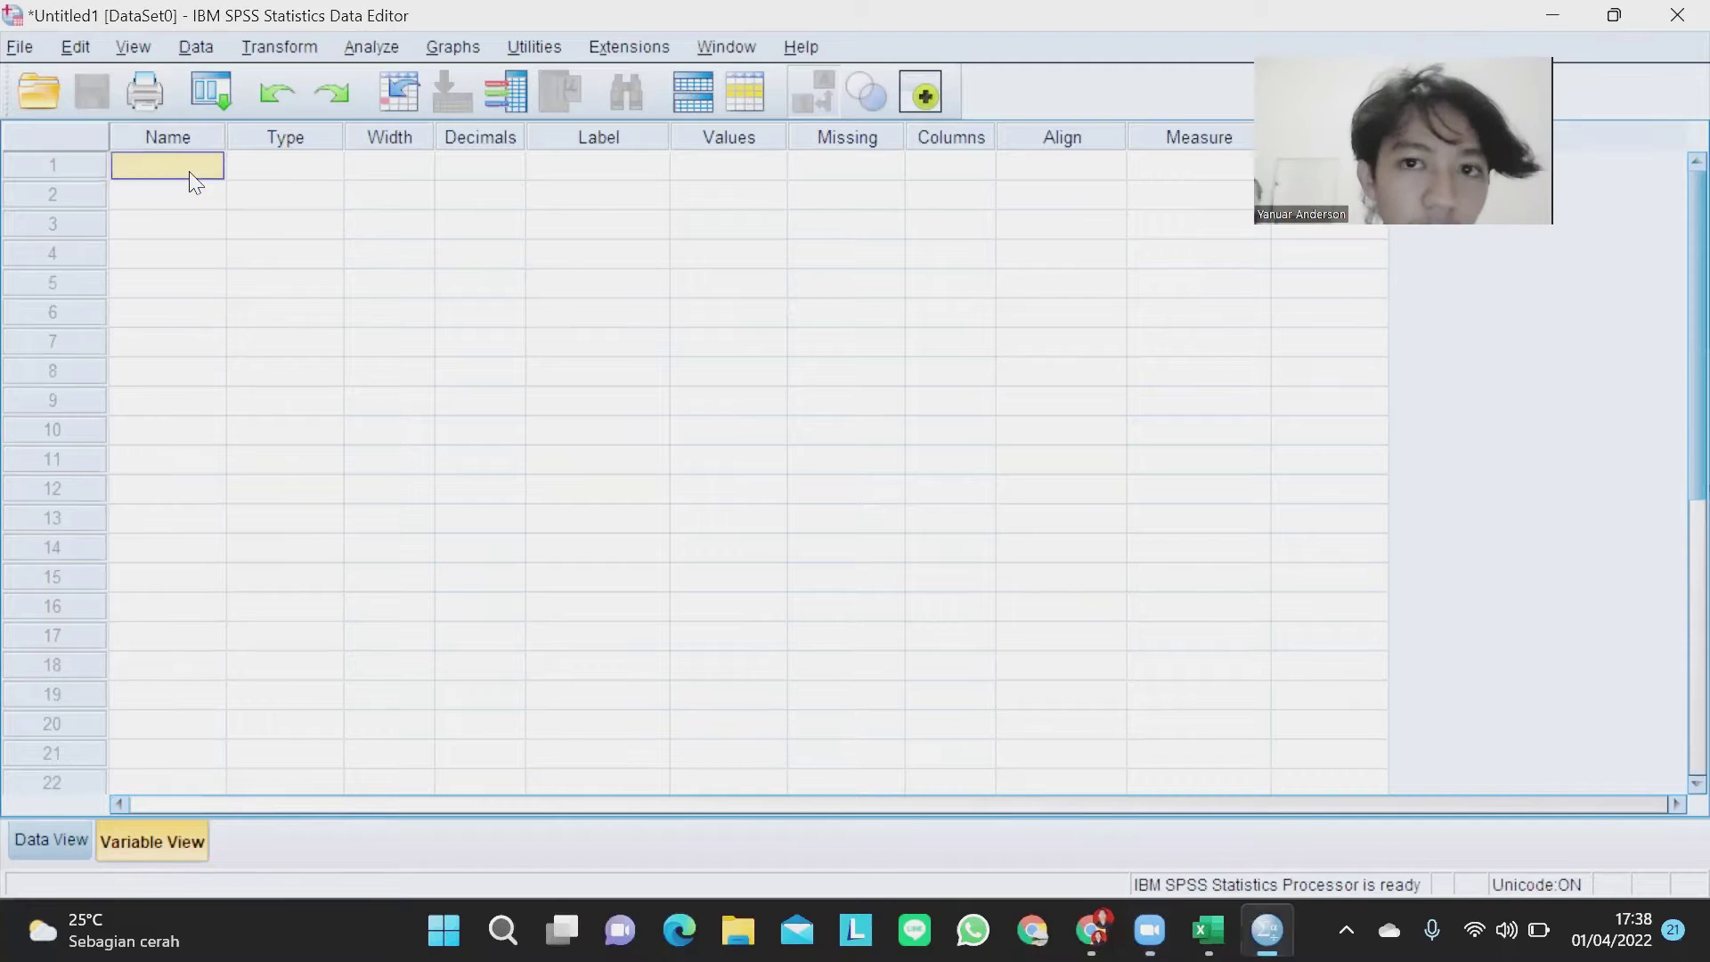
{"action": "type", "text": "Per"}
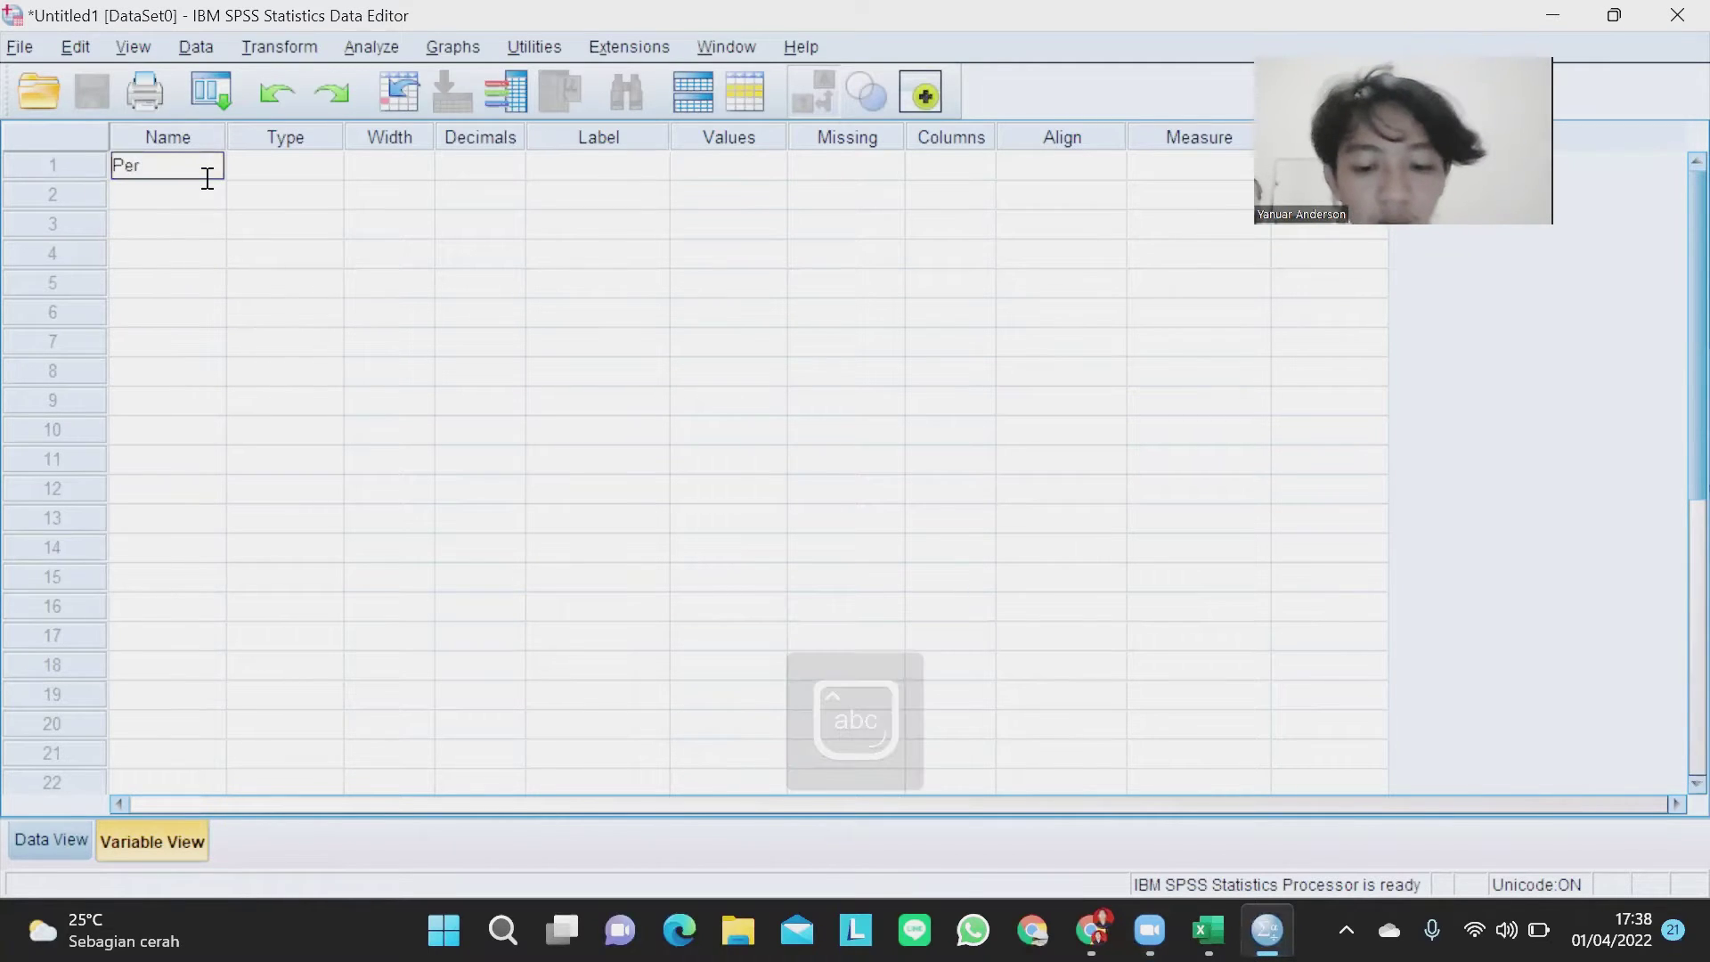
{"action": "type", "text": "lakuan"}
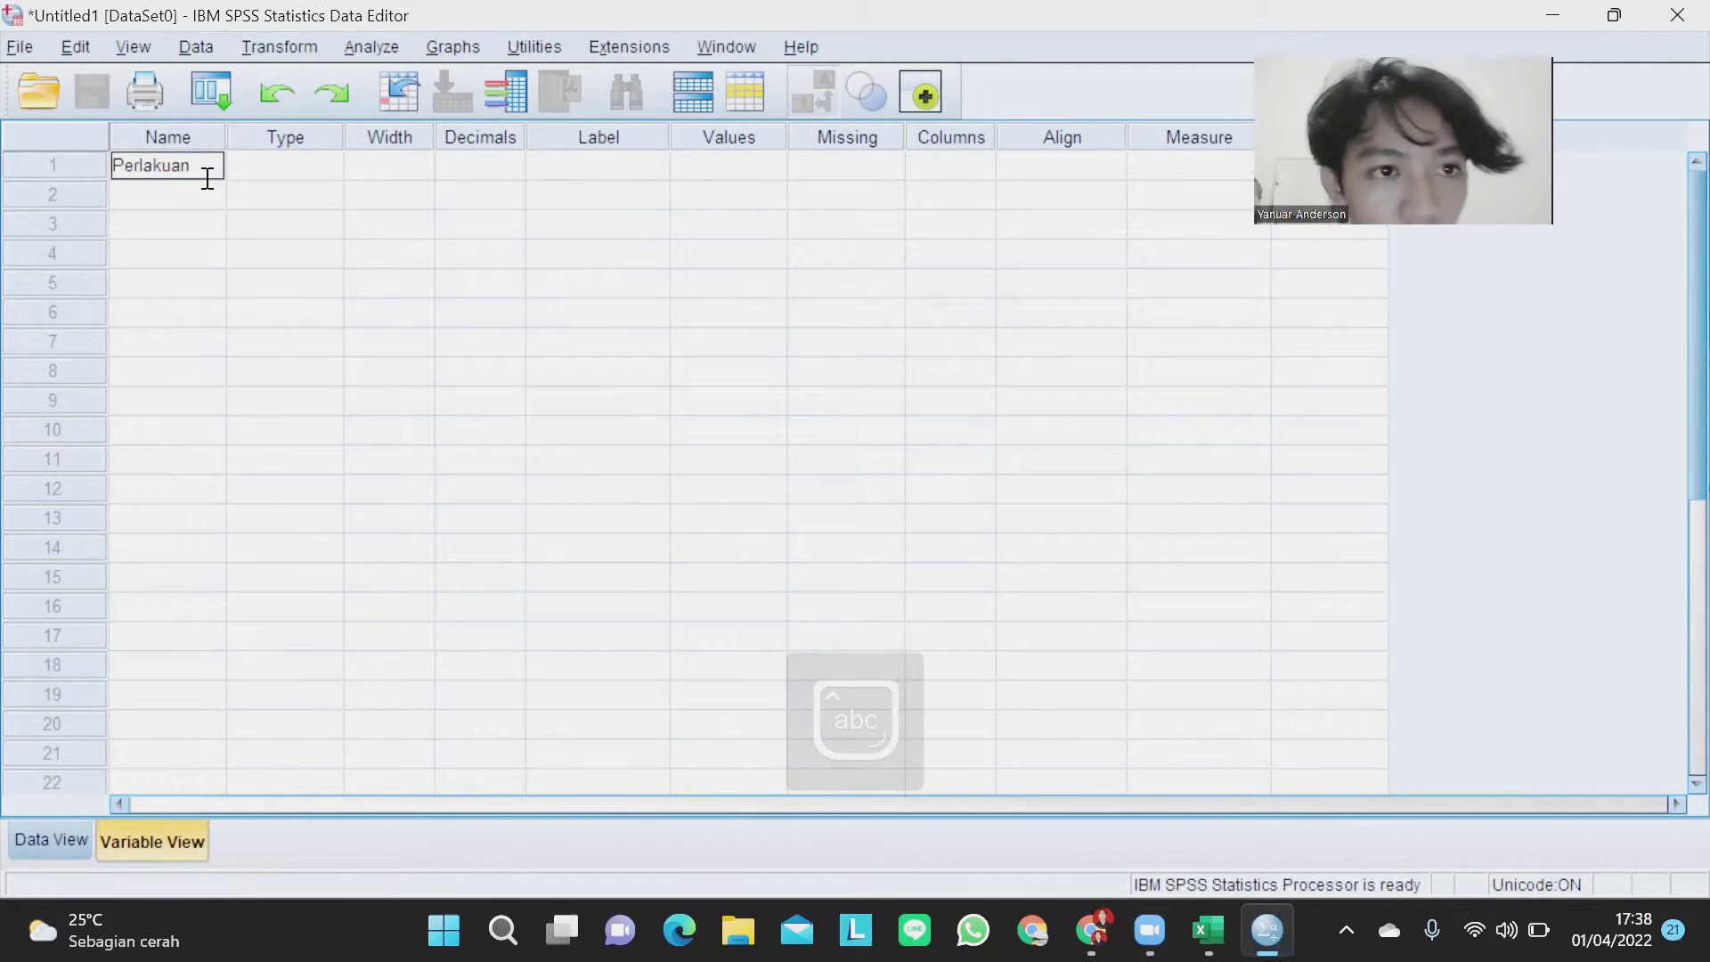
{"action": "left_click", "coordinate": [198, 191]}
{"action": "type", "text": "K"}
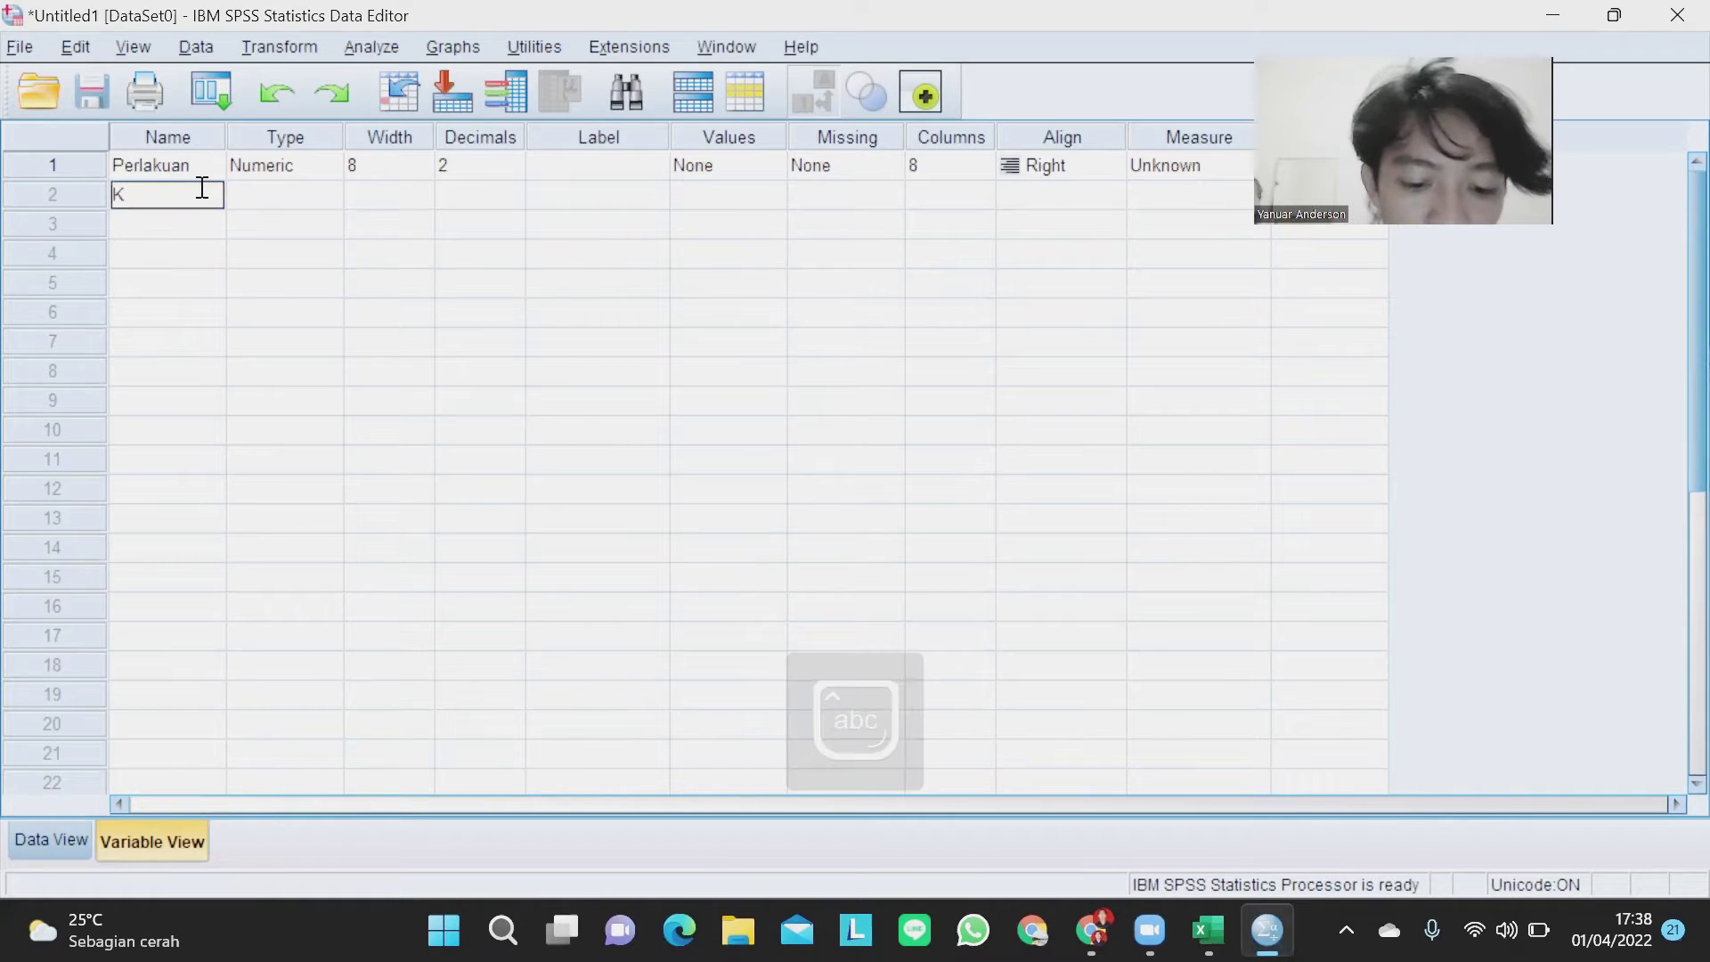
{"action": "type", "text": "ontrol"}
Name the third variable Total in the variable list.
{"action": "left_click", "coordinate": [173, 223]}
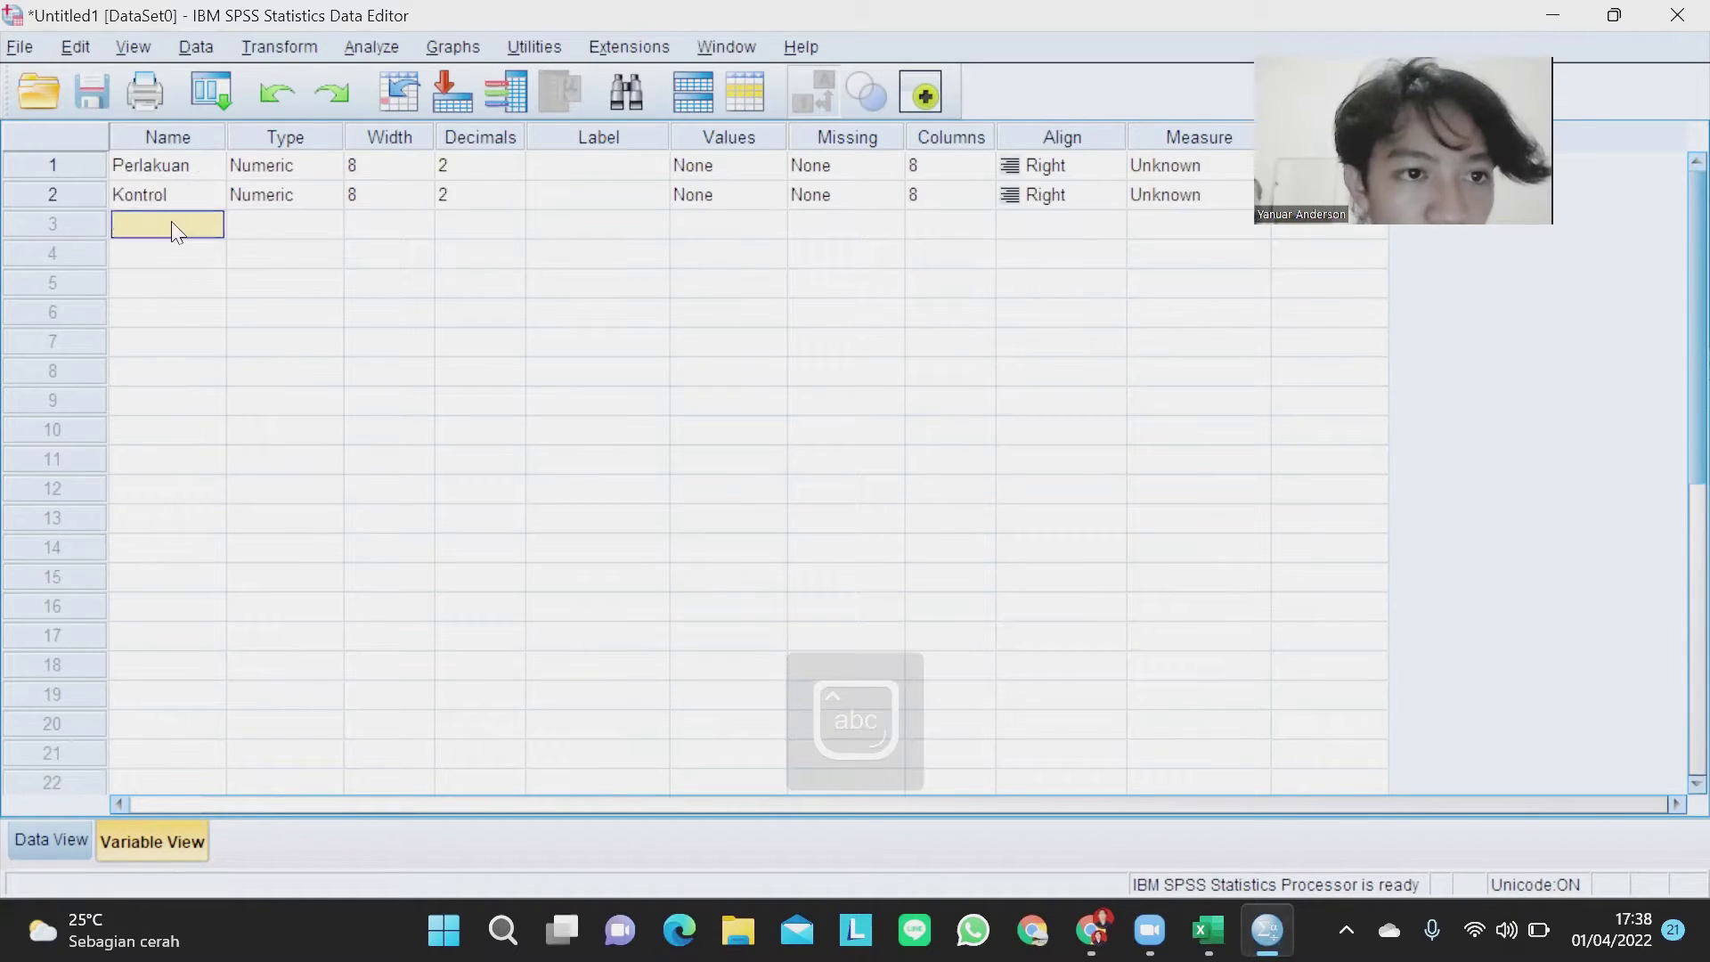
{"action": "key", "text": "Caps_Lock"}
{"action": "type", "text": "T"}
{"action": "key", "text": "Caps_Lock"}
{"action": "type", "text": "th"}
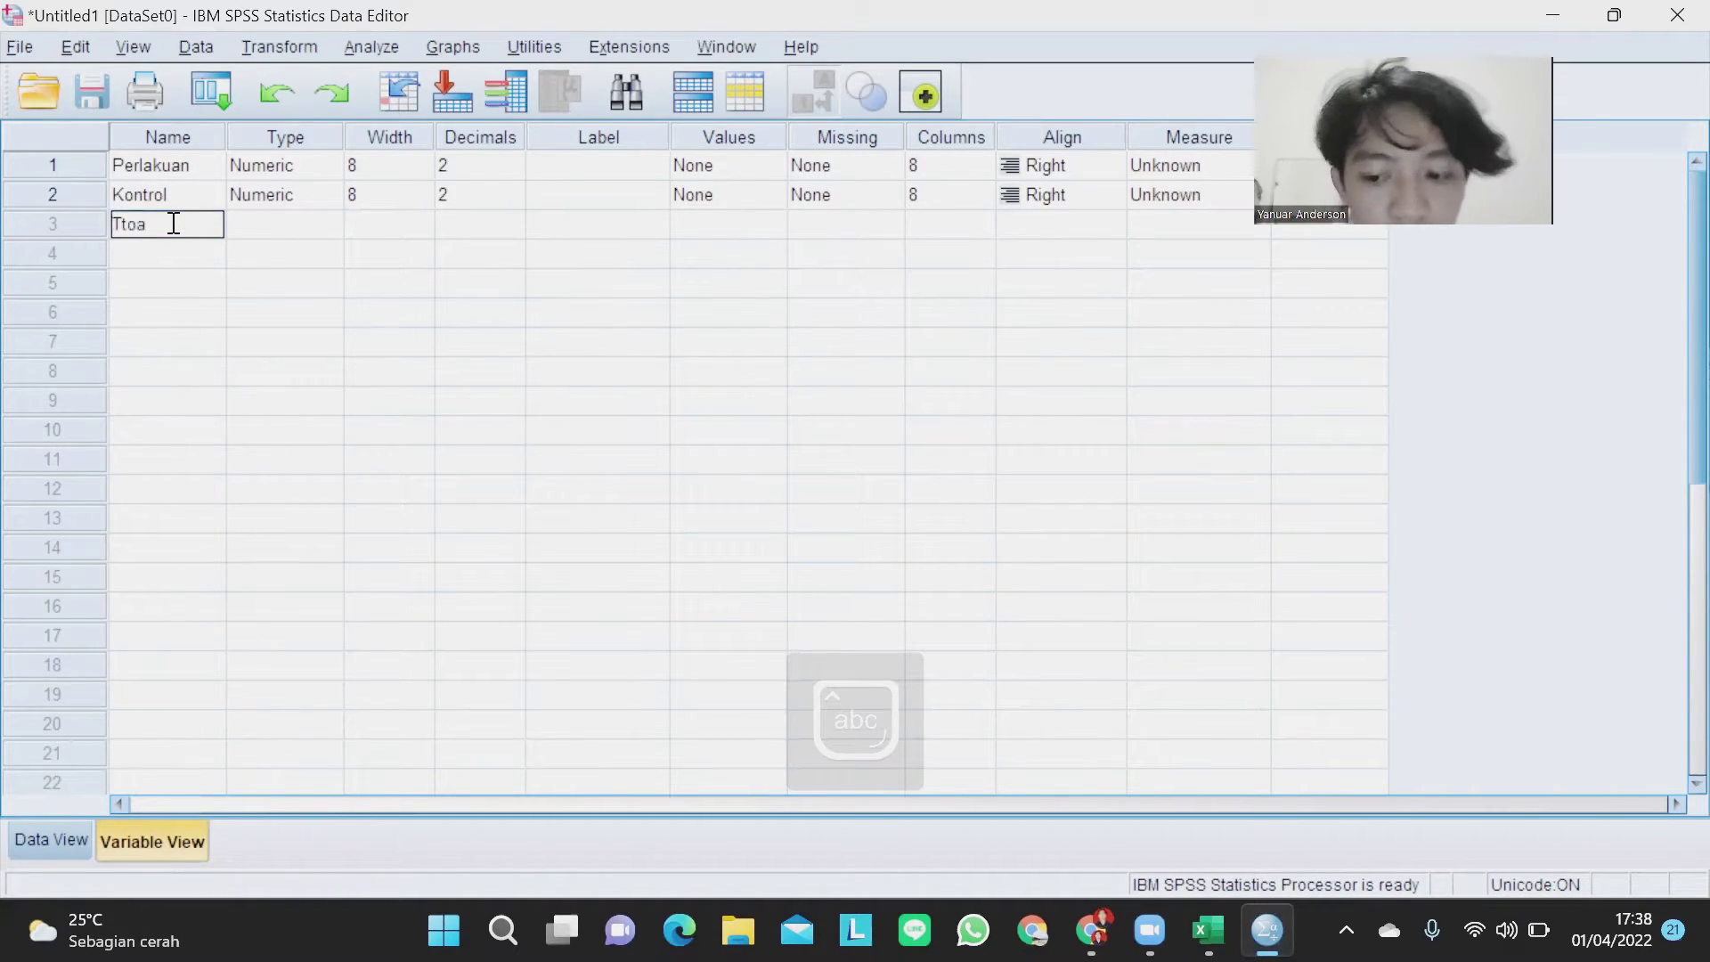
{"action": "key", "text": "BackSpace"}
{"action": "key", "text": "BackSpace"}
{"action": "type", "text": "otal"}
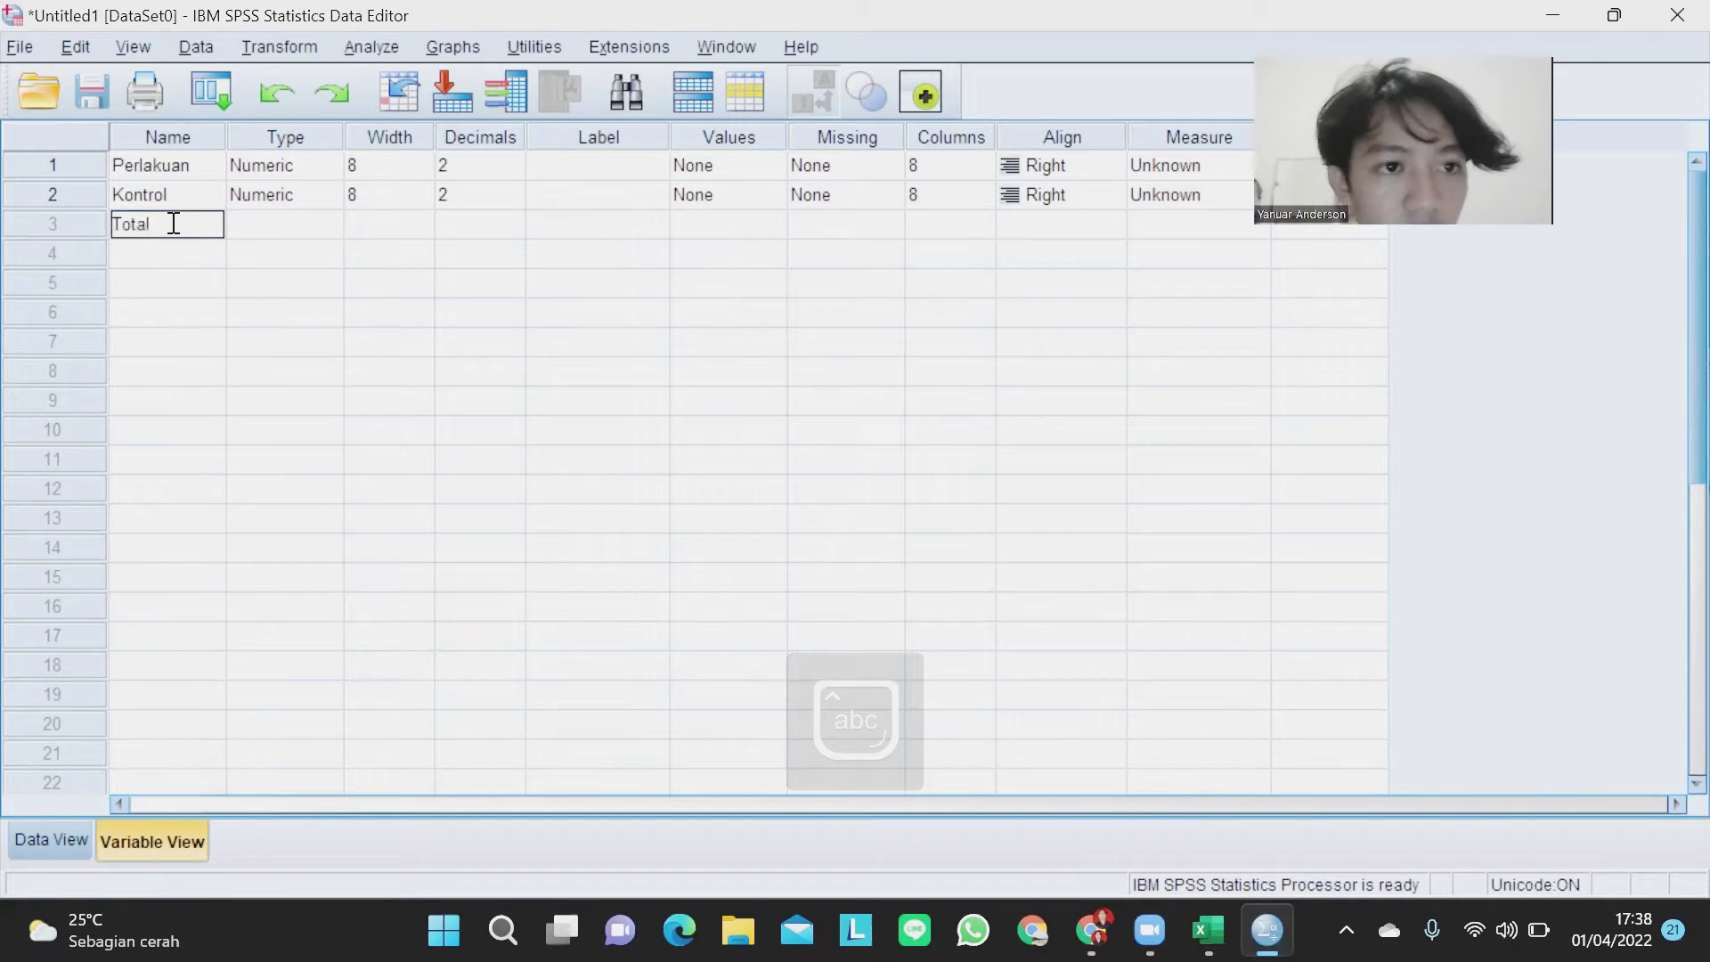
{"action": "left_click", "coordinate": [1011, 318]}
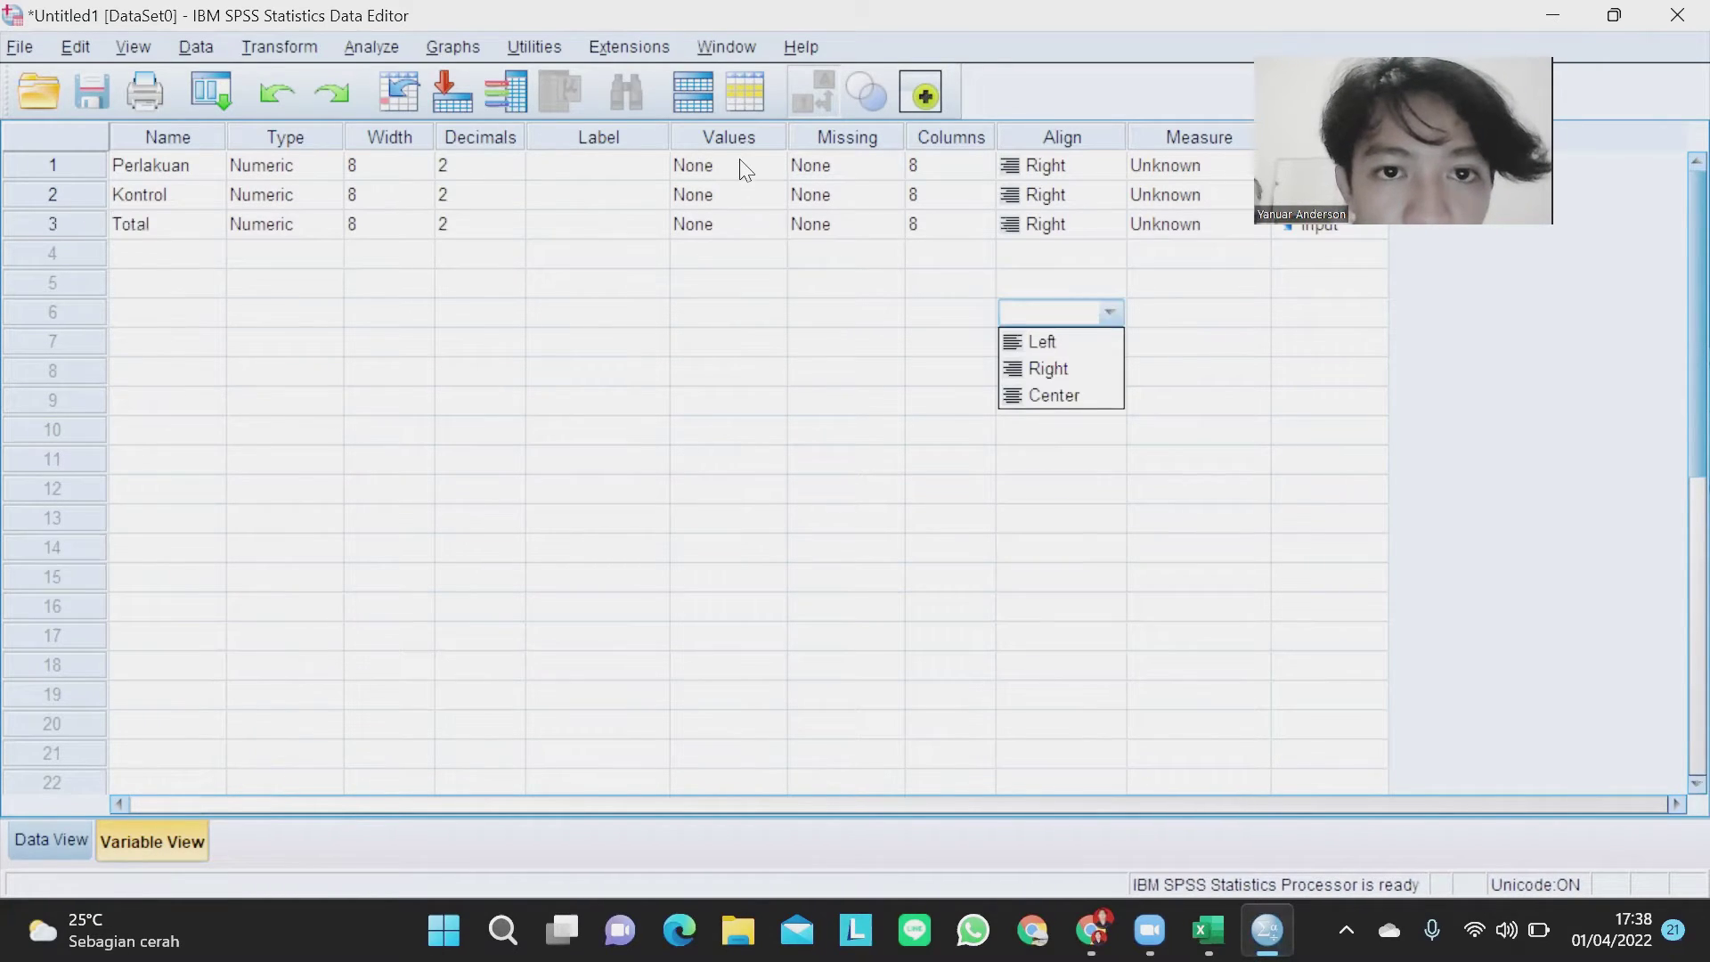
Place the SPSS Data Editor side by side with the Excel workbook and open the value labels of Perlakuan, with the fertilizer table in view.
{"action": "left_click", "coordinate": [771, 167]}
{"action": "left_click", "coordinate": [771, 166]}
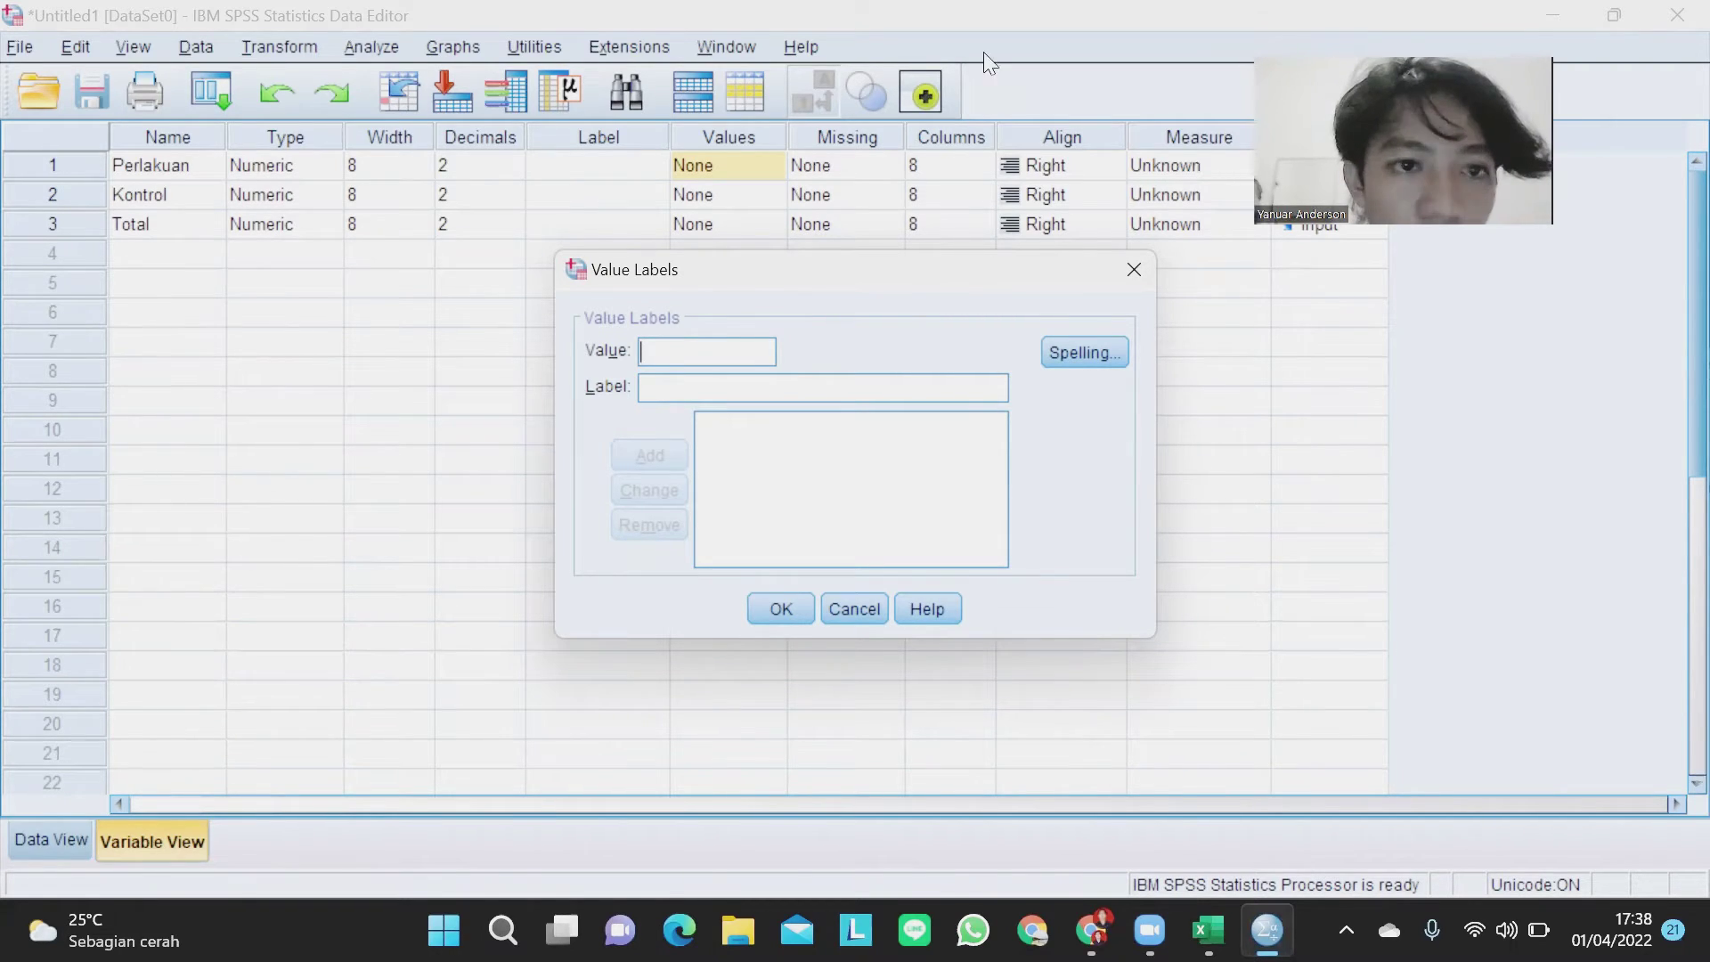
{"action": "key", "text": "super+Left"}
{"action": "left_click", "coordinate": [1069, 381]}
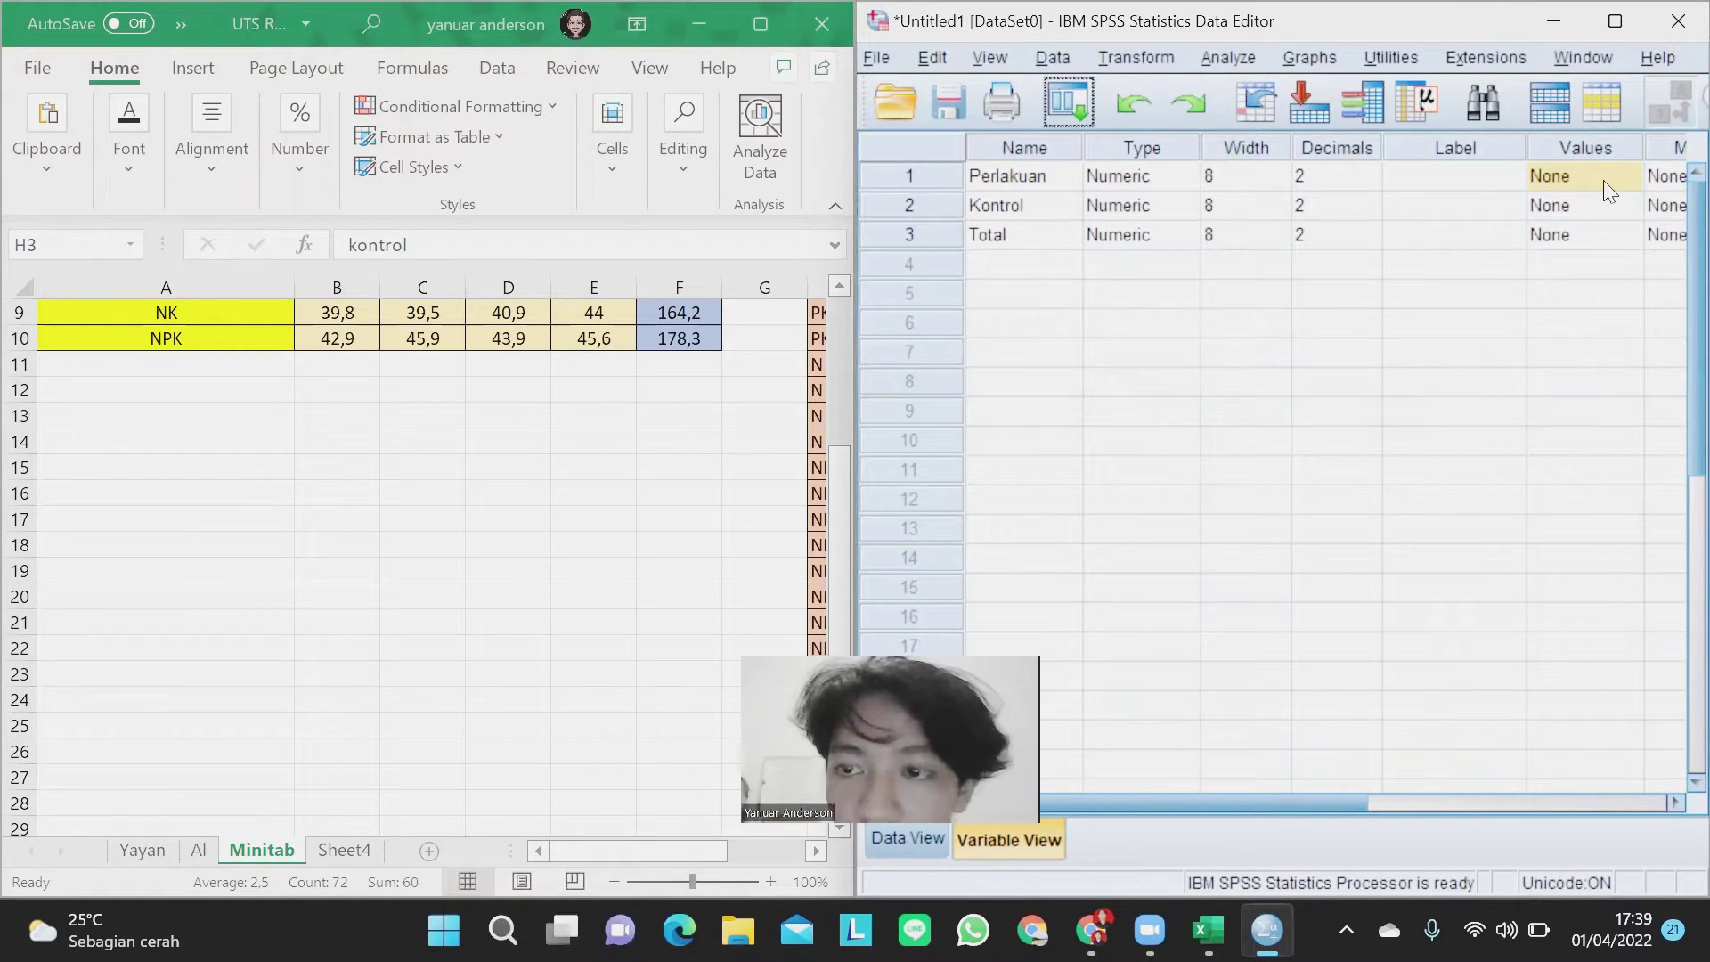
{"action": "left_click", "coordinate": [1630, 176]}
{"action": "scroll", "coordinate": [334, 445], "scroll_direction": "up", "scroll_amount": 3}
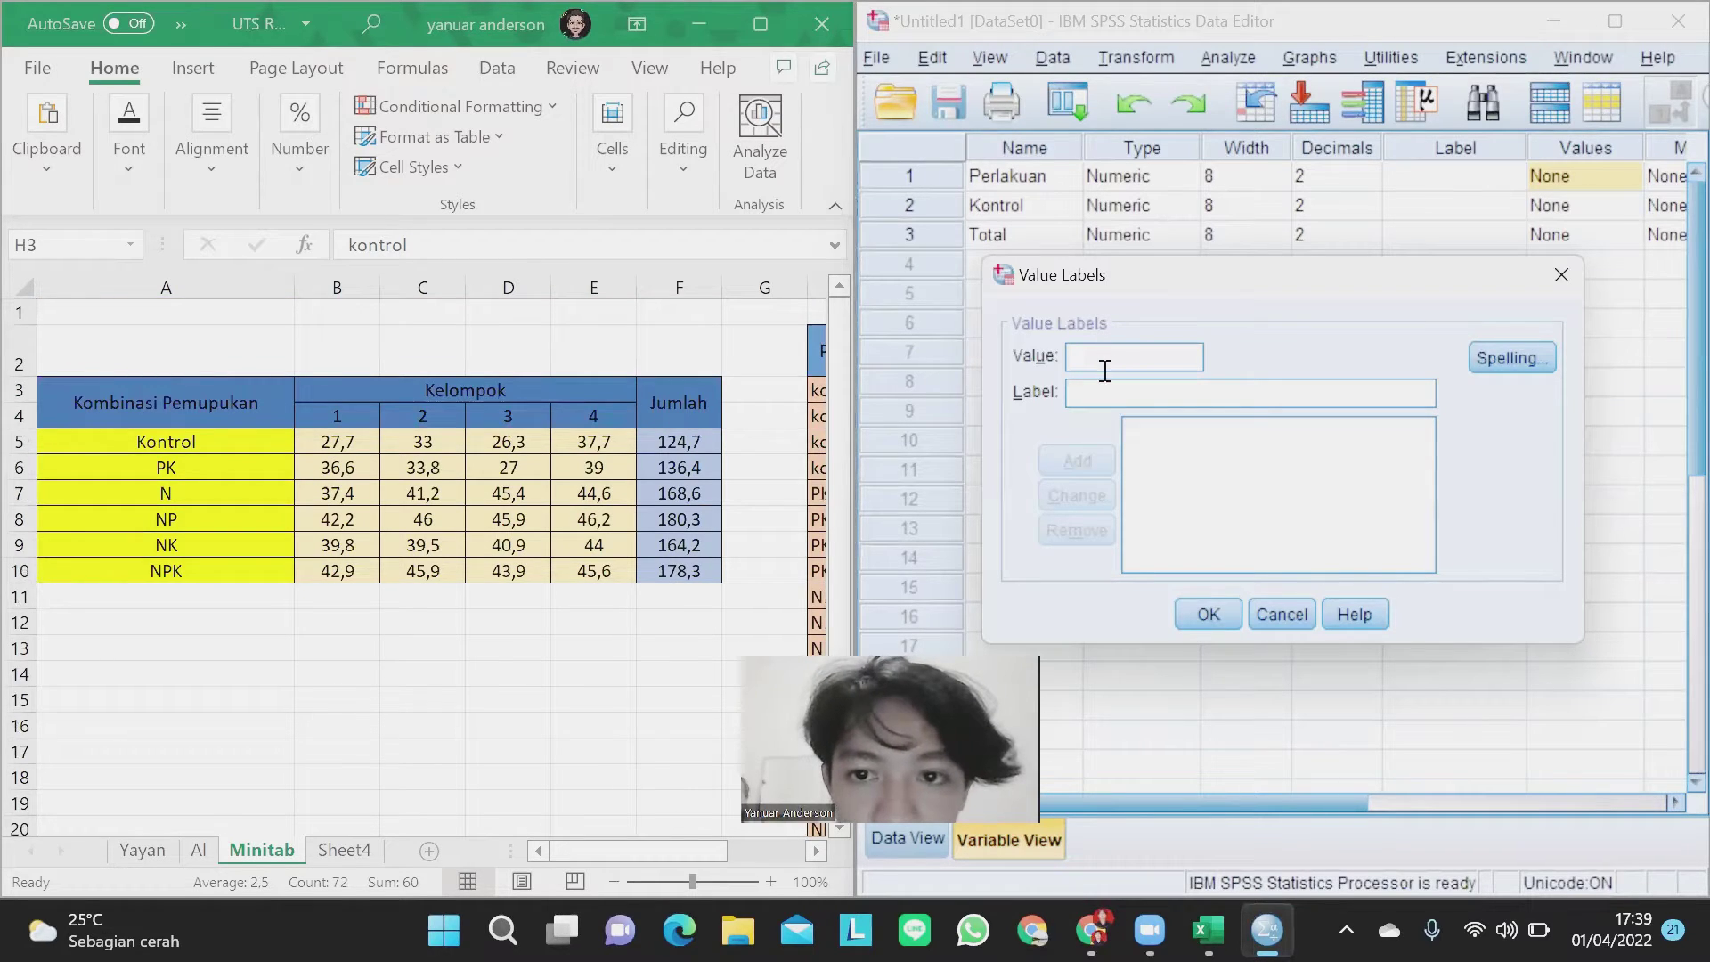
Add value labels to Perlakuan: 1 for Kontrol, 2 for PK and 3 for N.
{"action": "type", "text": "1"}
{"action": "key", "text": "Tab"}
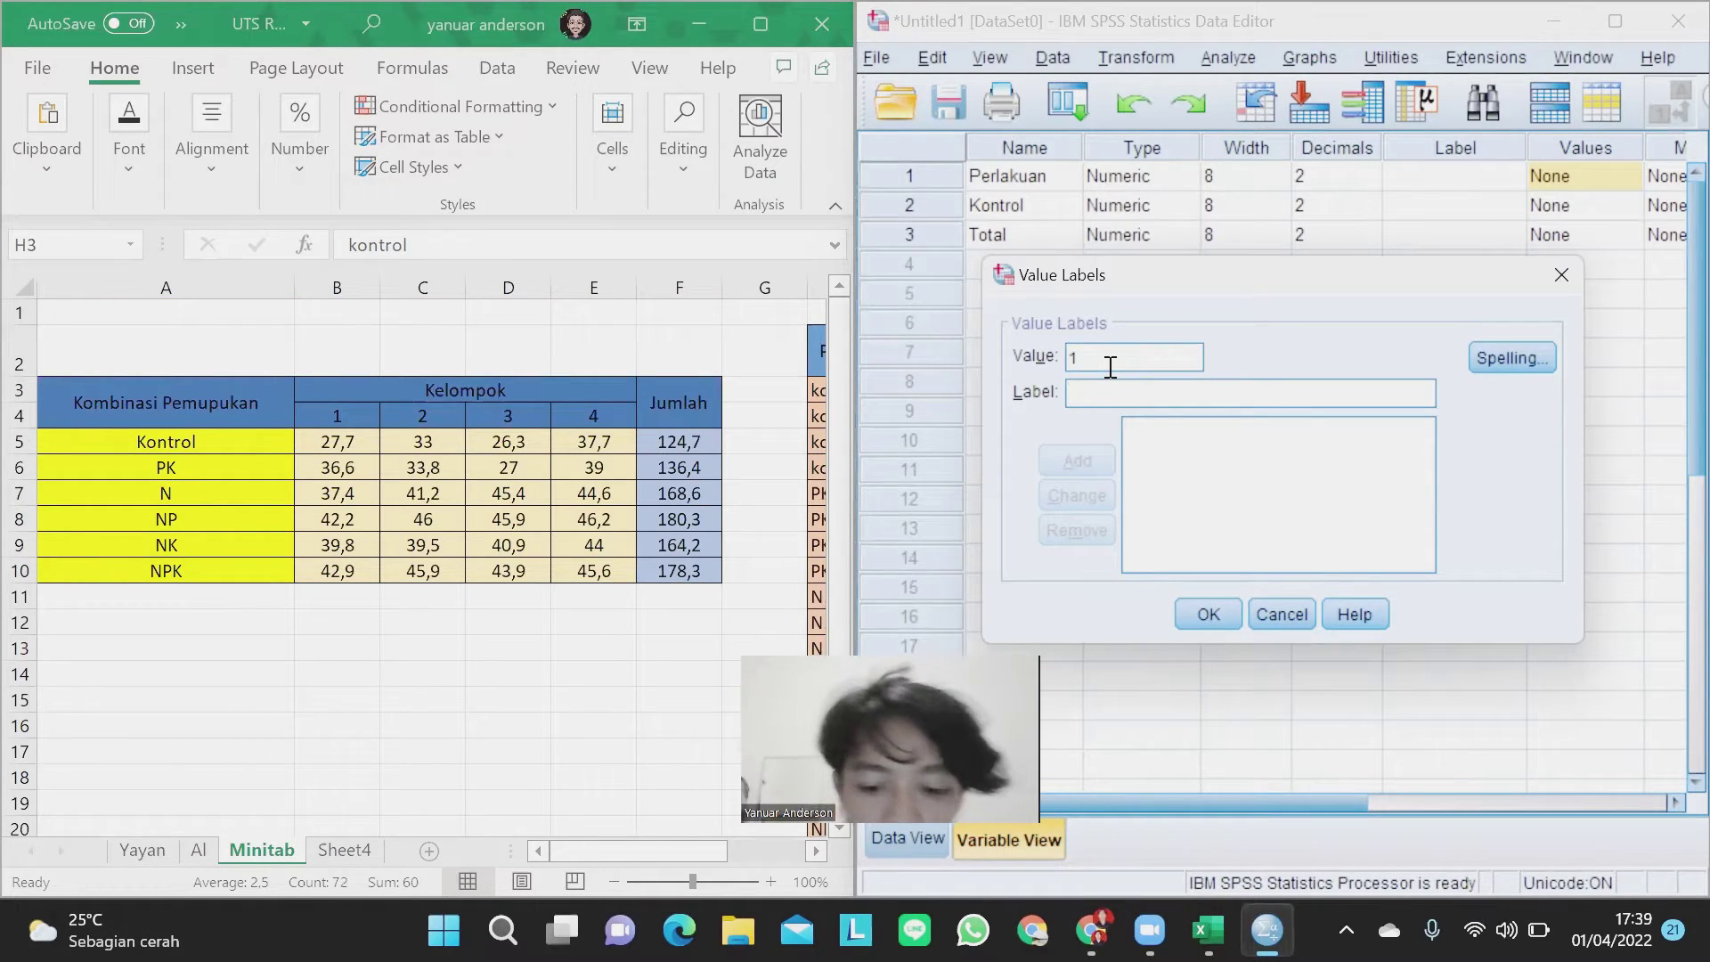
{"action": "type", "text": "Kontrol"}
{"action": "key", "text": "Return"}
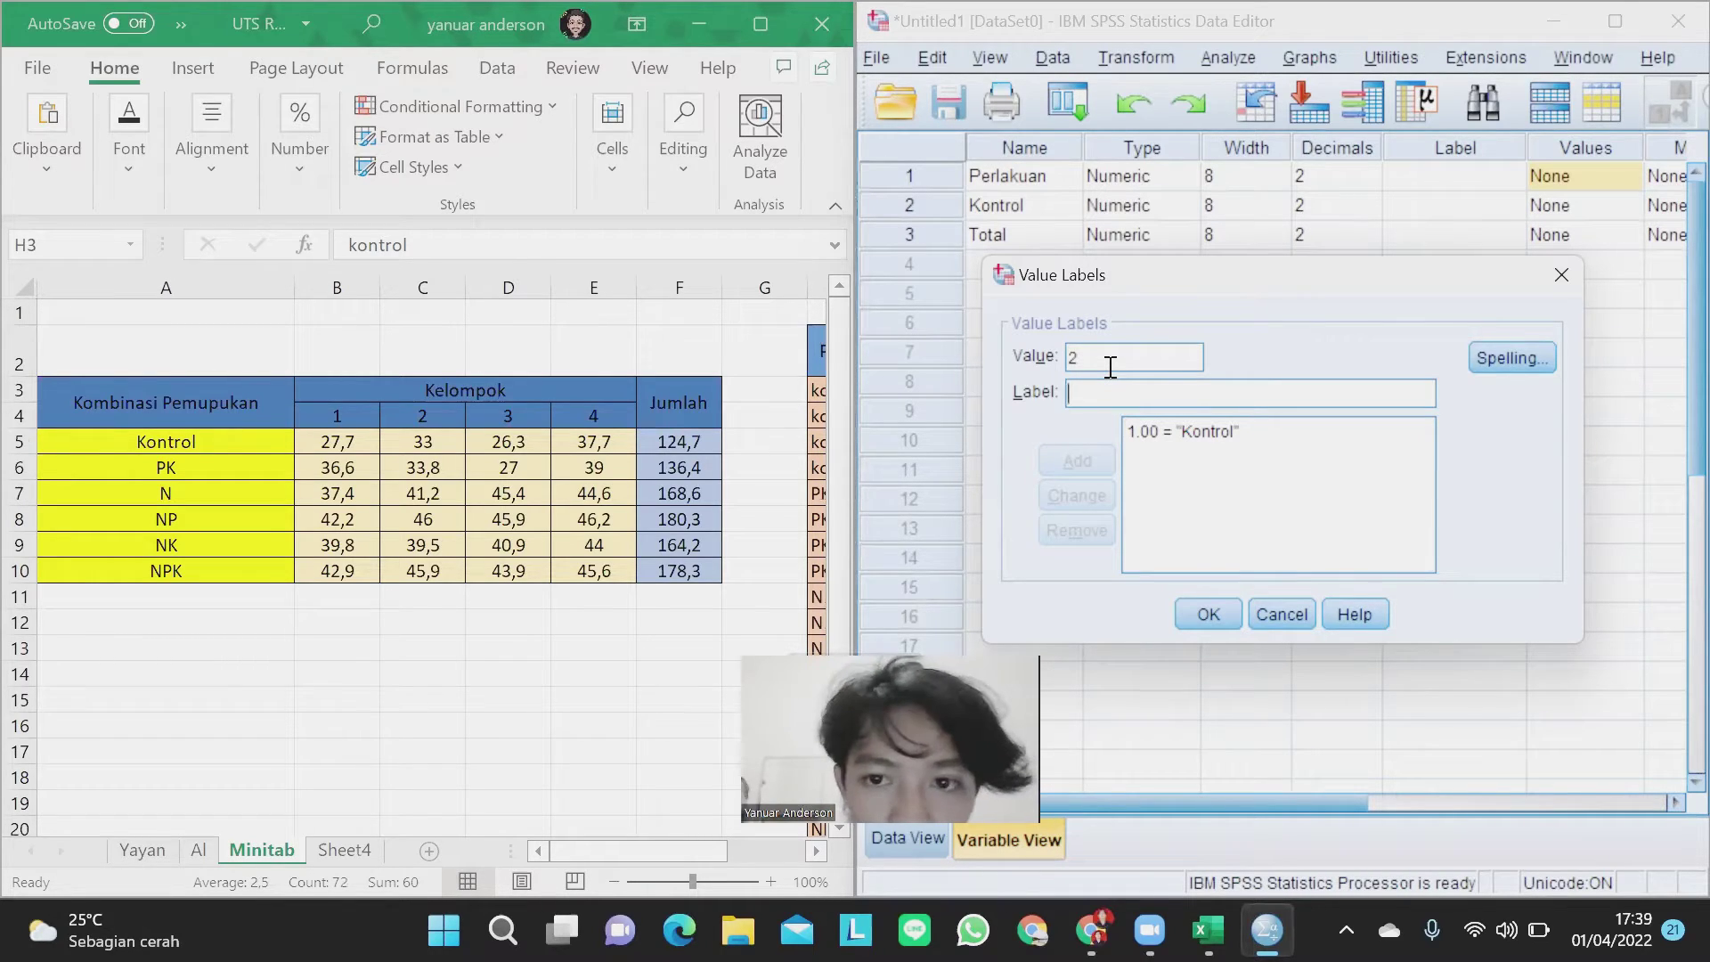
{"action": "type", "text": "PK"}
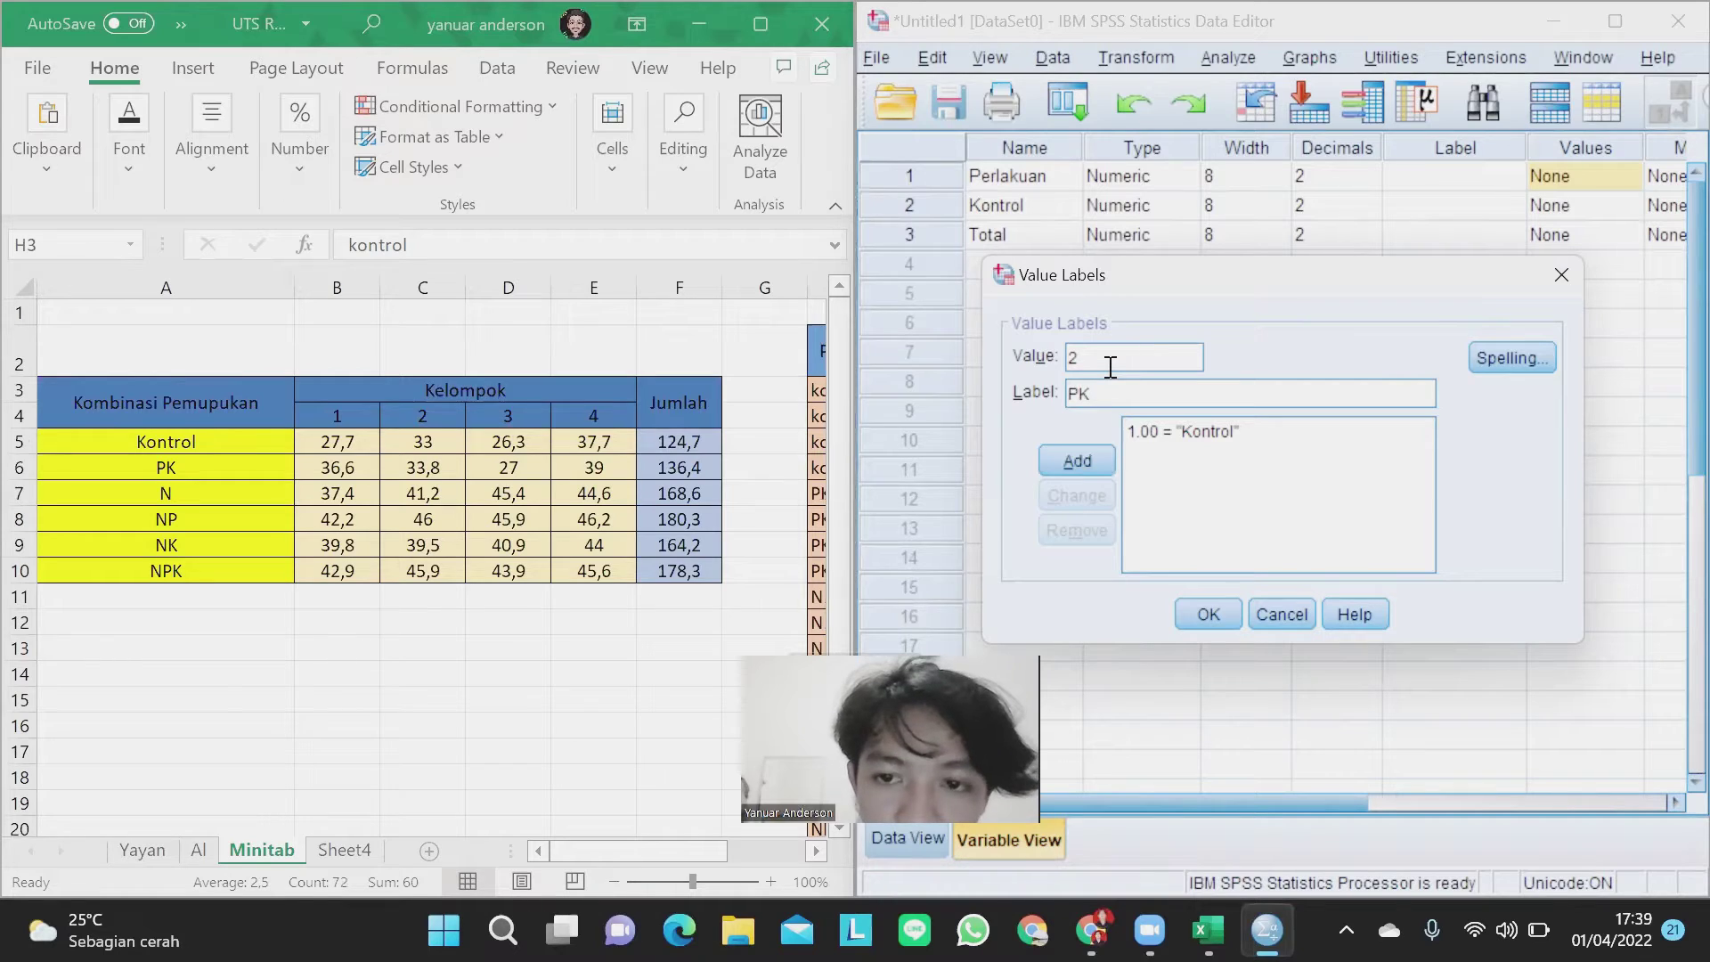
{"action": "key", "text": "Return"}
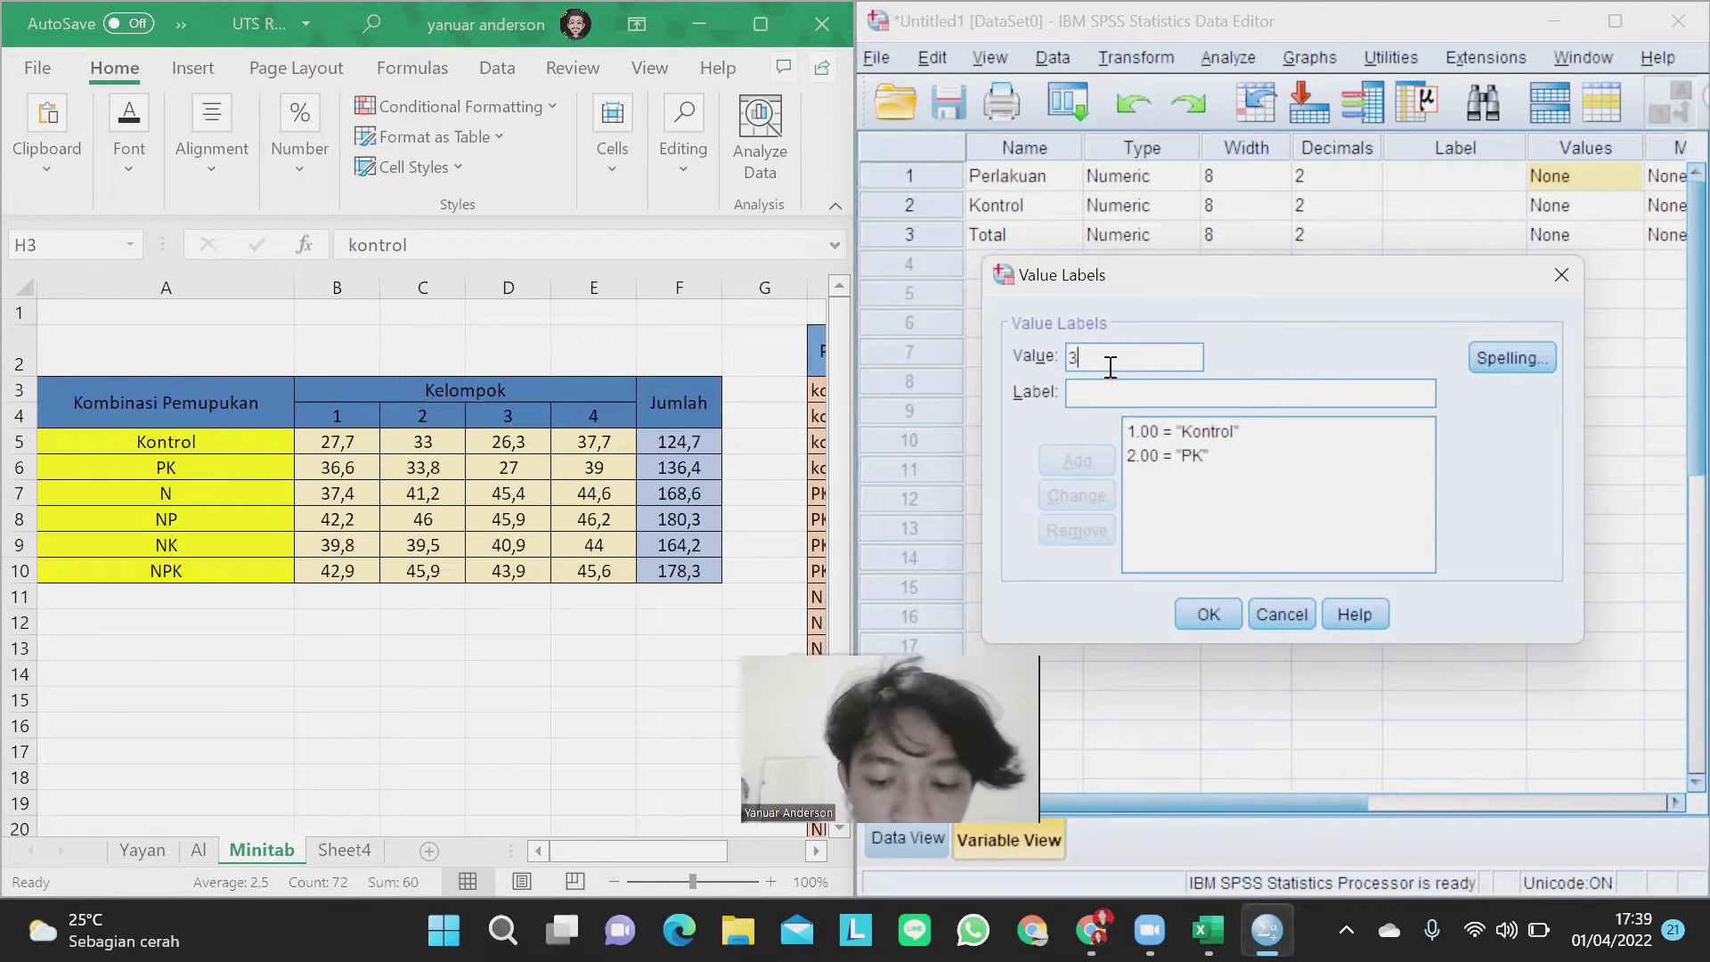
{"action": "type", "text": "N"}
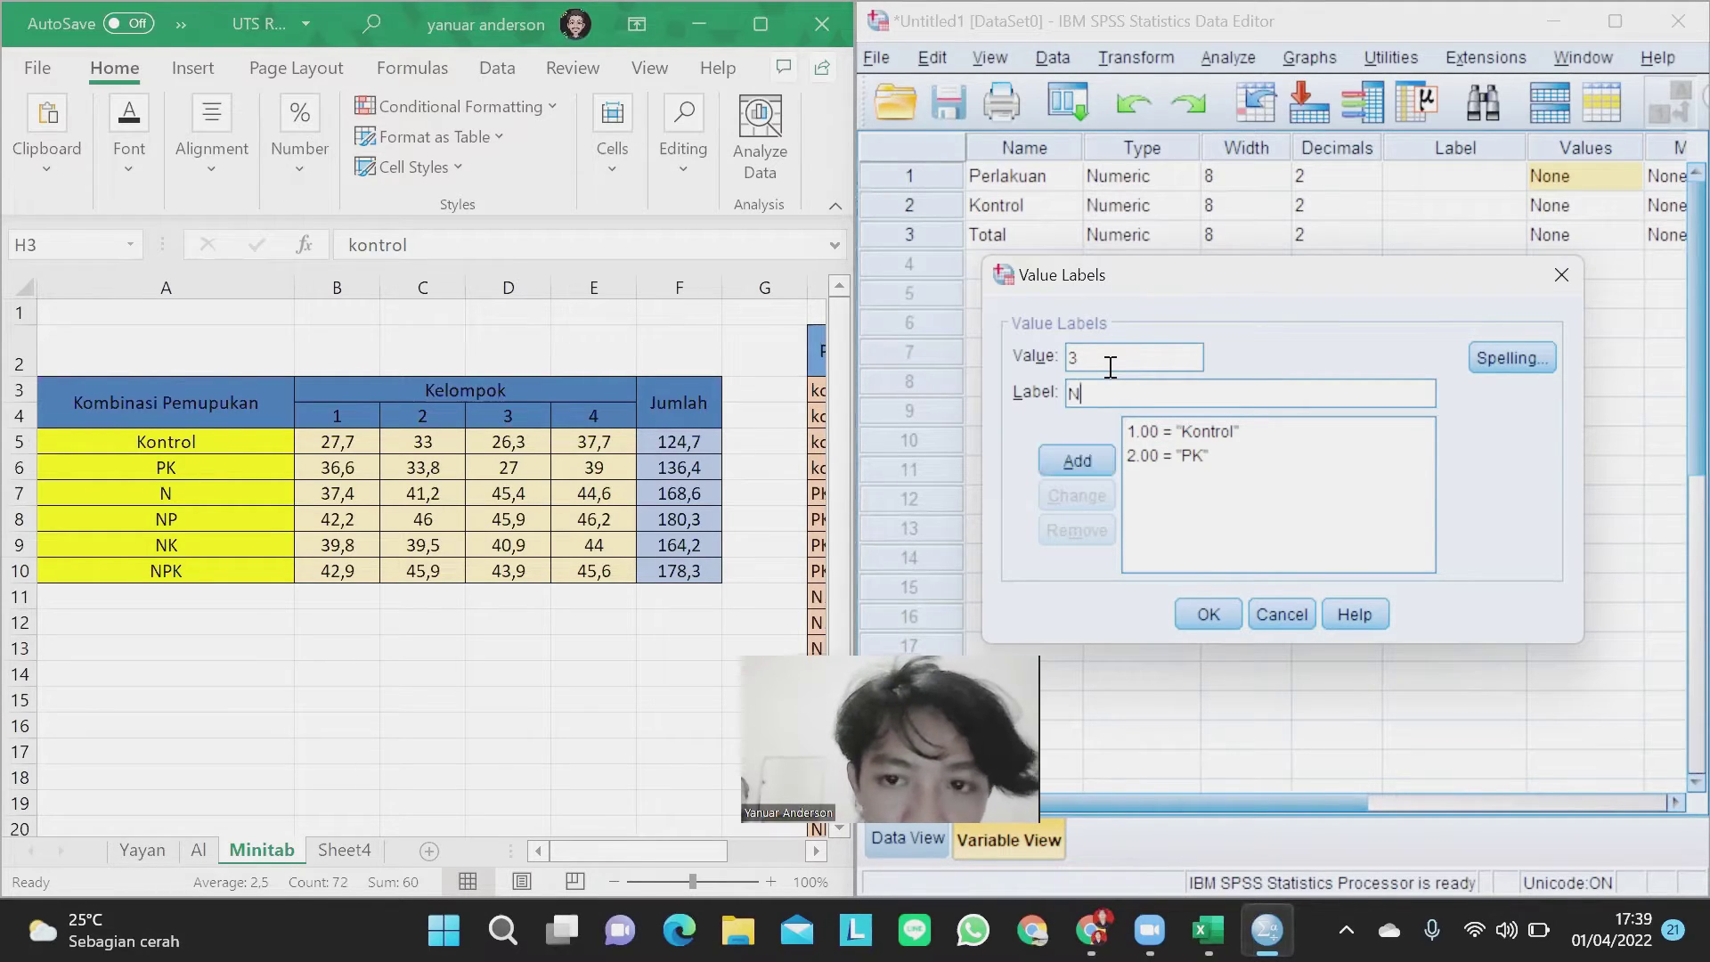
{"action": "key", "text": "Return"}
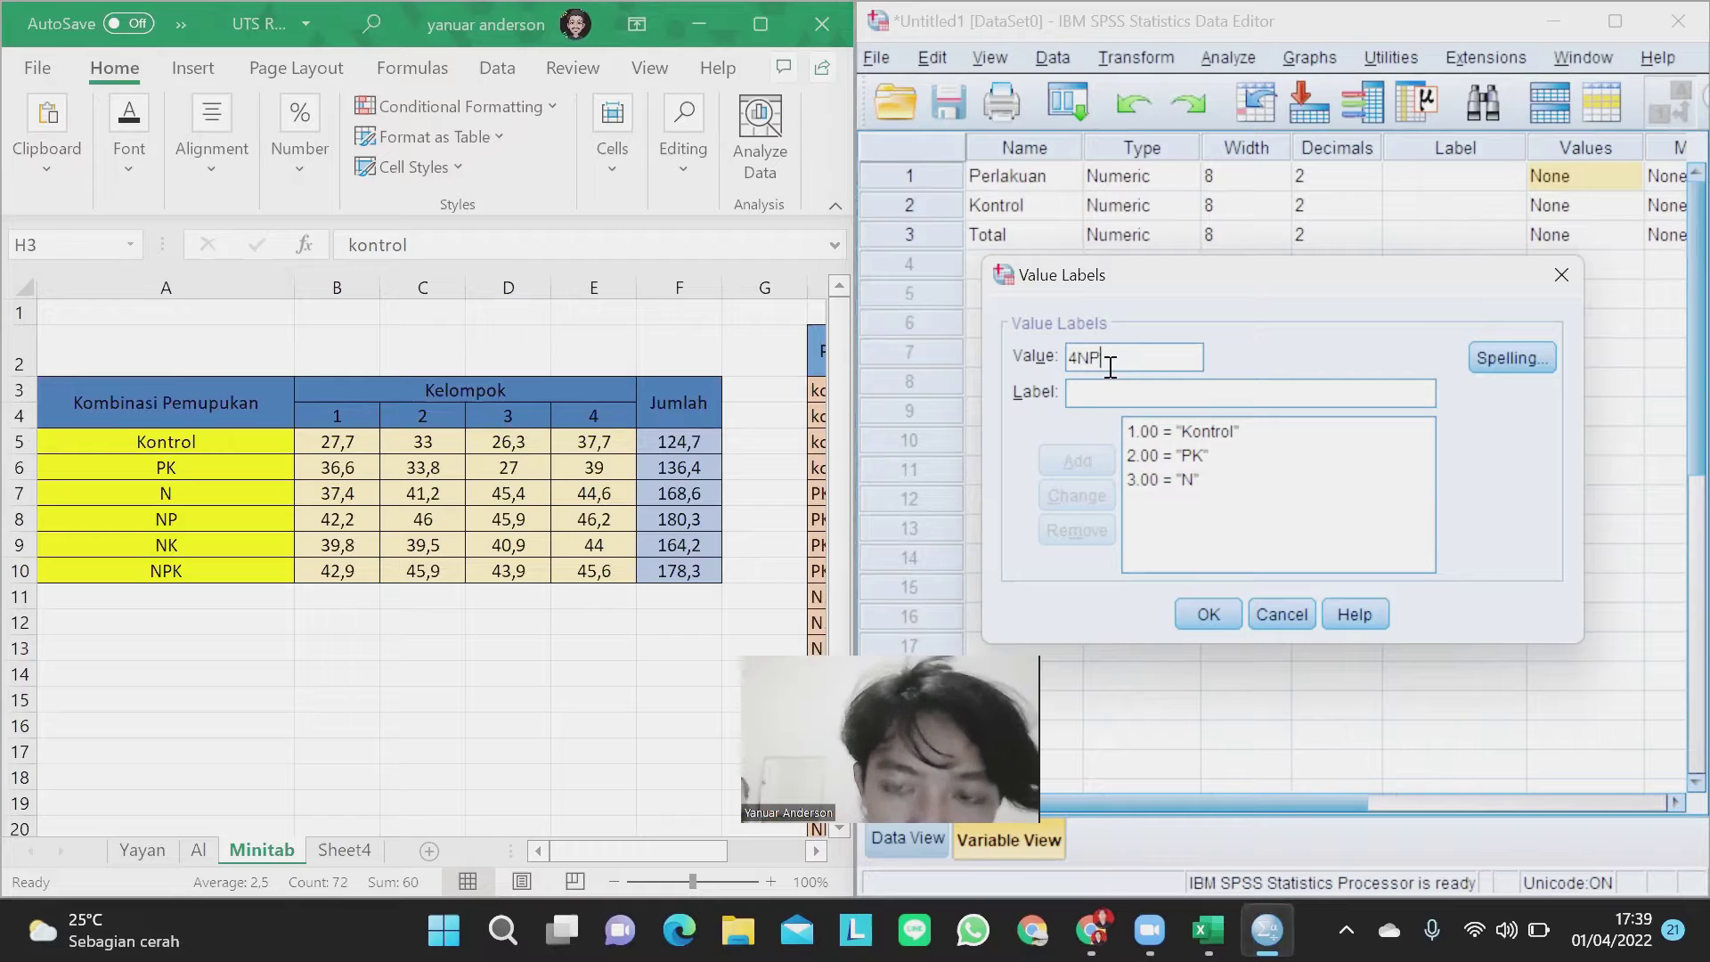
Add Perlakuan value labels 4 for NP, 5 for NK and 6 for NPK, and accept the full set.
{"action": "type", "text": "NP"}
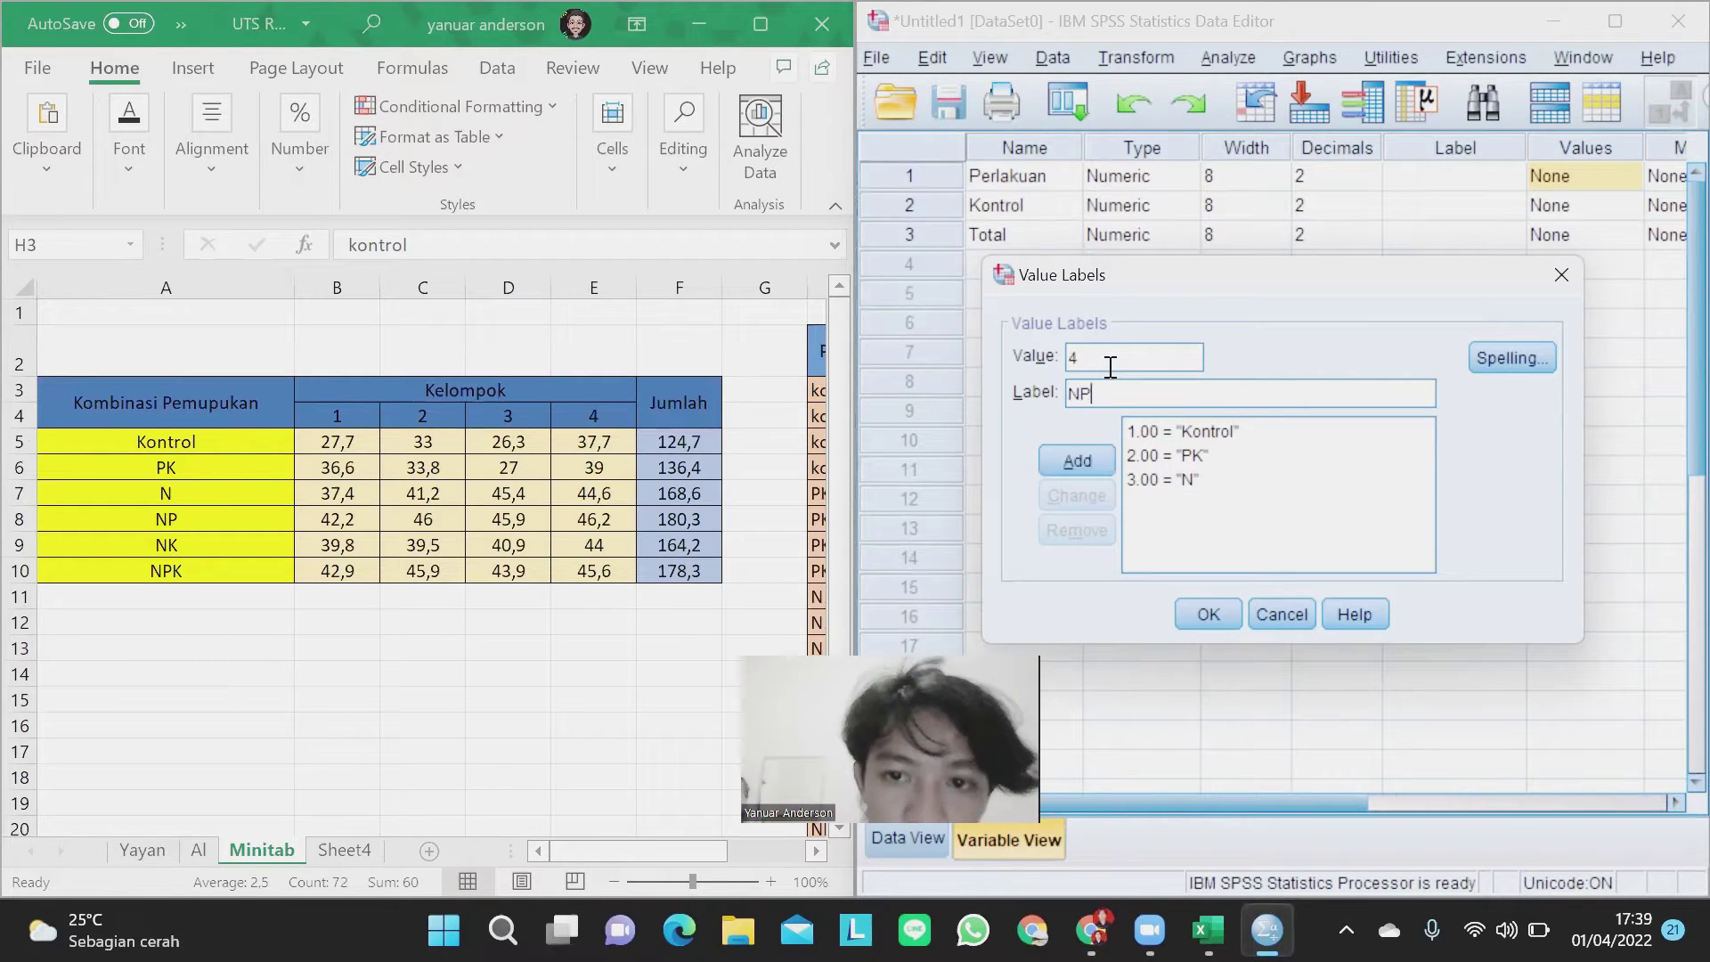
{"action": "key", "text": "Return"}
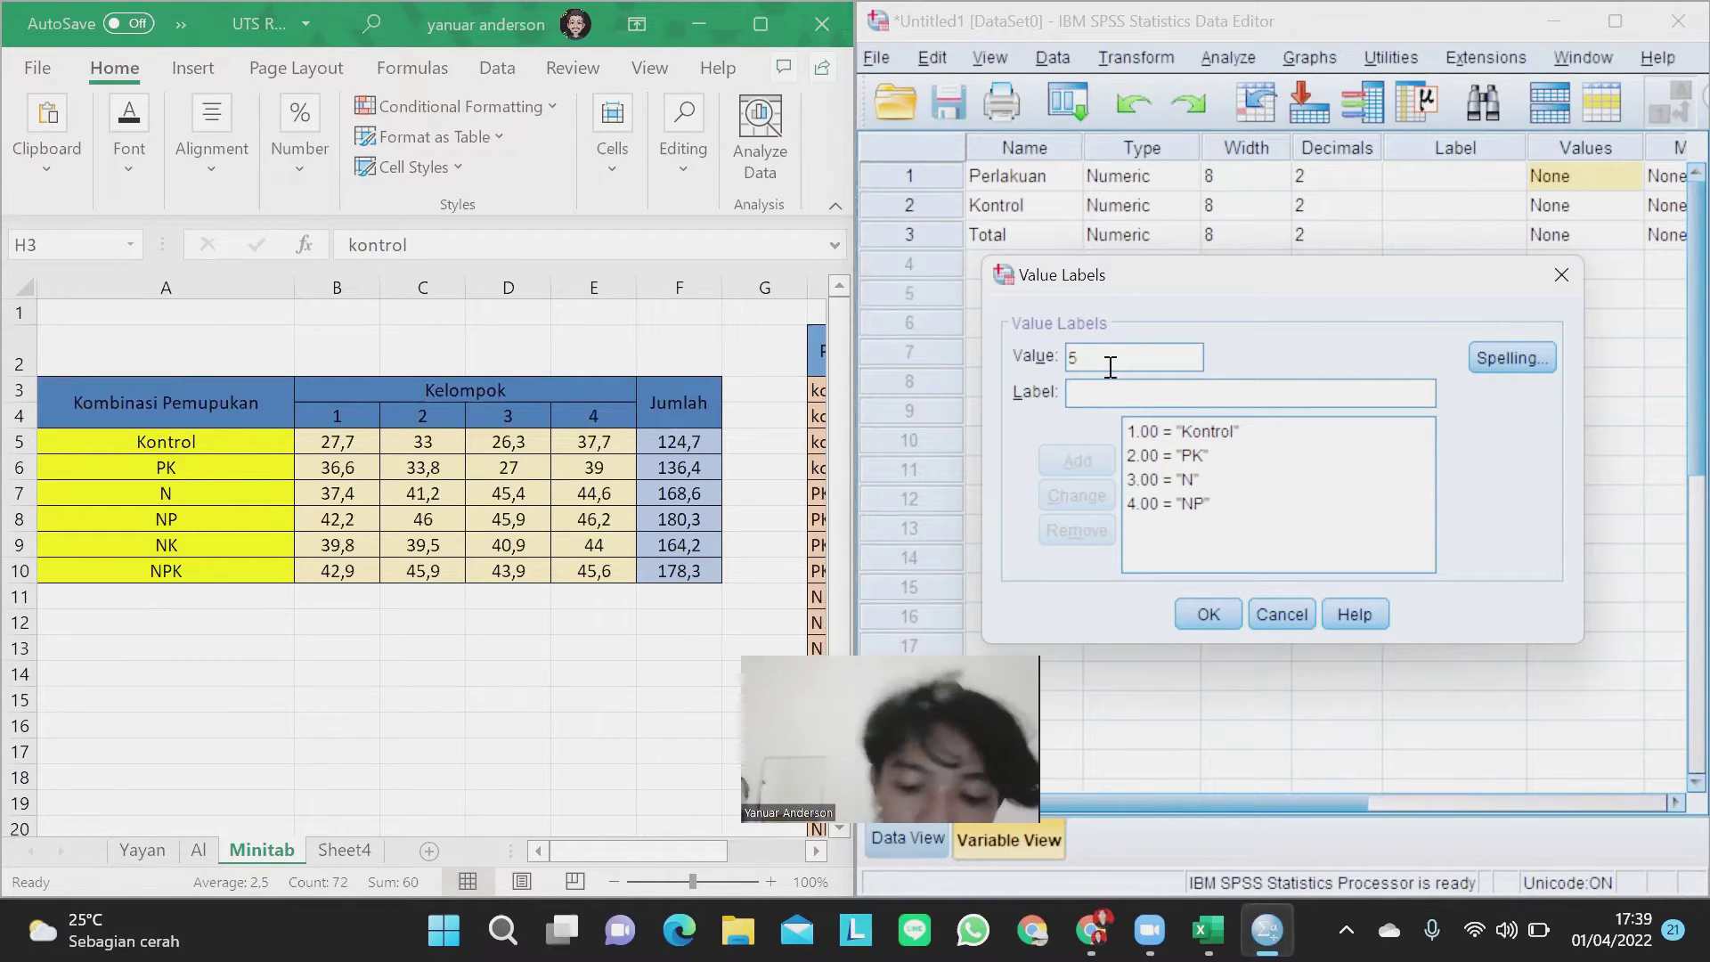
{"action": "type", "text": "NK"}
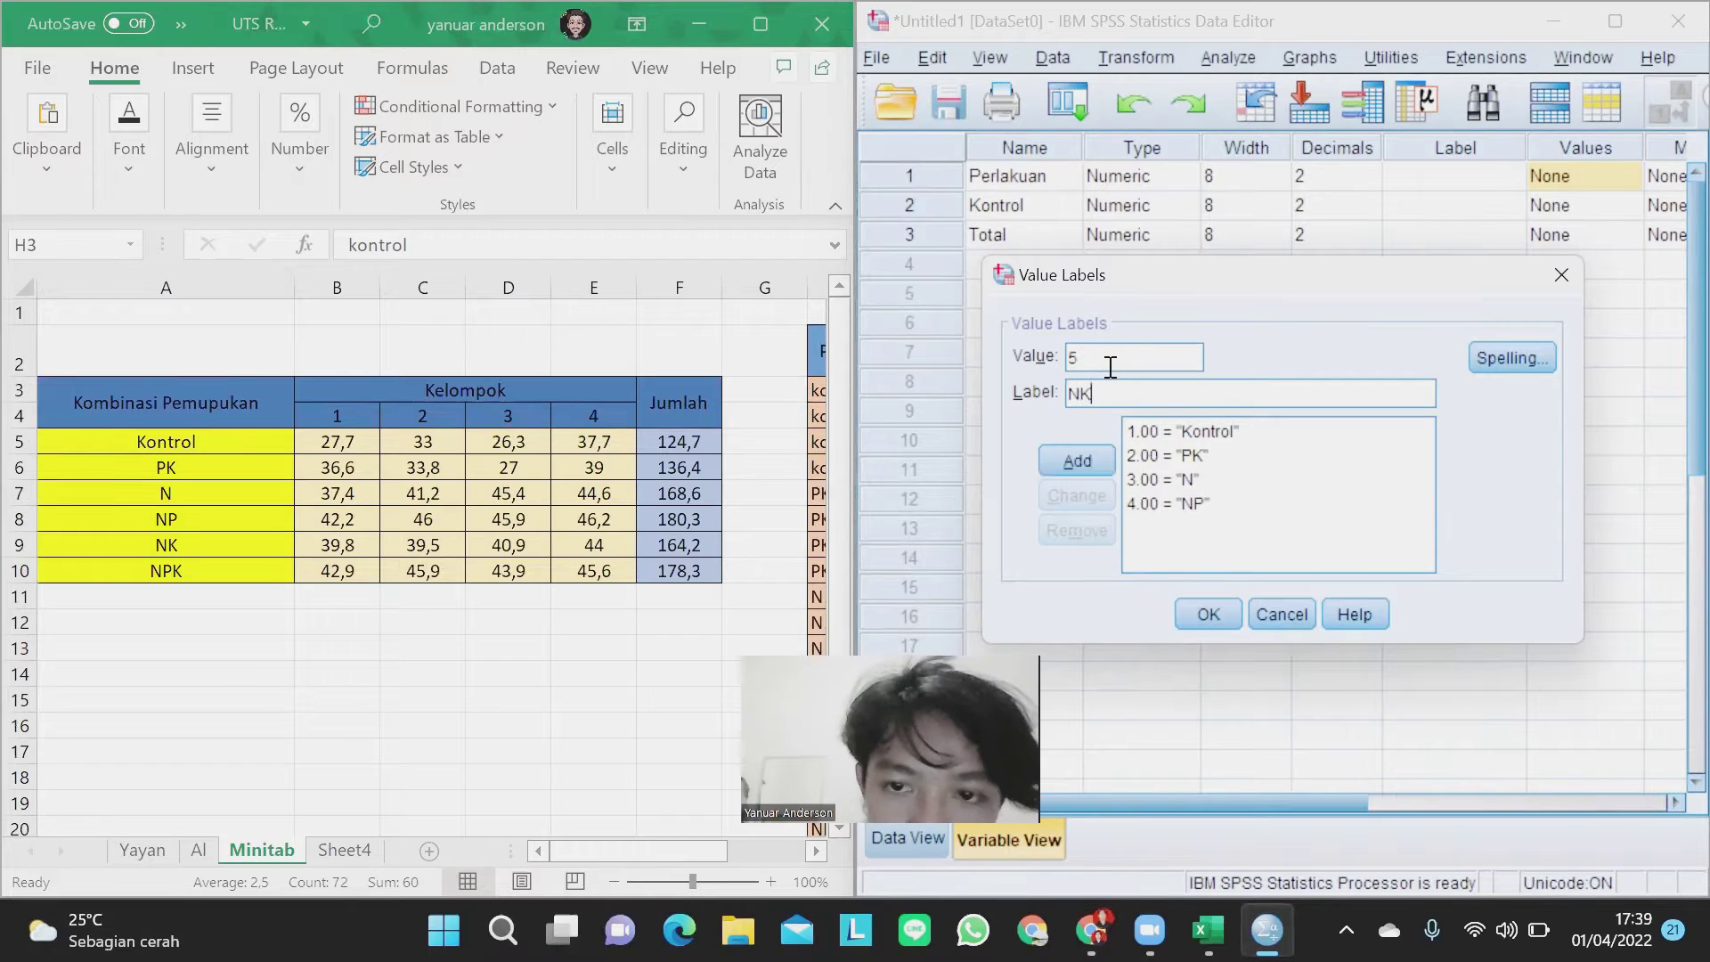
{"action": "key", "text": "Return"}
{"action": "type", "text": "N"}
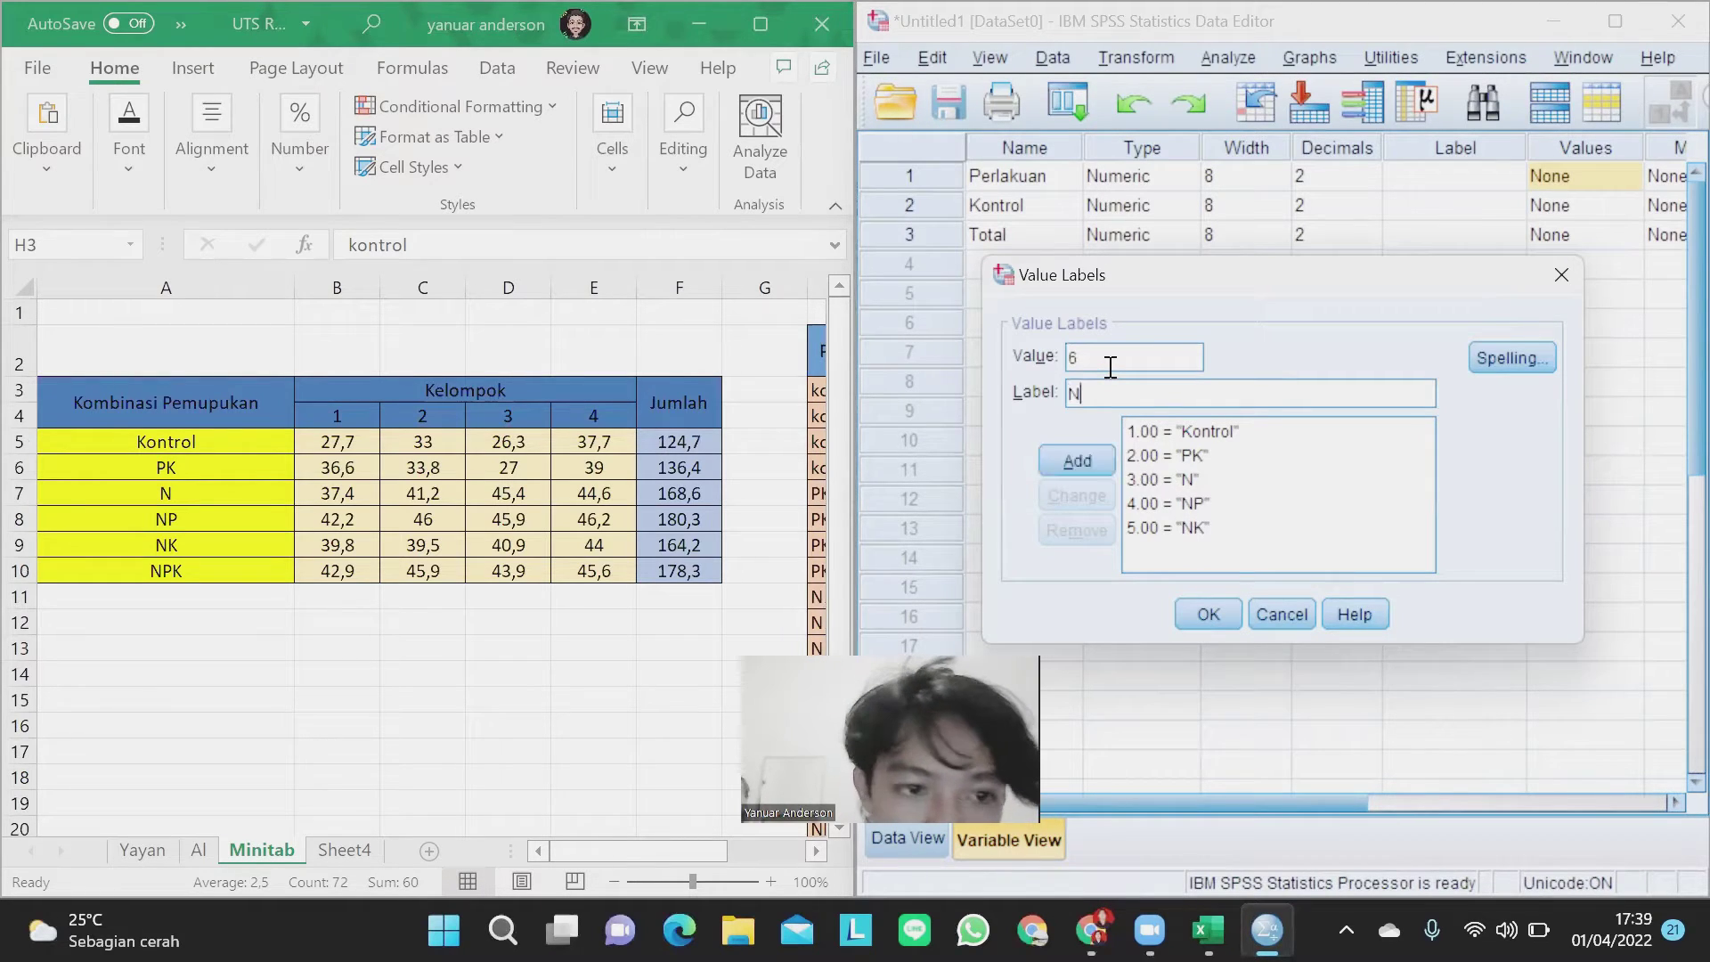
{"action": "key", "text": "Return"}
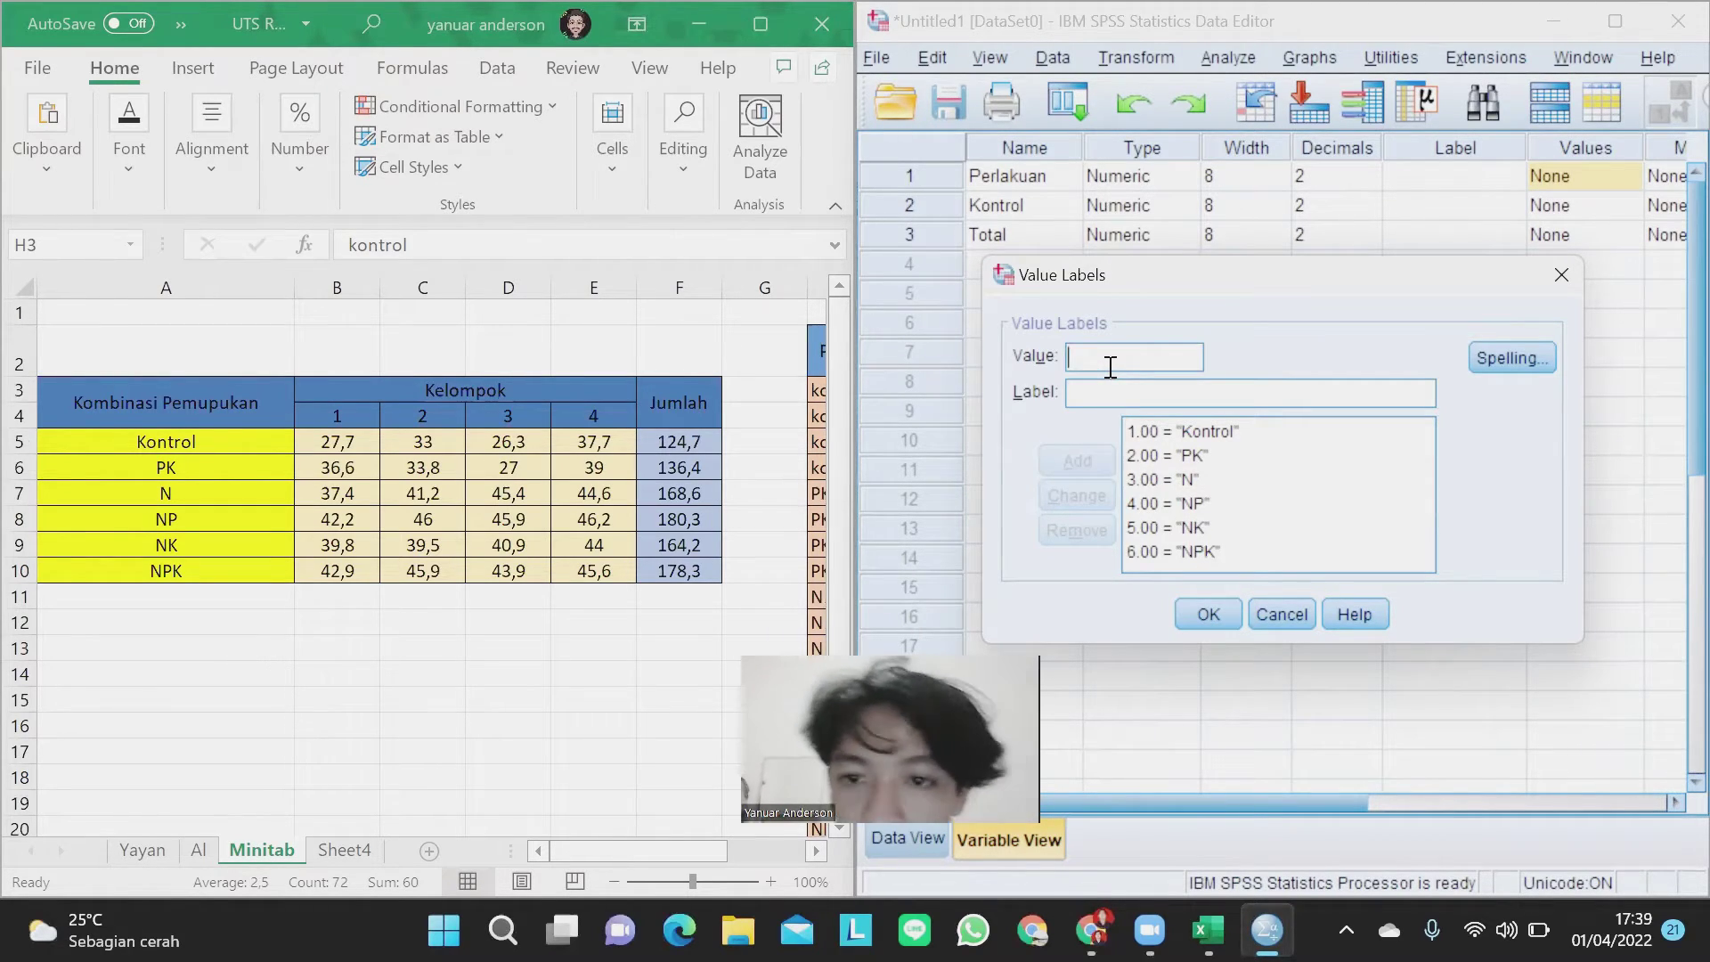
{"action": "left_click", "coordinate": [1192, 618]}
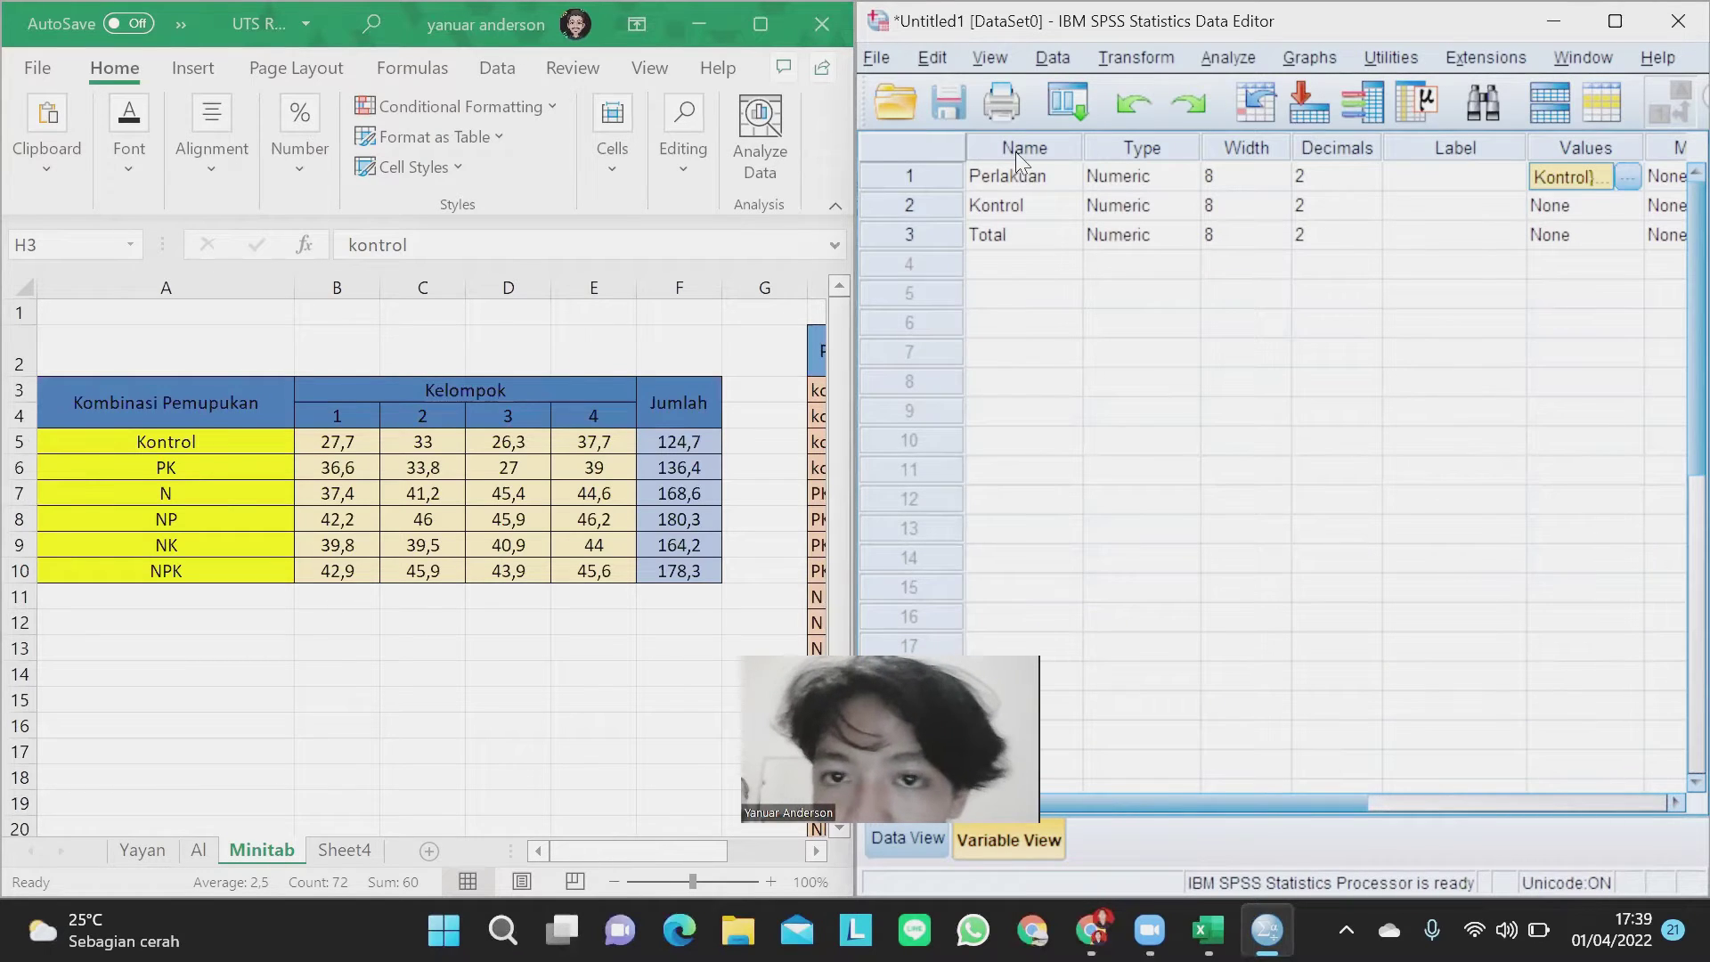
Add value labels to the Kontrol variable: 1 for Kelompok 1, 2 for Kelompok 2 and 3 for Kelompok 3.
{"action": "left_click", "coordinate": [1607, 206]}
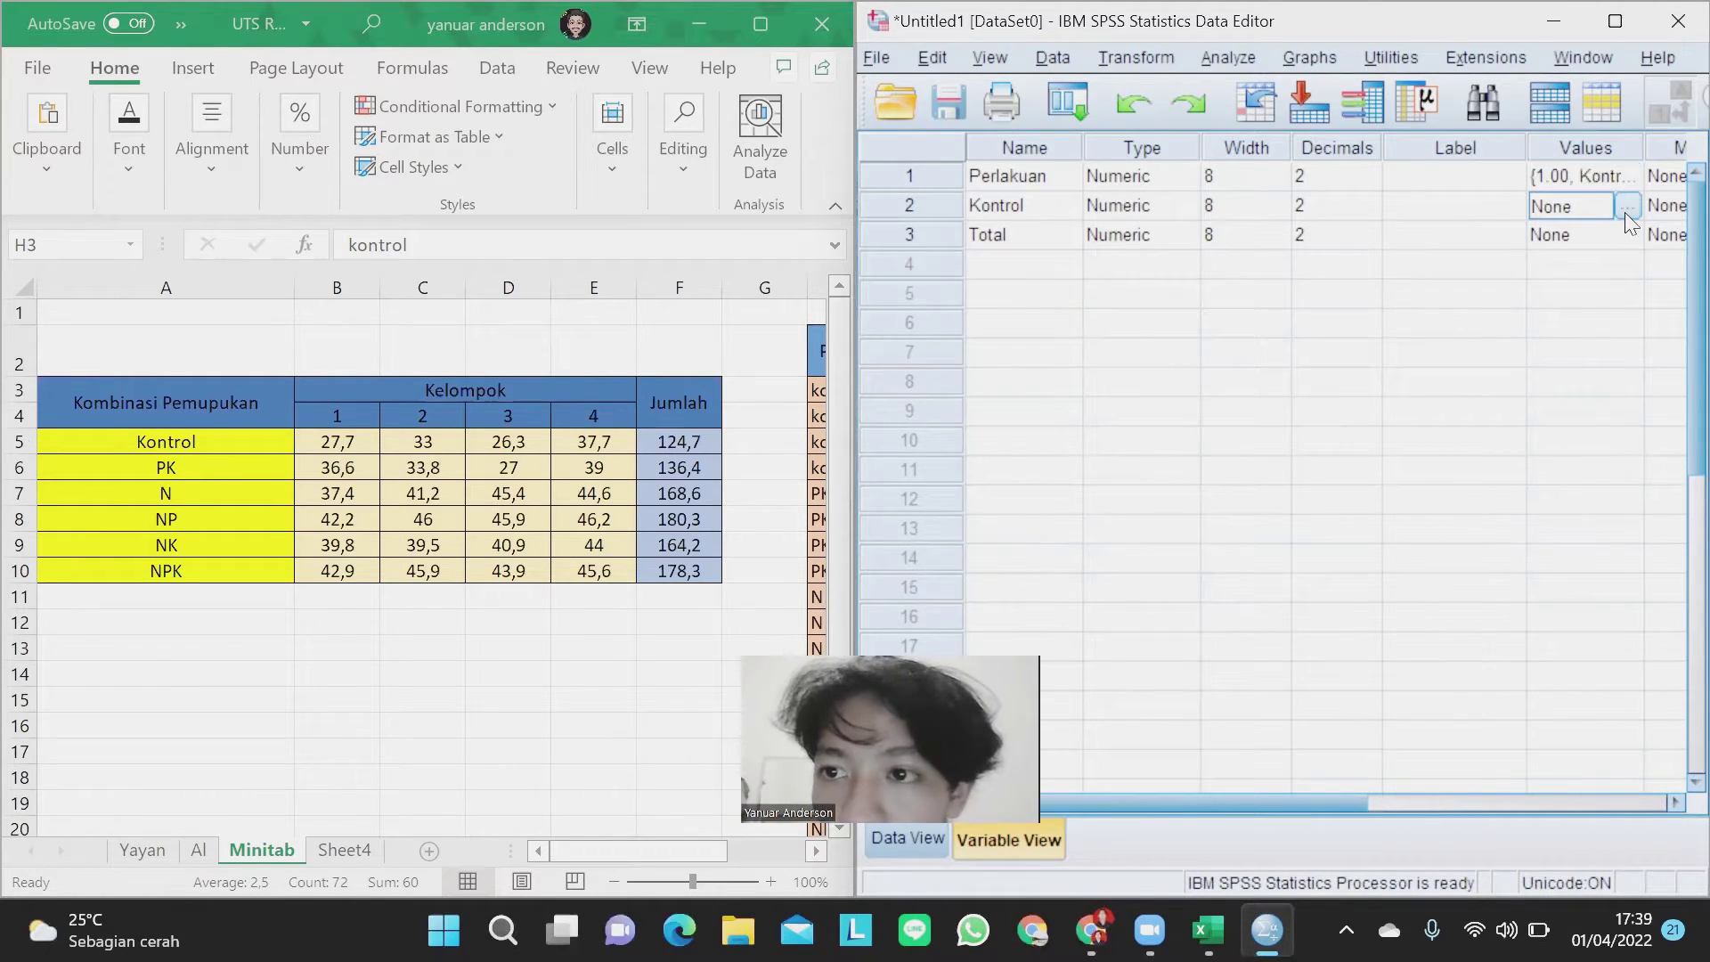
{"action": "left_click", "coordinate": [1627, 206]}
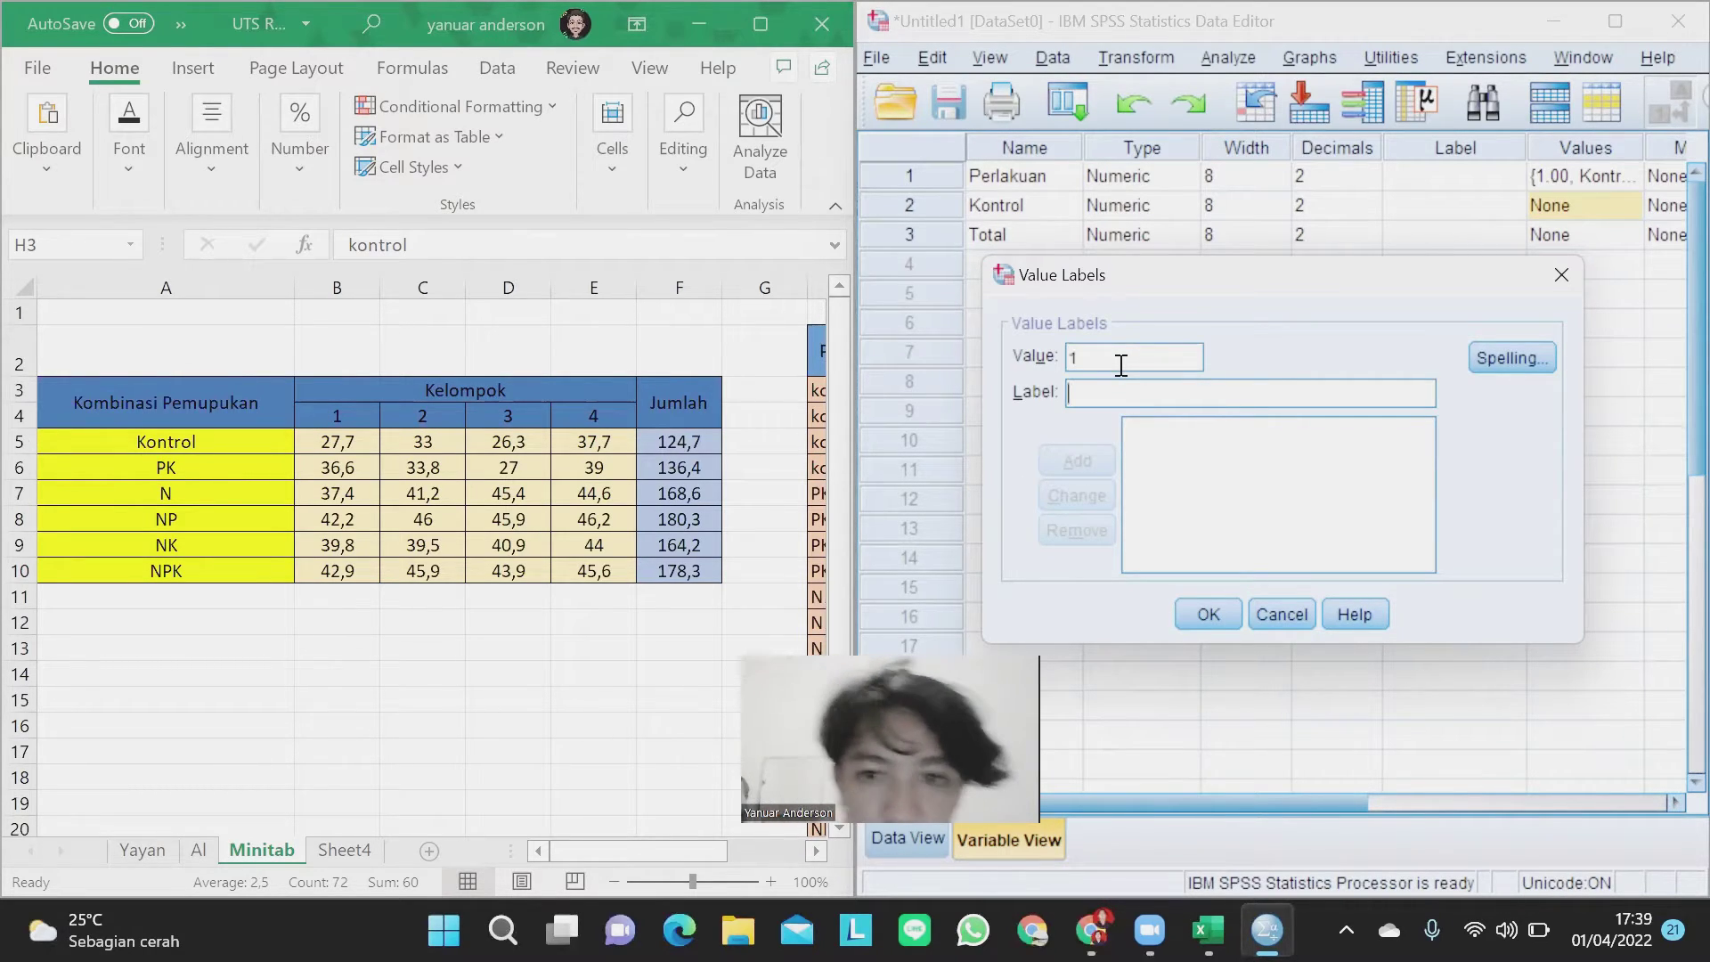
{"action": "key", "text": "Tab"}
{"action": "type", "text": "K"}
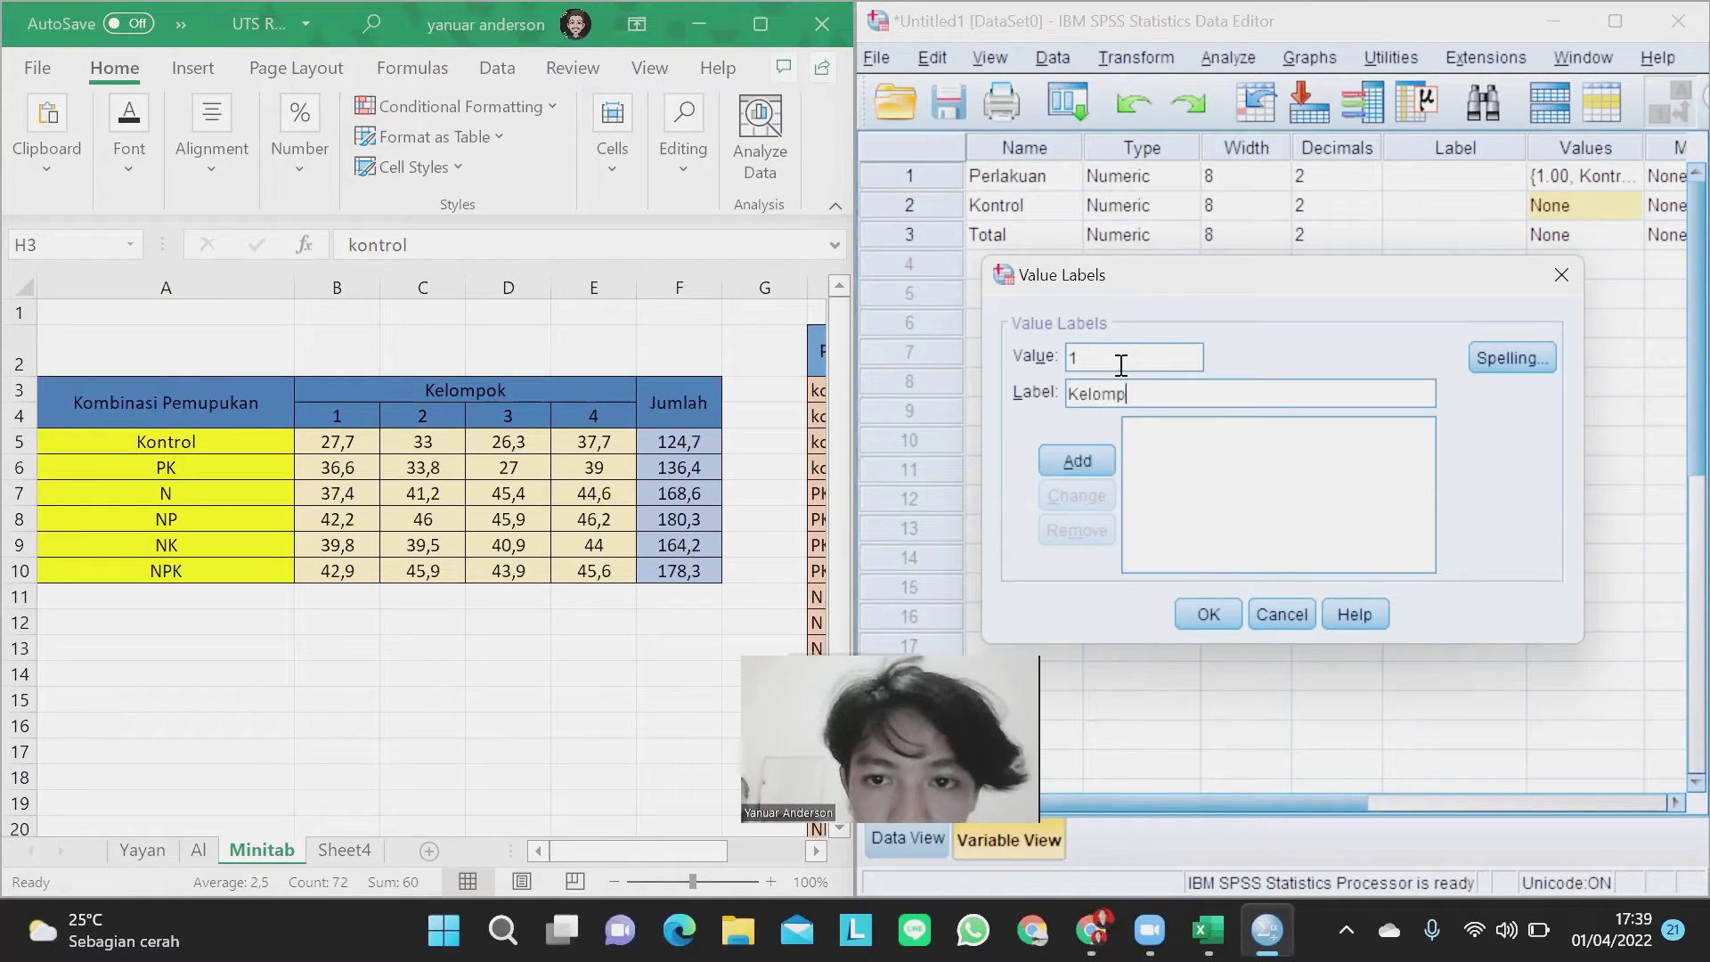
{"action": "key", "text": "Return"}
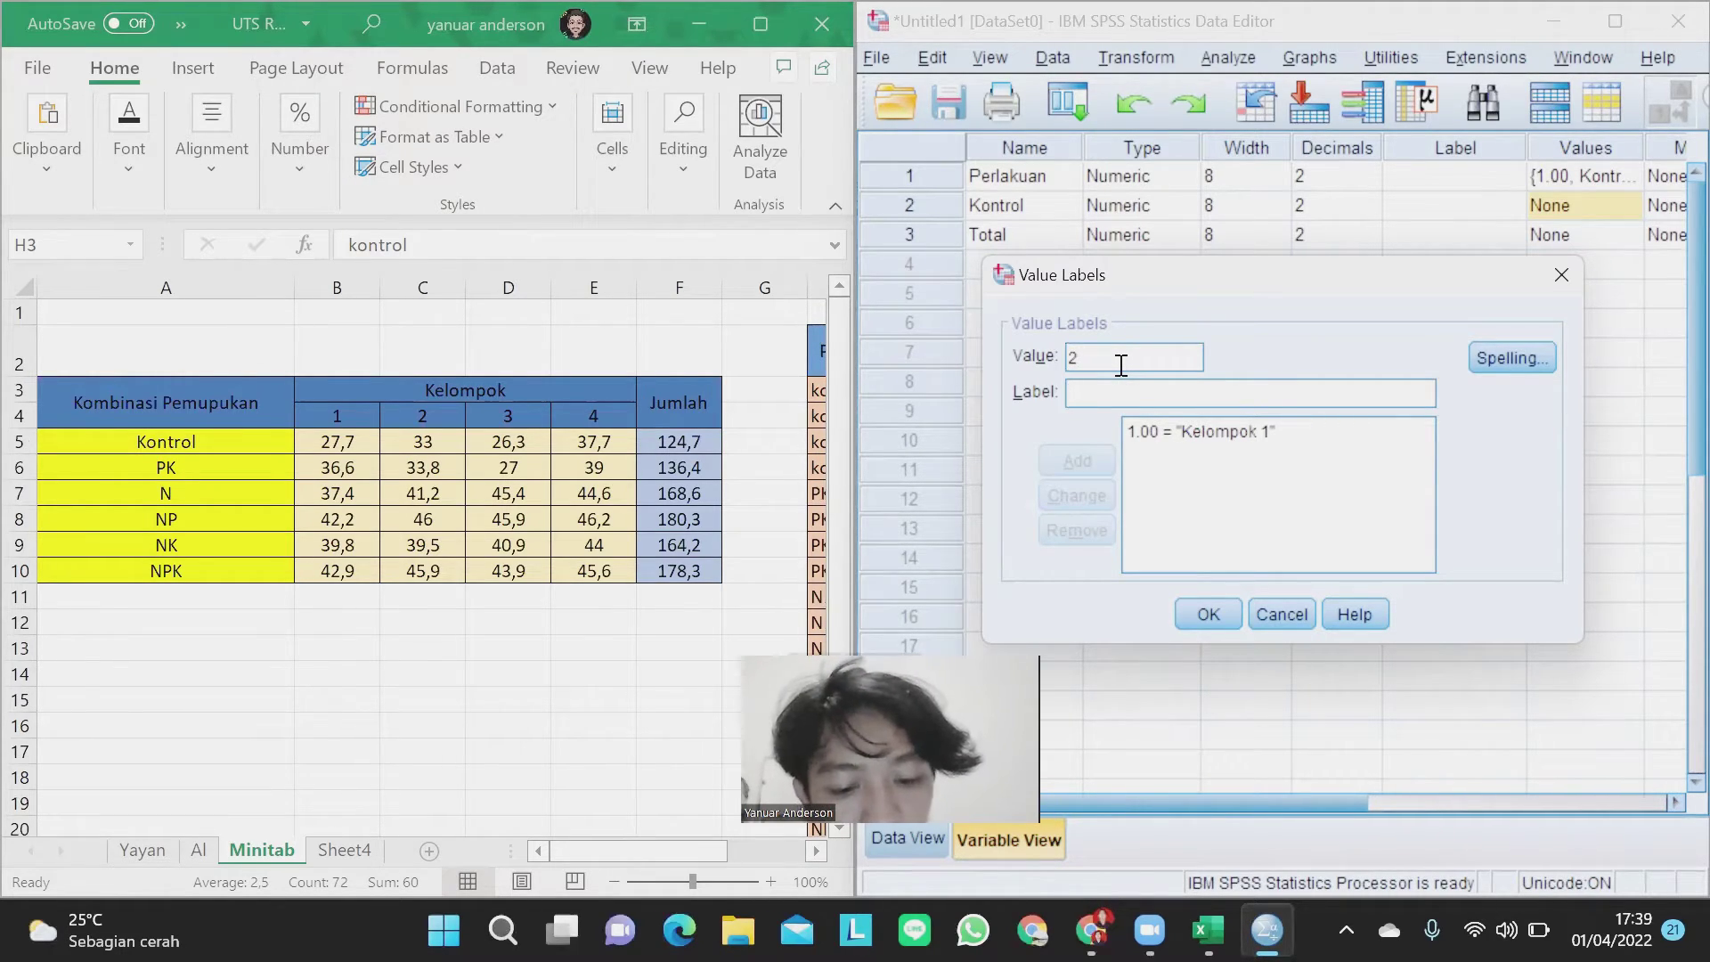
{"action": "type", "text": "Kelomp"}
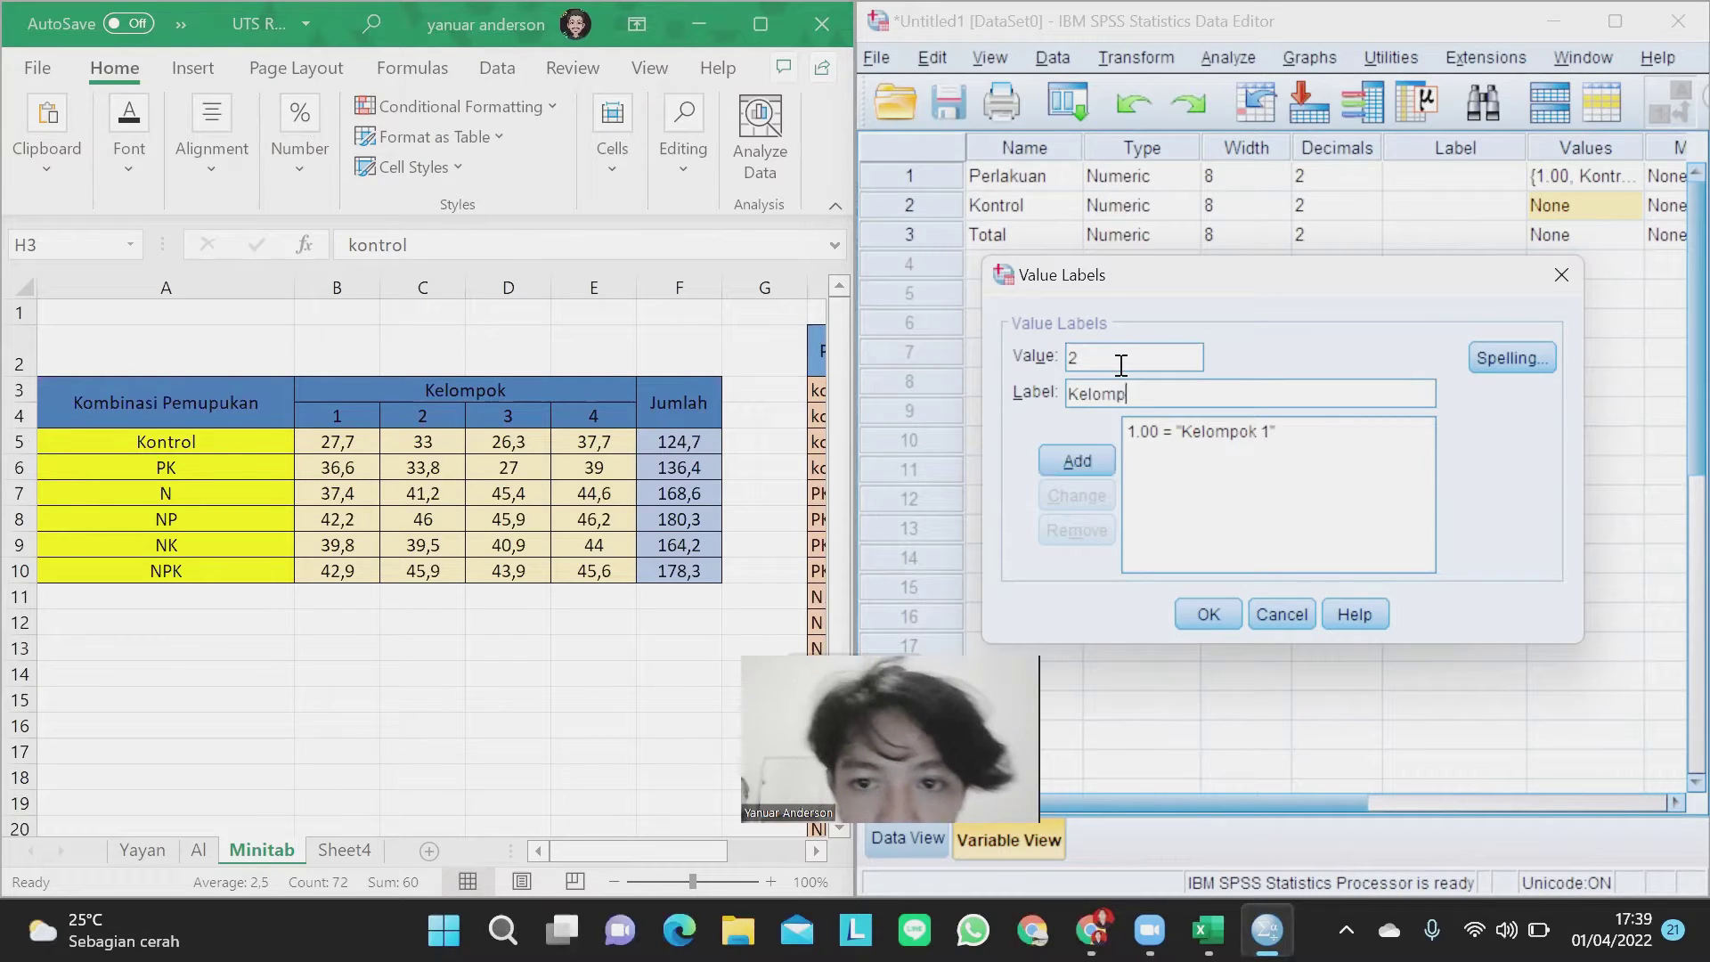
{"action": "type", "text": "ok 2"}
{"action": "key", "text": "Return"}
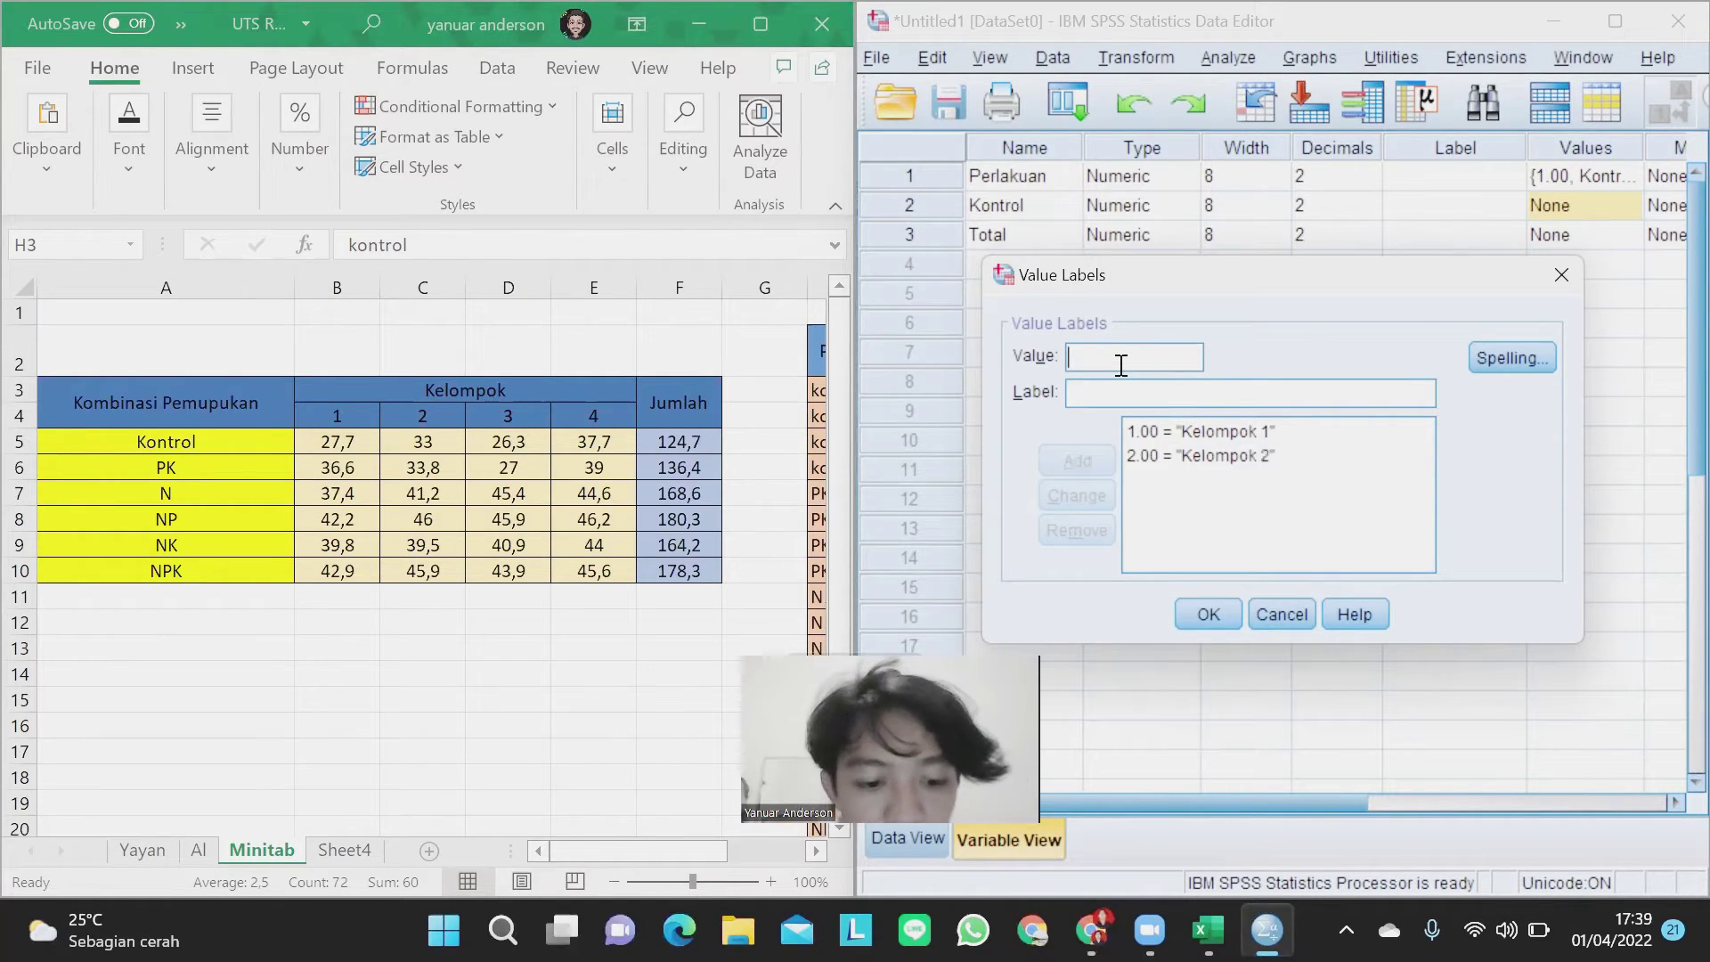
{"action": "type", "text": "Kelompok 3"}
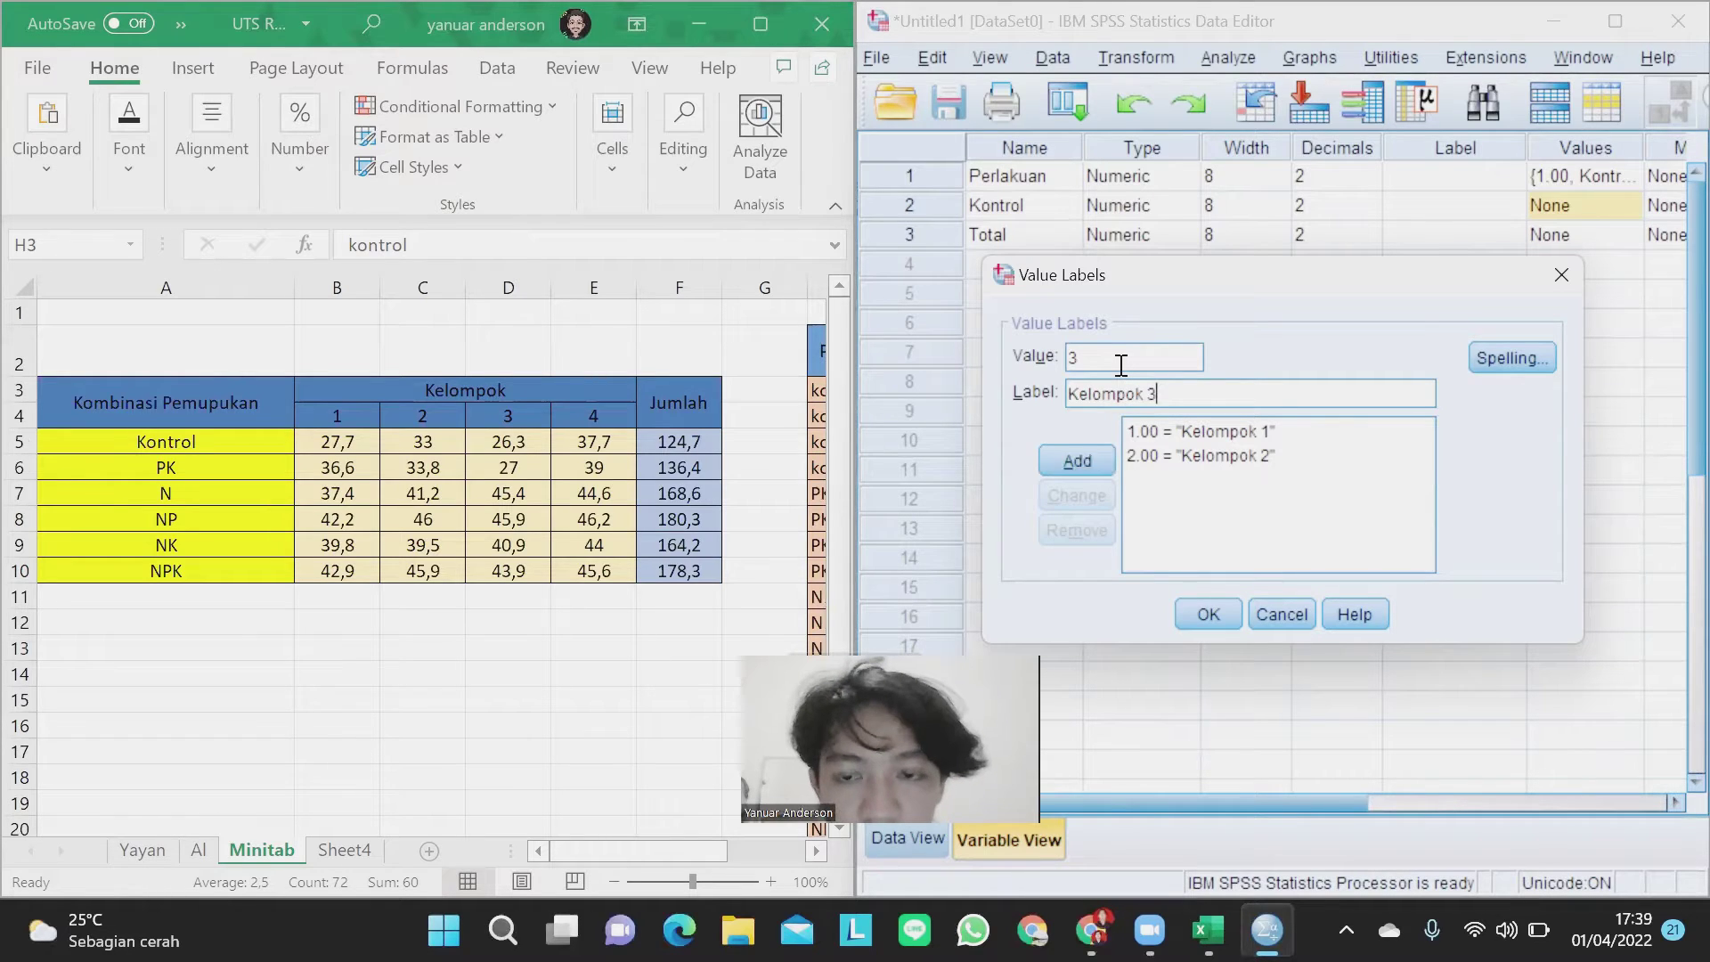
{"action": "key", "text": "Return"}
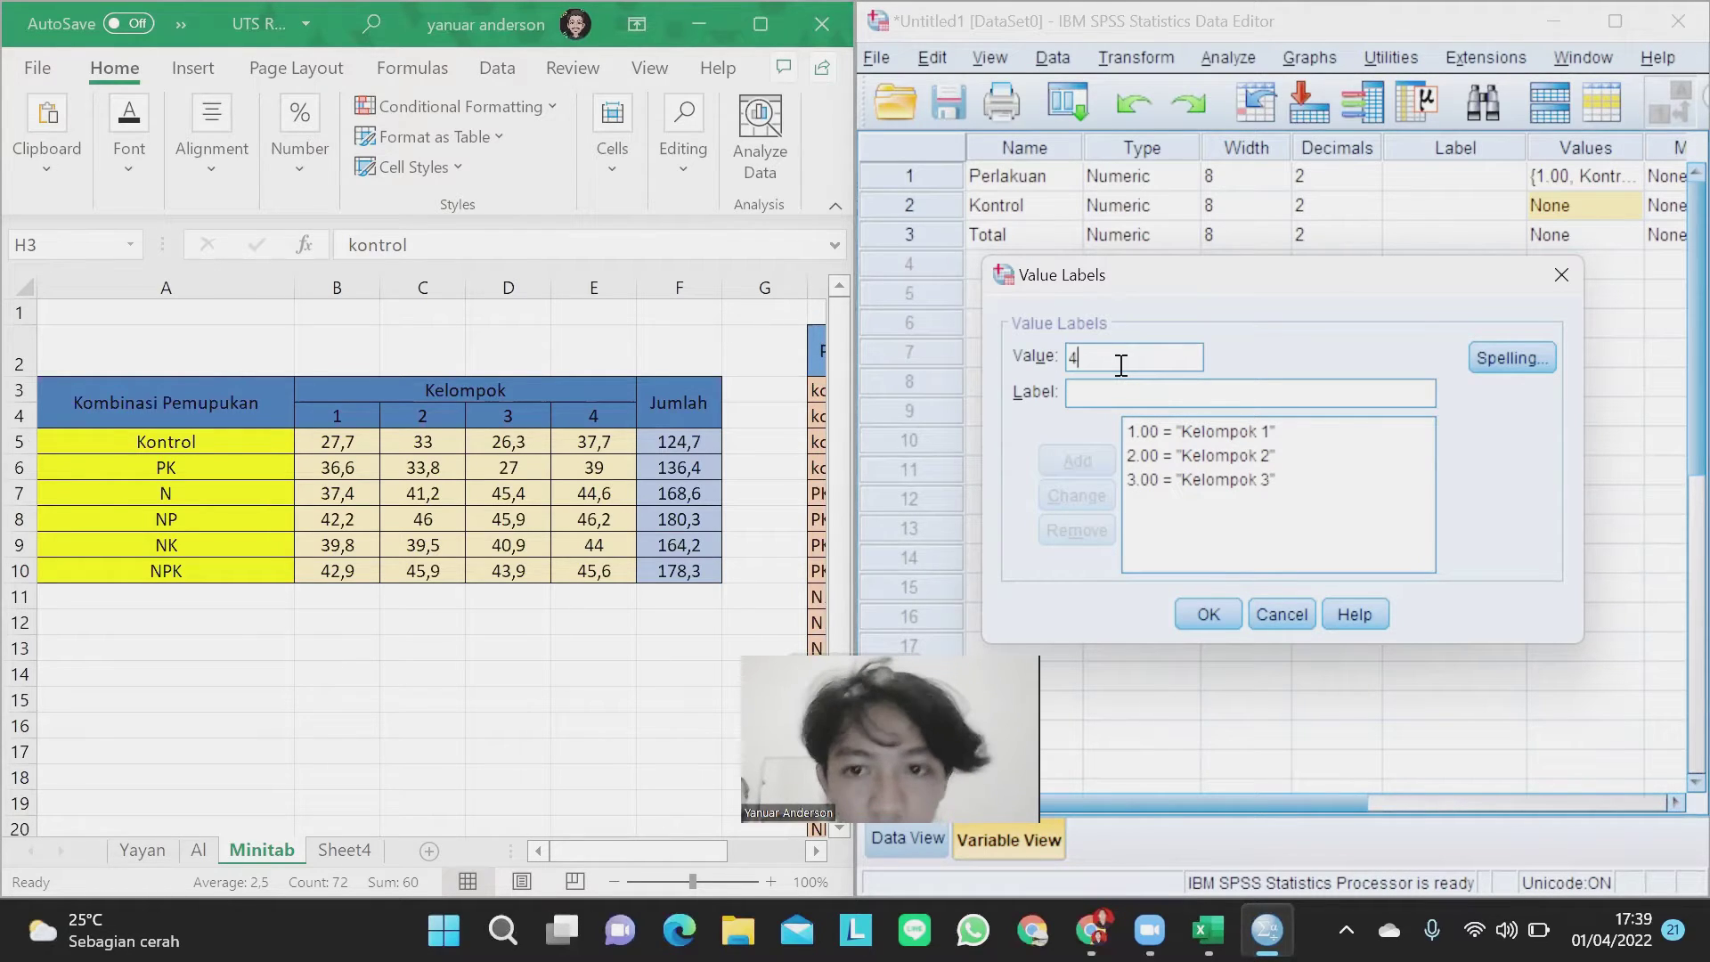
{"action": "type", "text": "Kelompok 4"}
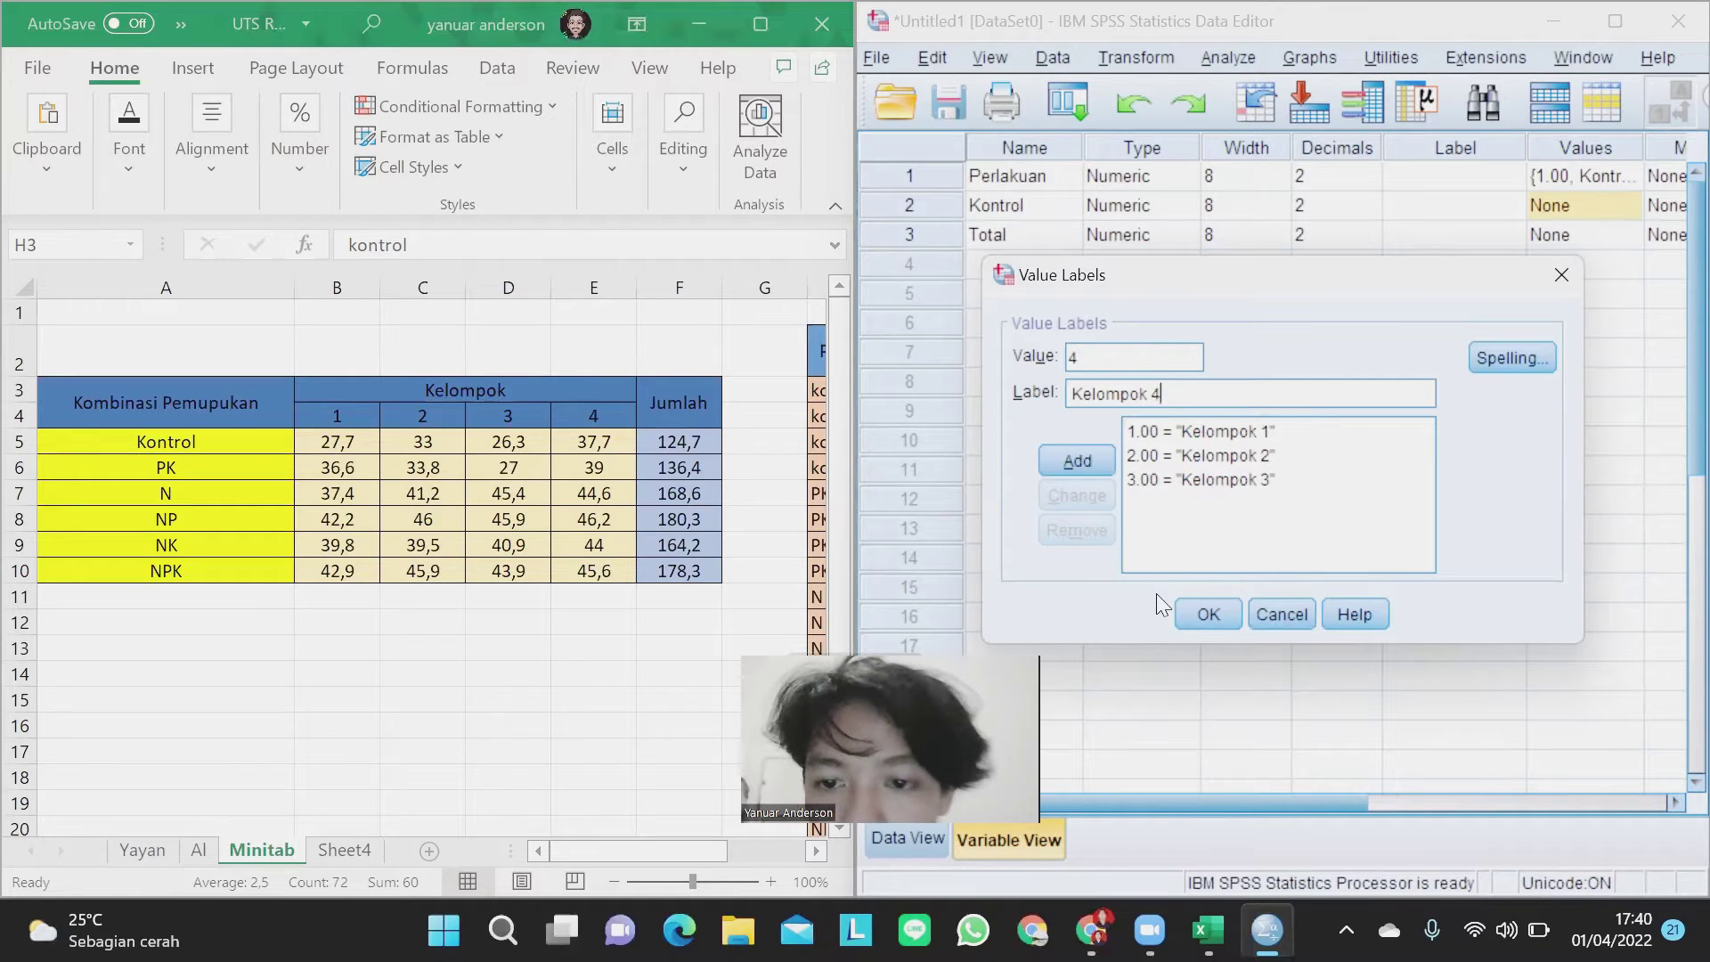
{"action": "left_click", "coordinate": [1204, 617]}
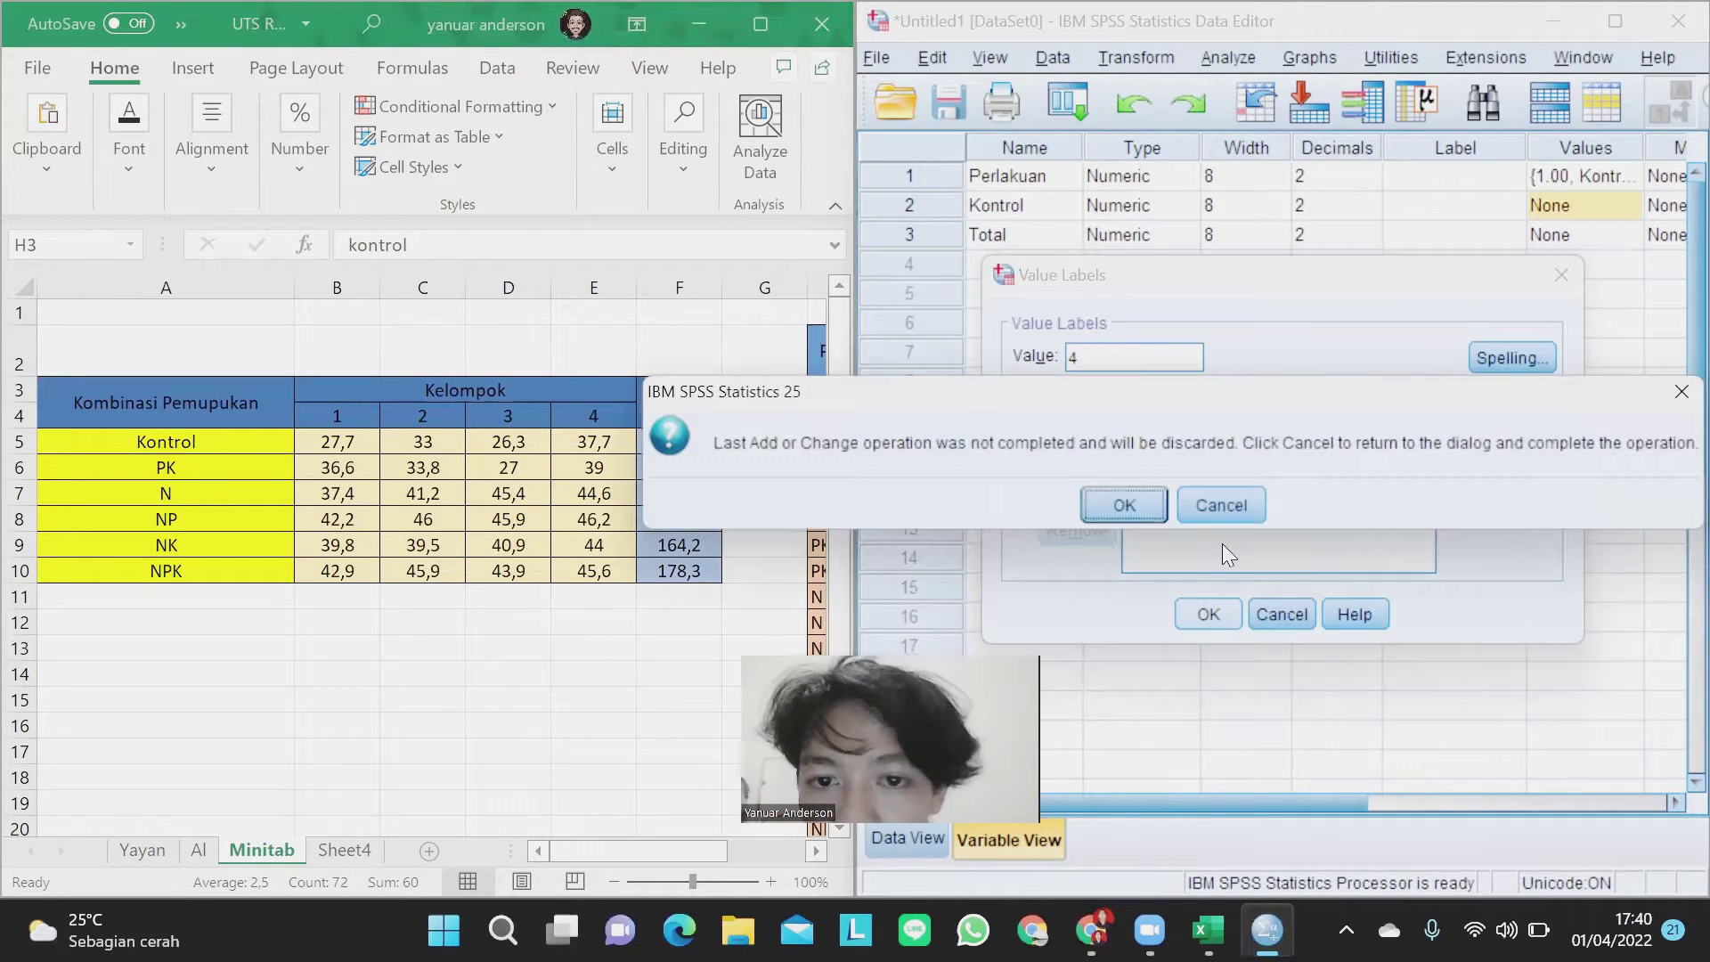
{"action": "left_click", "coordinate": [1126, 505]}
Reopen the Kontrol variable's value labels, add 4 for Kelompok 4, and accept the set.
{"action": "left_click", "coordinate": [1627, 206]}
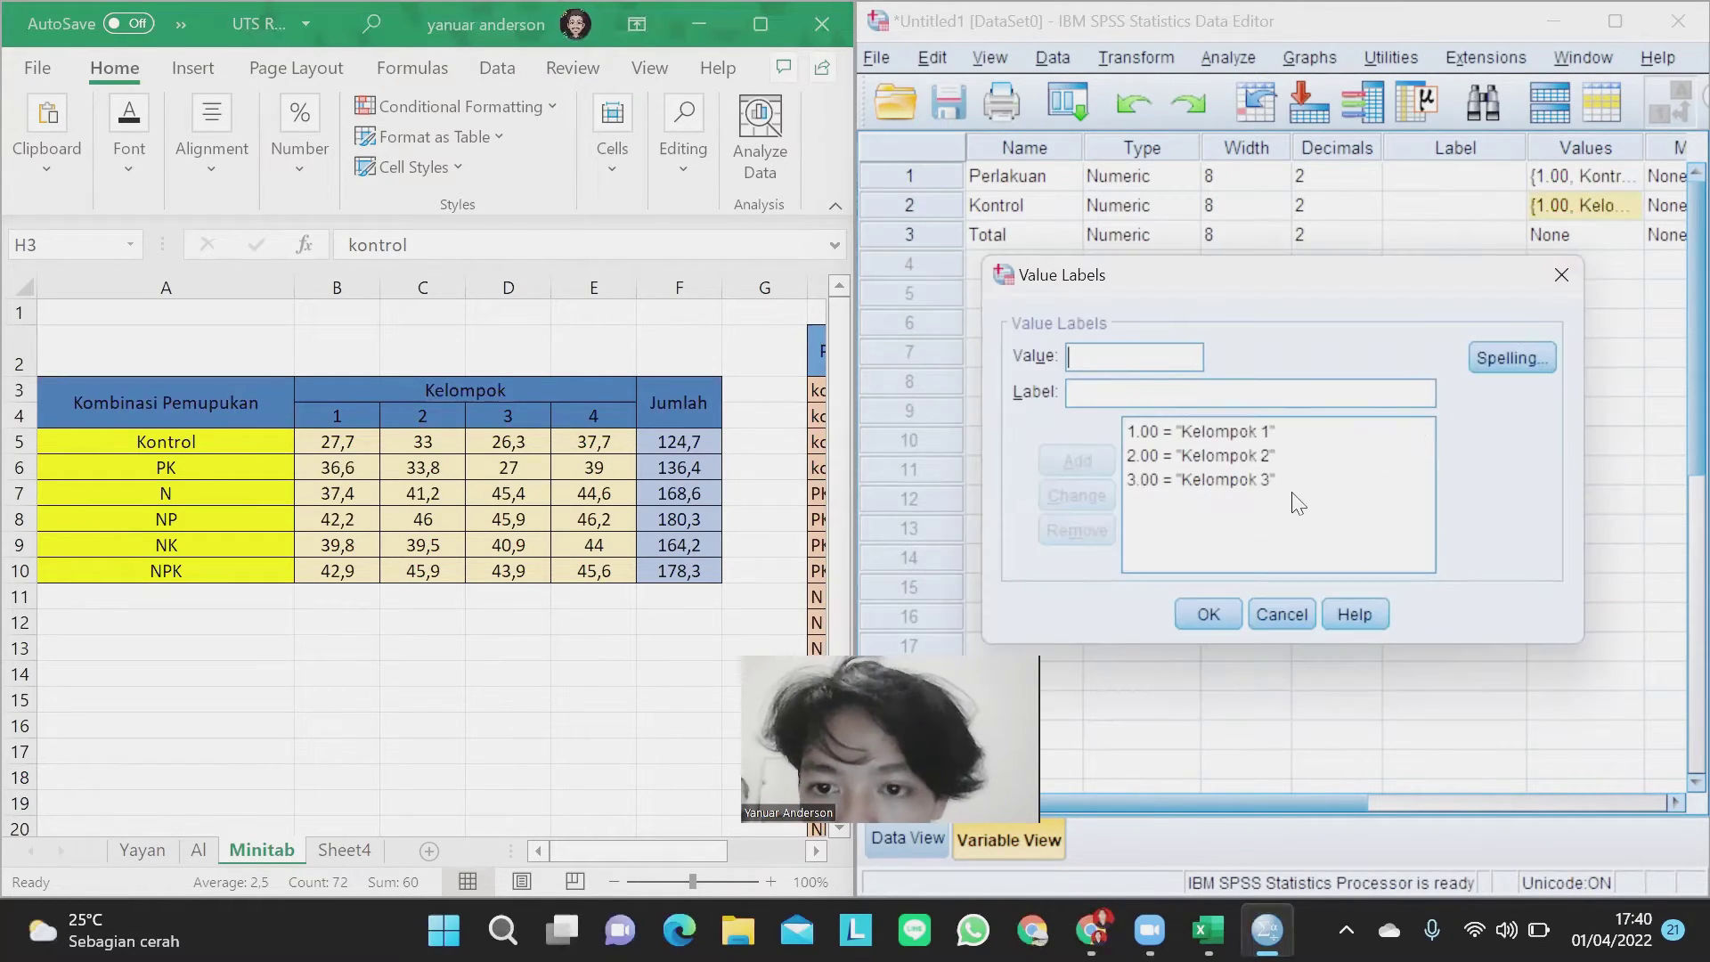
{"action": "type", "text": "4"}
{"action": "left_click", "coordinate": [1127, 381]}
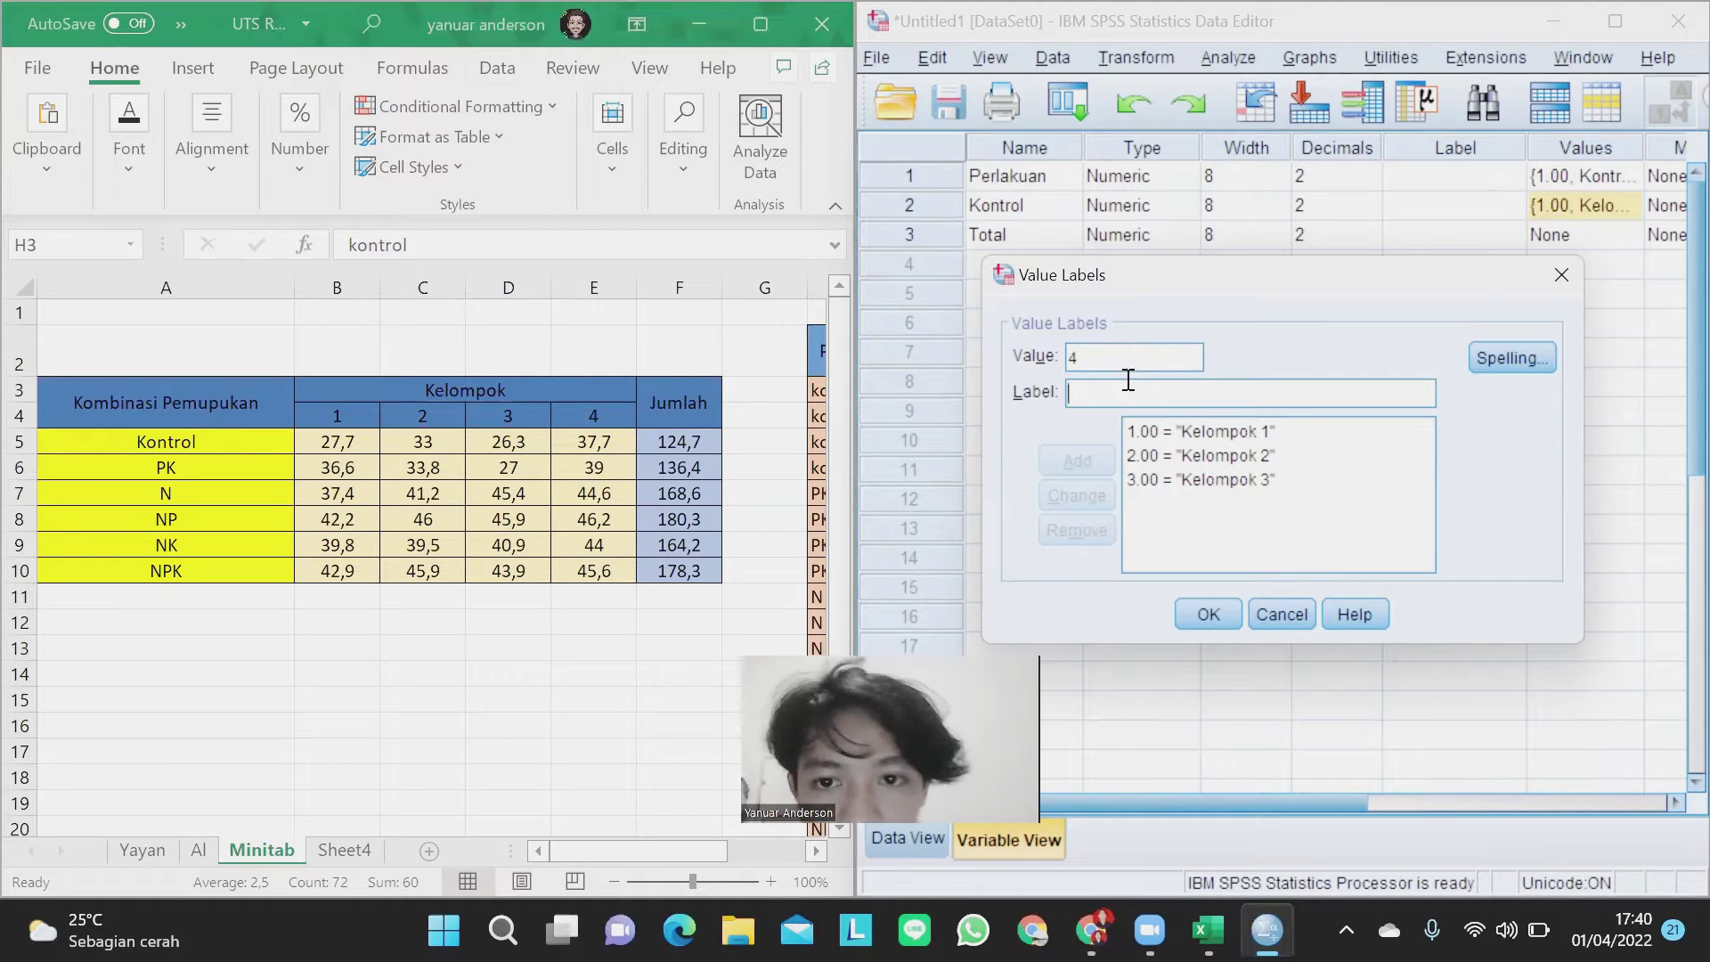
{"action": "type", "text": "Kelompok "}
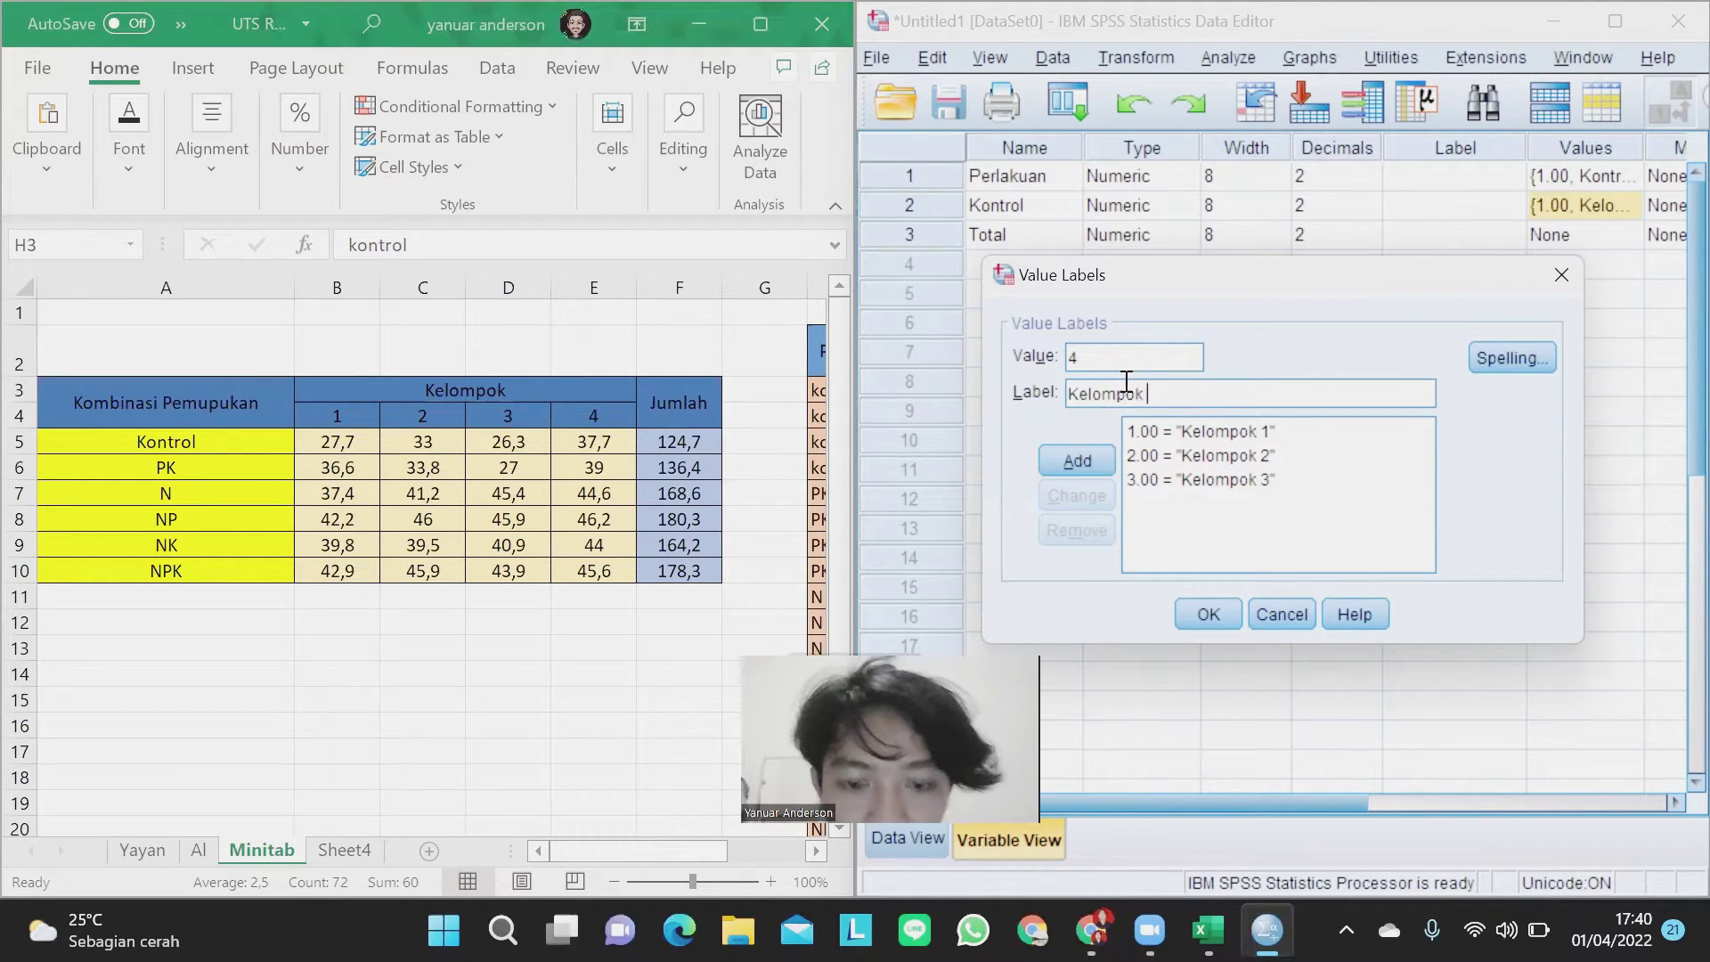
{"action": "type", "text": "4"}
{"action": "key", "text": "Return"}
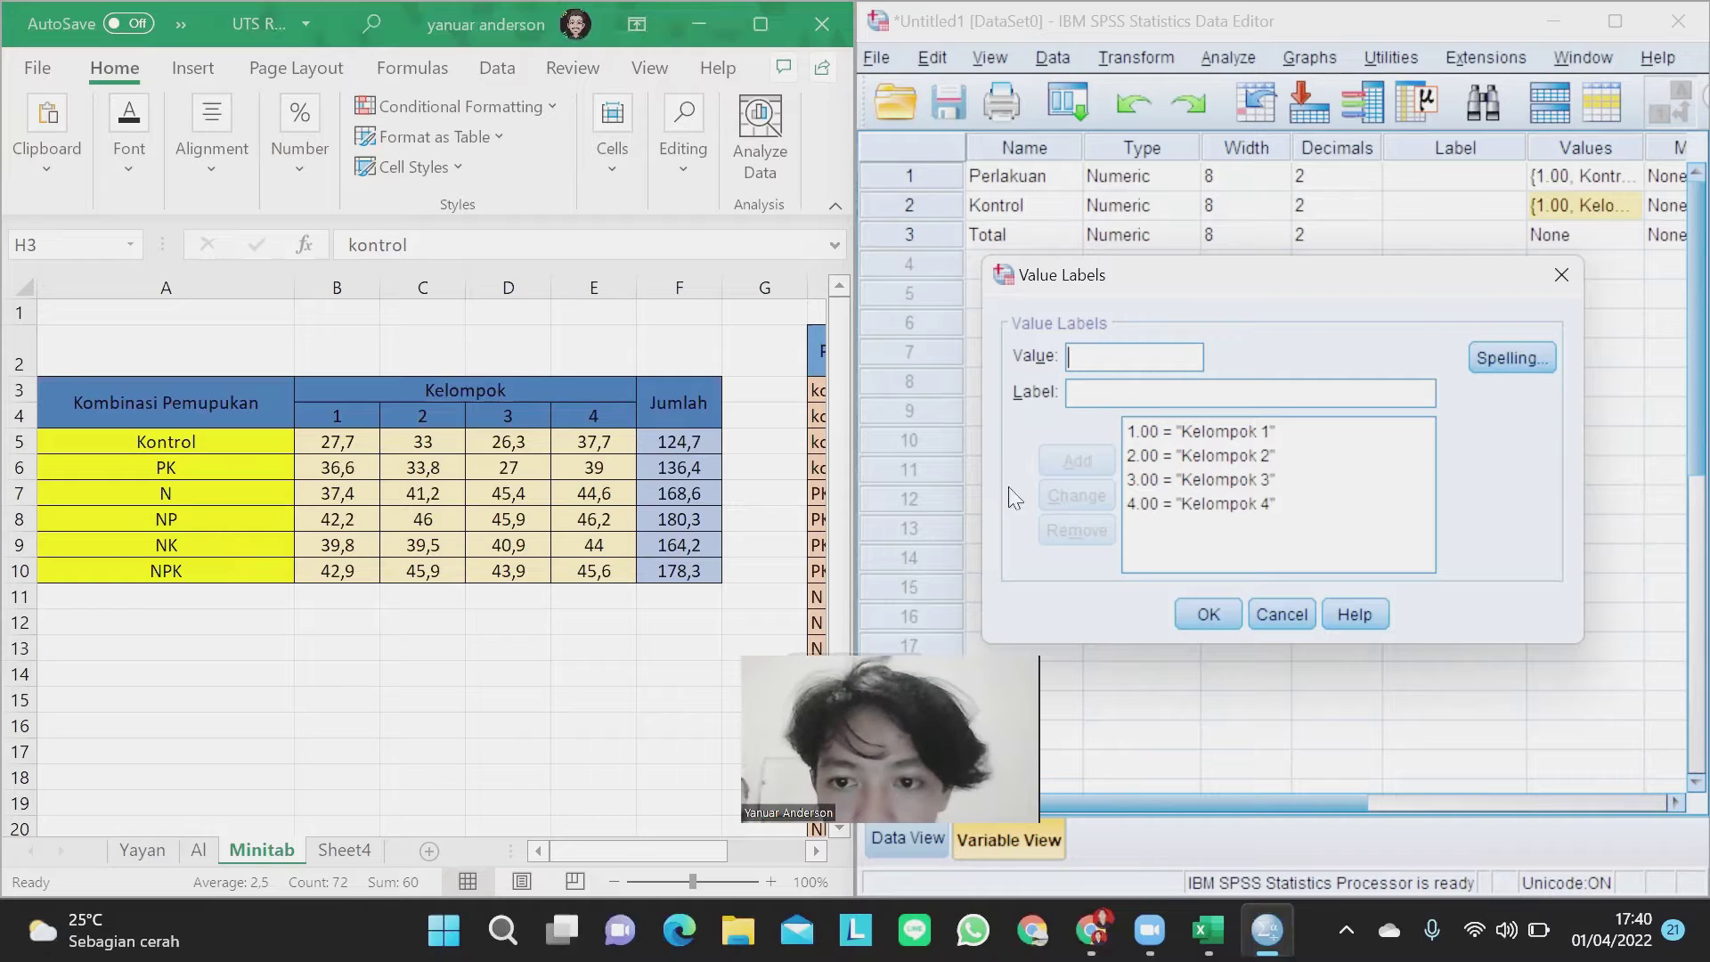
{"action": "left_click", "coordinate": [1209, 614]}
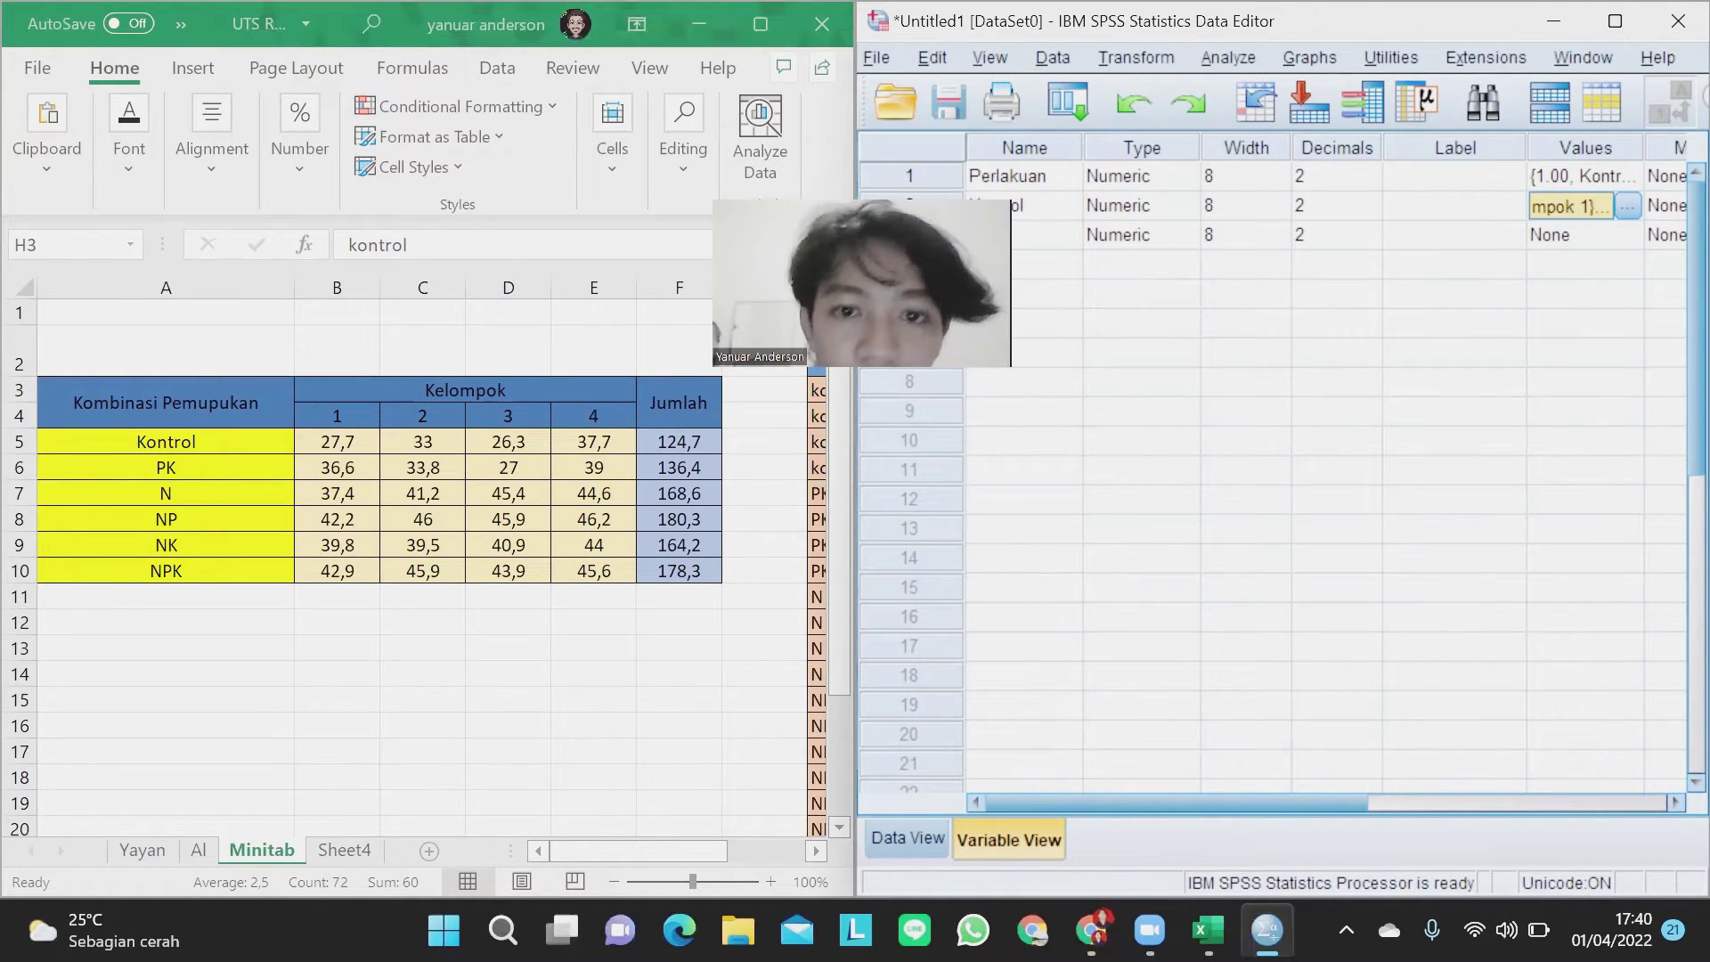
Set the measurement level to Nominal for Perlakuan and Kontrol, and to Scale for Total.
{"action": "left_click", "coordinate": [926, 835]}
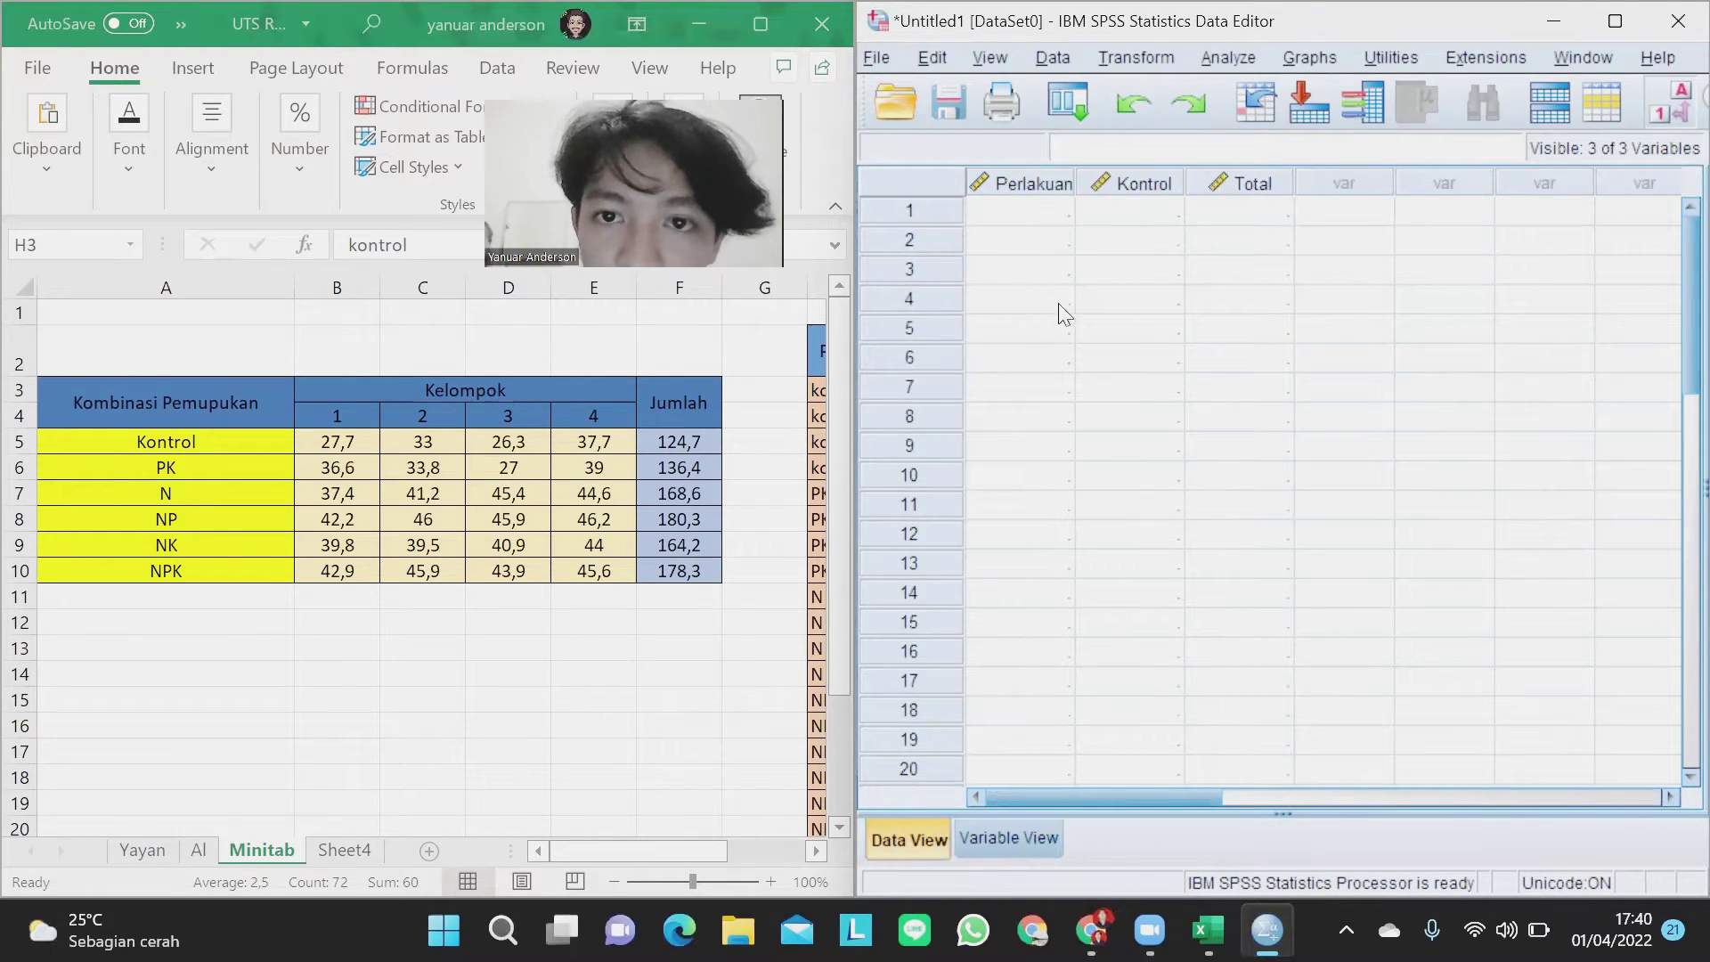
{"action": "left_click", "coordinate": [1044, 841]}
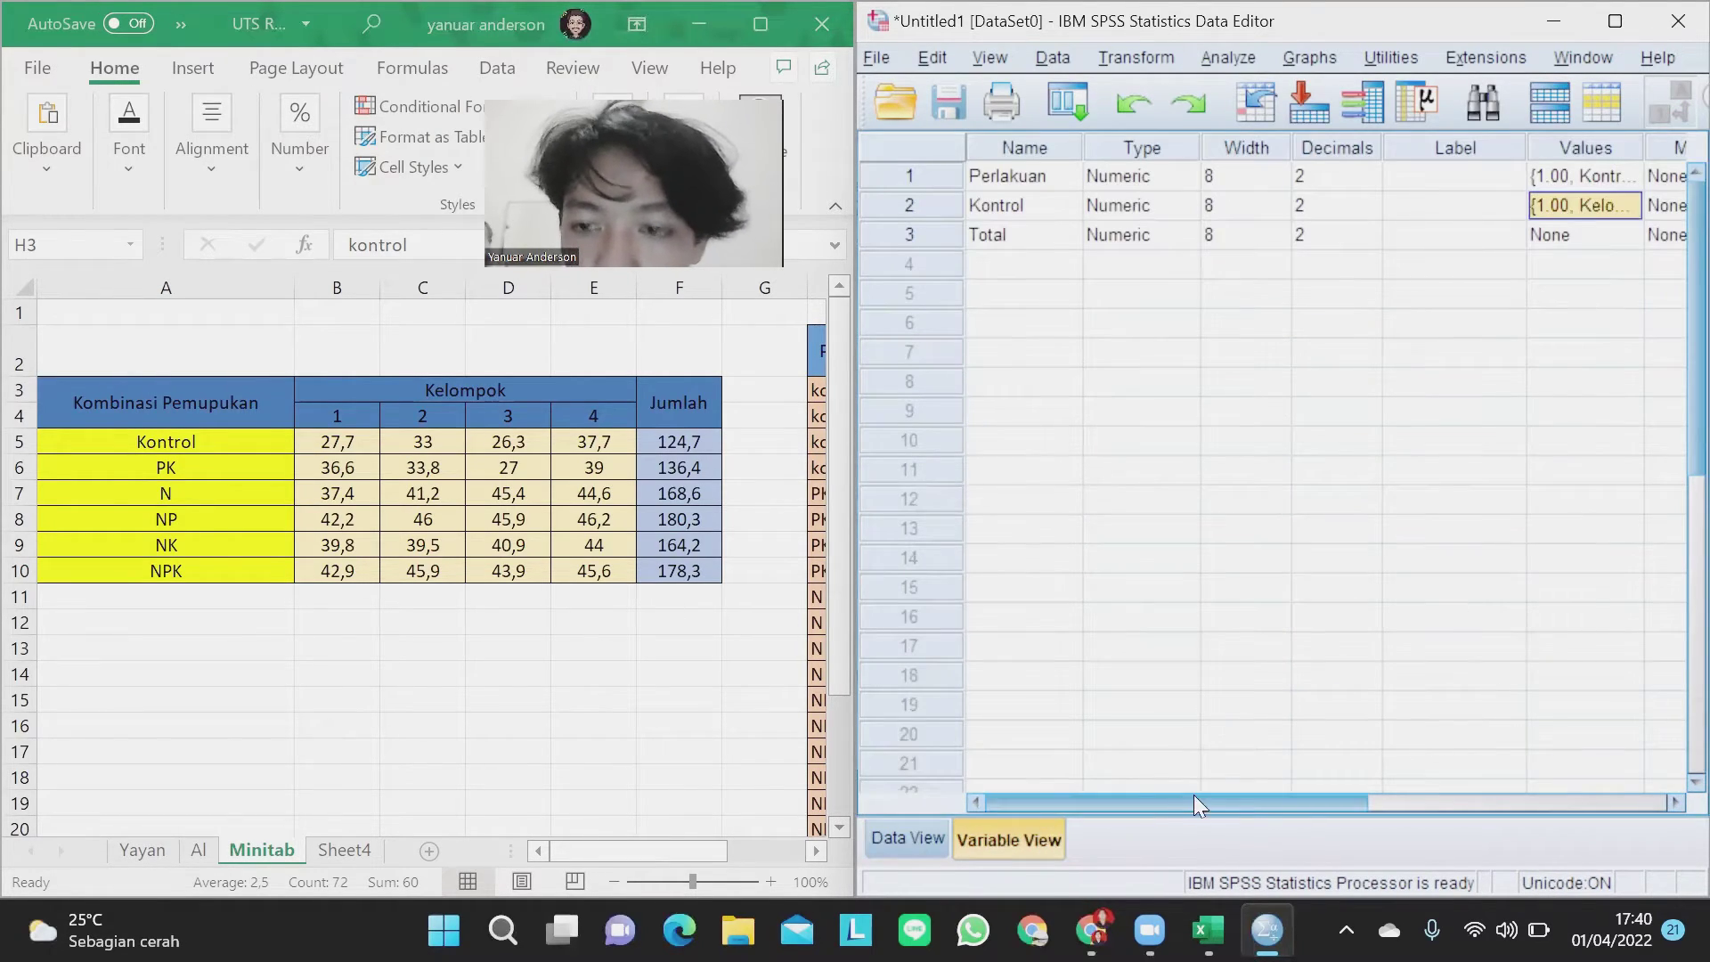
{"action": "left_click_drag", "start_coordinate": [1194, 802], "coordinate": [1495, 802]}
{"action": "left_click", "coordinate": [1465, 176]}
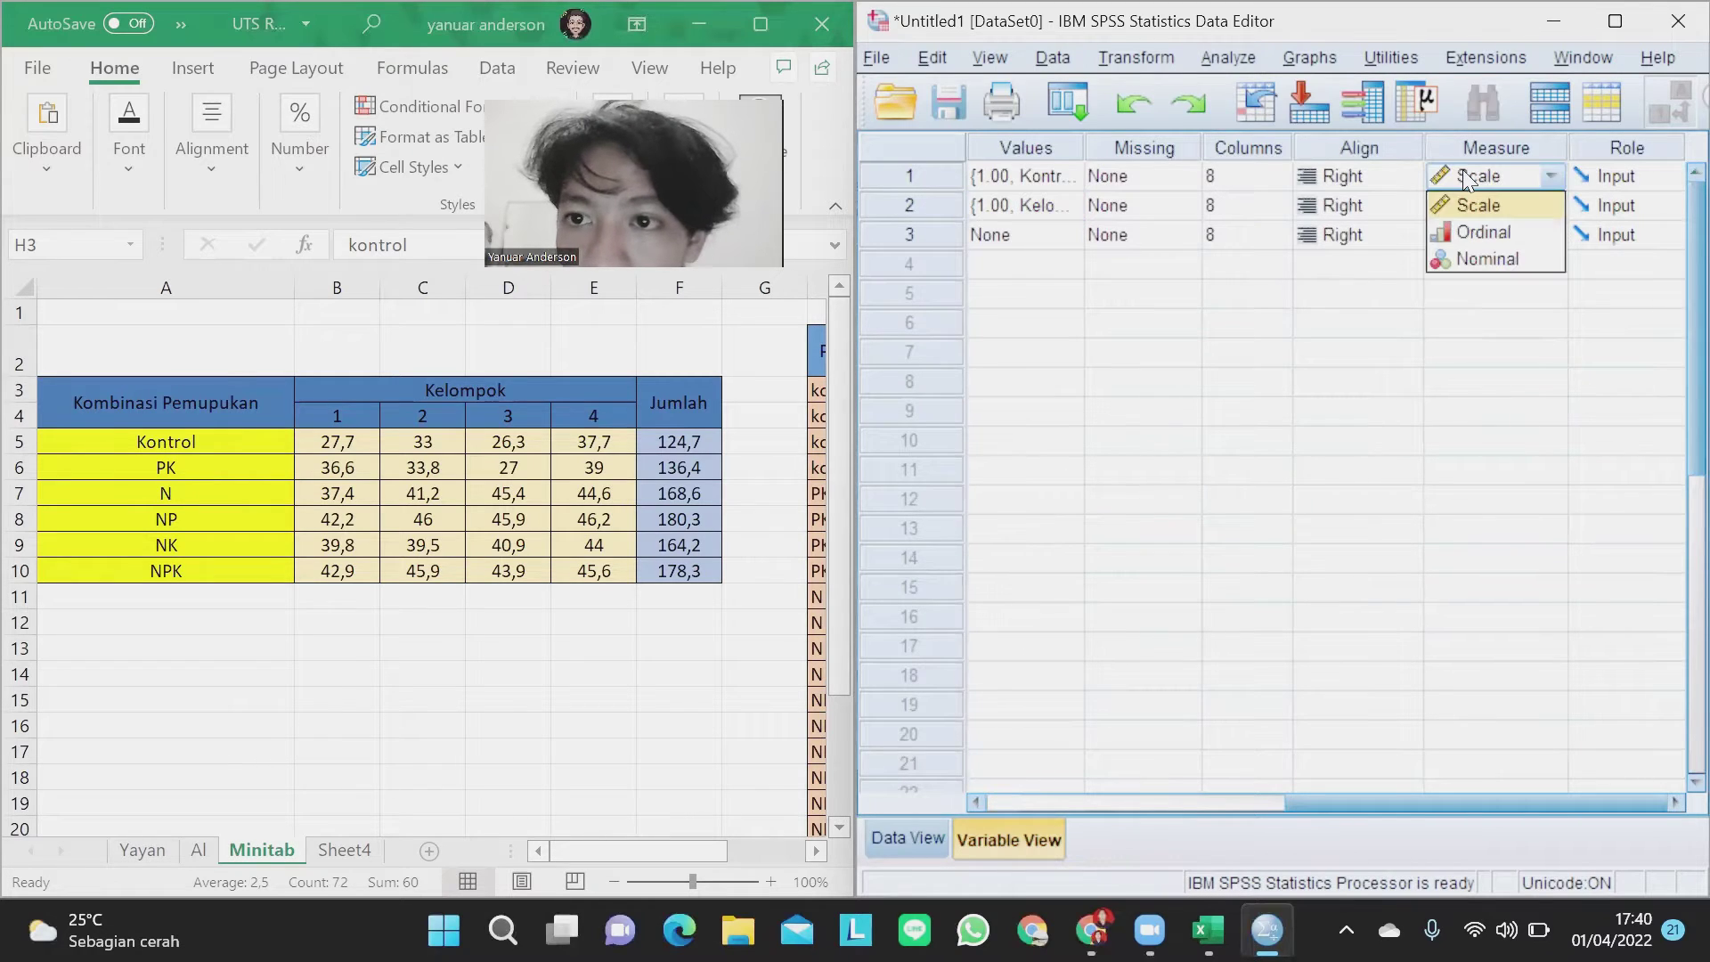
{"action": "left_click", "coordinate": [1480, 260]}
{"action": "left_click", "coordinate": [1488, 206]}
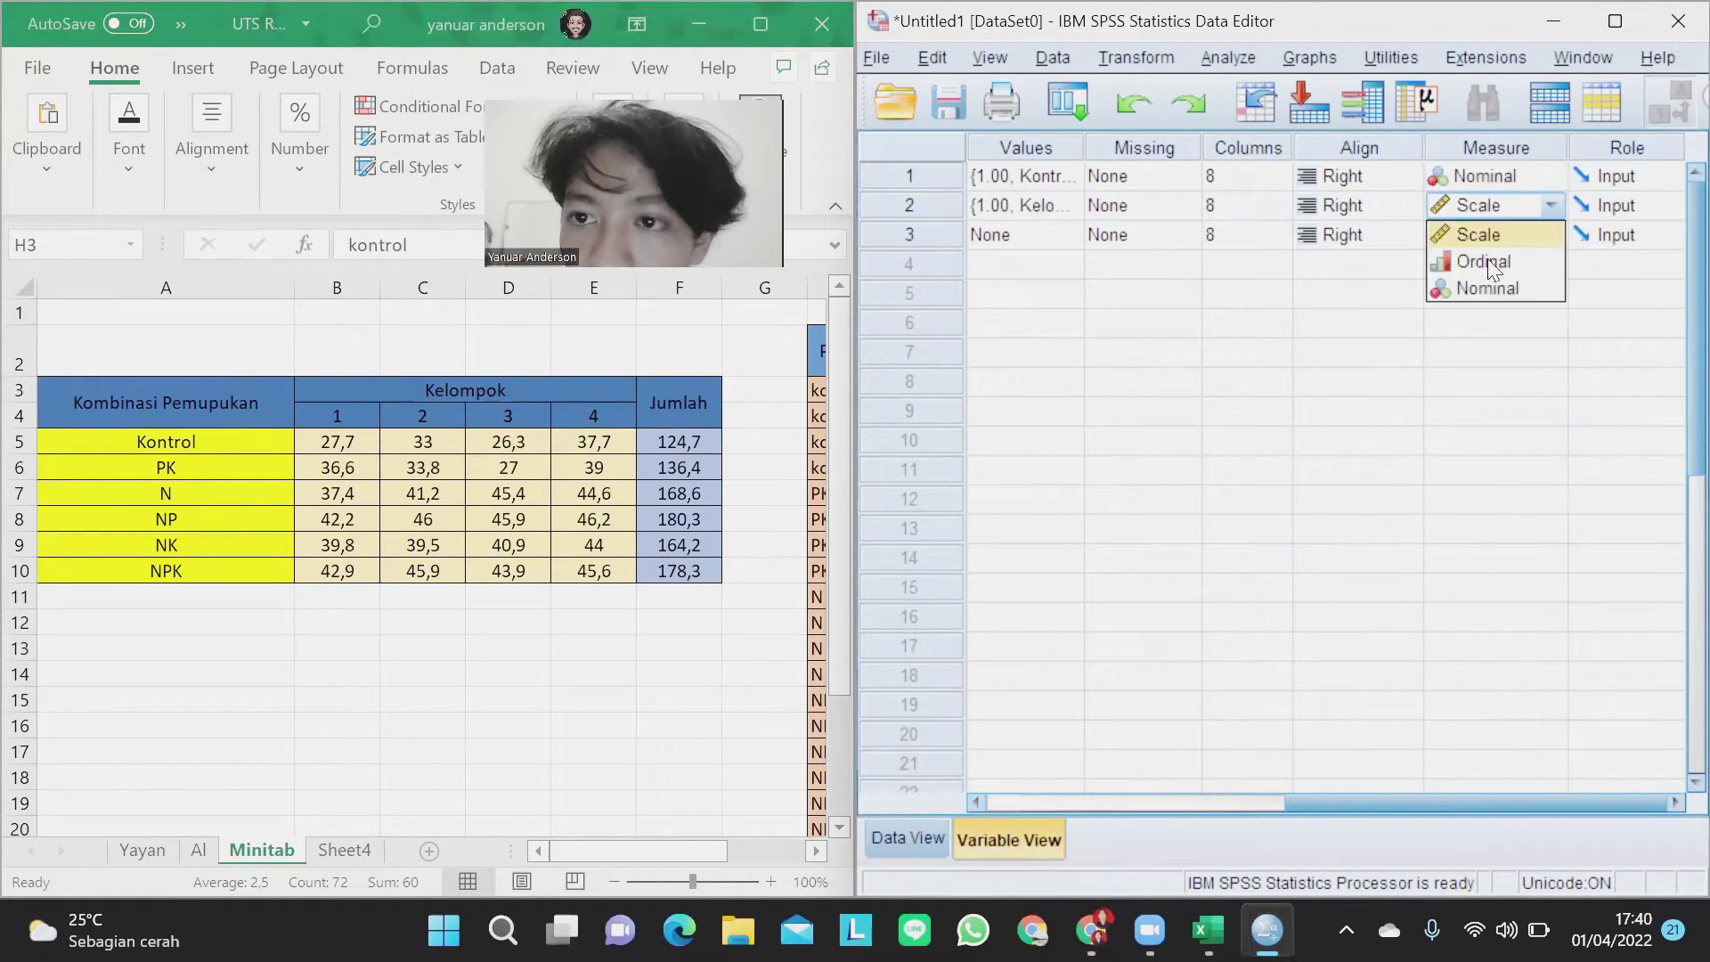
{"action": "left_click", "coordinate": [1489, 285]}
{"action": "left_click", "coordinate": [1501, 238]}
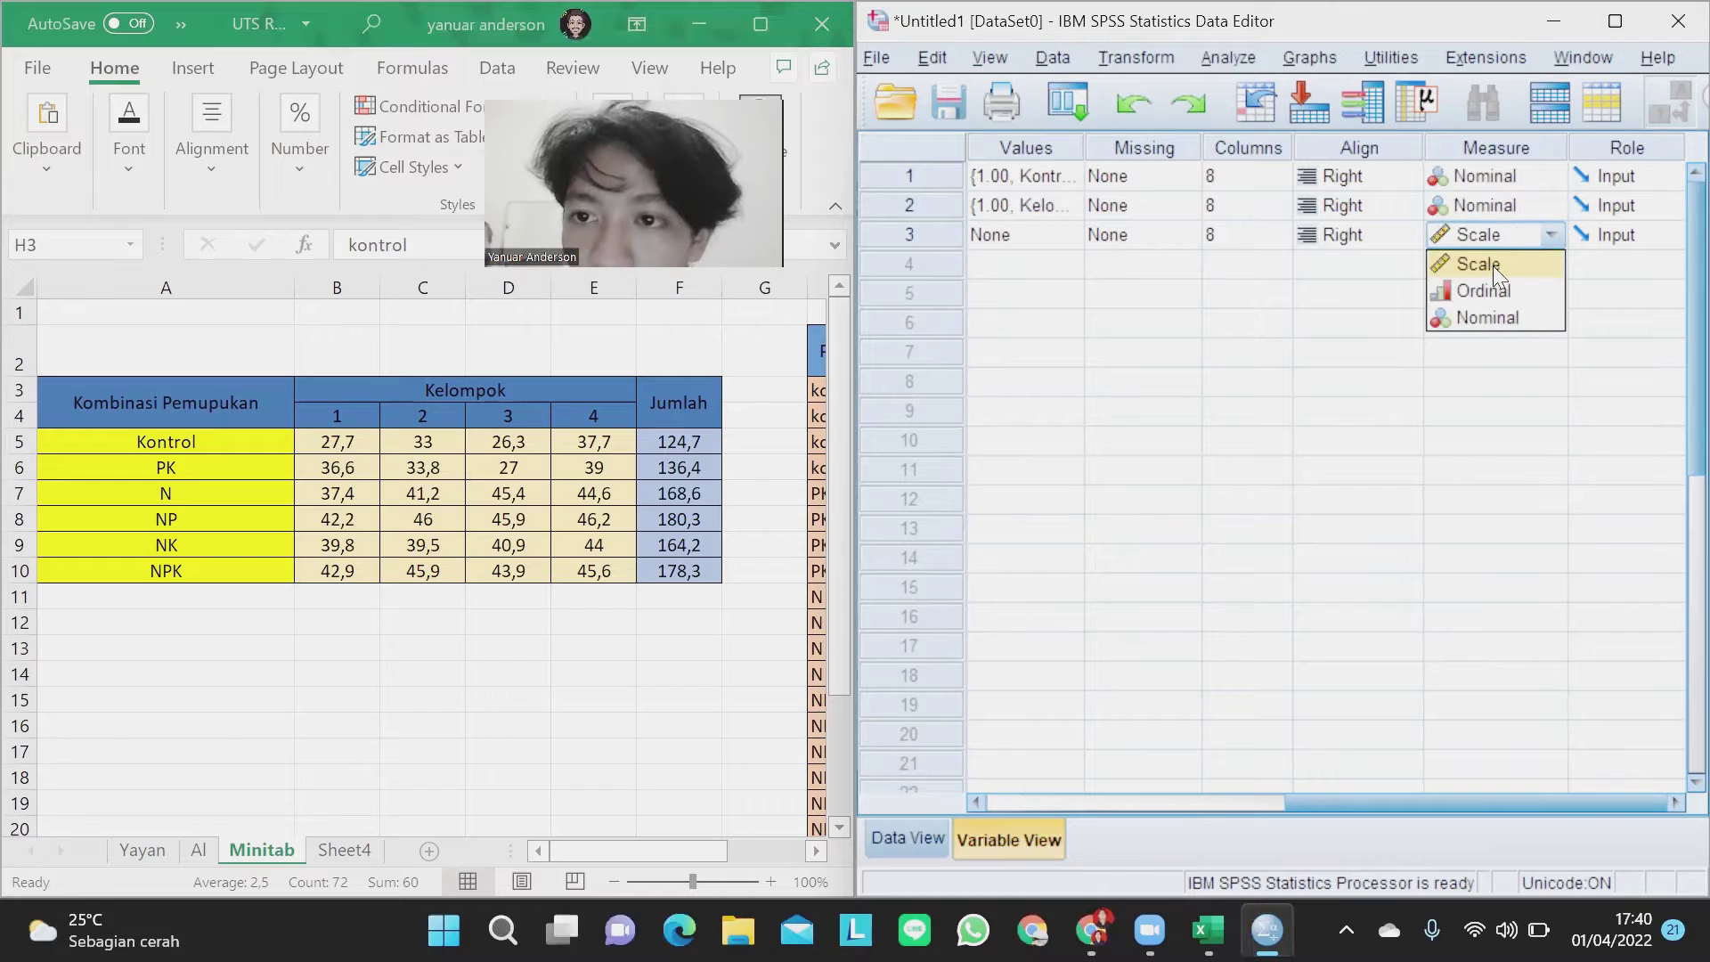
{"action": "left_click", "coordinate": [1492, 267]}
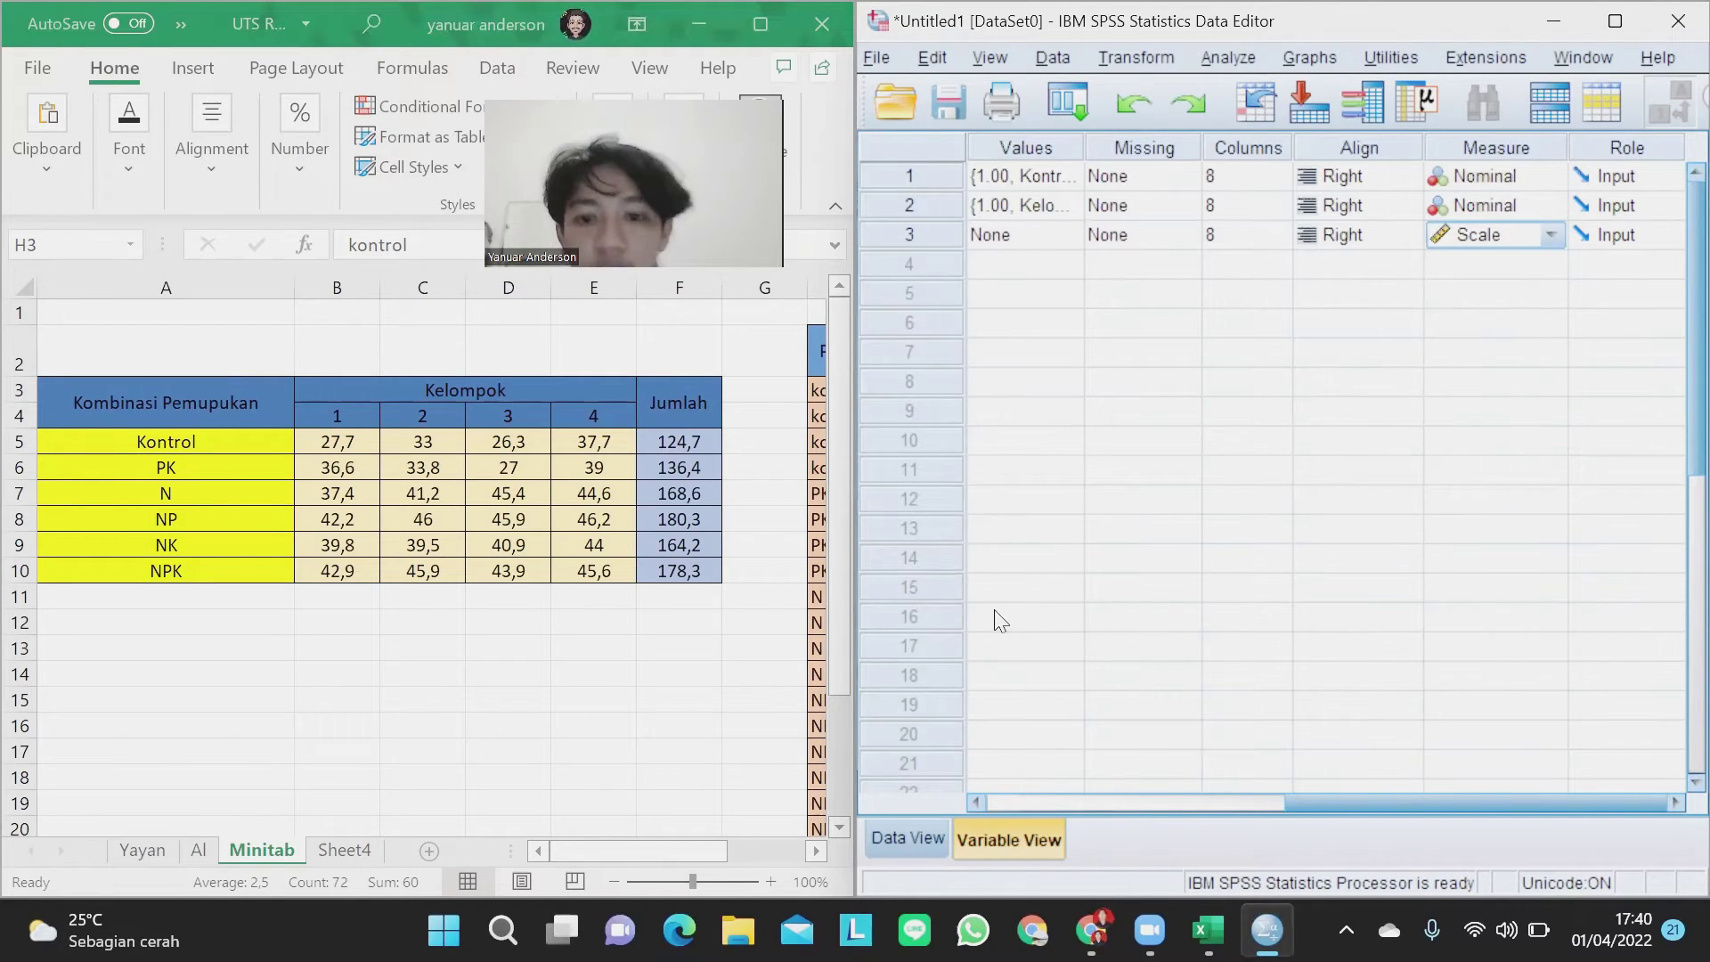
Copy the data range H3:J26 from the Excel Minitab sheet and paste it into the SPSS data grid, starting at row 1 of Perlakuan.
{"action": "left_click", "coordinate": [899, 835]}
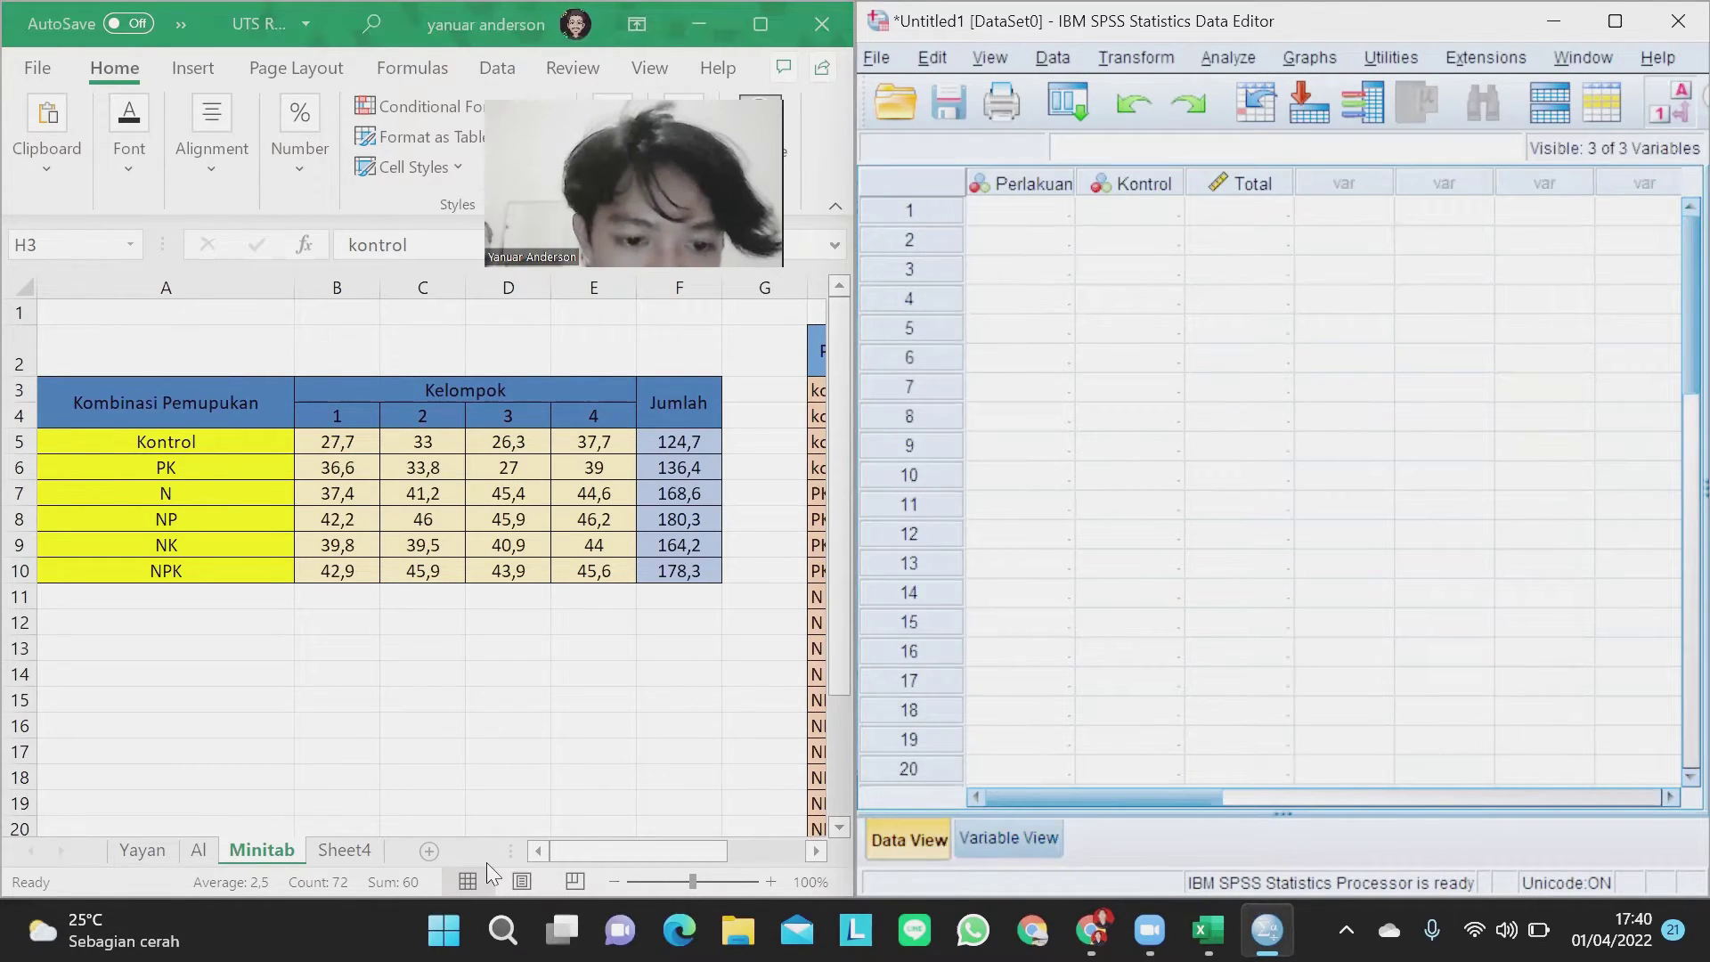
{"action": "left_click_drag", "start_coordinate": [628, 853], "coordinate": [515, 704]}
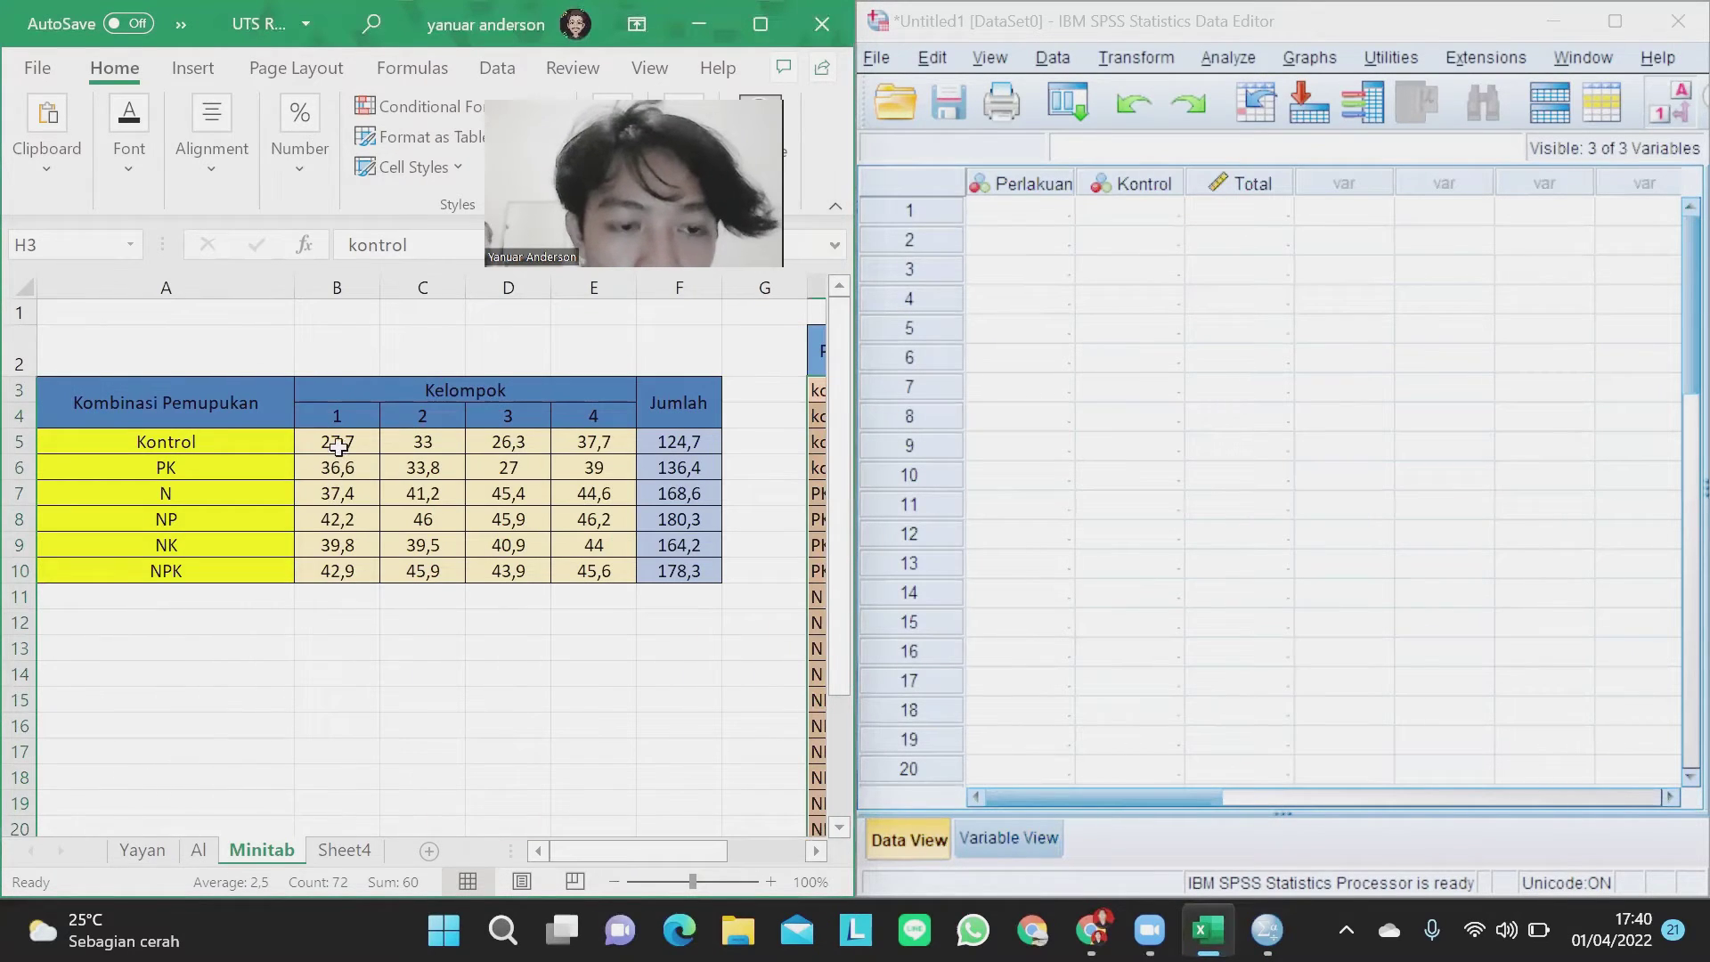
{"action": "left_click", "coordinate": [698, 858]}
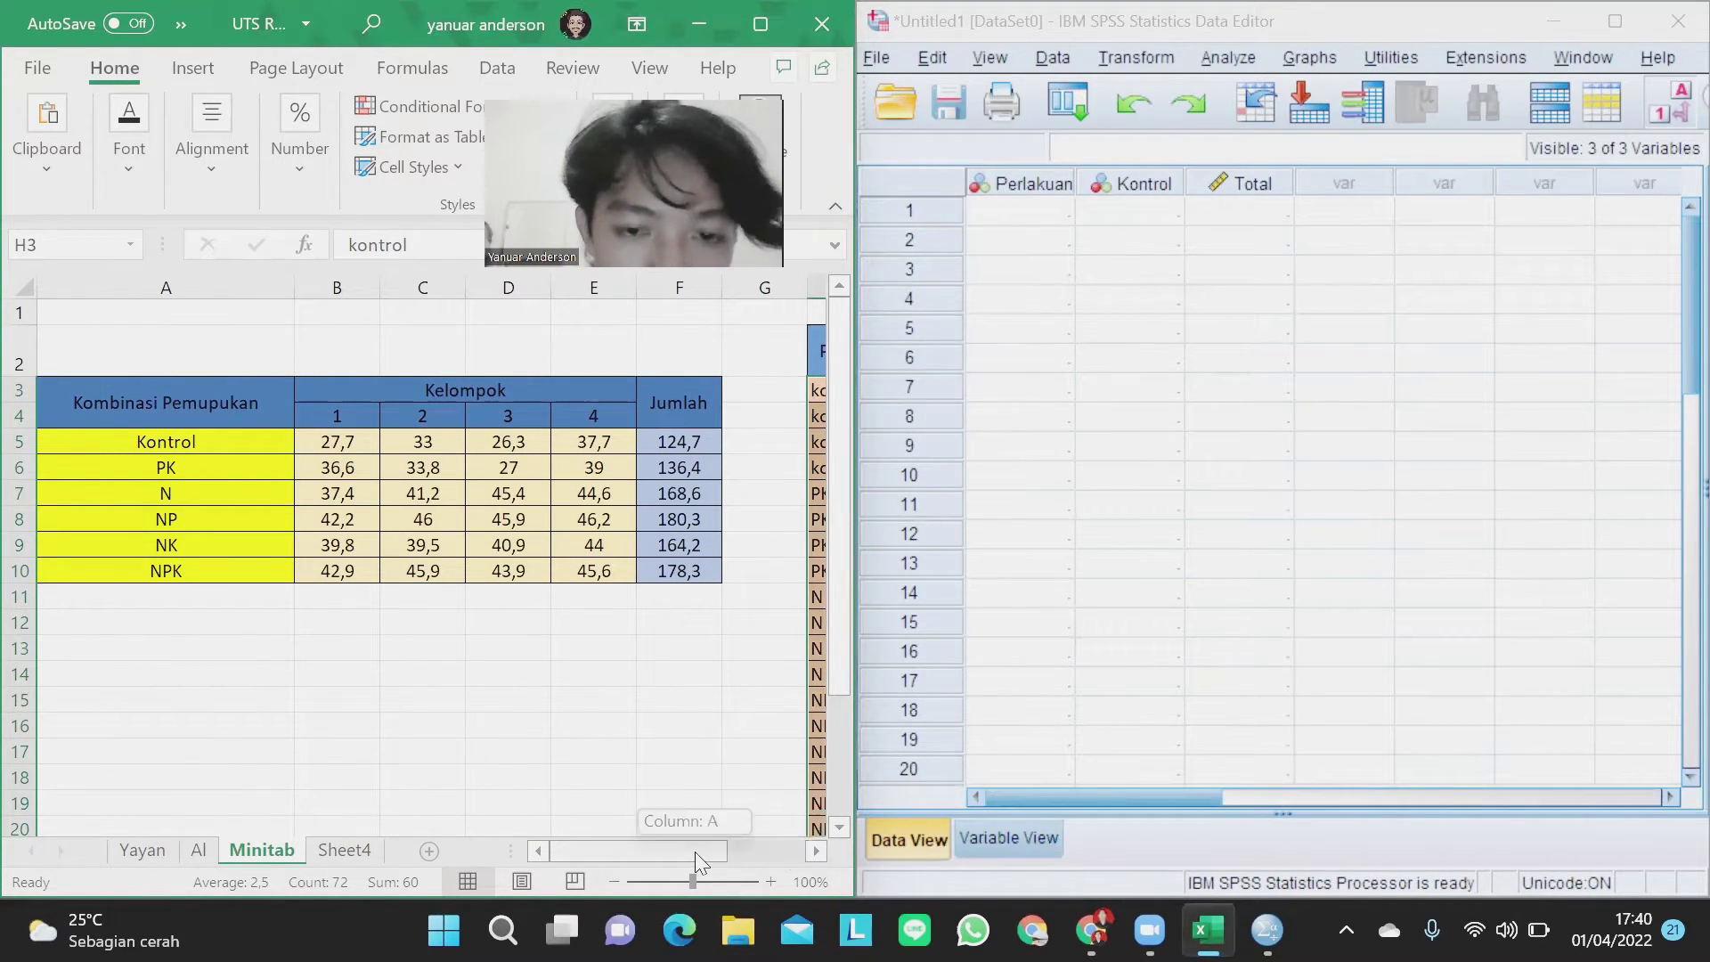
{"action": "left_click_drag", "start_coordinate": [698, 859], "coordinate": [777, 857]}
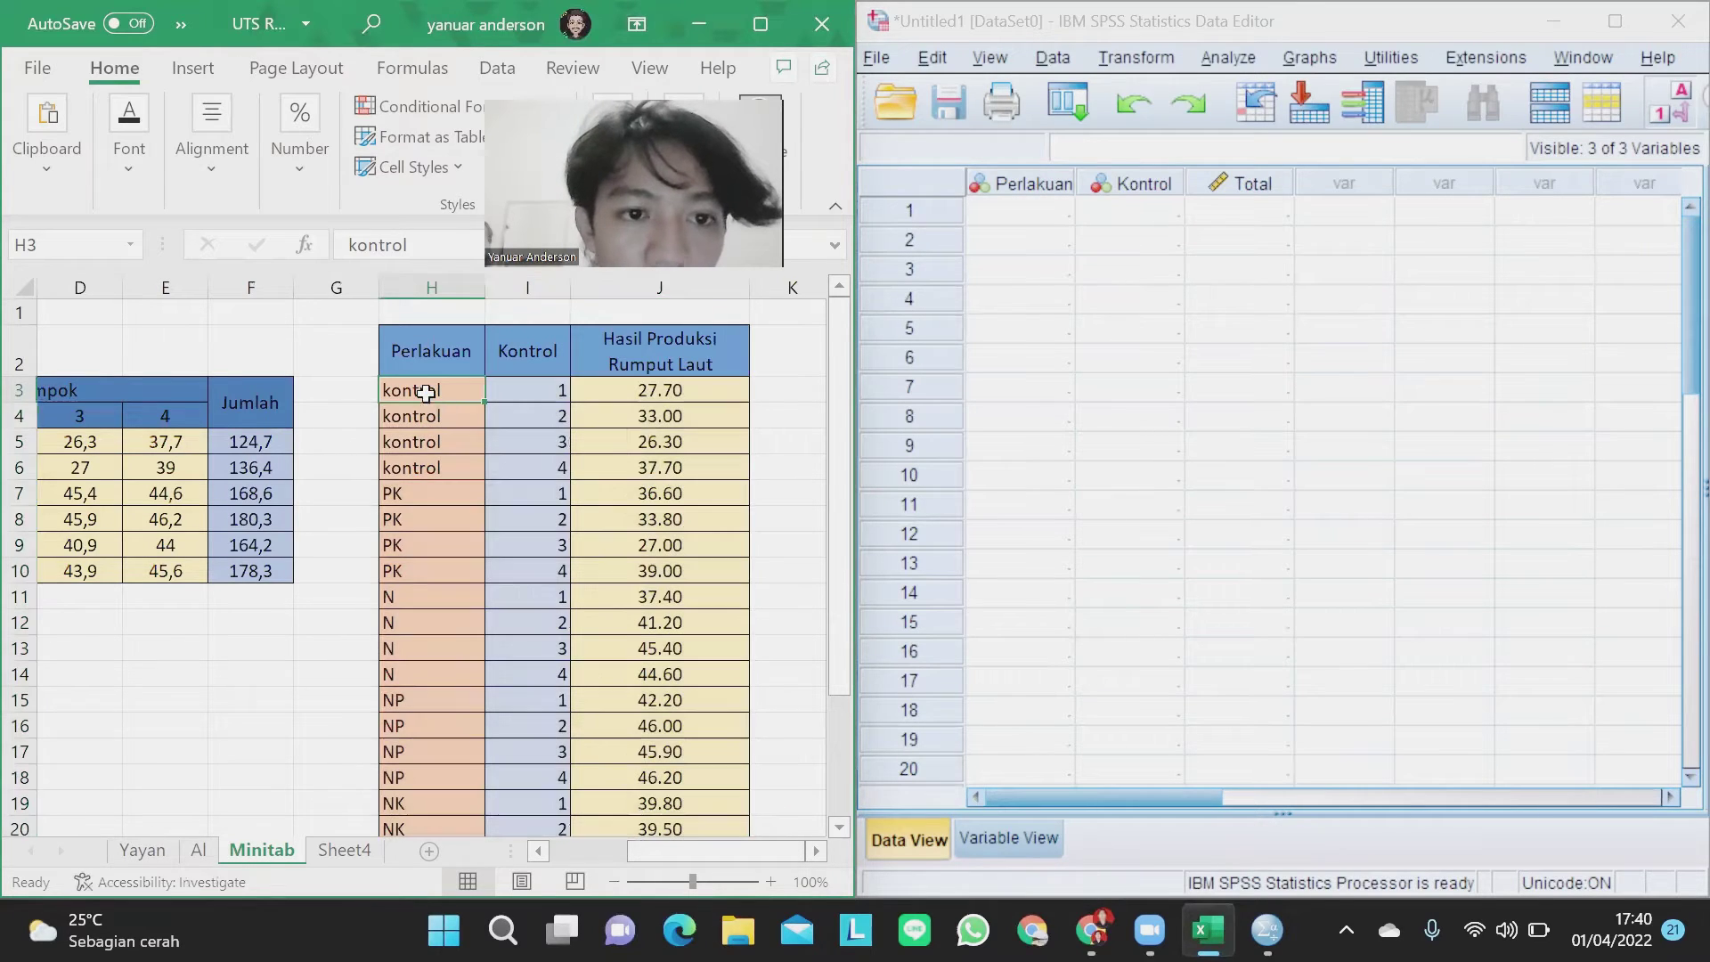
{"action": "left_click_drag", "start_coordinate": [425, 392], "coordinate": [709, 723]}
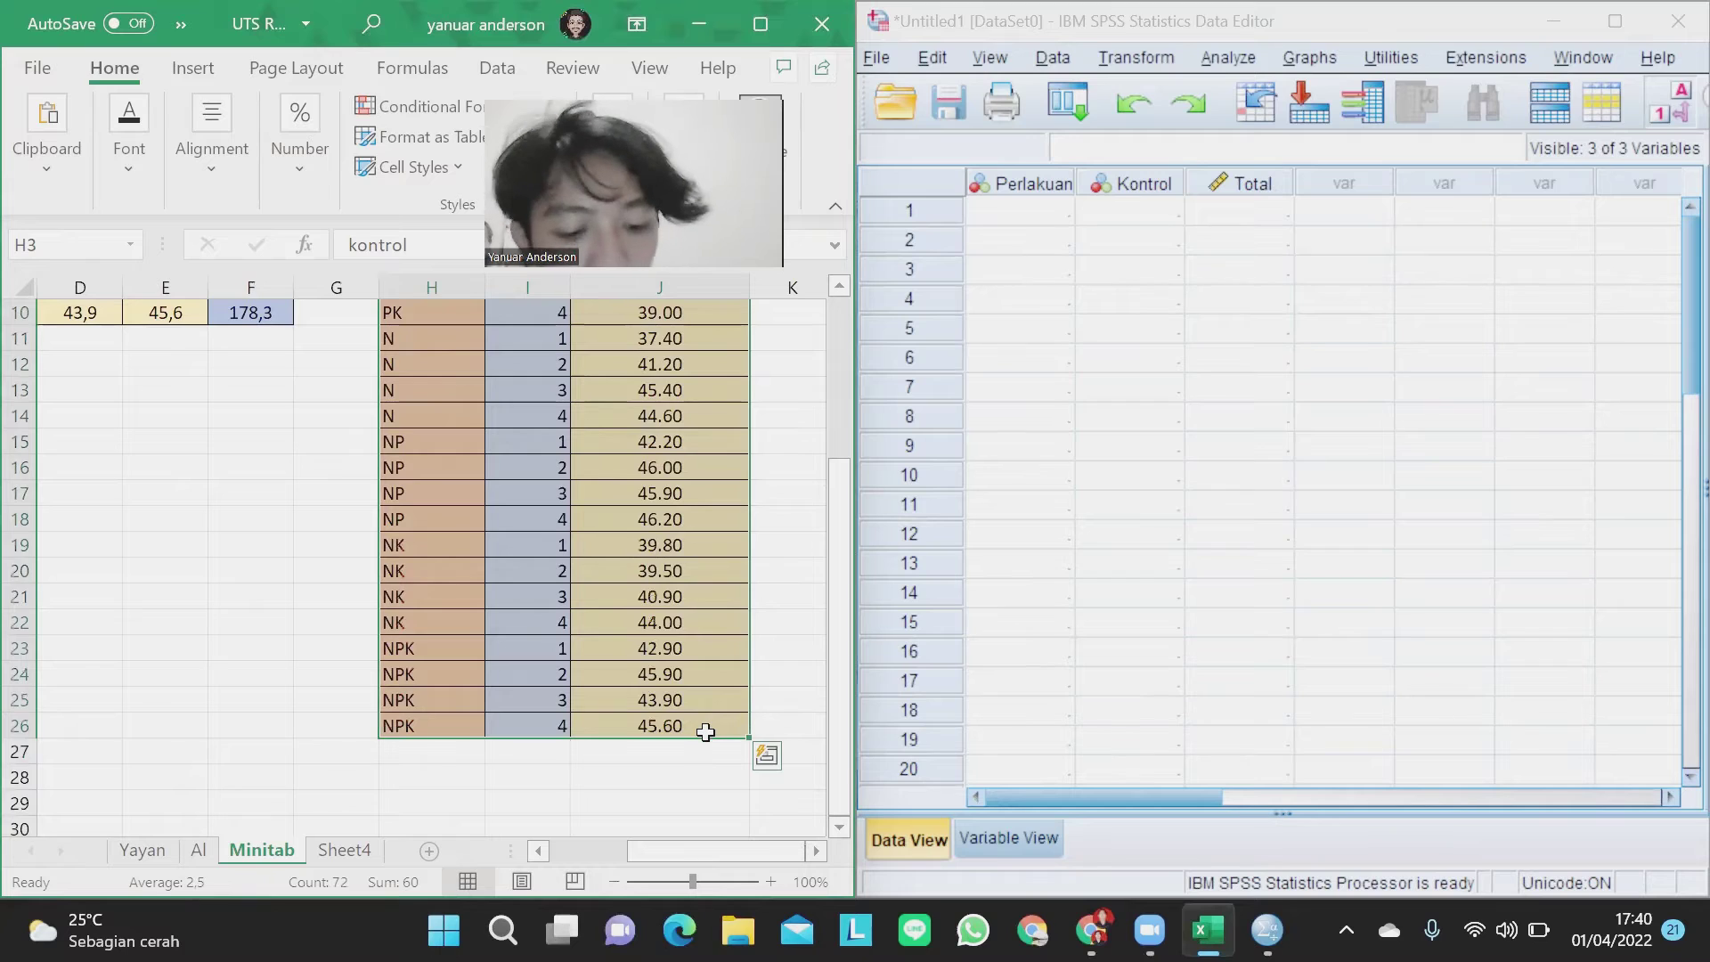
{"action": "key", "text": "ctrl+c"}
{"action": "left_click", "coordinate": [995, 219]}
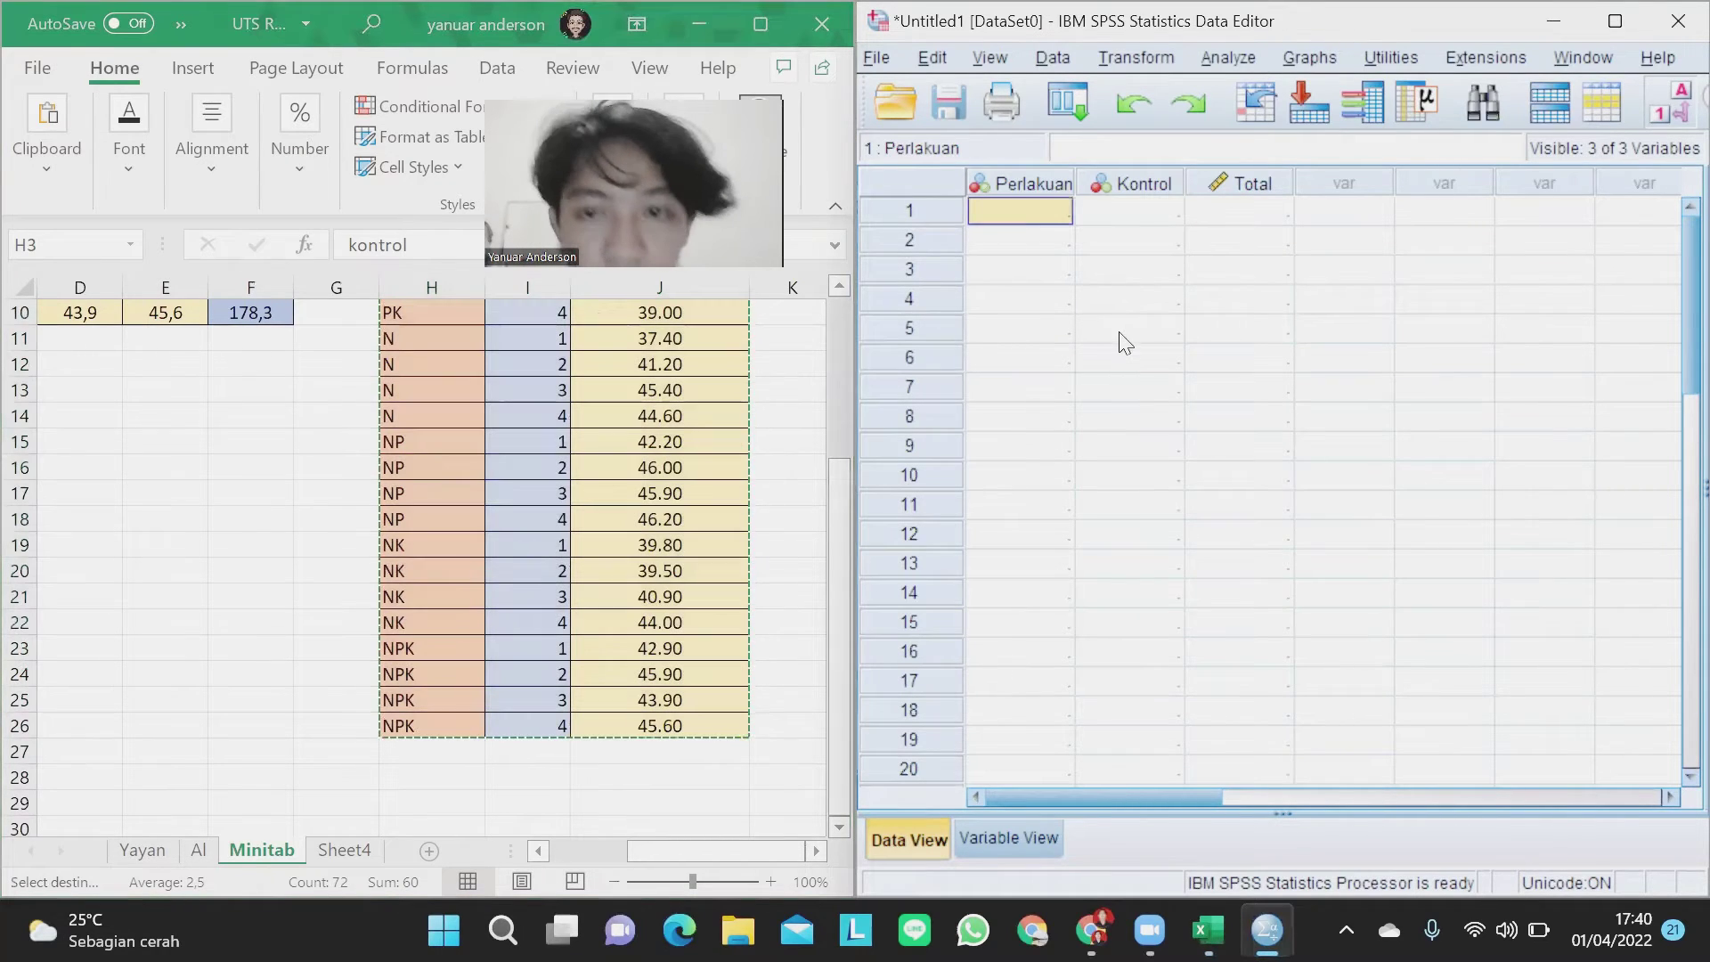
{"action": "key", "text": "ctrl+v"}
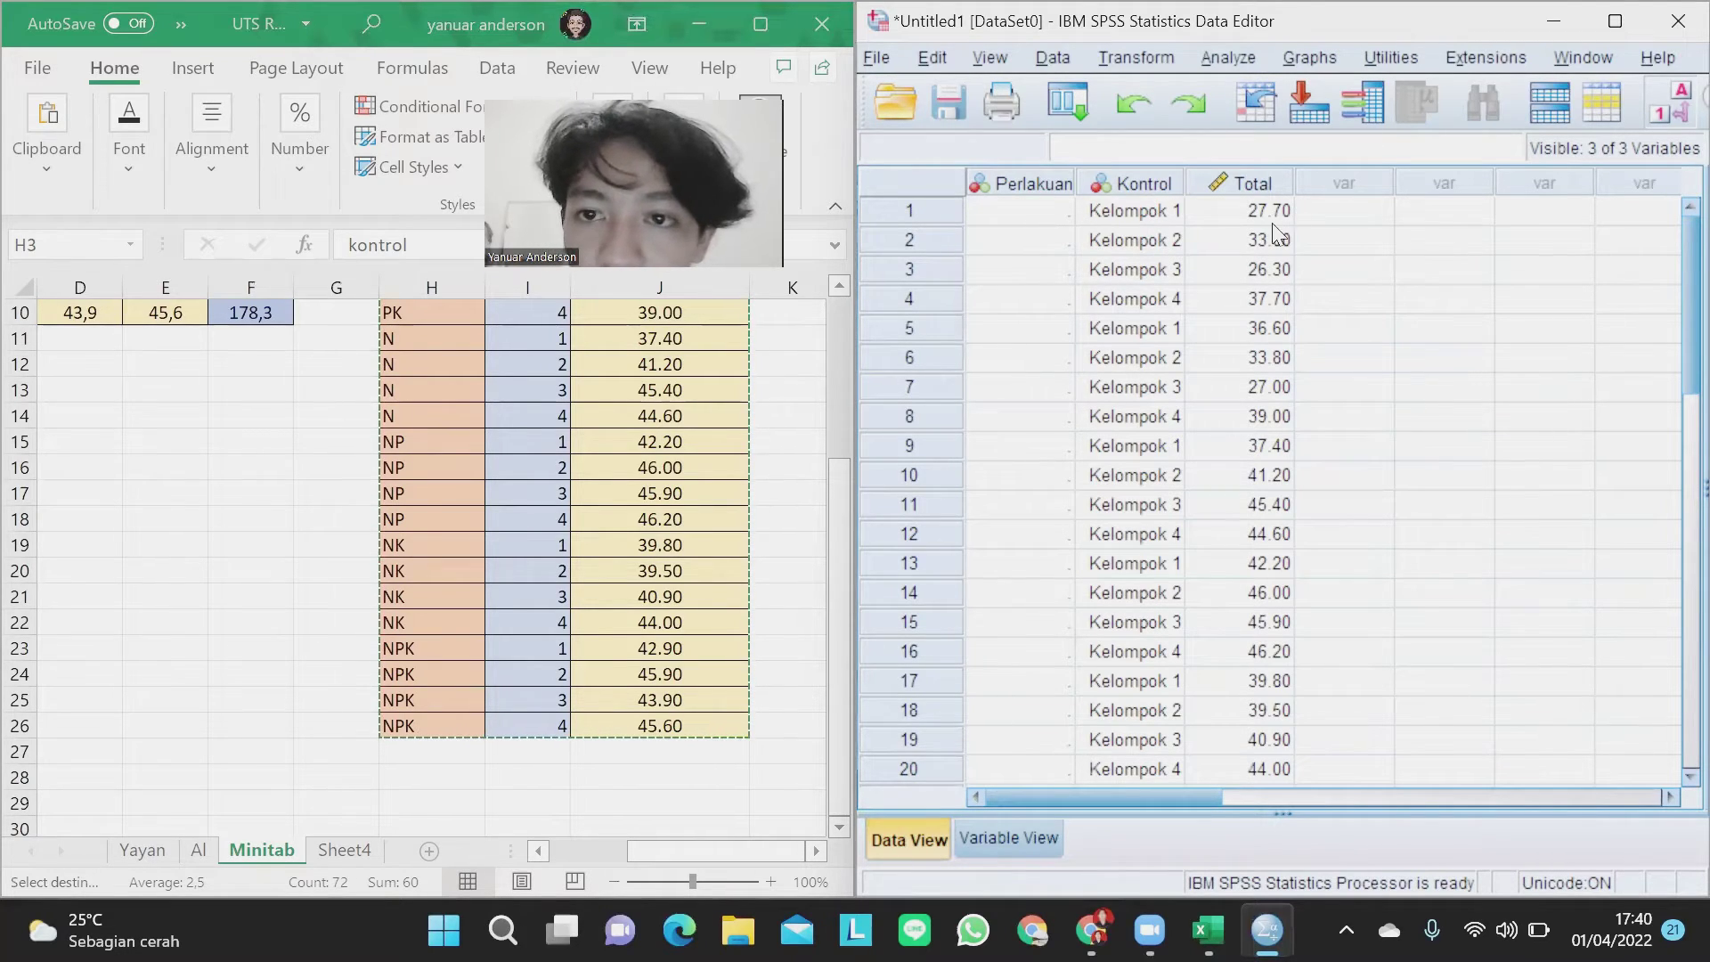
Check the treatment order in the Excel table and set Perlakuan to Kontrol in row 1 of the SPSS data.
{"action": "scroll", "coordinate": [584, 370], "scroll_direction": "up", "scroll_amount": 3}
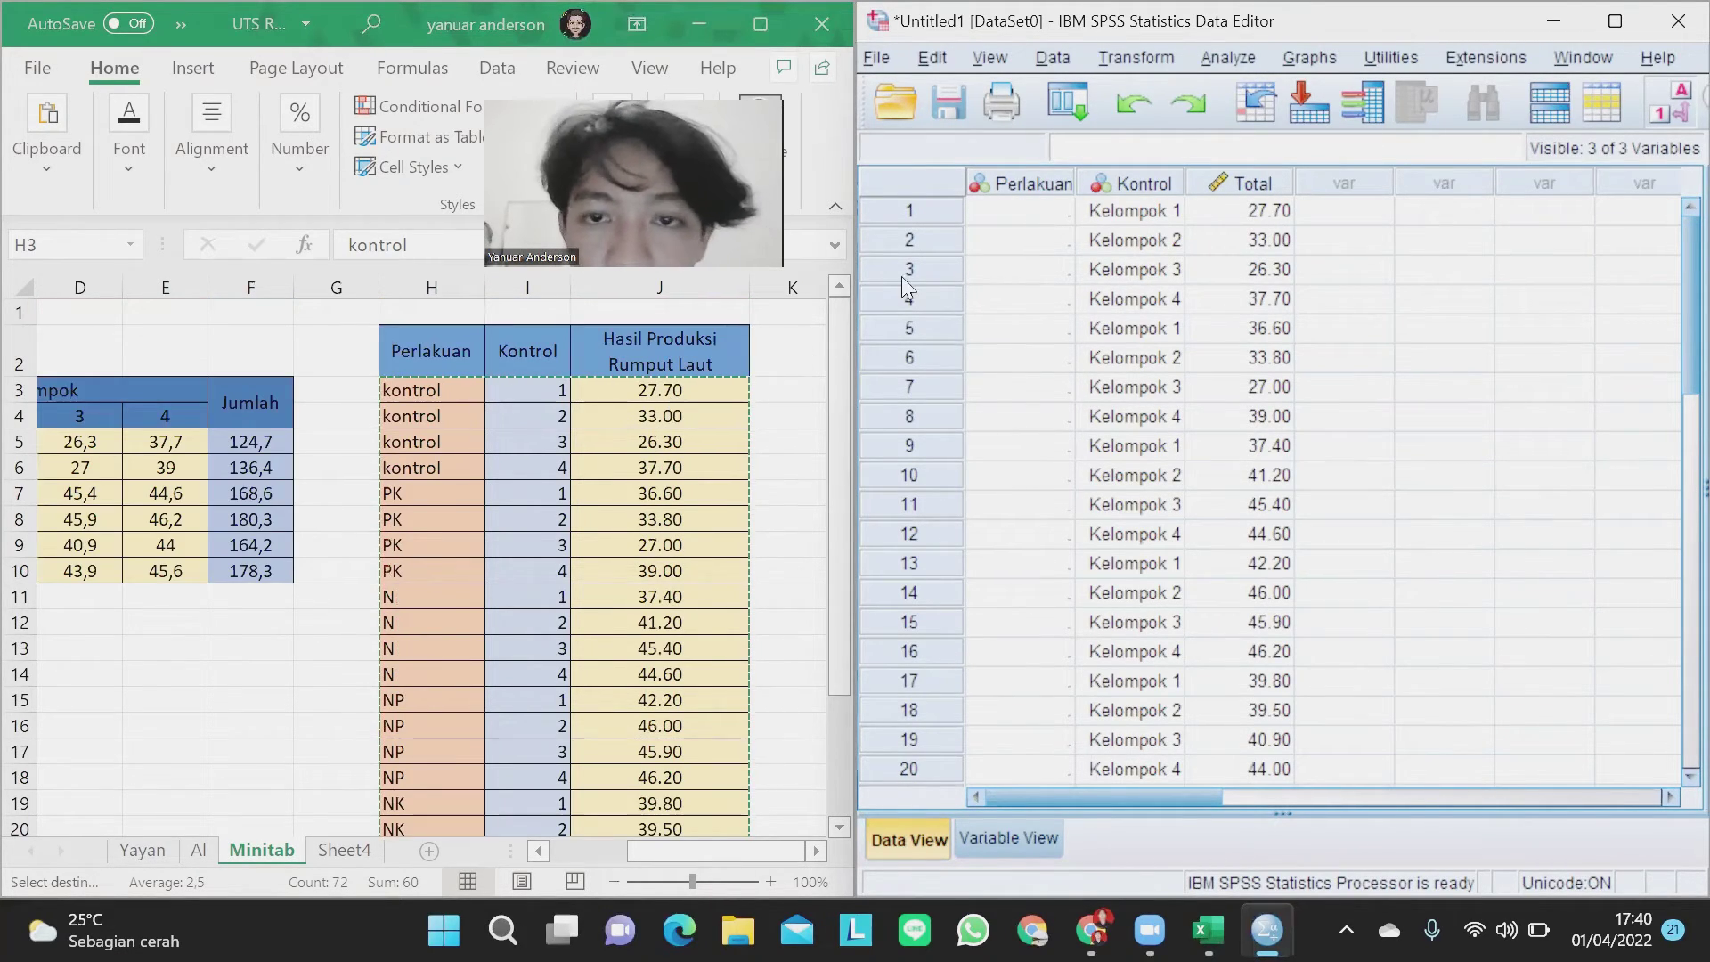
{"action": "left_click", "coordinate": [1056, 211]}
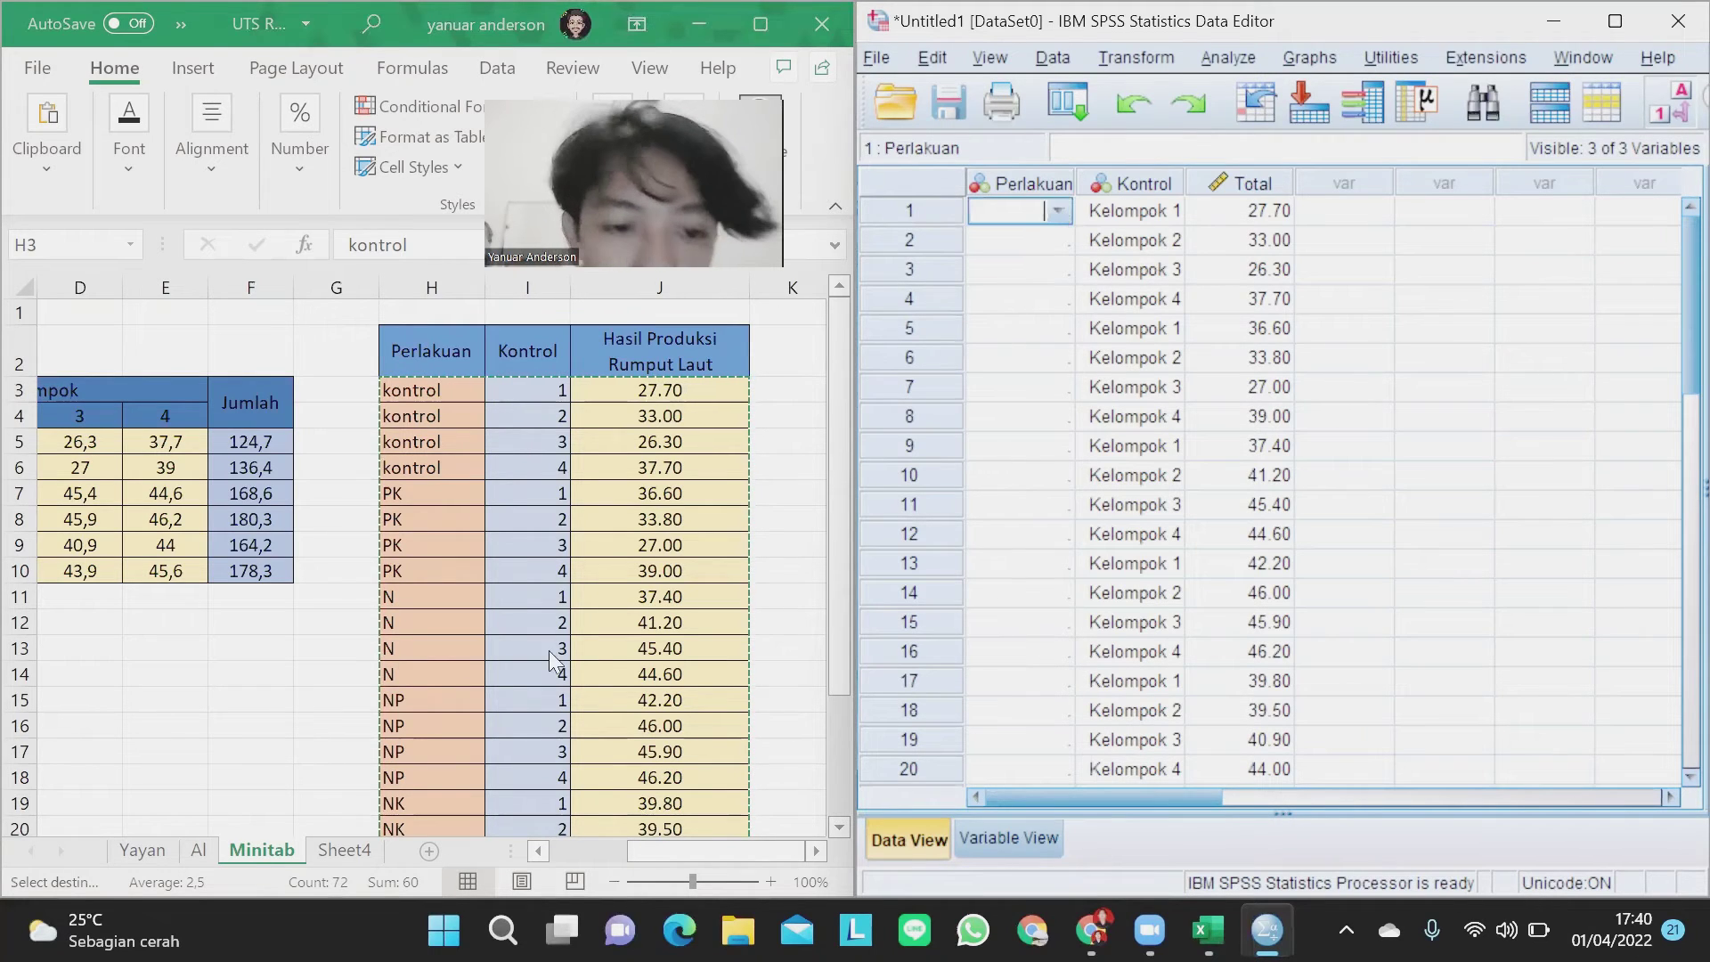
{"action": "left_click", "coordinate": [588, 880]}
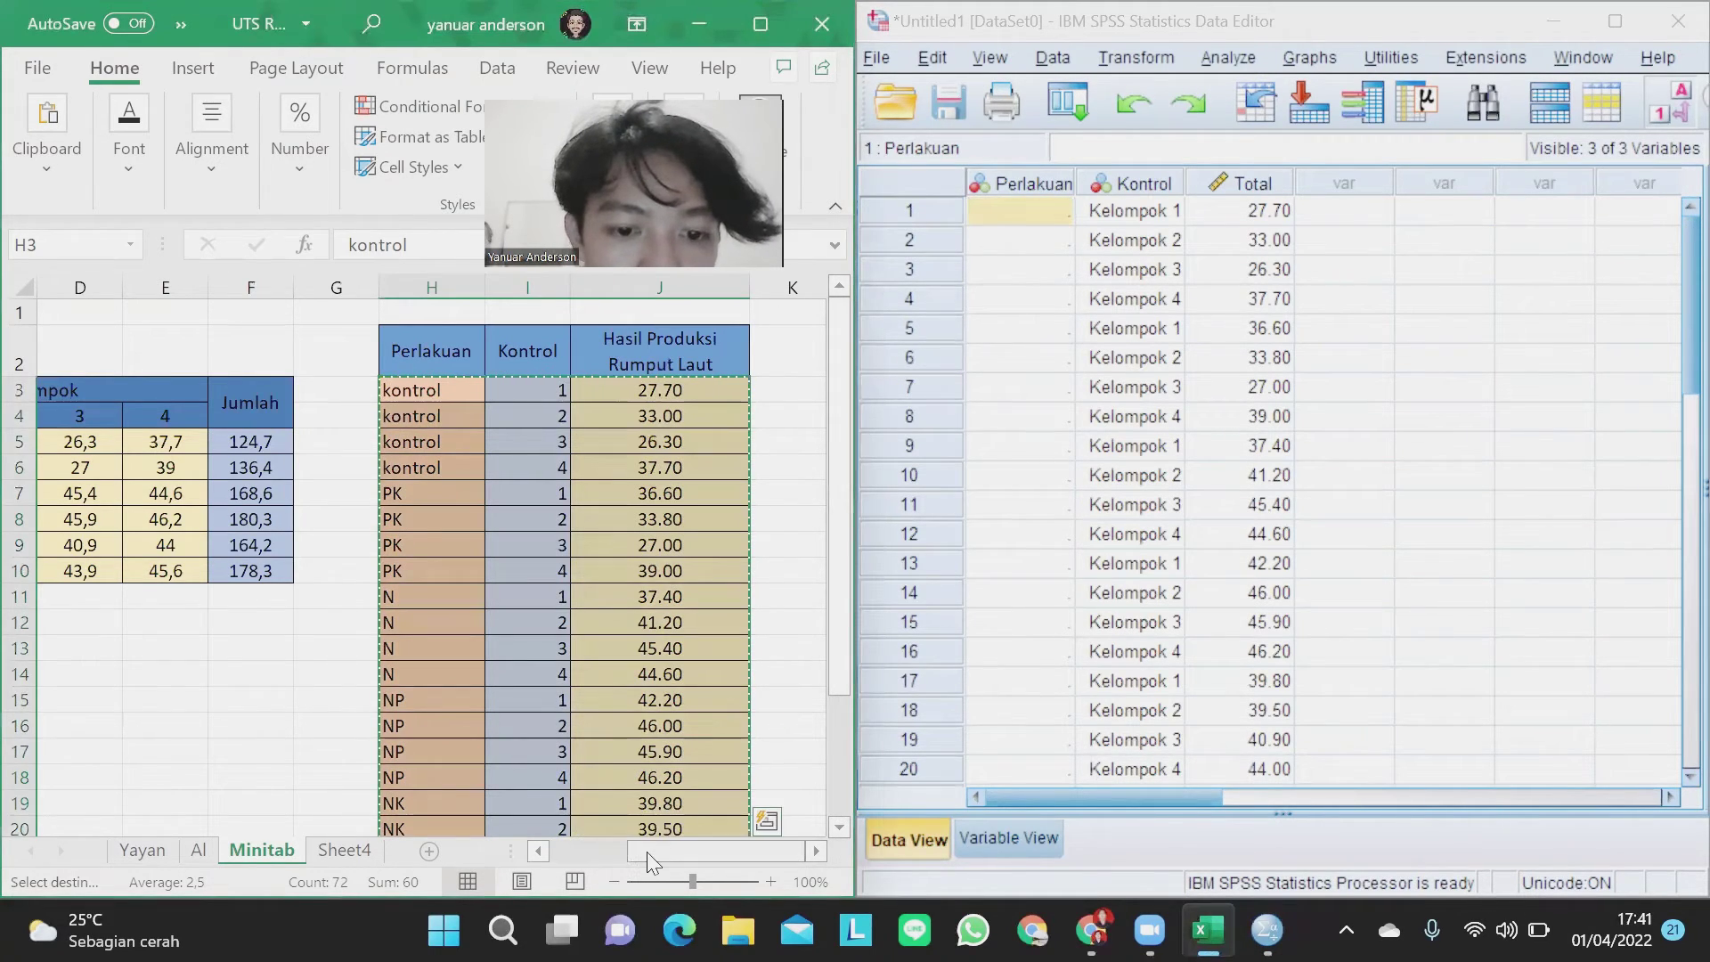
{"action": "mouse_move", "coordinate": [650, 853]}
{"action": "left_mouse_down"}
{"action": "mouse_move", "coordinate": [599, 862]}
{"action": "mouse_move", "coordinate": [621, 860]}
{"action": "left_mouse_up"}
{"action": "left_click", "coordinate": [202, 442]}
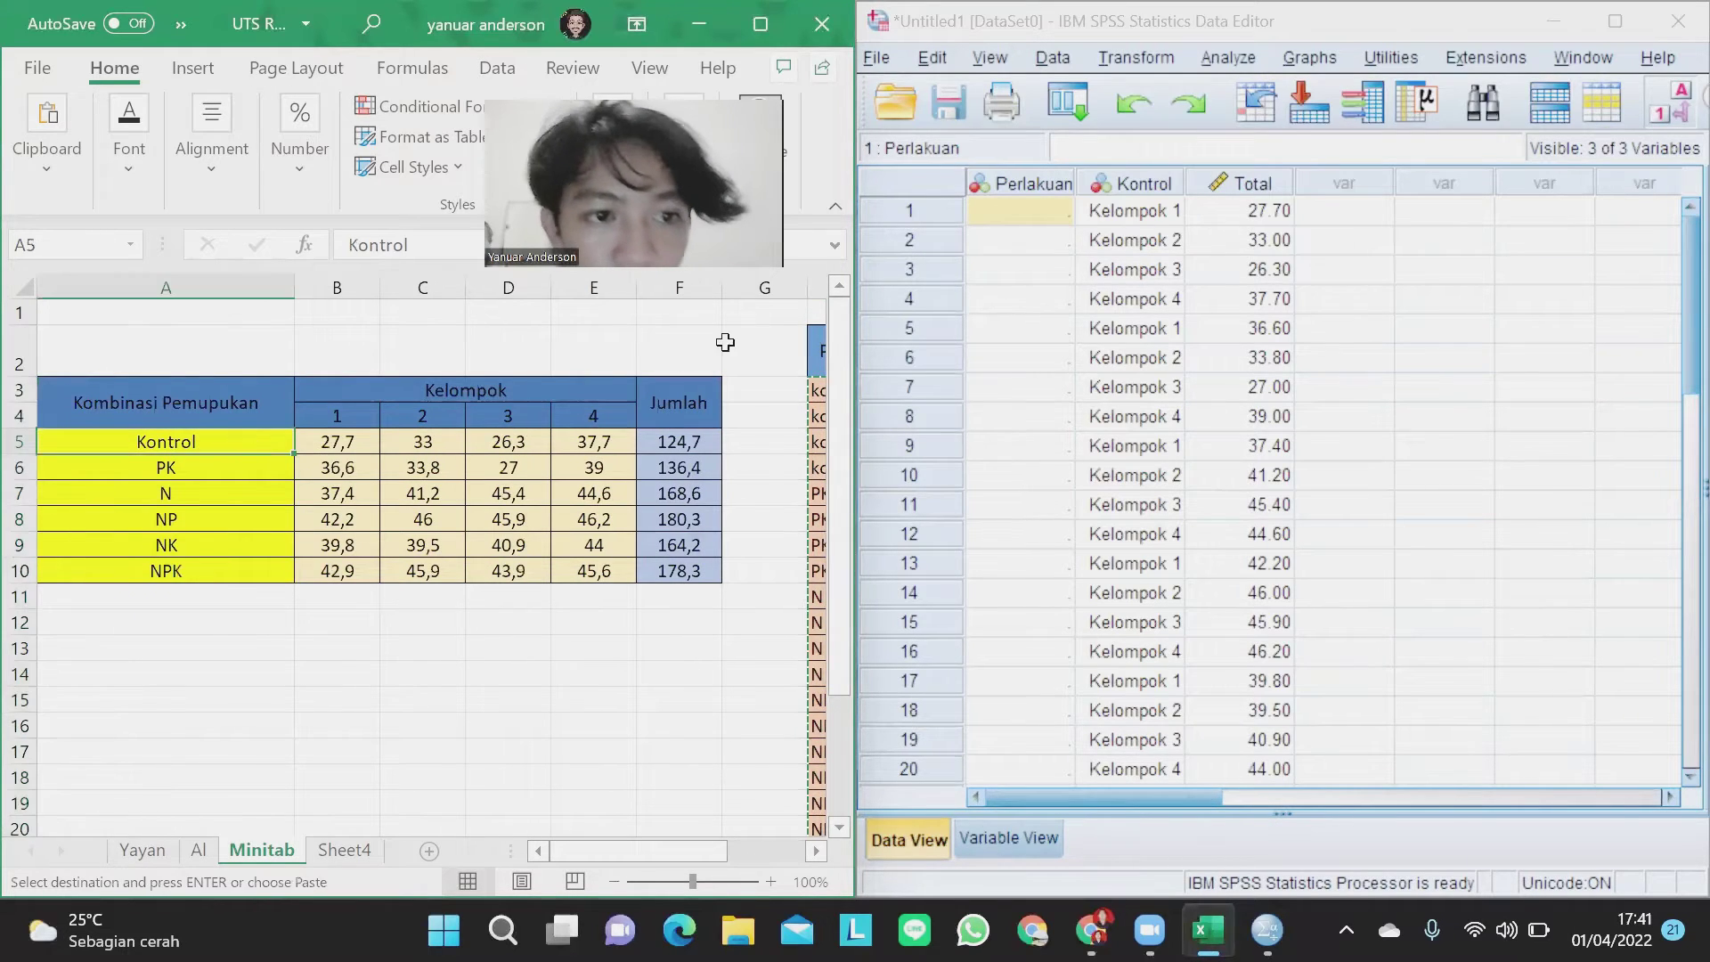
{"action": "left_click", "coordinate": [1071, 230]}
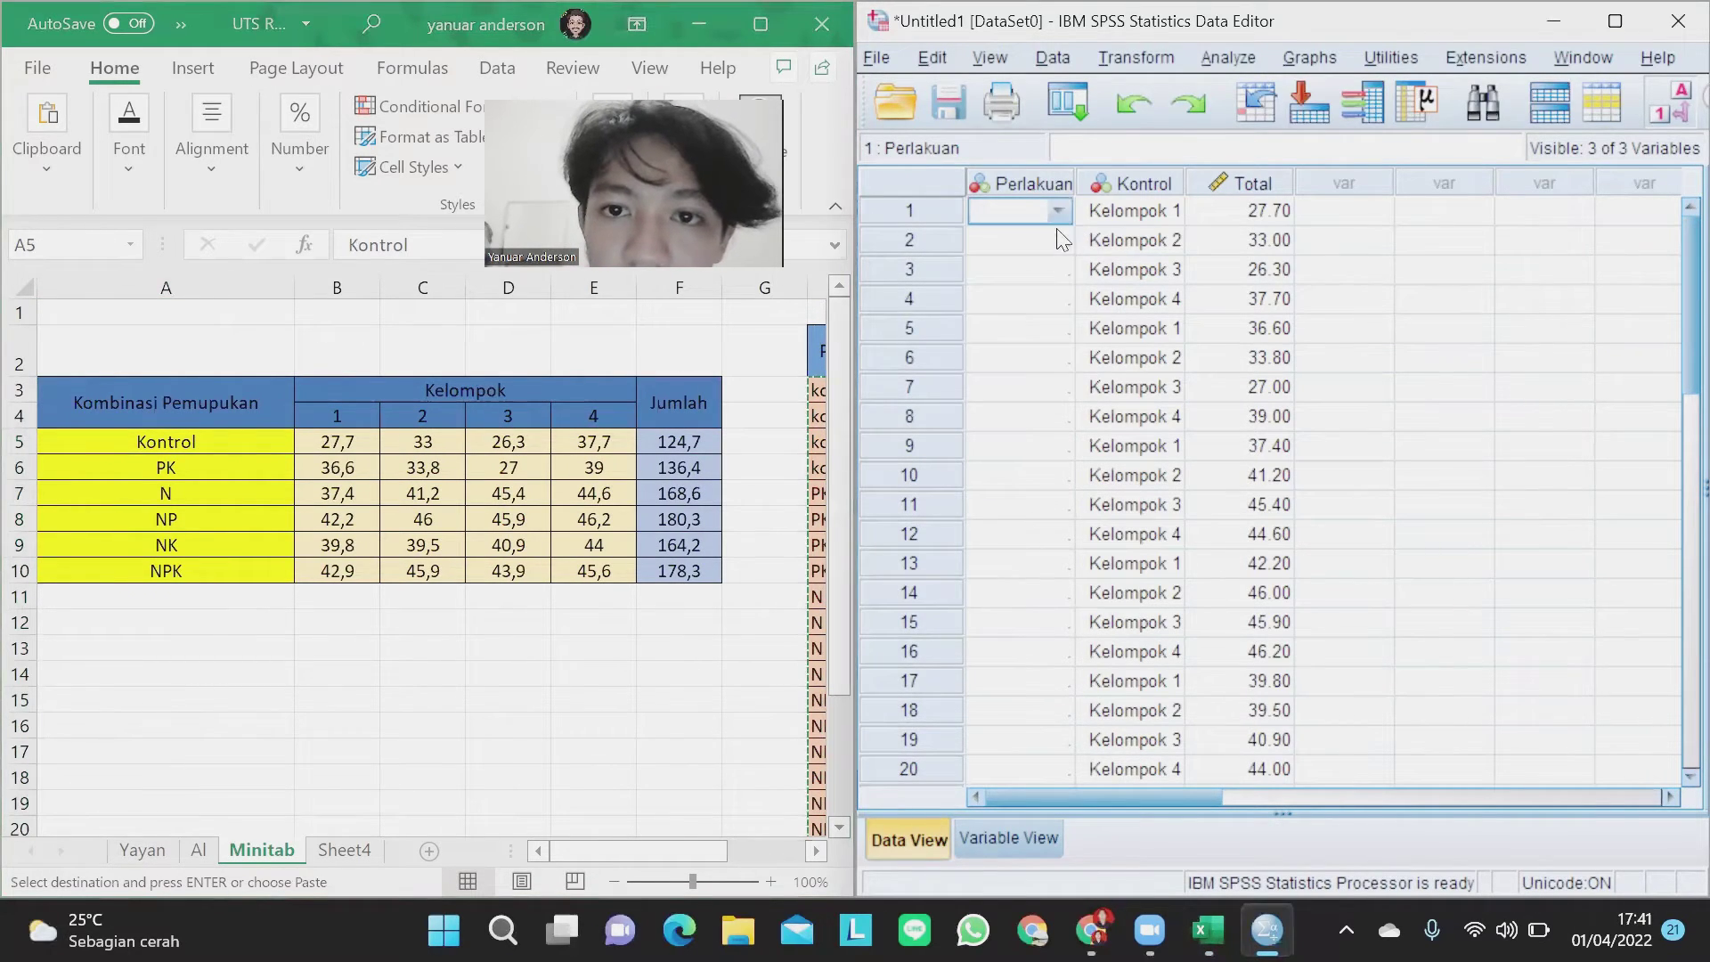
{"action": "left_click", "coordinate": [1058, 211]}
{"action": "left_click", "coordinate": [1050, 234]}
{"action": "key", "text": "Return"}
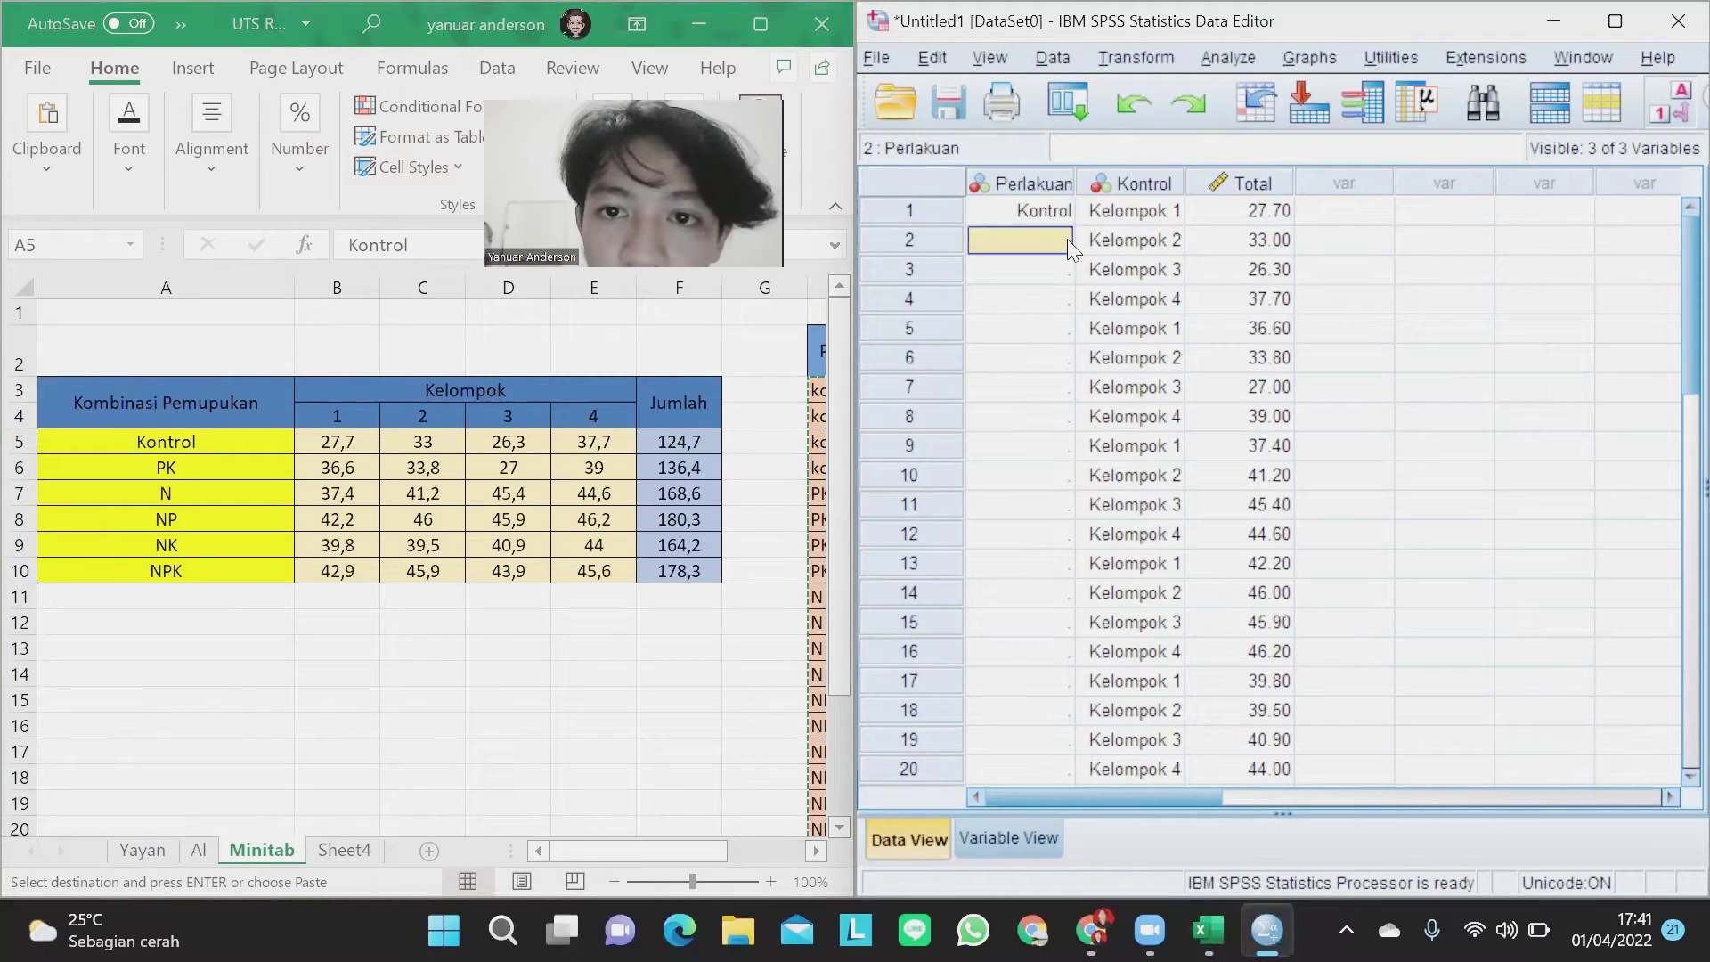
Set Perlakuan to Kontrol in rows 2 to 4.
{"action": "left_click", "coordinate": [1068, 241]}
{"action": "left_click", "coordinate": [1068, 241]}
{"action": "left_click", "coordinate": [1051, 270]}
{"action": "left_click", "coordinate": [1061, 263]}
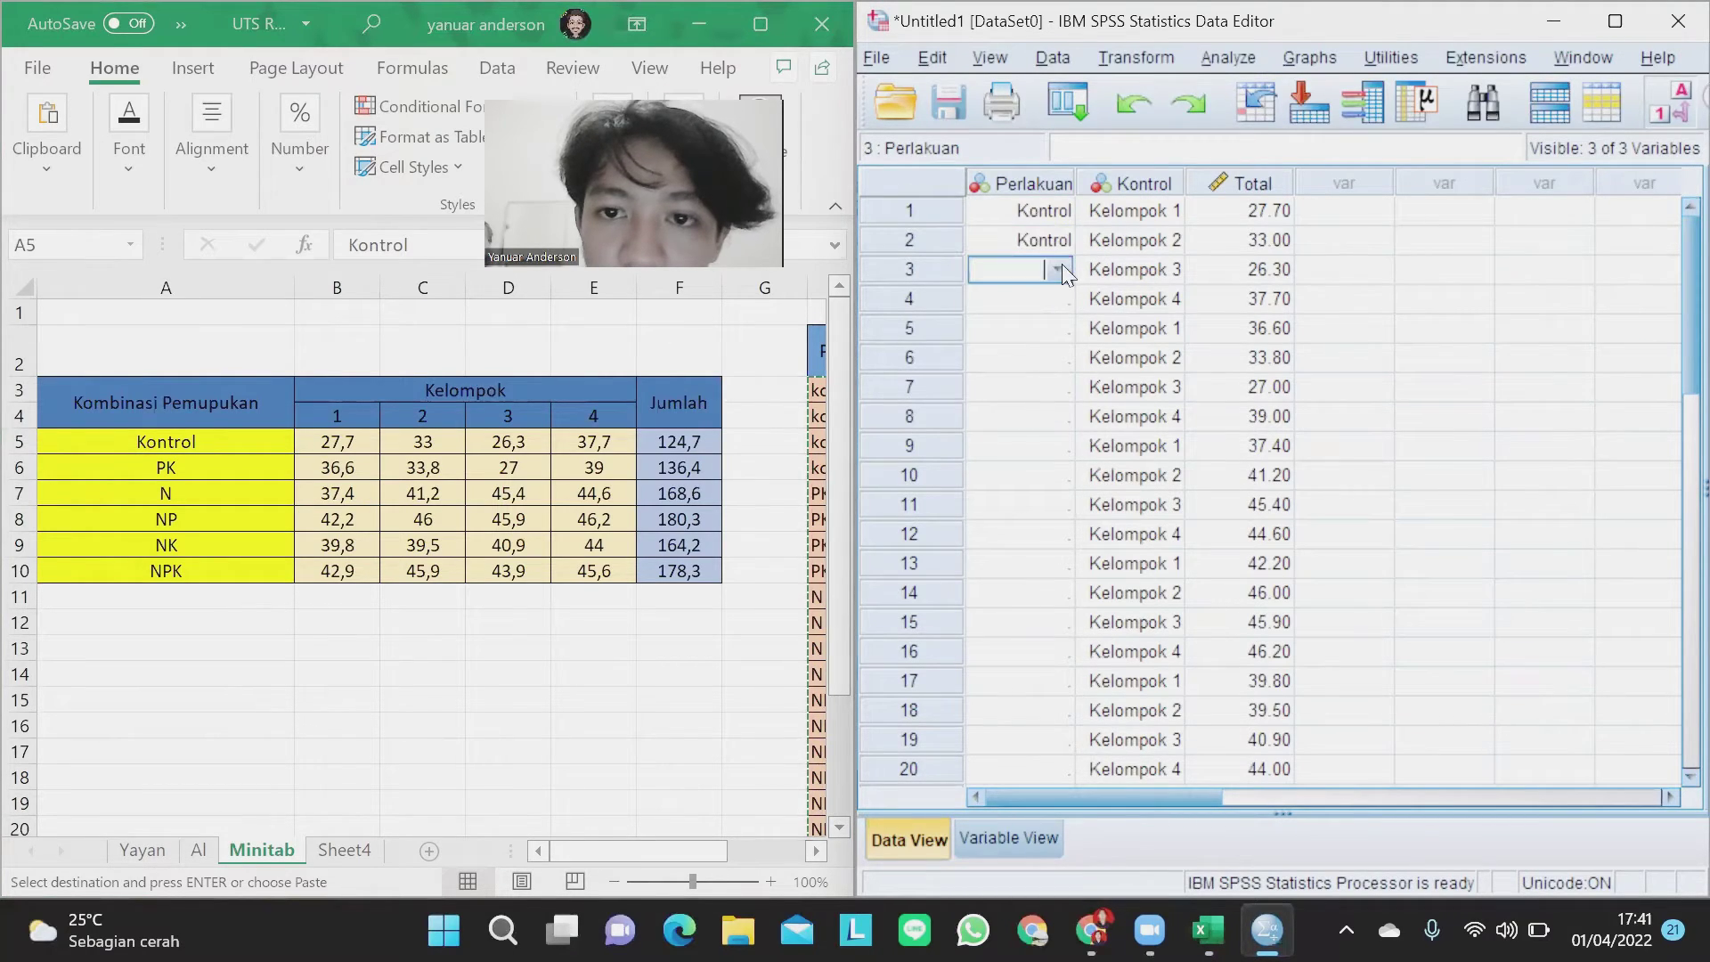
{"action": "left_click", "coordinate": [1062, 264]}
{"action": "left_click", "coordinate": [1051, 299]}
{"action": "left_click", "coordinate": [1055, 299]}
{"action": "left_click", "coordinate": [1060, 297]}
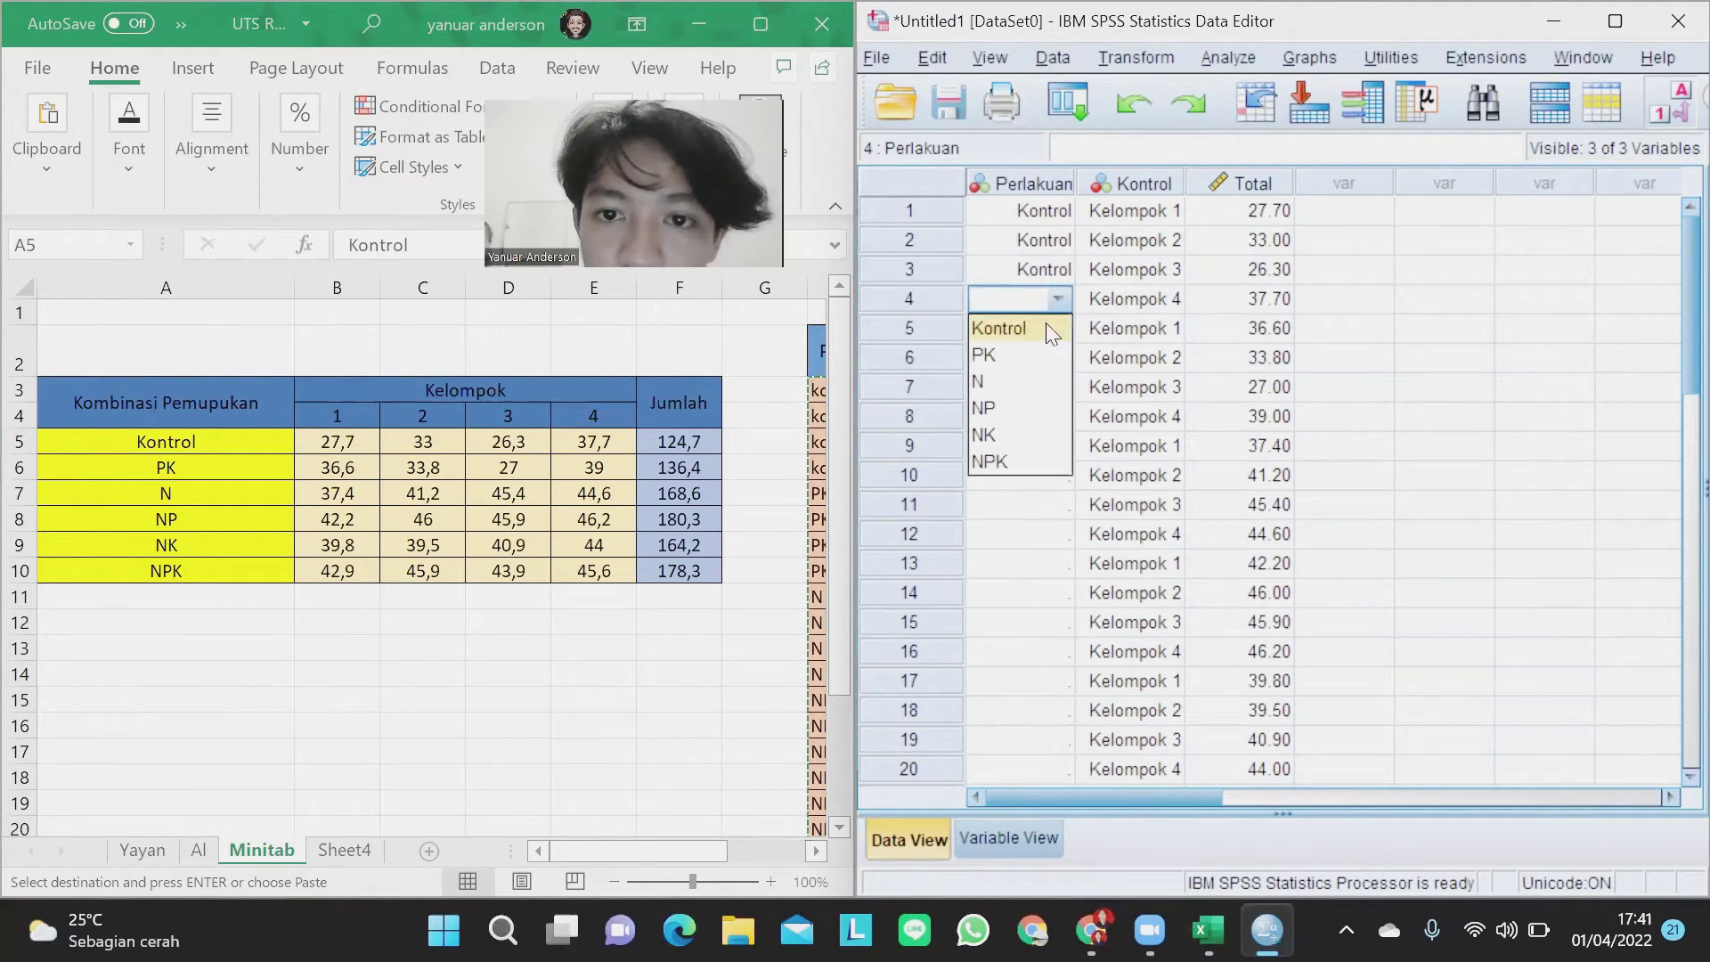
{"action": "left_click", "coordinate": [1016, 328]}
Set Perlakuan to PK in rows 5 and 6, following the treatment order in the Excel table.
{"action": "left_click", "coordinate": [203, 472]}
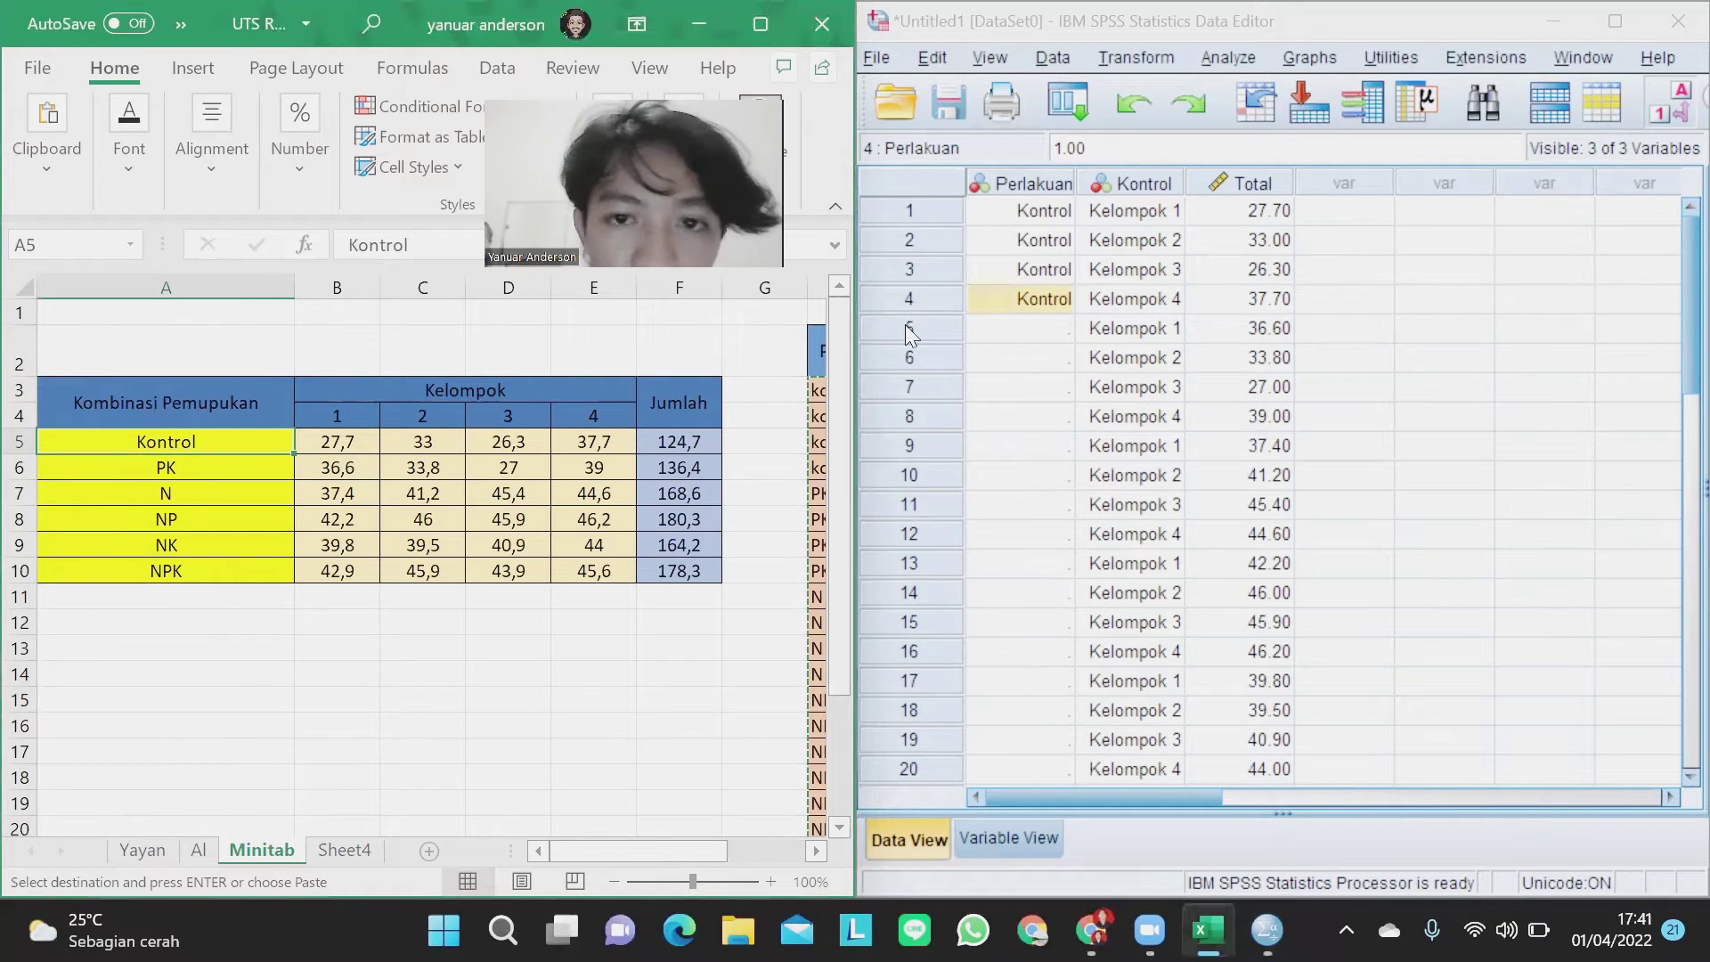
{"action": "left_click", "coordinate": [1058, 328]}
{"action": "left_click", "coordinate": [1058, 327]}
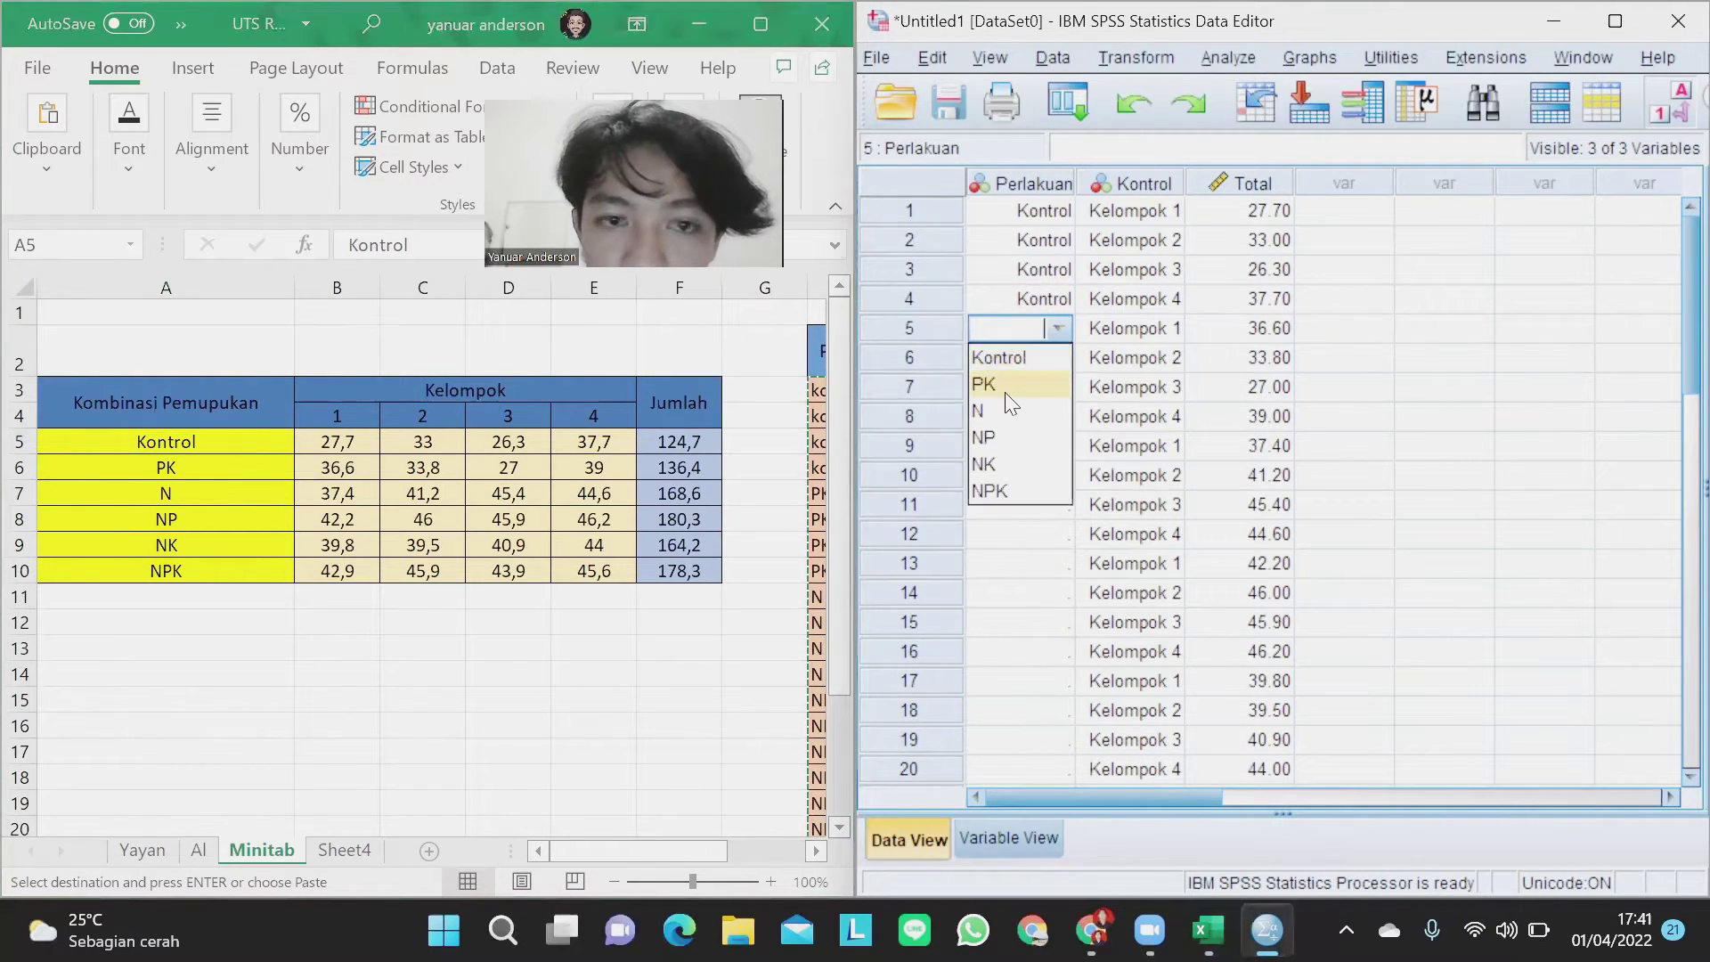
{"action": "left_click", "coordinate": [1053, 380]}
{"action": "left_click", "coordinate": [1058, 357]}
{"action": "left_click", "coordinate": [1058, 357]}
{"action": "left_click", "coordinate": [1058, 357]}
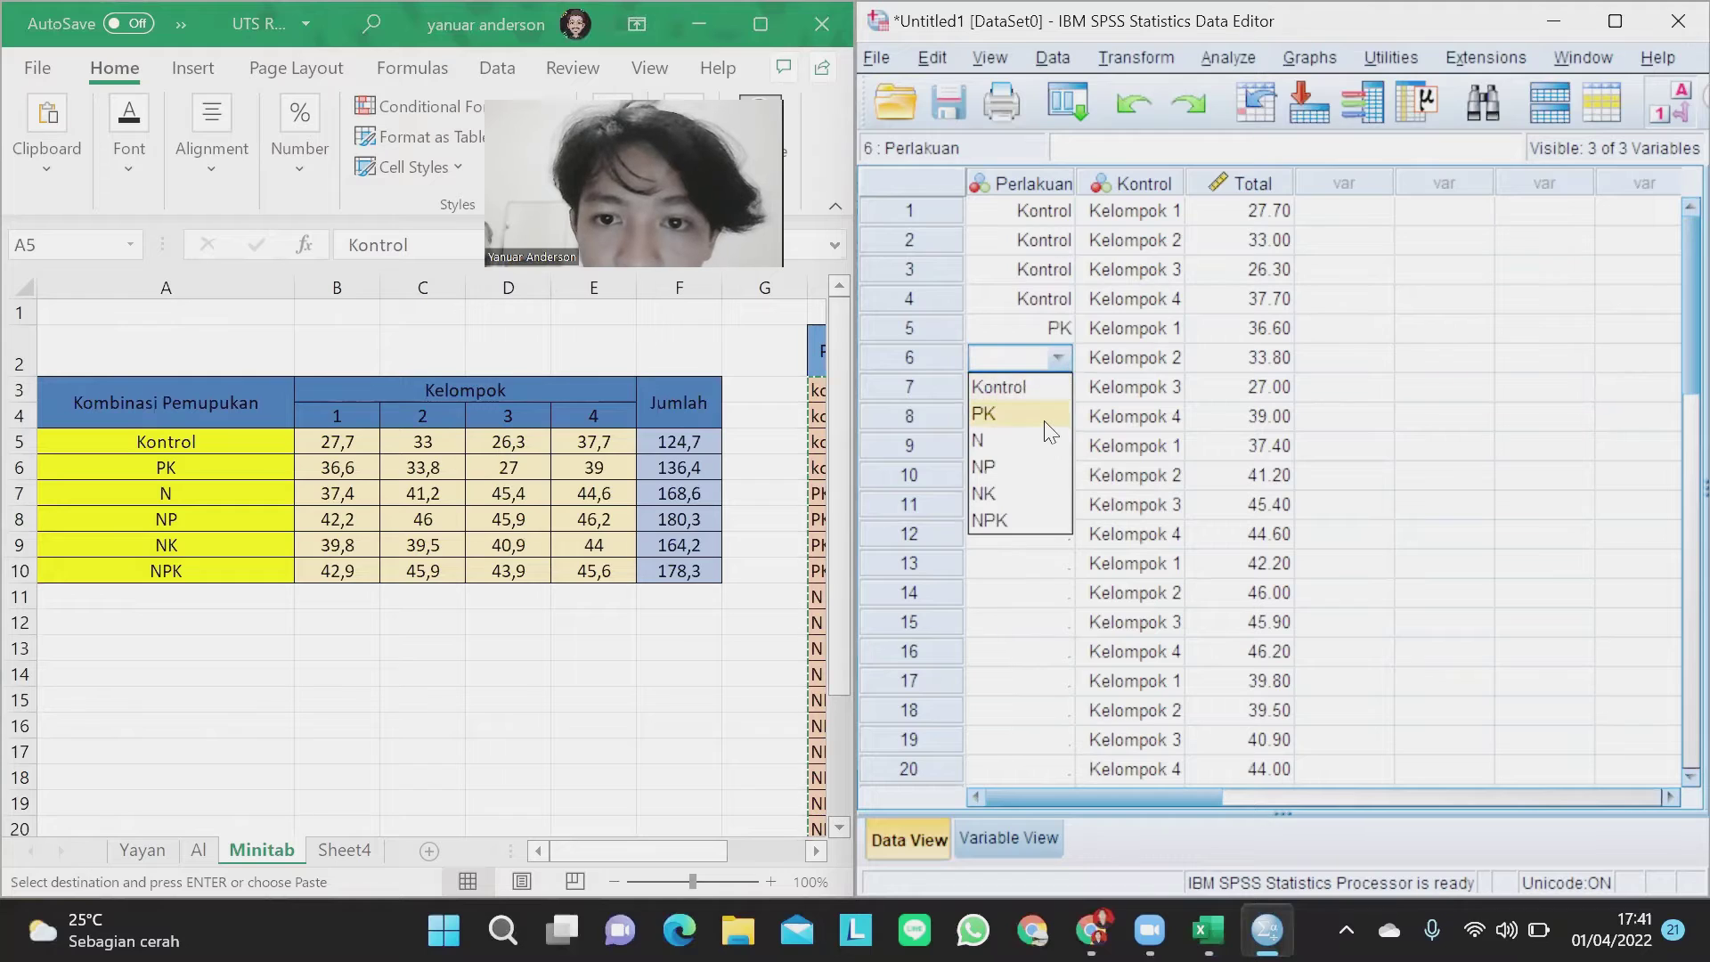
{"action": "left_click", "coordinate": [1043, 410]}
Set Perlakuan to PK in rows 7 and 8.
{"action": "left_click", "coordinate": [1040, 392]}
{"action": "left_click", "coordinate": [1058, 387]}
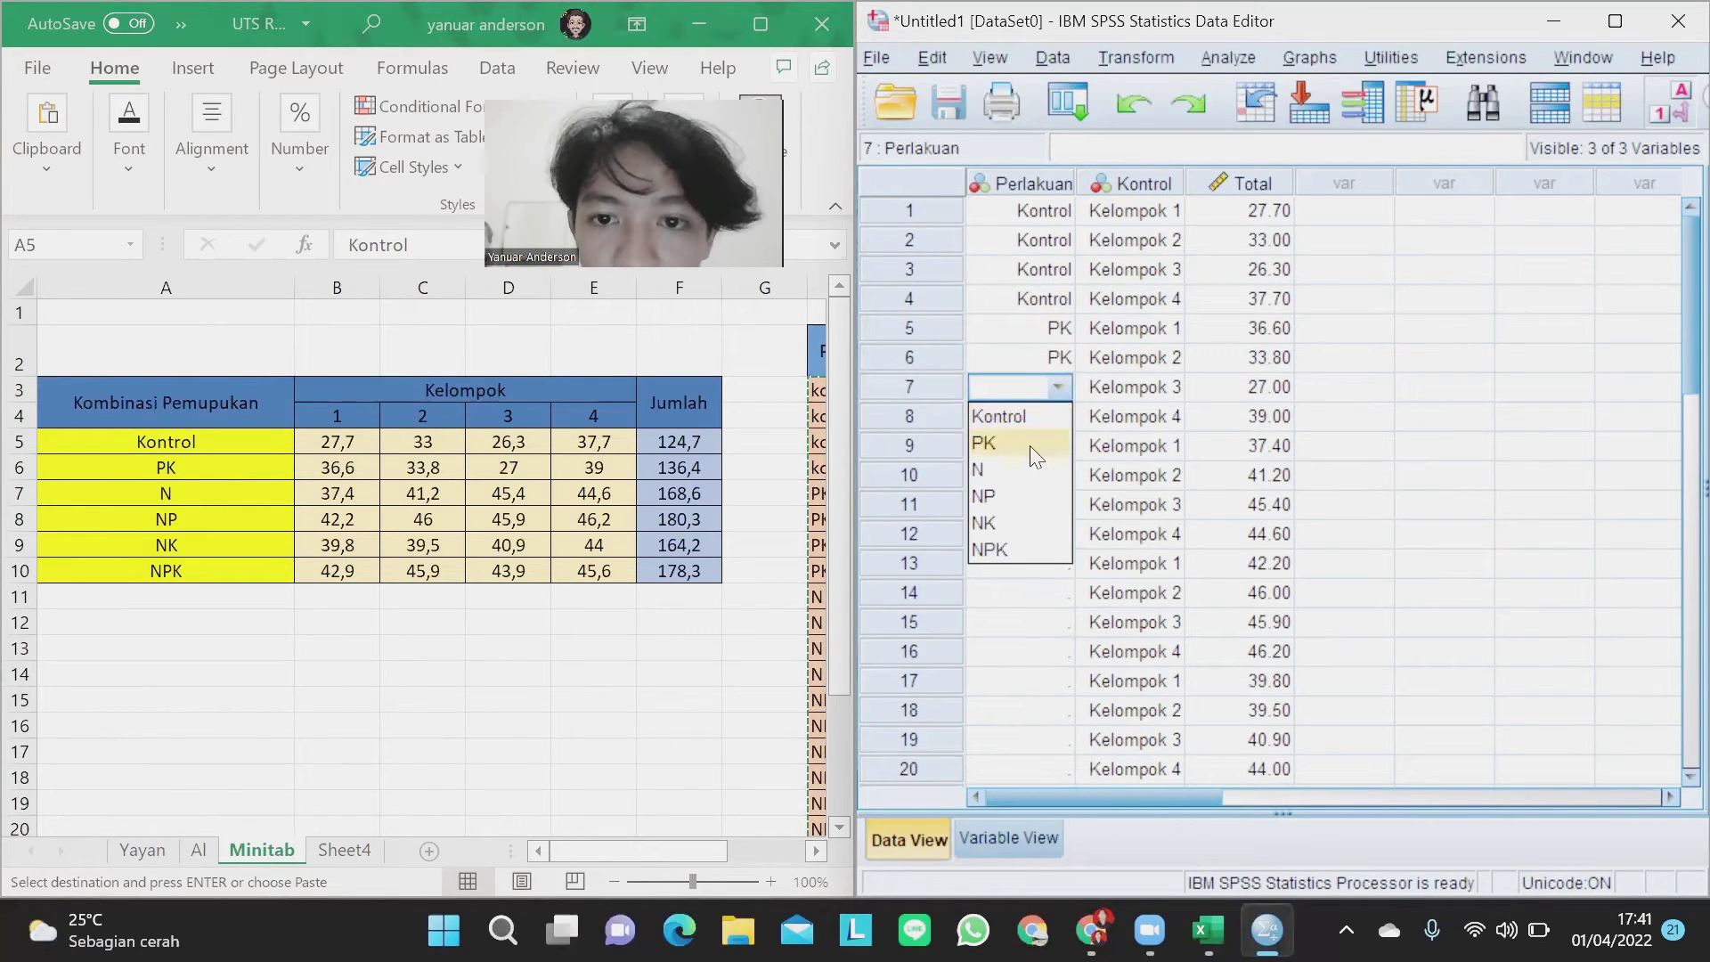
{"action": "left_click", "coordinate": [1044, 445]}
{"action": "left_click", "coordinate": [1066, 415]}
{"action": "left_click", "coordinate": [1060, 416]}
{"action": "left_click", "coordinate": [1060, 416]}
{"action": "left_click", "coordinate": [1041, 470]}
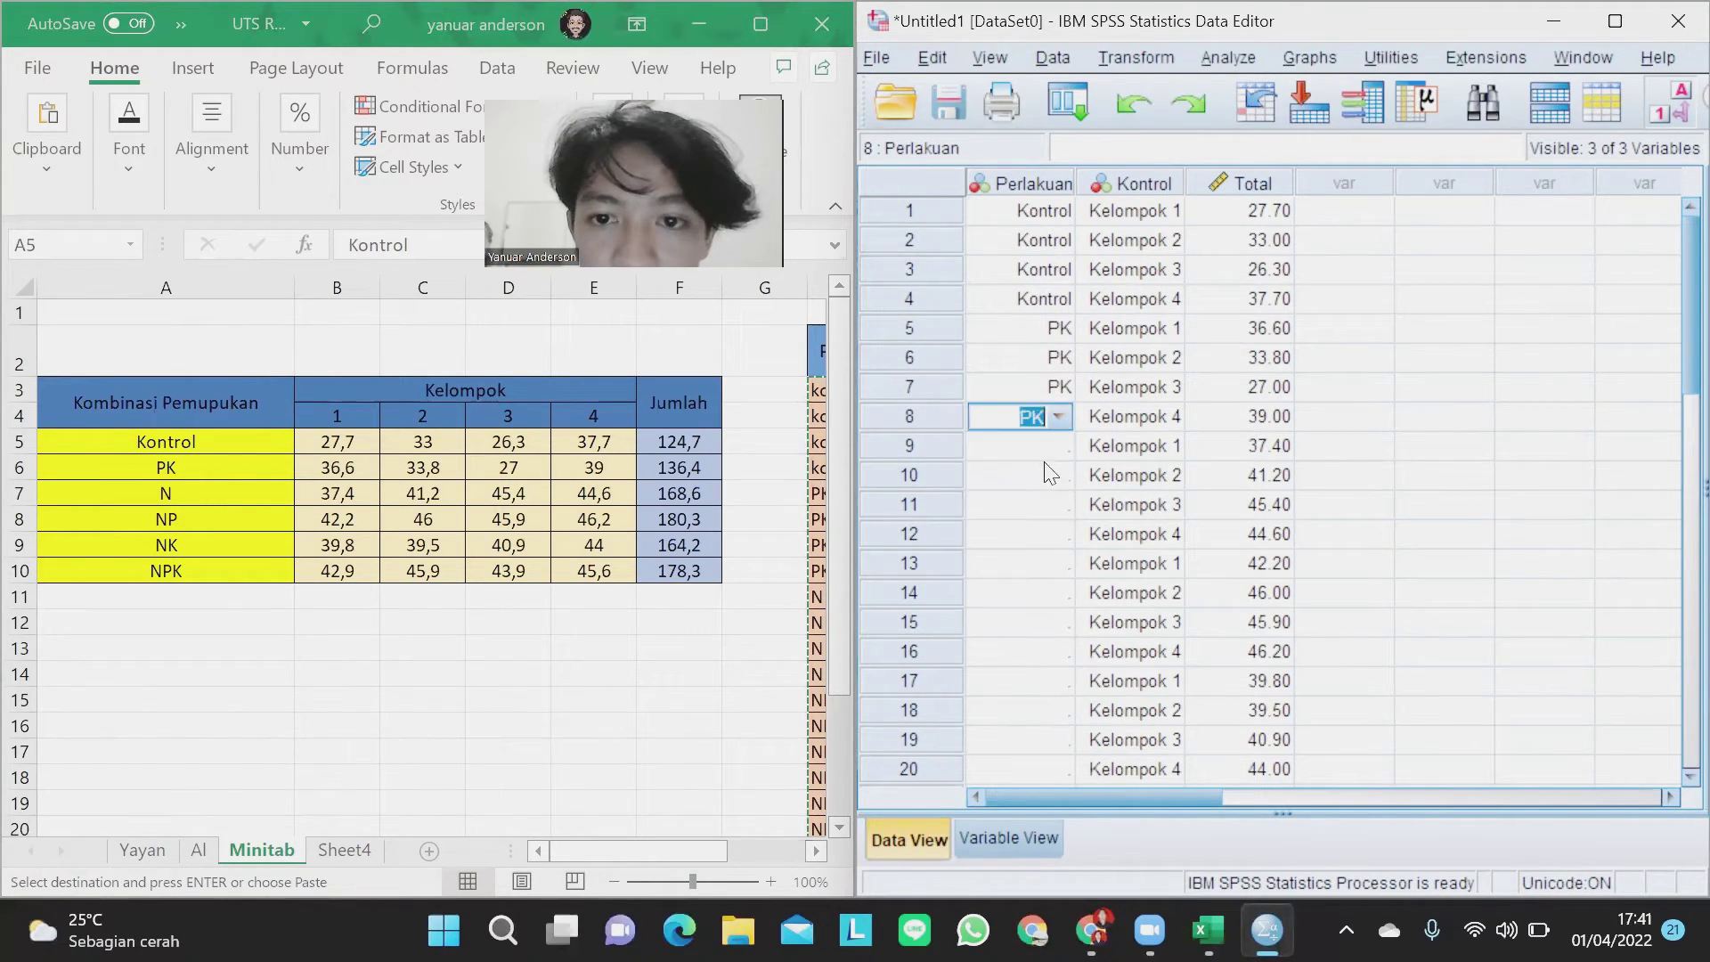
Set Perlakuan to N in rows 9 and 10.
{"action": "left_click", "coordinate": [1060, 448]}
{"action": "left_click", "coordinate": [1058, 447]}
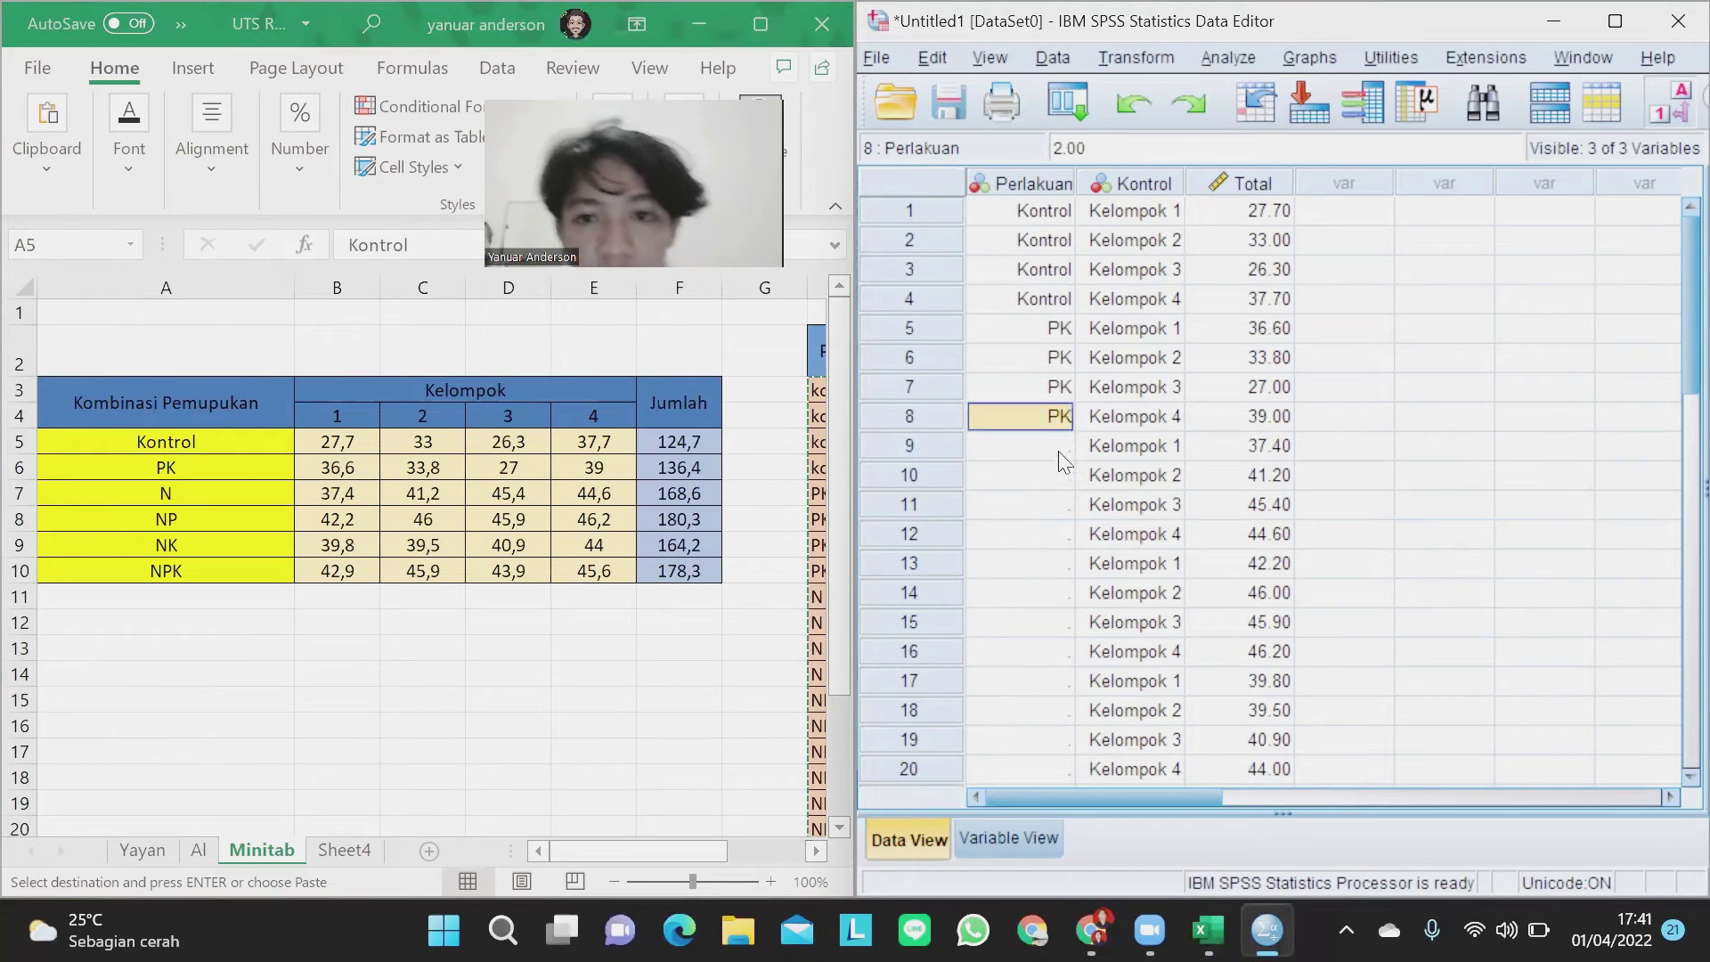
{"action": "left_click", "coordinate": [1024, 445]}
{"action": "left_click", "coordinate": [1060, 445]}
{"action": "left_click", "coordinate": [1042, 530]}
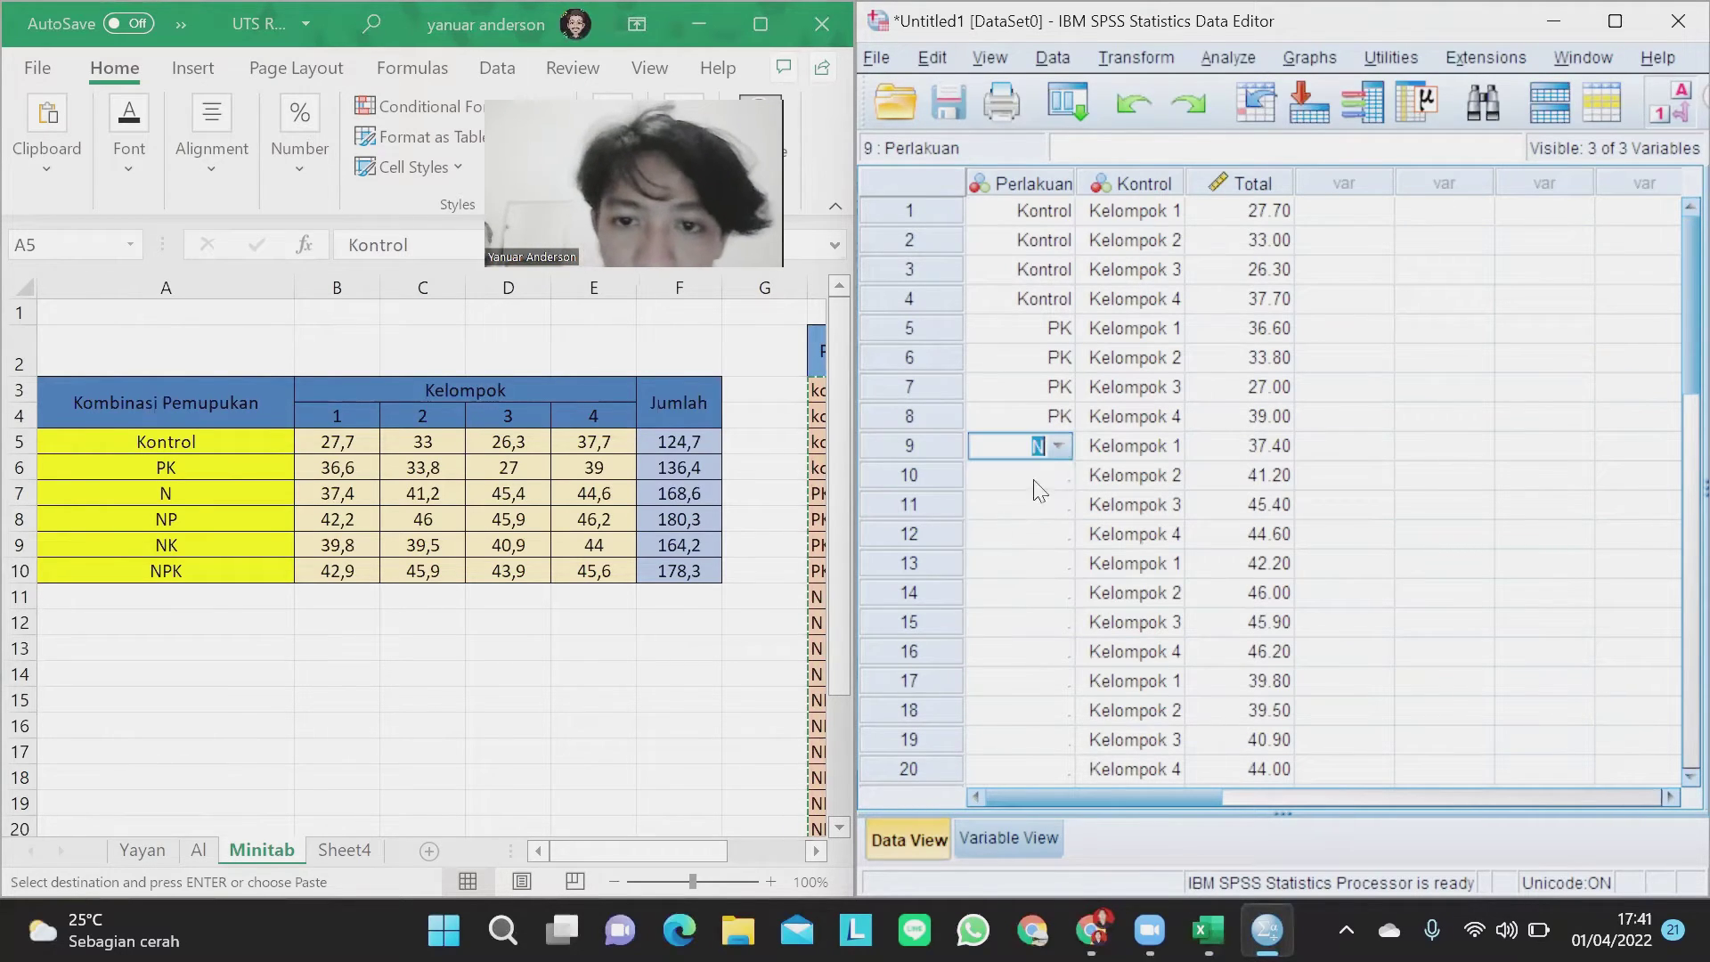
{"action": "left_click", "coordinate": [1056, 469]}
{"action": "left_click", "coordinate": [1057, 472]}
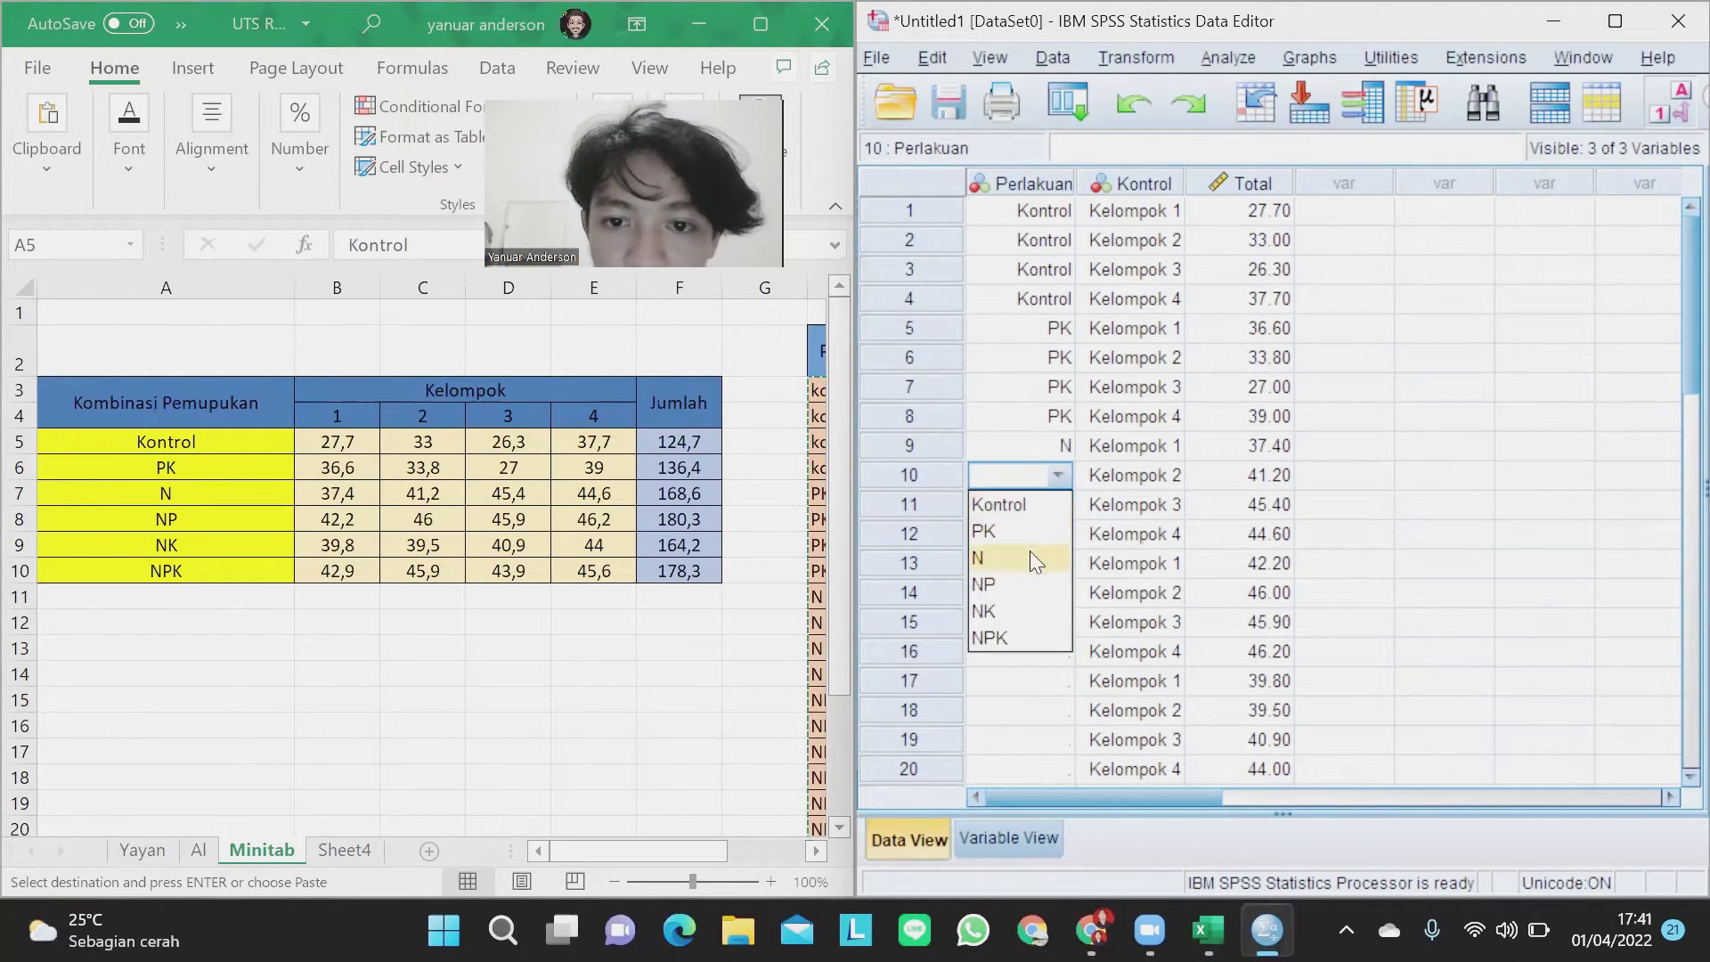
{"action": "left_click", "coordinate": [1038, 557]}
Set Perlakuan to N in rows 11 and 12.
{"action": "left_click", "coordinate": [1066, 504]}
{"action": "left_click", "coordinate": [1059, 504]}
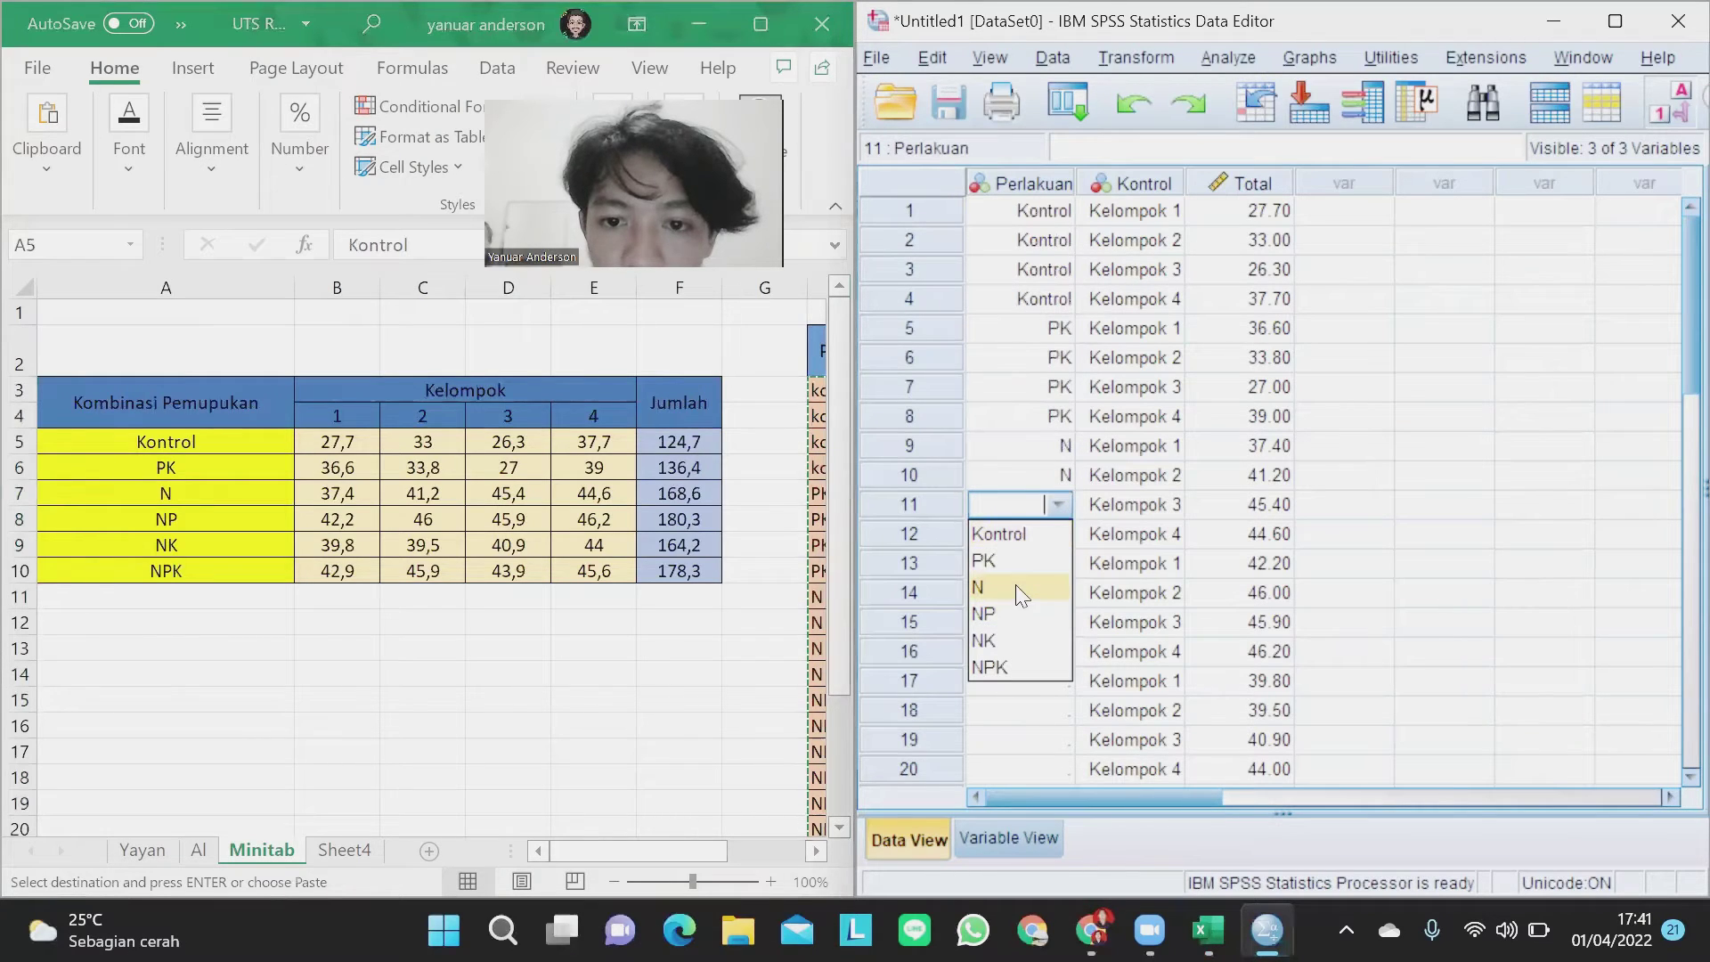
{"action": "left_click", "coordinate": [1024, 586]}
{"action": "left_click", "coordinate": [1066, 538]}
{"action": "left_click", "coordinate": [1059, 534]}
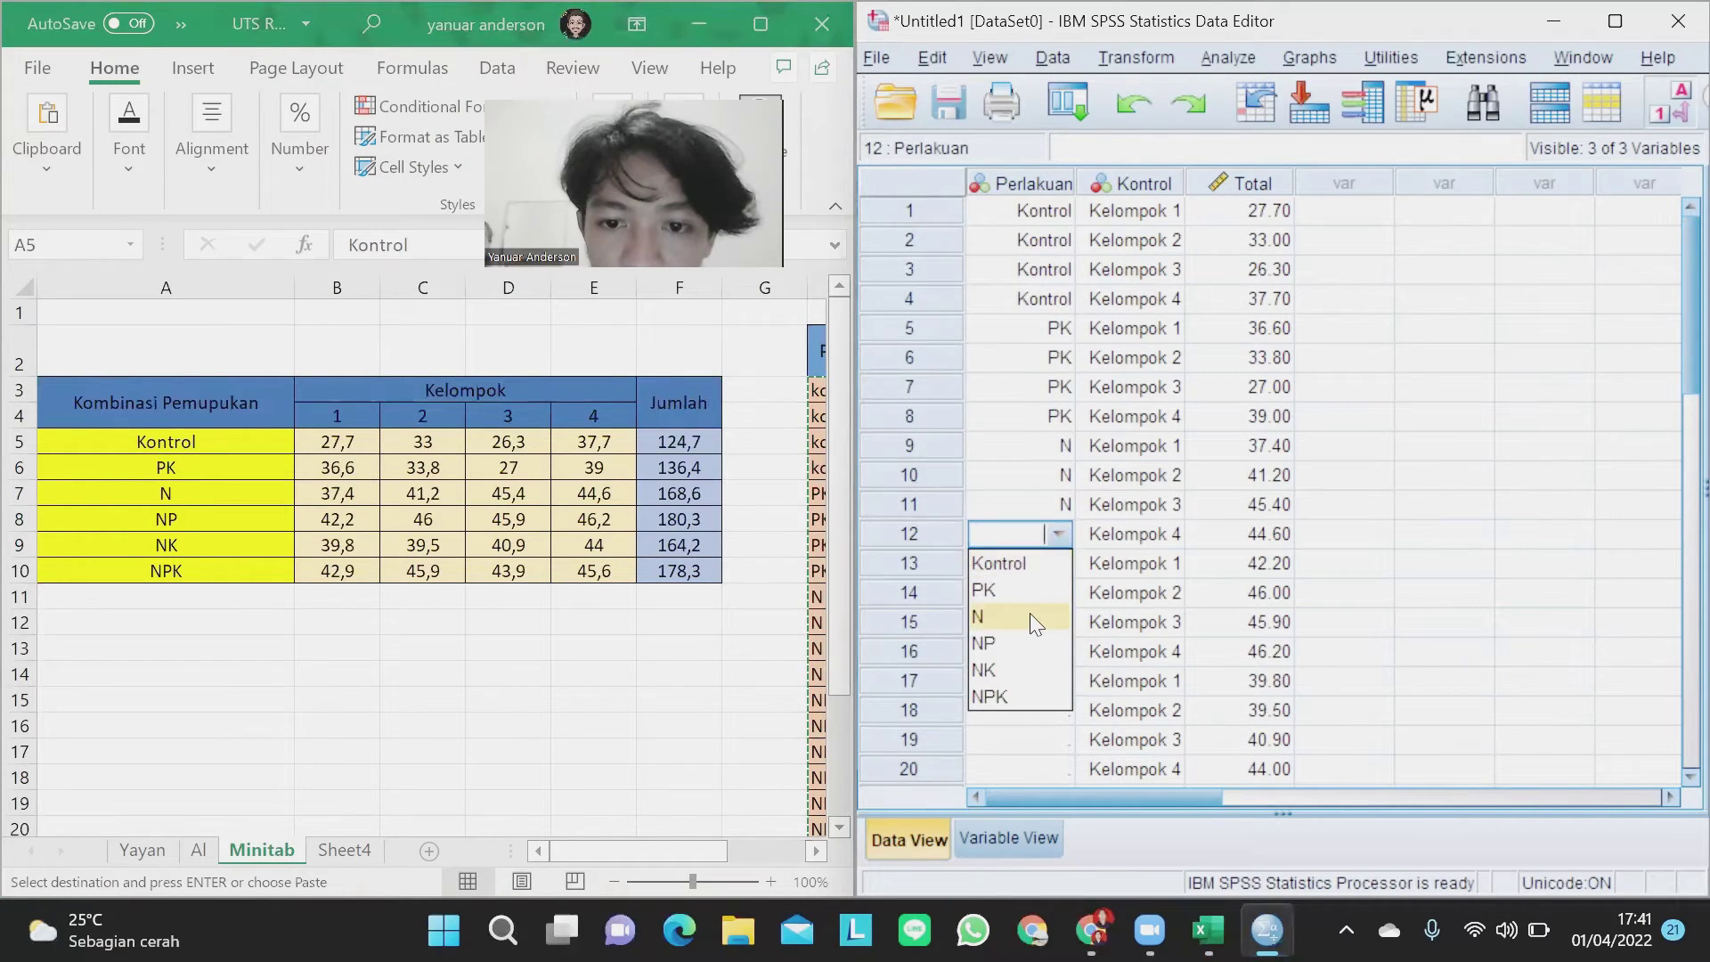
{"action": "left_click", "coordinate": [1033, 615]}
Set Perlakuan to NP in rows 13 and 14.
{"action": "scroll", "coordinate": [1068, 537], "scroll_direction": "down", "scroll_amount": 1}
{"action": "left_click", "coordinate": [1062, 475]}
{"action": "left_click", "coordinate": [1058, 475]}
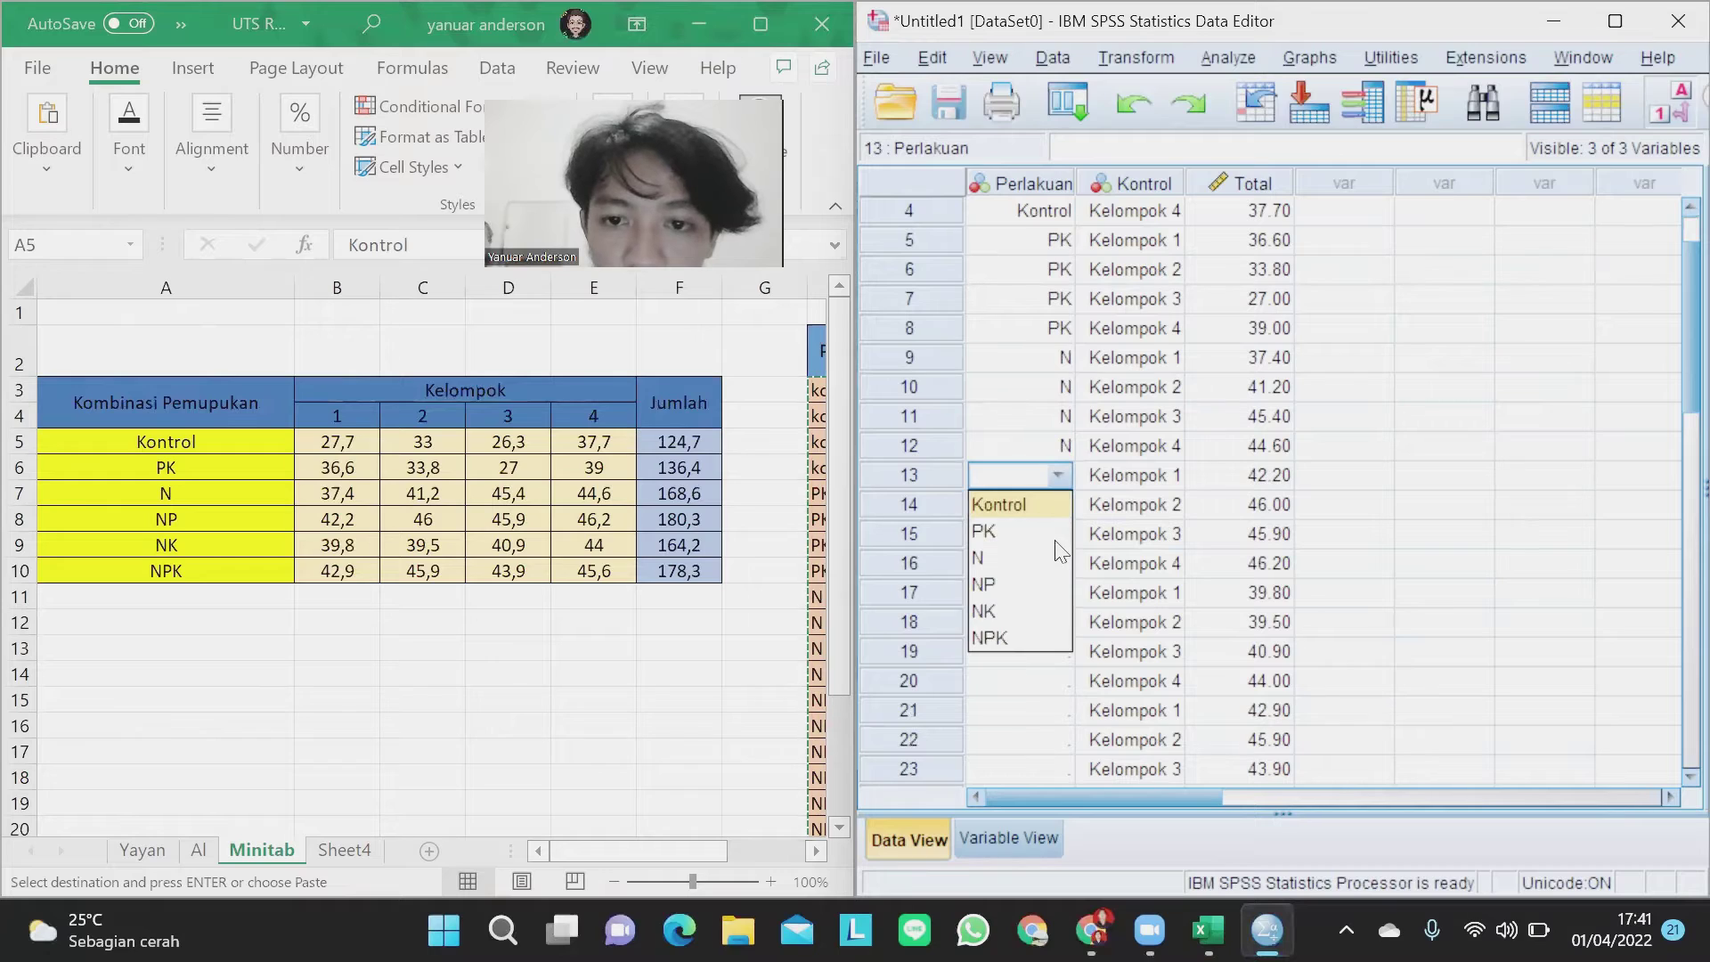
{"action": "left_click", "coordinate": [1046, 588]}
{"action": "left_click", "coordinate": [1065, 494]}
{"action": "left_click", "coordinate": [1065, 493]}
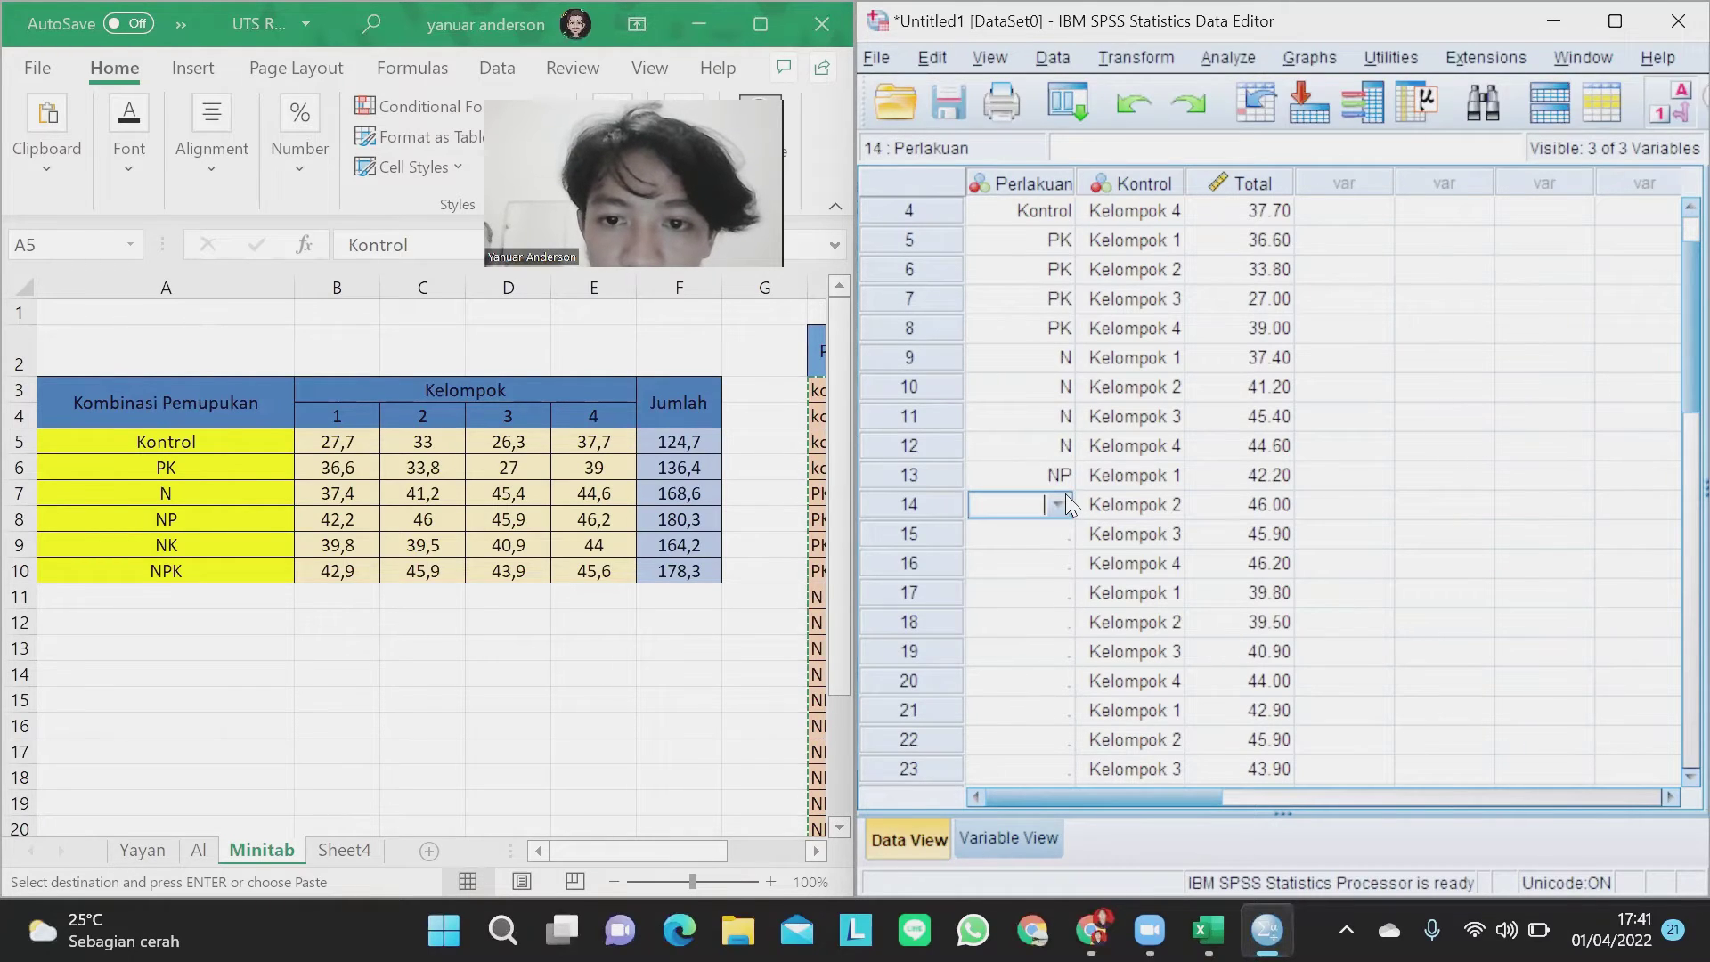
{"action": "left_click", "coordinate": [1065, 494]}
{"action": "left_click", "coordinate": [1015, 614]}
Set Perlakuan to NP in rows 15 and 16.
{"action": "left_click", "coordinate": [1056, 539]}
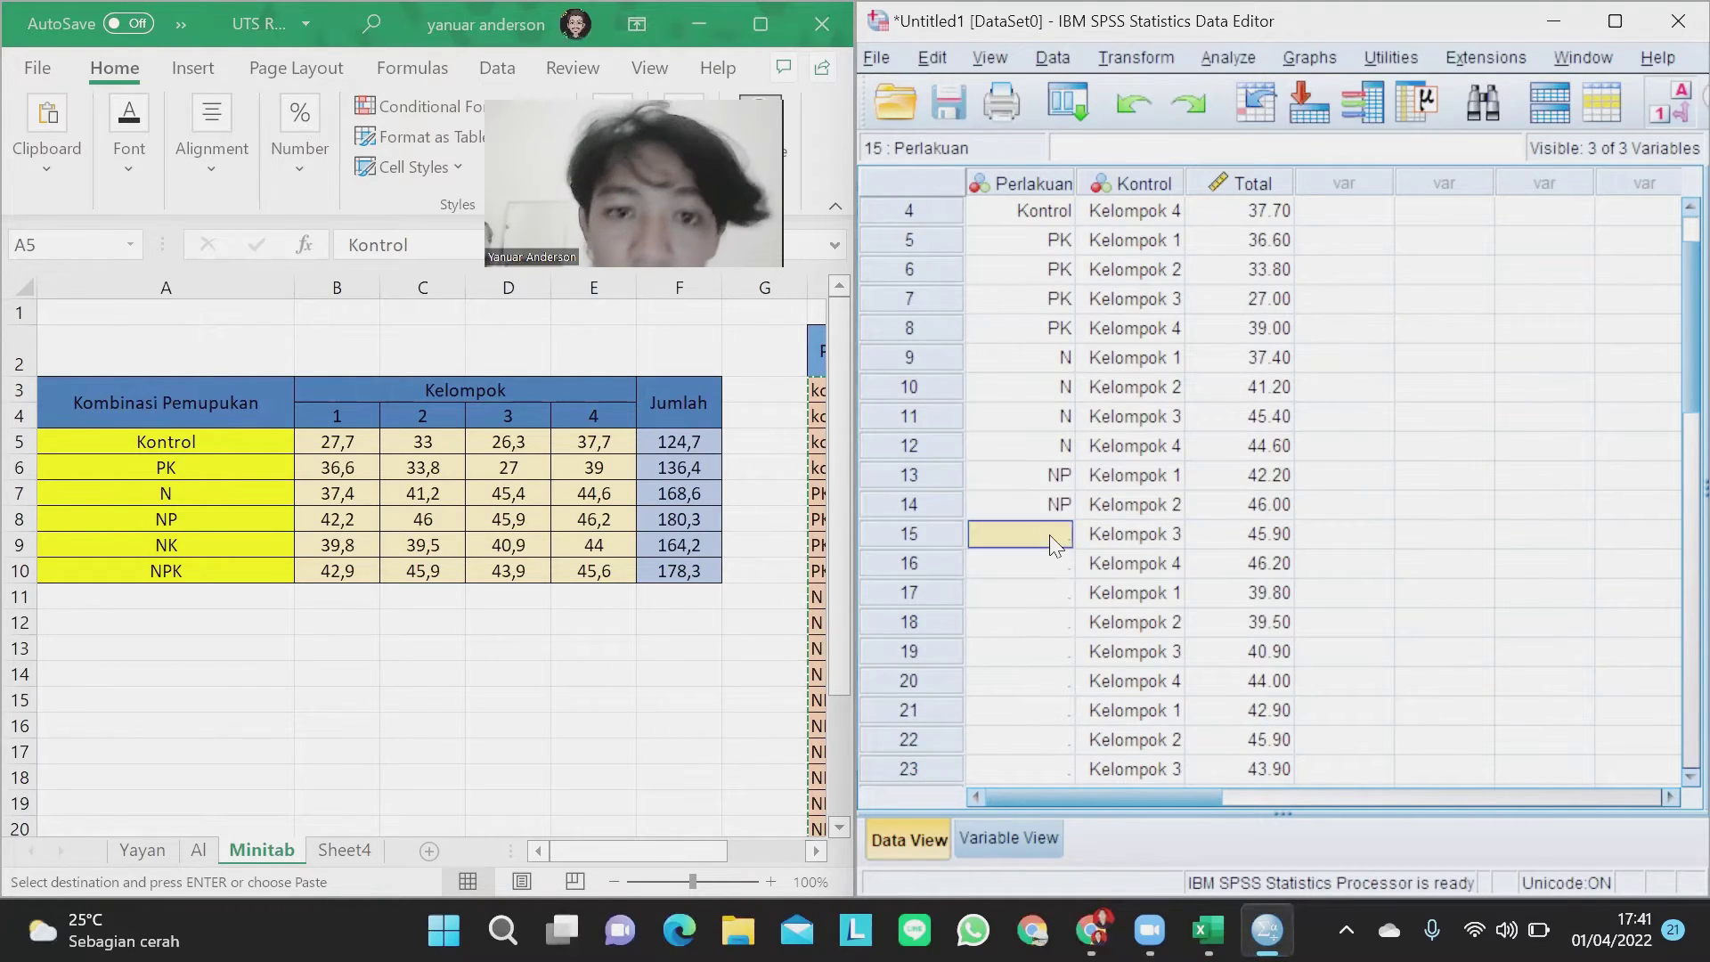
{"action": "left_click", "coordinate": [1065, 544]}
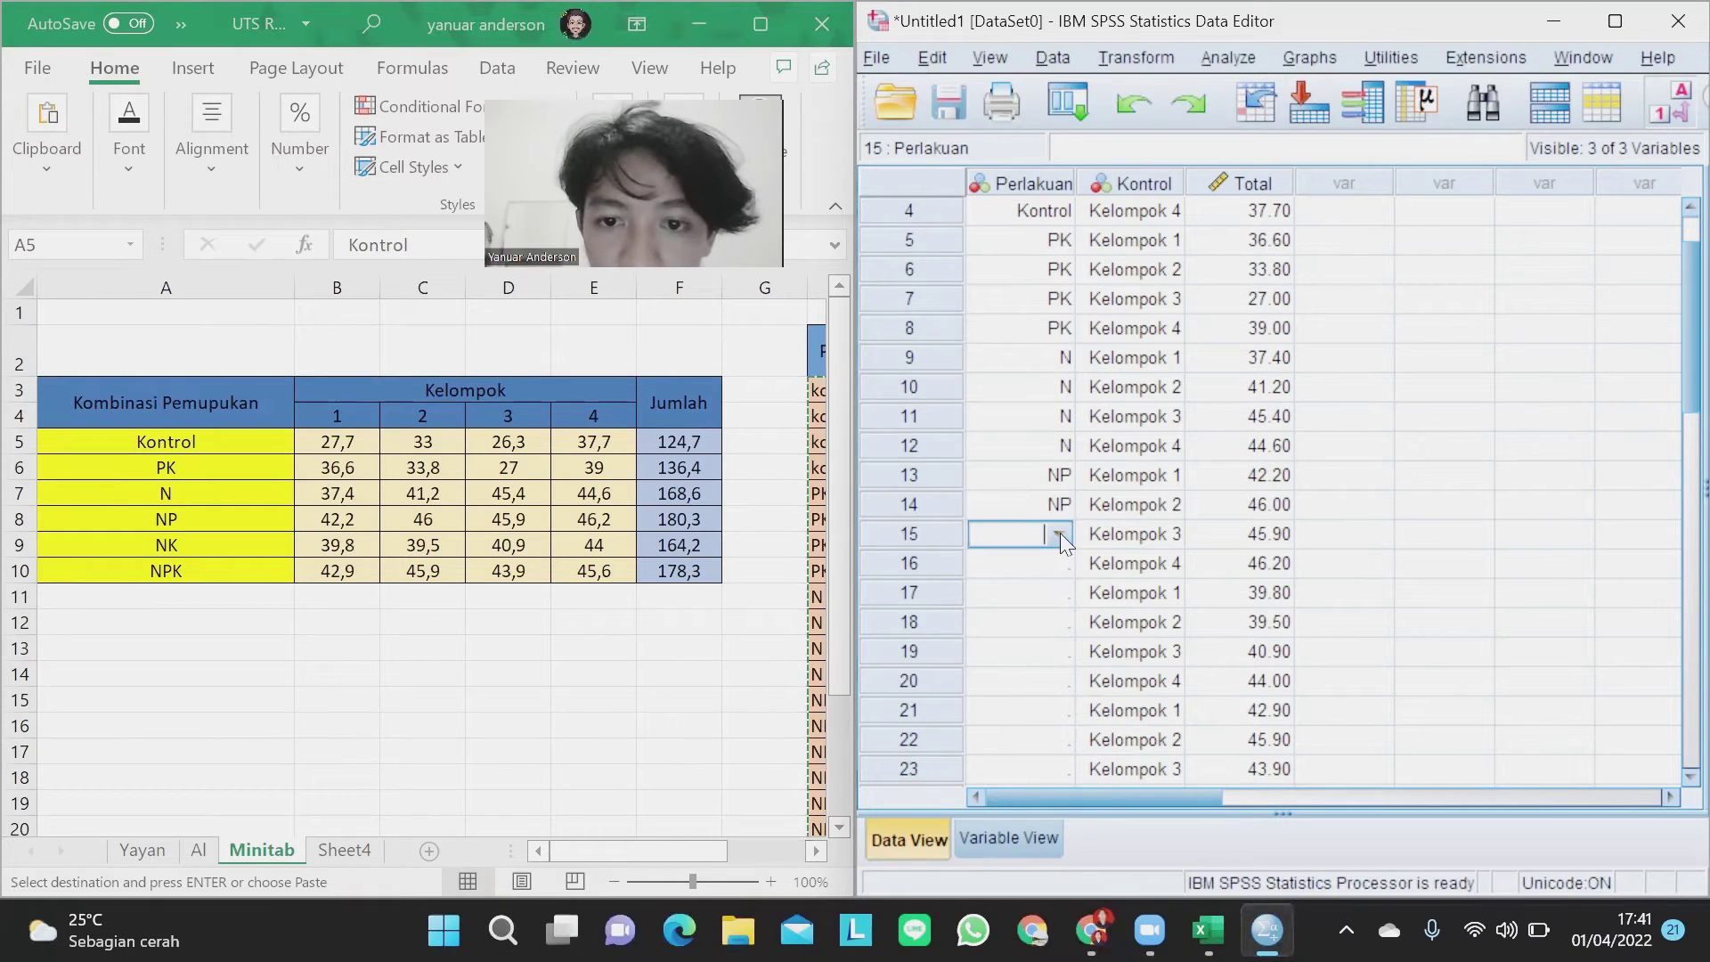
{"action": "left_click", "coordinate": [1060, 533]}
{"action": "left_click", "coordinate": [1007, 643]}
{"action": "left_click", "coordinate": [1040, 566]}
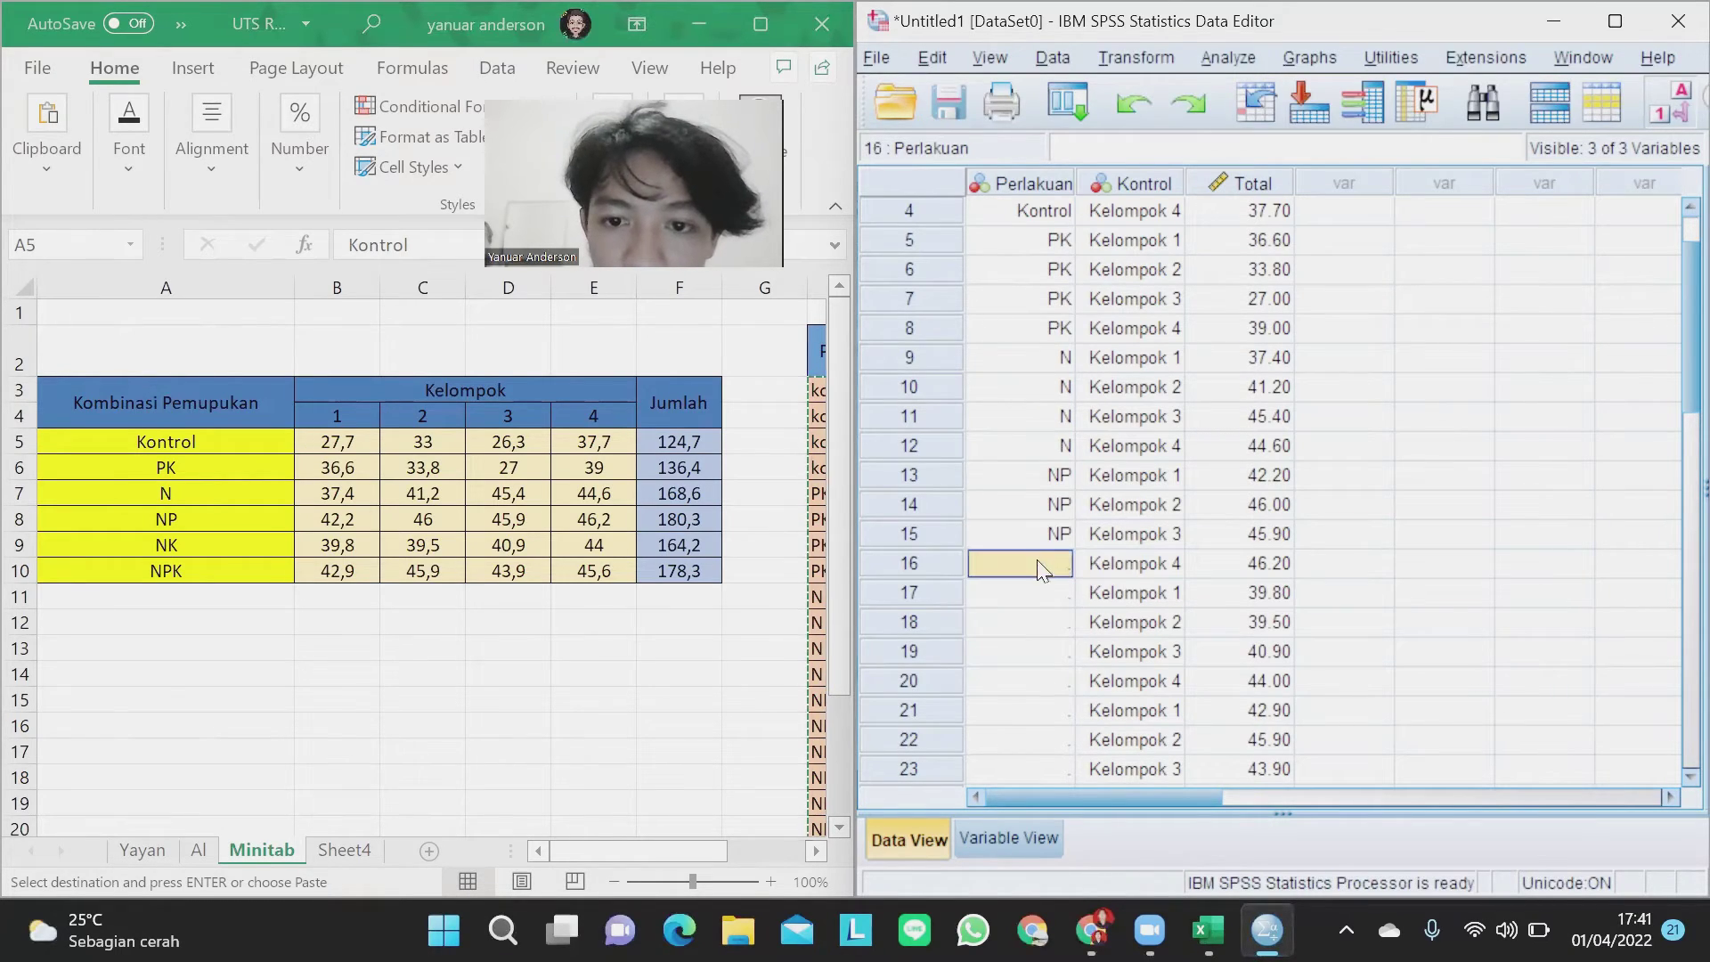
{"action": "left_click", "coordinate": [1057, 565]}
{"action": "left_click", "coordinate": [1058, 564]}
{"action": "left_click", "coordinate": [1024, 673]}
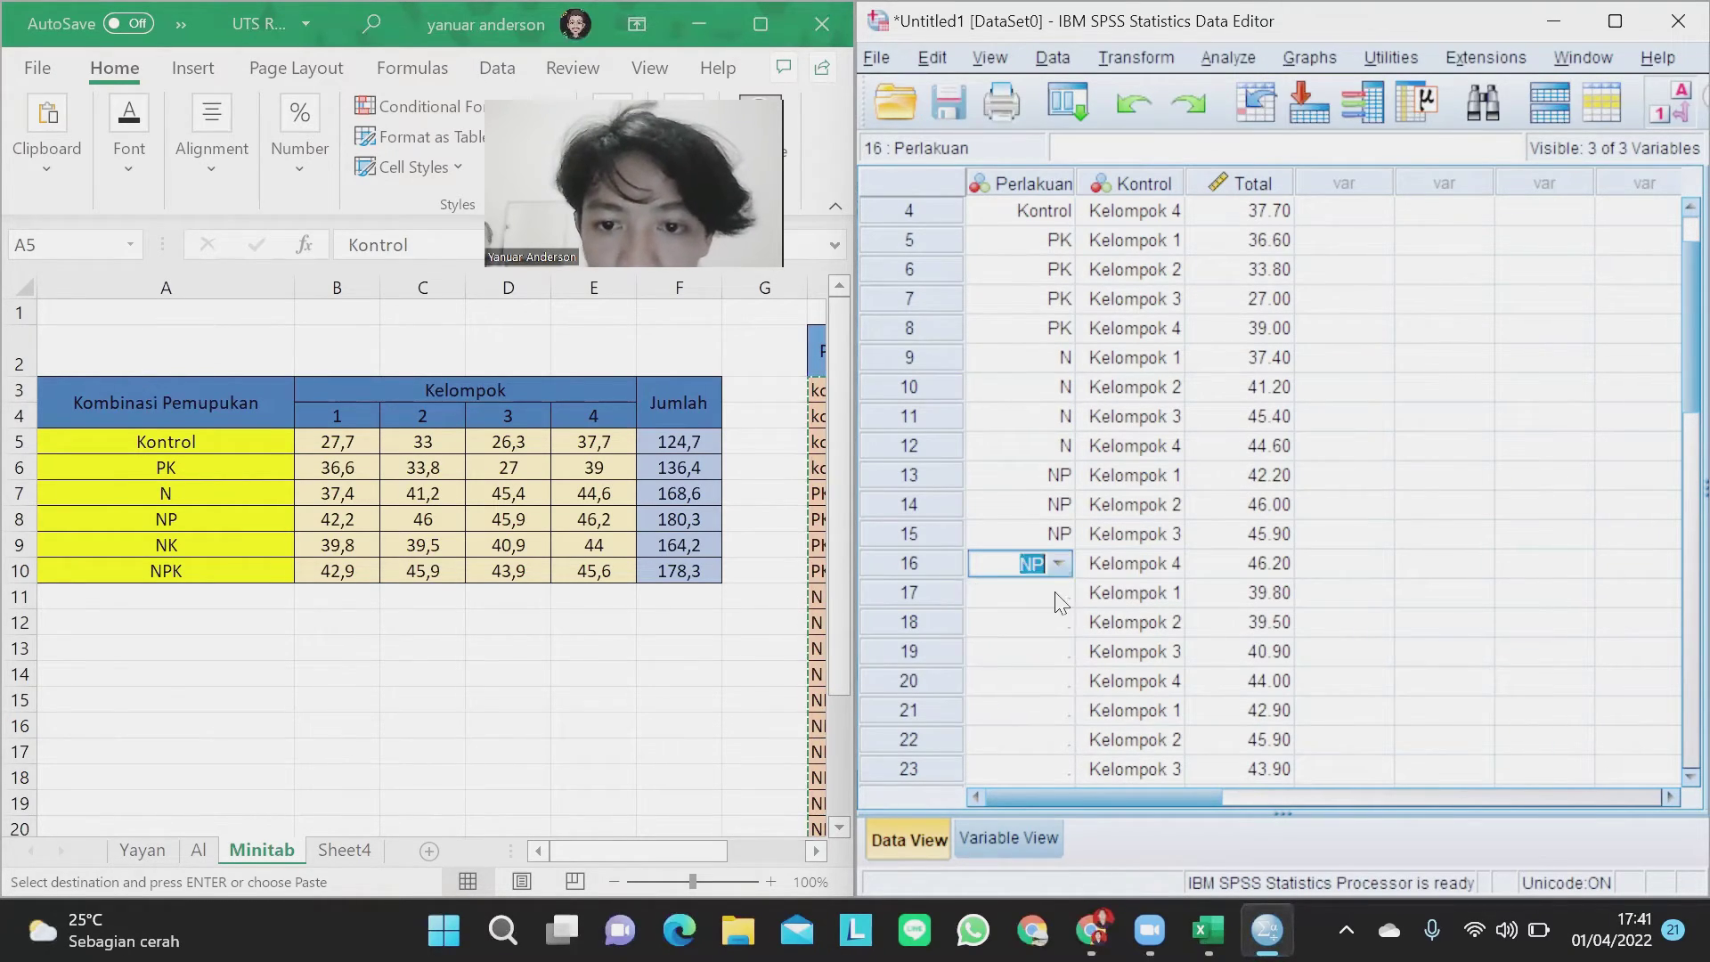
Set Perlakuan to NK in rows 17 and 18.
{"action": "scroll", "coordinate": [1055, 592], "scroll_direction": "down", "scroll_amount": 1}
{"action": "left_click", "coordinate": [1056, 510]}
{"action": "left_click", "coordinate": [1058, 510]}
{"action": "left_click", "coordinate": [1059, 510]}
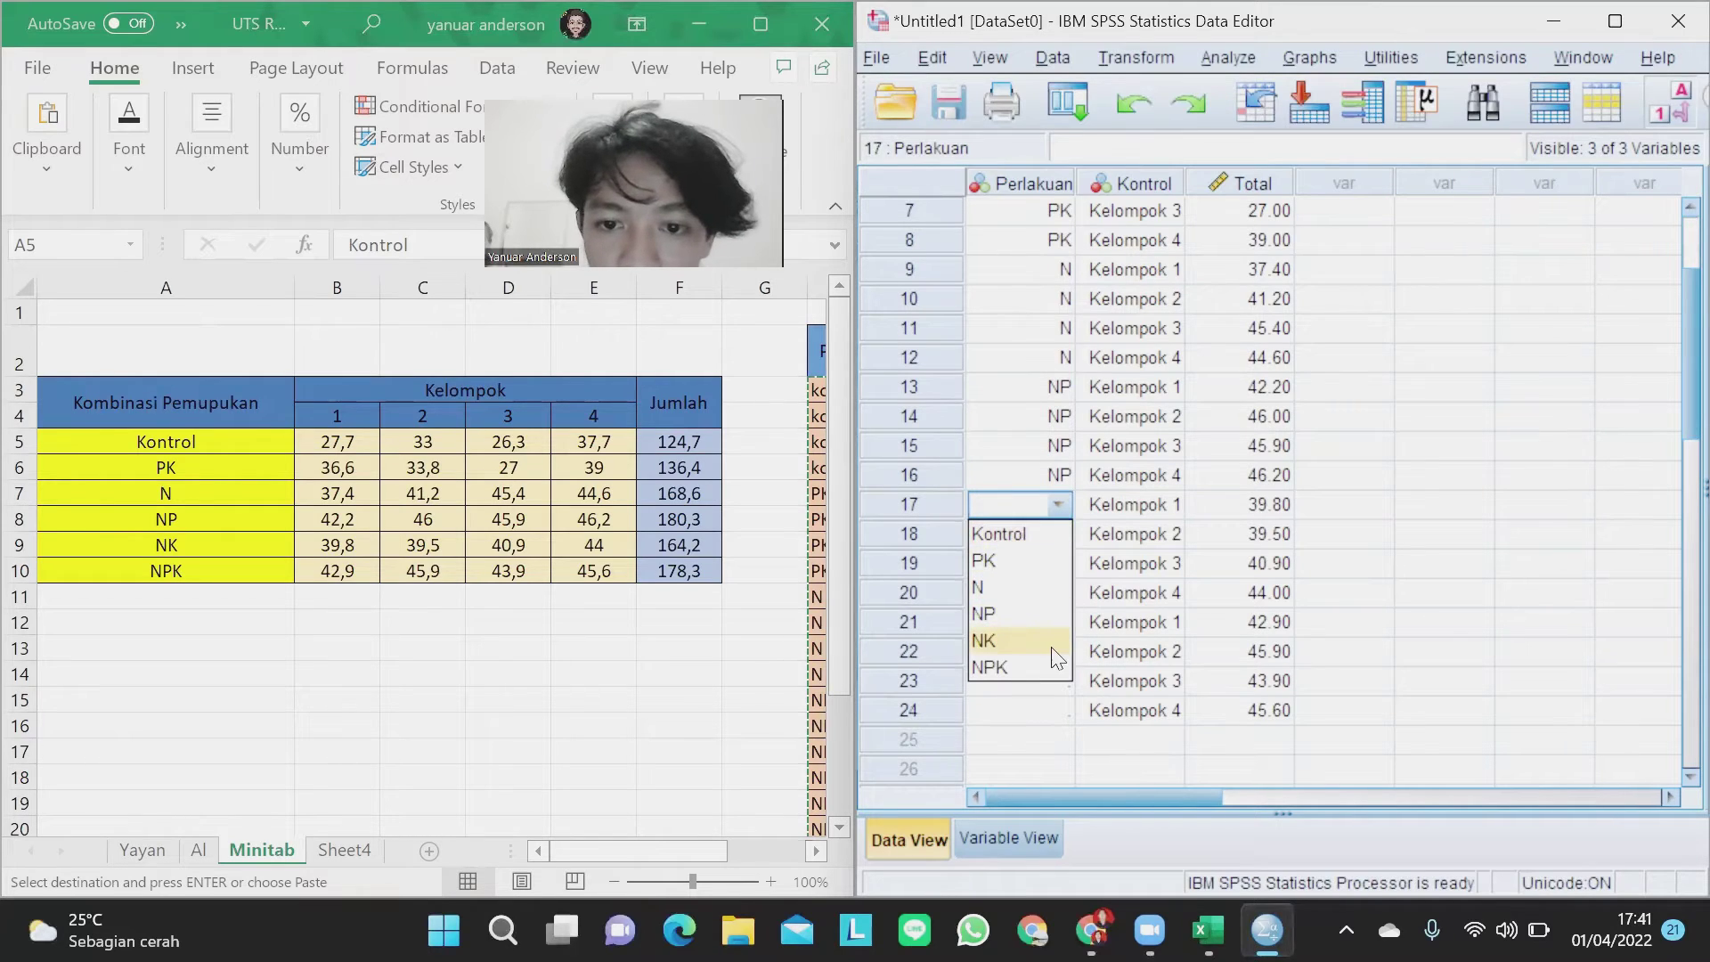
{"action": "left_click", "coordinate": [1057, 657]}
{"action": "left_click", "coordinate": [1056, 533]}
{"action": "left_click", "coordinate": [1057, 533]}
{"action": "left_click", "coordinate": [1057, 531]}
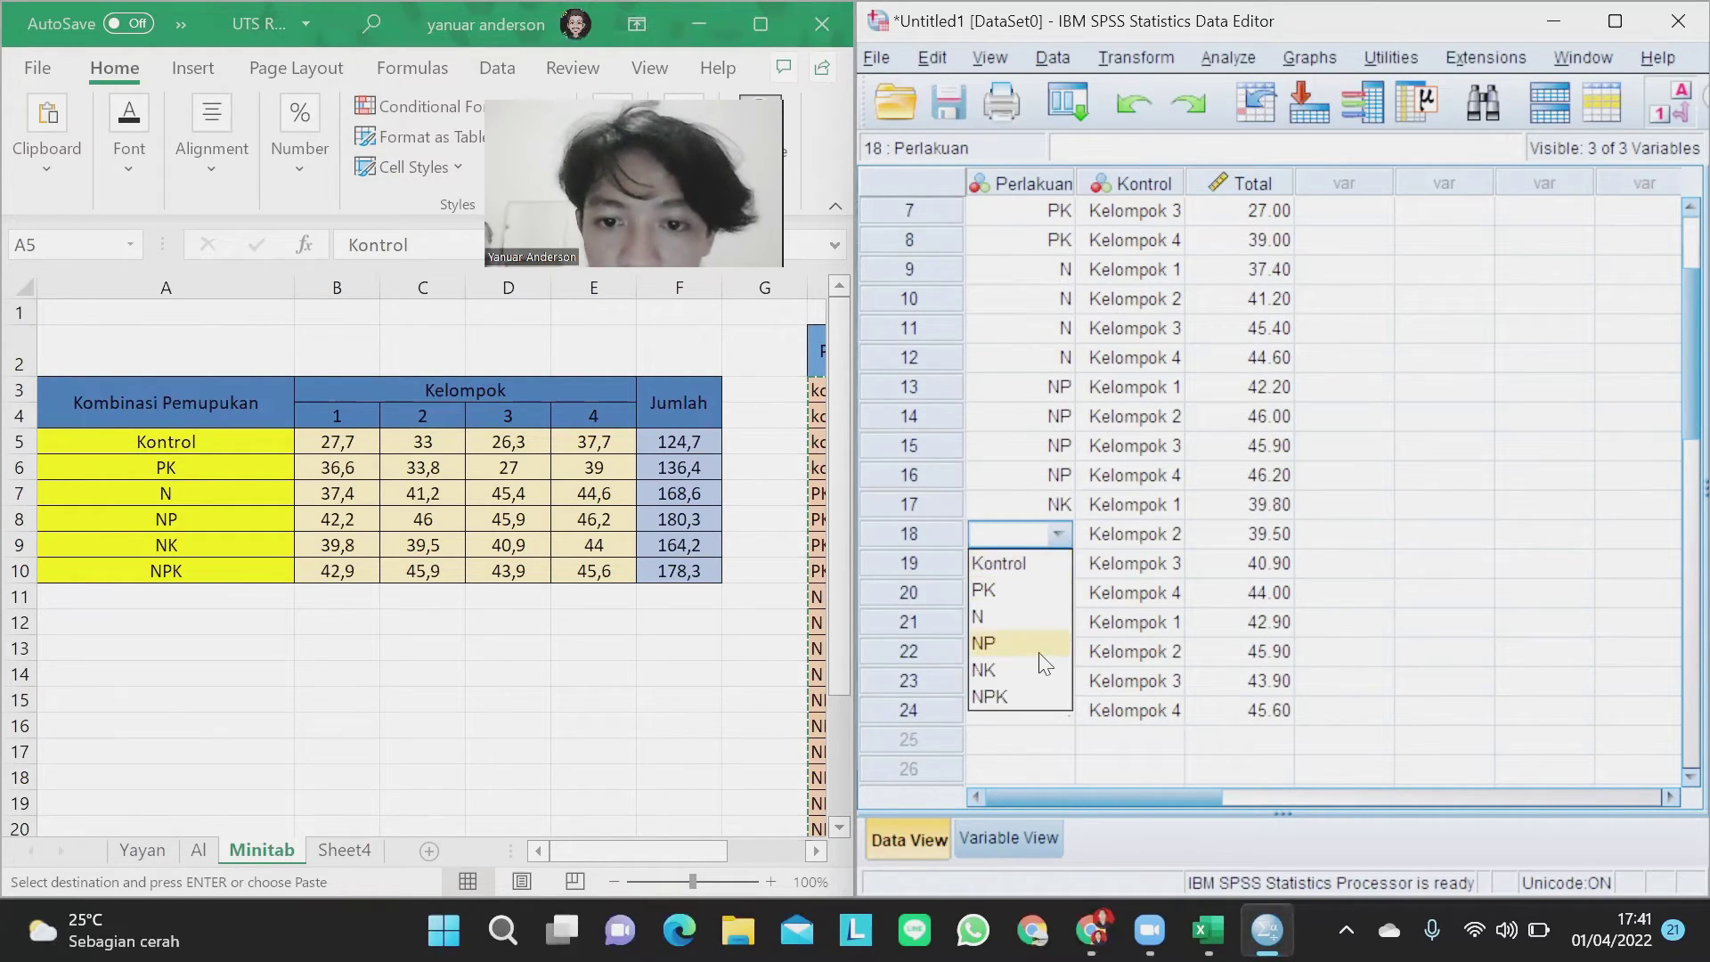
{"action": "left_click", "coordinate": [1040, 670]}
Set Perlakuan to NK in rows 19 and 20.
{"action": "left_click", "coordinate": [1066, 571]}
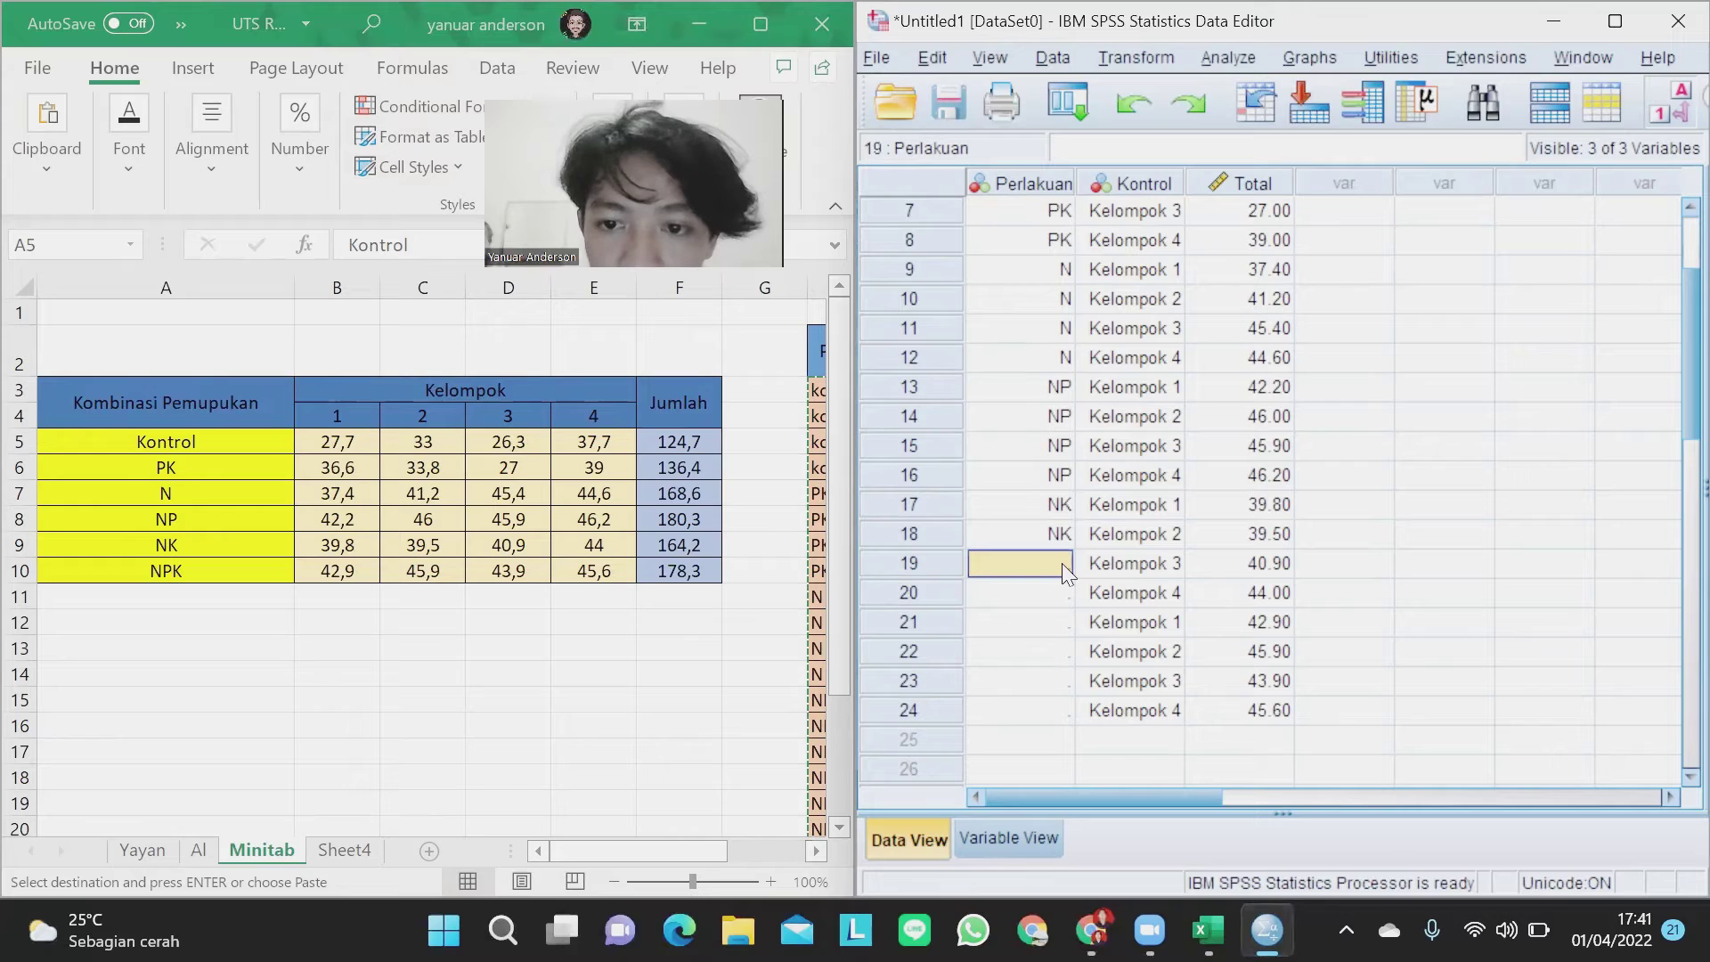
{"action": "left_click", "coordinate": [1061, 565]}
{"action": "left_click", "coordinate": [1060, 563]}
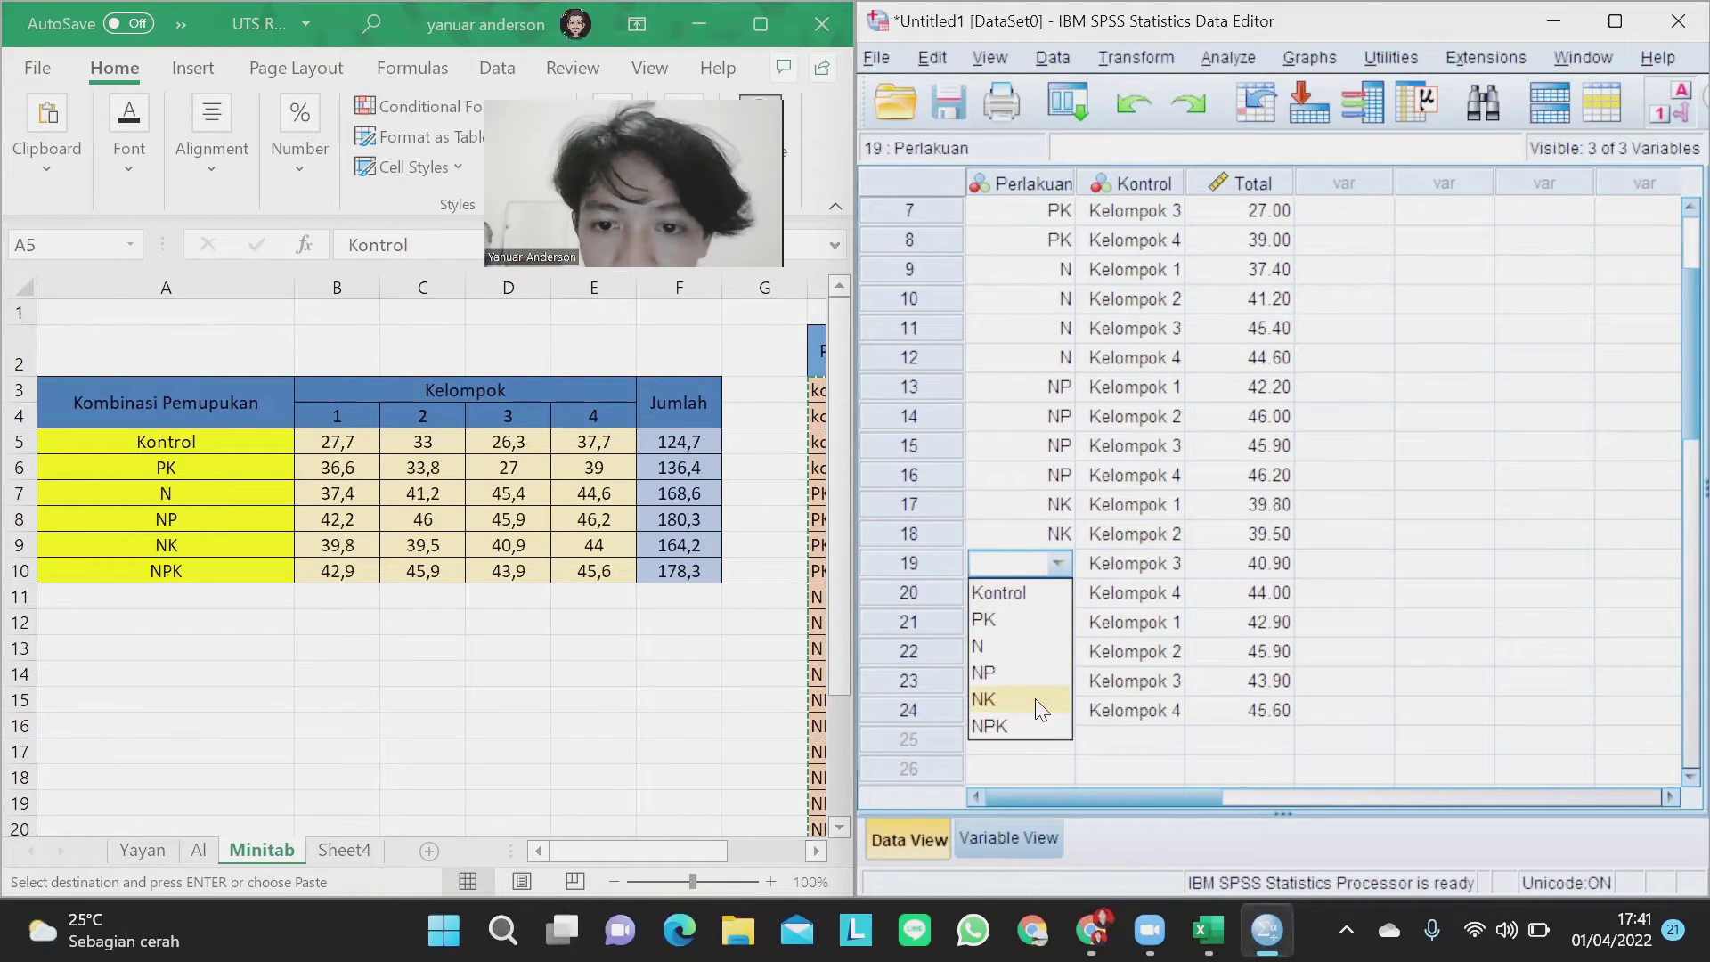
{"action": "left_click", "coordinate": [1041, 710]}
{"action": "left_click", "coordinate": [1060, 592]}
{"action": "left_click", "coordinate": [1060, 592]}
{"action": "left_click", "coordinate": [1058, 593]}
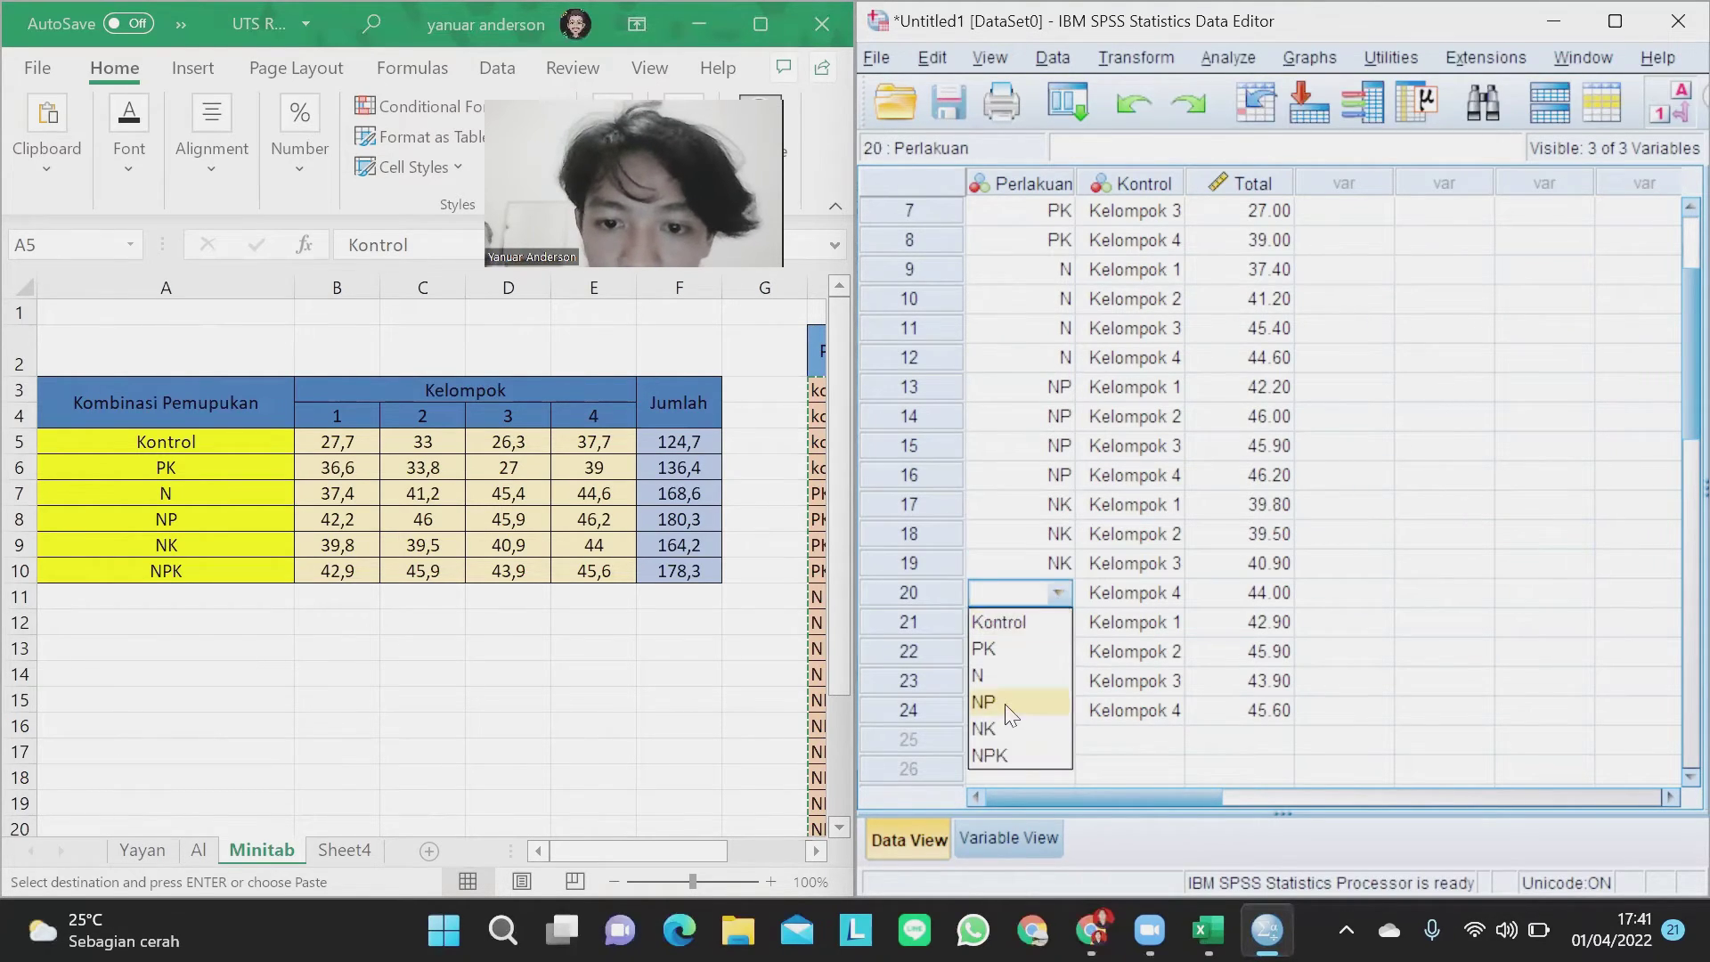
{"action": "left_click", "coordinate": [1006, 728]}
Set Perlakuan to NPK in rows 21 and 22.
{"action": "left_click", "coordinate": [1059, 622]}
{"action": "left_click", "coordinate": [1059, 621]}
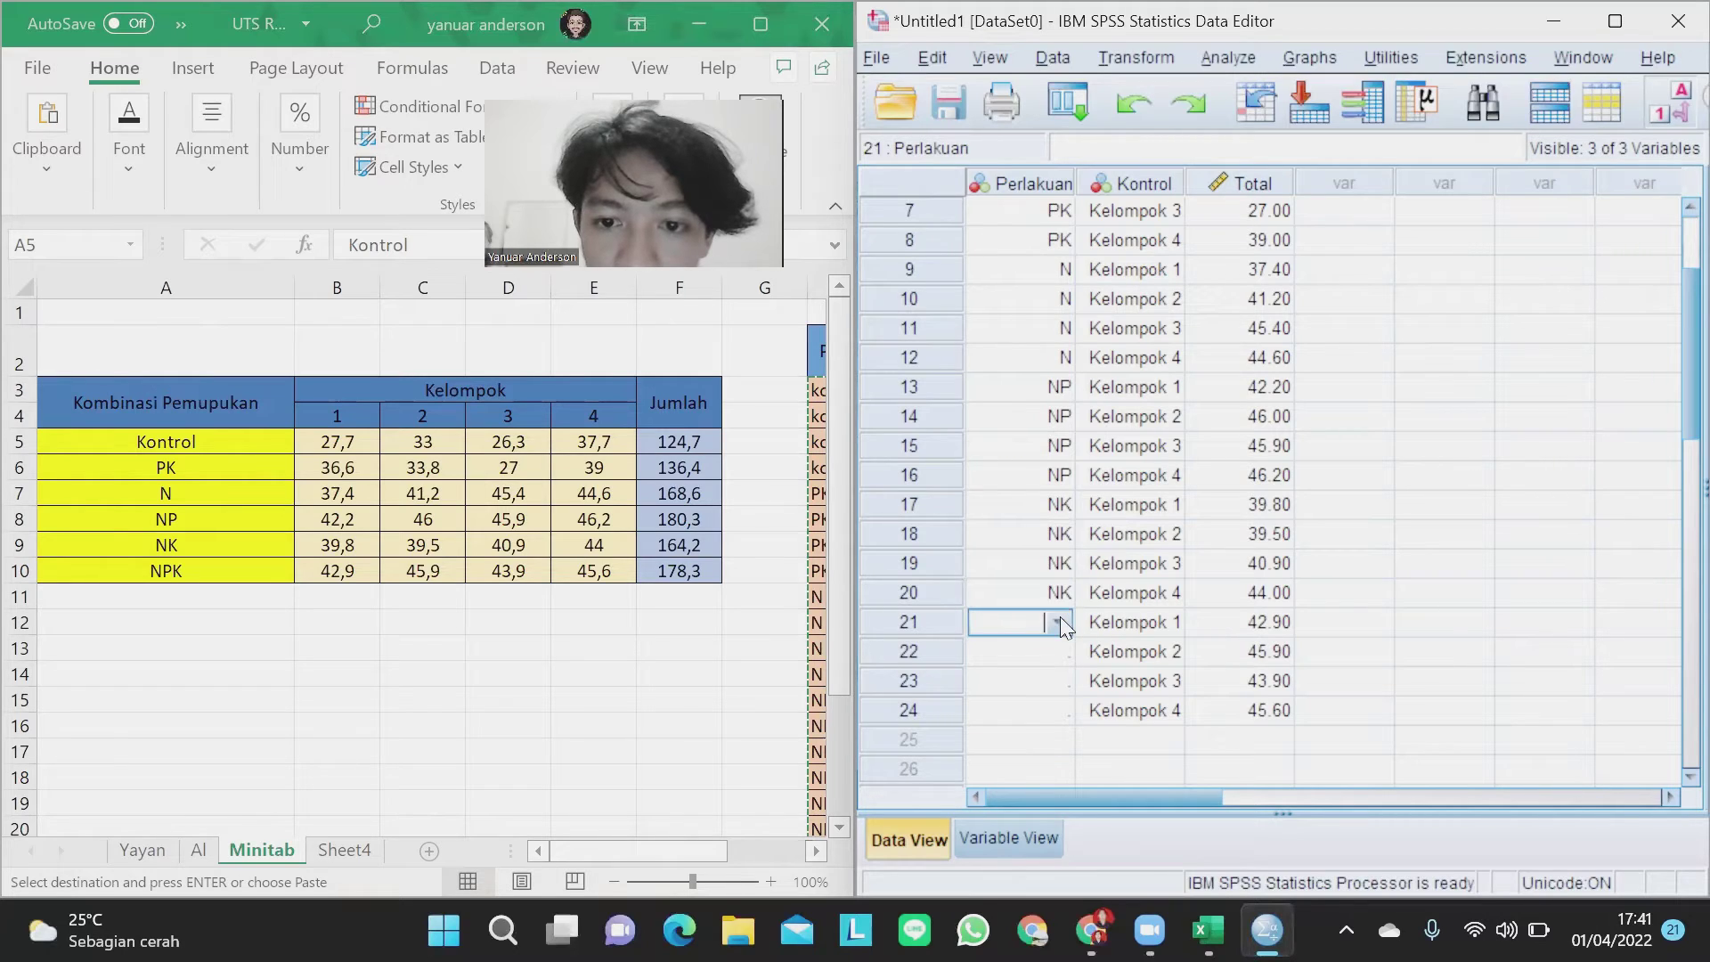
{"action": "left_click", "coordinate": [1060, 622]}
{"action": "left_click", "coordinate": [1008, 781]}
{"action": "left_click", "coordinate": [1056, 656]}
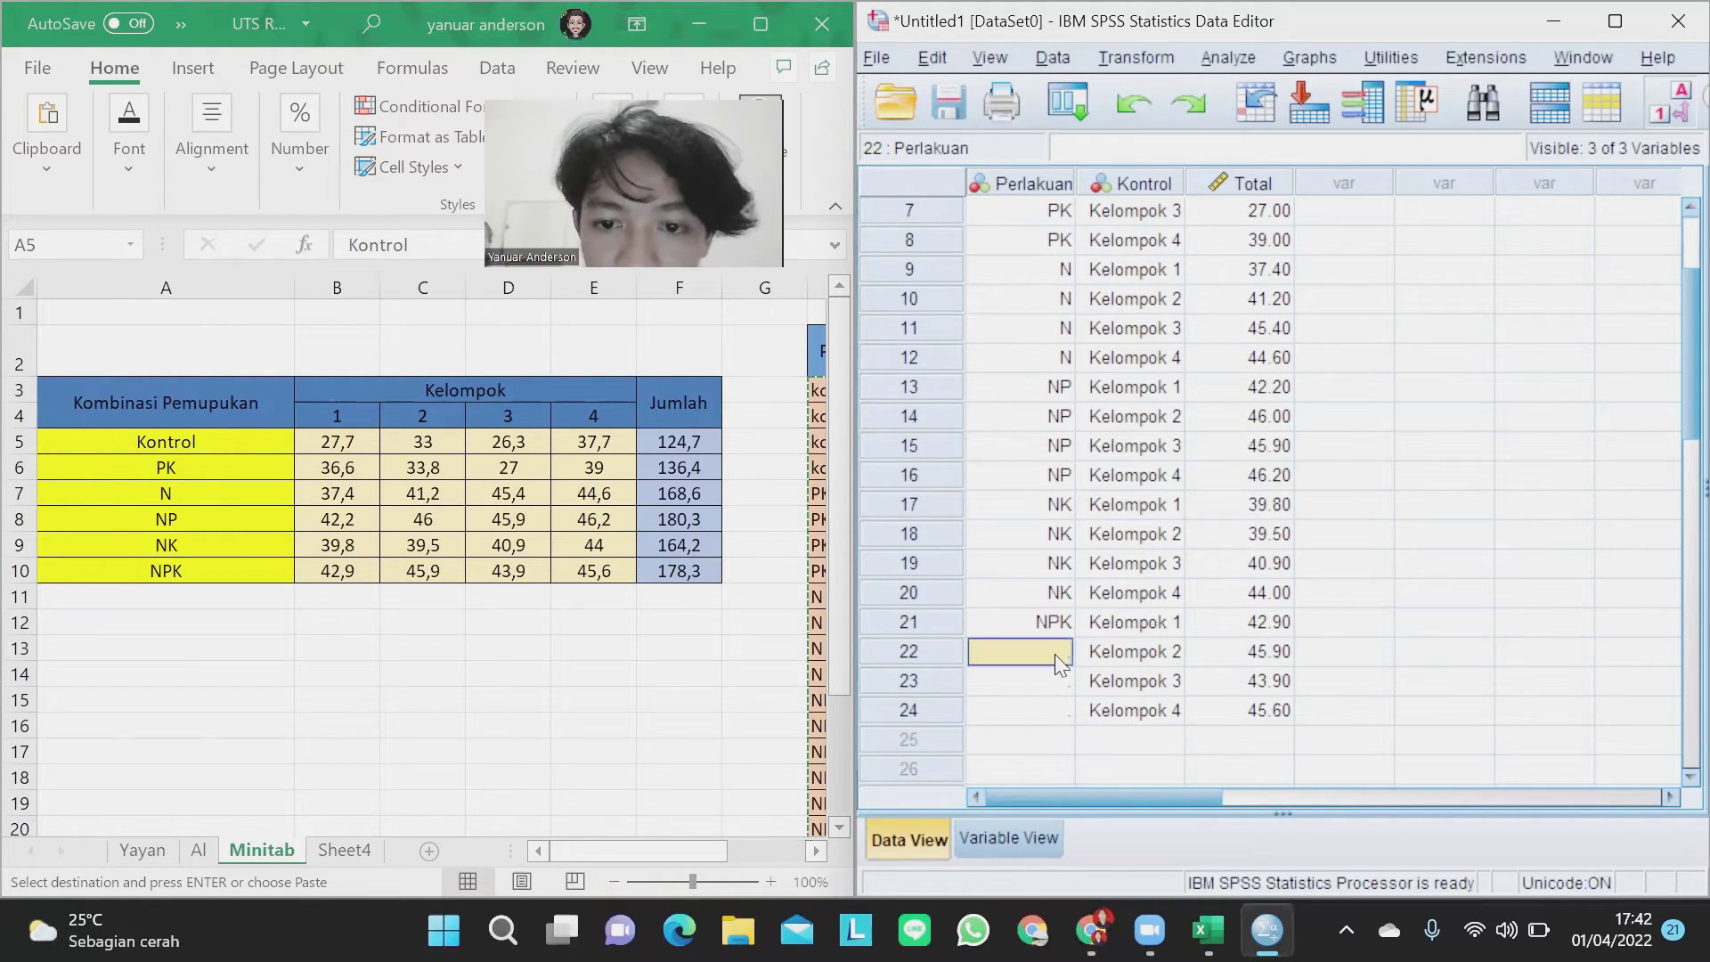
{"action": "left_click", "coordinate": [1057, 656]}
{"action": "left_click", "coordinate": [1056, 656]}
{"action": "left_click", "coordinate": [1010, 811]}
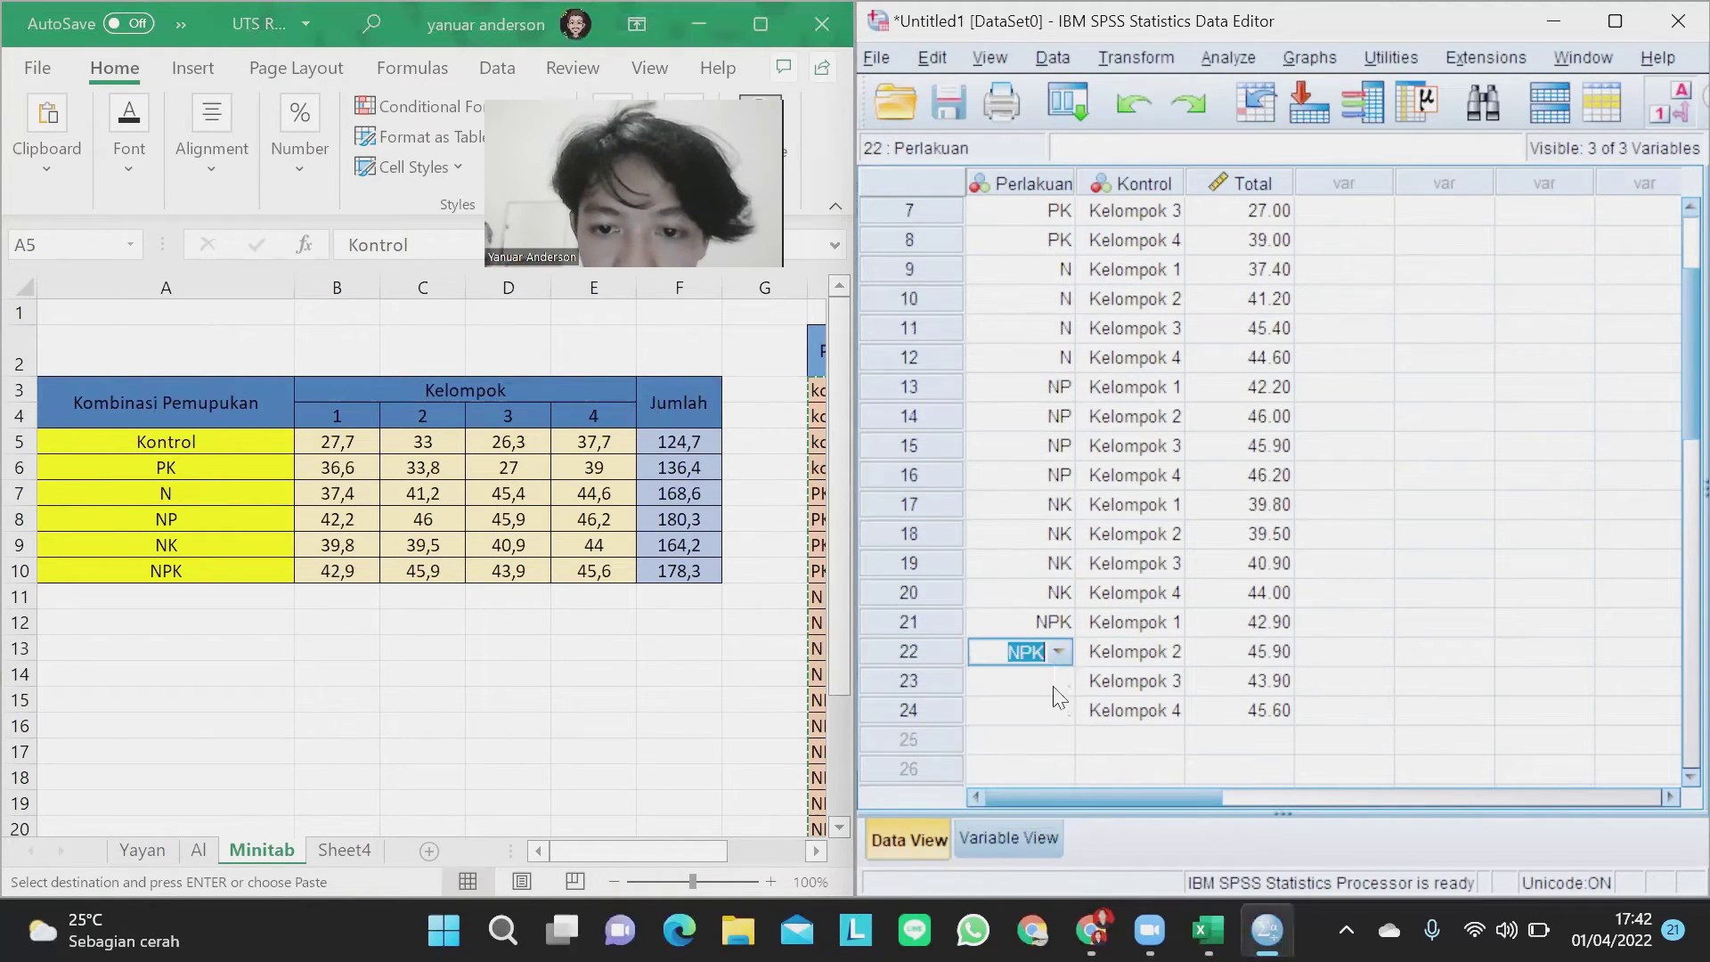
Set Perlakuan to NPK in rows 23 and 24, and check the completed data table.
{"action": "left_click", "coordinate": [1056, 685]}
{"action": "left_click", "coordinate": [1056, 682]}
{"action": "left_click", "coordinate": [1058, 680]}
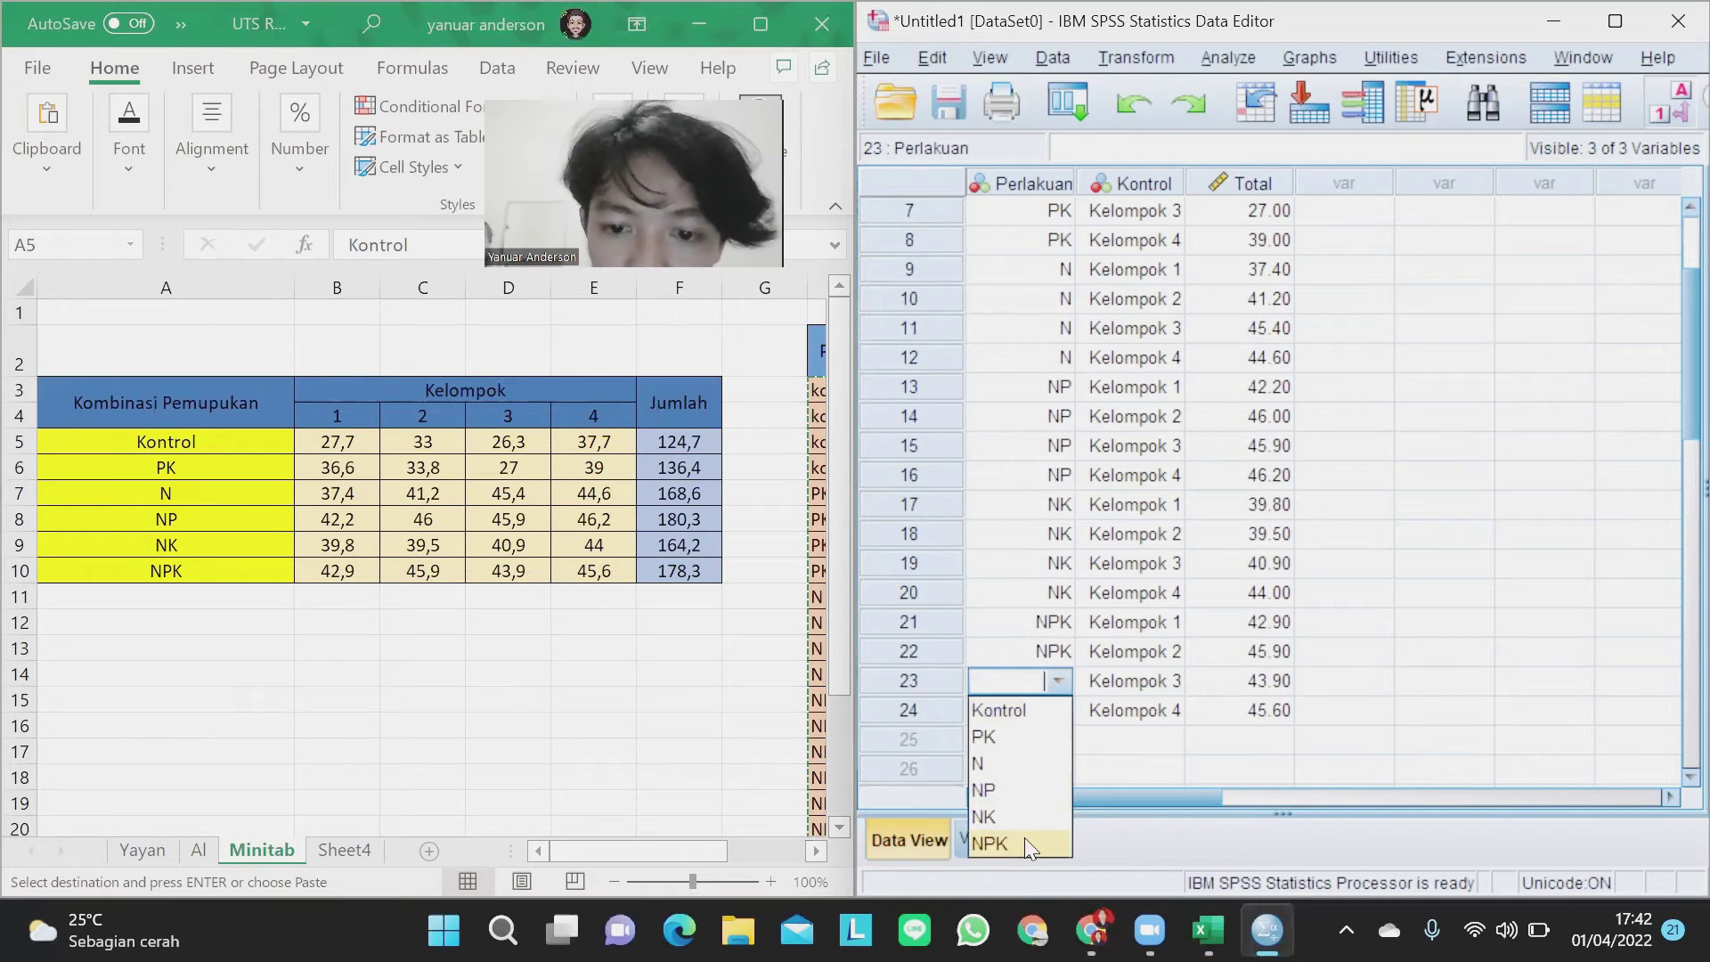
{"action": "left_click", "coordinate": [1029, 846]}
{"action": "left_click", "coordinate": [1058, 709]}
{"action": "left_click", "coordinate": [1058, 712]}
{"action": "left_click", "coordinate": [1058, 712]}
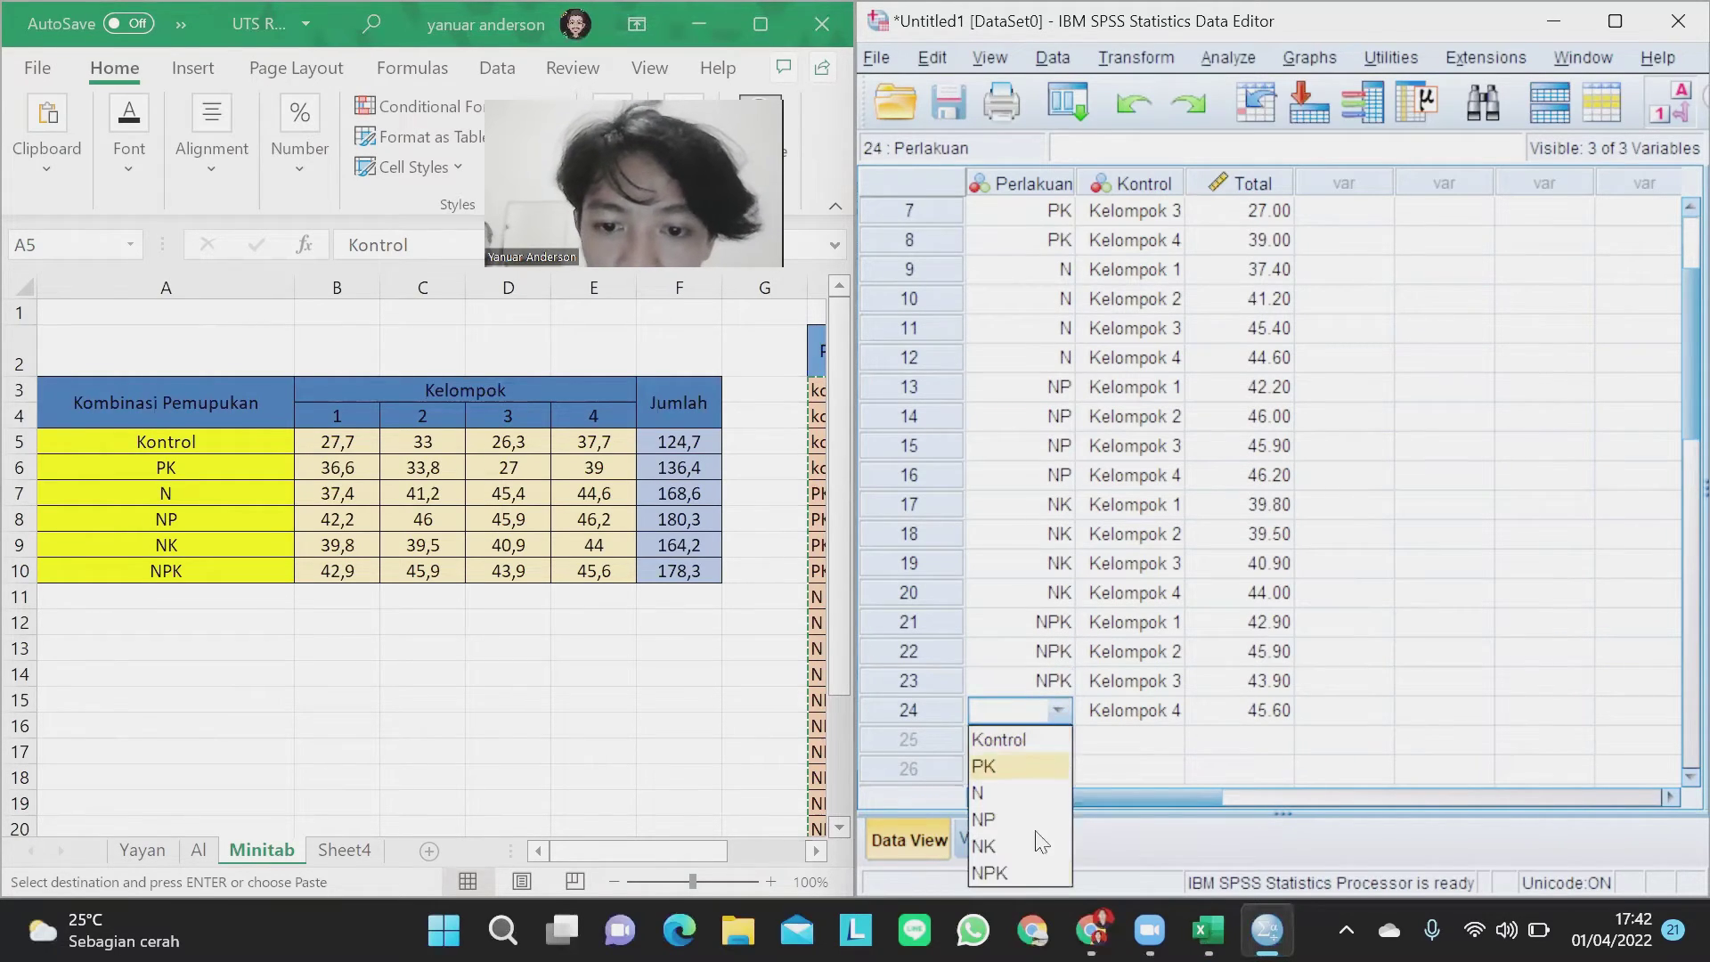
{"action": "left_click", "coordinate": [1037, 873]}
{"action": "left_click", "coordinate": [1102, 771]}
{"action": "scroll", "coordinate": [1102, 770], "scroll_direction": "up", "scroll_amount": 2}
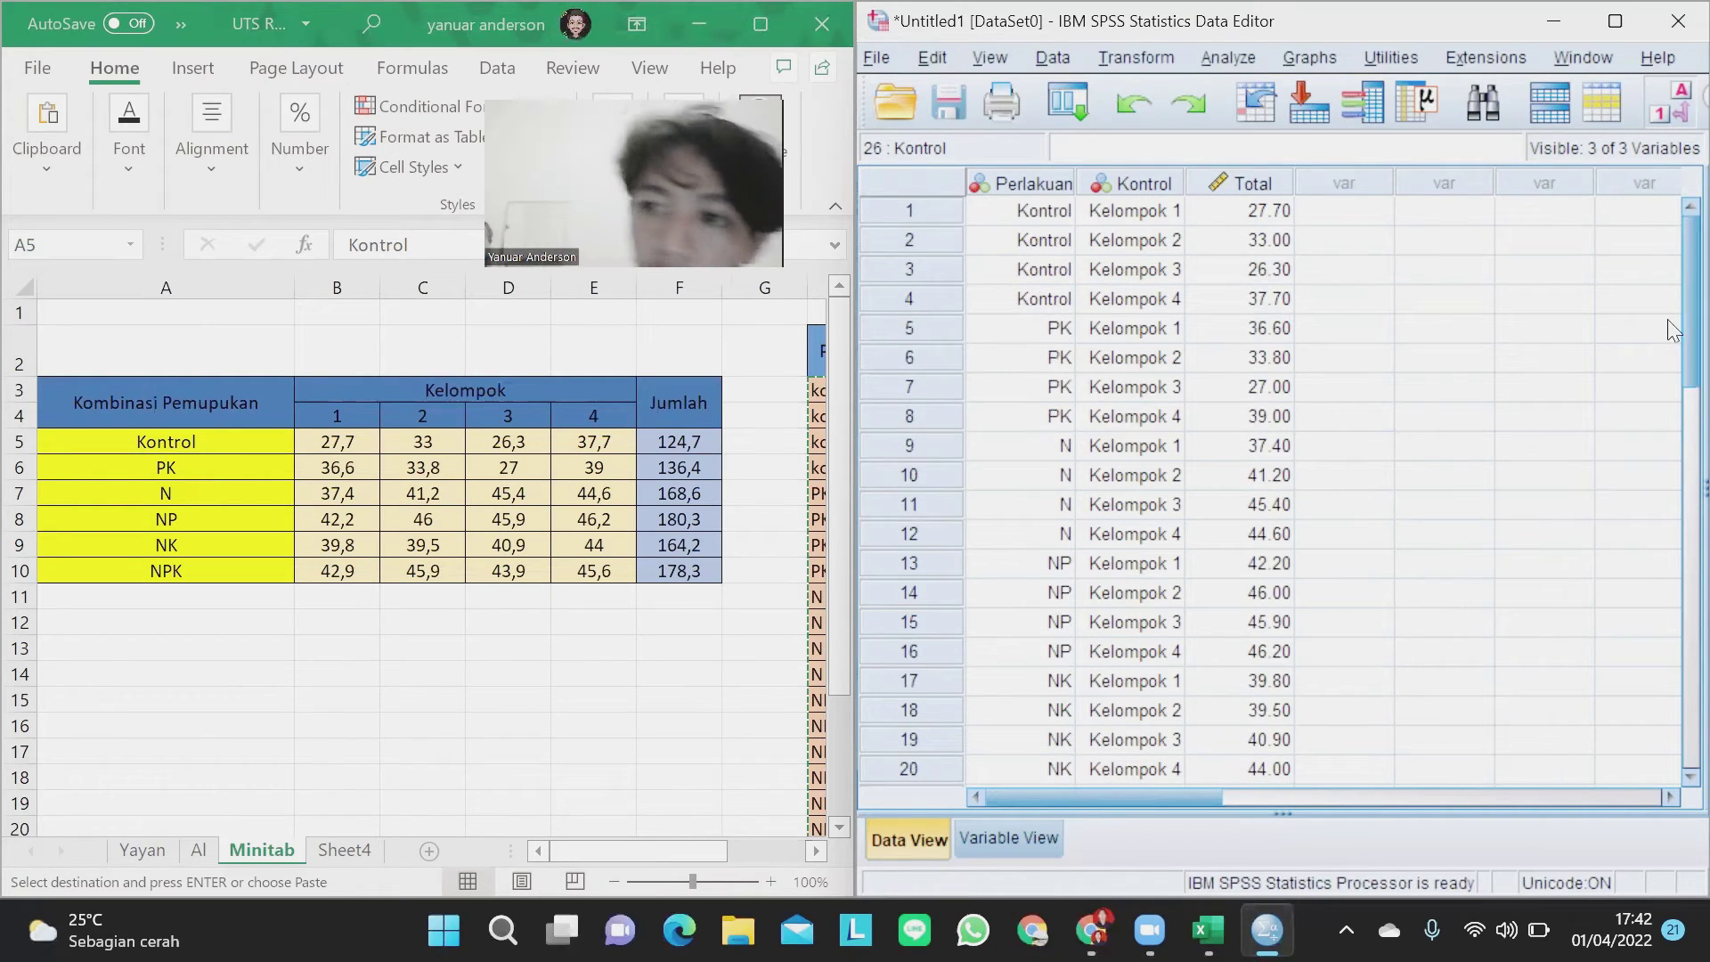
{"action": "scroll", "coordinate": [1672, 408], "scroll_direction": "down", "scroll_amount": 3}
{"action": "scroll", "coordinate": [1671, 408], "scroll_direction": "up", "scroll_amount": 3}
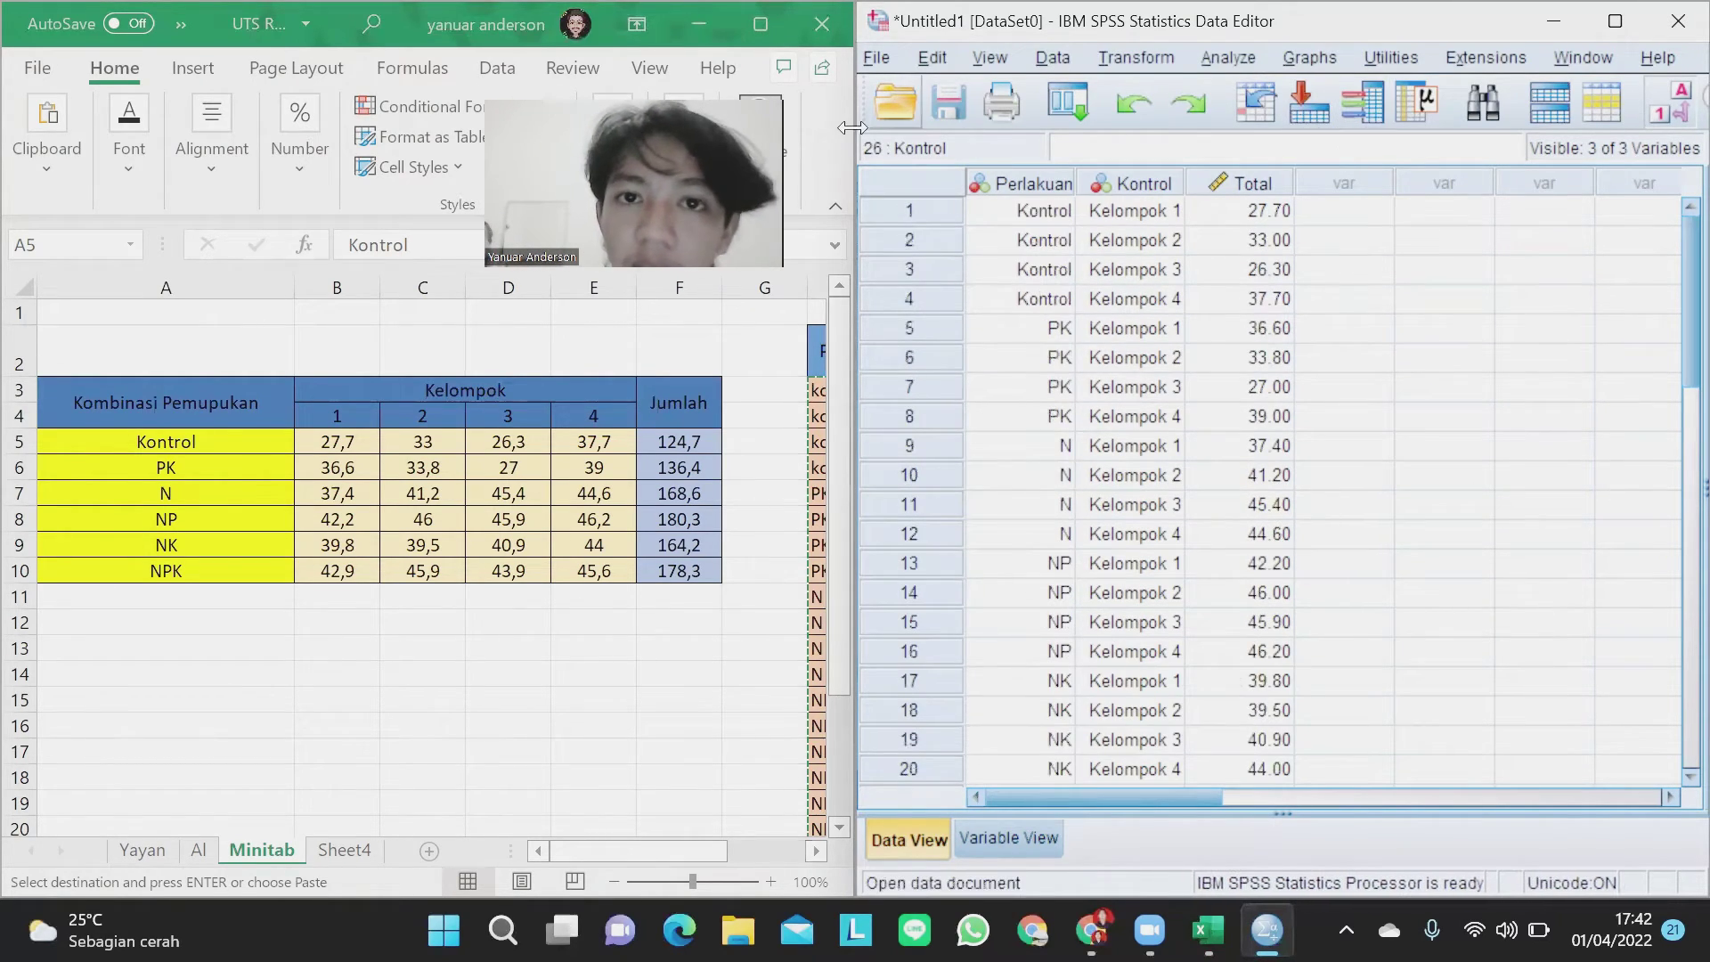
Maximize the SPSS data editor and start a General Linear Model Univariate analysis.
{"action": "left_click", "coordinate": [1614, 30]}
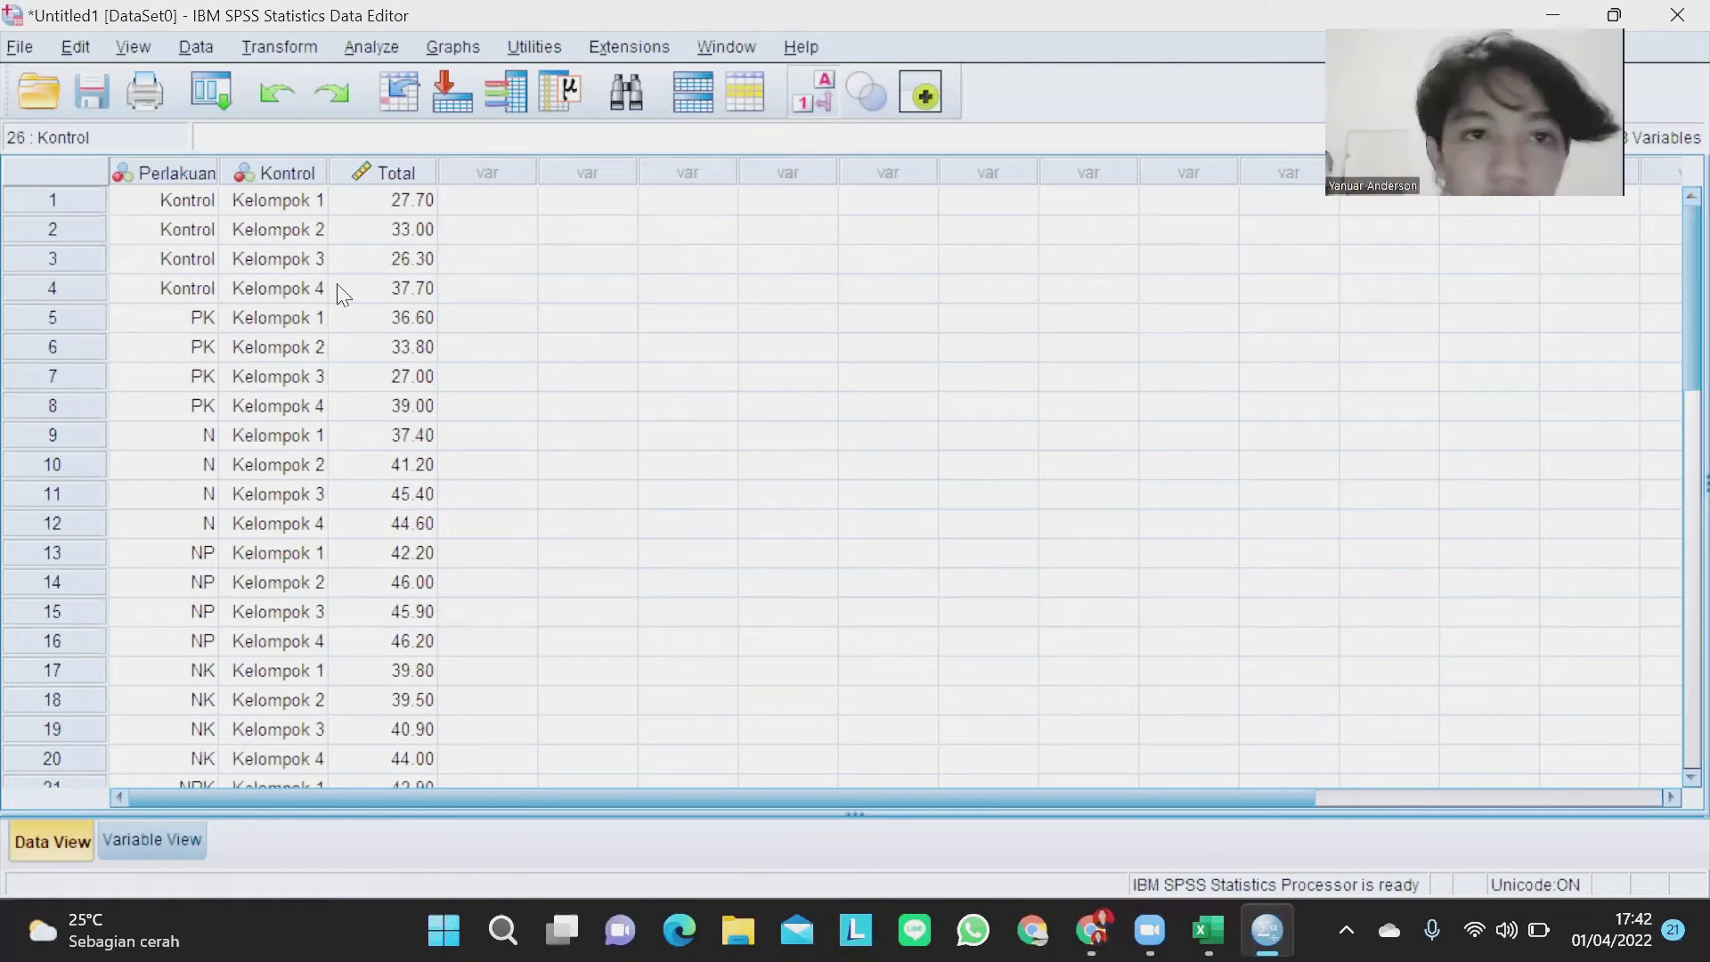
{"action": "left_click", "coordinate": [265, 49]}
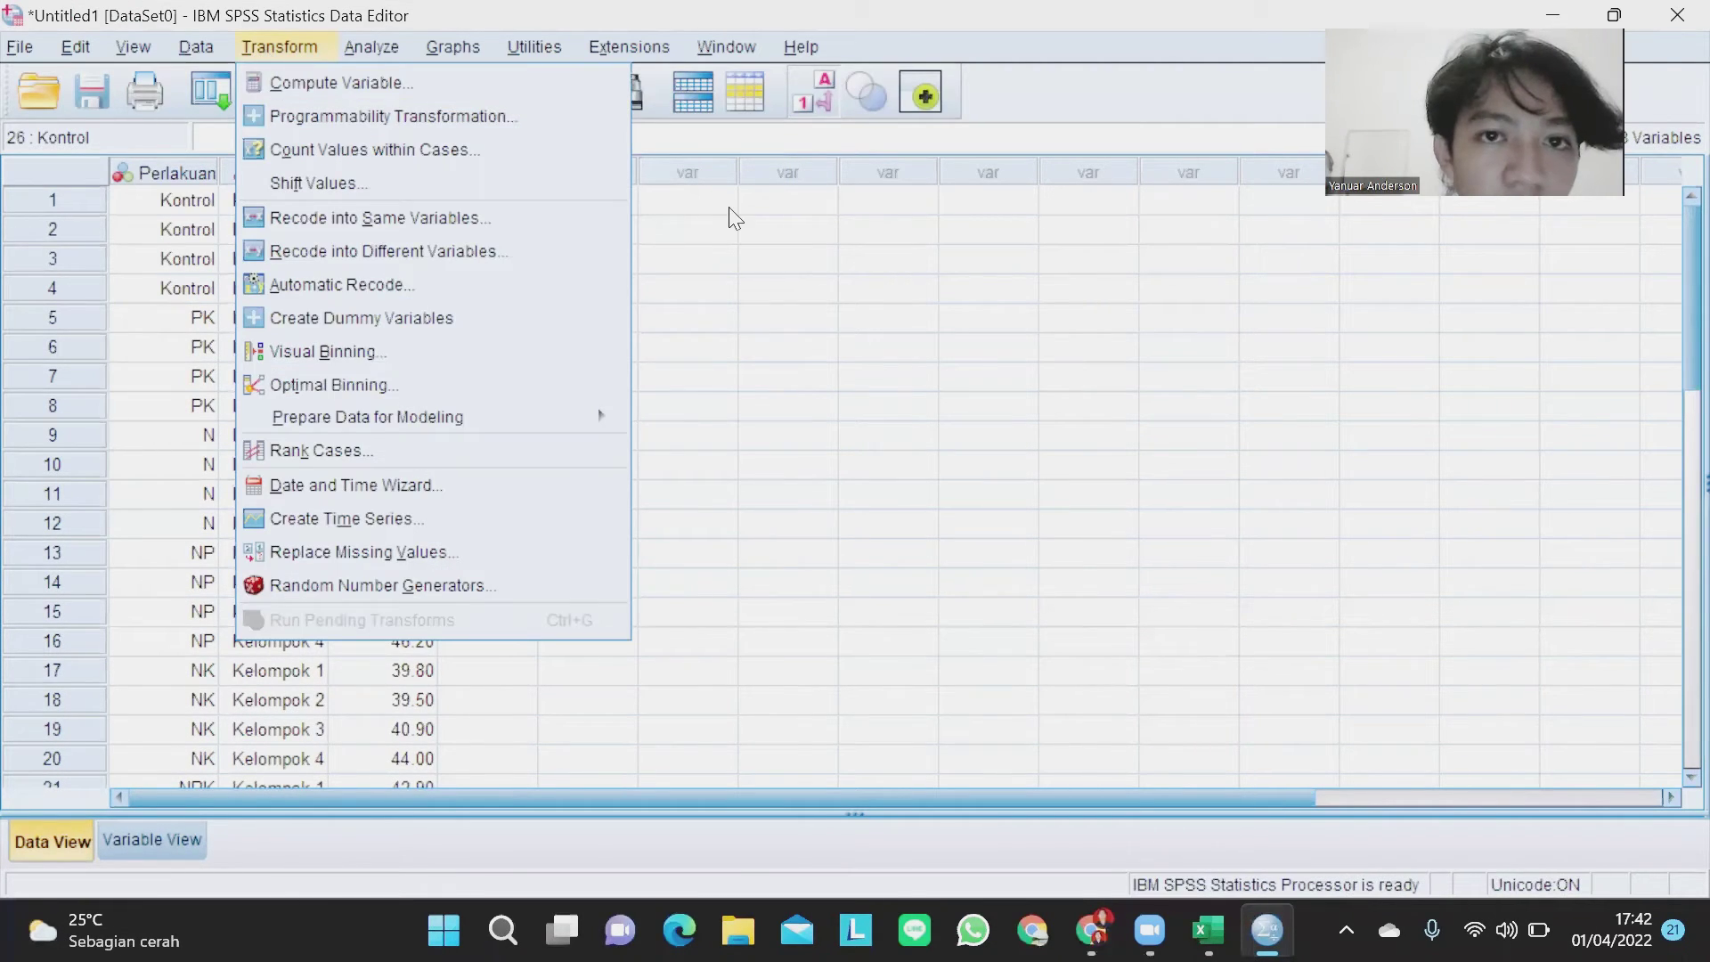
{"action": "left_click", "coordinate": [372, 46]}
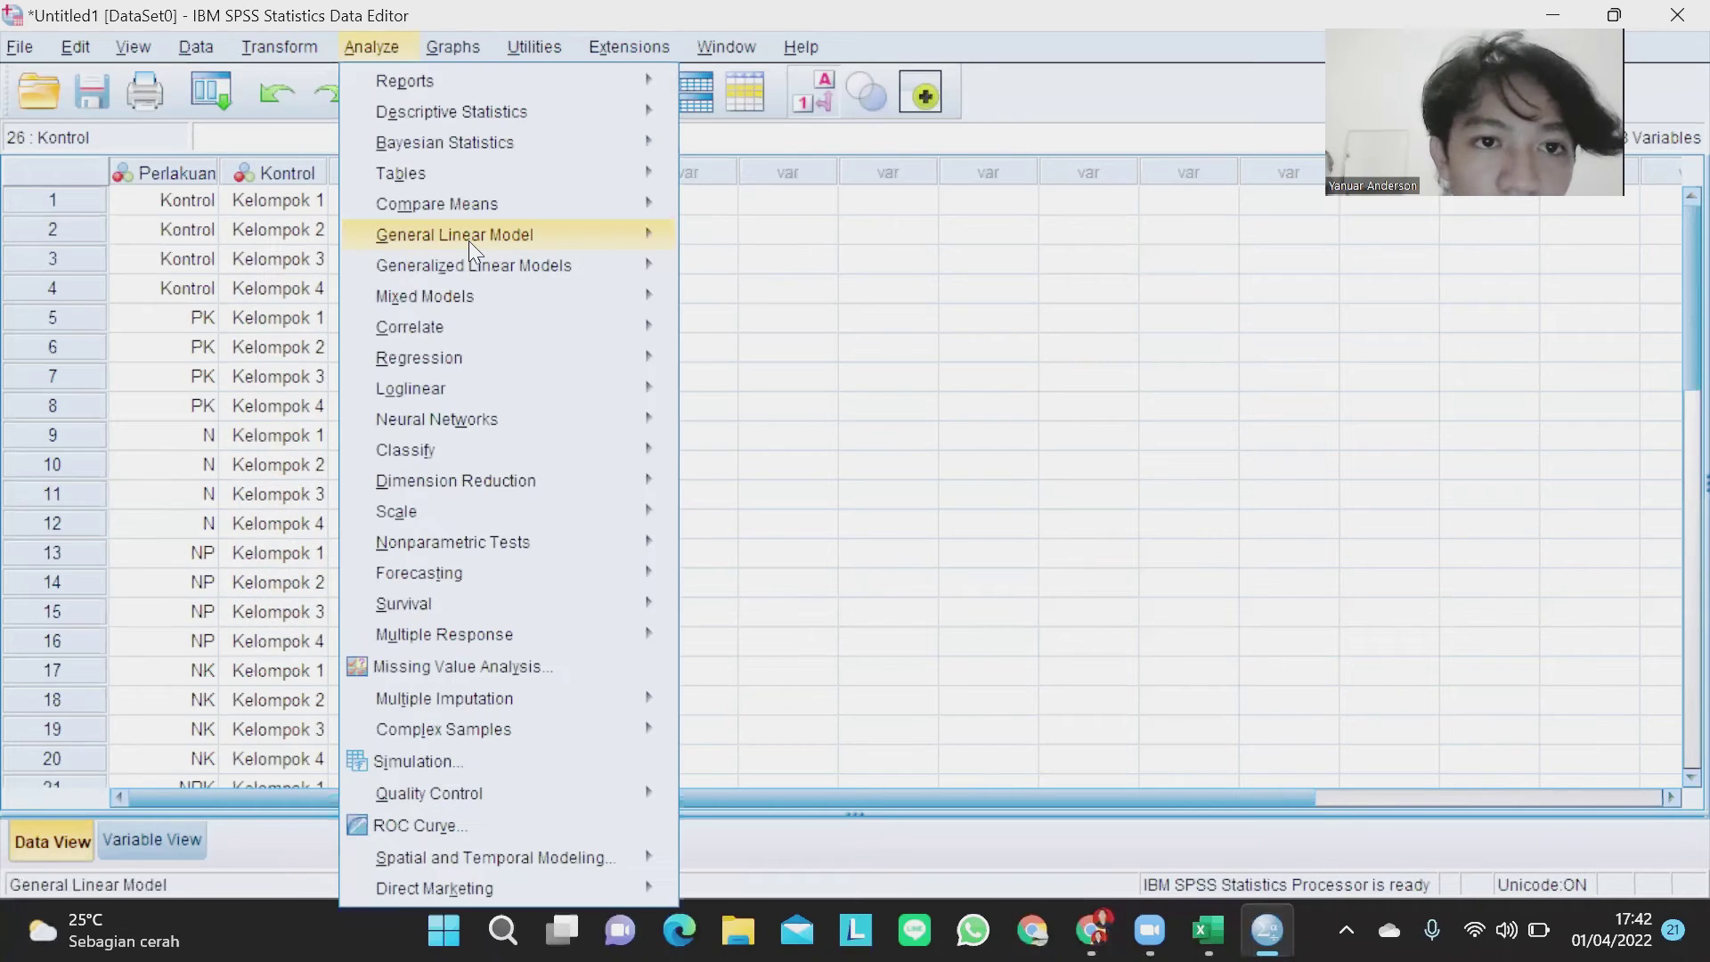
{"action": "mouse_move", "coordinate": [583, 242]}
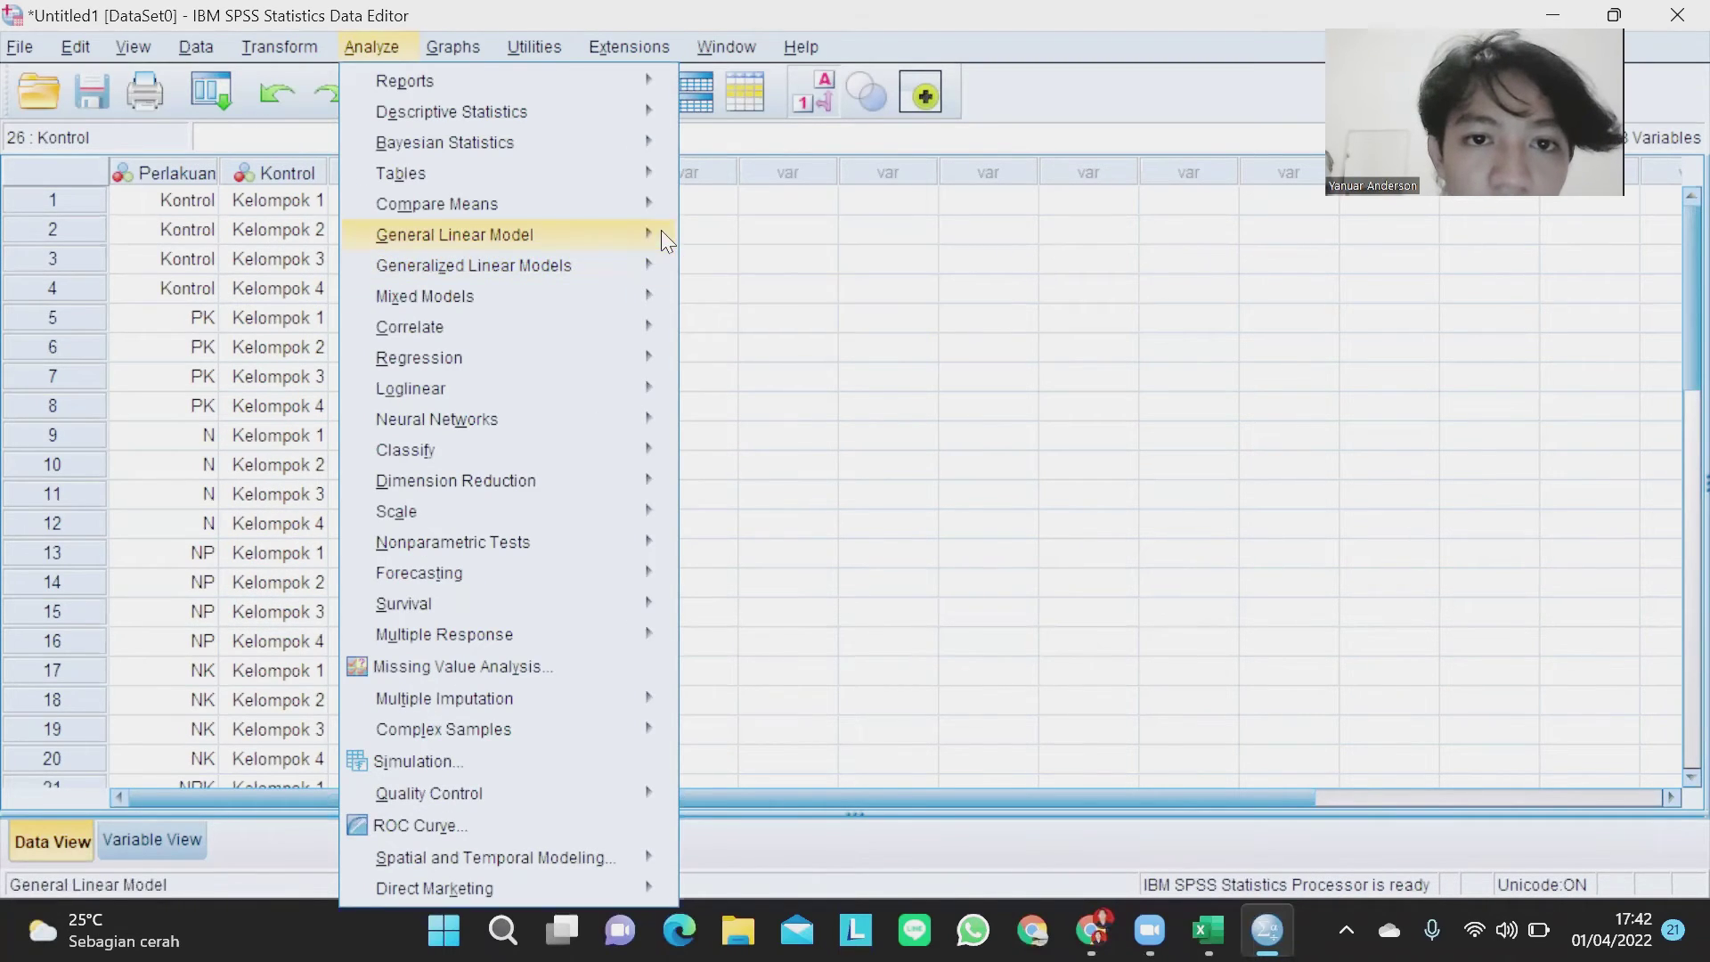
{"action": "left_click", "coordinate": [694, 241]}
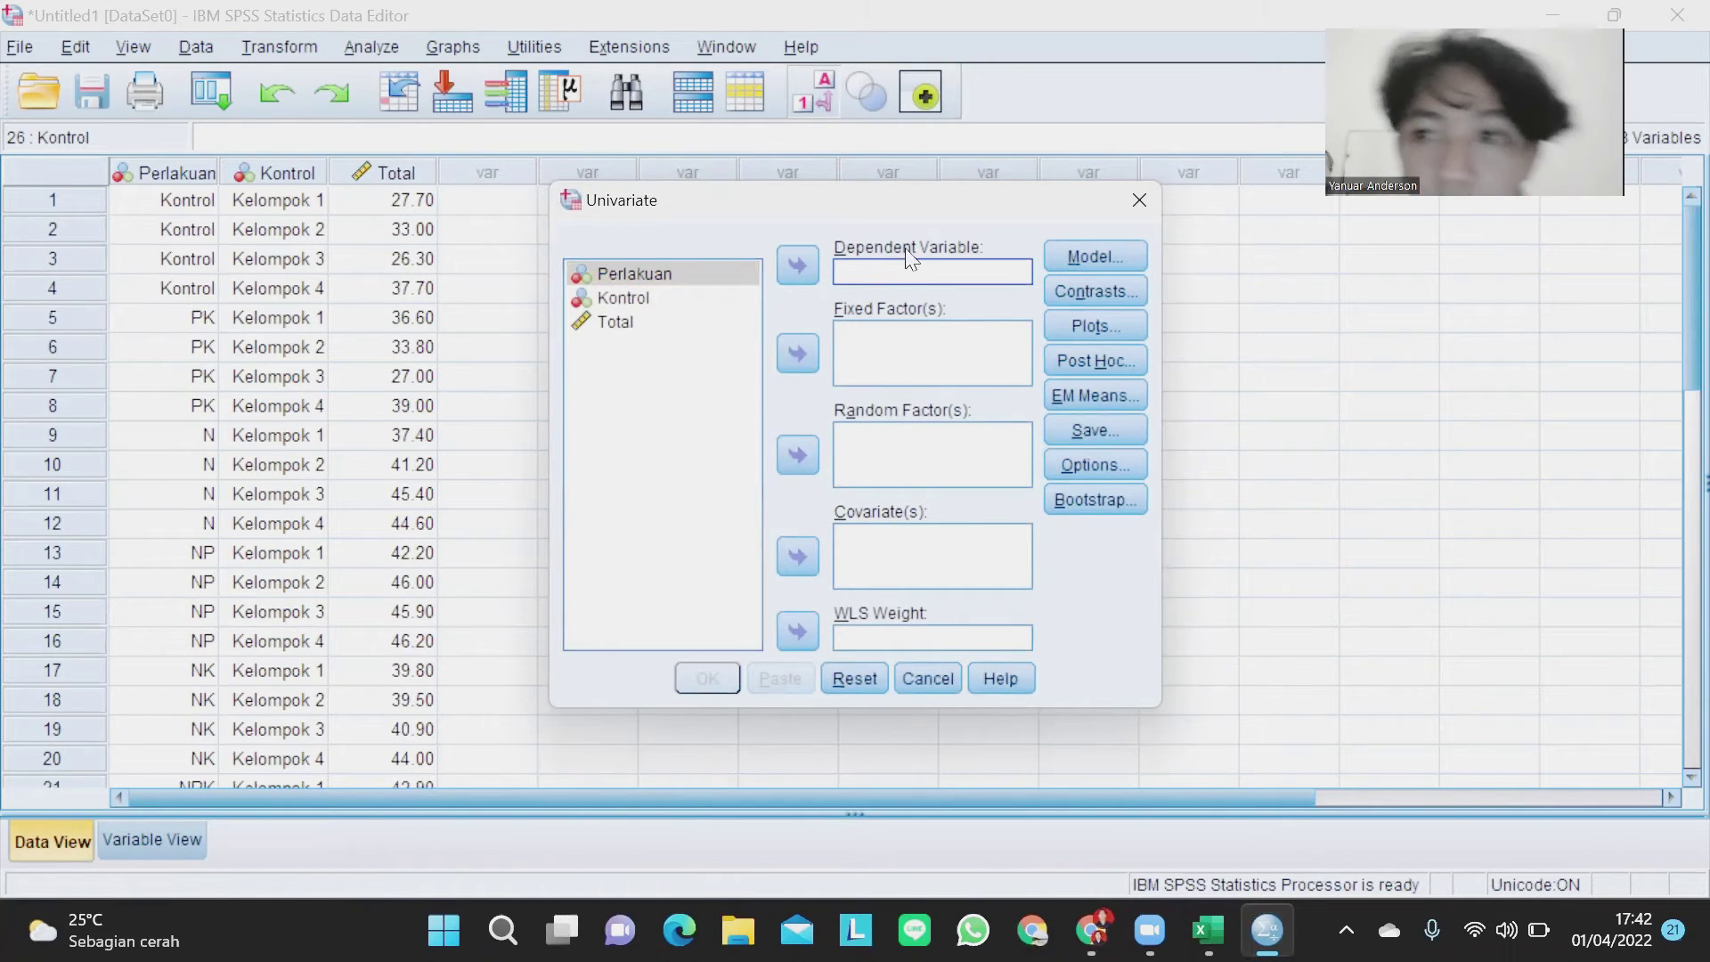
Assign Total as the dependent variable and Perlakuan and Kontrol as fixed factors.
{"action": "left_click", "coordinate": [612, 322]}
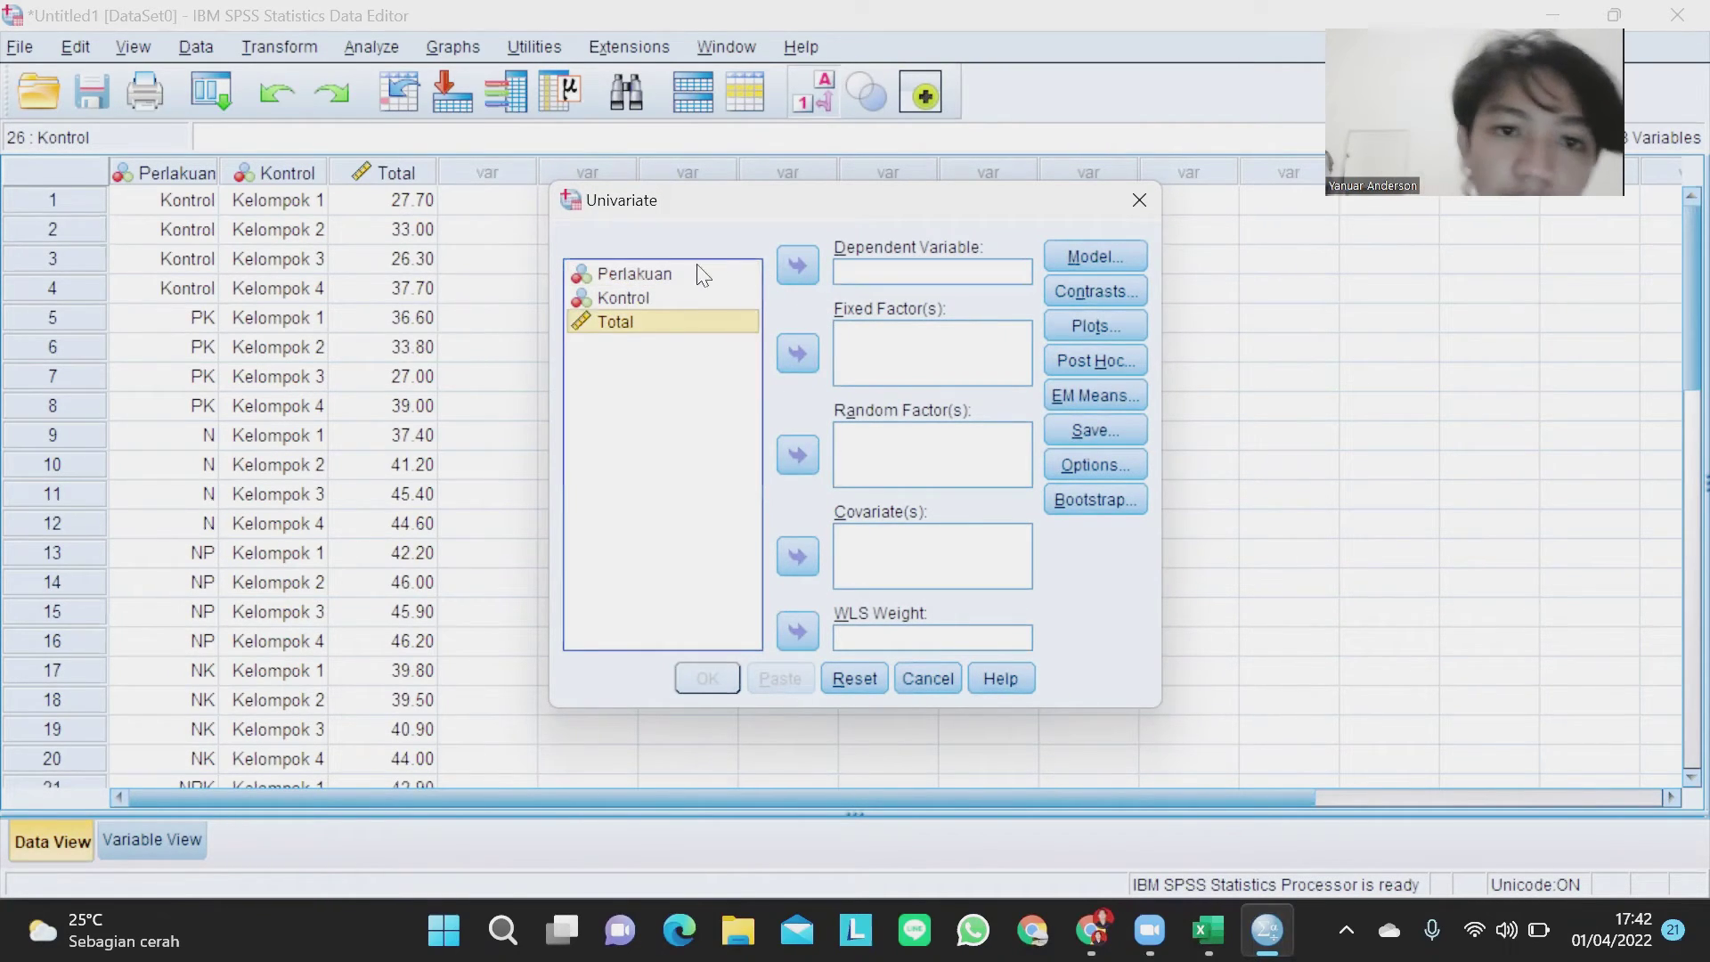
{"action": "left_click", "coordinate": [797, 264]}
{"action": "left_click", "coordinate": [854, 335]}
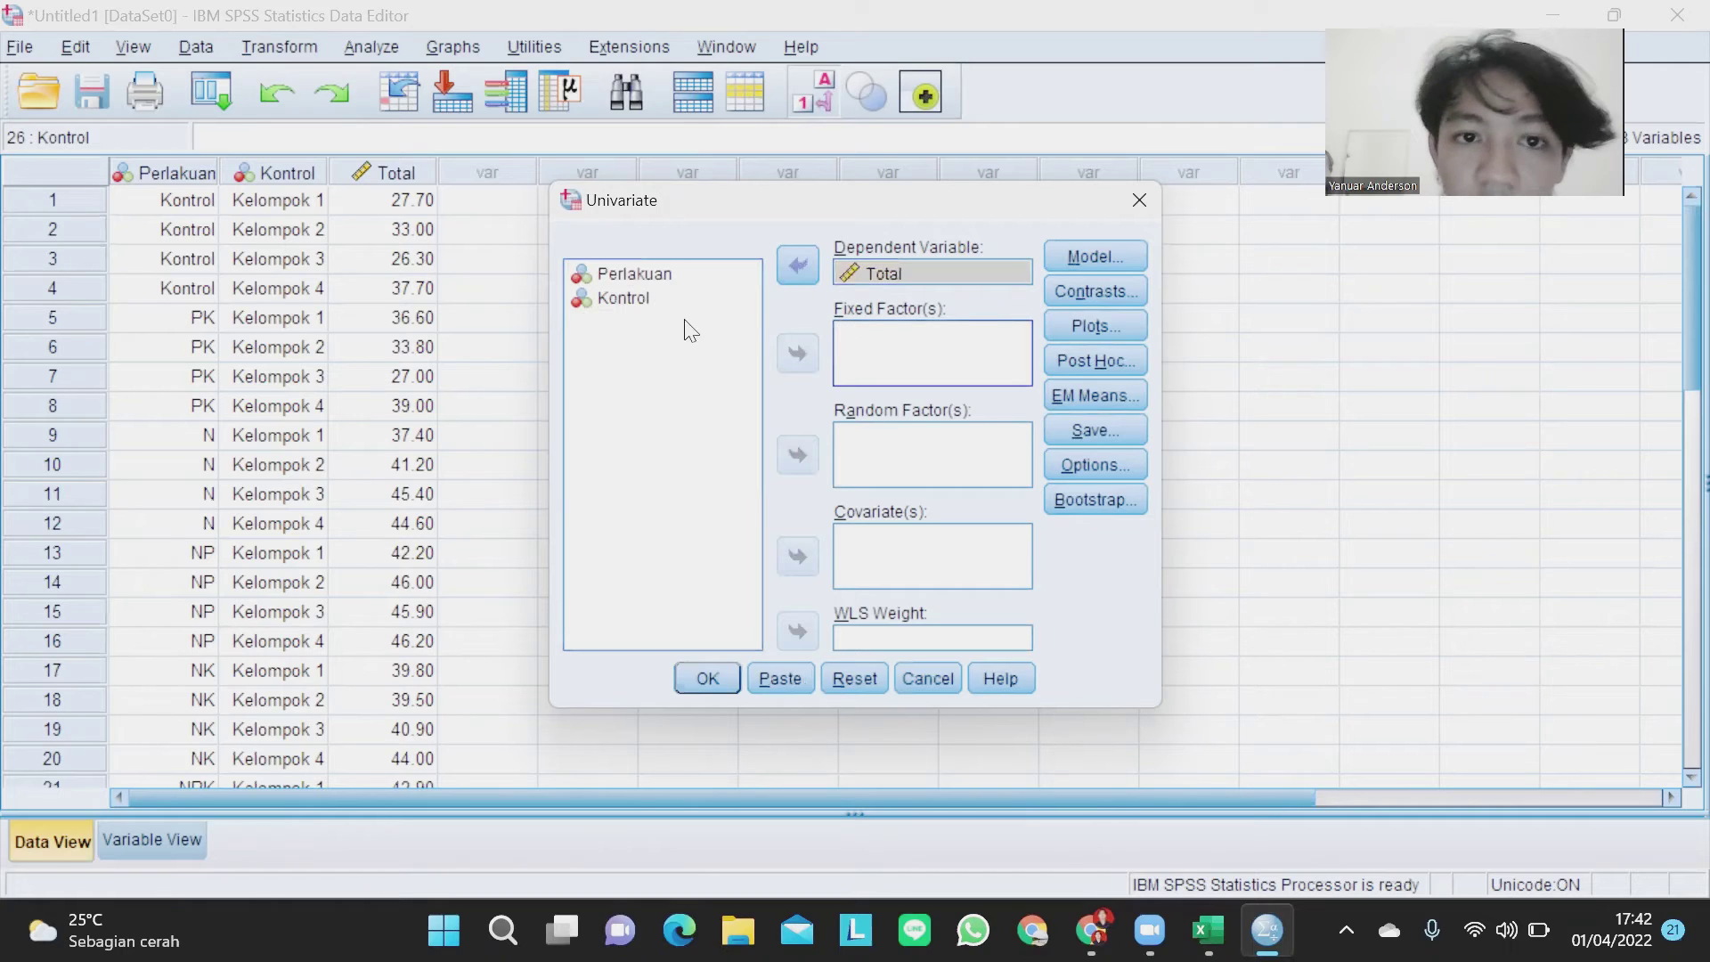
{"action": "left_click", "coordinate": [665, 276]}
{"action": "left_click", "coordinate": [798, 353]}
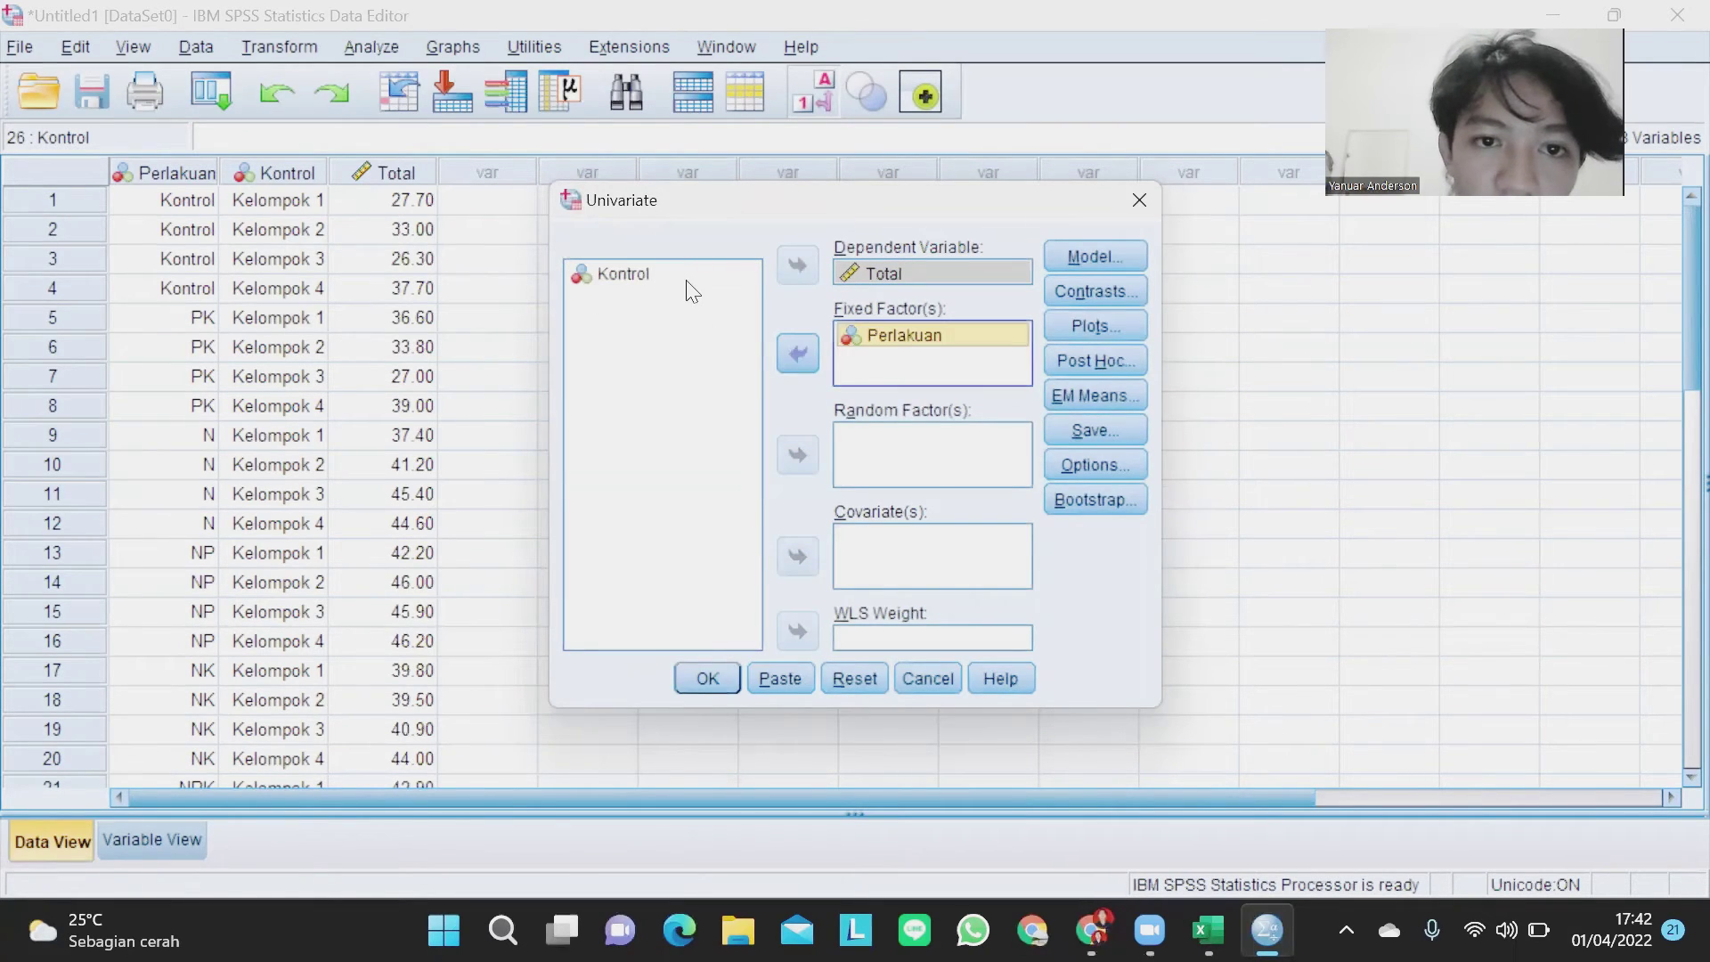
{"action": "left_click", "coordinate": [691, 276]}
{"action": "left_click", "coordinate": [798, 355]}
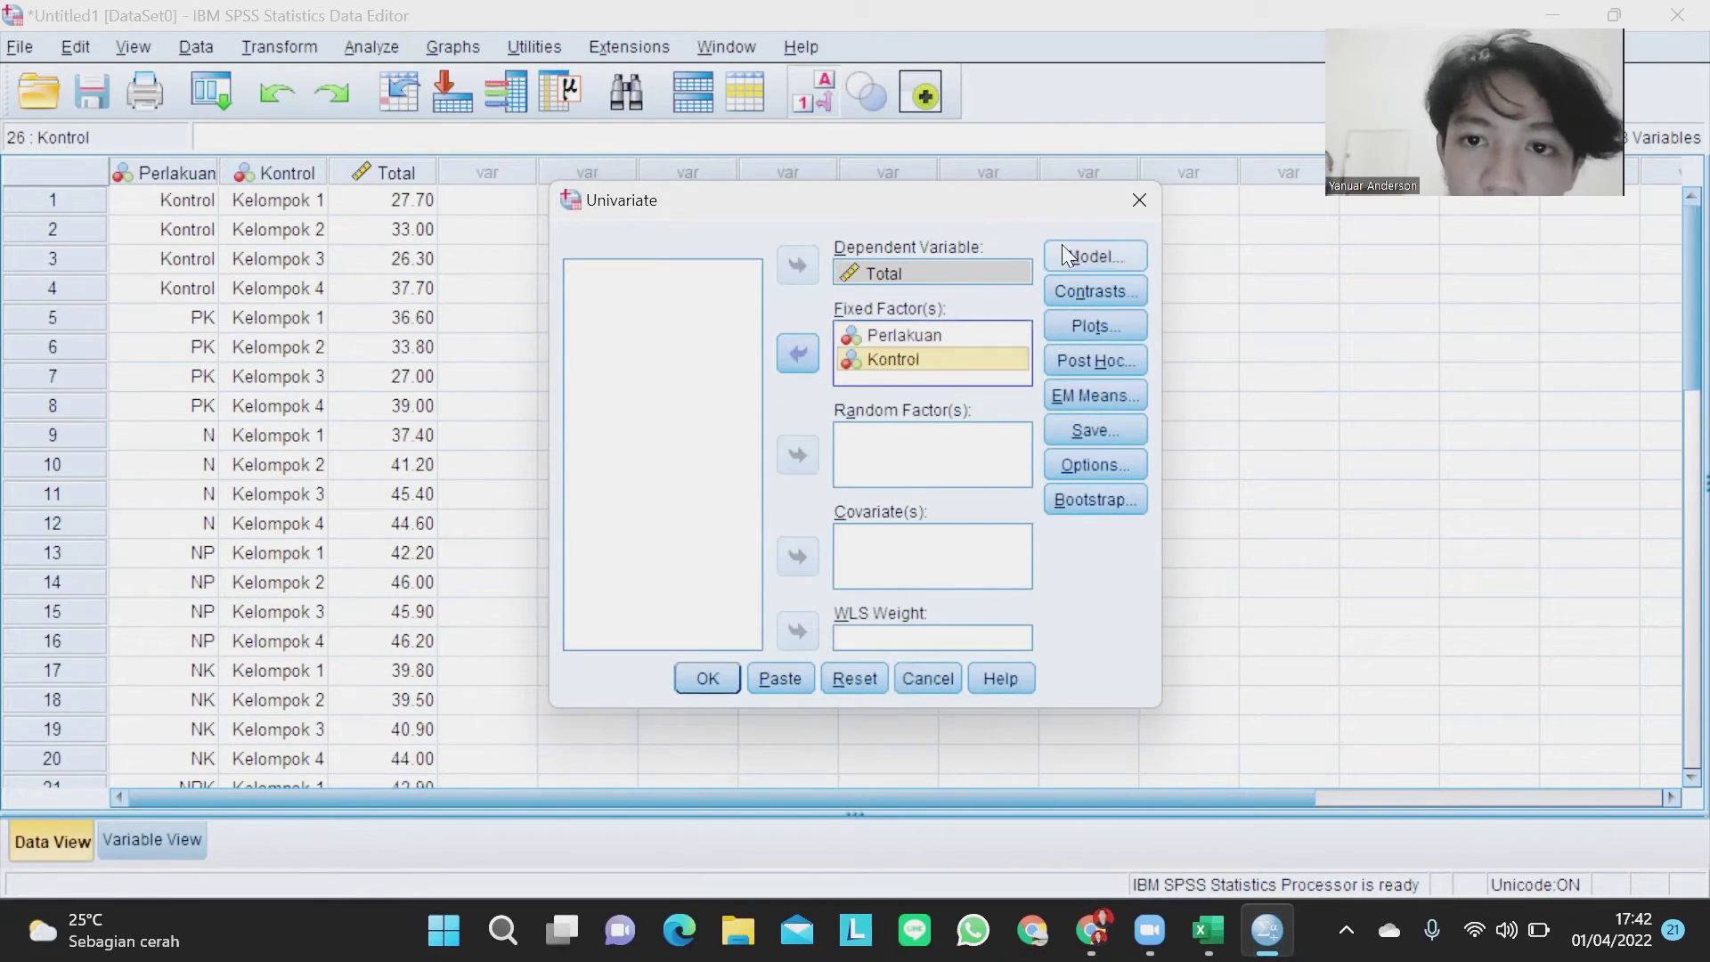
Specify a built-terms model for the univariate analysis with Perlakuan and Kontrol as separate terms.
{"action": "left_click", "coordinate": [1094, 257]}
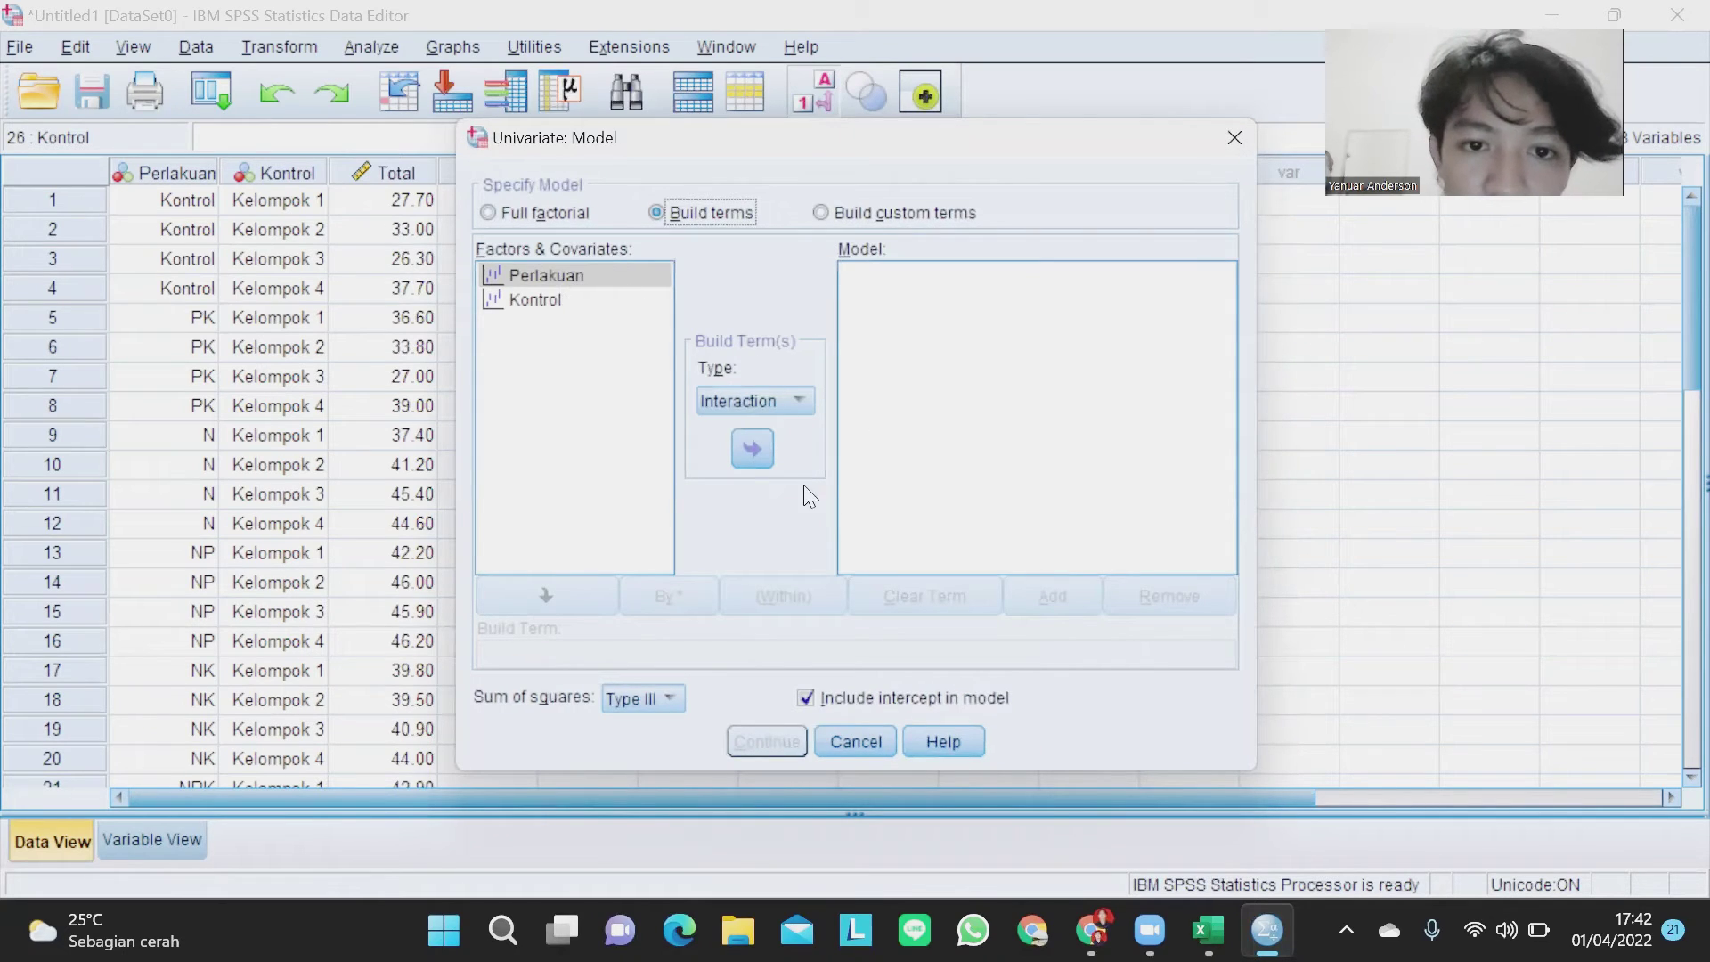
{"action": "left_click", "coordinate": [754, 446]}
{"action": "left_click", "coordinate": [559, 301]}
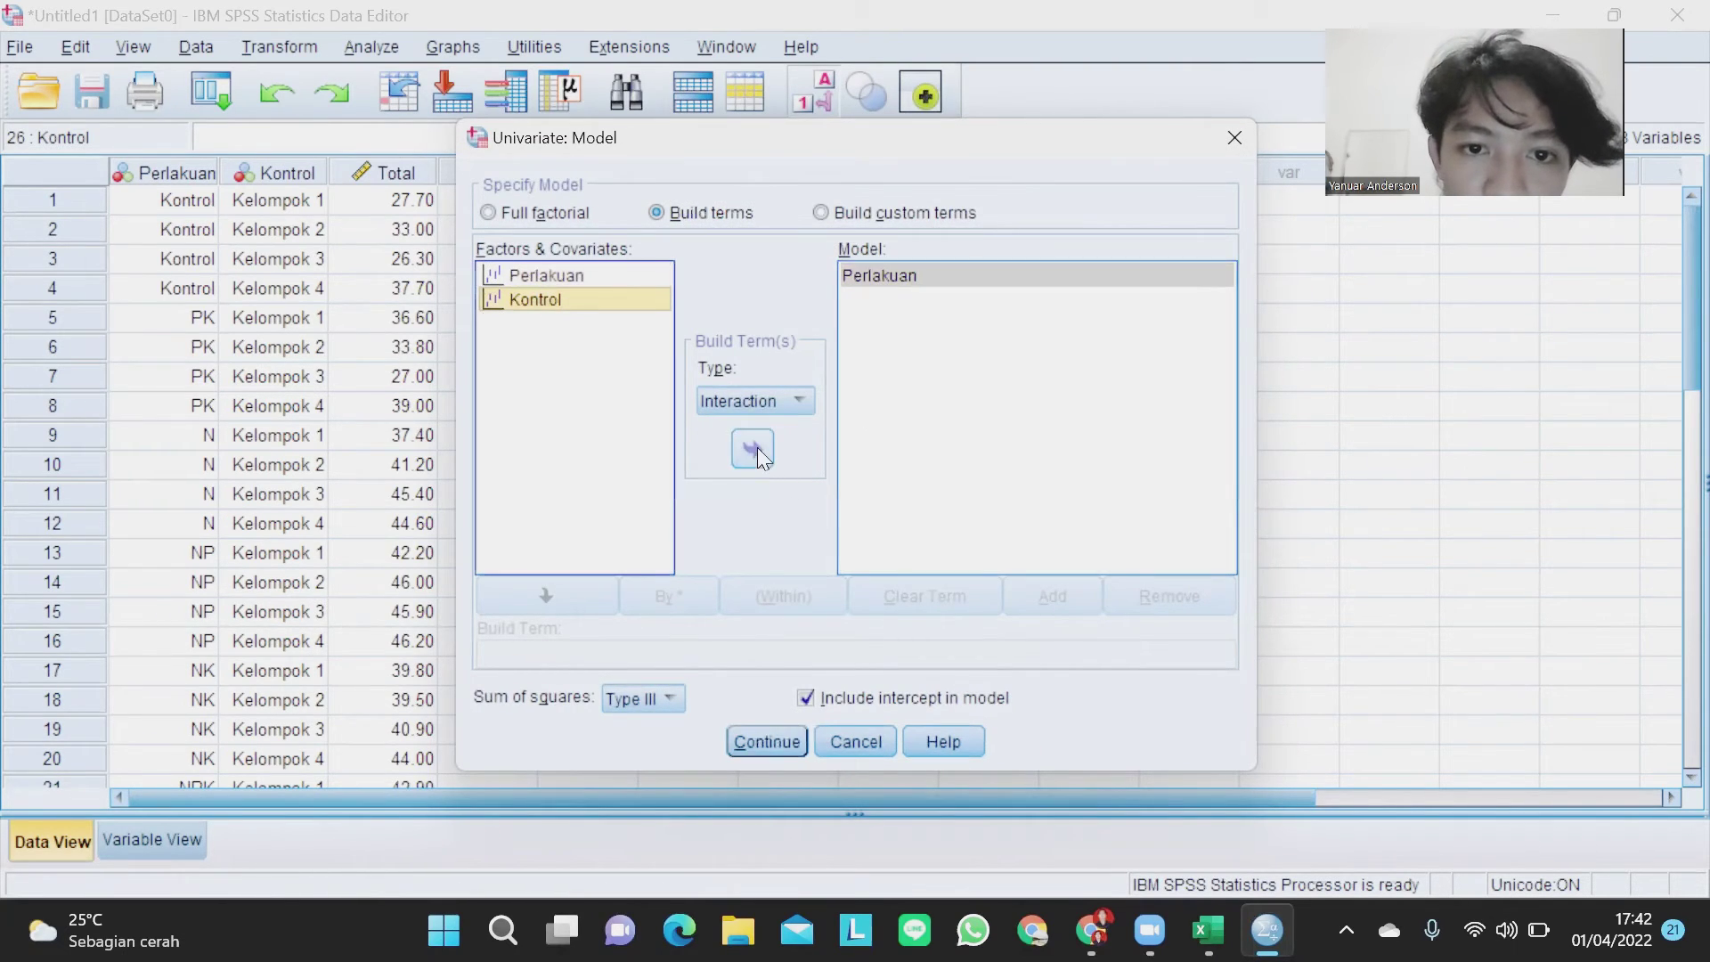
{"action": "left_click", "coordinate": [757, 447]}
{"action": "left_click", "coordinate": [764, 739]}
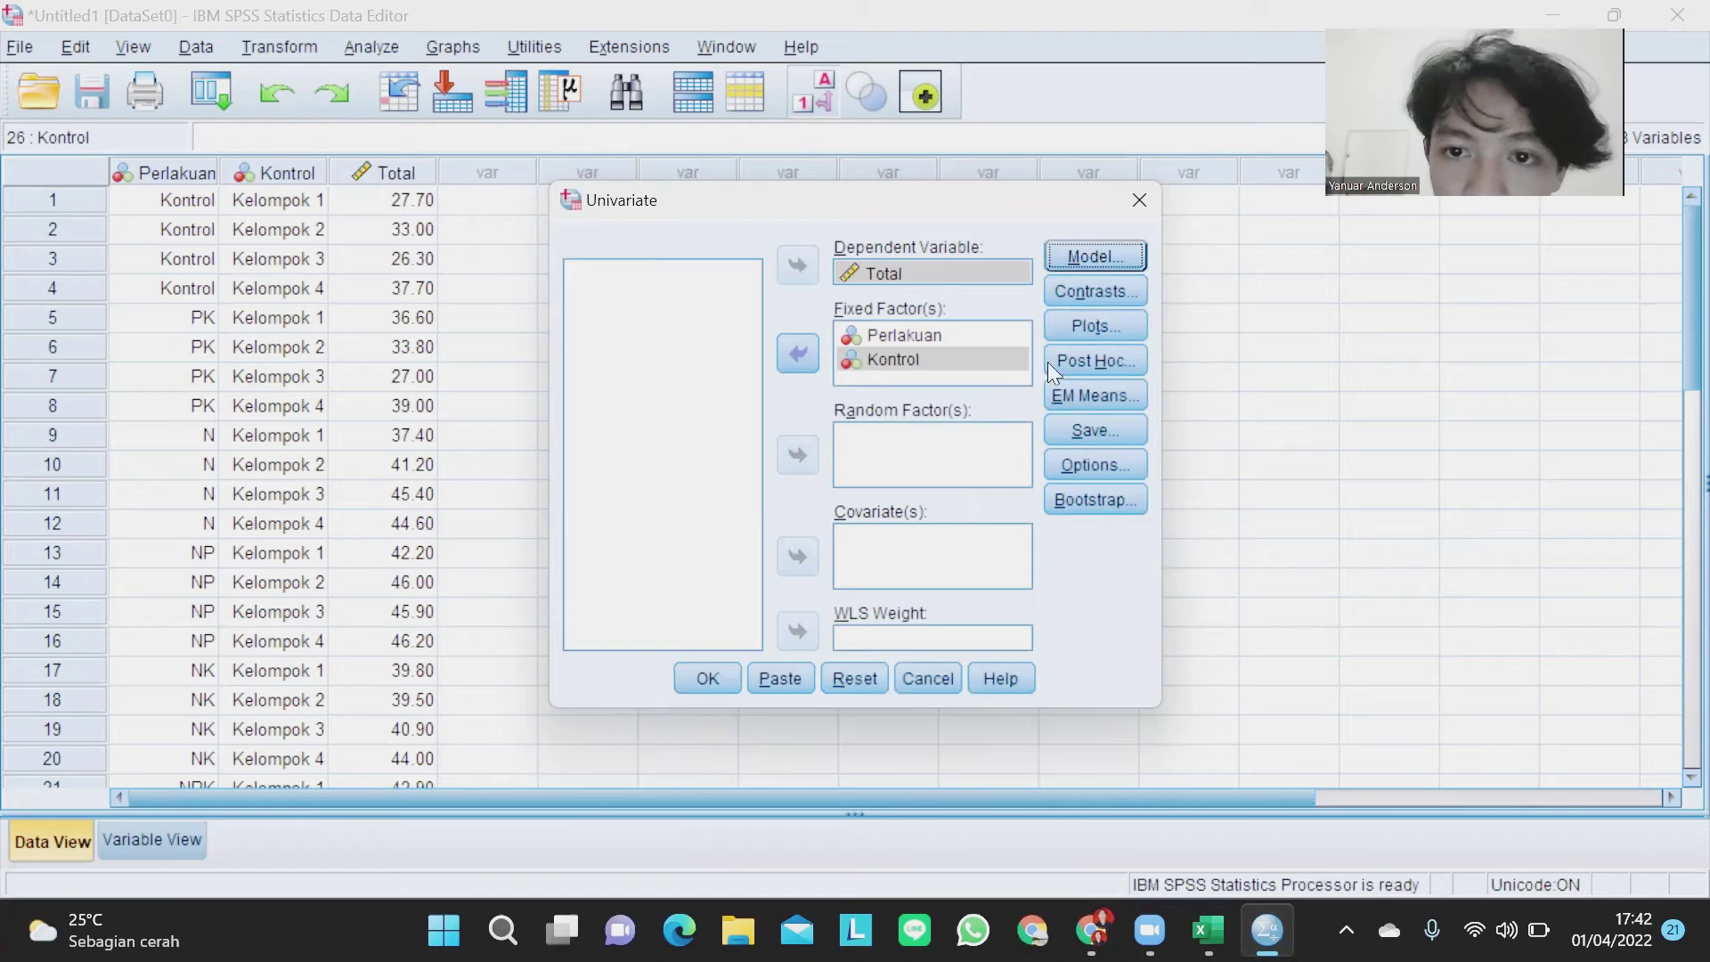
Request Tukey and Tukey's-b post hoc tests for Perlakuan, and run the univariate analysis to view its ANOVA table.
{"action": "left_click", "coordinate": [1075, 350]}
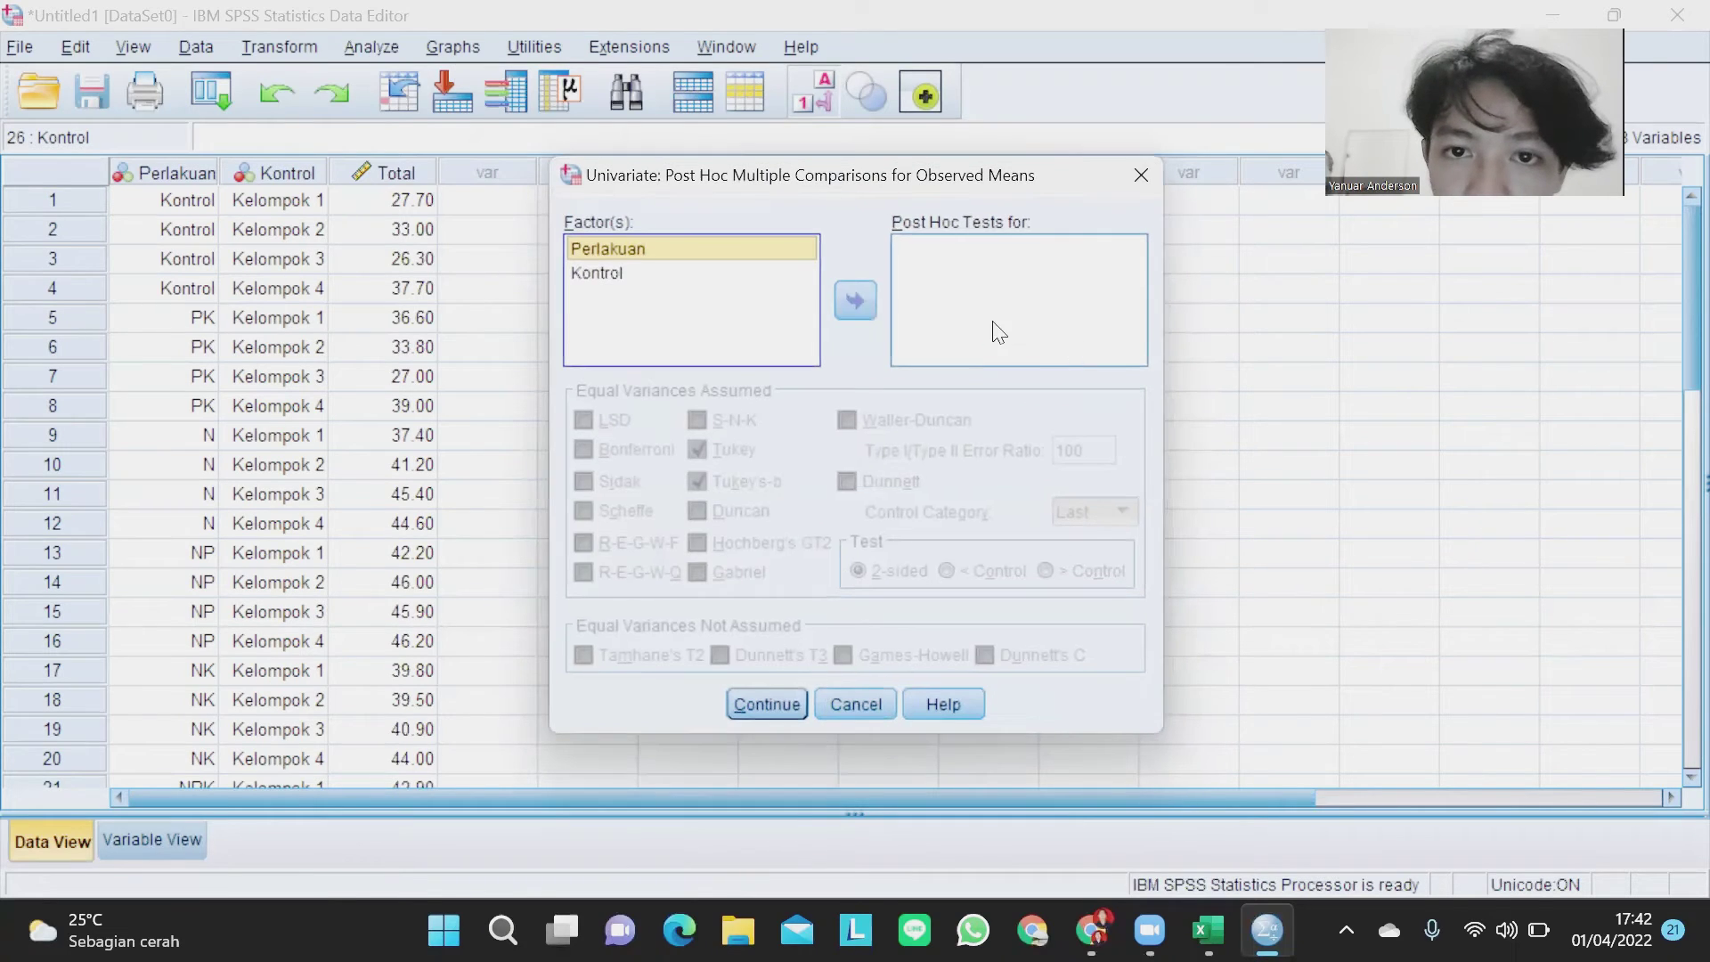
{"action": "left_click", "coordinate": [855, 302]}
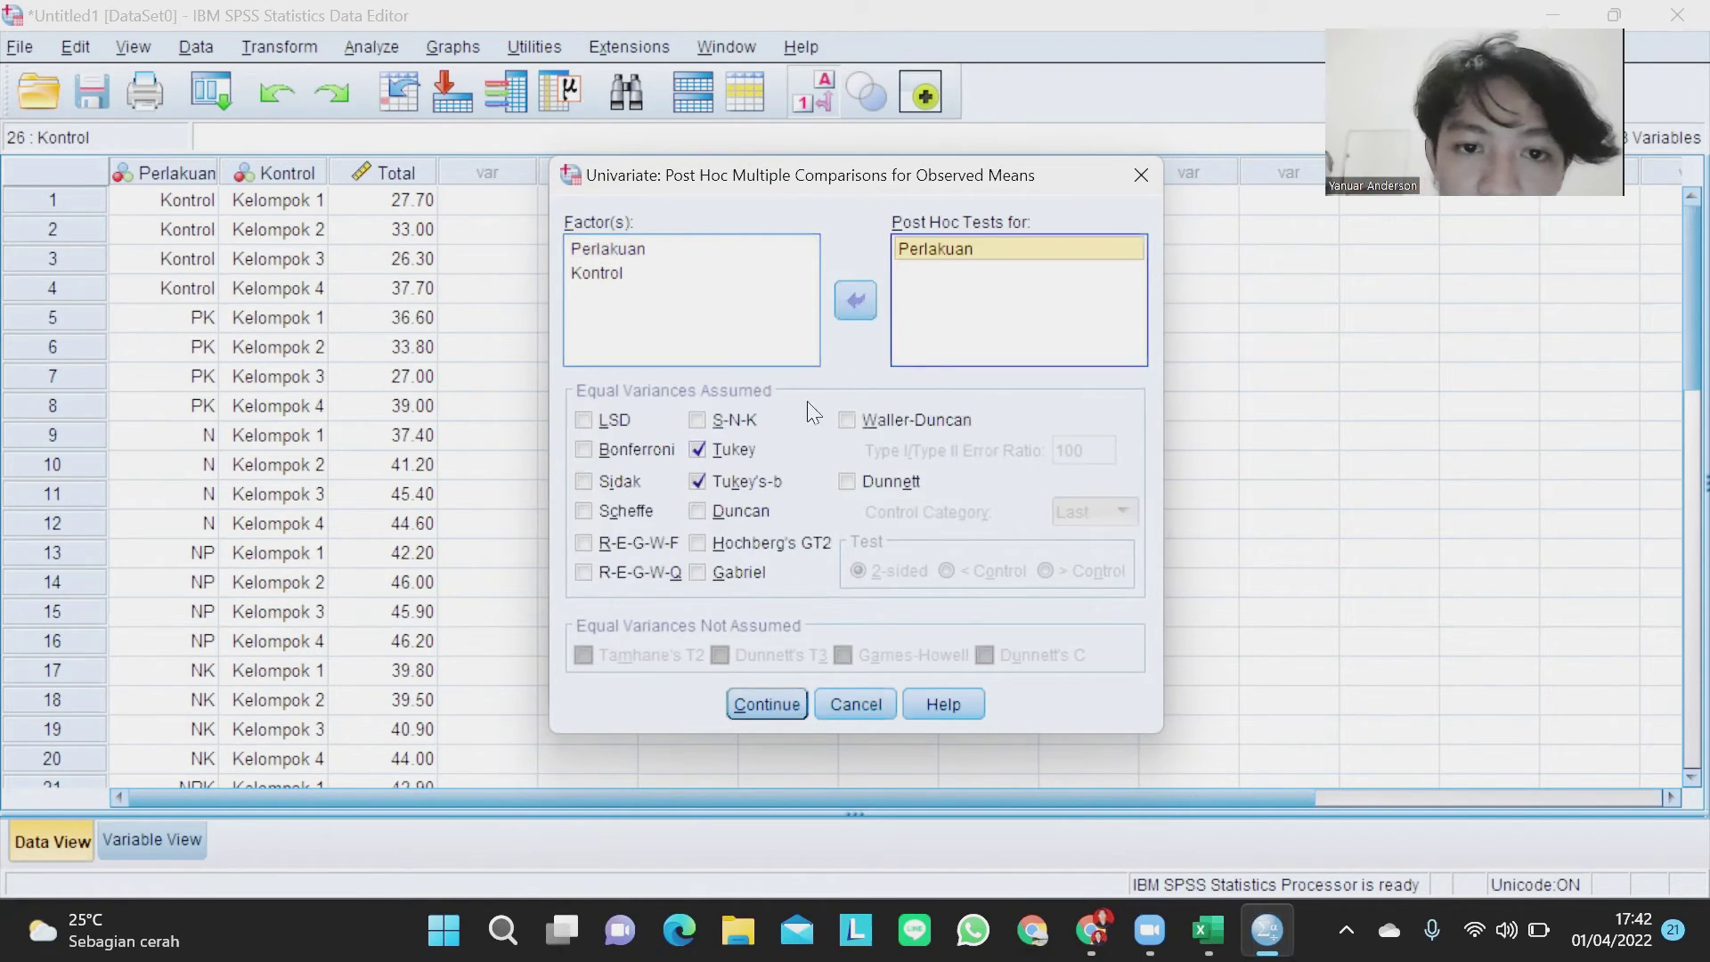
{"action": "left_click", "coordinate": [757, 703]}
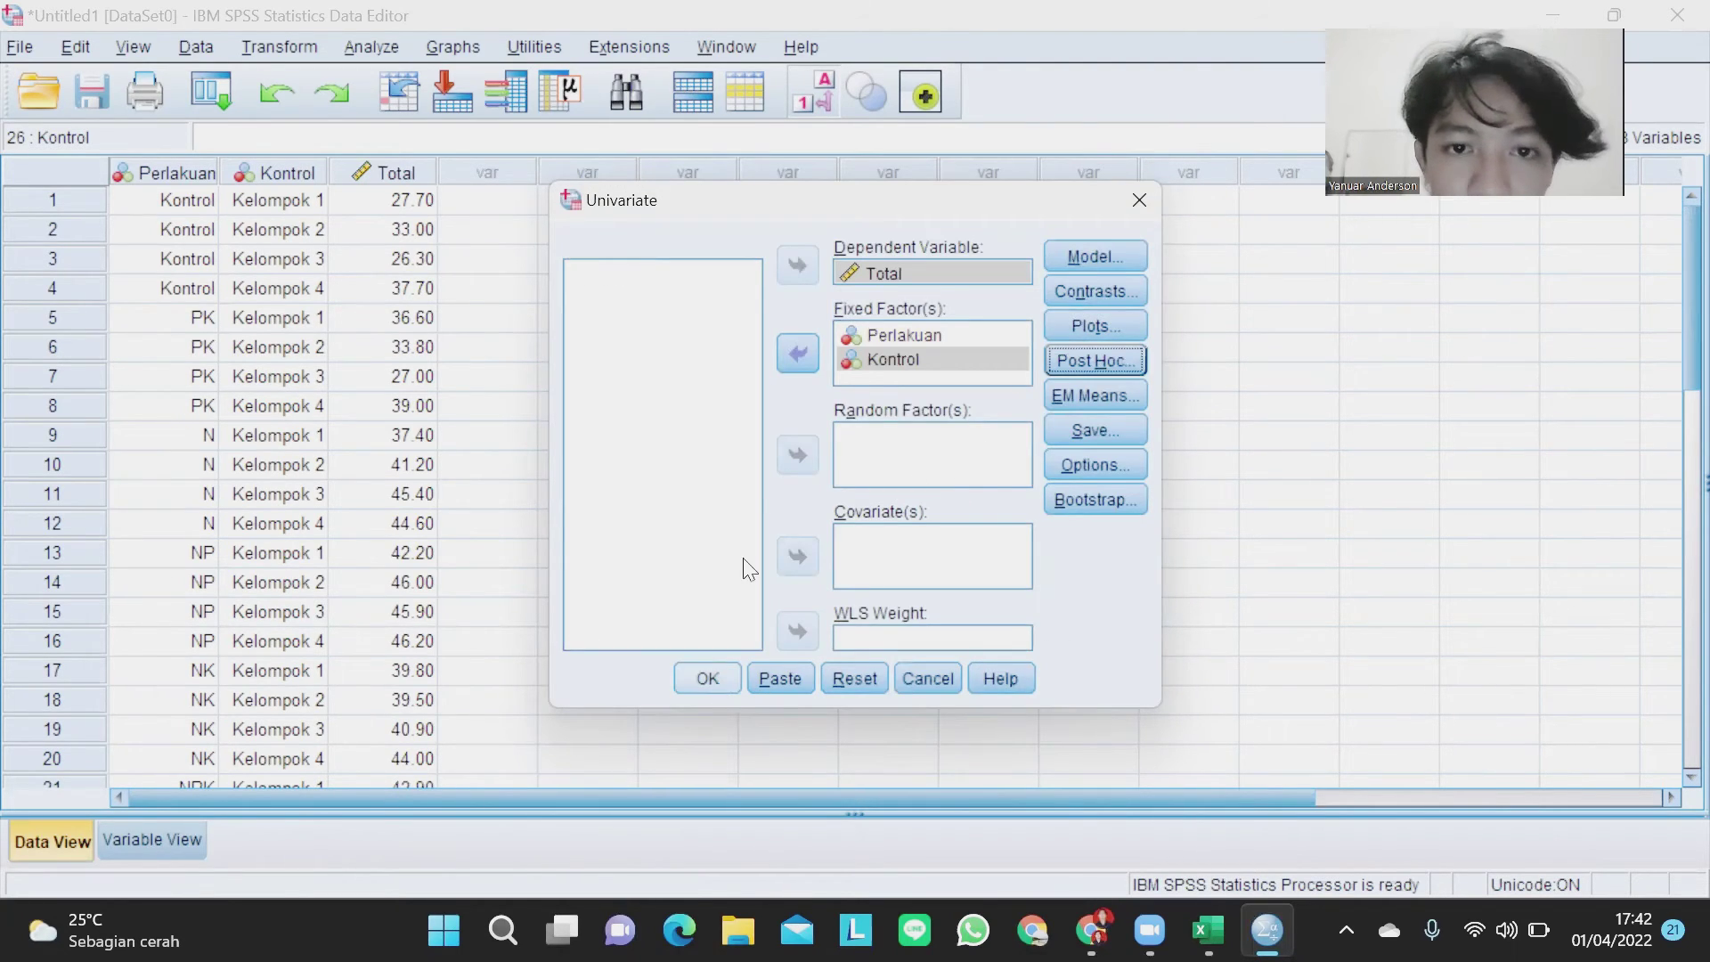
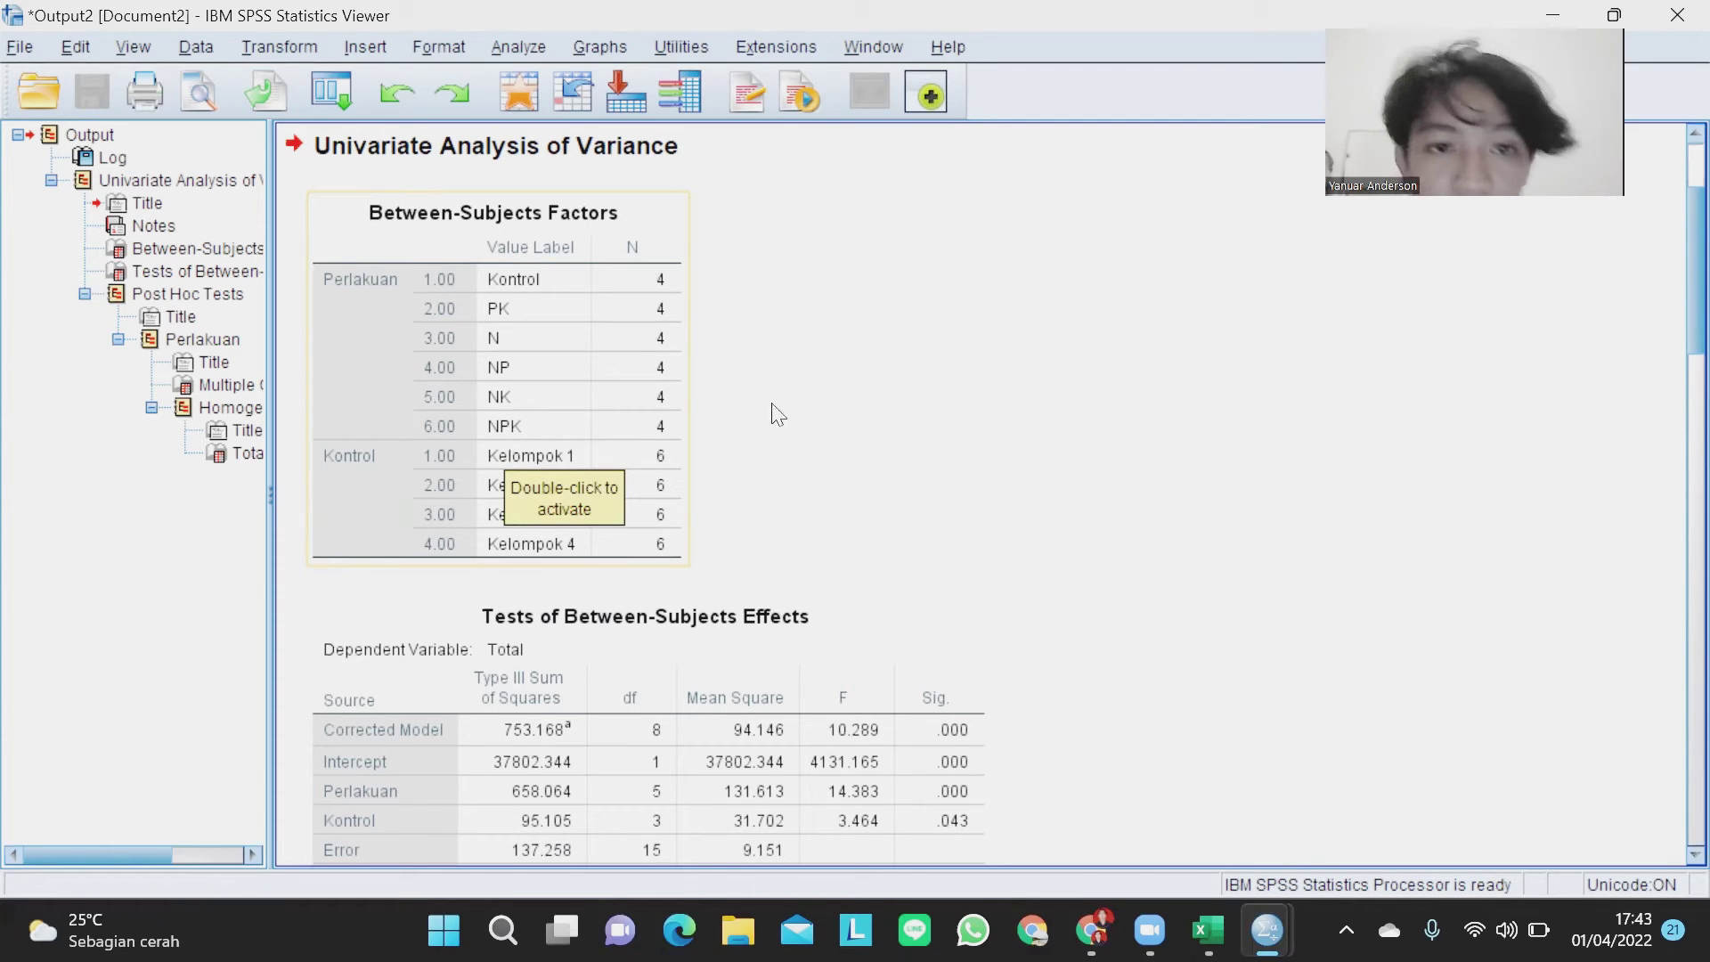
{"action": "scroll", "coordinate": [754, 572], "scroll_direction": "down", "scroll_amount": 3}
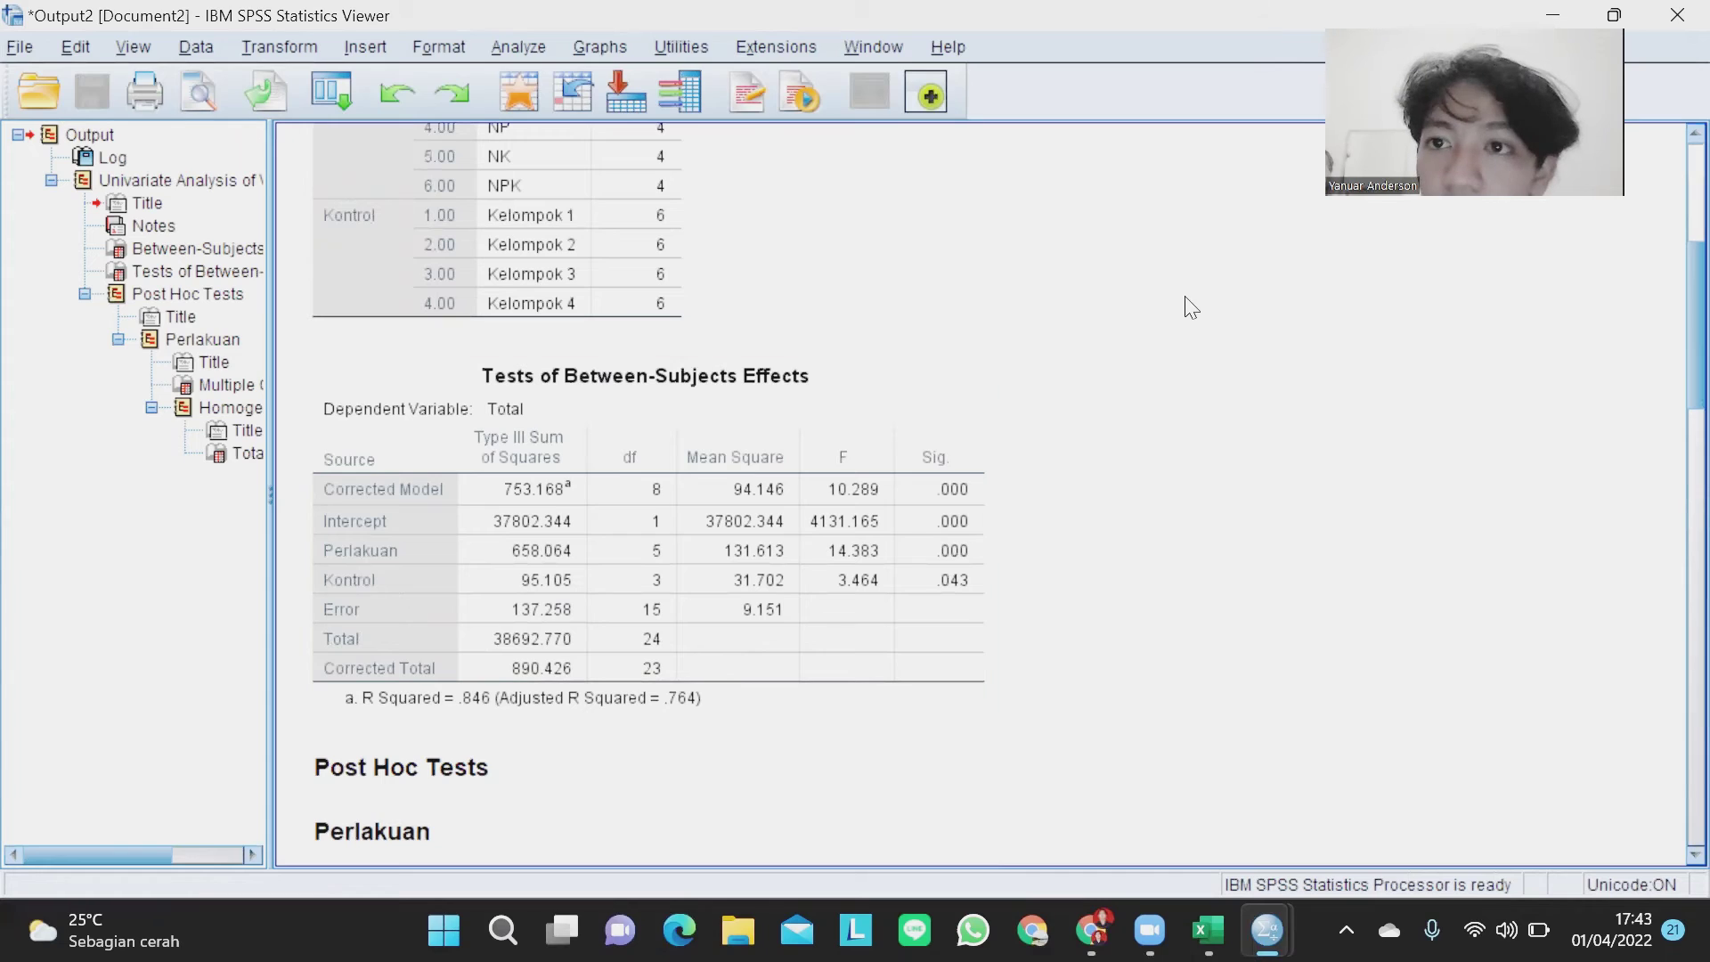
Place the SPSS output beside the Excel workbook and bring up the Tabel ANOVA on its Al sheet.
{"action": "left_click", "coordinate": [1614, 16]}
{"action": "left_click", "coordinate": [1573, 16]}
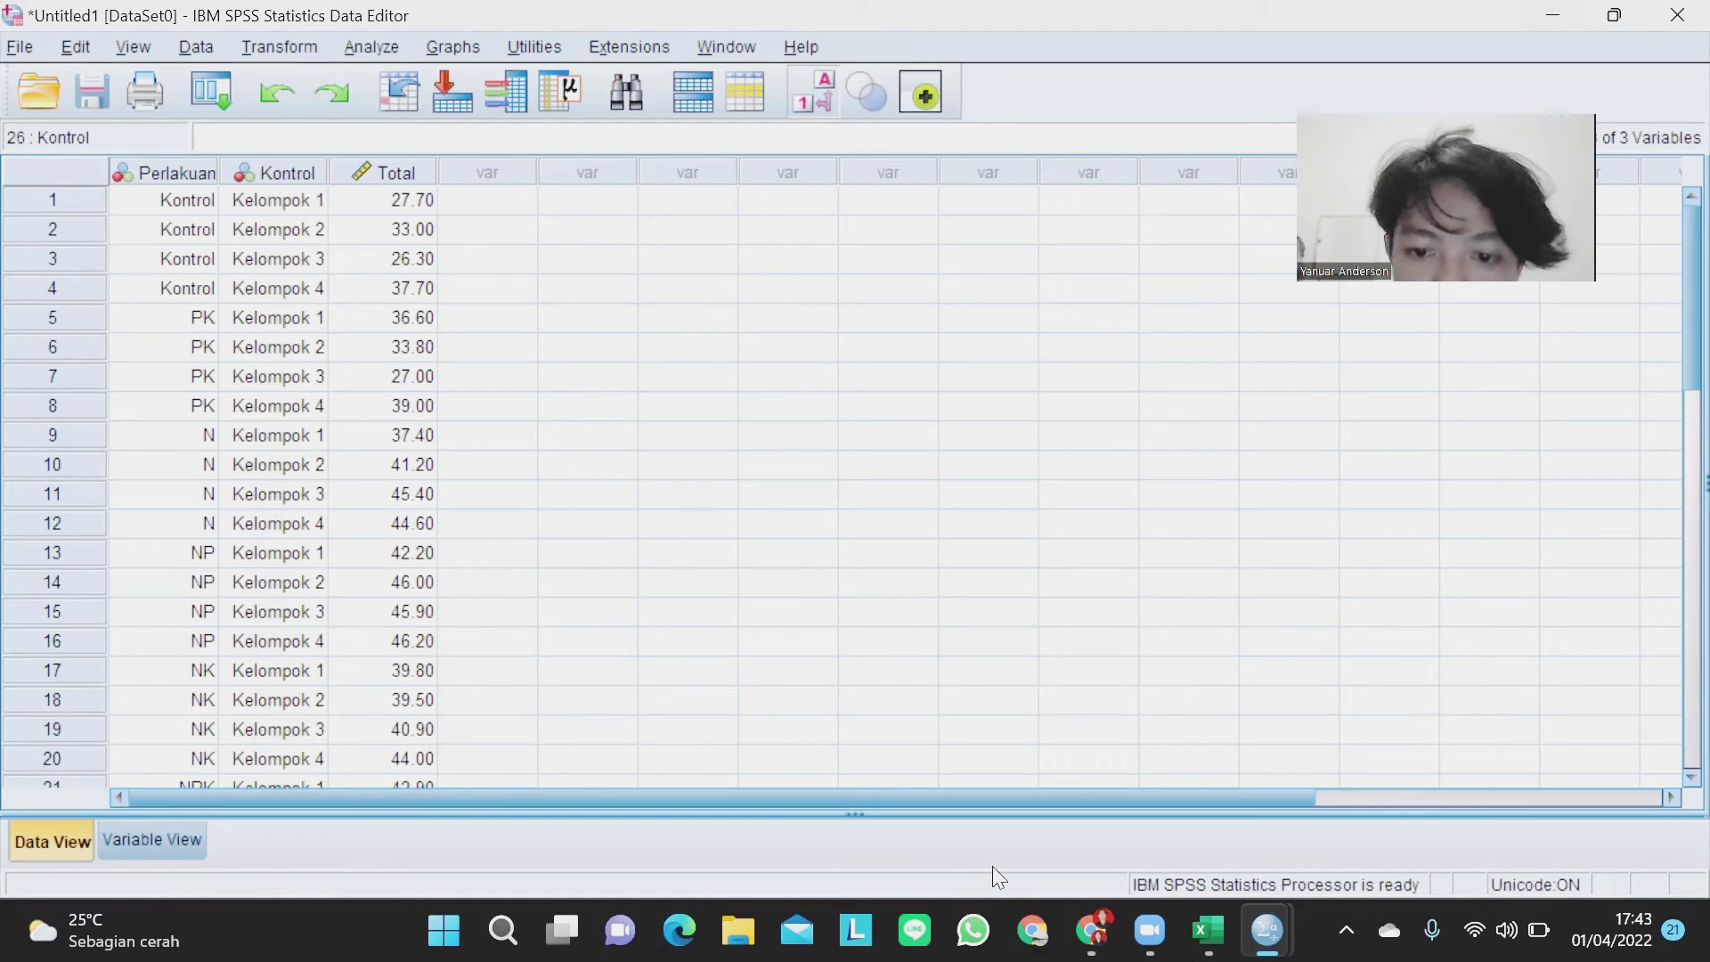
{"action": "left_click", "coordinate": [1278, 834]}
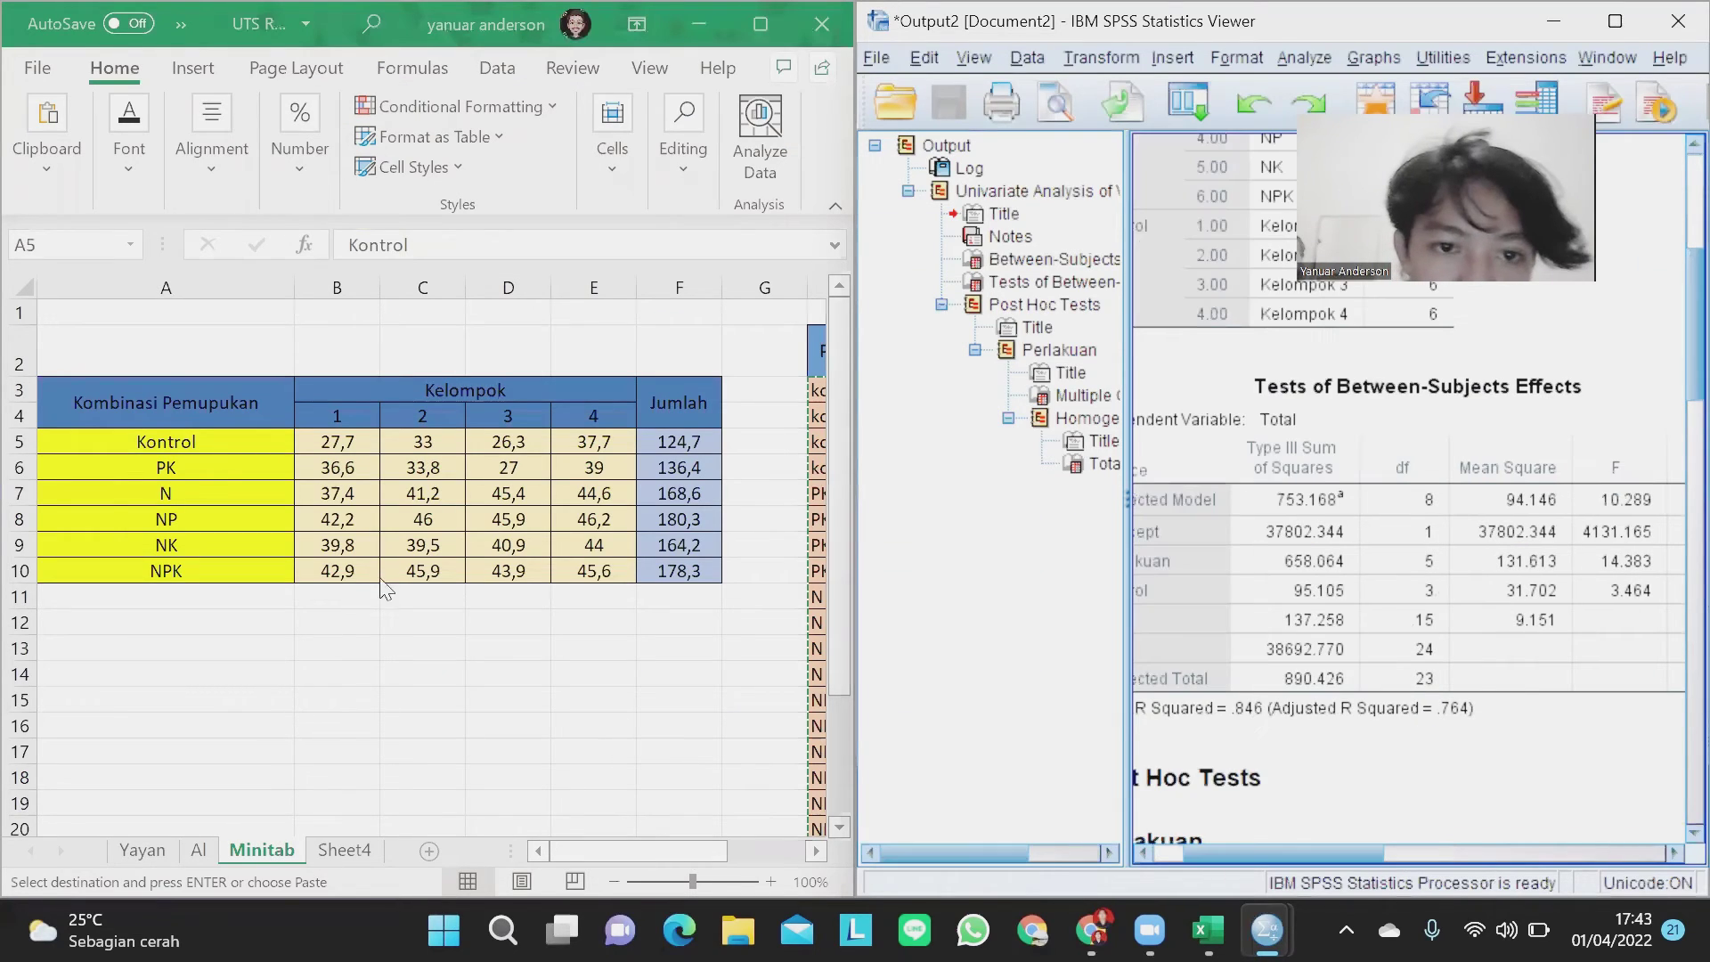
{"action": "left_click", "coordinate": [196, 852]}
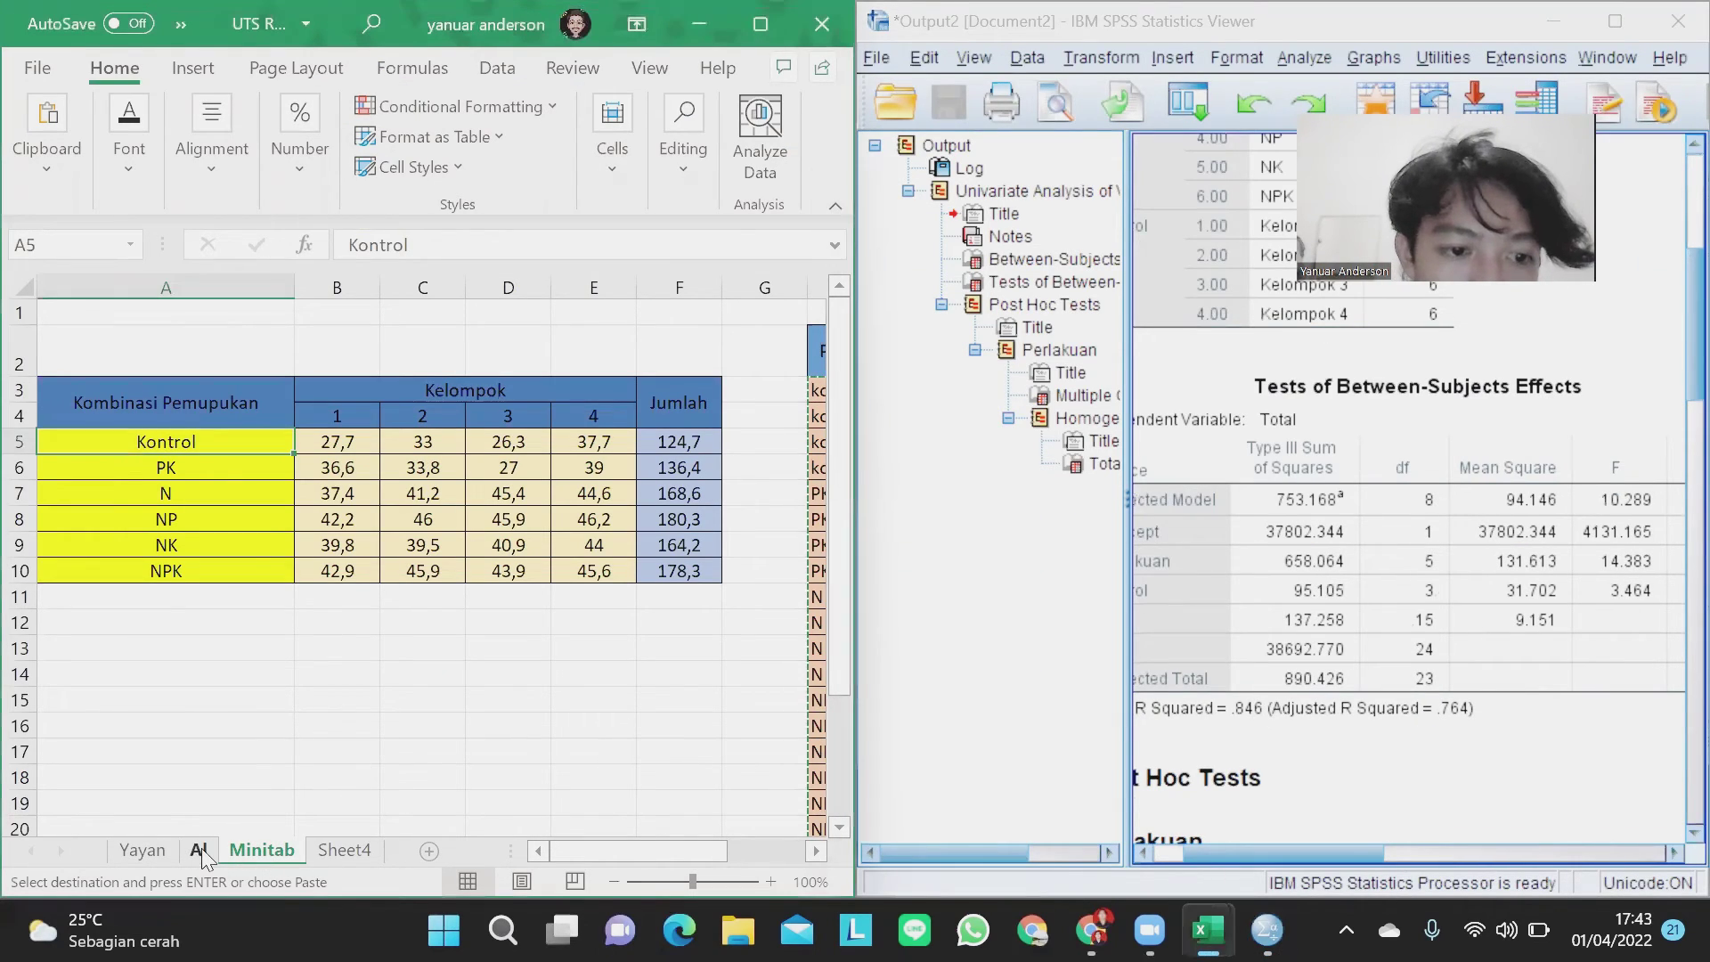
{"action": "left_click", "coordinate": [199, 853]}
{"action": "mouse_move", "coordinate": [586, 856]}
{"action": "left_mouse_down"}
{"action": "mouse_move", "coordinate": [615, 849]}
{"action": "mouse_move", "coordinate": [552, 860]}
{"action": "left_mouse_up"}
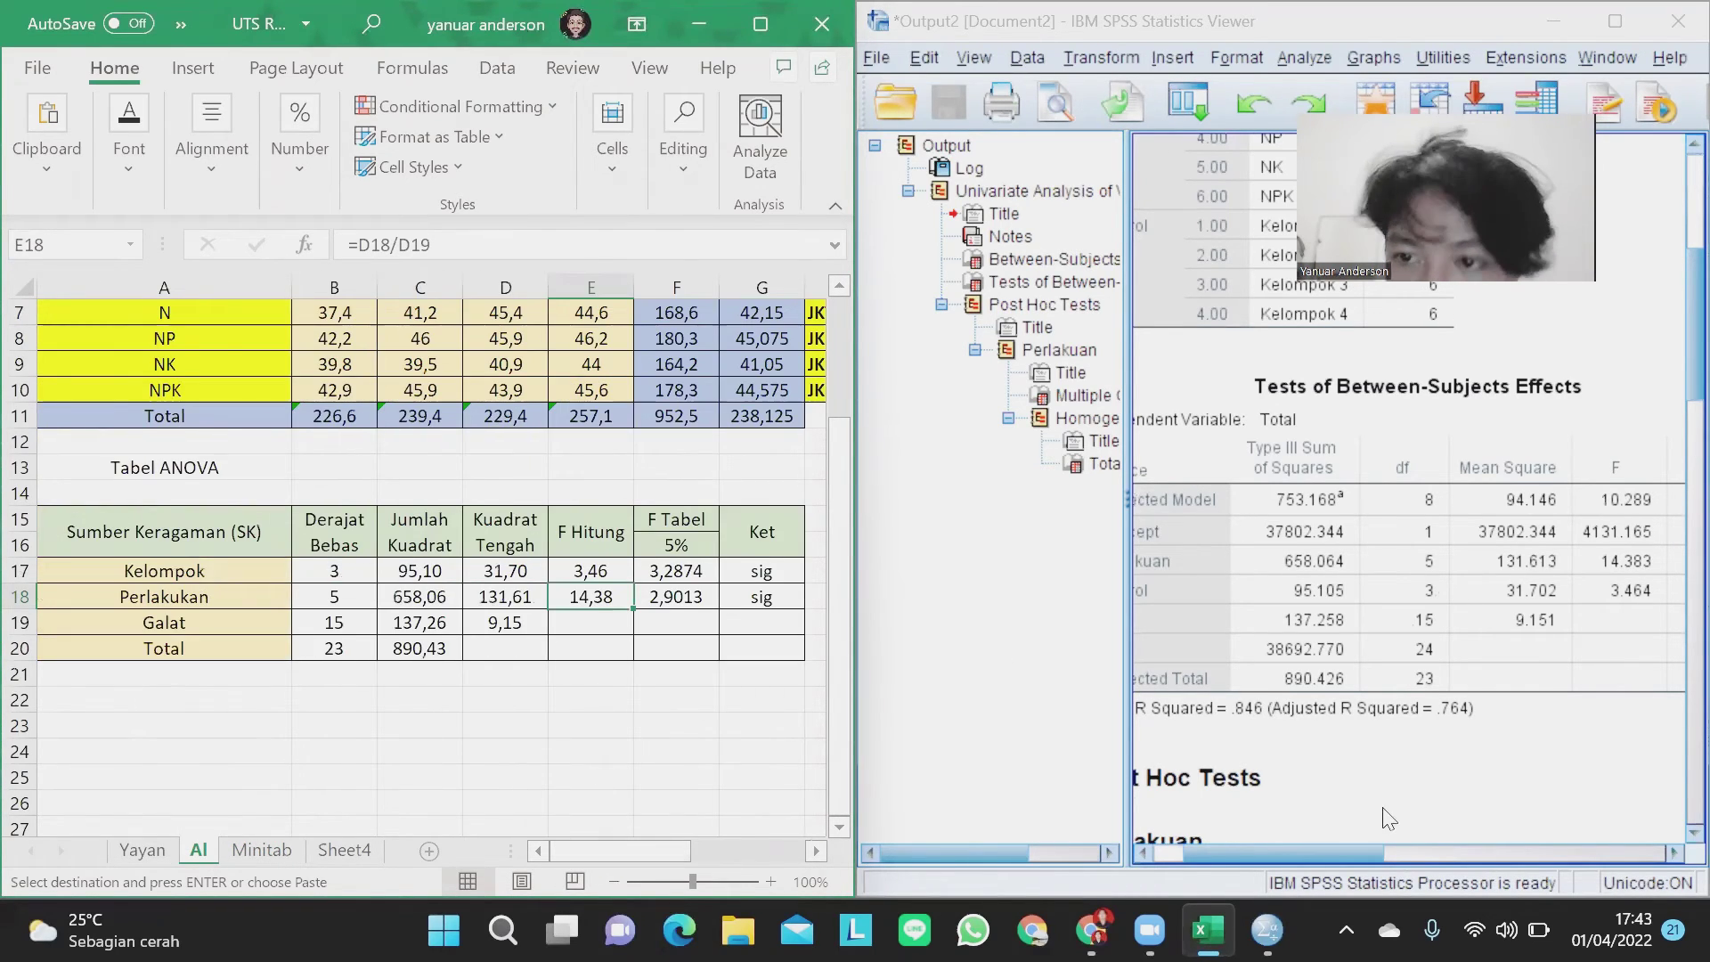
Compare the F Hitung values for Perlakukan and Kelompok in Excel with the F and Sig. columns of the SPSS between-subjects table.
{"action": "left_click_drag", "start_coordinate": [1285, 844], "coordinate": [1273, 844]}
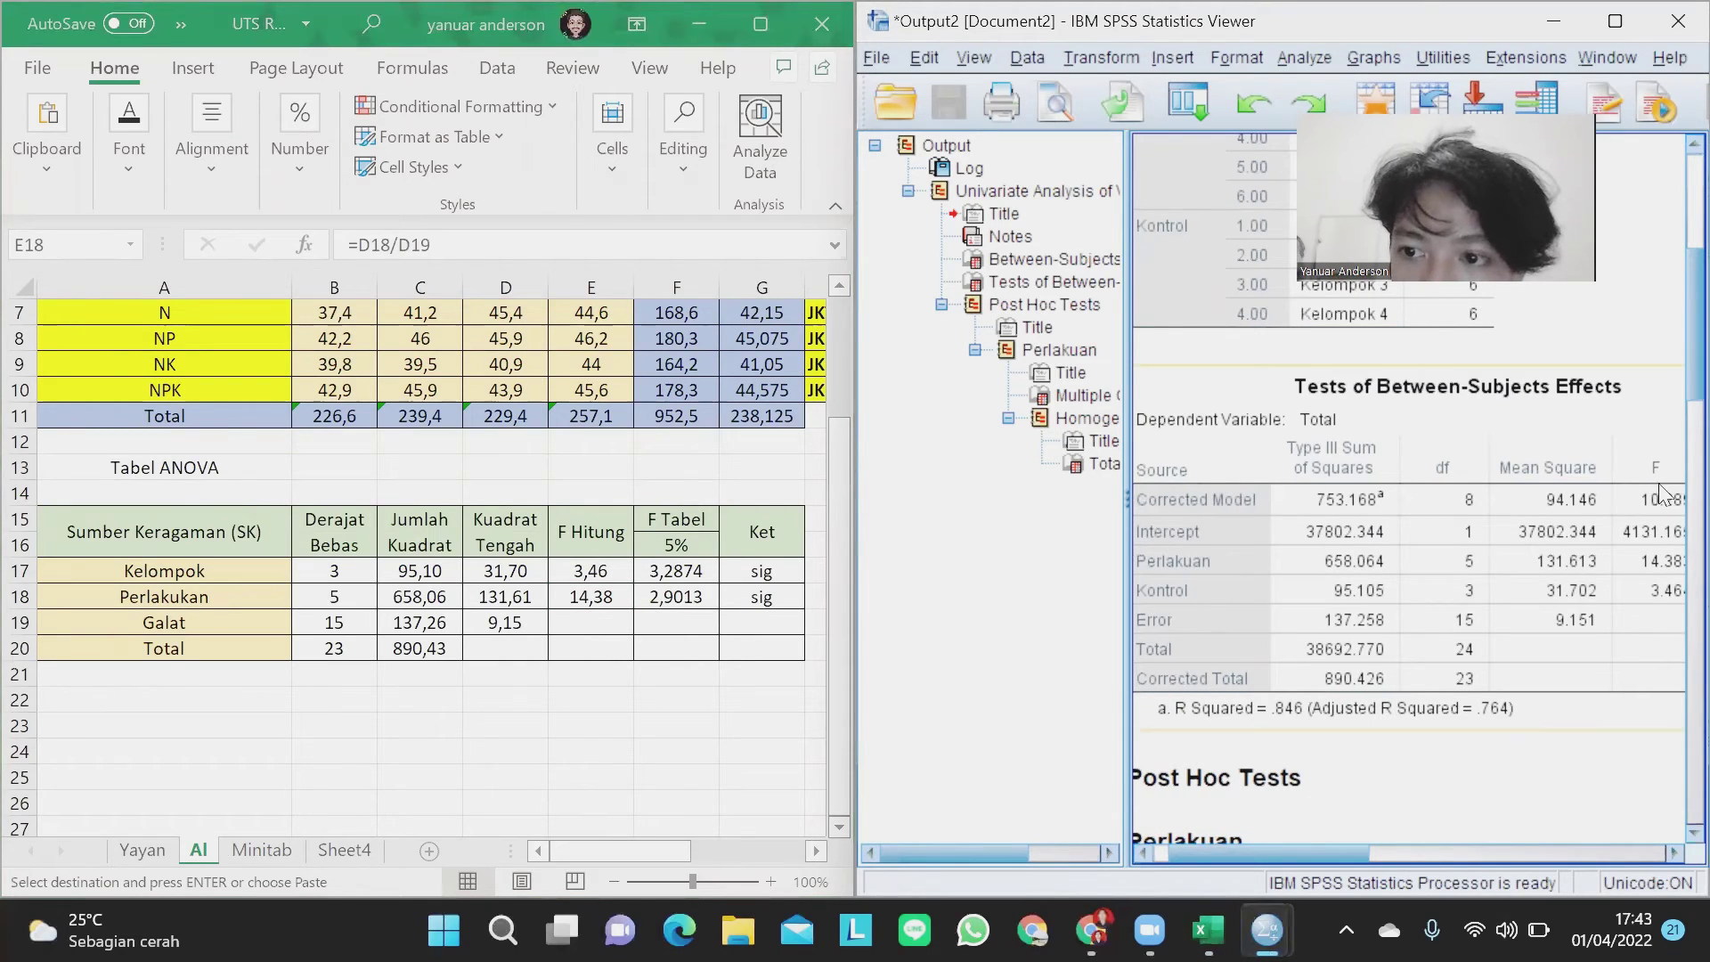
{"action": "left_click", "coordinate": [581, 596]}
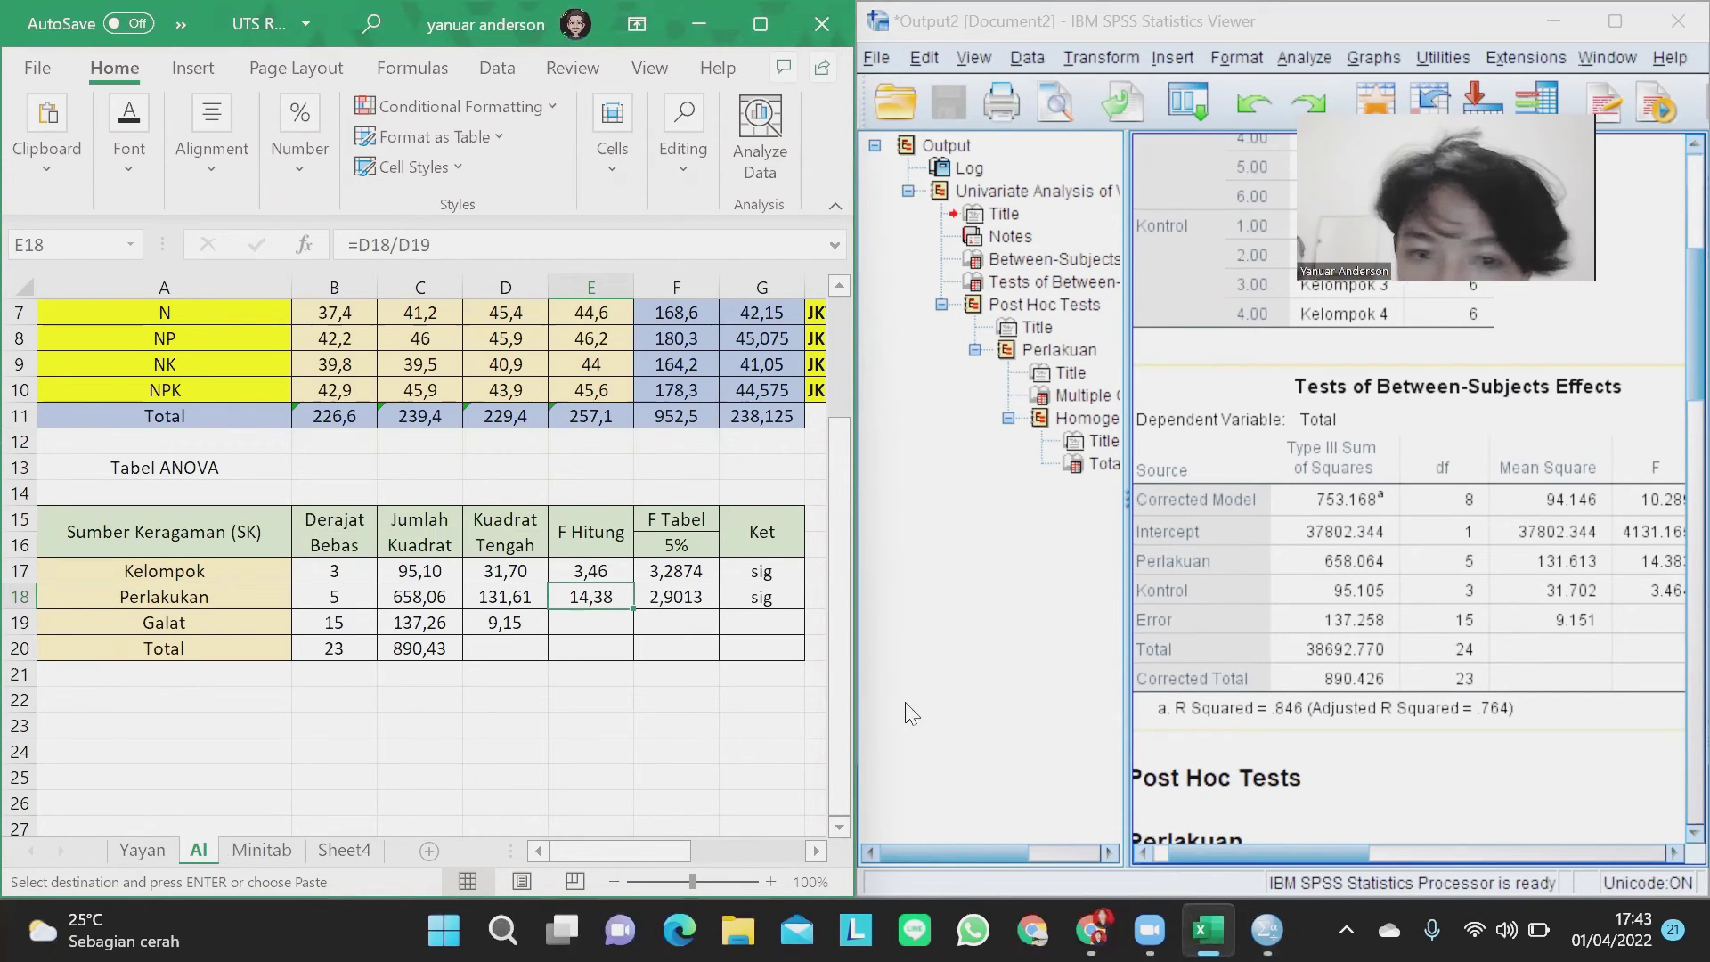
{"action": "left_click", "coordinate": [599, 577]}
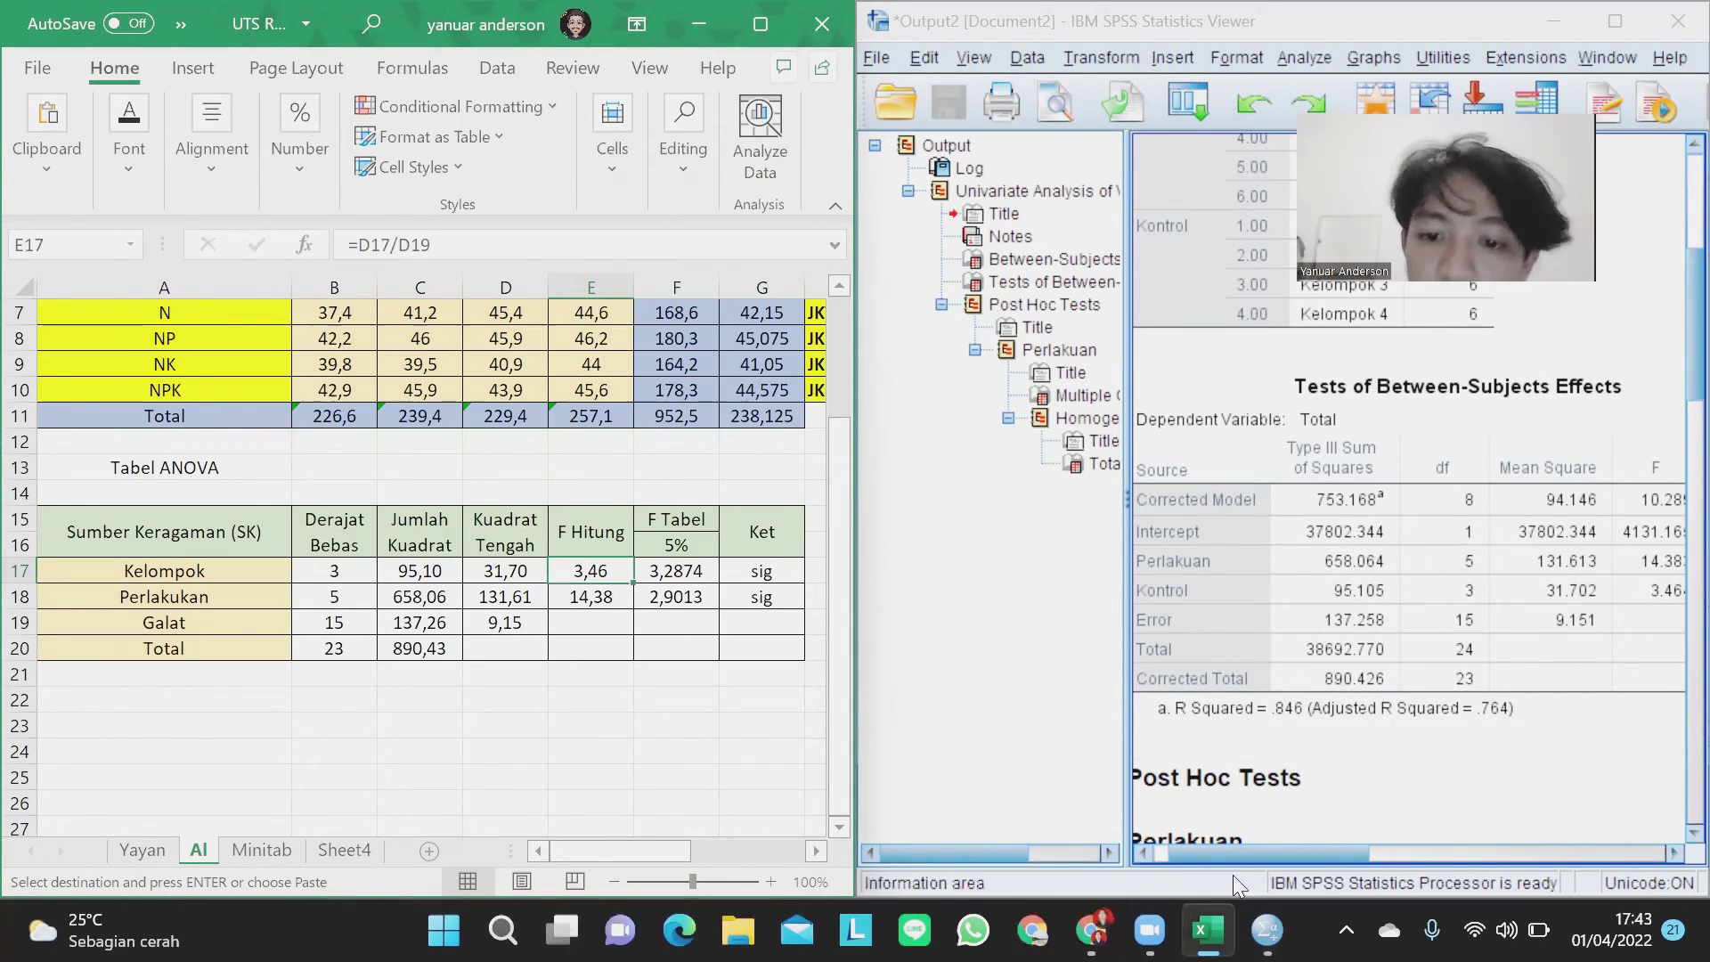
{"action": "left_click_drag", "start_coordinate": [1233, 853], "coordinate": [1416, 851]}
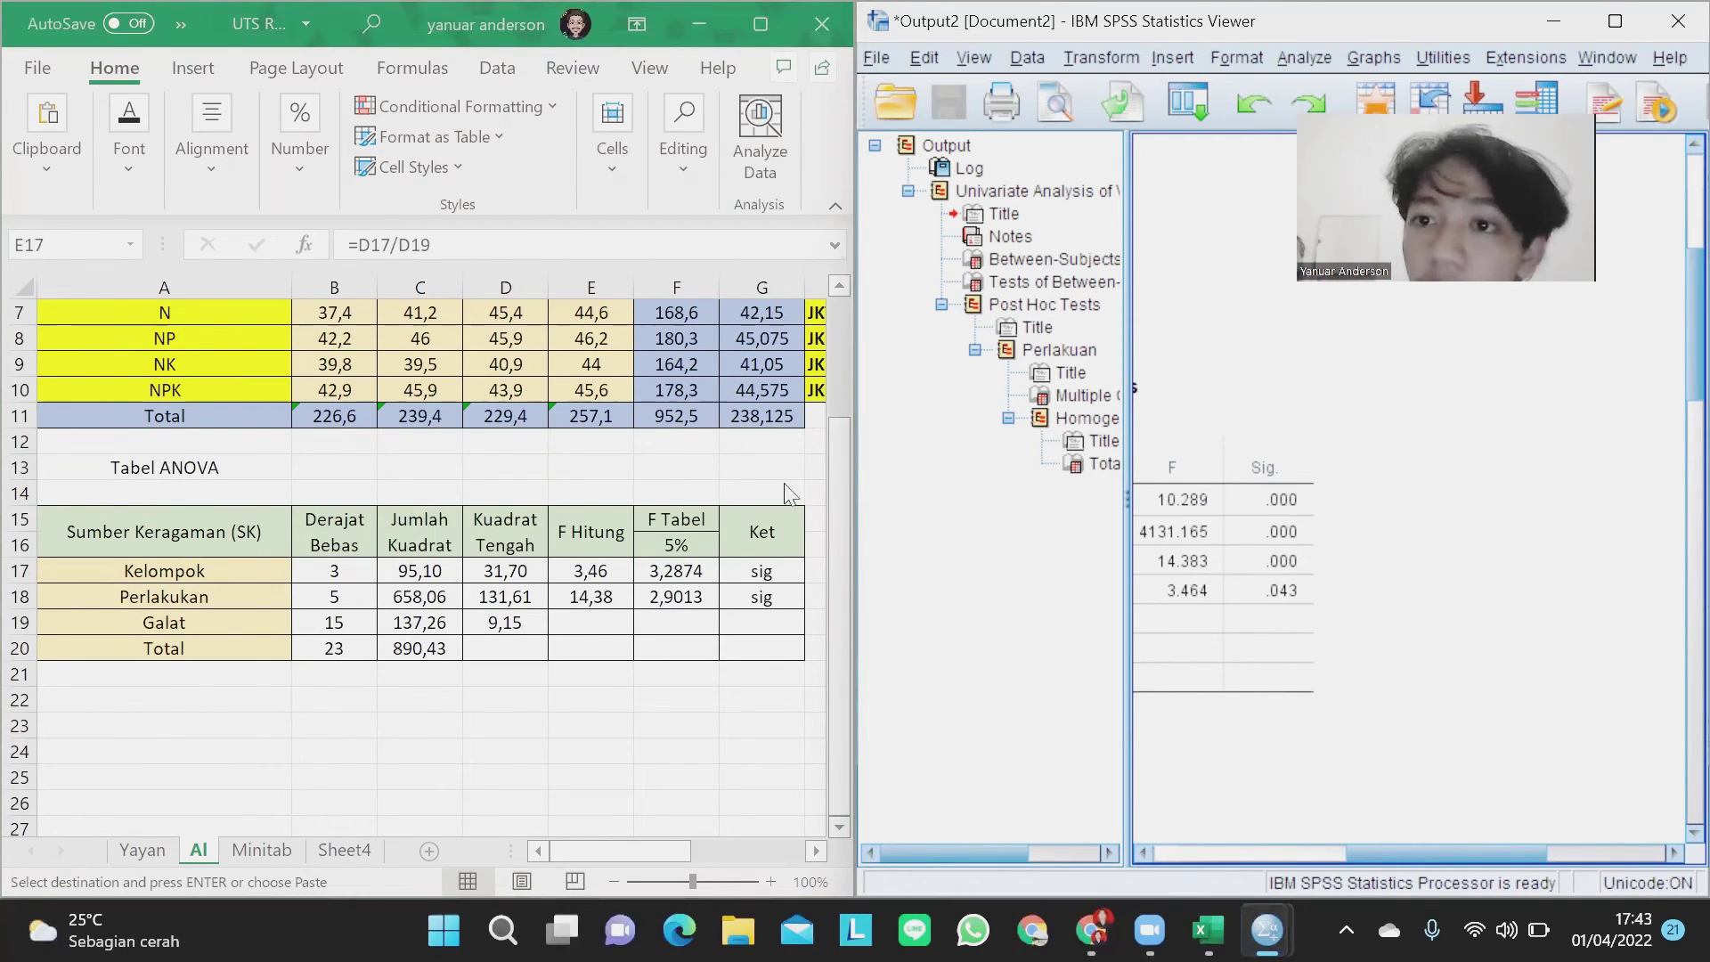
Maximize the SPSS output and review the Perlakuan post hoc results, from Multiple Comparisons through the Tukey HSD and Tukey B Homogeneous Subsets.
{"action": "left_click", "coordinate": [1615, 21]}
{"action": "left_click", "coordinate": [1673, 350]}
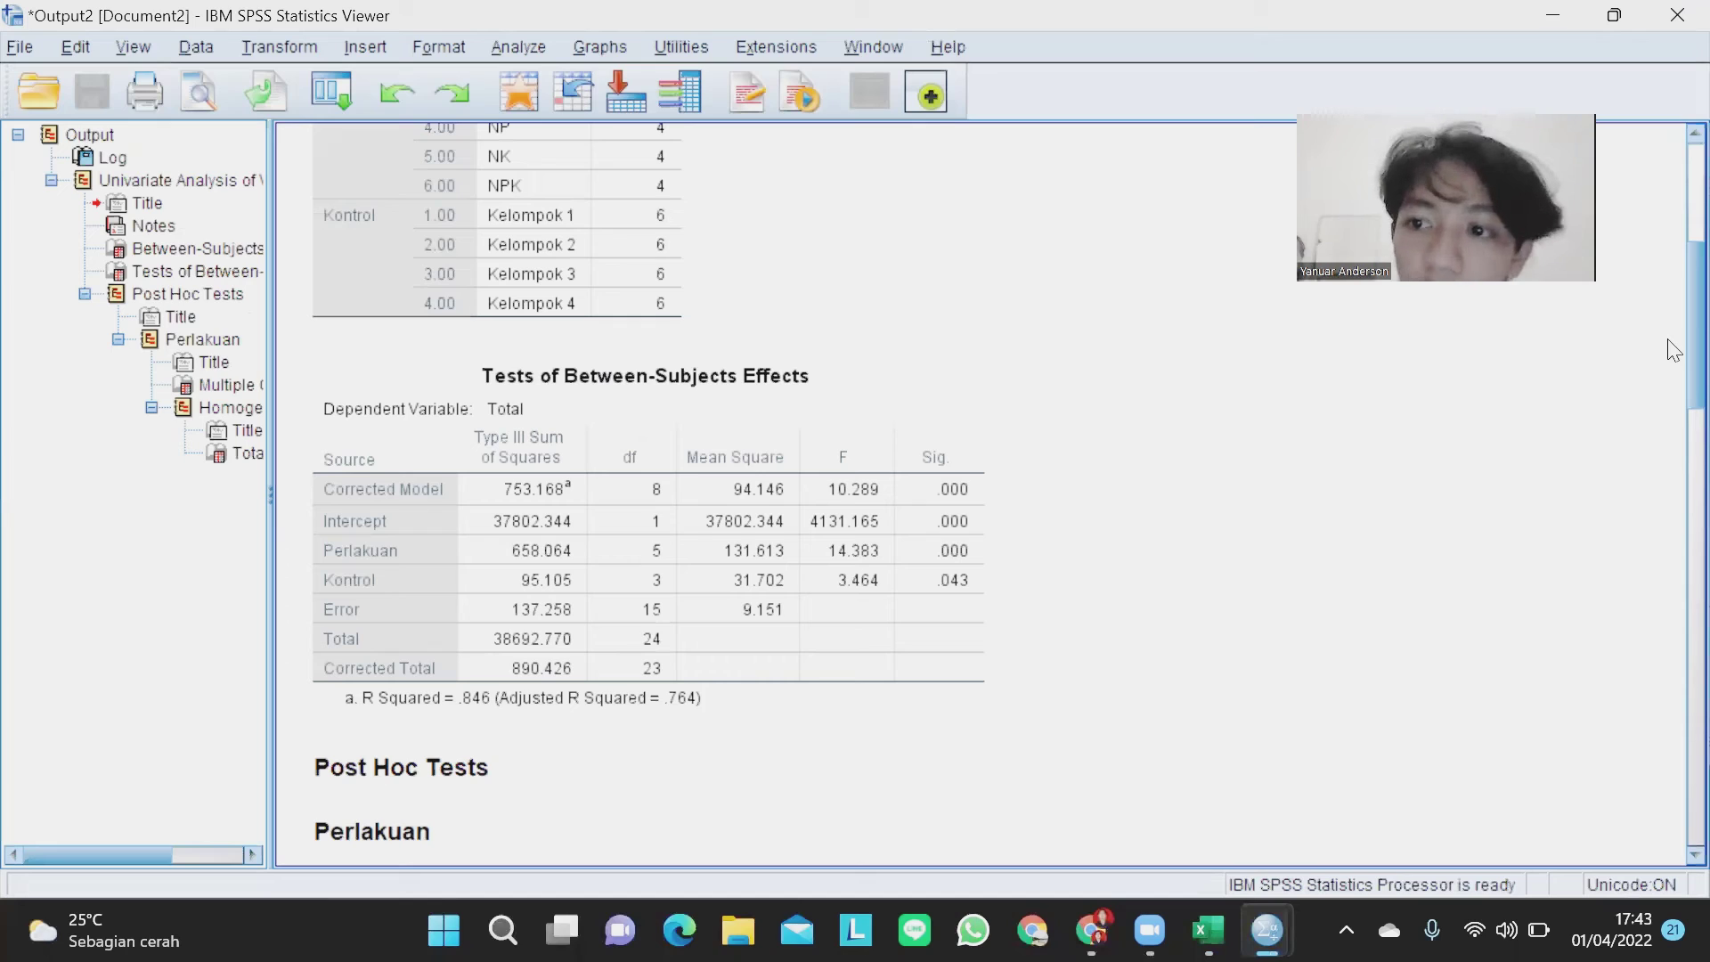
{"action": "scroll", "coordinate": [1673, 340], "scroll_direction": "down", "scroll_amount": 5}
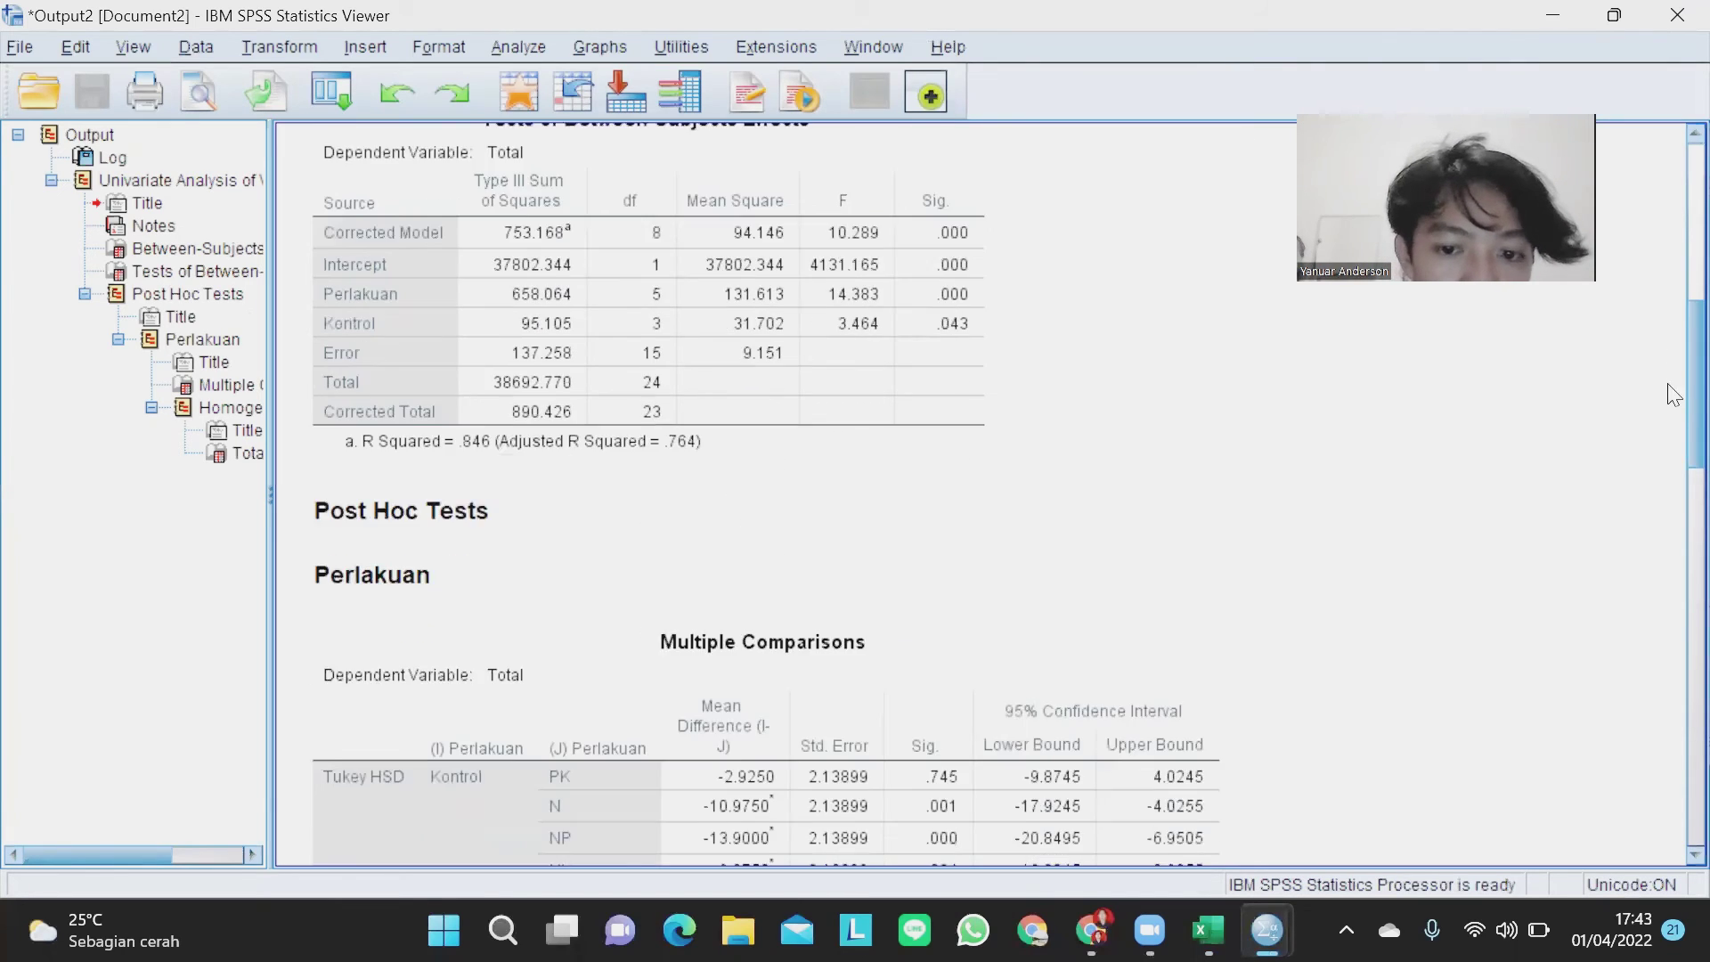
{"action": "scroll", "coordinate": [1673, 455], "scroll_direction": "down", "scroll_amount": 3}
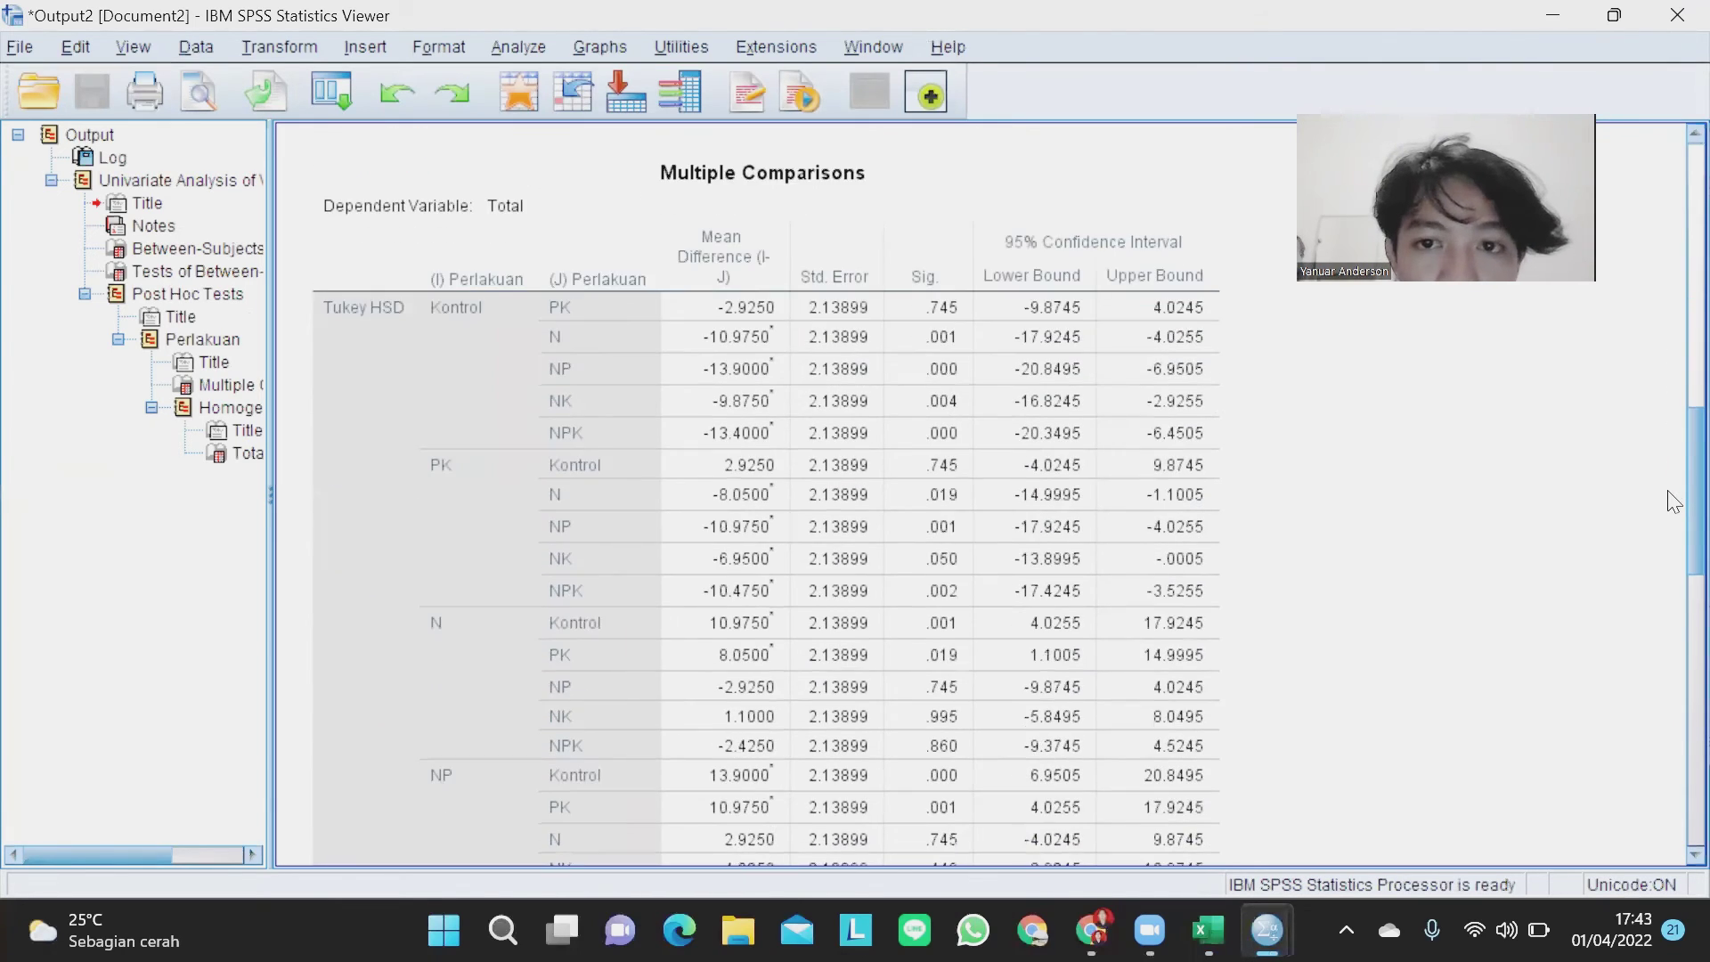
{"action": "left_click_drag", "start_coordinate": [1668, 480], "coordinate": [1673, 742]}
{"action": "scroll", "coordinate": [1673, 742], "scroll_direction": "down", "scroll_amount": 1}
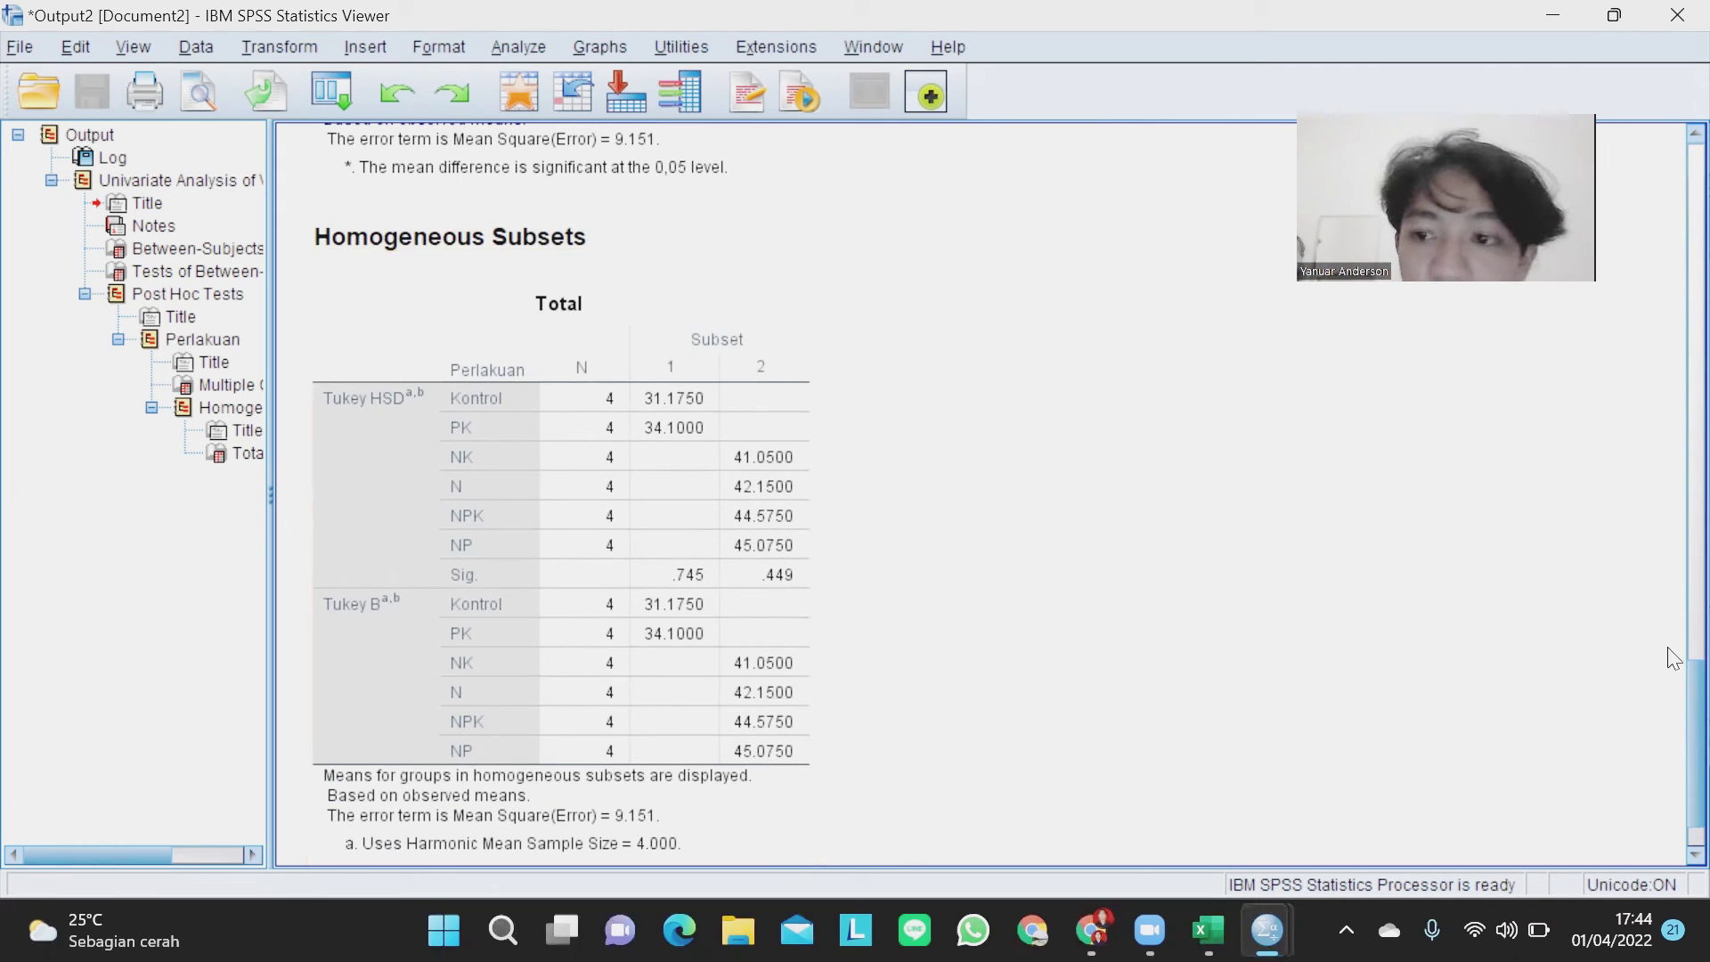
{"action": "scroll", "coordinate": [1668, 690], "scroll_direction": "down", "scroll_amount": 3}
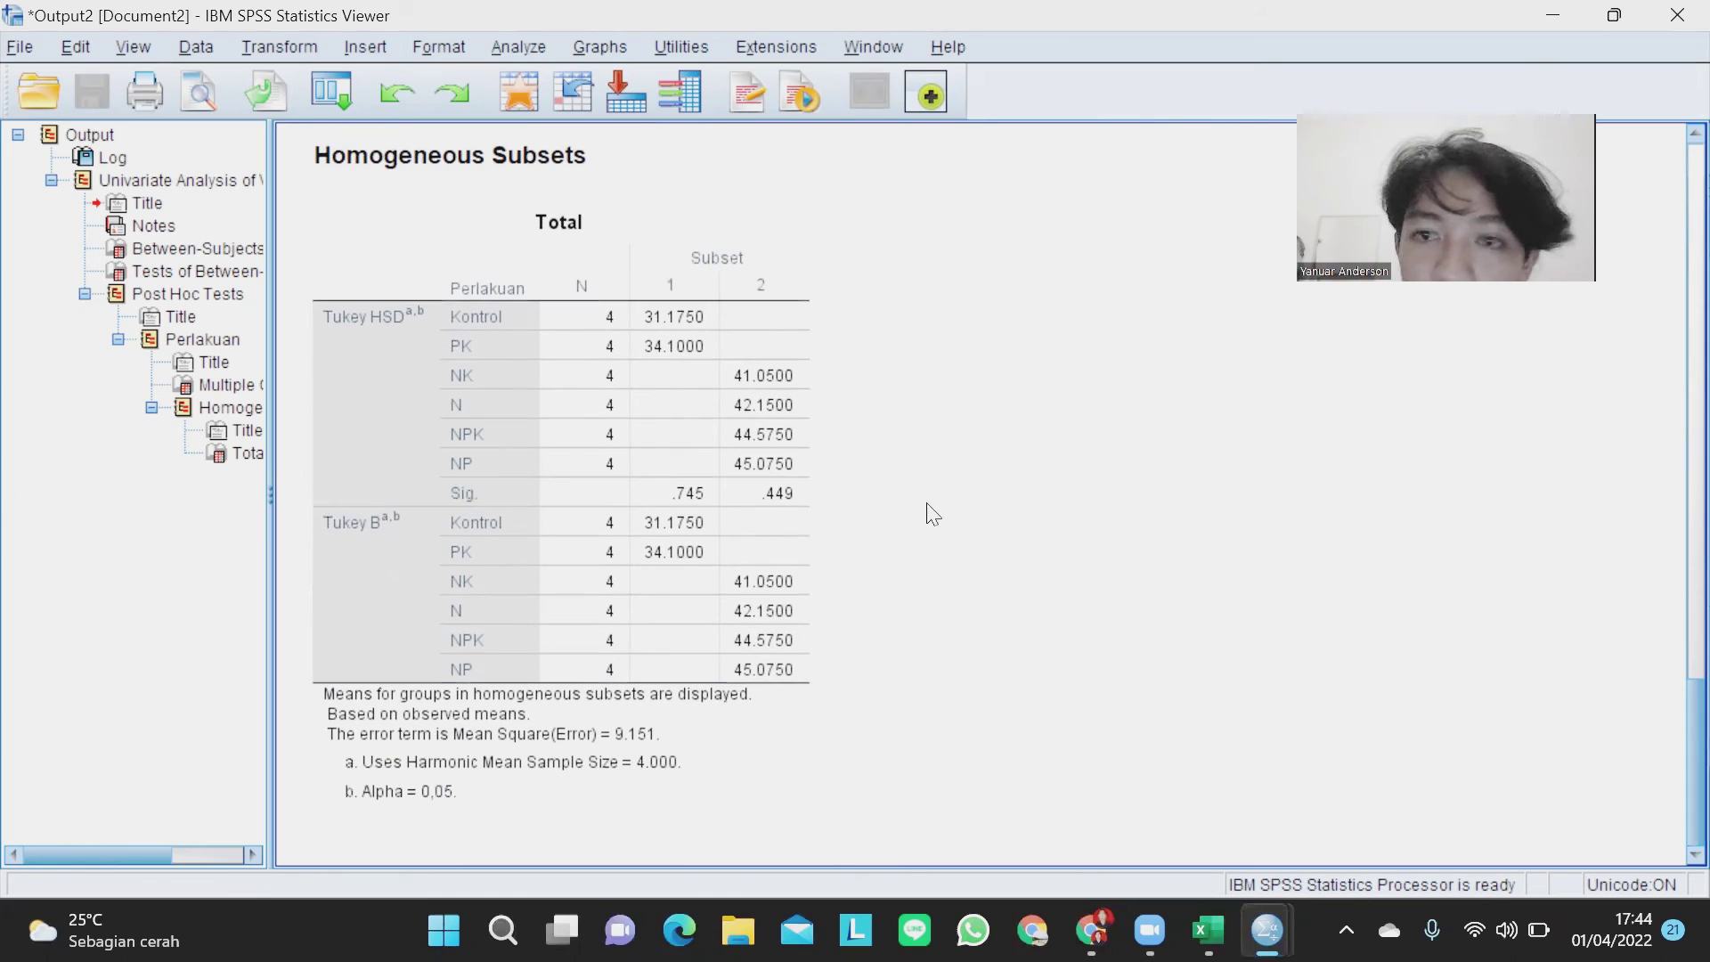